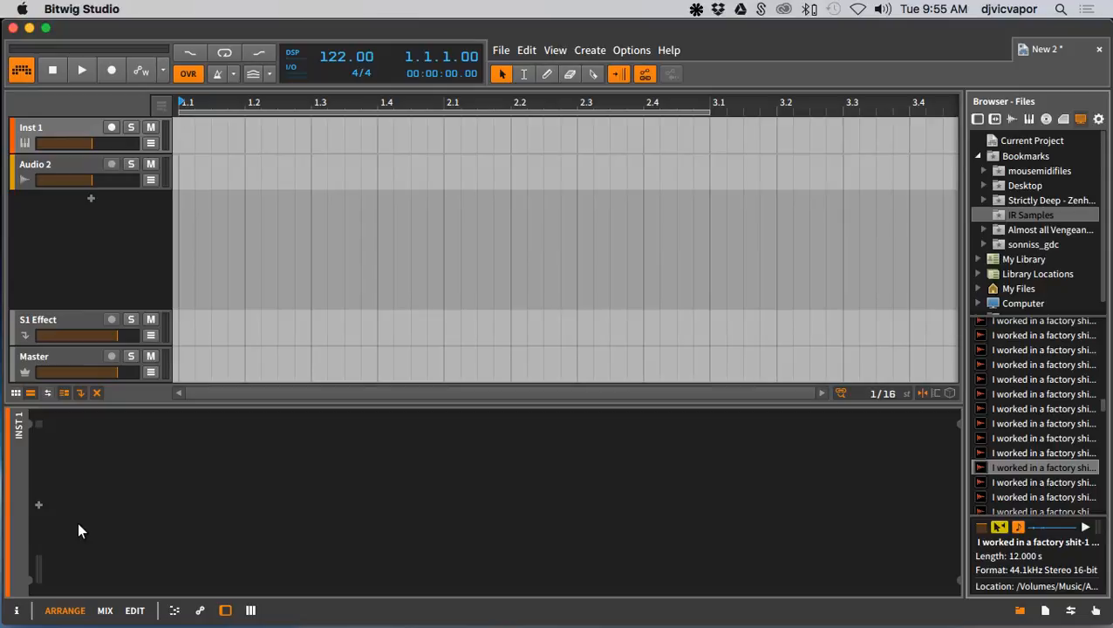
Insert the Bitwig Sampler instrument from the Sampler category into the Inst 1 track's device chain
{"action": "left_click", "coordinate": [37, 504]}
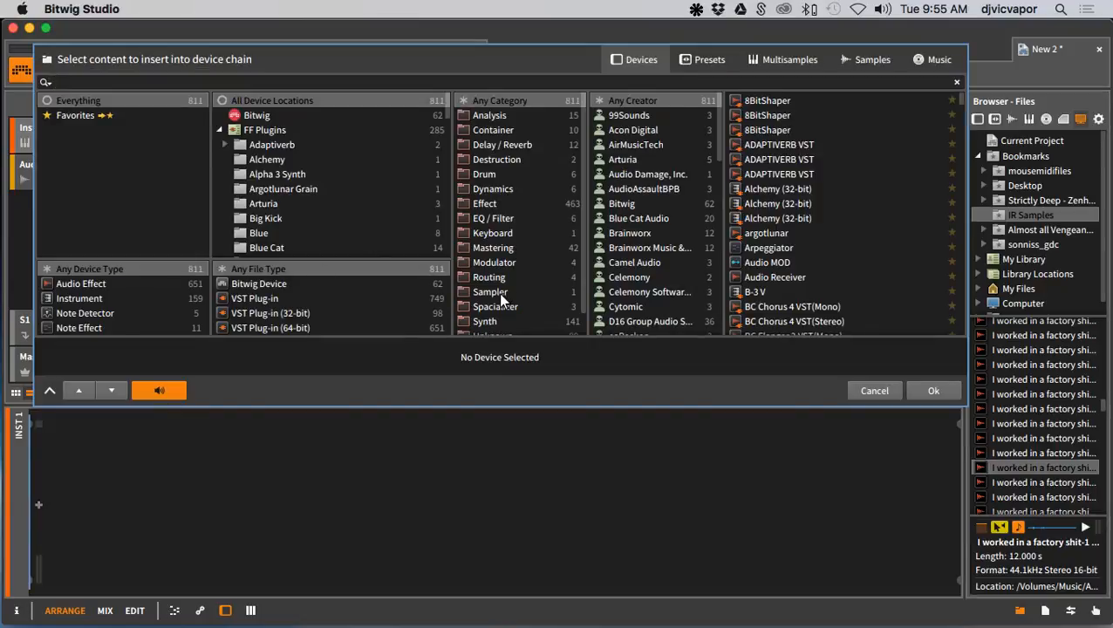
{"action": "left_click", "coordinate": [502, 295]}
{"action": "left_click", "coordinate": [747, 101]}
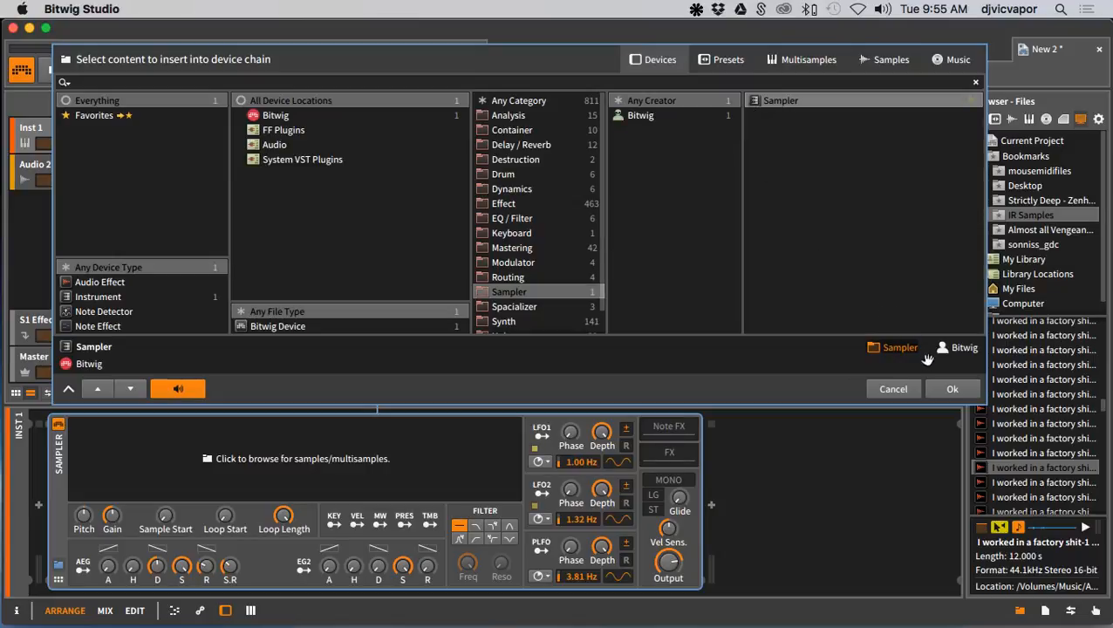
{"action": "left_click", "coordinate": [937, 385]}
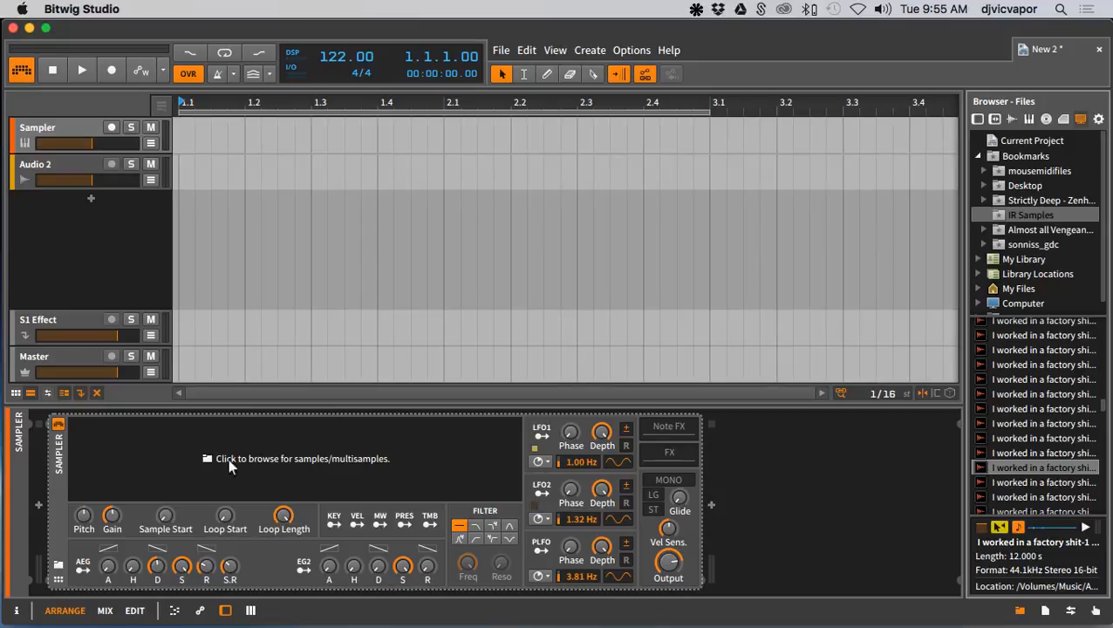
Create a new multisample in the empty Sampler and open it in the Multisample Editor
{"action": "right_click", "coordinate": [404, 450]}
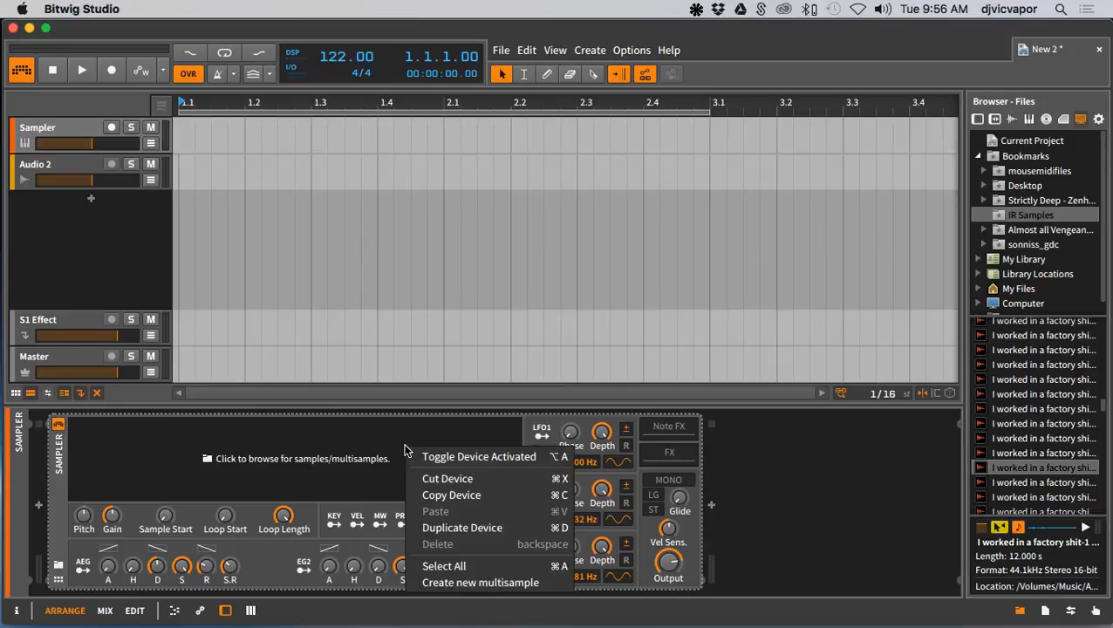
{"action": "left_click", "coordinate": [471, 584]}
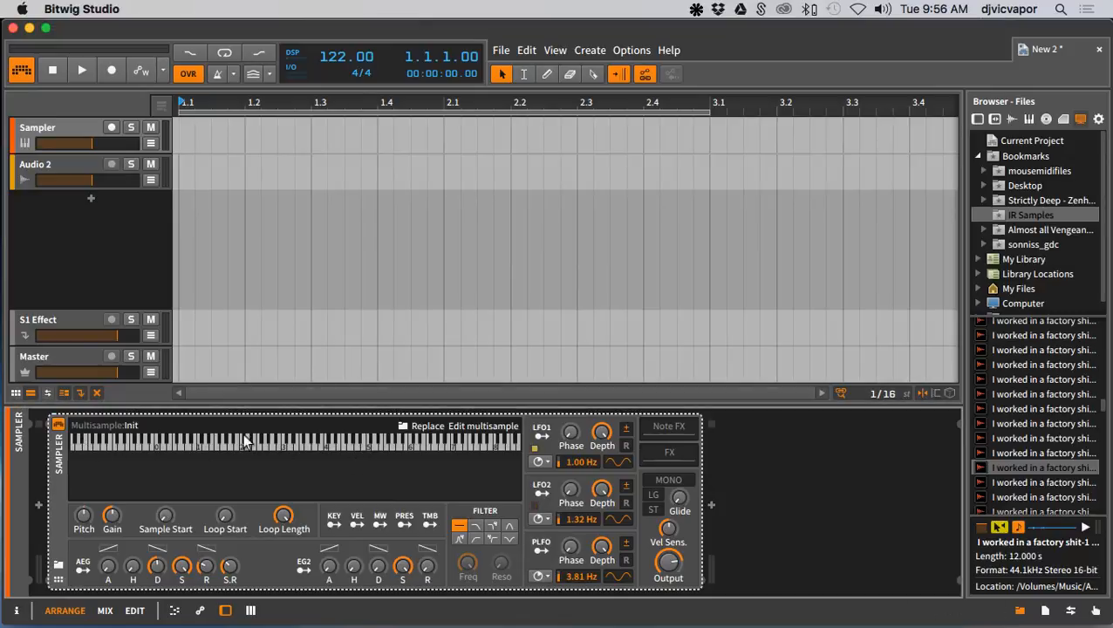
{"action": "left_click", "coordinate": [472, 434]}
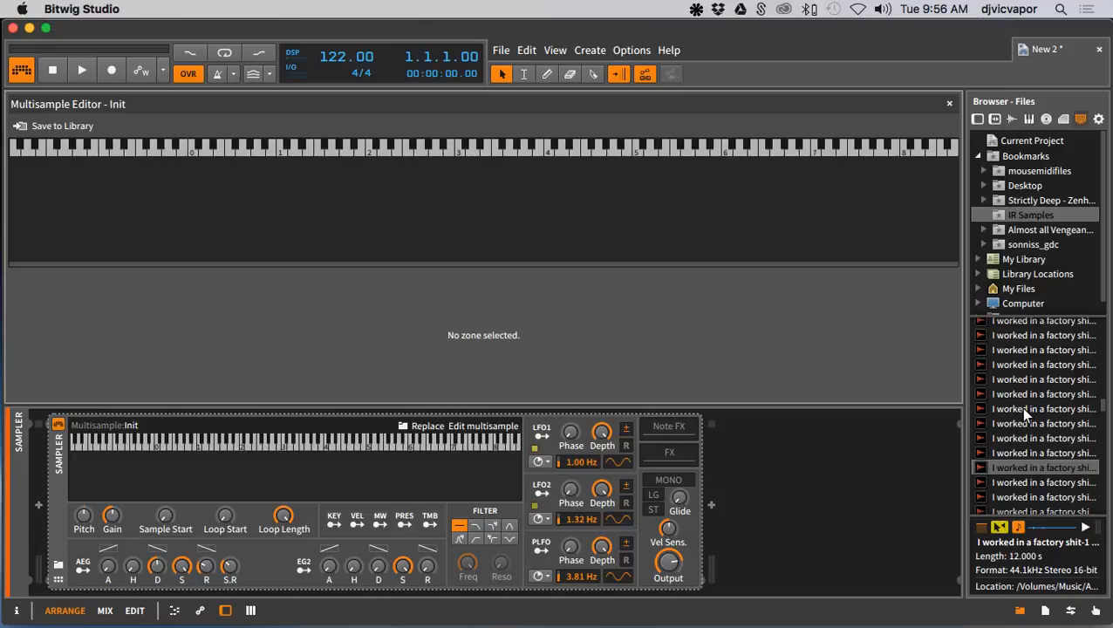
Browse the IR Samples folder and audition one sample each from the "I worked in a factory", "This is the most awesome noise" and "Bass" files
{"action": "scroll", "coordinate": [1020, 407], "scroll_direction": "down", "scroll_amount": 5}
{"action": "scroll", "coordinate": [1025, 390], "scroll_direction": "up", "scroll_amount": 3}
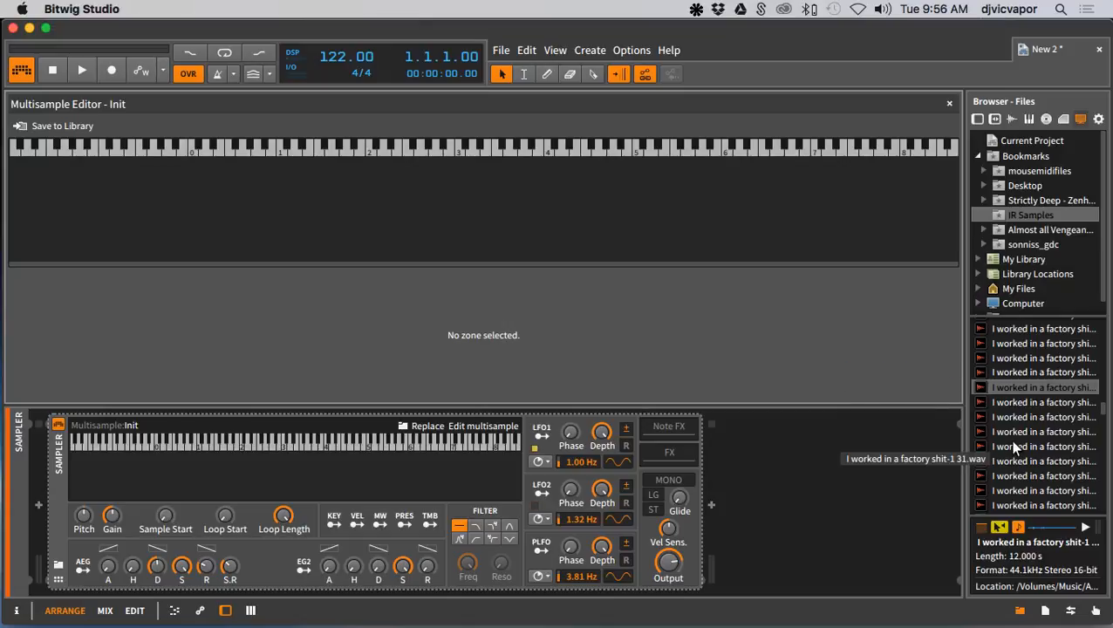
{"action": "scroll", "coordinate": [1010, 433], "scroll_direction": "down", "scroll_amount": 1}
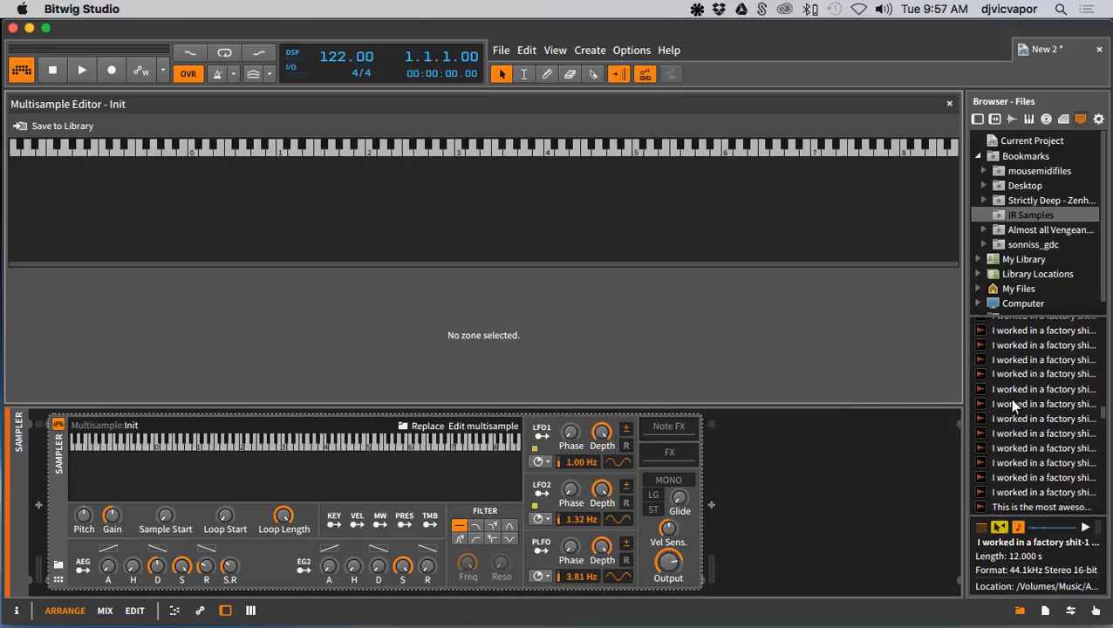
{"action": "left_click", "coordinate": [1012, 403]}
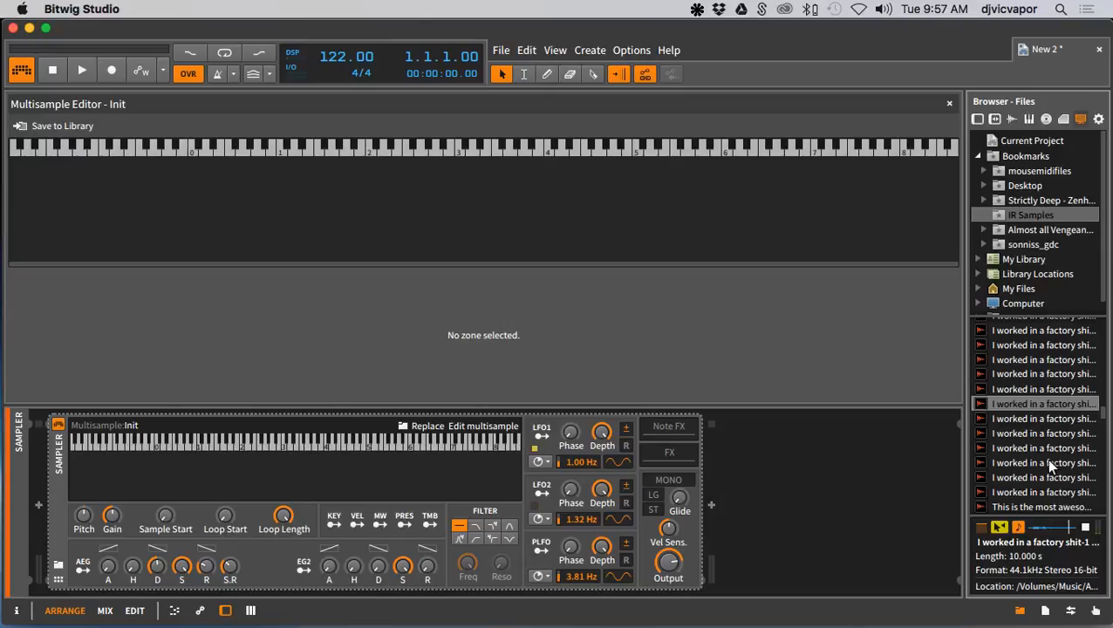
{"action": "scroll", "coordinate": [1014, 432], "scroll_direction": "down", "scroll_amount": 5}
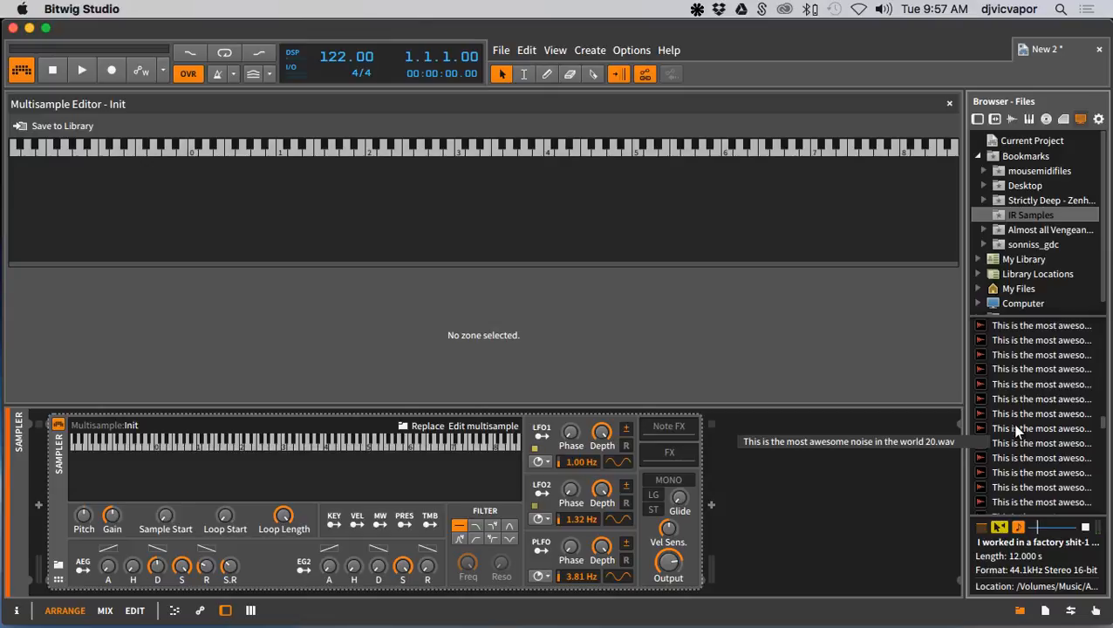
{"action": "left_click", "coordinate": [1011, 423]}
{"action": "scroll", "coordinate": [1023, 438], "scroll_direction": "down", "scroll_amount": 5}
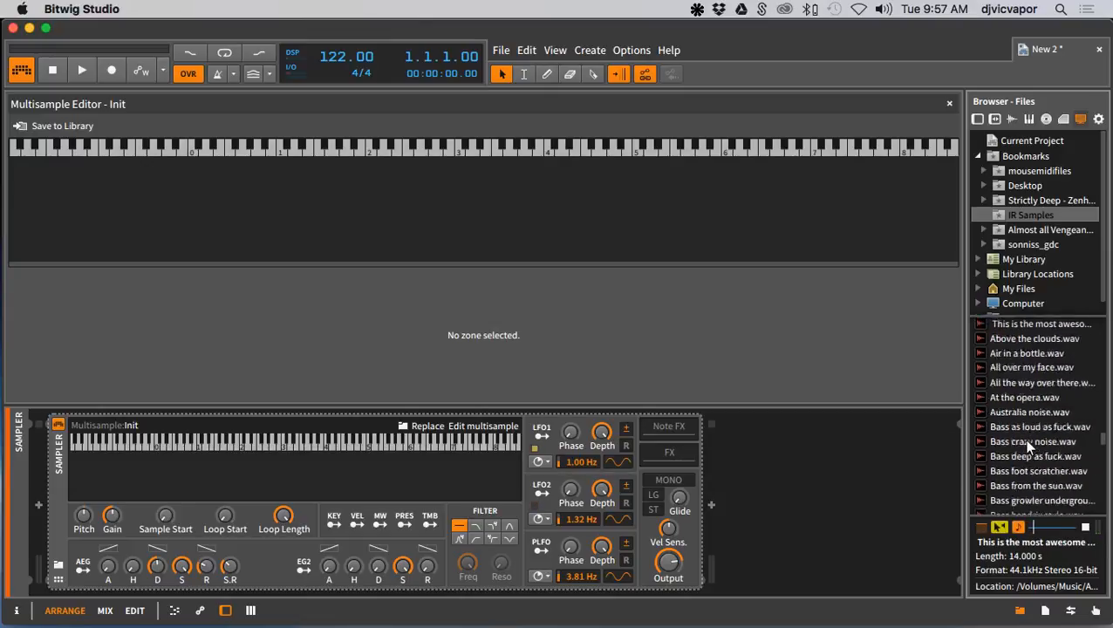
{"action": "scroll", "coordinate": [1027, 446], "scroll_direction": "down", "scroll_amount": 5}
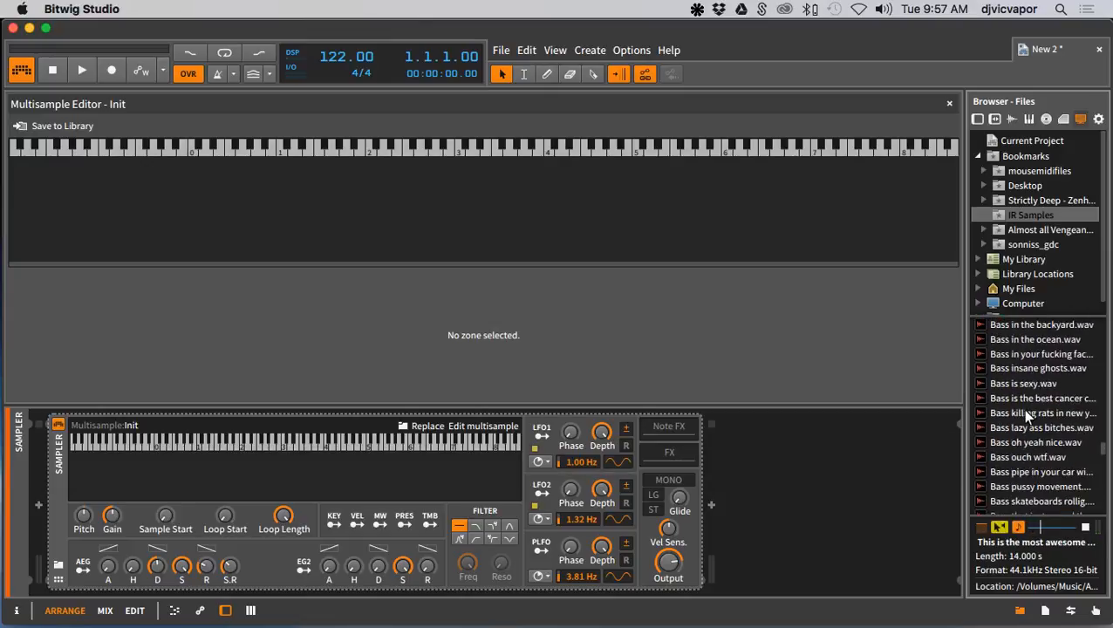
{"action": "left_click", "coordinate": [1026, 413]}
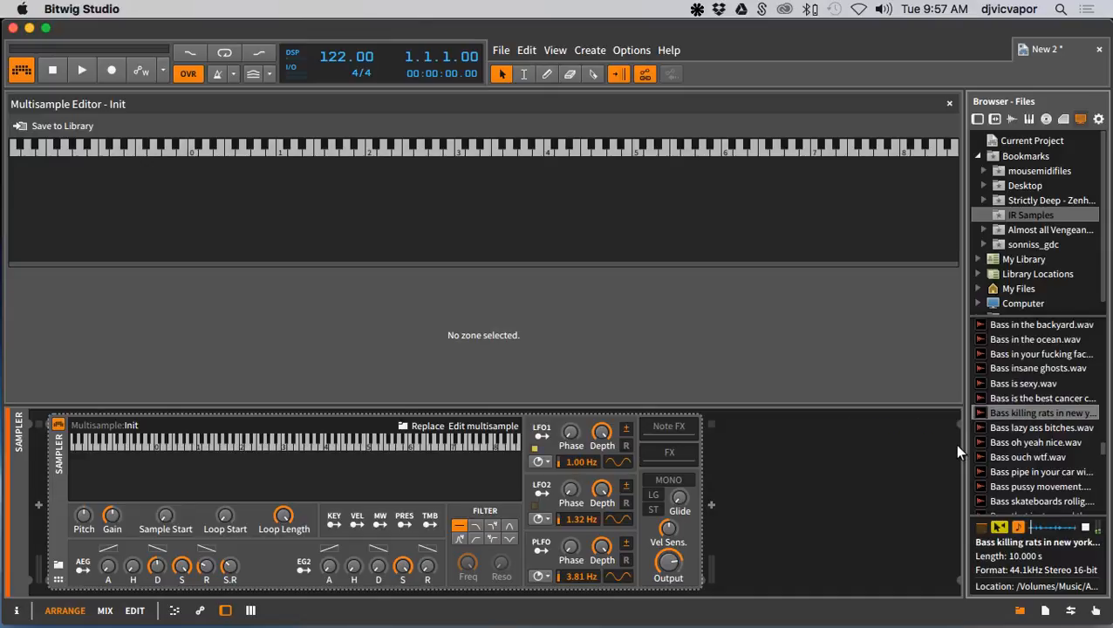
{"action": "left_click", "coordinate": [1088, 529]}
{"action": "scroll", "coordinate": [1016, 437], "scroll_direction": "down", "scroll_amount": 5}
{"action": "scroll", "coordinate": [1016, 438], "scroll_direction": "up", "scroll_amount": 15}
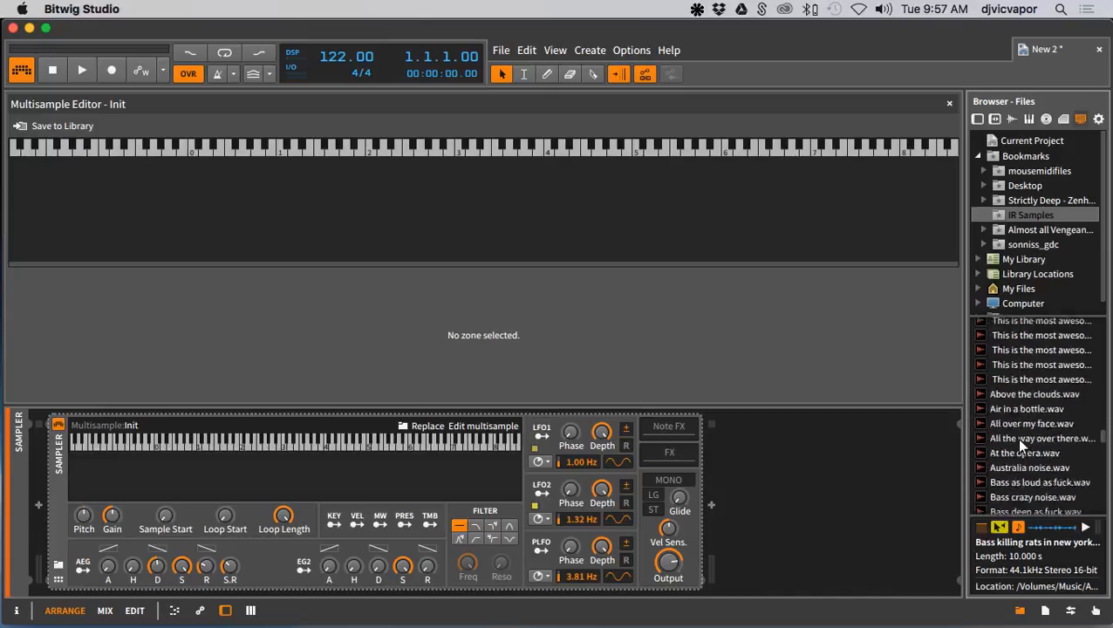
{"action": "scroll", "coordinate": [1020, 445], "scroll_direction": "down", "scroll_amount": 10}
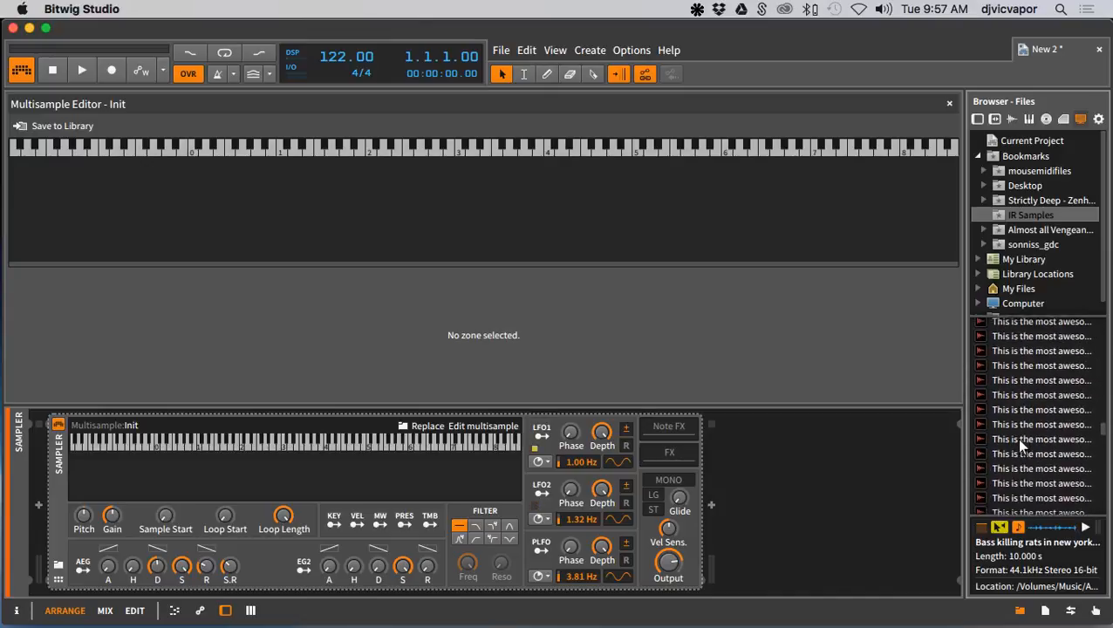
{"action": "scroll", "coordinate": [1019, 443], "scroll_direction": "down", "scroll_amount": 5}
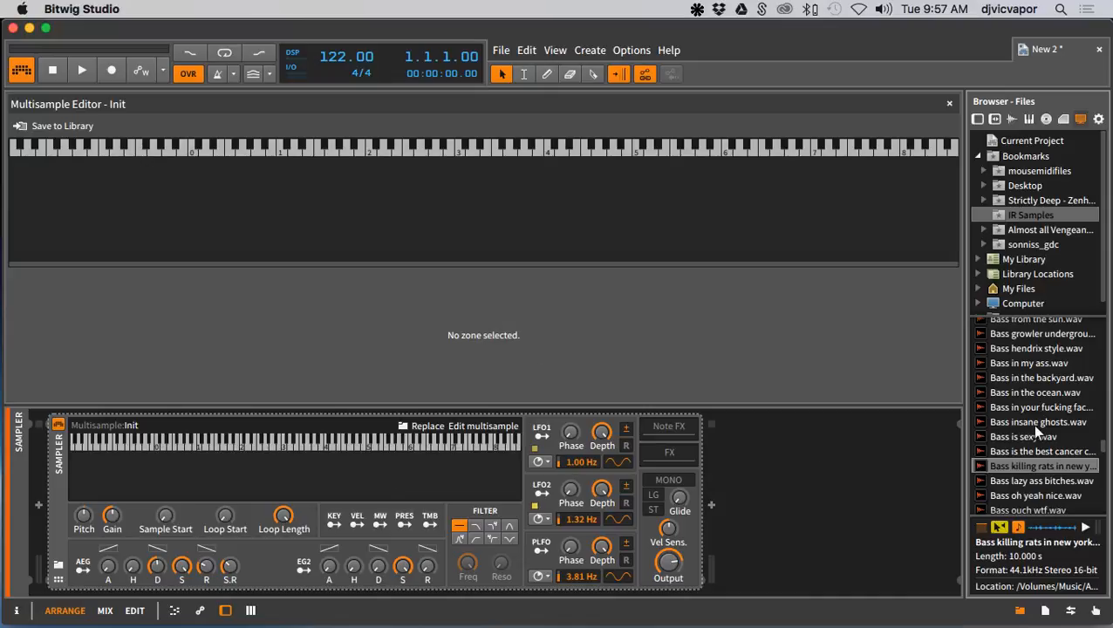
Select the range of samples from Clouds in the hallway.wav through Hot air balloon.wav in the IR Samples folder
{"action": "scroll", "coordinate": [1036, 426], "scroll_direction": "up", "scroll_amount": 1}
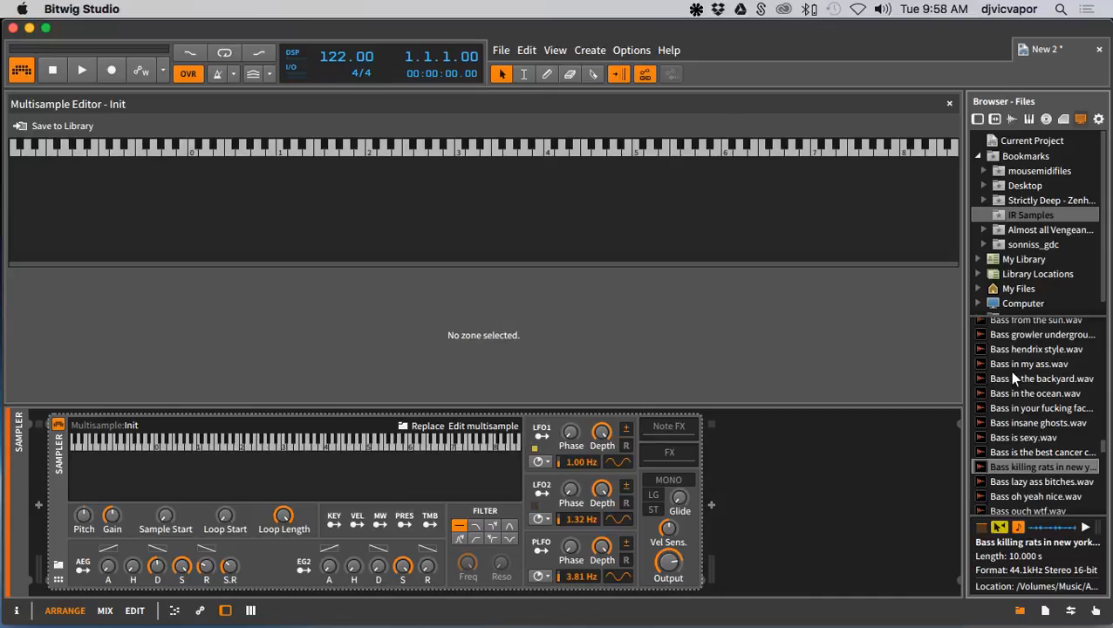
{"action": "scroll", "coordinate": [1012, 377], "scroll_direction": "down", "scroll_amount": 5}
{"action": "scroll", "coordinate": [1008, 371], "scroll_direction": "down", "scroll_amount": 8}
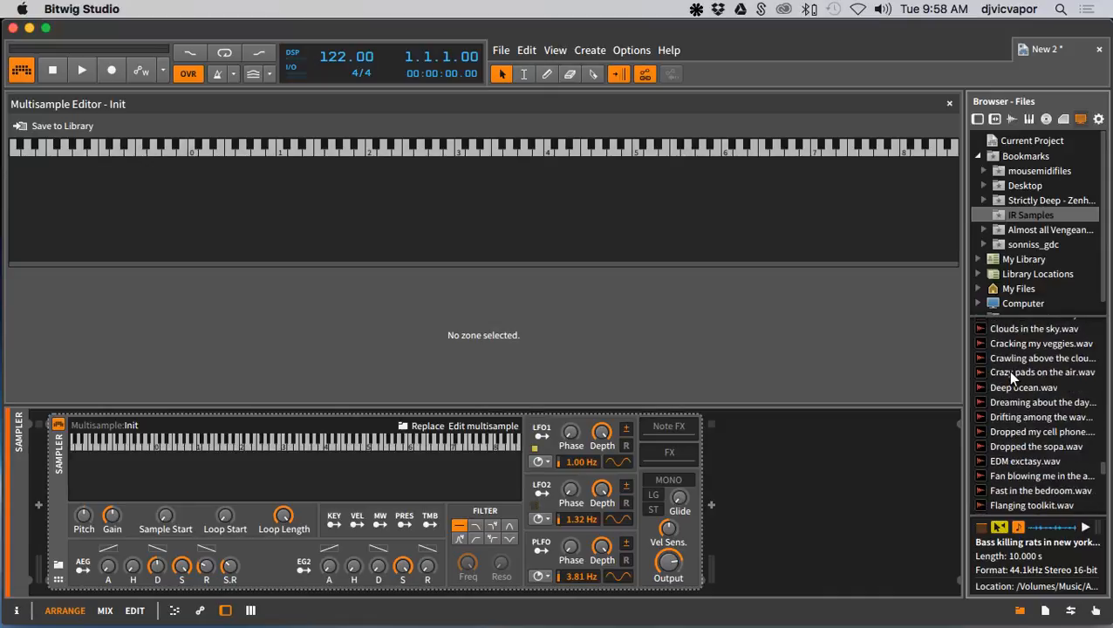
{"action": "scroll", "coordinate": [1007, 371], "scroll_direction": "up", "scroll_amount": 1}
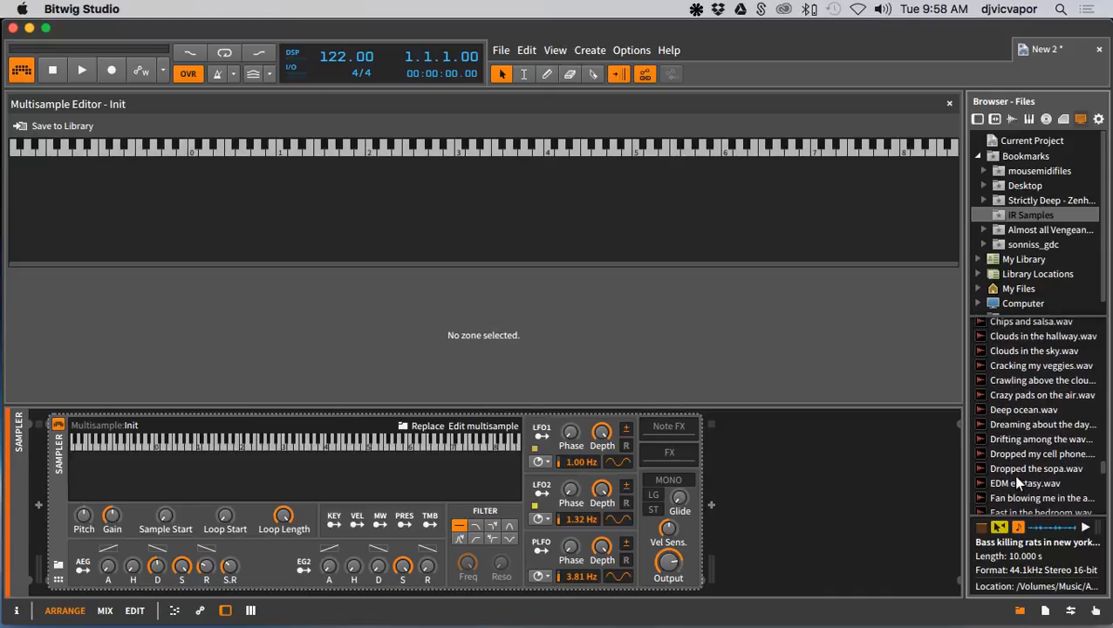
{"action": "left_click", "coordinate": [1016, 336]}
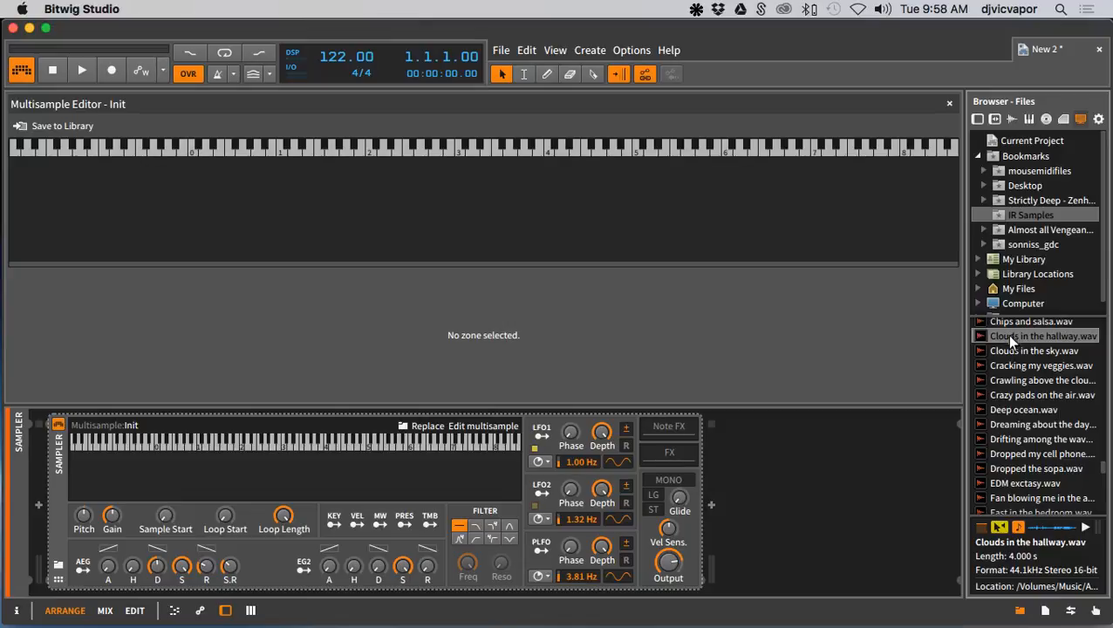
{"action": "scroll", "coordinate": [999, 390], "scroll_direction": "down", "scroll_amount": 1}
{"action": "scroll", "coordinate": [999, 395], "scroll_direction": "down", "scroll_amount": 10}
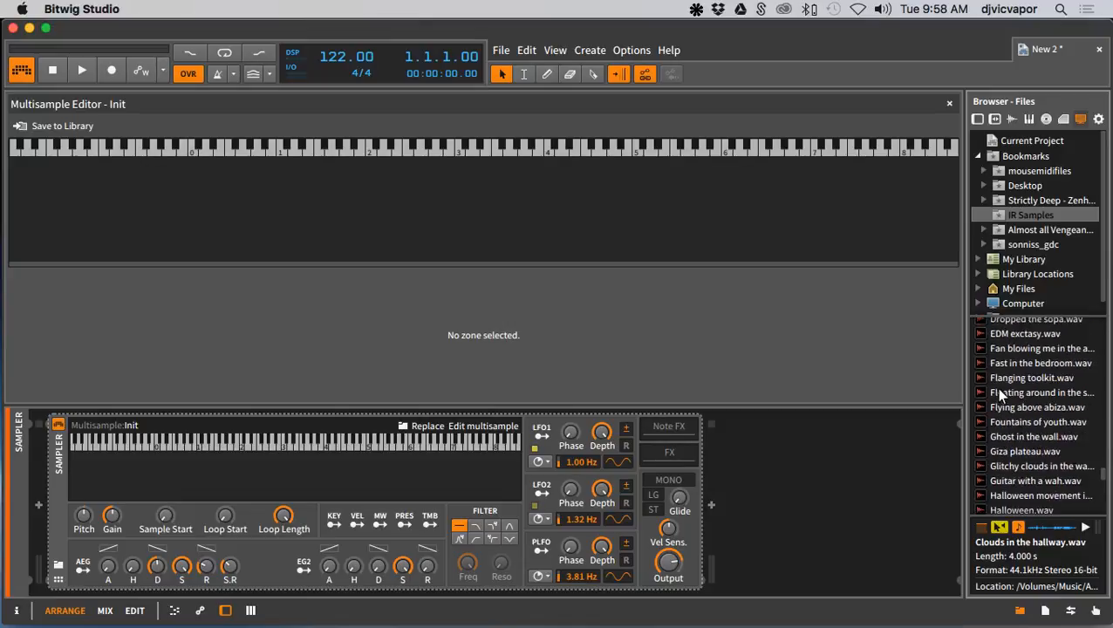
{"action": "scroll", "coordinate": [999, 396], "scroll_direction": "down", "scroll_amount": 2}
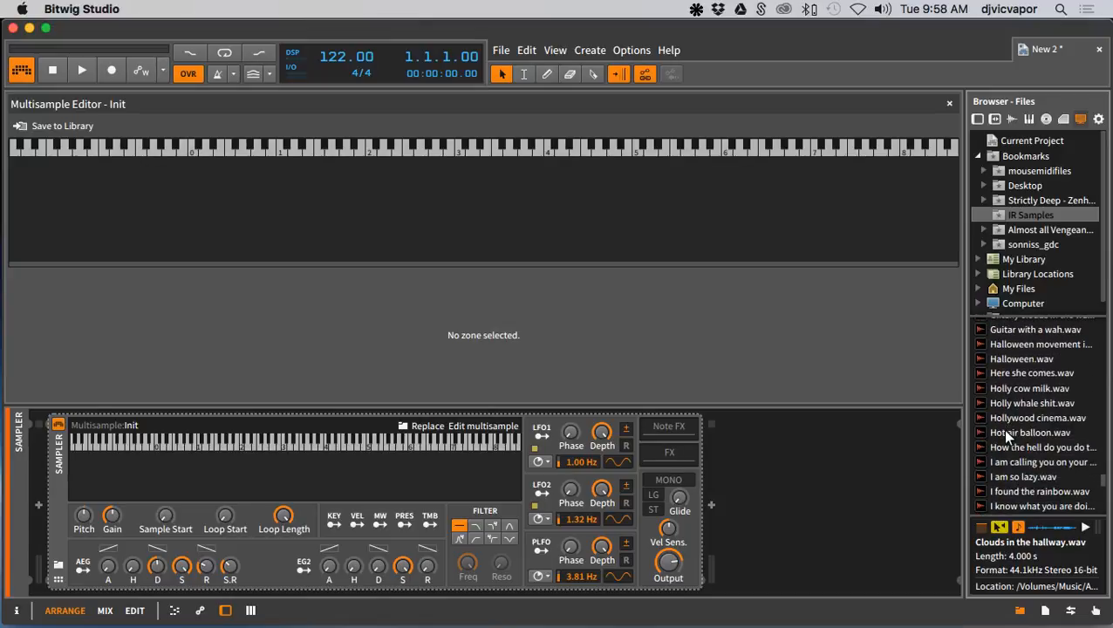
{"action": "left_click", "coordinate": [1002, 431], "text": "shift"}
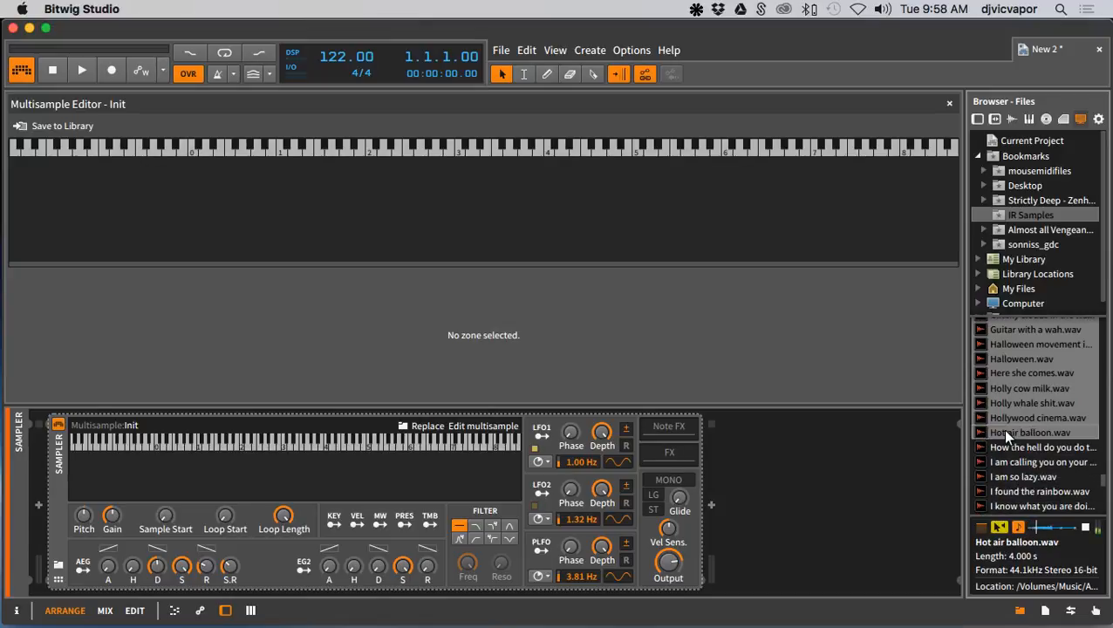
Preview mapping the selected samples across the Multisample Editor keyboard with narrow and wide key zones, without inserting them
{"action": "left_click", "coordinate": [1016, 344]}
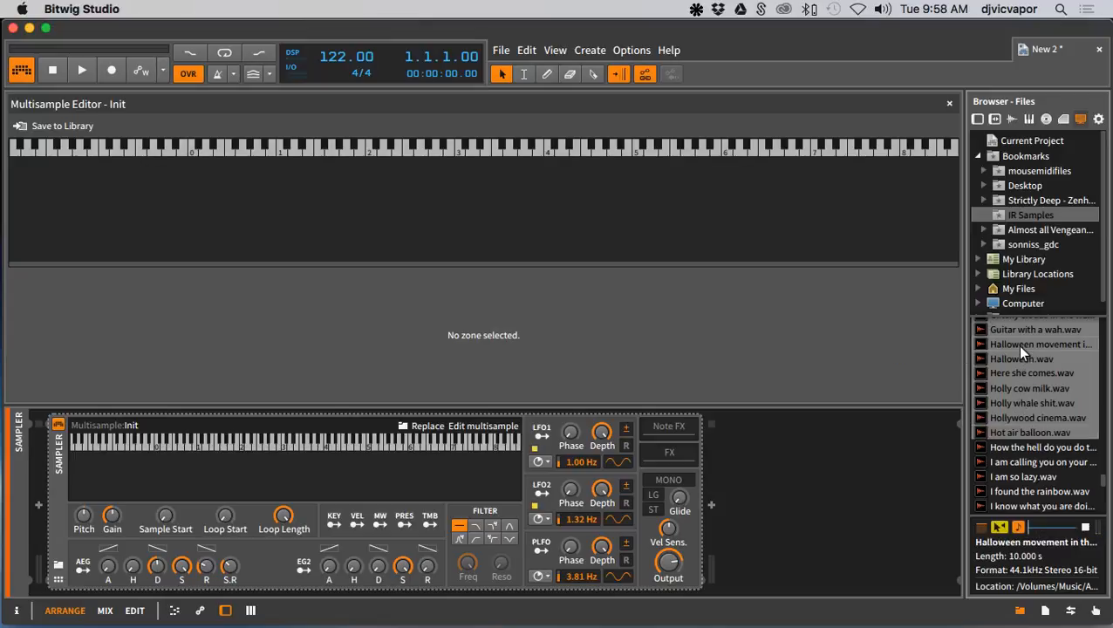
{"action": "left_click_drag", "start_coordinate": [922, 334], "coordinate": [471, 201]}
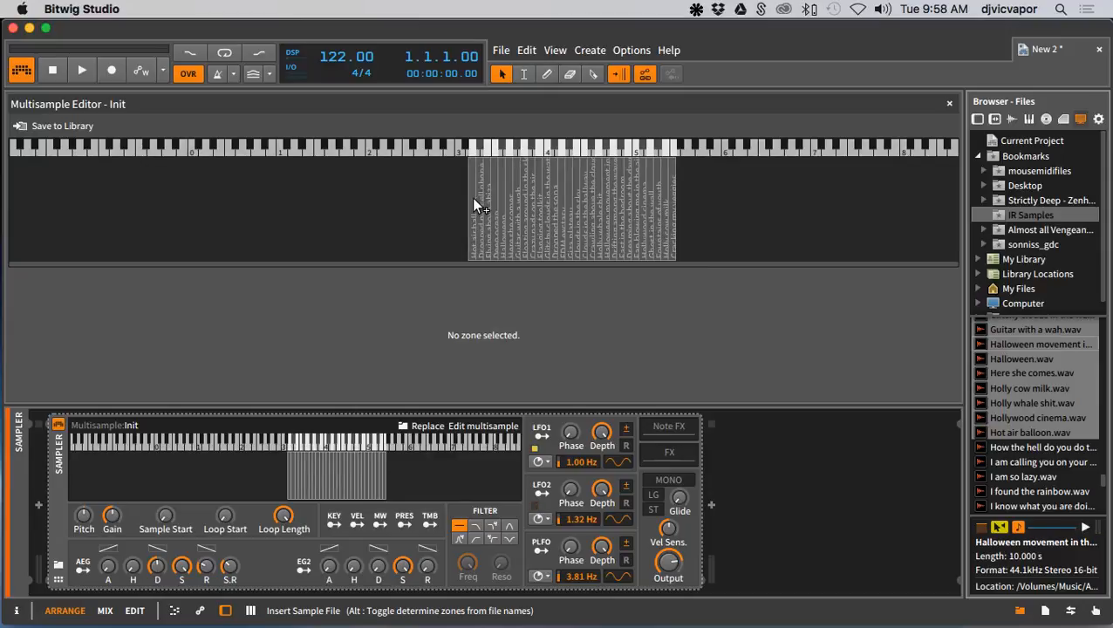
{"action": "left_click_drag", "start_coordinate": [471, 198], "coordinate": [377, 239]}
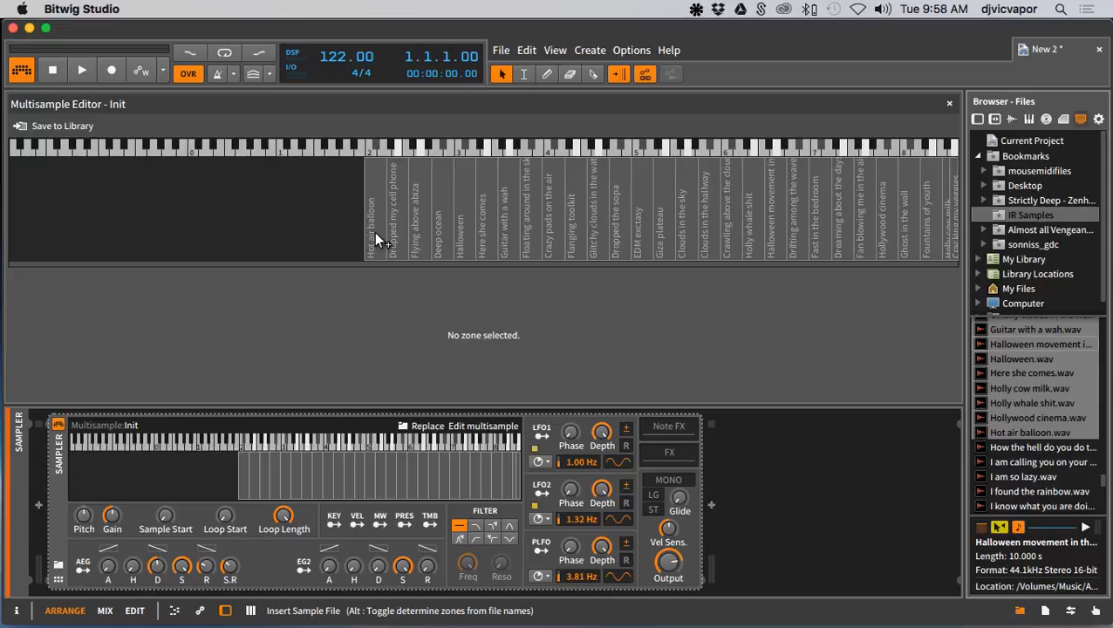
{"action": "left_click_drag", "start_coordinate": [375, 231], "coordinate": [374, 178]}
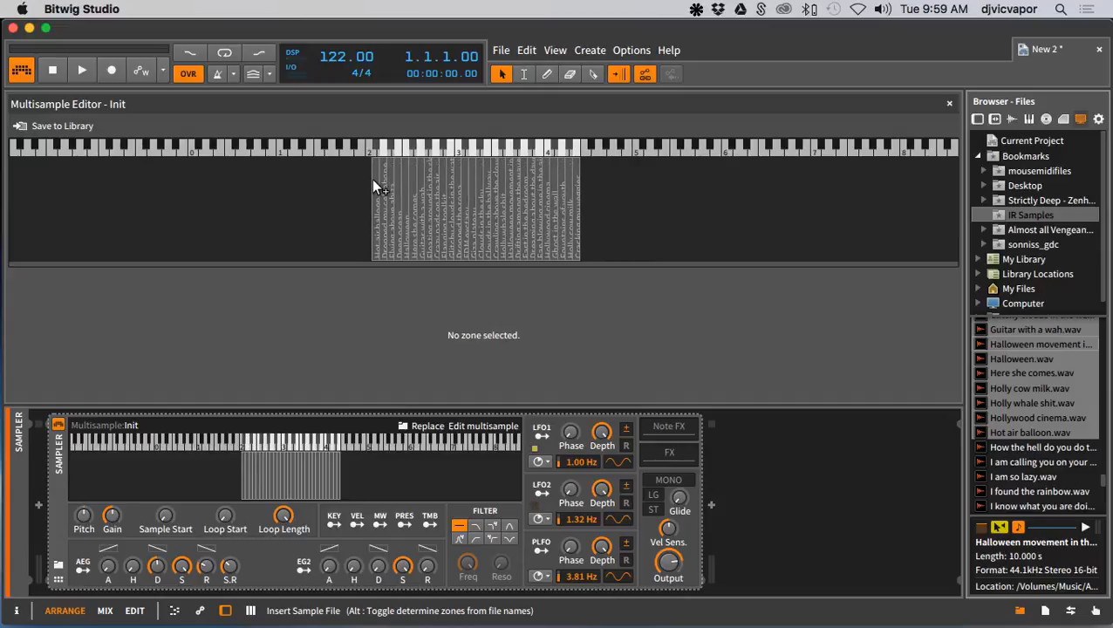
{"action": "left_click_drag", "start_coordinate": [371, 178], "coordinate": [994, 385]}
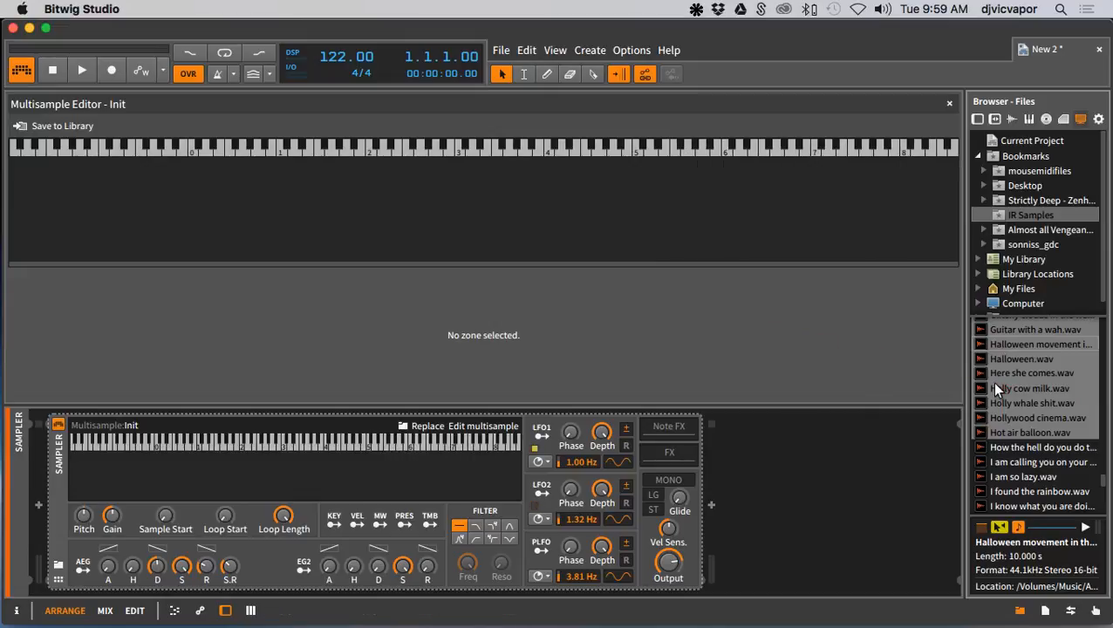
Turn off automatic sample previewing in the file browser
{"action": "scroll", "coordinate": [991, 384], "scroll_direction": "up", "scroll_amount": 10}
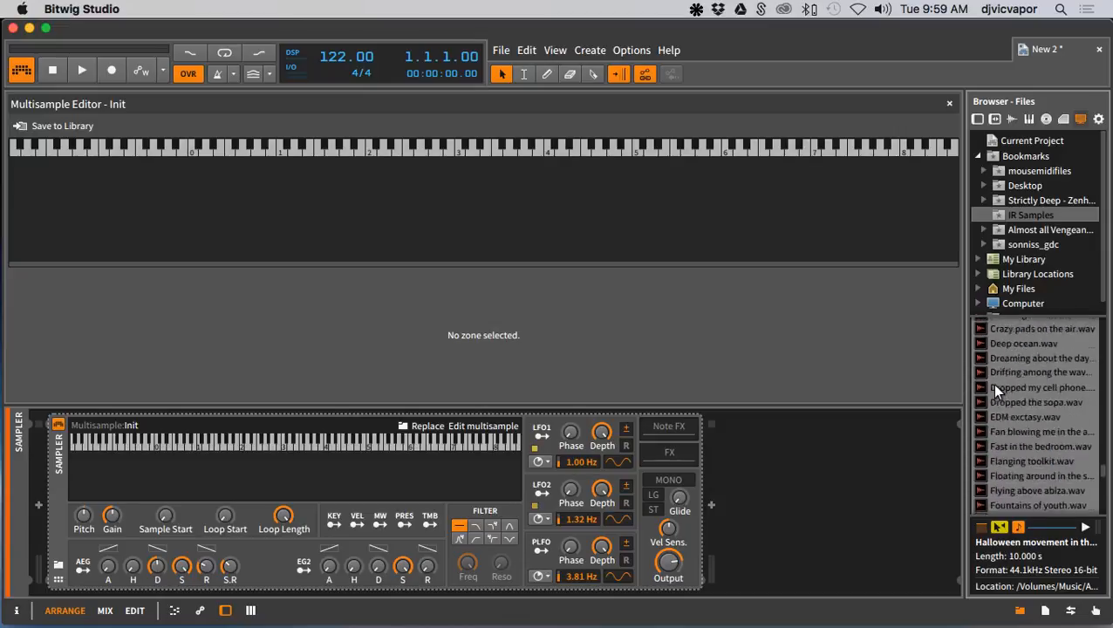
{"action": "scroll", "coordinate": [991, 384], "scroll_direction": "up", "scroll_amount": 4}
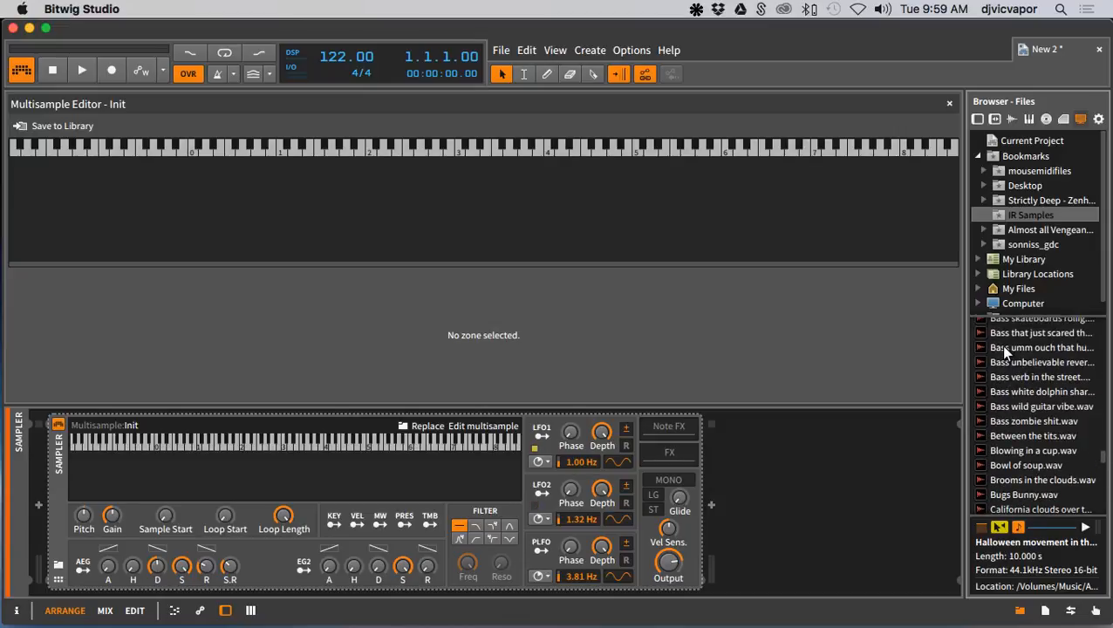
{"action": "left_click", "coordinate": [1000, 346]}
{"action": "scroll", "coordinate": [1000, 347], "scroll_direction": "down", "scroll_amount": 12}
{"action": "scroll", "coordinate": [1000, 345], "scroll_direction": "down", "scroll_amount": 10}
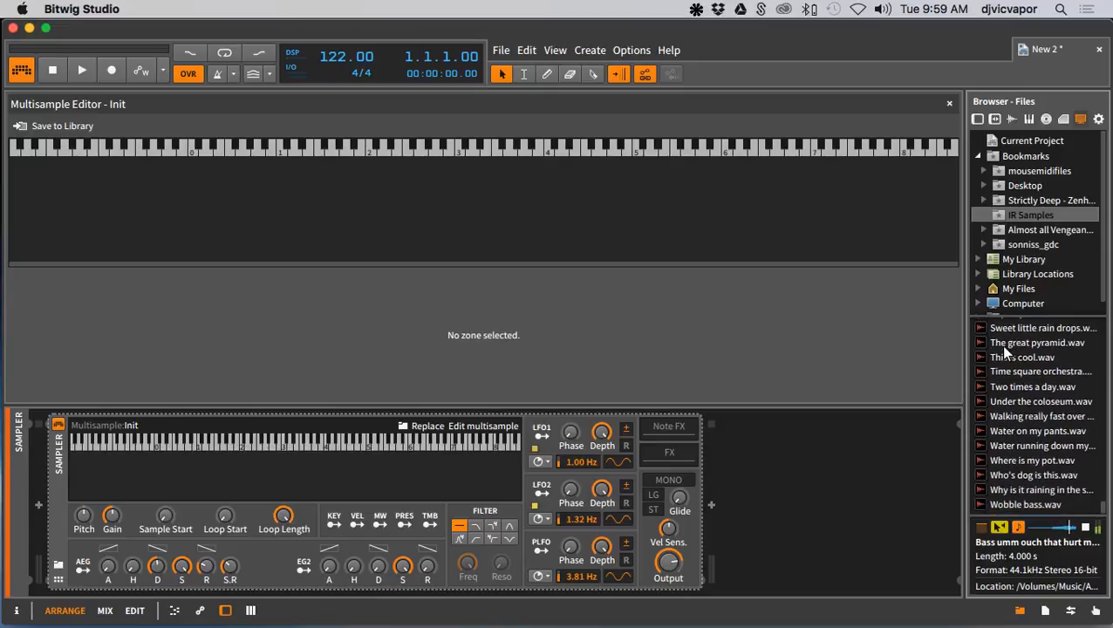
{"action": "scroll", "coordinate": [1000, 345], "scroll_direction": "up", "scroll_amount": 15}
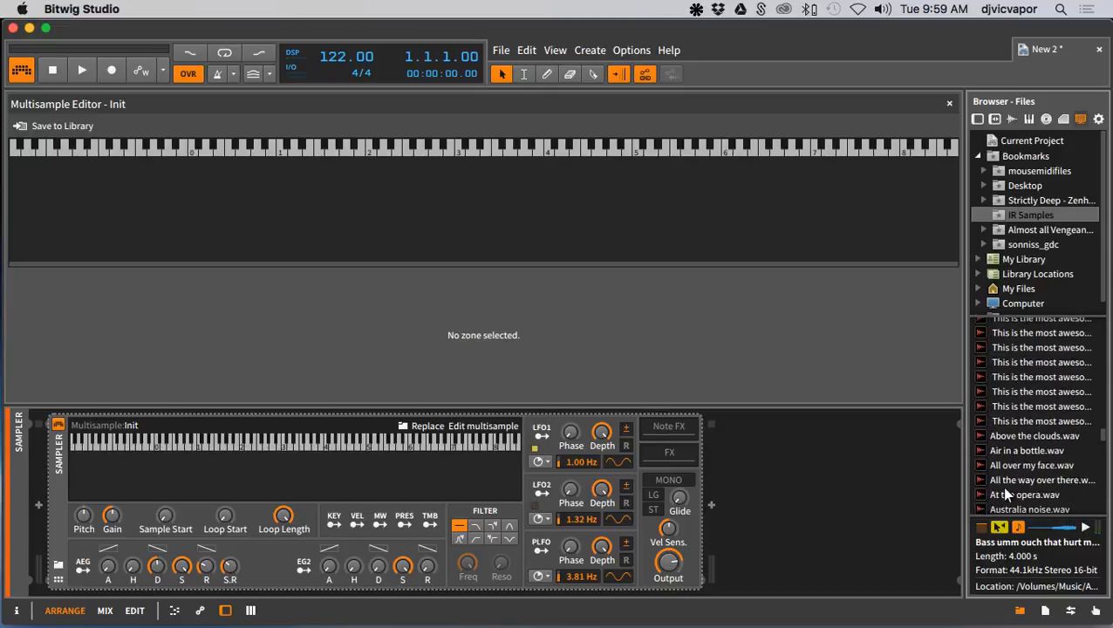
{"action": "left_click", "coordinate": [1000, 528]}
Try to map the samples from an "I worked in a factory" file through Wobble bass.wav onto the Multisample Editor keyboard
{"action": "scroll", "coordinate": [1028, 438], "scroll_direction": "down", "scroll_amount": 5}
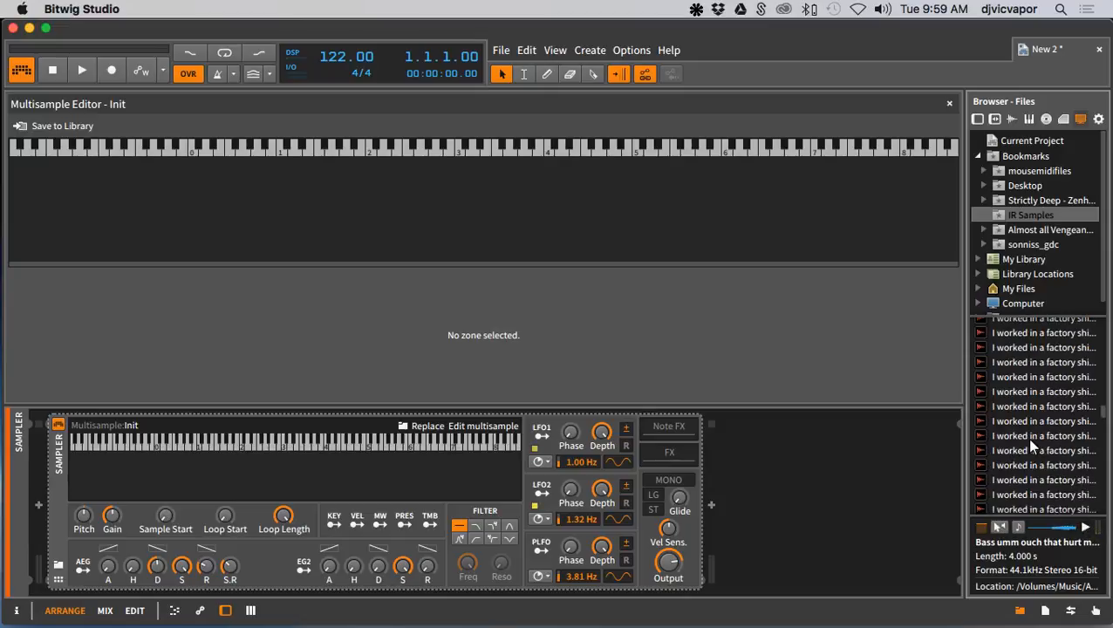
{"action": "left_click", "coordinate": [1017, 393]}
{"action": "scroll", "coordinate": [1019, 395], "scroll_direction": "down", "scroll_amount": 10}
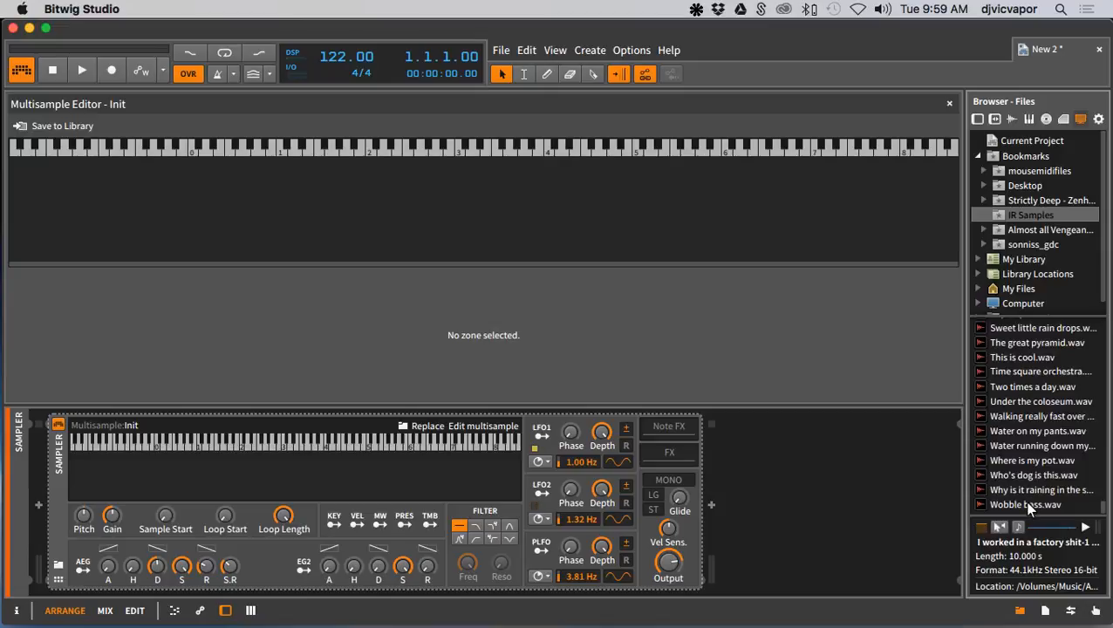
{"action": "left_click", "coordinate": [1028, 504], "text": "shift"}
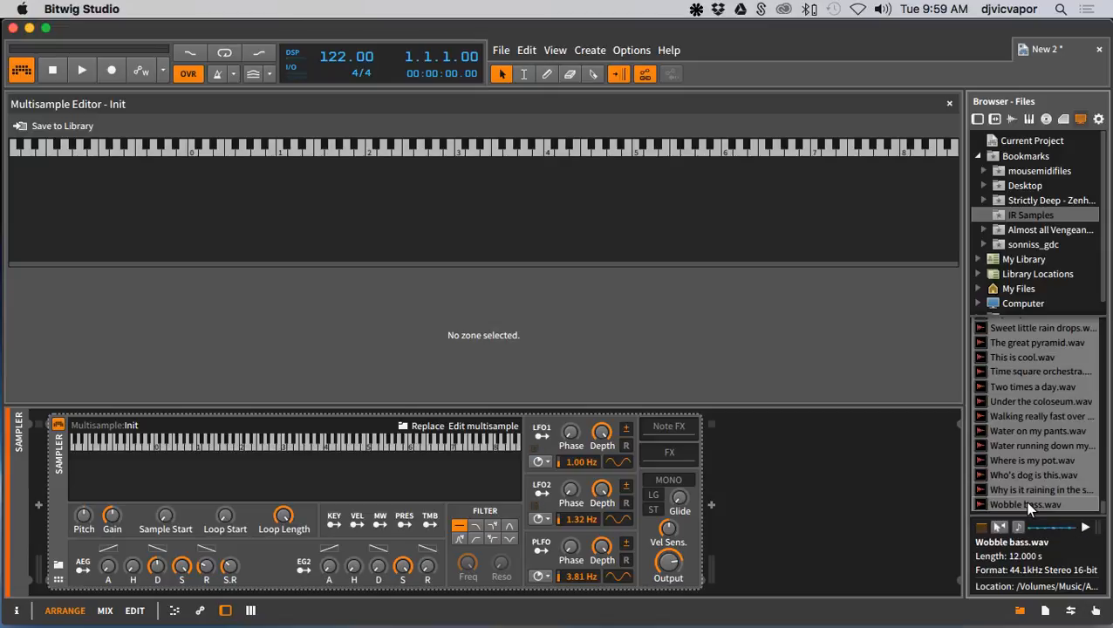
{"action": "left_click", "coordinate": [1003, 358]}
{"action": "left_click_drag", "start_coordinate": [703, 241], "coordinate": [604, 208]}
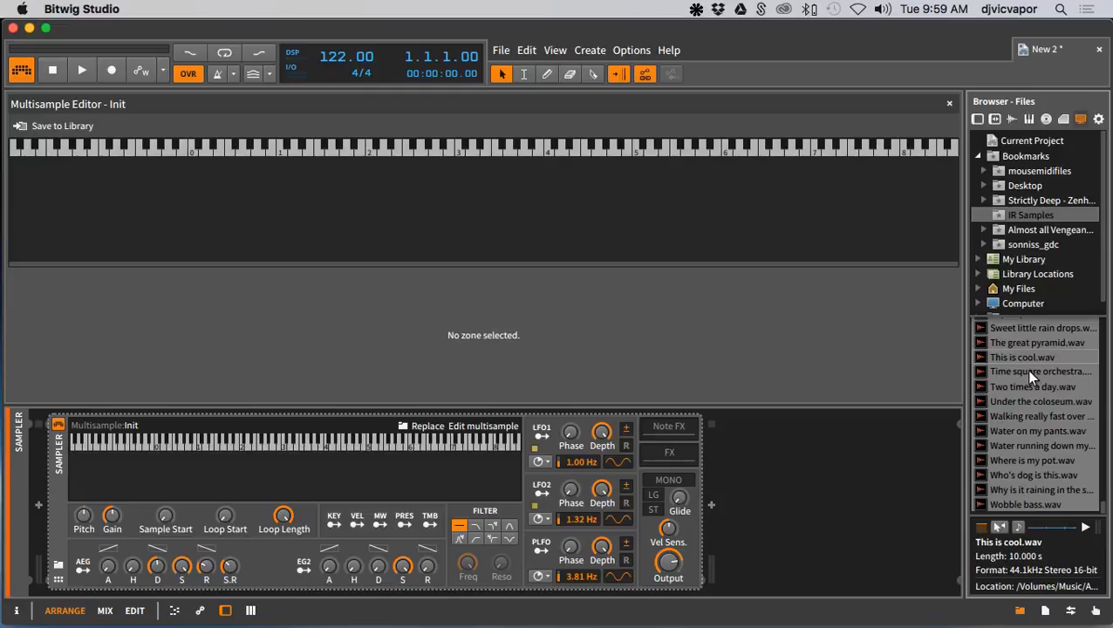
{"action": "left_click_drag", "start_coordinate": [1026, 370], "coordinate": [675, 191]}
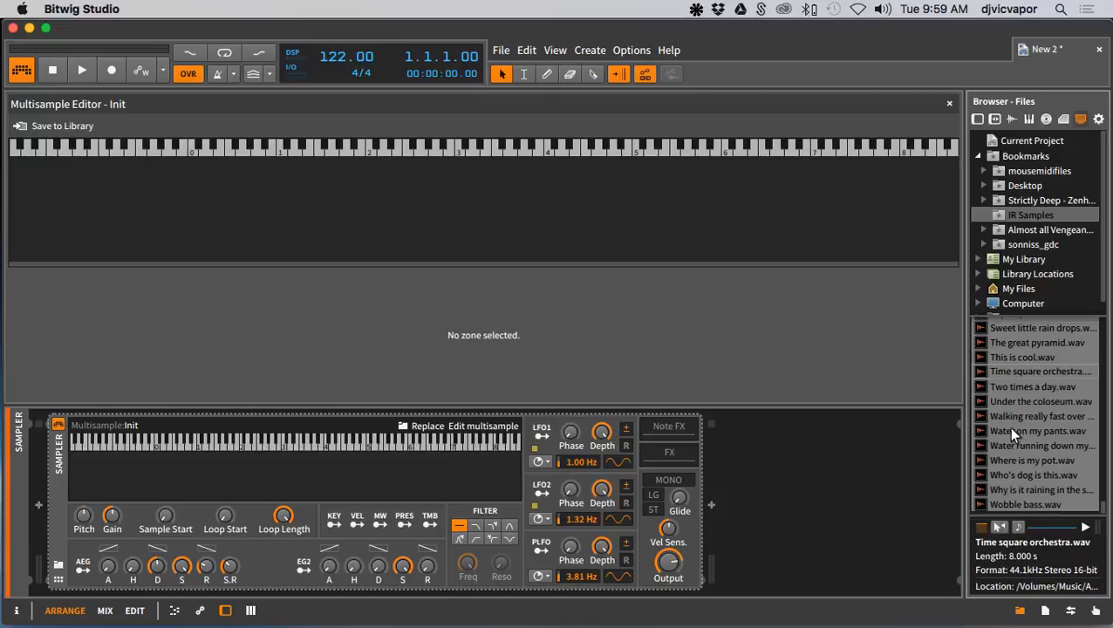
Try to map a smaller range, from an "I worked in a factory" file through Hot air balloon.wav, onto the Multisample Editor keyboard
{"action": "scroll", "coordinate": [1008, 425], "scroll_direction": "up", "scroll_amount": 10}
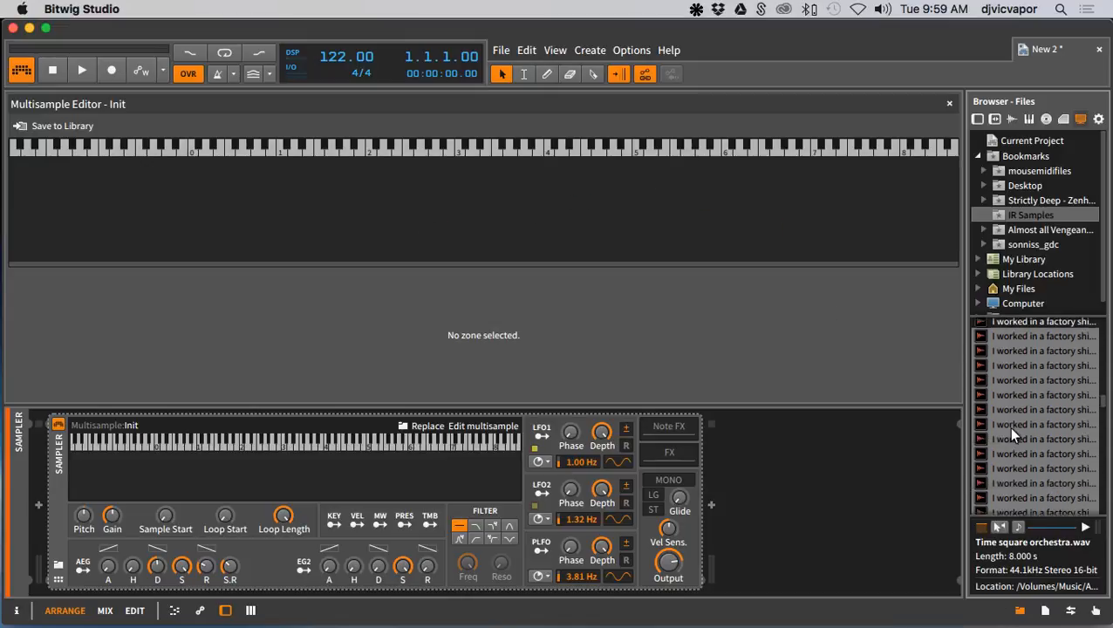
{"action": "left_click", "coordinate": [1011, 364]}
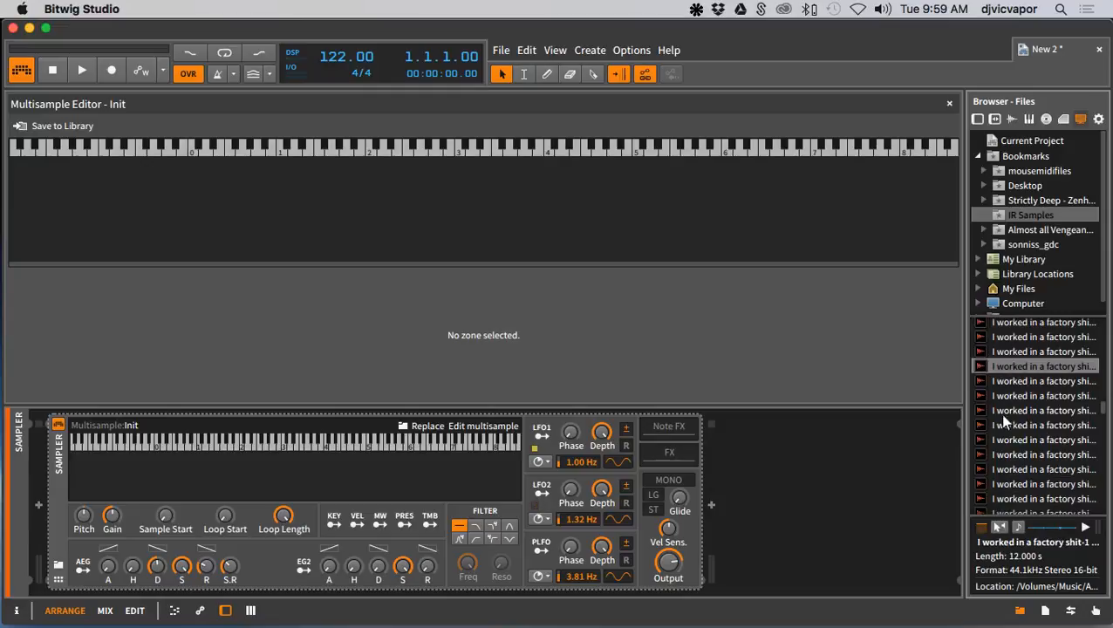
{"action": "scroll", "coordinate": [999, 415], "scroll_direction": "up", "scroll_amount": 10}
{"action": "scroll", "coordinate": [999, 416], "scroll_direction": "down", "scroll_amount": 3}
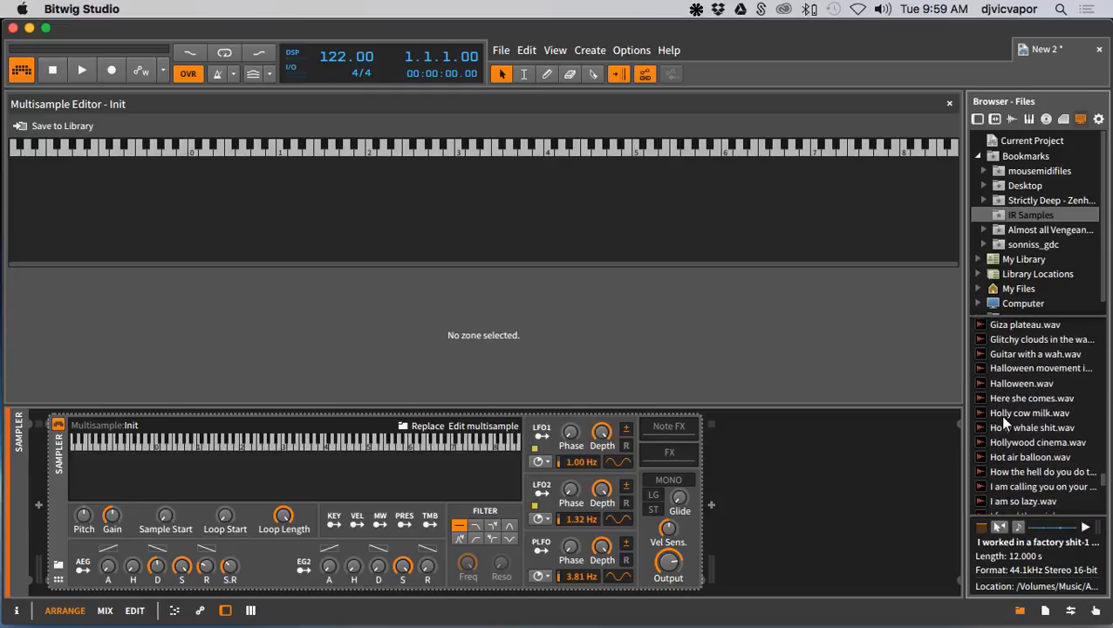
{"action": "left_click", "coordinate": [1001, 463], "text": "shift"}
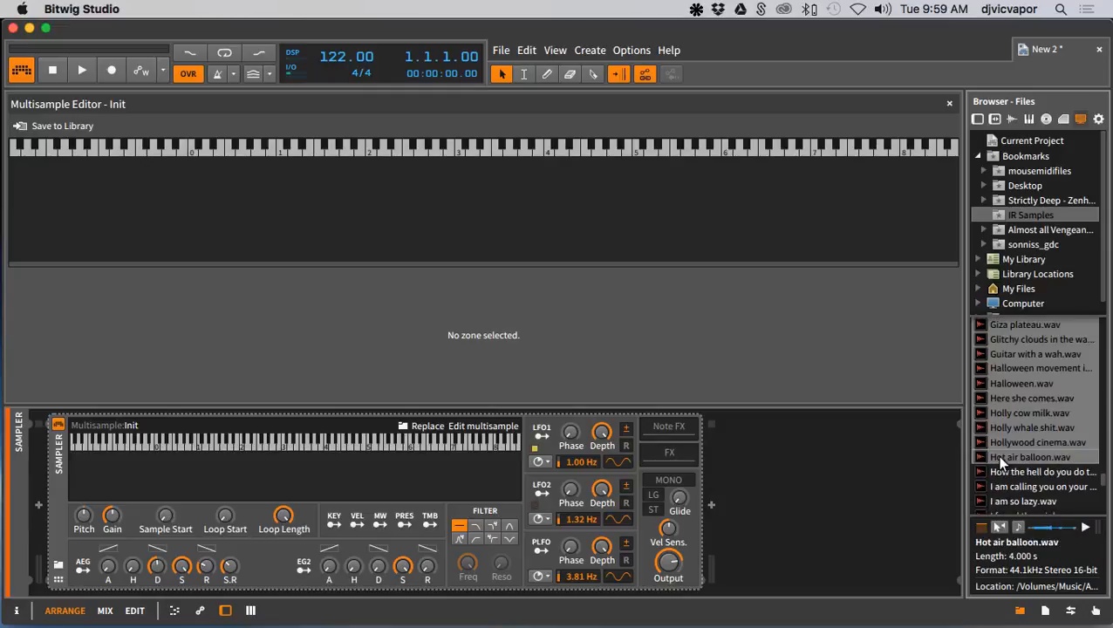
{"action": "left_click_drag", "start_coordinate": [1018, 398], "coordinate": [717, 206]}
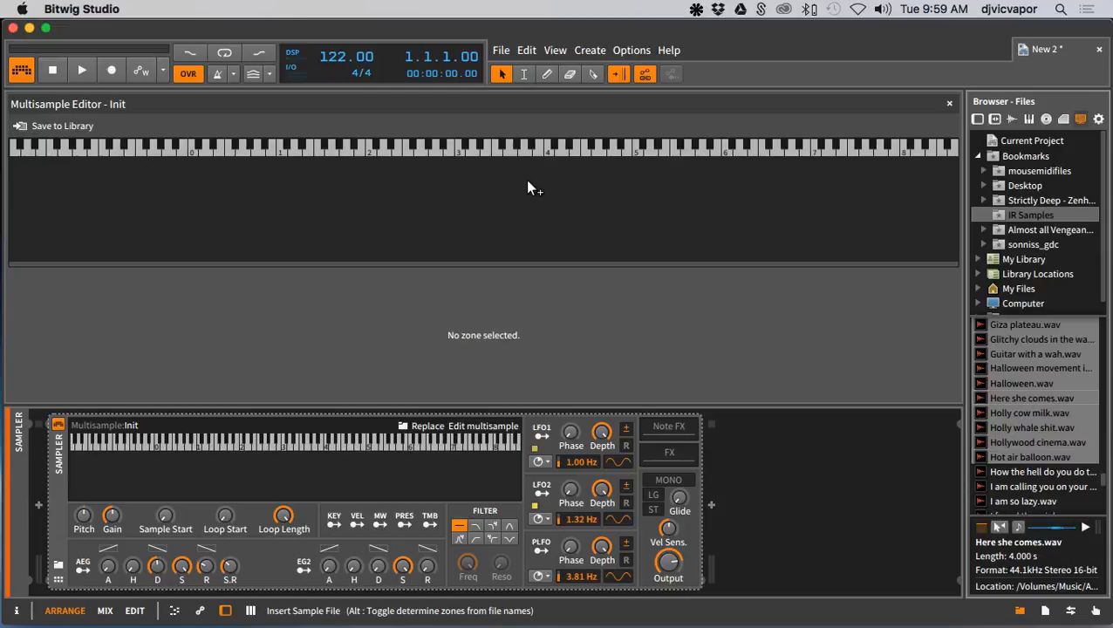
{"action": "left_click_drag", "start_coordinate": [625, 198], "coordinate": [959, 404]}
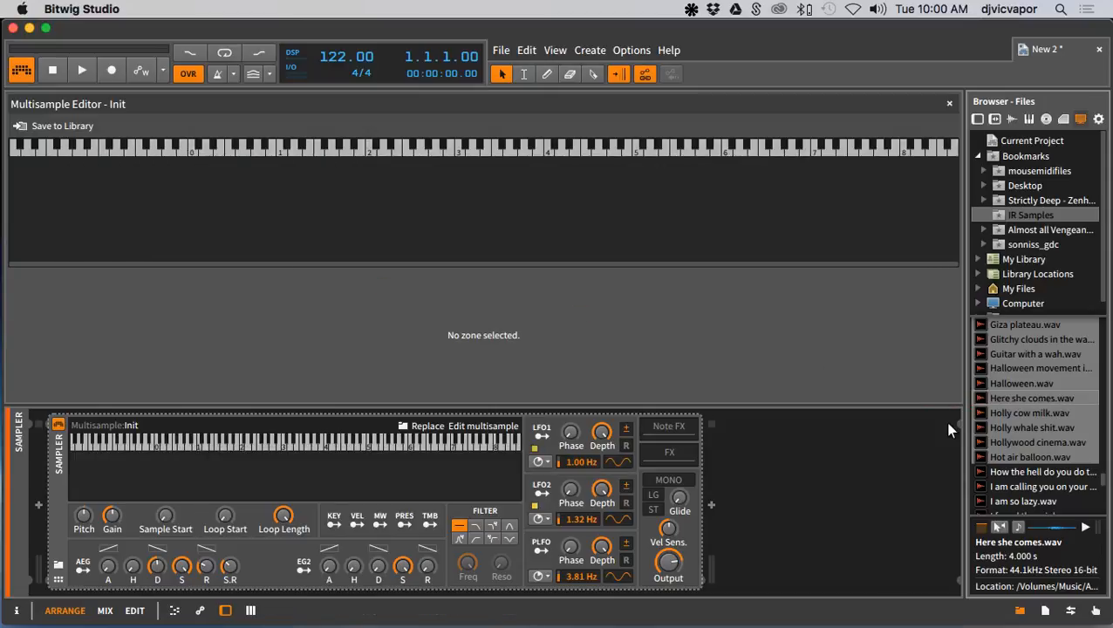
Map the samples from Air in a bottle.wav through This is cool.wav across the keyboard, one per key, and delete all the inserted zones
{"action": "scroll", "coordinate": [1030, 413], "scroll_direction": "up", "scroll_amount": 4}
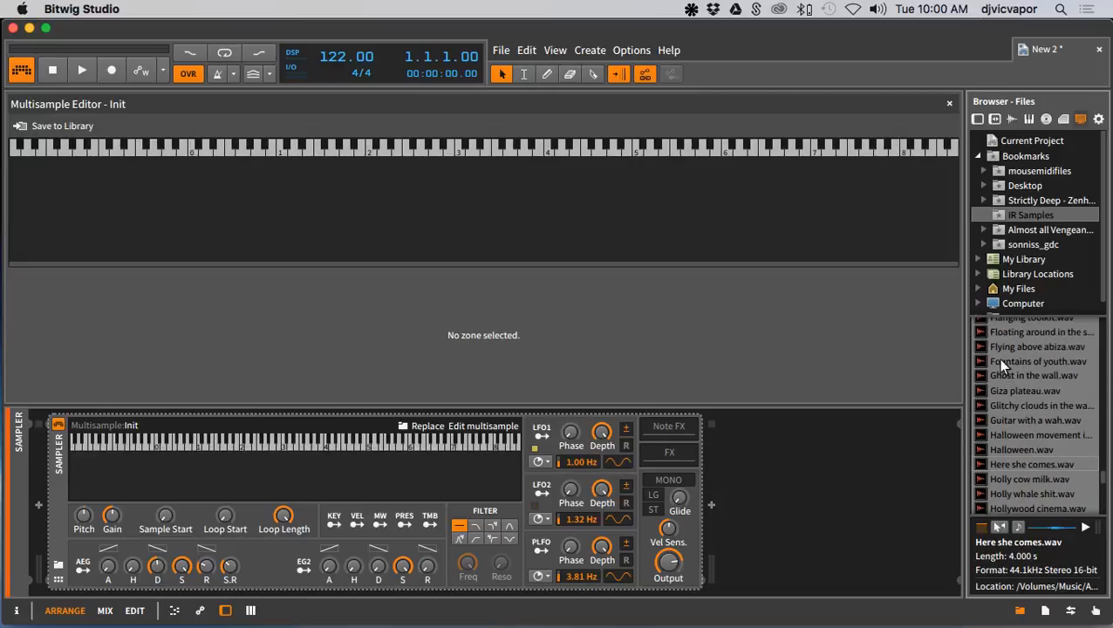
{"action": "scroll", "coordinate": [996, 361], "scroll_direction": "up", "scroll_amount": 20}
{"action": "scroll", "coordinate": [991, 357], "scroll_direction": "up", "scroll_amount": 5}
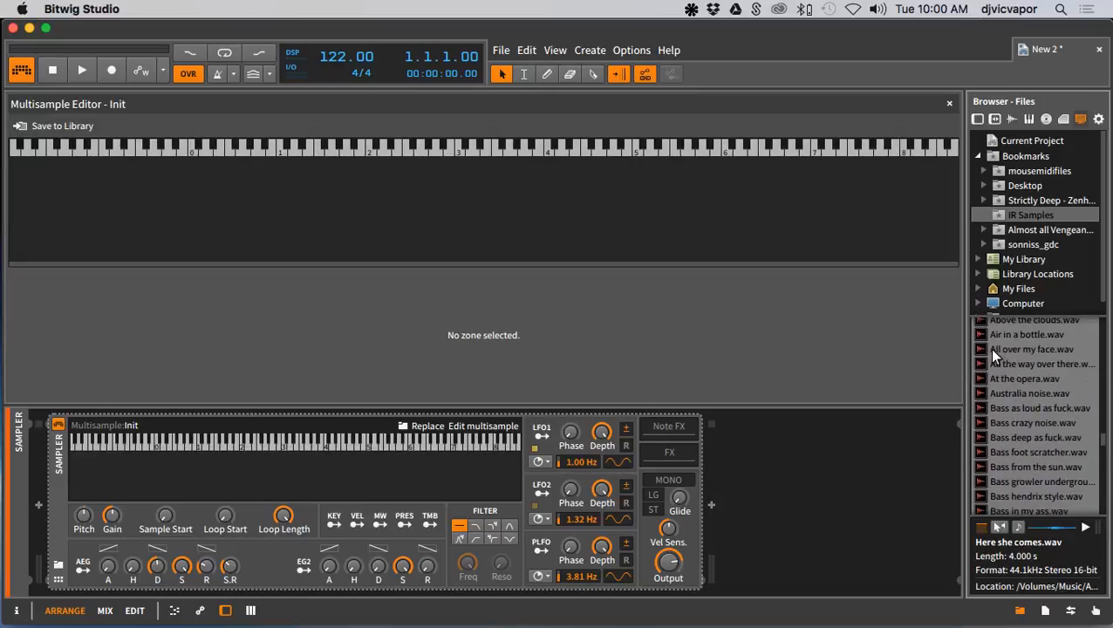
{"action": "left_click", "coordinate": [1004, 332]}
{"action": "scroll", "coordinate": [1019, 387], "scroll_direction": "down", "scroll_amount": 20}
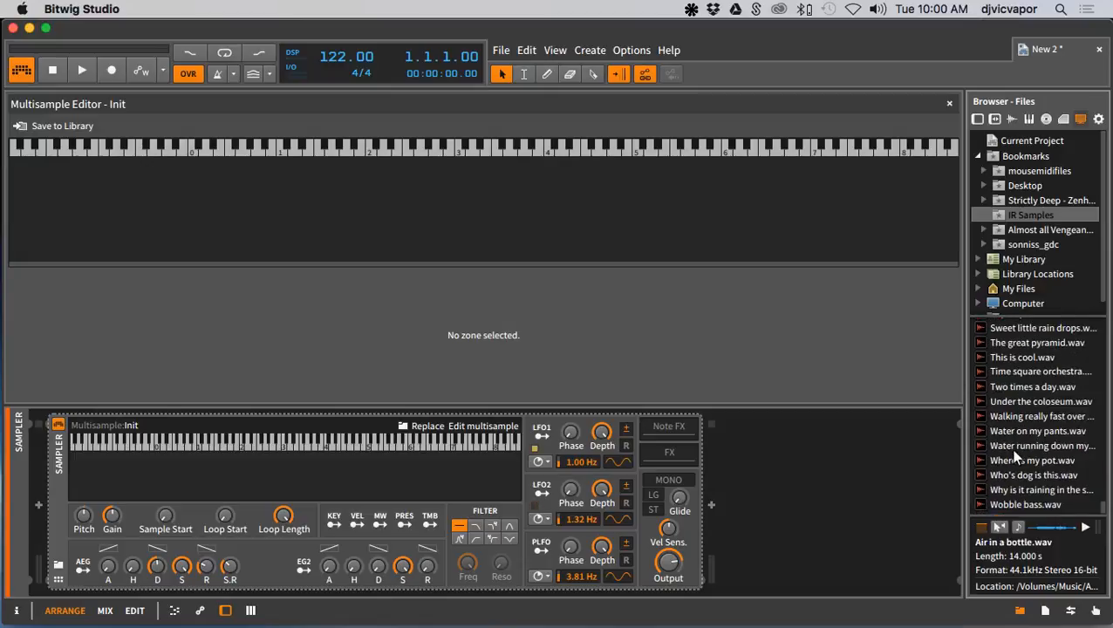
{"action": "left_click", "coordinate": [1017, 363], "text": "shift"}
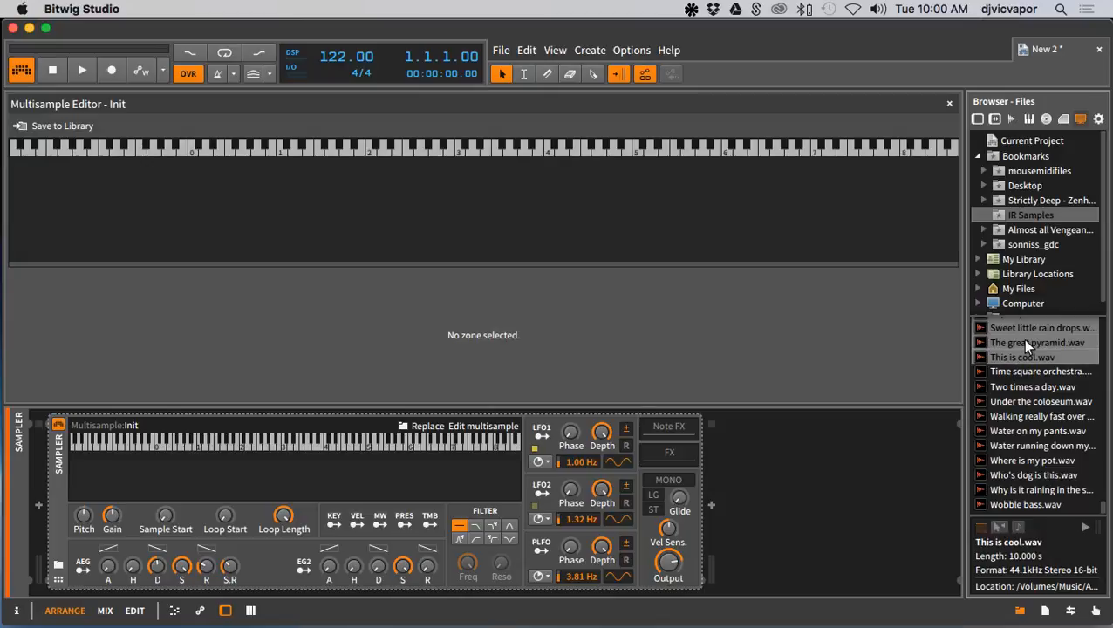
{"action": "left_click_drag", "start_coordinate": [1026, 343], "coordinate": [655, 198]}
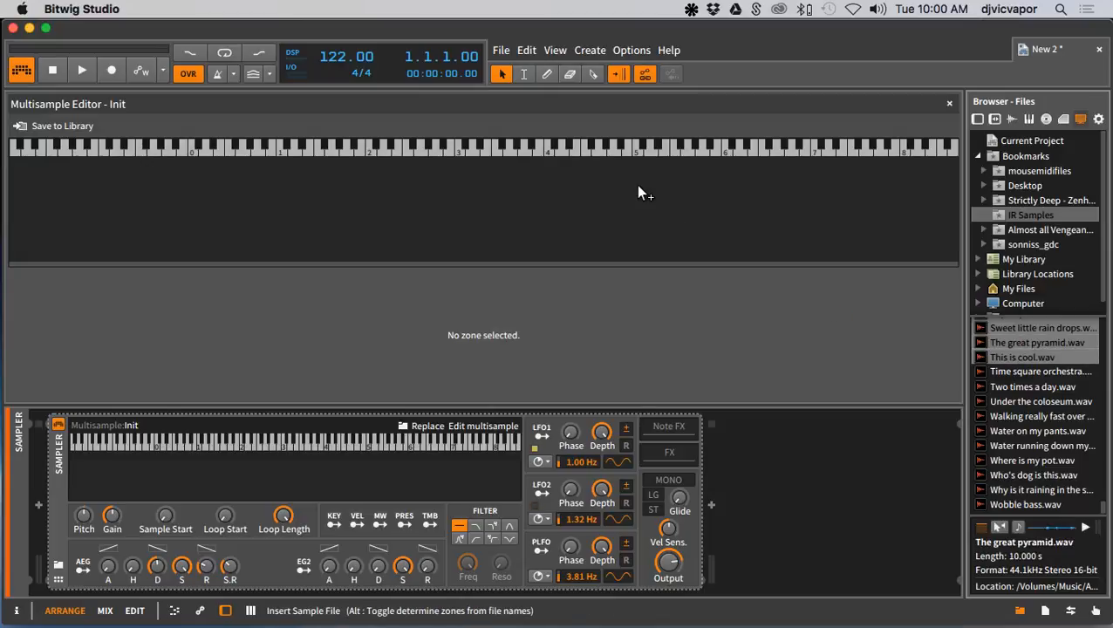
{"action": "left_click_drag", "start_coordinate": [633, 161], "coordinate": [170, 210]}
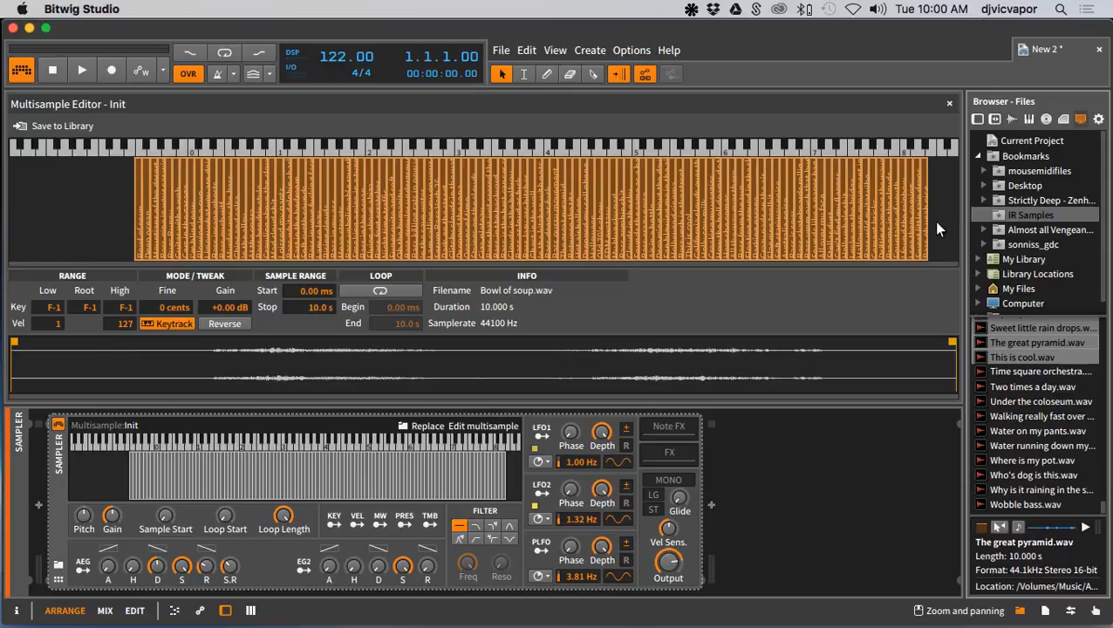
{"action": "key", "text": "Delete"}
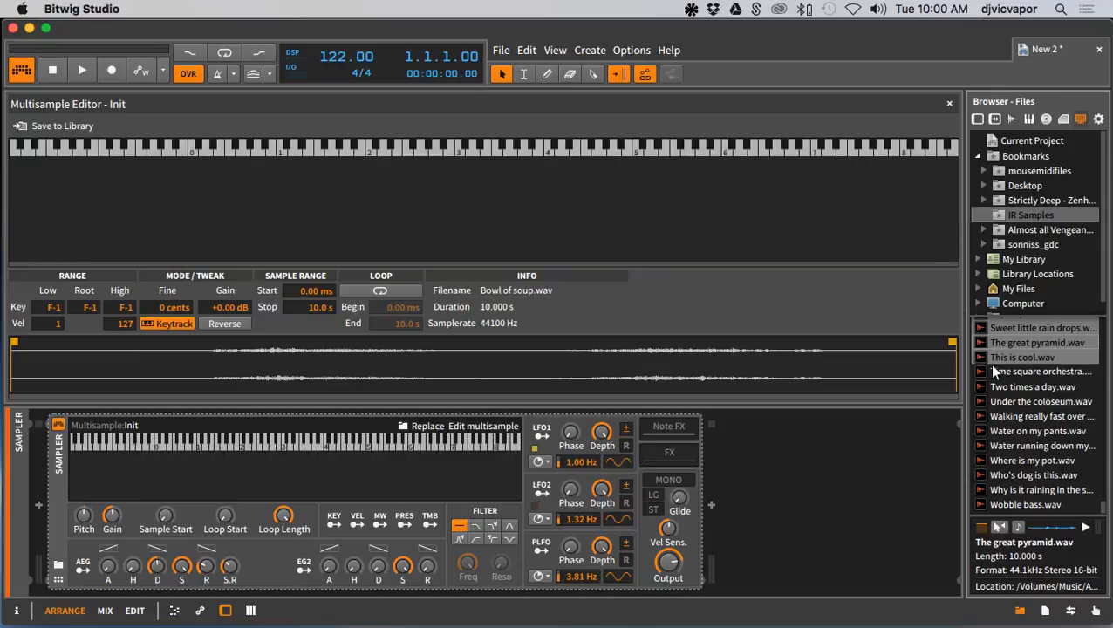
Map Flying above abiza.wav through Wobble bass.wav one per key from A#3 upward, and delete the zones below C5
{"action": "left_click", "coordinate": [1028, 504]}
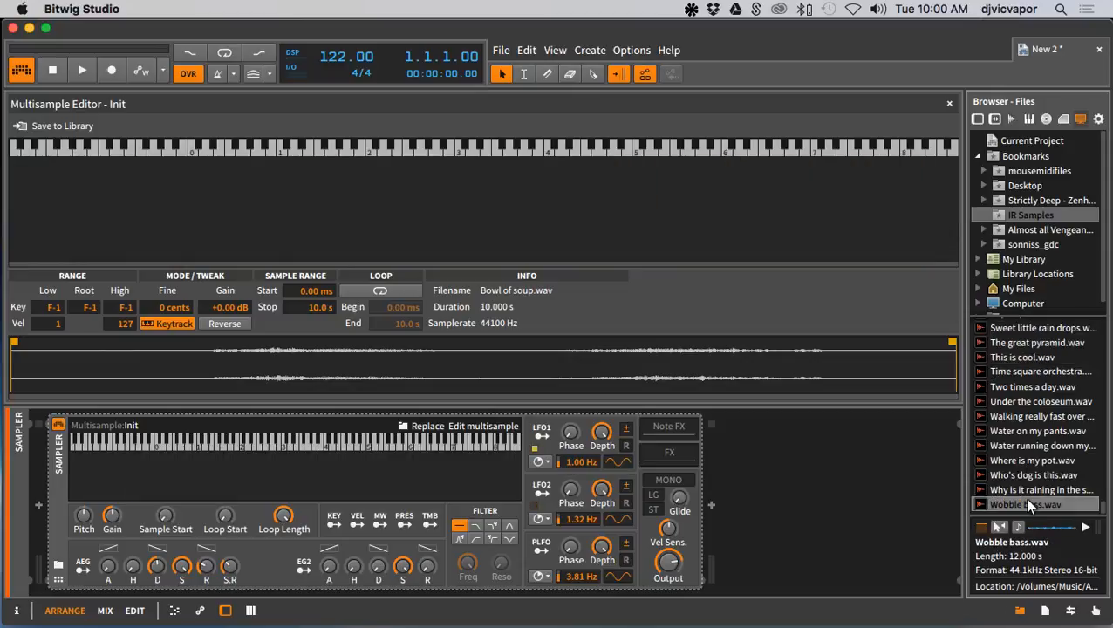
{"action": "scroll", "coordinate": [1011, 444], "scroll_direction": "up", "scroll_amount": 20}
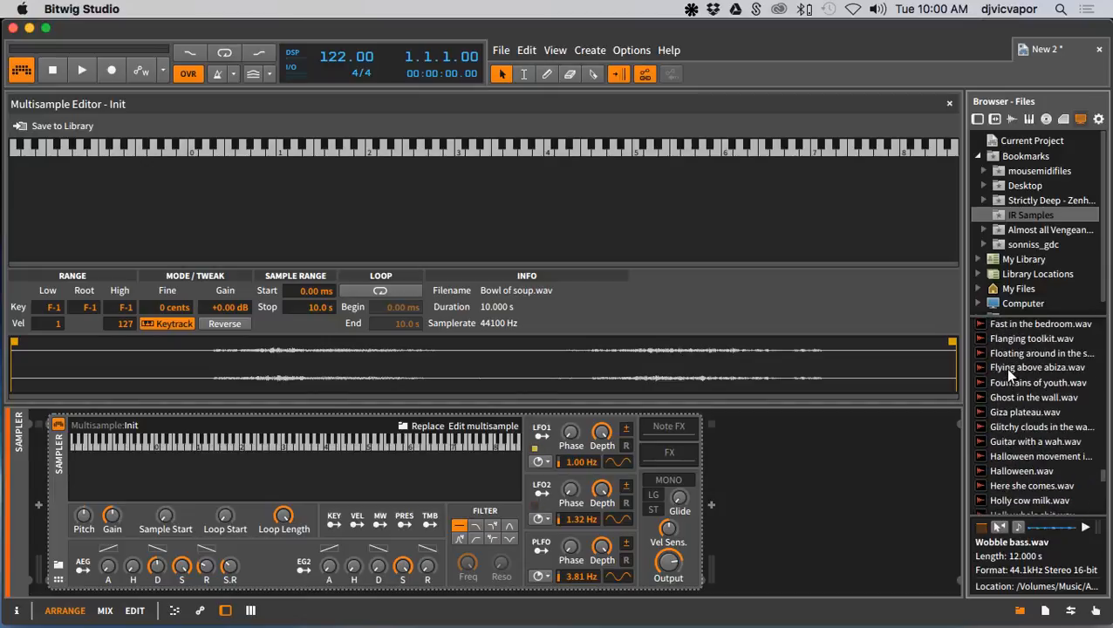
{"action": "left_click", "coordinate": [1004, 368]}
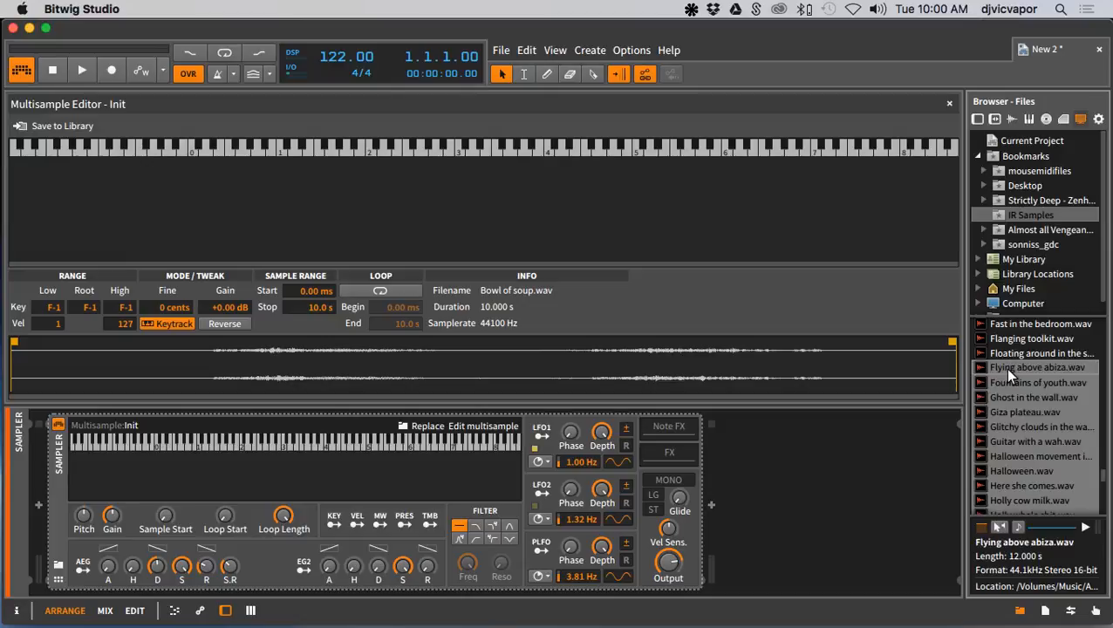
{"action": "left_click_drag", "start_coordinate": [731, 227], "coordinate": [535, 179]}
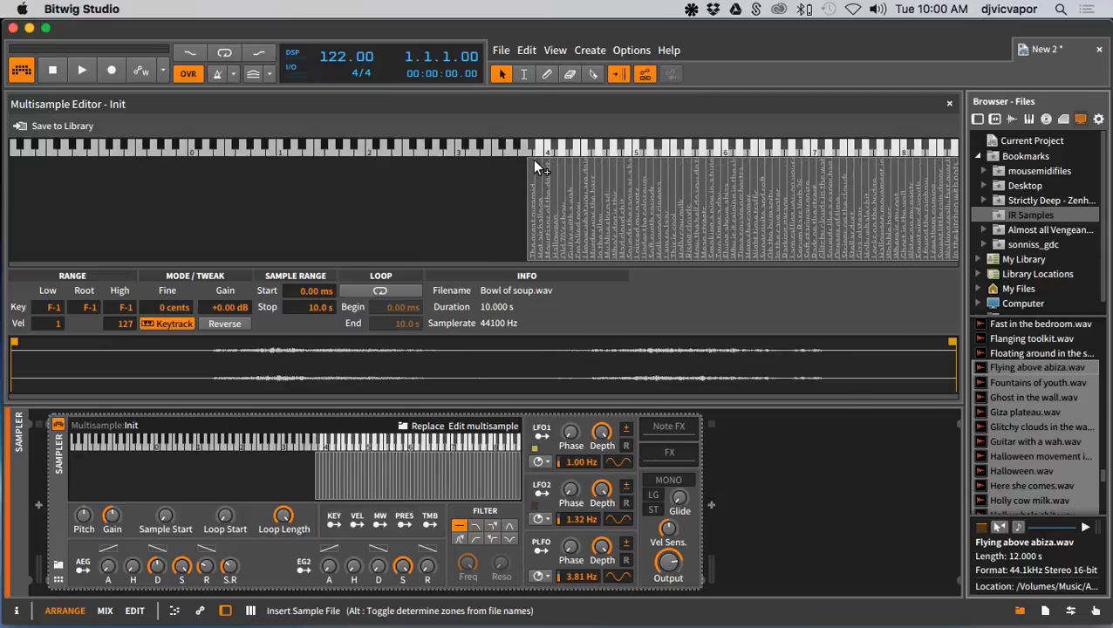
{"action": "left_click_drag", "start_coordinate": [535, 166], "coordinate": [535, 167]}
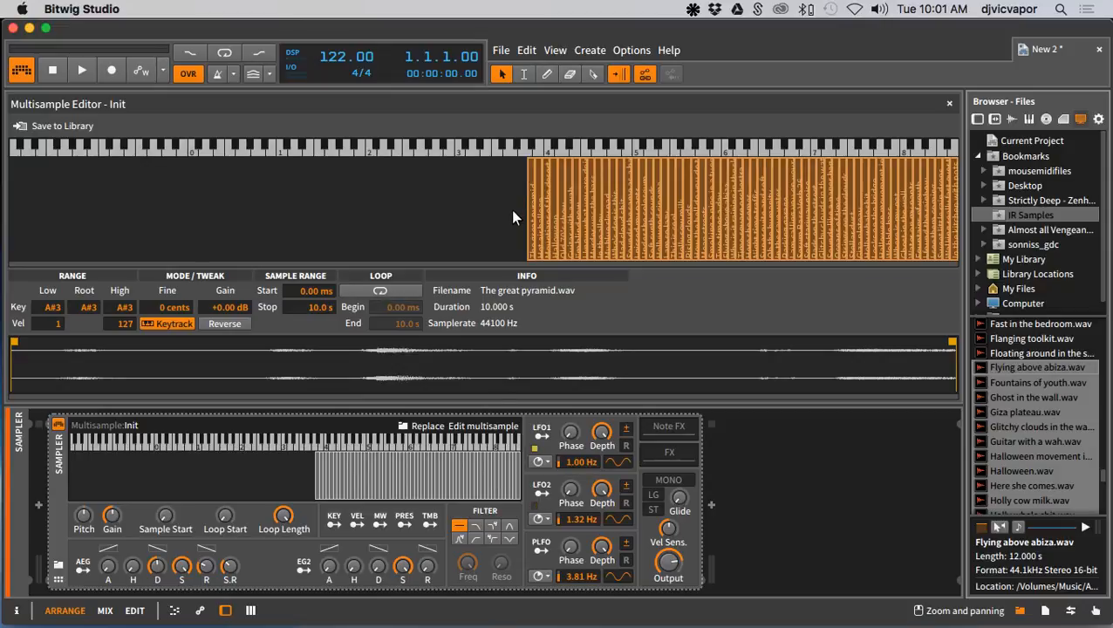
{"action": "left_click_drag", "start_coordinate": [512, 203], "coordinate": [627, 212]}
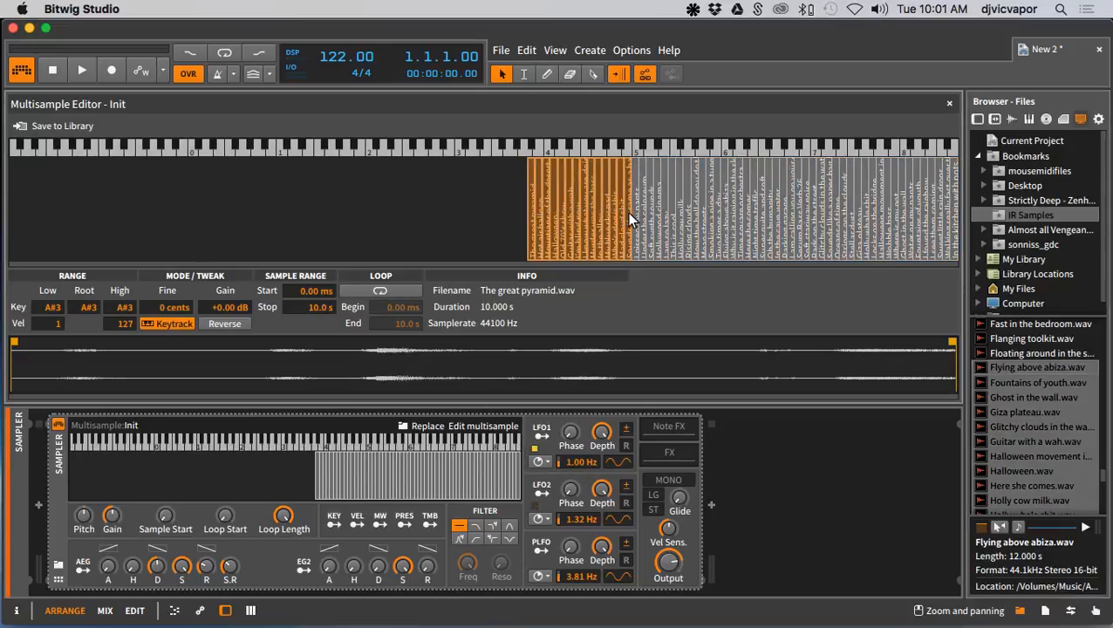
{"action": "key", "text": "Delete"}
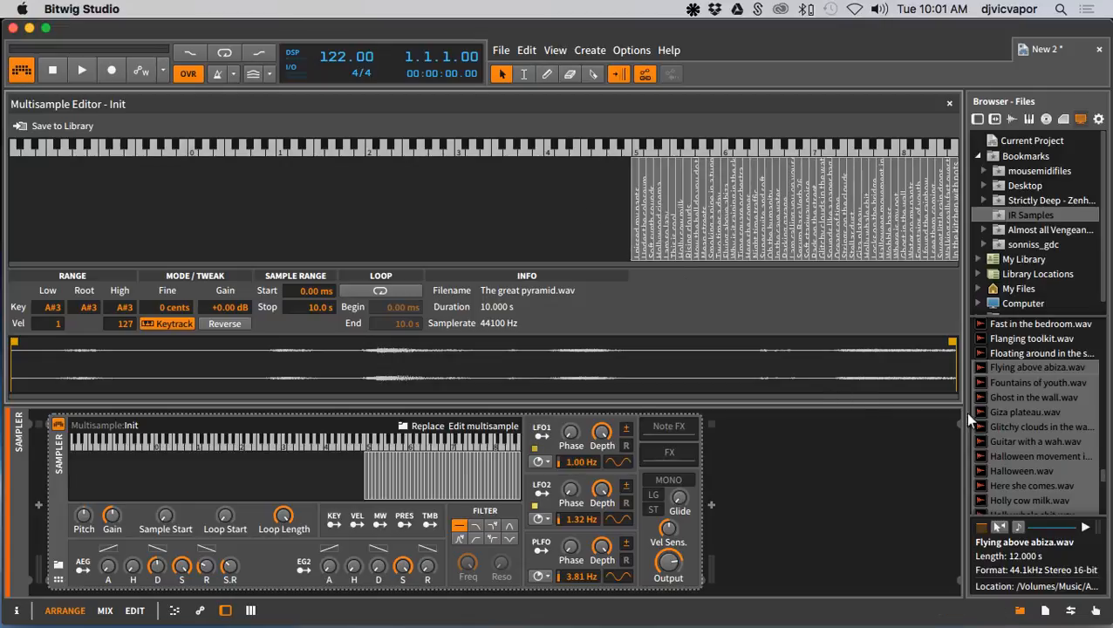
Widen the file browser and open the Moscow sounds folder inside the sonniss_gdc bookmark
{"action": "left_click", "coordinate": [985, 245]}
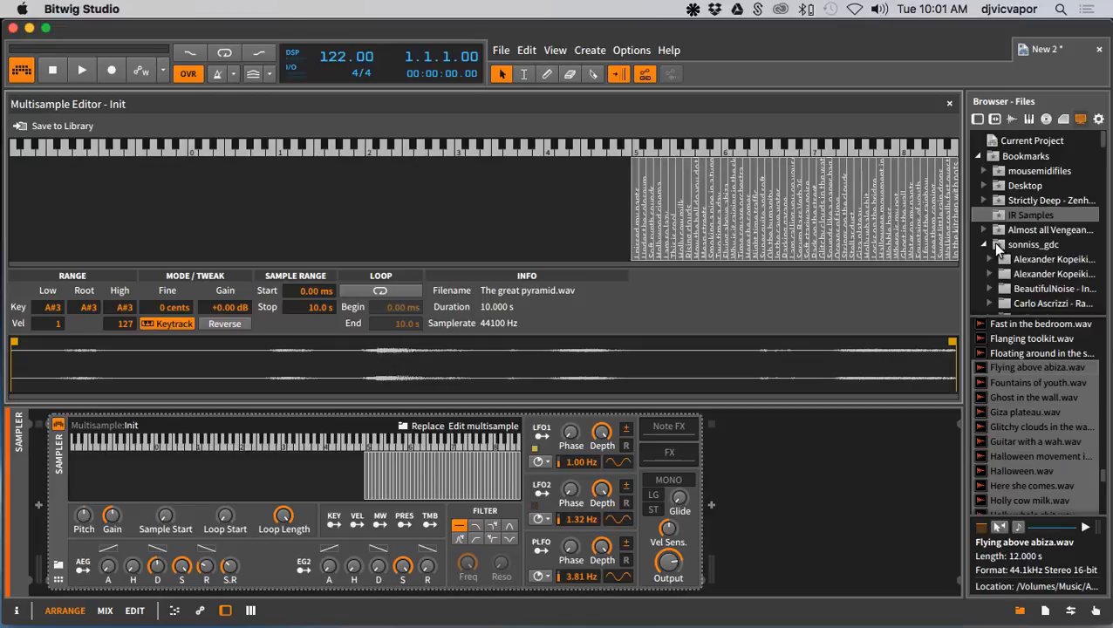
{"action": "left_click_drag", "start_coordinate": [965, 271], "coordinate": [915, 279]}
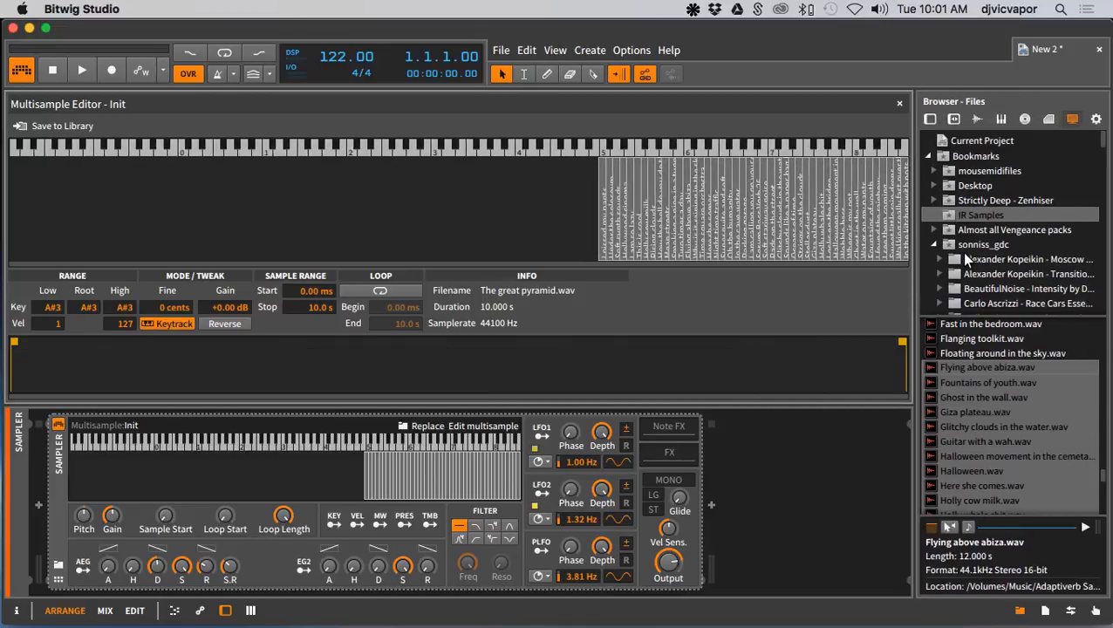
{"action": "scroll", "coordinate": [965, 255], "scroll_direction": "down", "scroll_amount": 3}
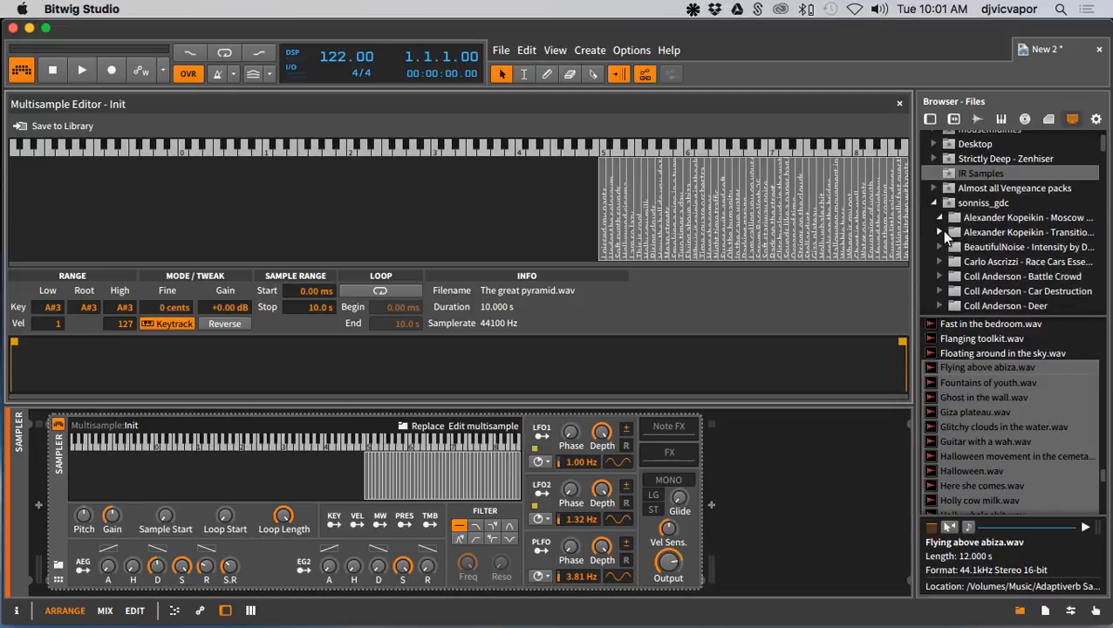
{"action": "left_click", "coordinate": [948, 218]}
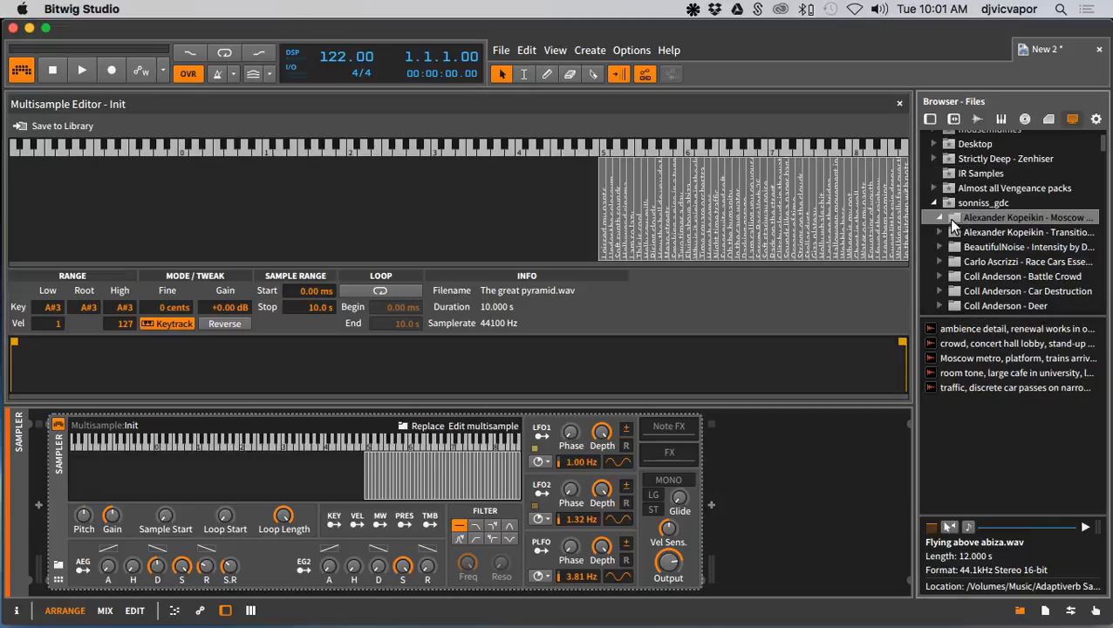
Turn automatic sample previewing back on and audition the concert hall lobby crowd and Moscow metro platform samples
{"action": "left_click", "coordinate": [975, 344]}
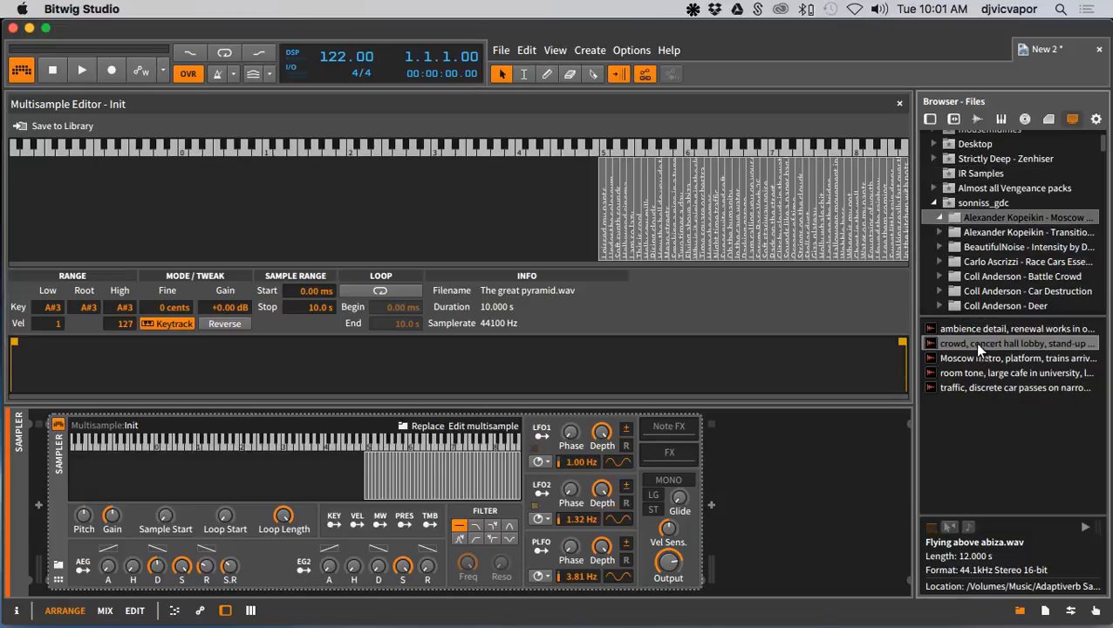
{"action": "left_click", "coordinate": [951, 529]}
{"action": "left_click", "coordinate": [968, 527]}
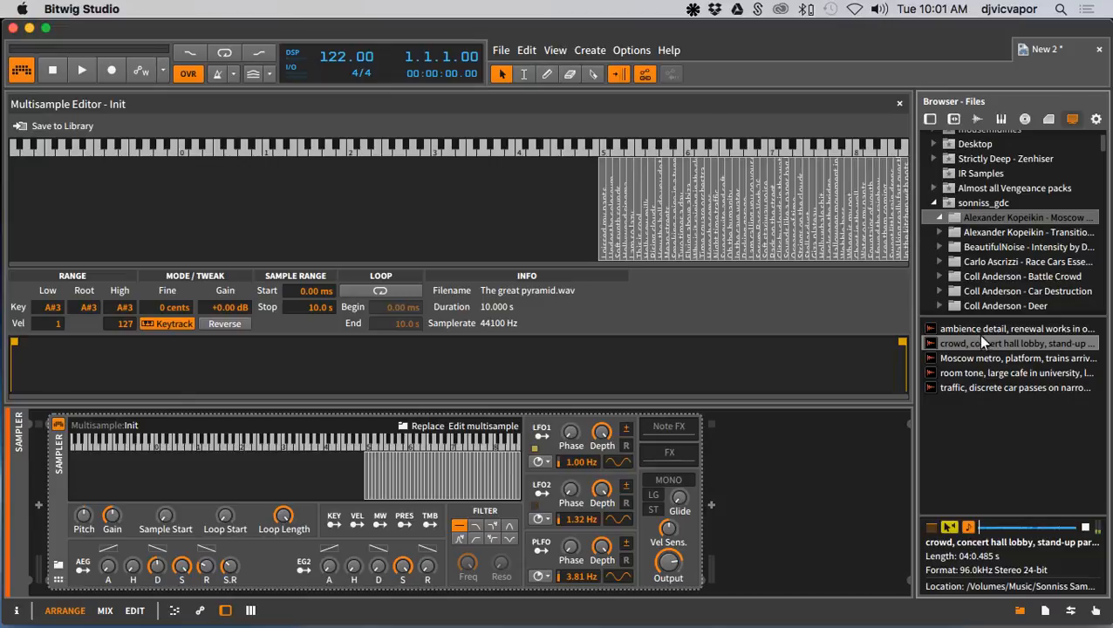
{"action": "left_click", "coordinate": [967, 358]}
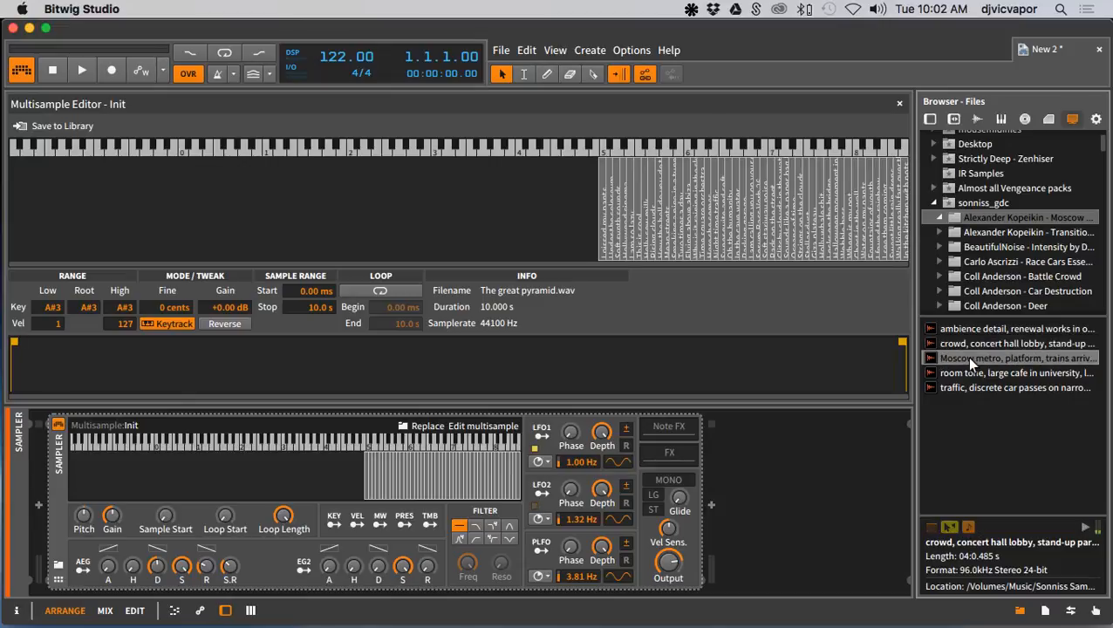
Stop the preview playback and open the Guns folder in sonniss_gdc in place of the Moscow folder
{"action": "left_click", "coordinate": [940, 217]}
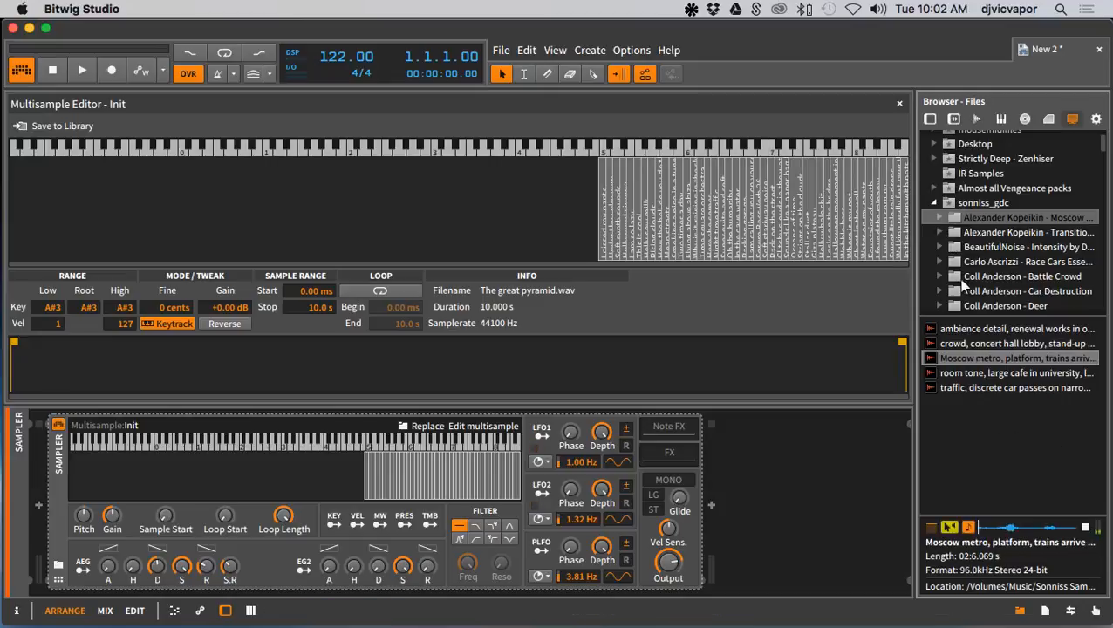
{"action": "left_click", "coordinate": [1085, 527]}
{"action": "scroll", "coordinate": [967, 290], "scroll_direction": "down", "scroll_amount": 3}
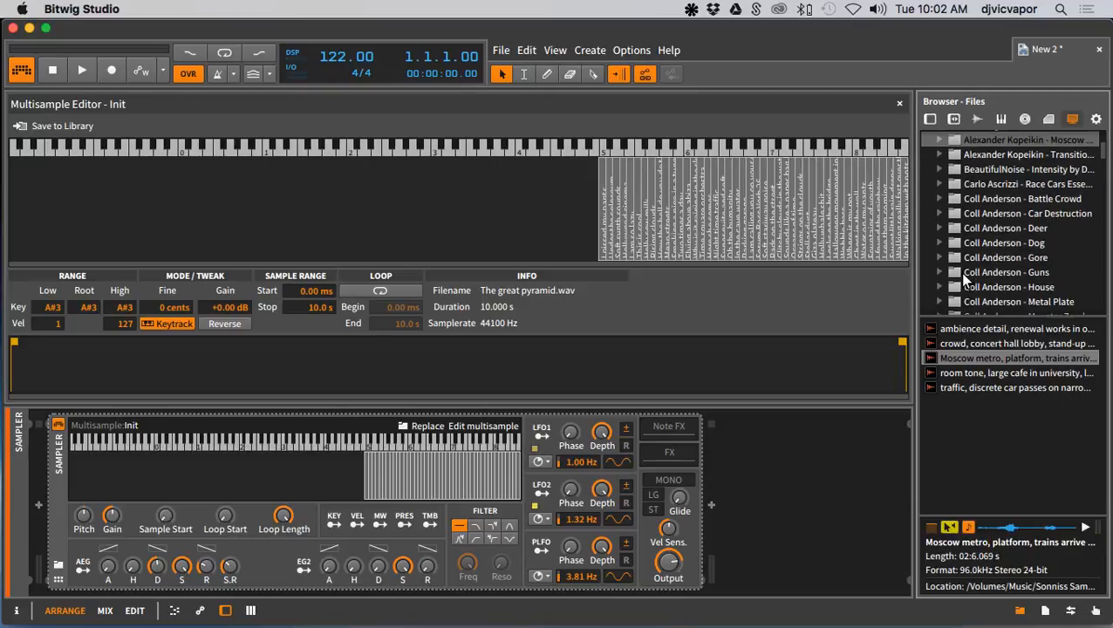
{"action": "left_click", "coordinate": [954, 271]}
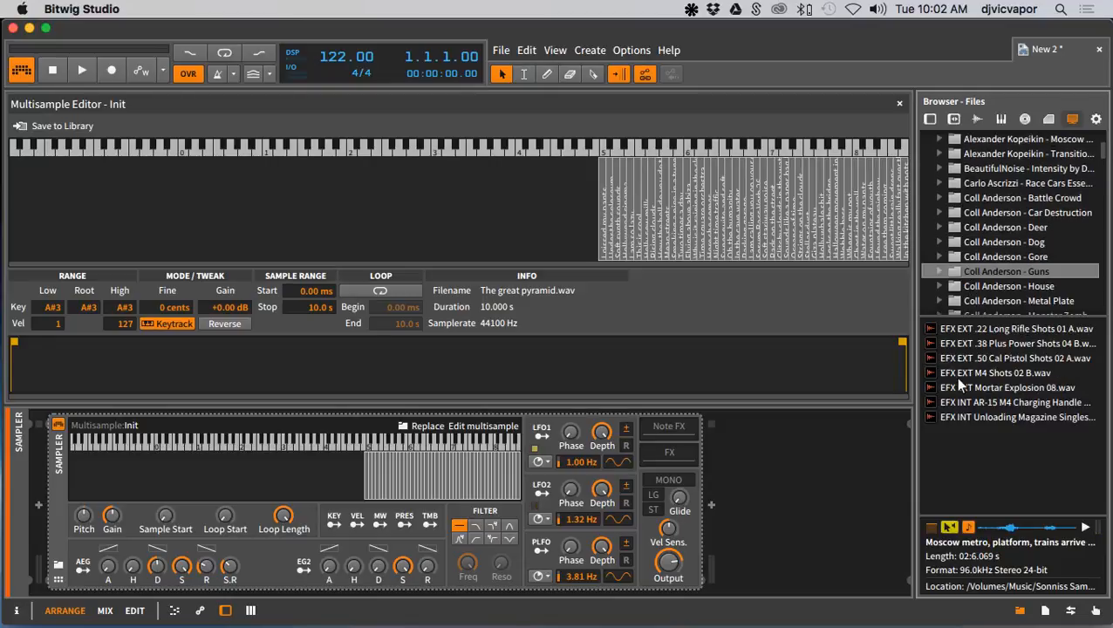
Audition EFX EXT M4 Shots 02 B.wav and open the Detunized - CityTraffic folder in sonniss_gdc
{"action": "left_click", "coordinate": [956, 376]}
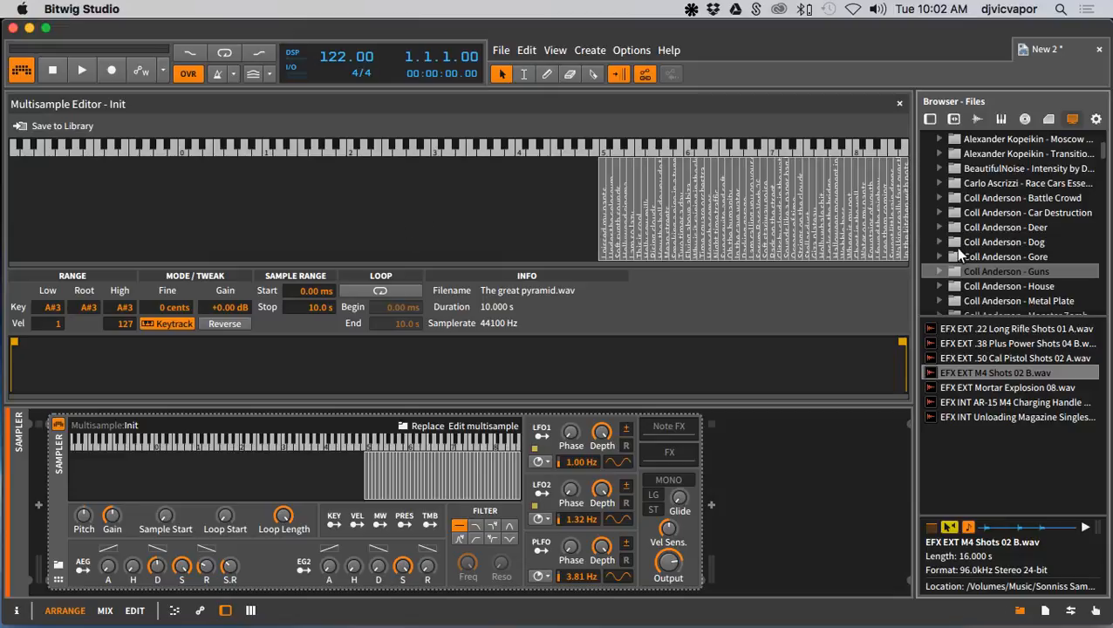
{"action": "scroll", "coordinate": [960, 252], "scroll_direction": "up", "scroll_amount": 4}
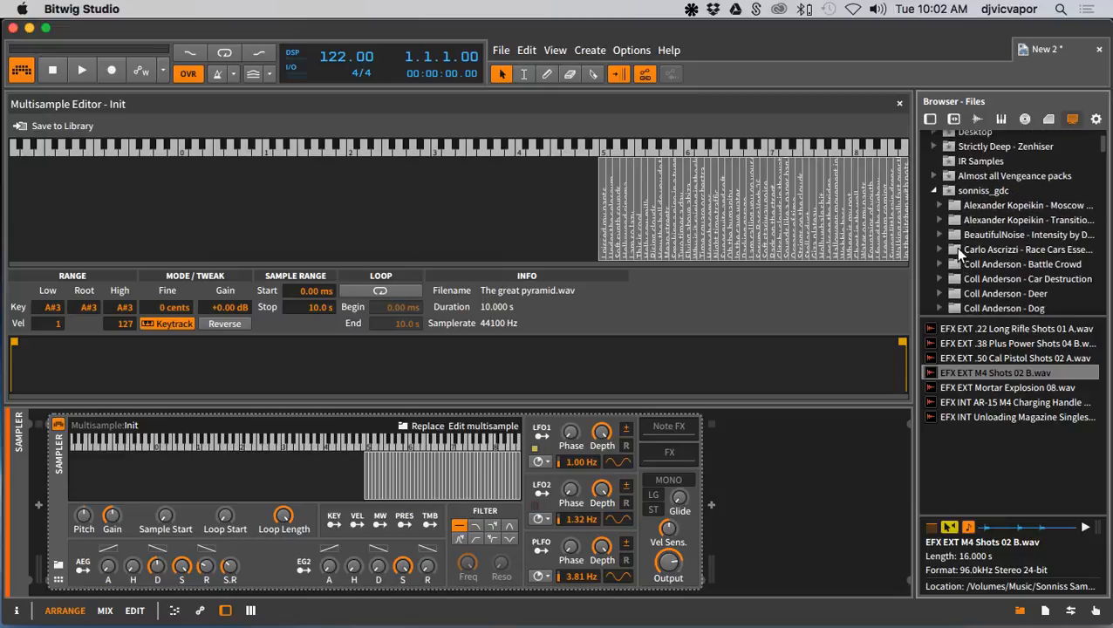
{"action": "scroll", "coordinate": [959, 252], "scroll_direction": "down", "scroll_amount": 10}
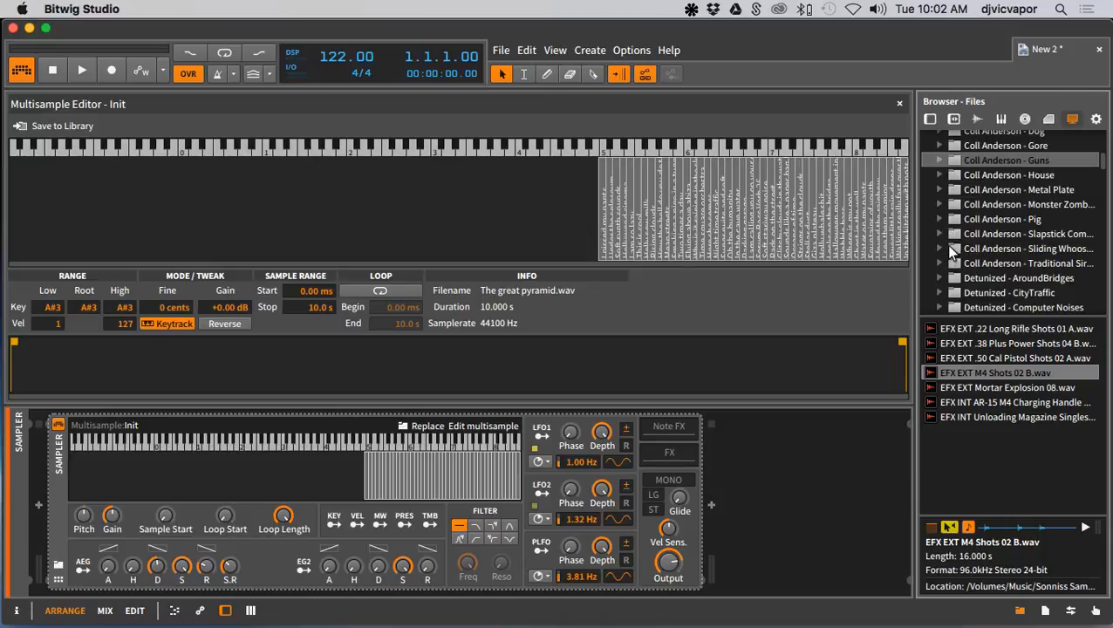
{"action": "scroll", "coordinate": [951, 251], "scroll_direction": "down", "scroll_amount": 2}
{"action": "scroll", "coordinate": [953, 269], "scroll_direction": "down", "scroll_amount": 1}
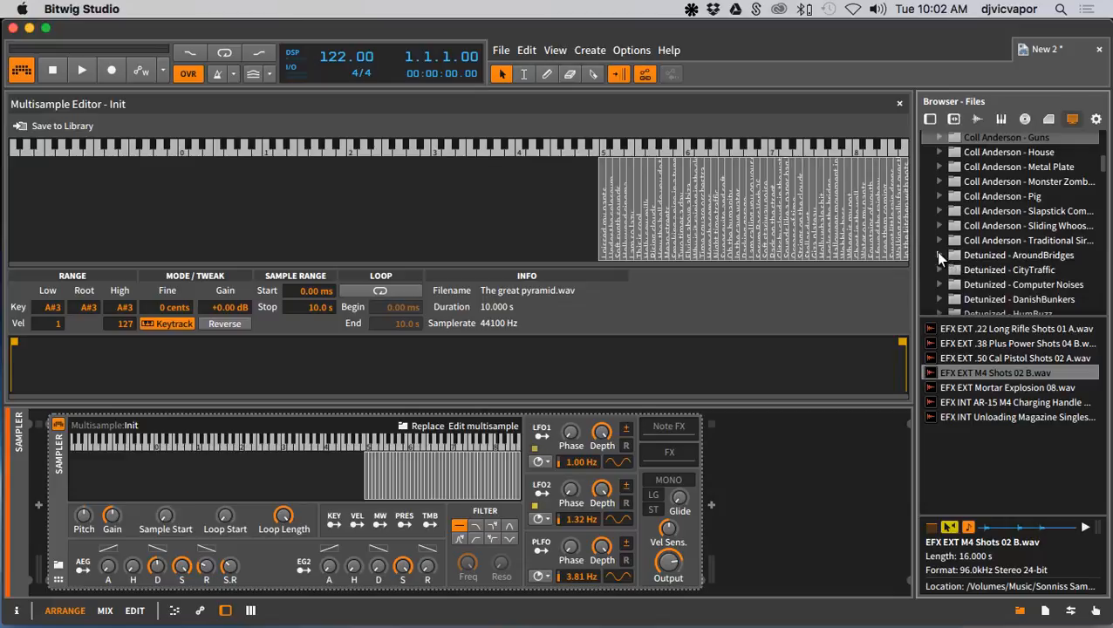
{"action": "left_click", "coordinate": [946, 255]}
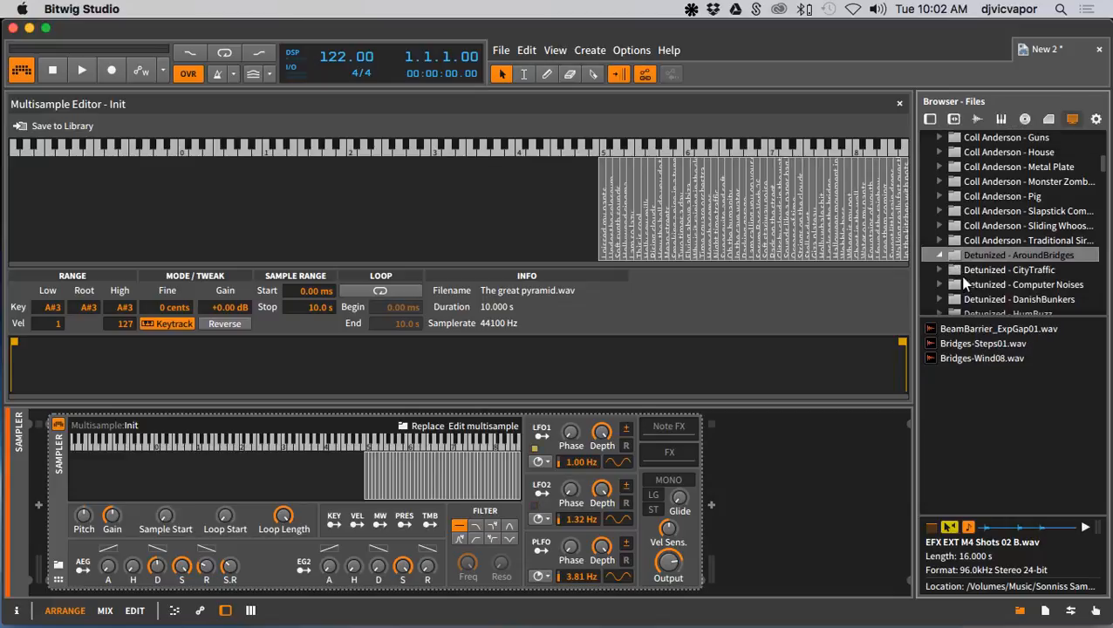
{"action": "left_click", "coordinate": [954, 273]}
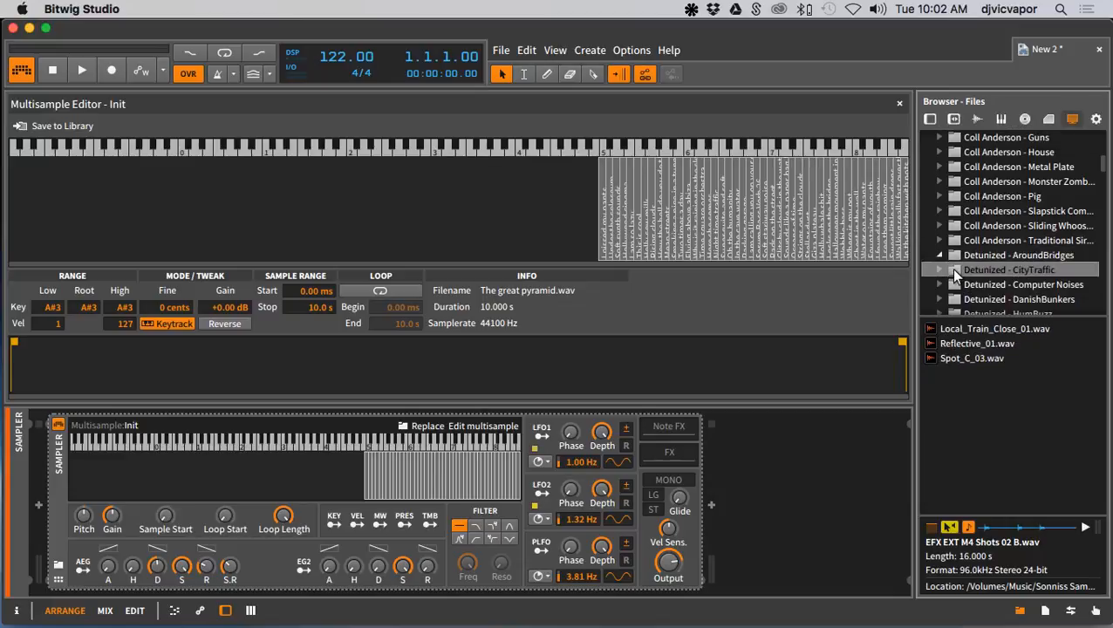
Map the three CityTraffic samples one per key from A4 to B4 and limit their velocity range to 85–127
{"action": "left_click", "coordinate": [959, 330]}
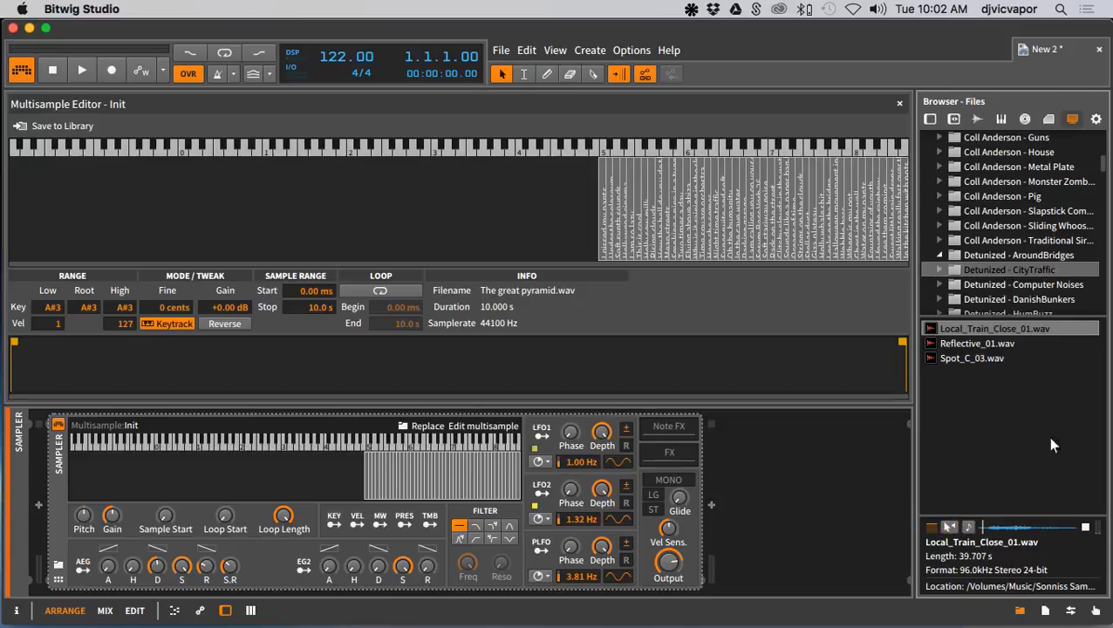
{"action": "left_click", "coordinate": [1083, 530]}
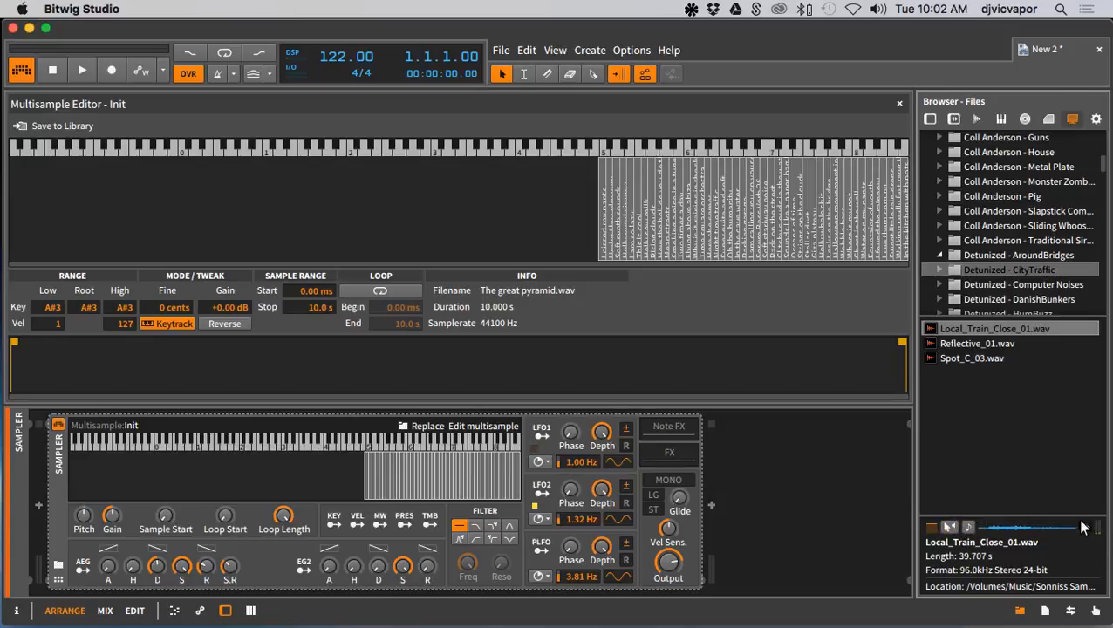
{"action": "left_click", "coordinate": [975, 359], "text": "shift"}
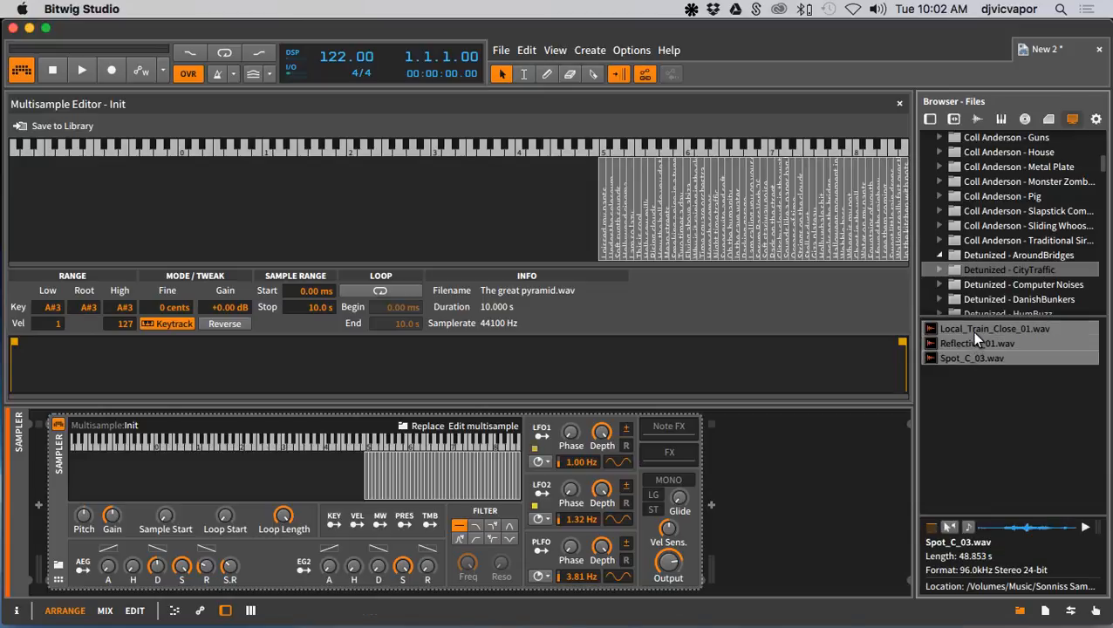
{"action": "left_click_drag", "start_coordinate": [972, 330], "coordinate": [598, 199]}
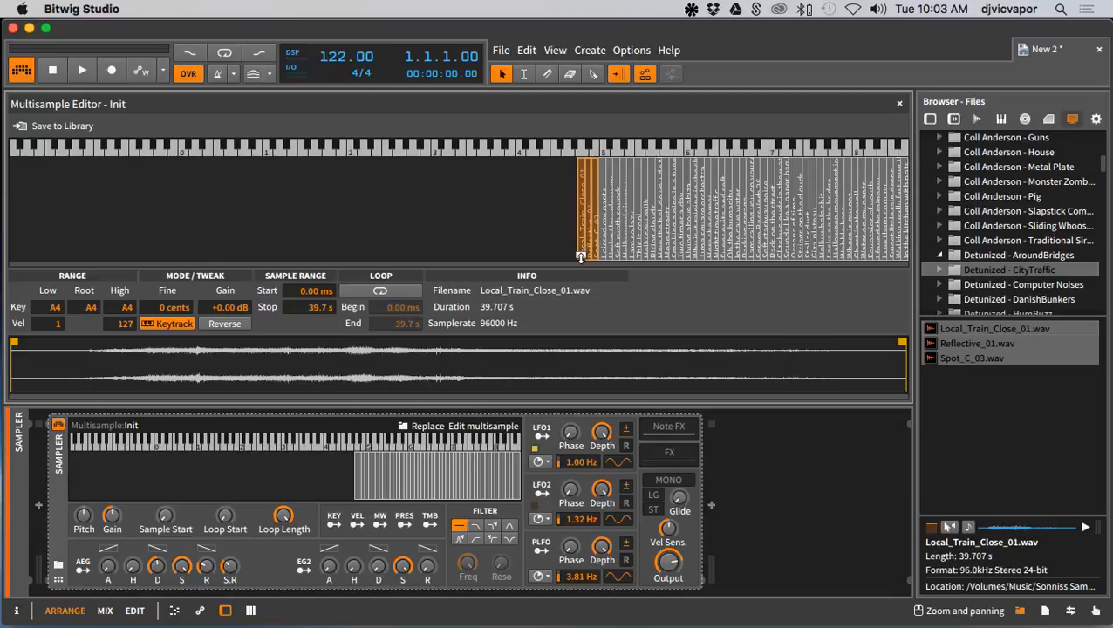
{"action": "left_click_drag", "start_coordinate": [582, 256], "coordinate": [586, 187]}
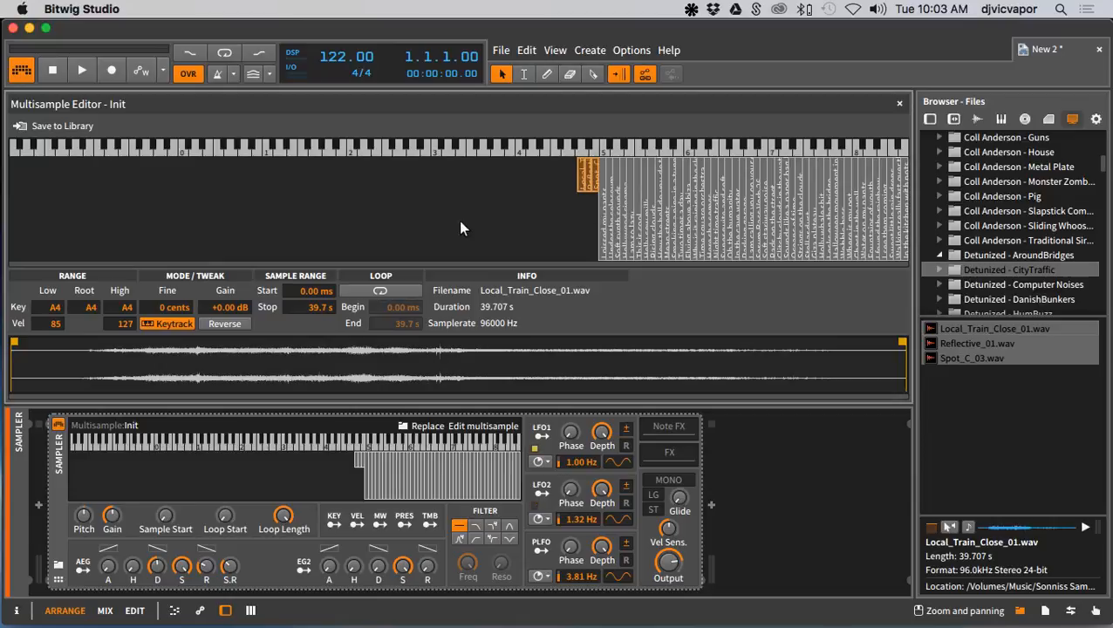
Map the three Detunized - JustWater samples one per key from F#4 to G#4 and limit their velocity range to 84–127
{"action": "scroll", "coordinate": [986, 245], "scroll_direction": "down", "scroll_amount": 4}
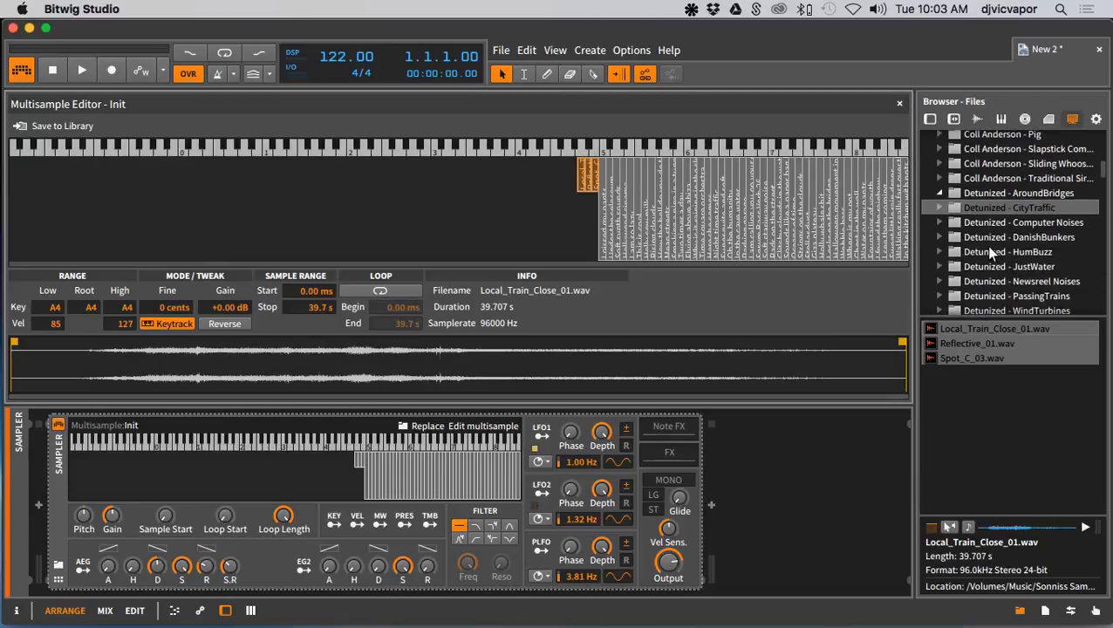
{"action": "scroll", "coordinate": [957, 266], "scroll_direction": "down", "scroll_amount": 2}
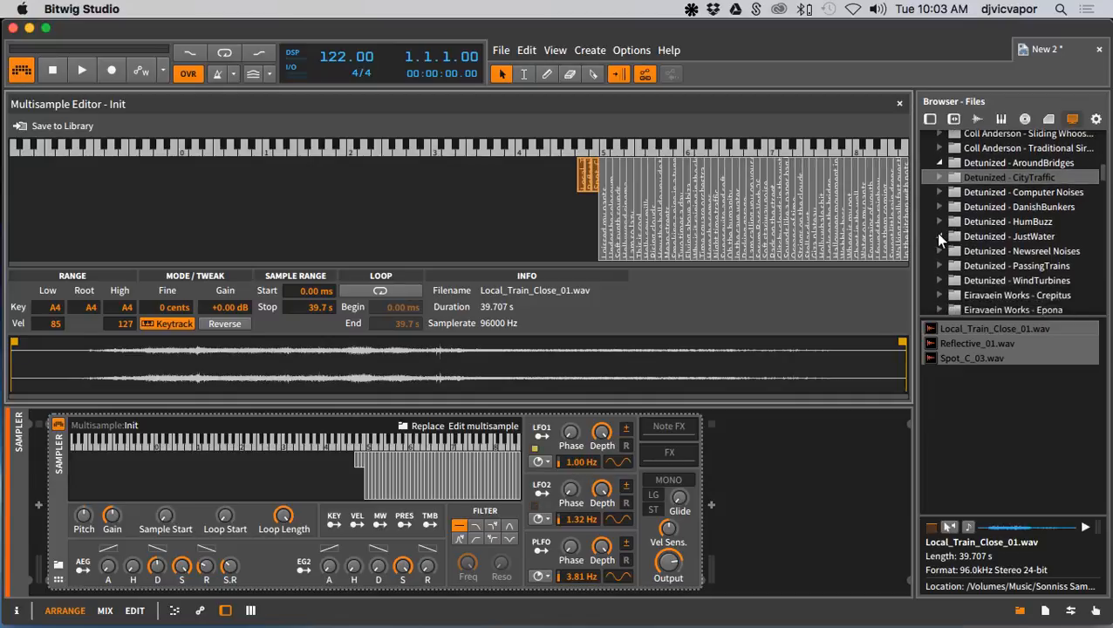
{"action": "left_click", "coordinate": [958, 237]}
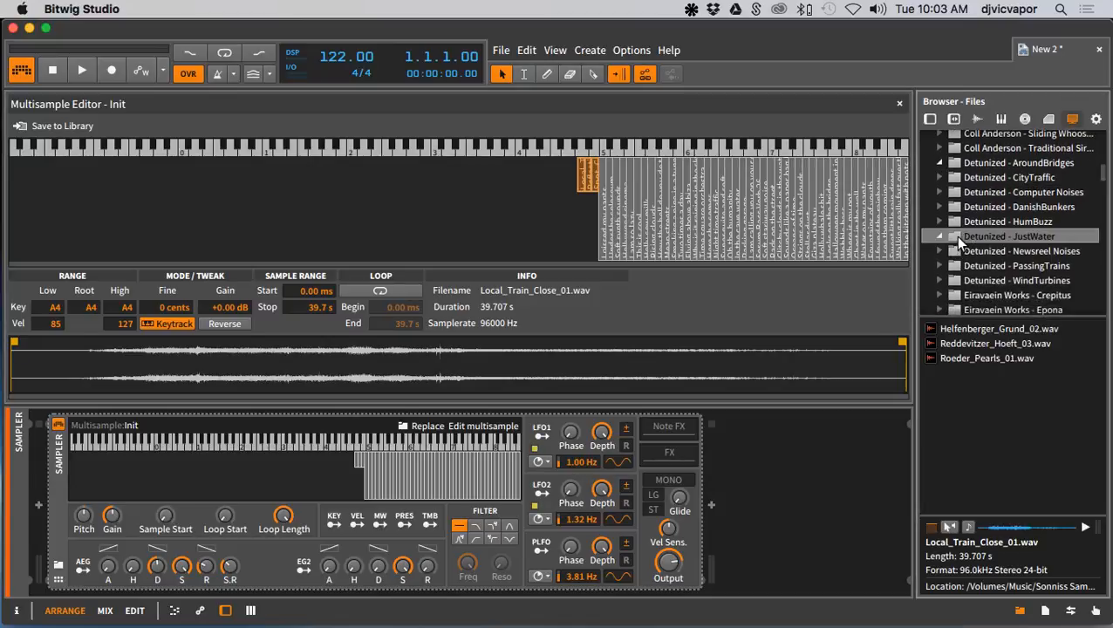
{"action": "left_click", "coordinate": [972, 329]}
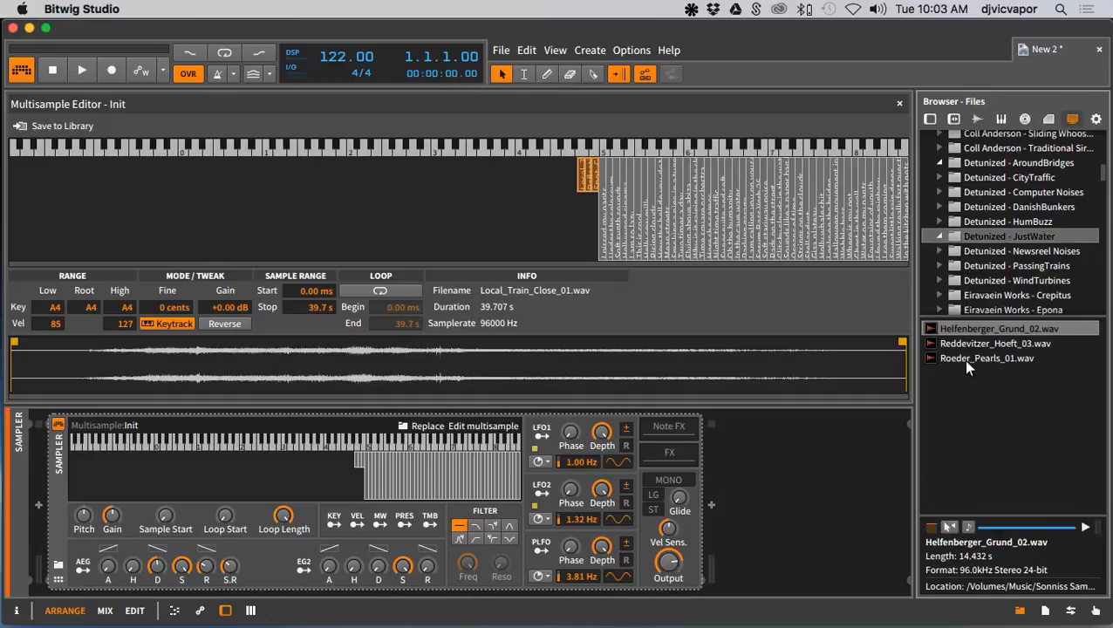
{"action": "left_click", "coordinate": [967, 360], "text": "shift"}
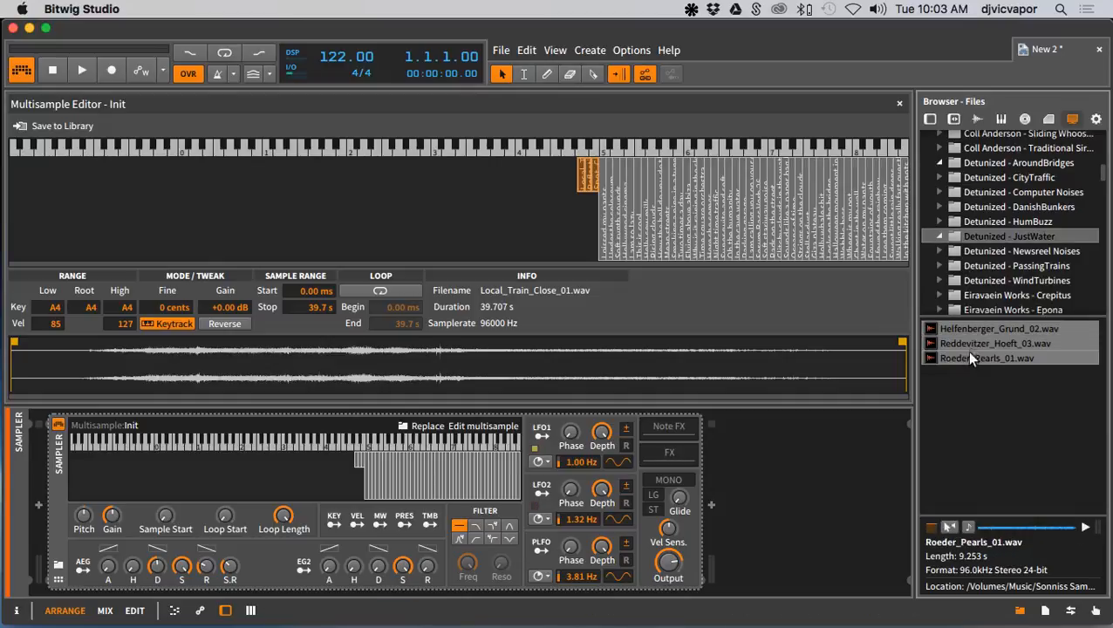
{"action": "left_click_drag", "start_coordinate": [971, 332], "coordinate": [555, 160]}
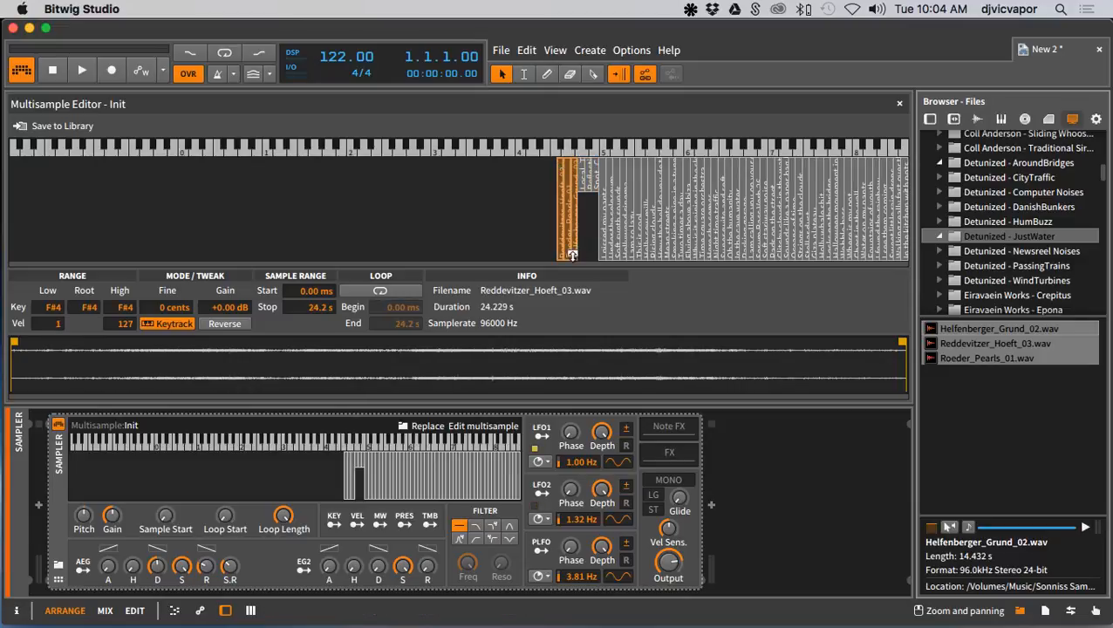
{"action": "left_click_drag", "start_coordinate": [572, 255], "coordinate": [586, 189]}
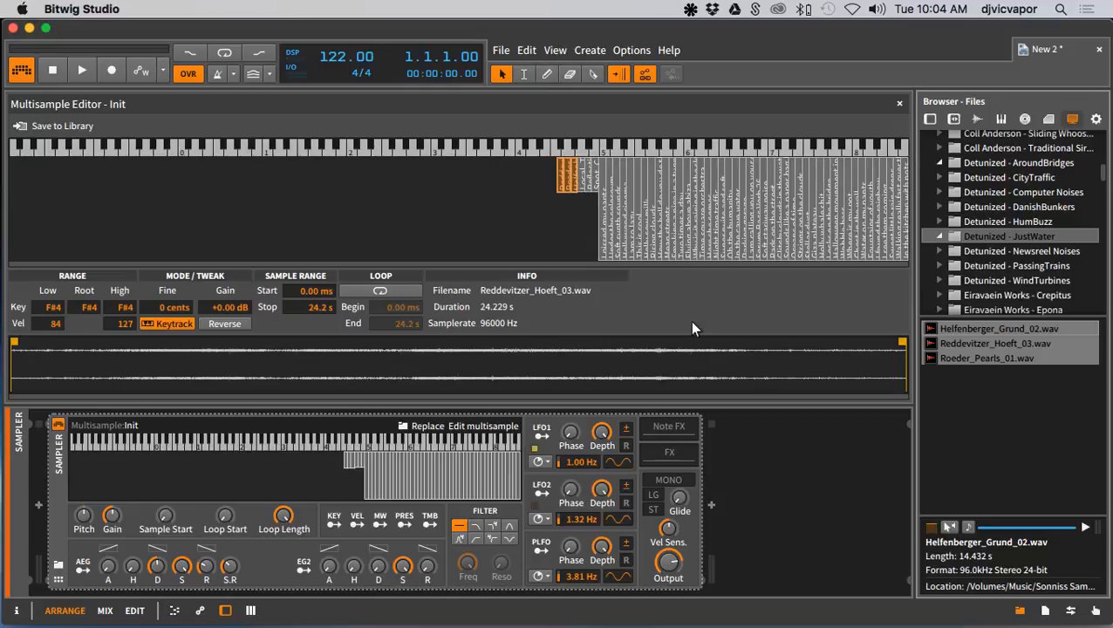
Map the four Kpow Sounds Industrial Disquiet samples one per key from D4 to F4 and limit their velocity range to 83–127
{"action": "scroll", "coordinate": [939, 257], "scroll_direction": "down", "scroll_amount": 5}
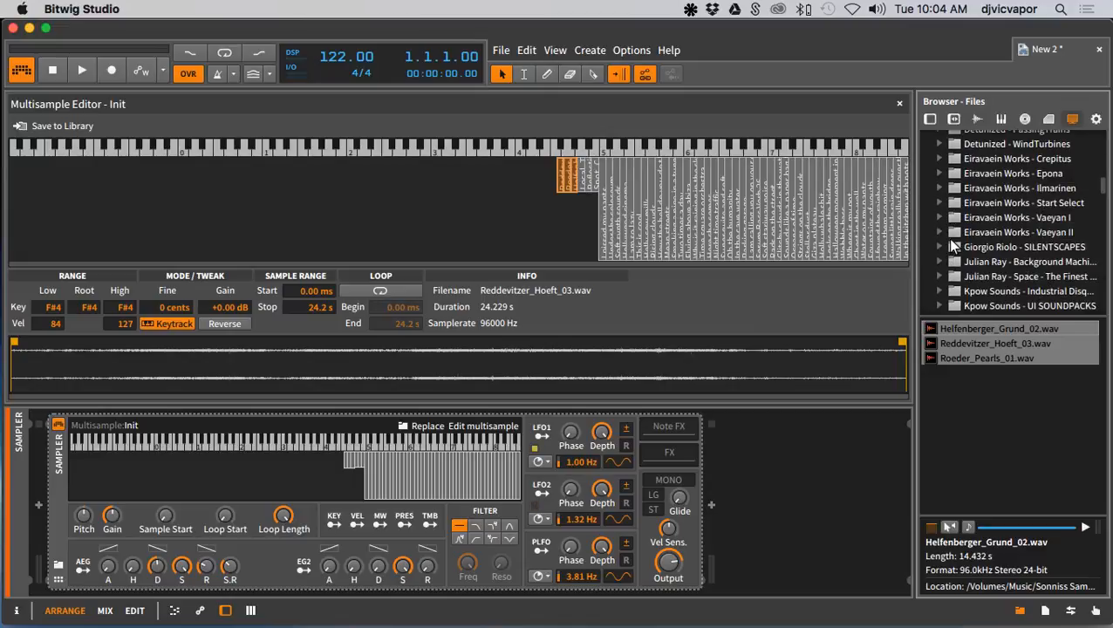
{"action": "scroll", "coordinate": [948, 253], "scroll_direction": "down", "scroll_amount": 2}
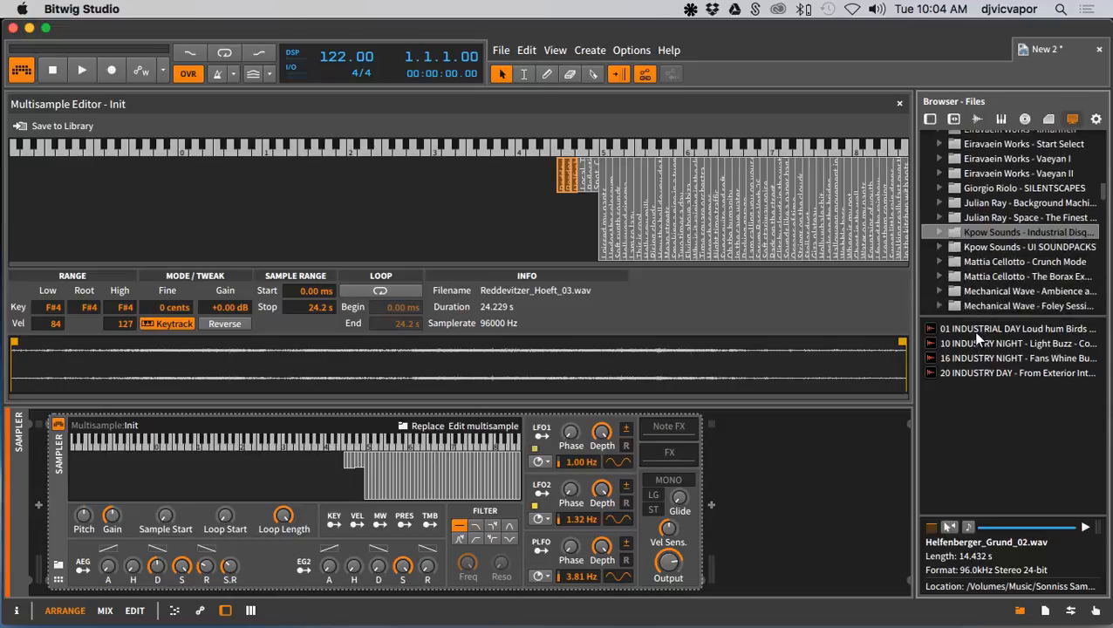
{"action": "left_click", "coordinate": [973, 330]}
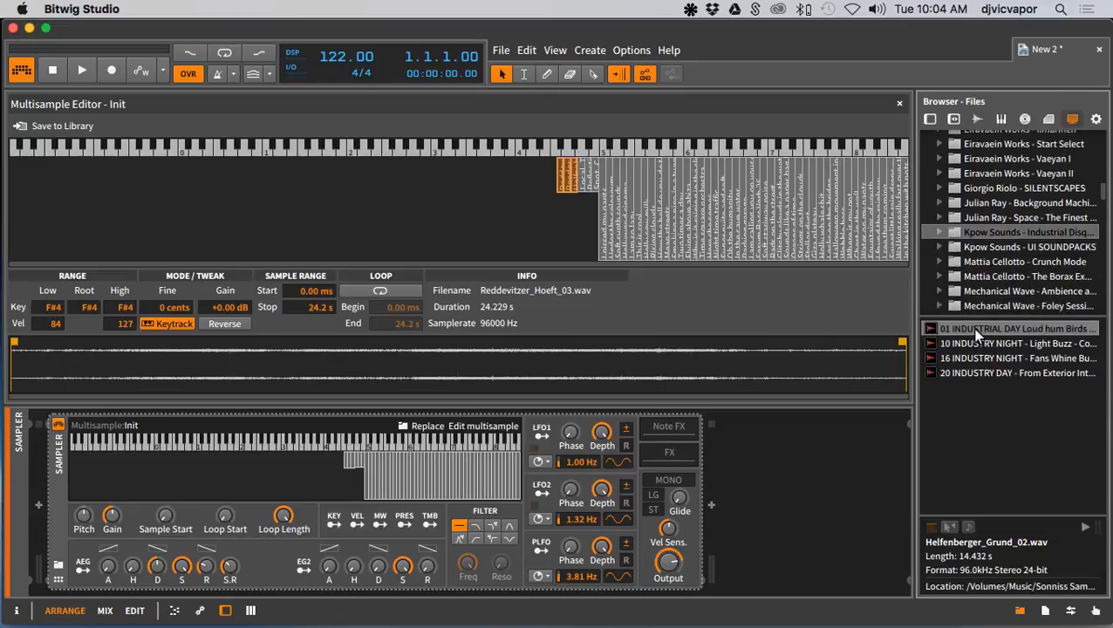
{"action": "left_click", "coordinate": [958, 371], "text": "shift"}
{"action": "left_click_drag", "start_coordinate": [964, 332], "coordinate": [696, 307]}
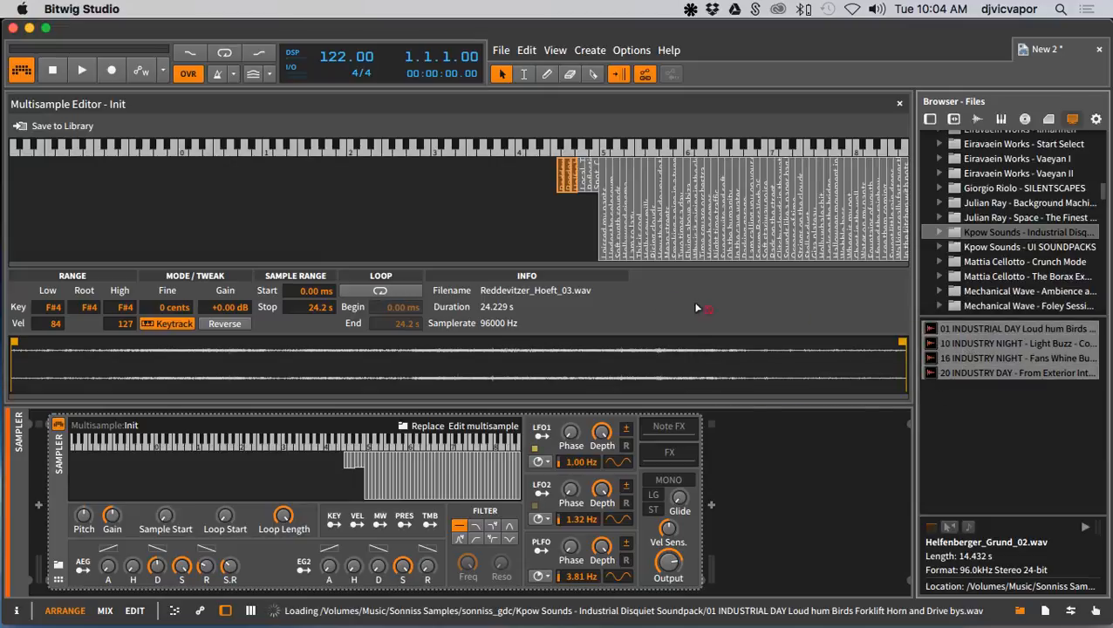
{"action": "left_click_drag", "start_coordinate": [511, 205], "coordinate": [493, 211]}
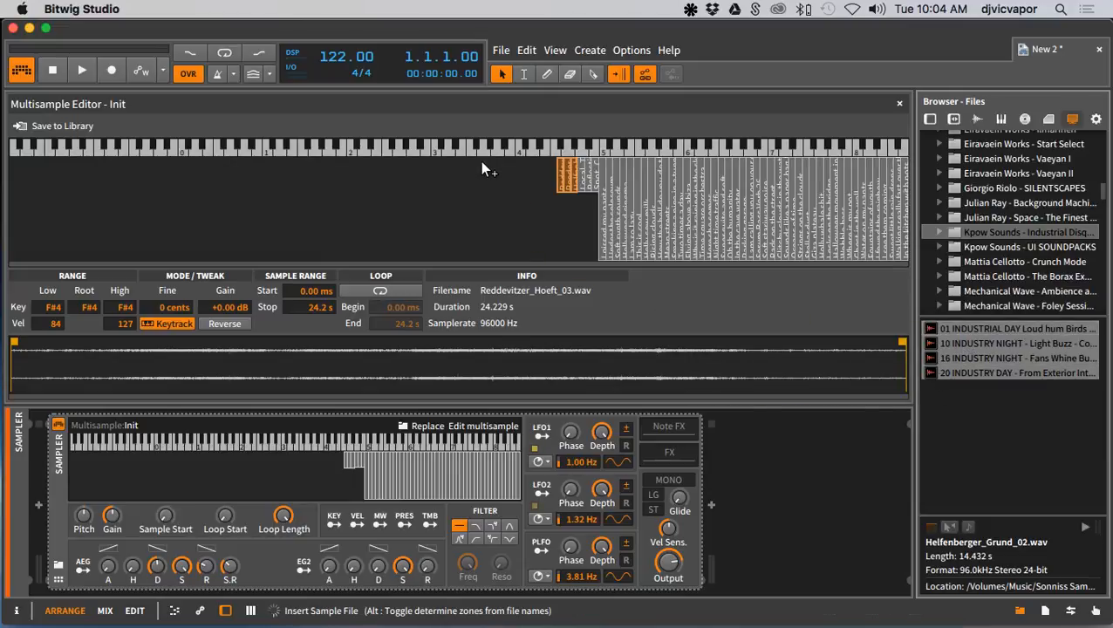
{"action": "left_click_drag", "start_coordinate": [482, 168], "coordinate": [485, 171]}
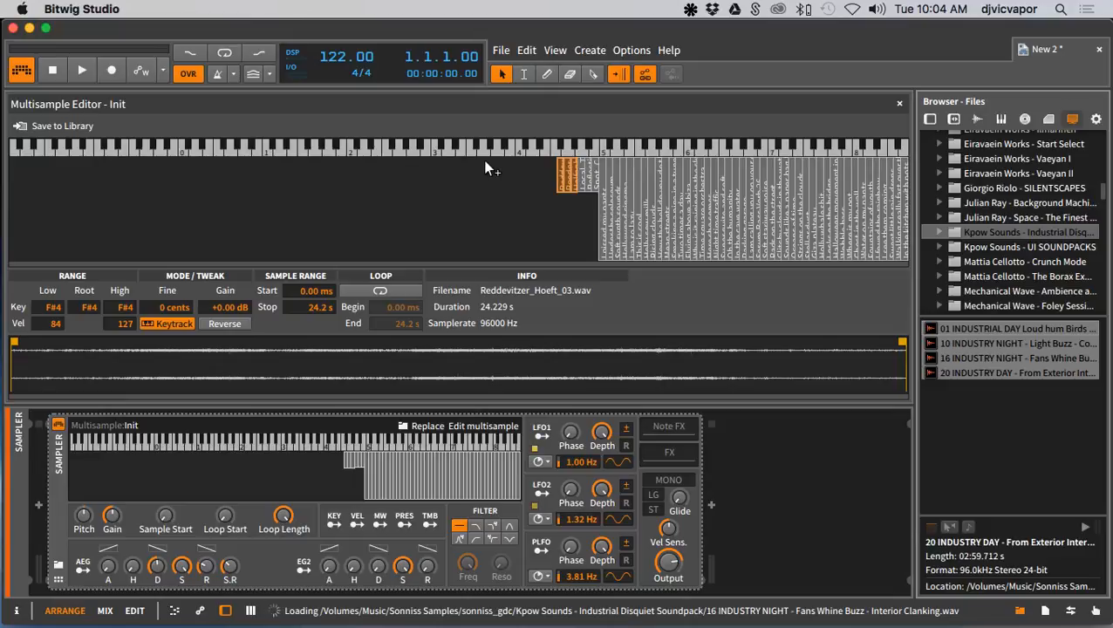
{"action": "left_click_drag", "start_coordinate": [485, 167], "coordinate": [458, 202]}
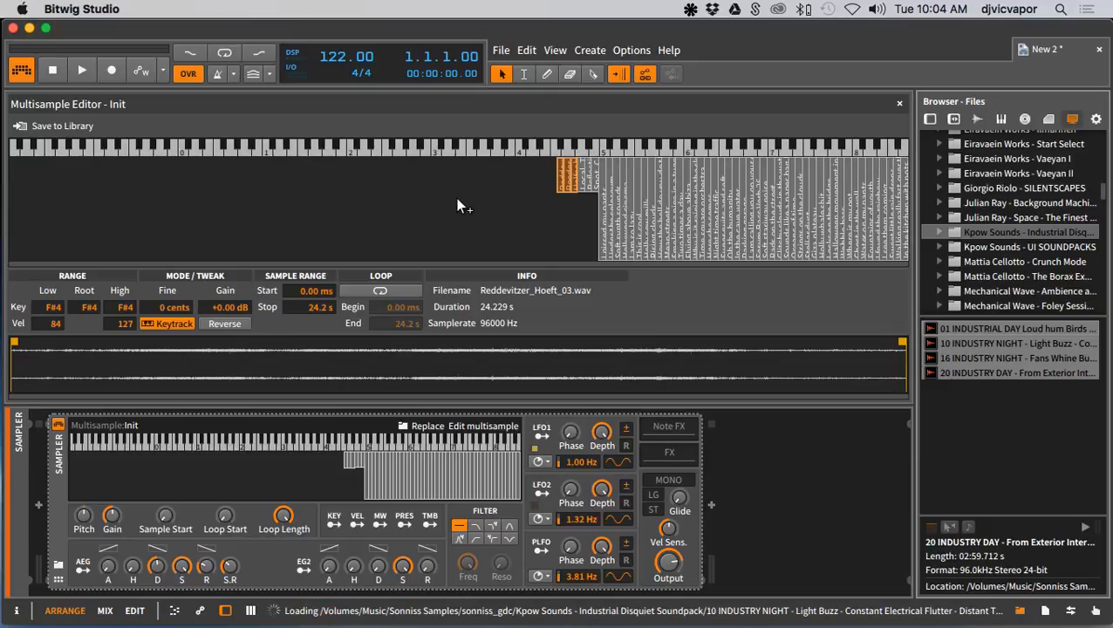
{"action": "left_click_drag", "start_coordinate": [457, 200], "coordinate": [527, 158]}
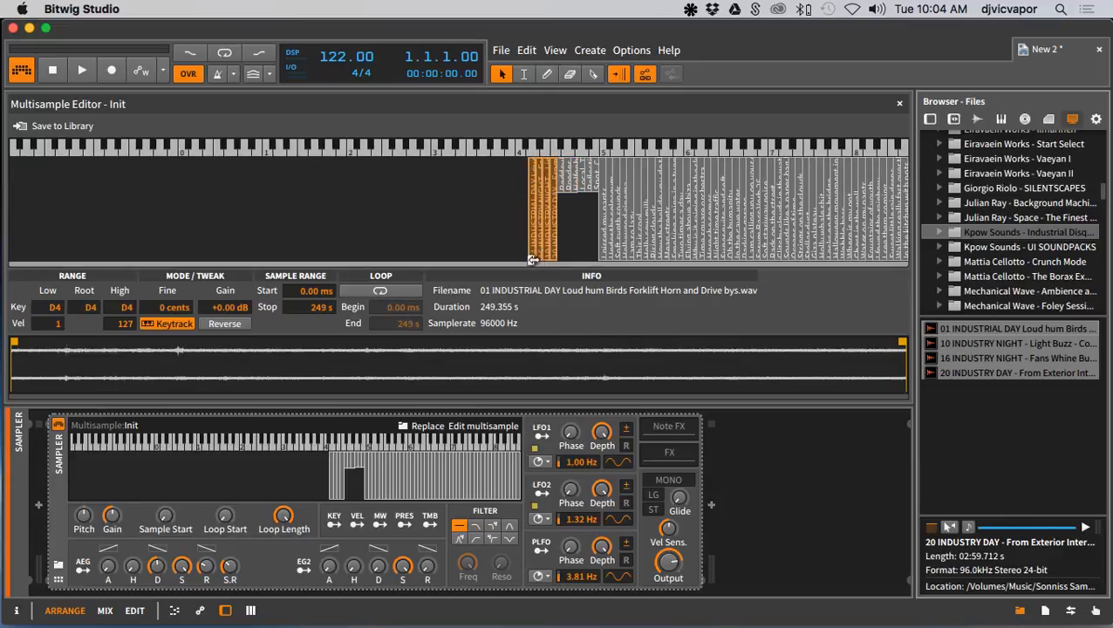
{"action": "left_click_drag", "start_coordinate": [529, 256], "coordinate": [543, 190]}
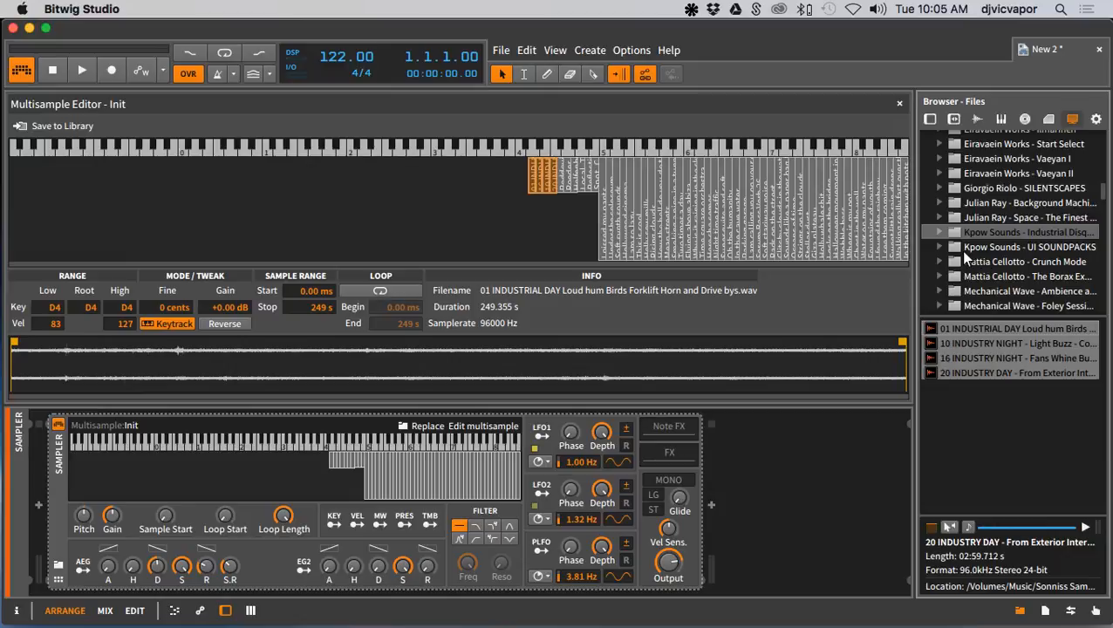
Map the five Mechanical Wave Foley Sessions samples one per key from A3 to C#4 and limit their velocity range to 82–127
{"action": "scroll", "coordinate": [964, 253], "scroll_direction": "down", "scroll_amount": 3}
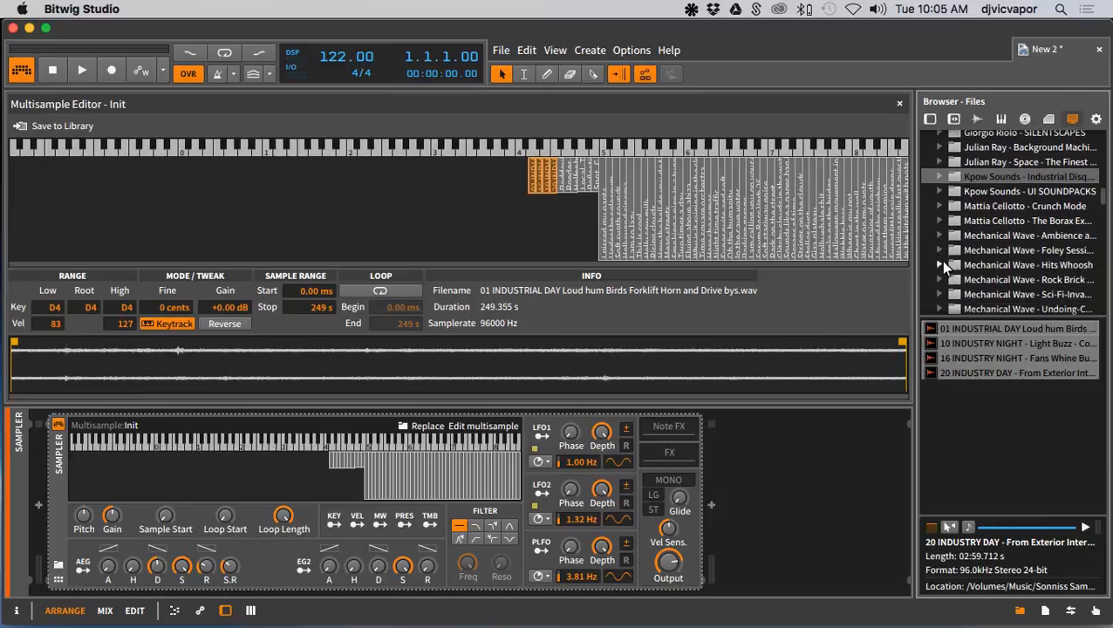
{"action": "left_click", "coordinate": [949, 248]}
{"action": "left_click", "coordinate": [975, 325]}
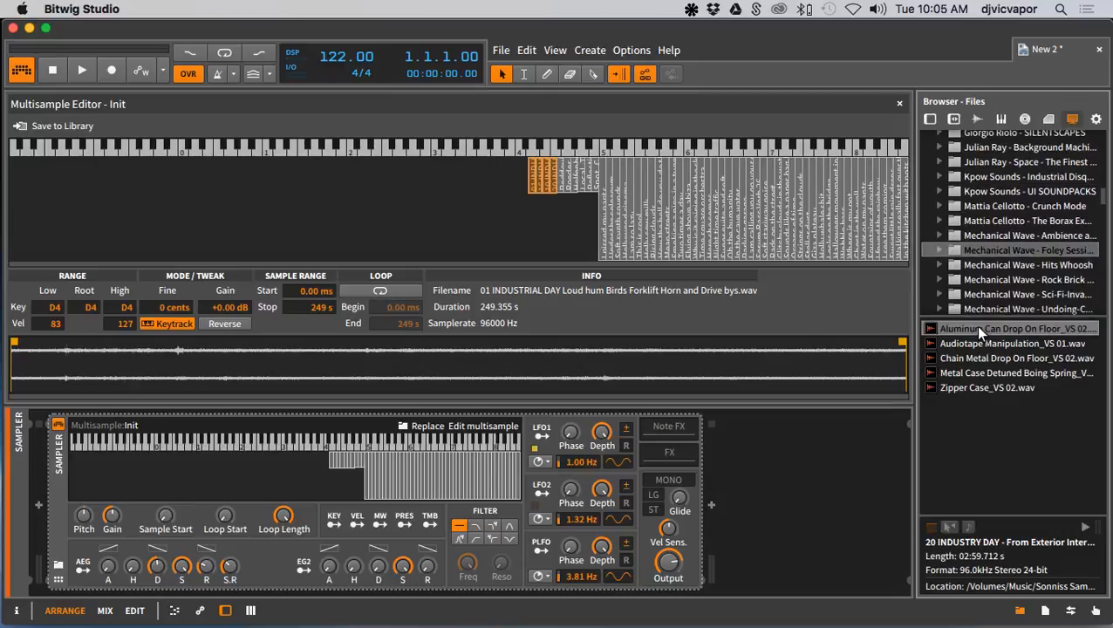
{"action": "left_click", "coordinate": [959, 393]}
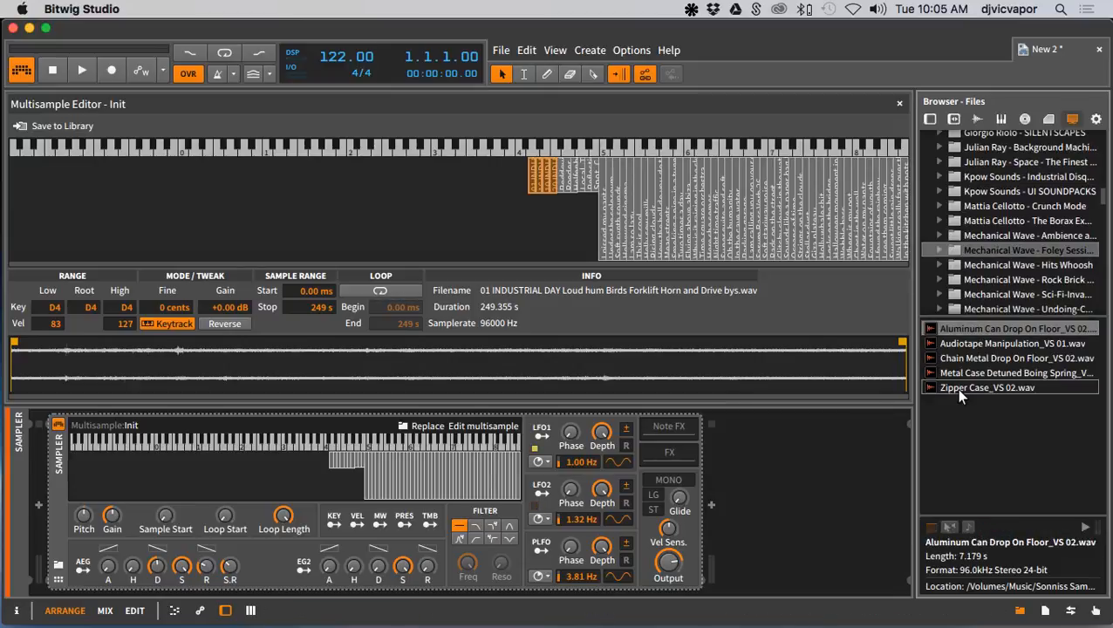
{"action": "left_click", "coordinate": [959, 329], "text": "shift"}
{"action": "left_click_drag", "start_coordinate": [959, 329], "coordinate": [494, 161]}
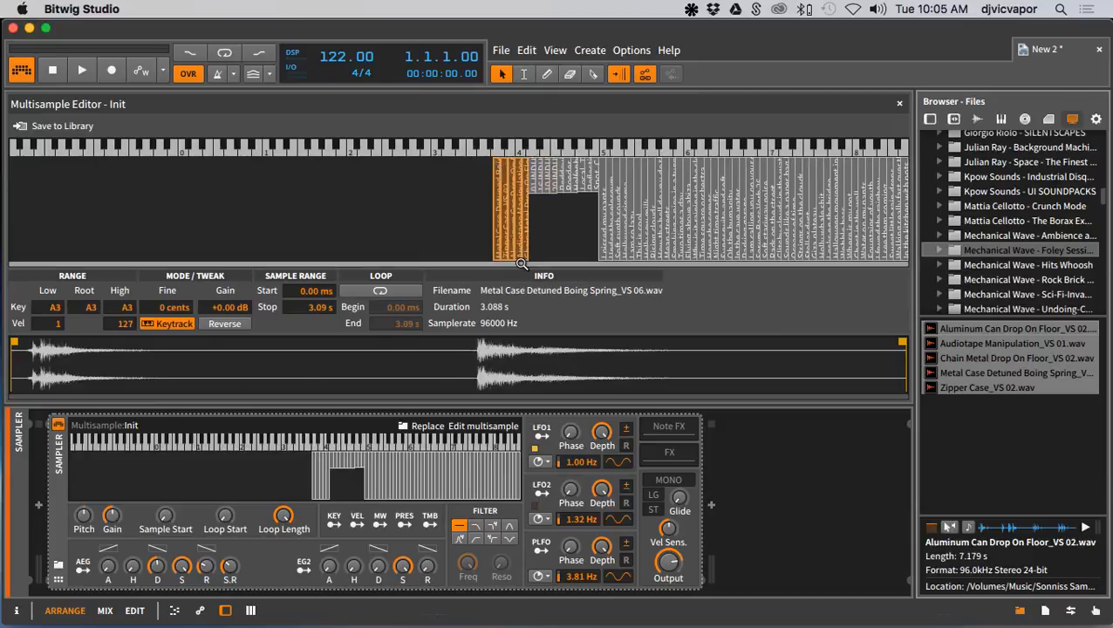
{"action": "left_click_drag", "start_coordinate": [522, 253], "coordinate": [529, 191]}
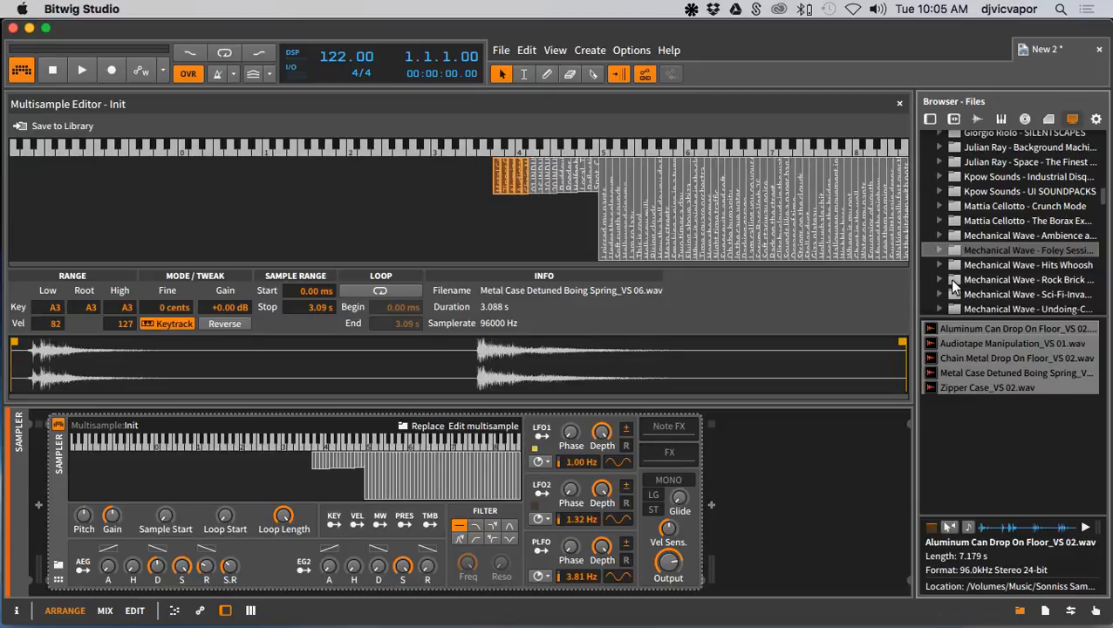
Map the five Mechanical Wave - Rock Brick samples one per key from E3 to G#3 and limit their velocity range to 82–127
{"action": "left_click", "coordinate": [957, 282]}
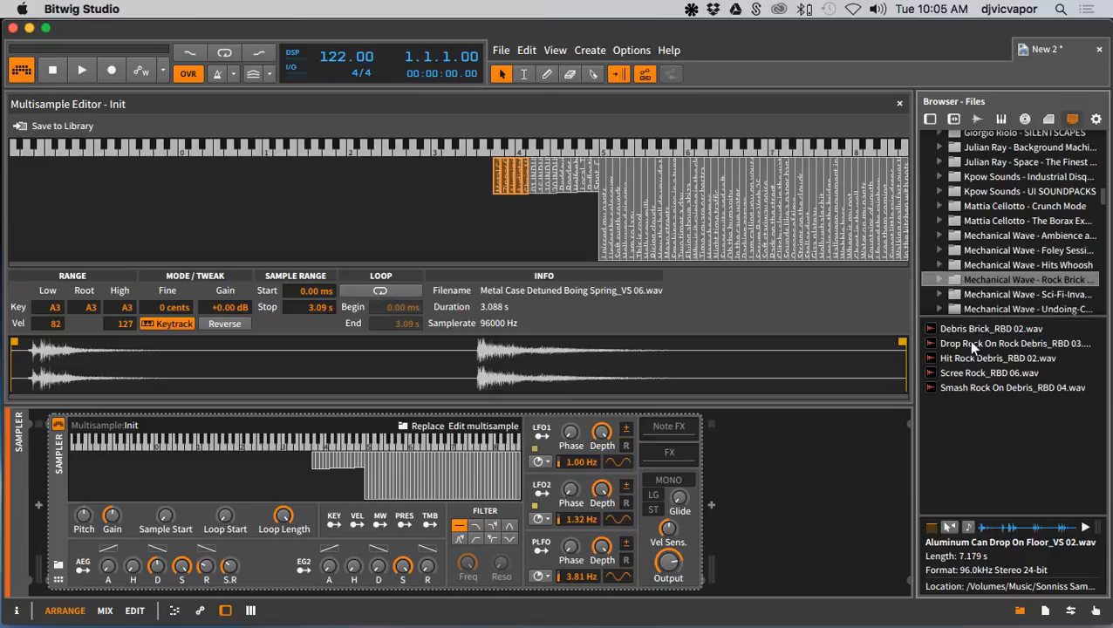
{"action": "left_click", "coordinate": [964, 329]}
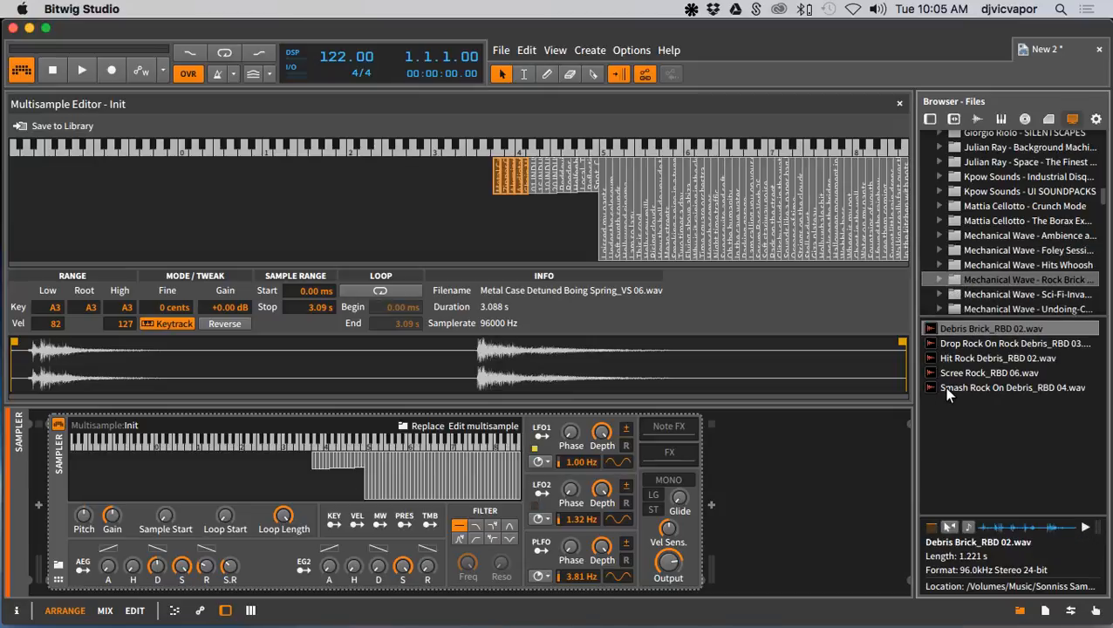
{"action": "left_click", "coordinate": [950, 388], "text": "shift"}
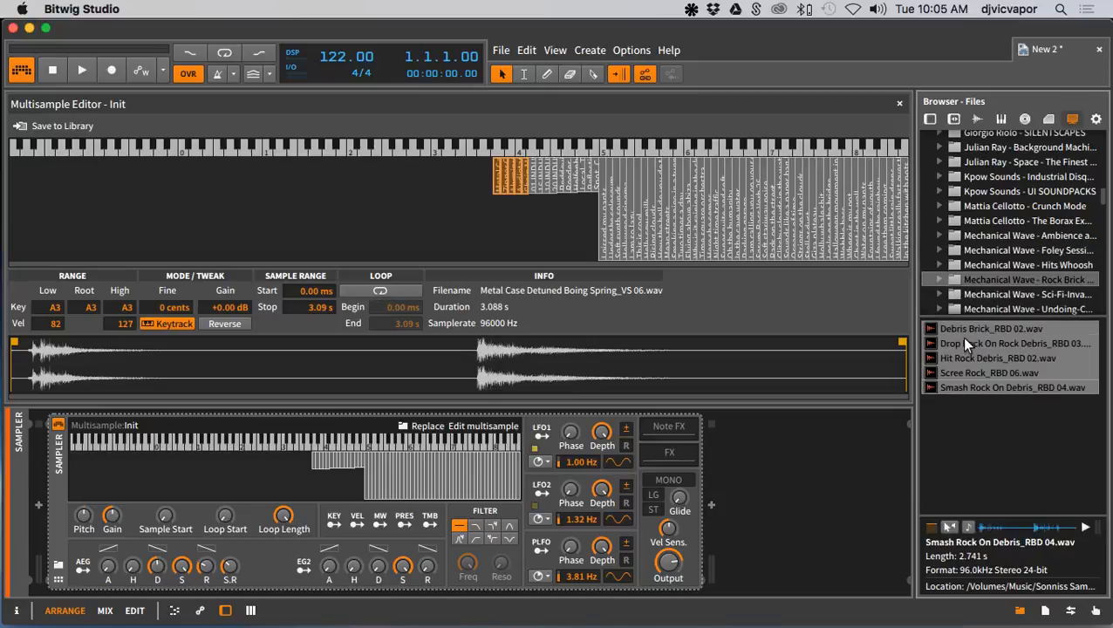
{"action": "left_click_drag", "start_coordinate": [965, 329], "coordinate": [462, 164]}
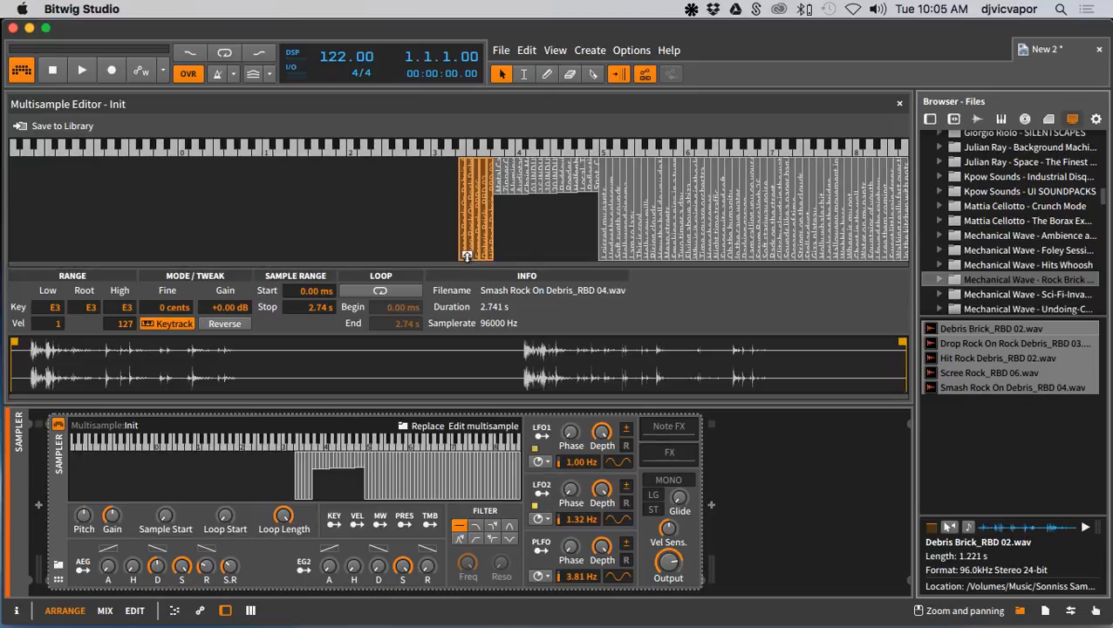
{"action": "left_click_drag", "start_coordinate": [467, 255], "coordinate": [491, 189]}
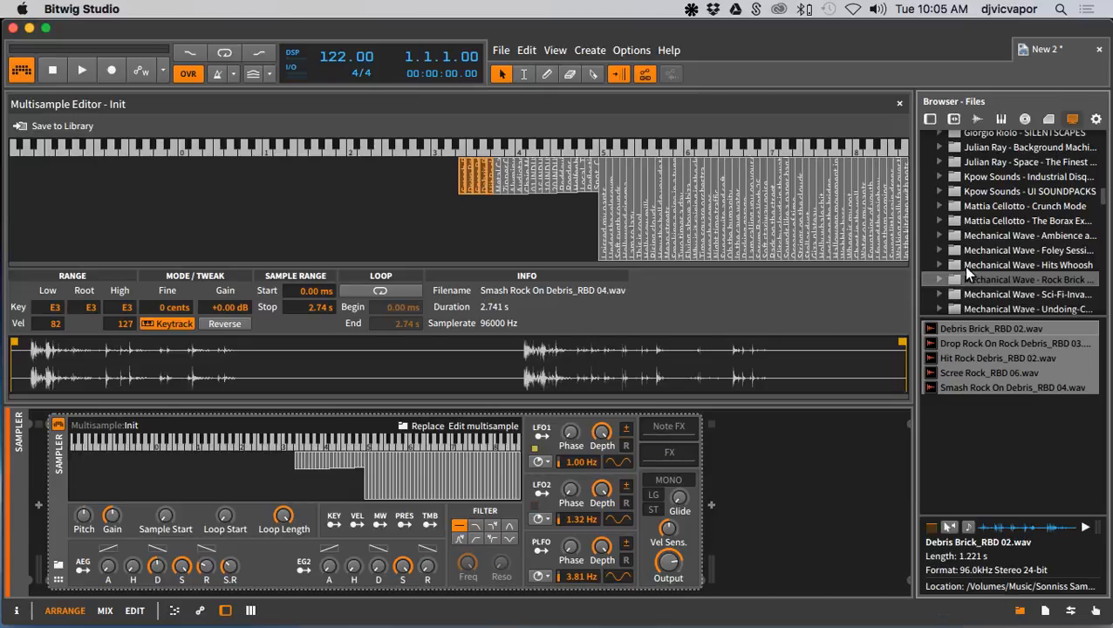
Open the 4 VFX Hits & Explode folder of vengeance Effects vol1 in the Almost all Vengeance packs bookmark
{"action": "scroll", "coordinate": [965, 258], "scroll_direction": "up", "scroll_amount": 2}
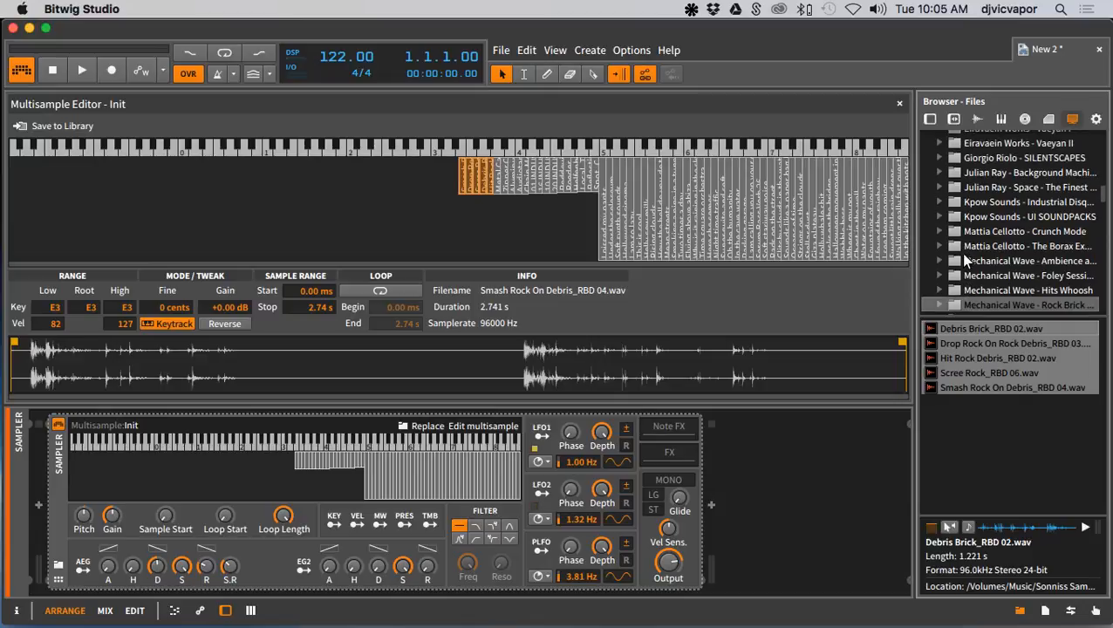
{"action": "scroll", "coordinate": [963, 258], "scroll_direction": "up", "scroll_amount": 10}
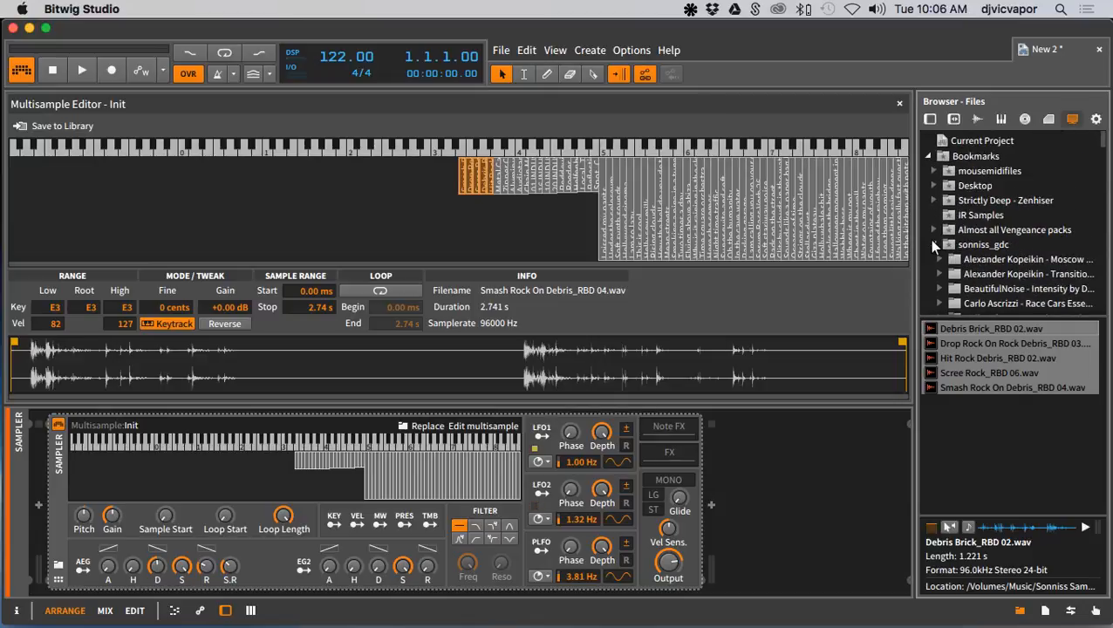
{"action": "left_click", "coordinate": [932, 243]}
{"action": "left_click", "coordinate": [933, 230]}
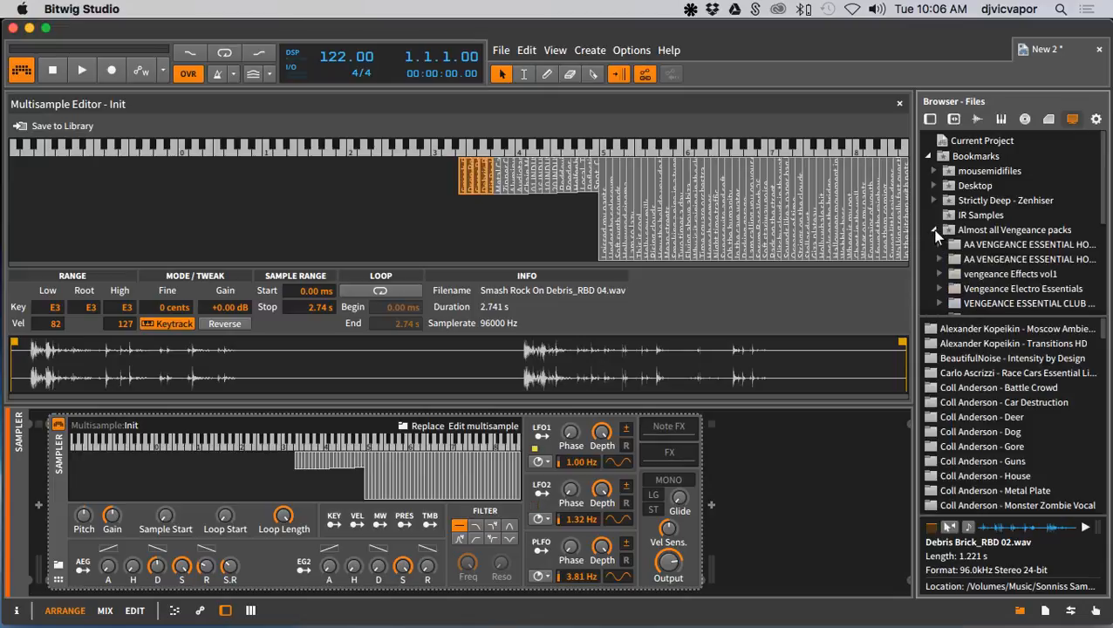
{"action": "scroll", "coordinate": [950, 244], "scroll_direction": "down", "scroll_amount": 3}
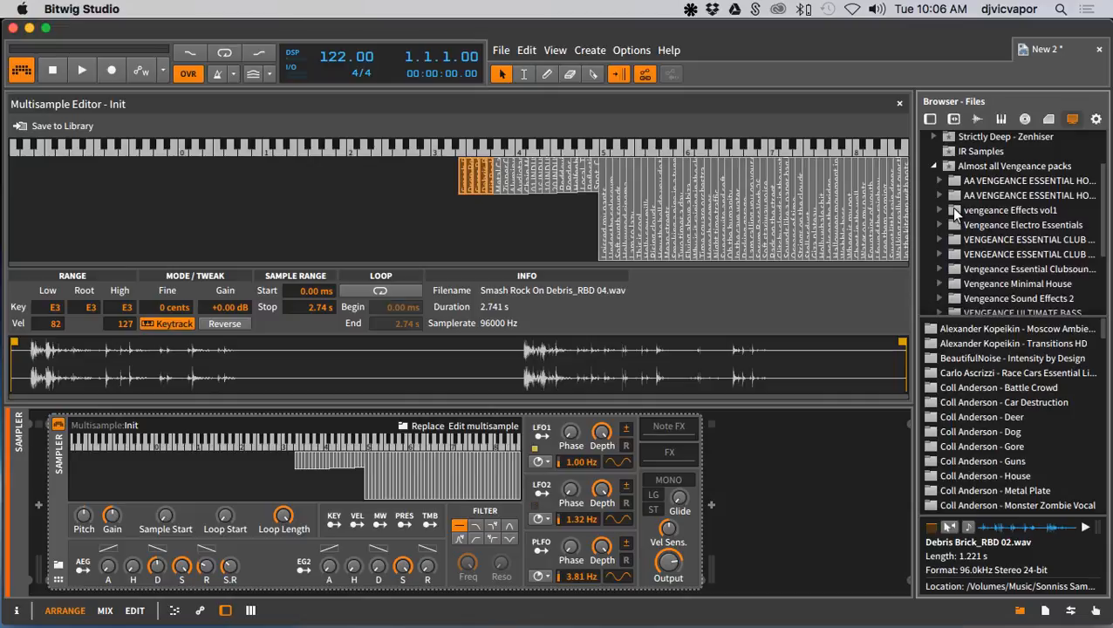
{"action": "left_click", "coordinate": [939, 210]}
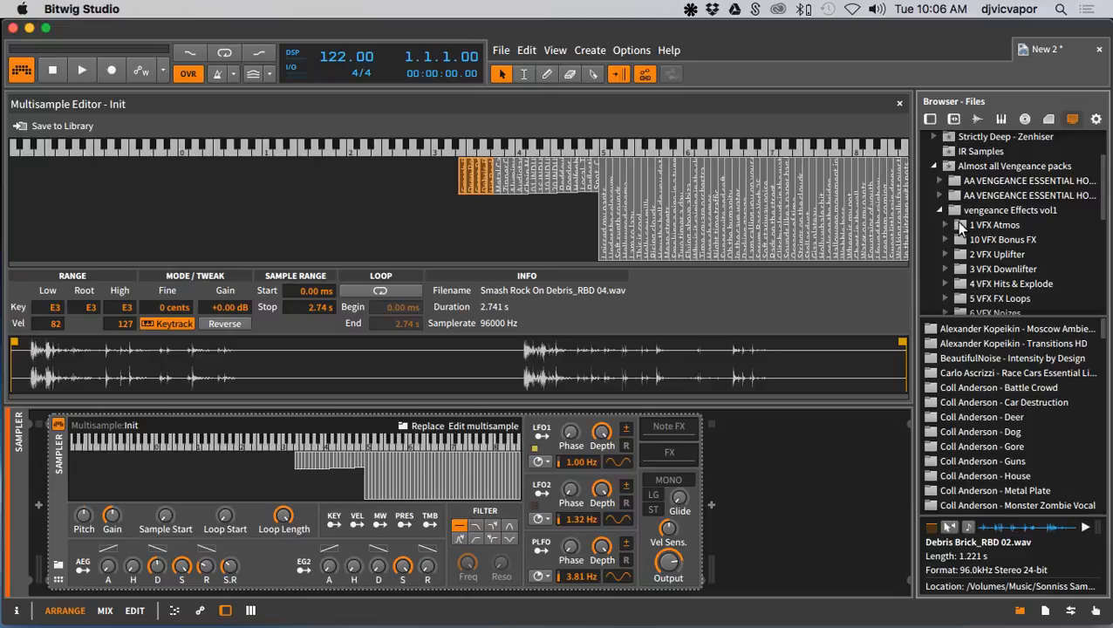
{"action": "scroll", "coordinate": [957, 271], "scroll_direction": "down", "scroll_amount": 1}
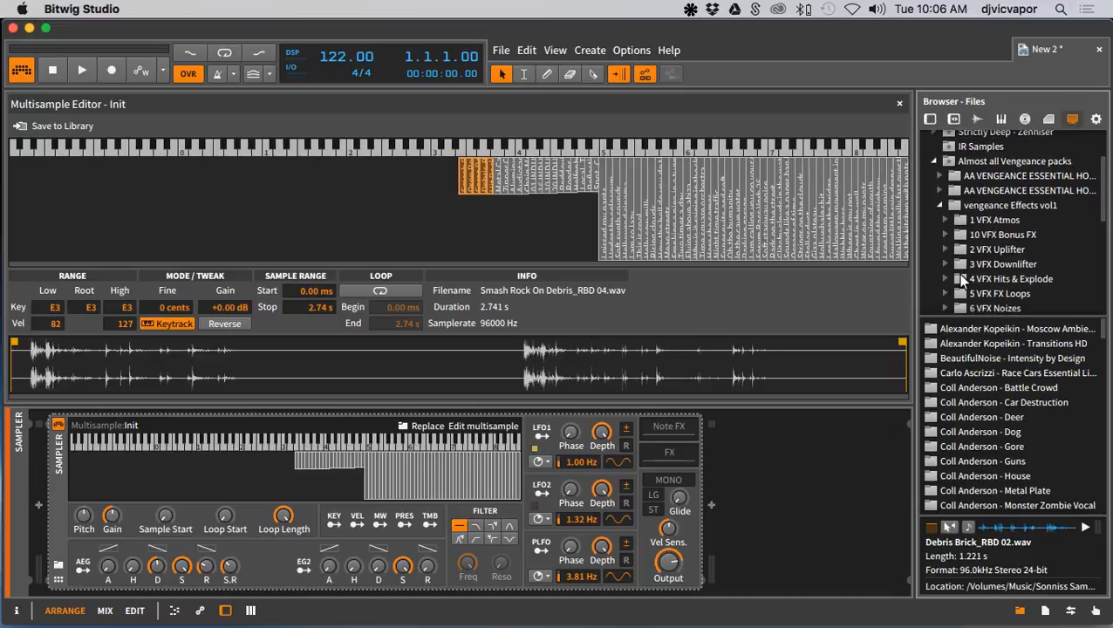
{"action": "left_click", "coordinate": [949, 279]}
Map VFX1 Hits & Explode samples 20 to 49 one per key from F#2 to B4 and limit their velocity range to 1–79
{"action": "scroll", "coordinate": [974, 332], "scroll_direction": "down", "scroll_amount": 5}
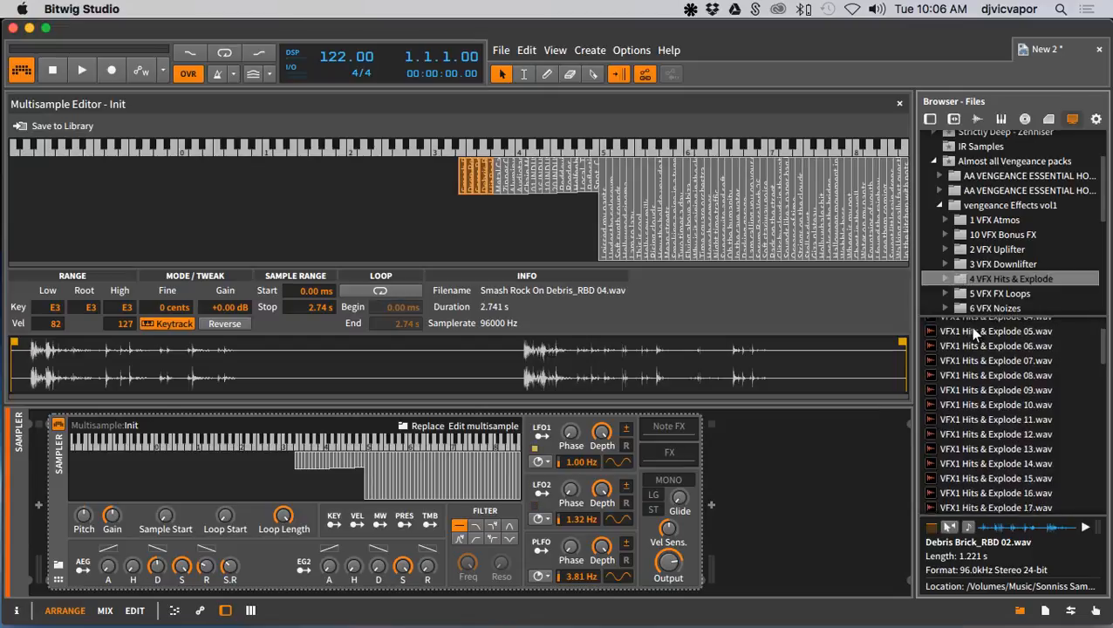
{"action": "left_click", "coordinate": [973, 367]}
{"action": "scroll", "coordinate": [971, 370], "scroll_direction": "down", "scroll_amount": 8}
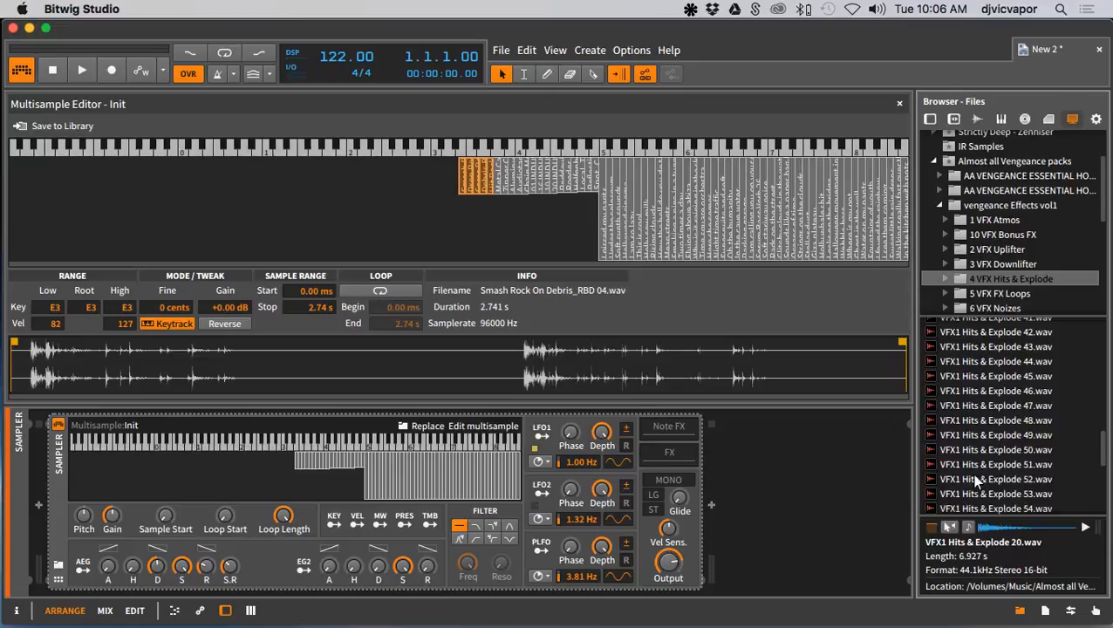
{"action": "left_click", "coordinate": [972, 434], "text": "shift"}
{"action": "left_click_drag", "start_coordinate": [971, 384], "coordinate": [390, 192]}
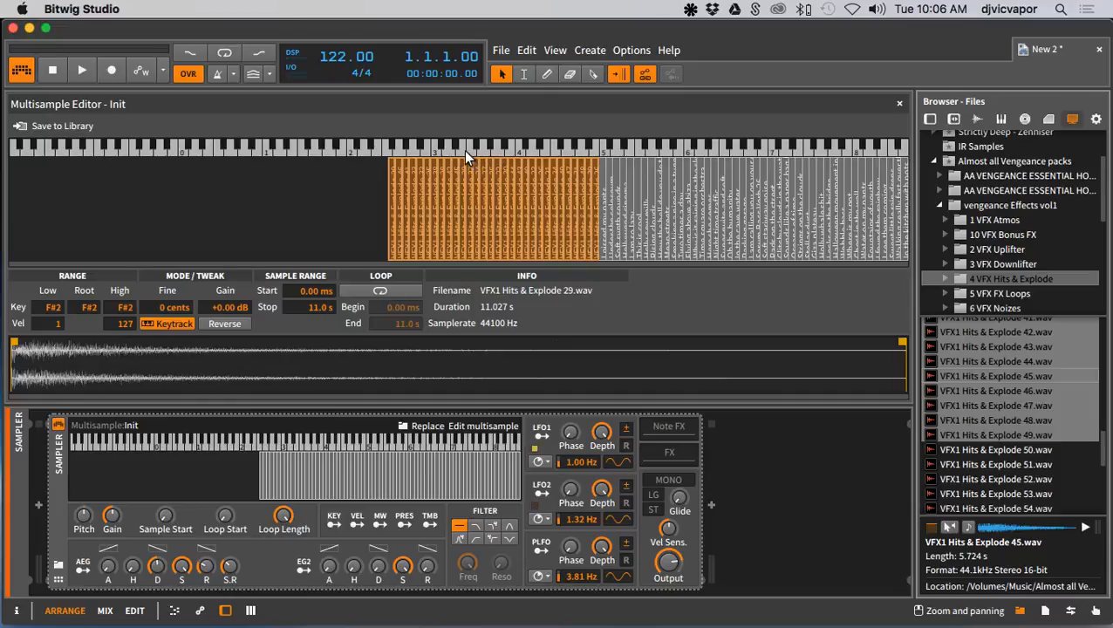
{"action": "left_click_drag", "start_coordinate": [463, 162], "coordinate": [460, 197]}
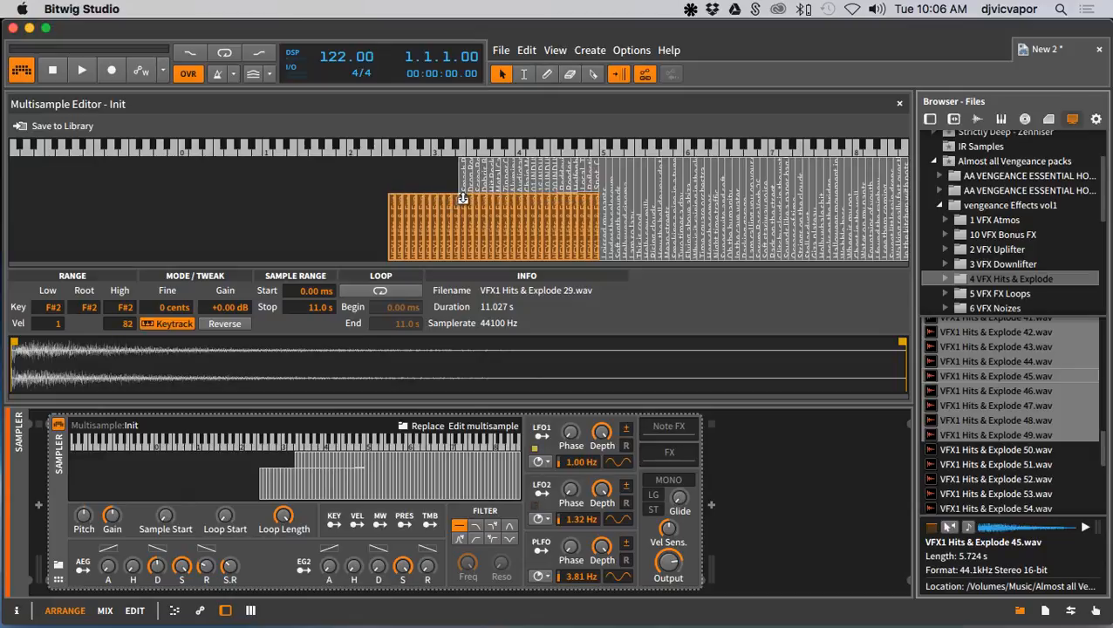
{"action": "left_click_drag", "start_coordinate": [463, 199], "coordinate": [460, 202]}
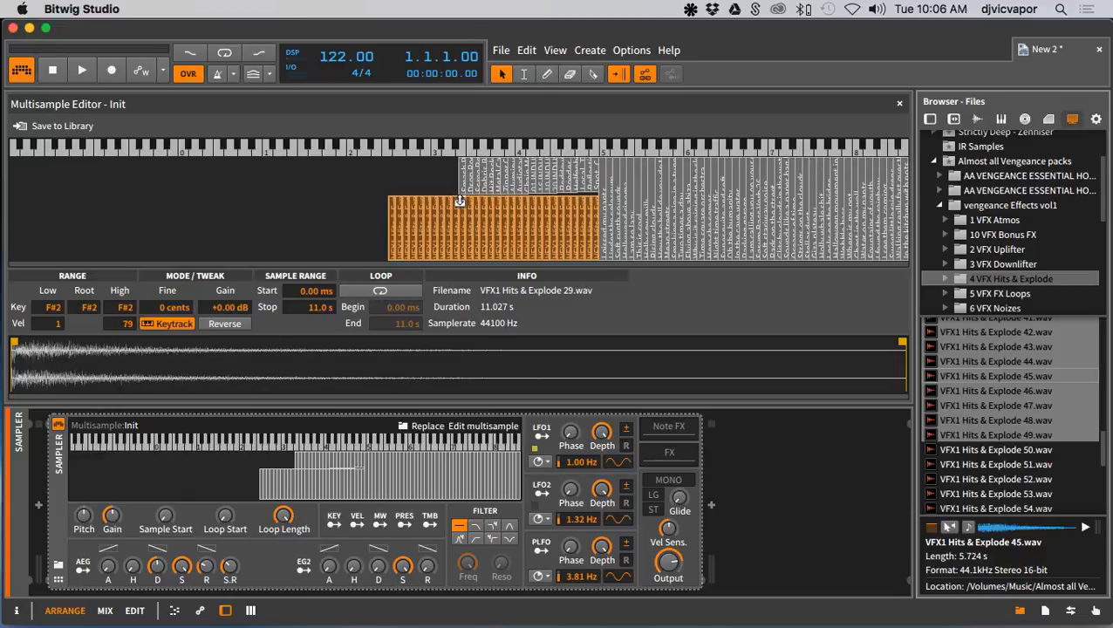
Delete the Hits & Explode zones on the keys from F#2 to D#3
{"action": "left_click", "coordinate": [597, 183]}
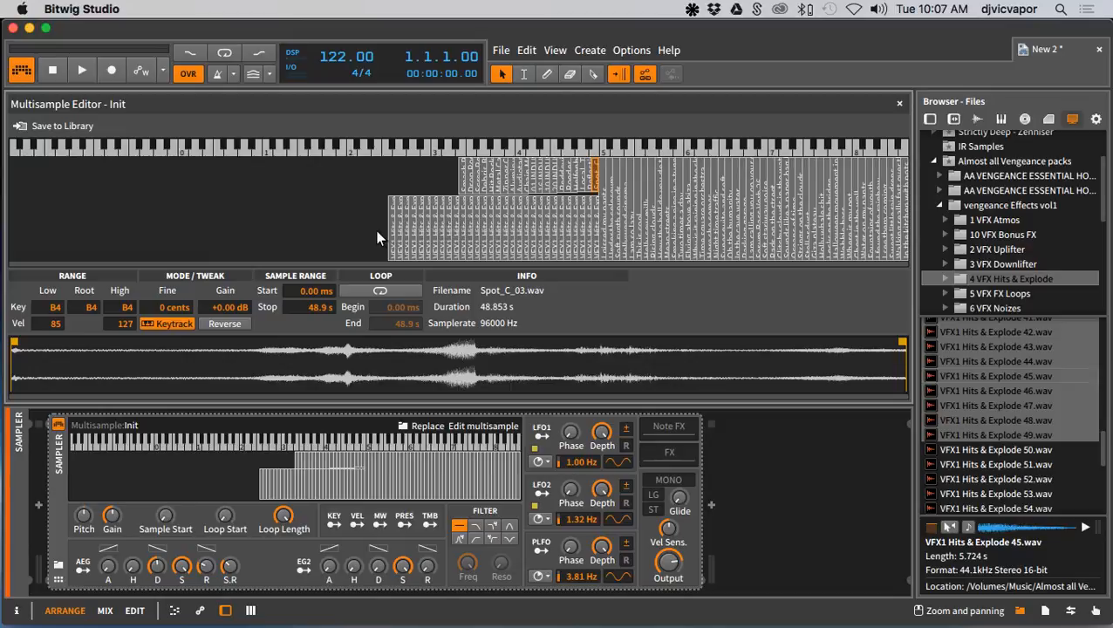
{"action": "left_click_drag", "start_coordinate": [376, 228], "coordinate": [454, 226]}
{"action": "key", "text": "Delete"}
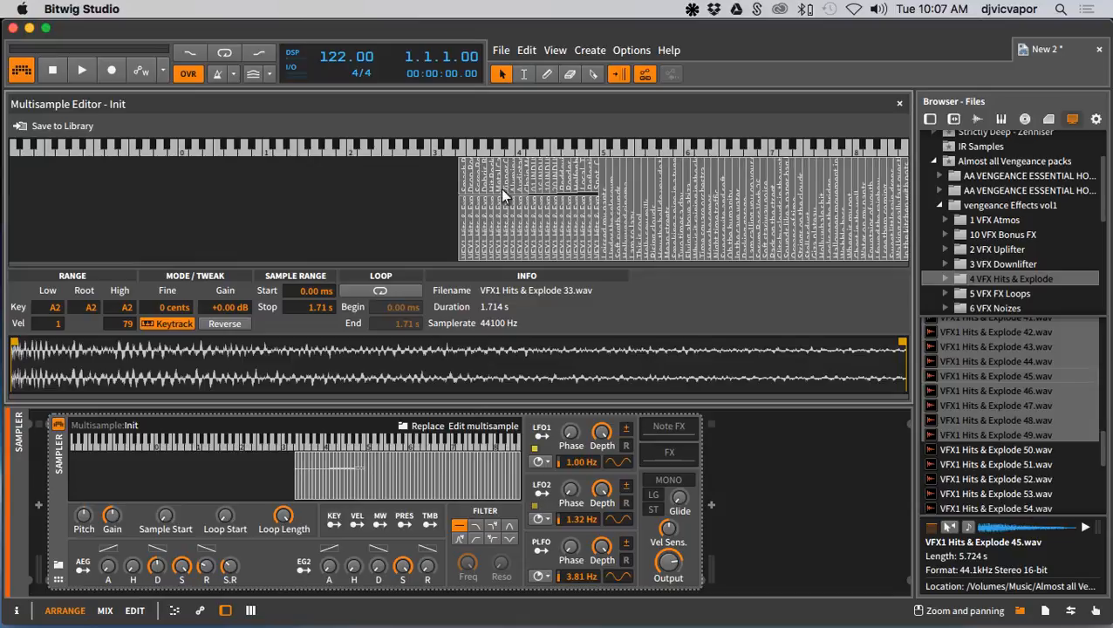
Extend the upper-layer zones from E3 to B4 down toward the Hits & Explode layer, setting the E3 zone's lowest velocity to 81
{"action": "left_click_drag", "start_coordinate": [447, 173], "coordinate": [585, 195]}
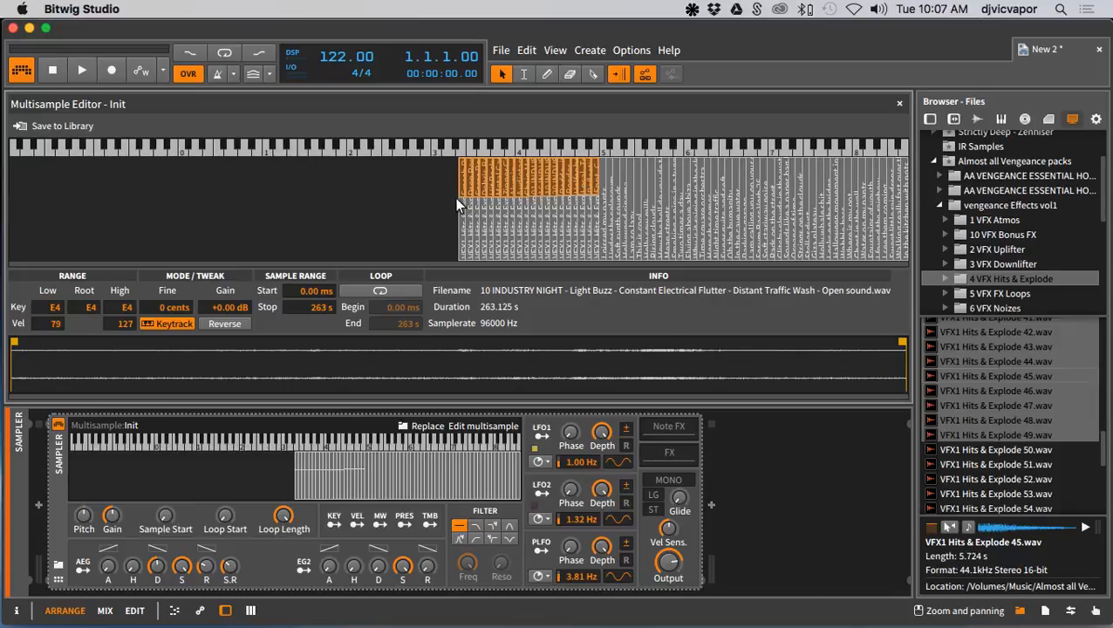
{"action": "left_click_drag", "start_coordinate": [444, 183], "coordinate": [517, 191]}
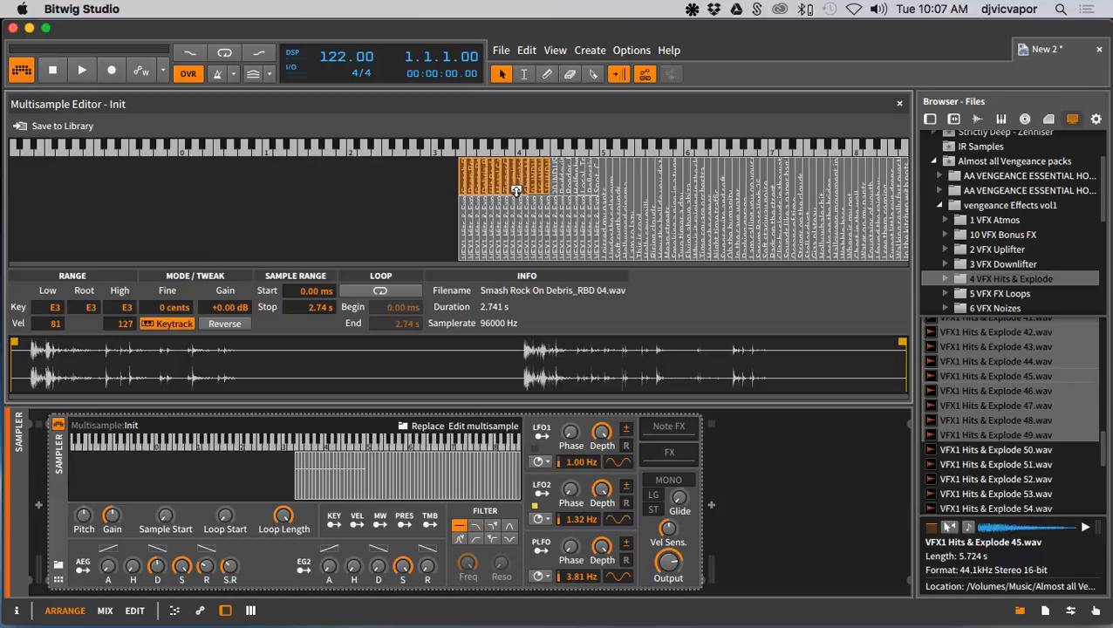
{"action": "left_click", "coordinate": [446, 203]}
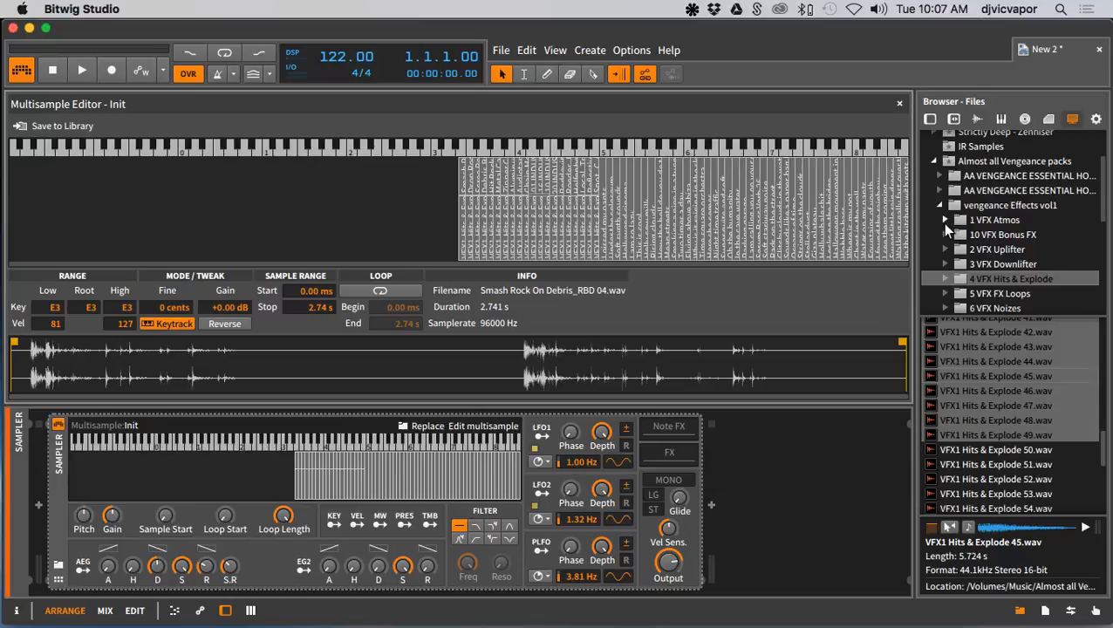
Collapse the vengeance Effects vol1 folder and open the VMH1 Synth Shots folder of Vengeance Minimal House
{"action": "scroll", "coordinate": [942, 223], "scroll_direction": "down", "scroll_amount": 4}
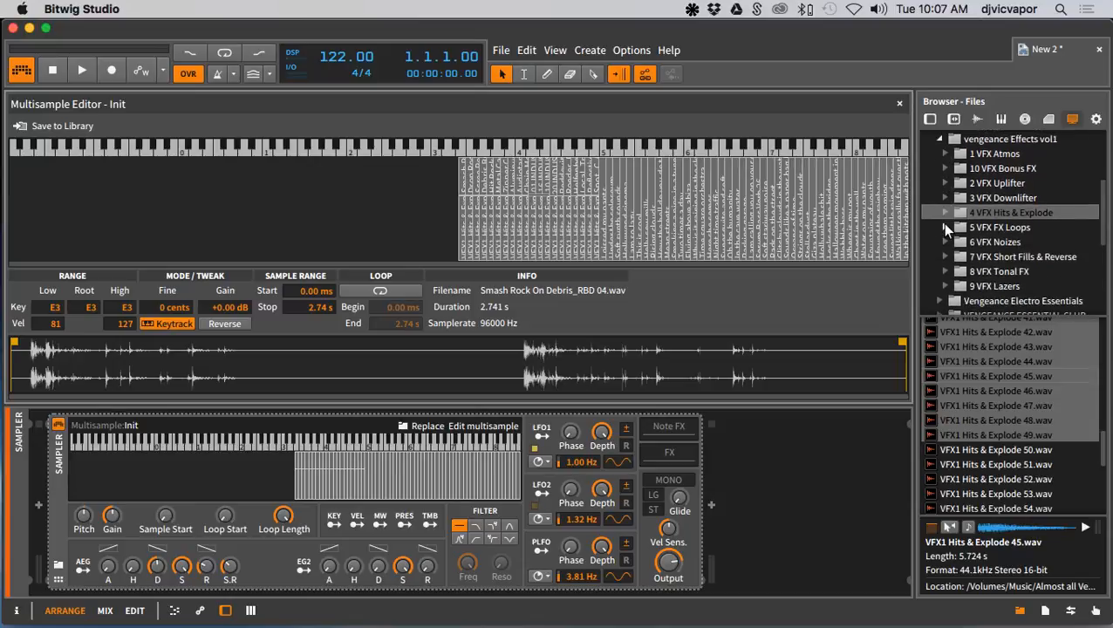
{"action": "scroll", "coordinate": [946, 228], "scroll_direction": "down", "scroll_amount": 1}
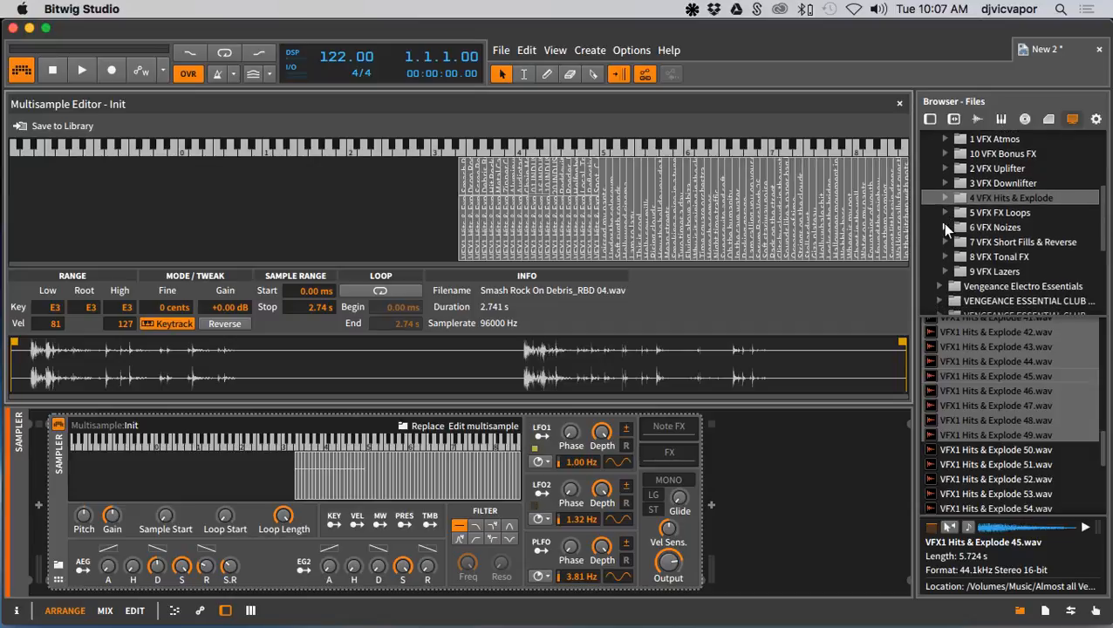
{"action": "scroll", "coordinate": [945, 227], "scroll_direction": "up", "scroll_amount": 5}
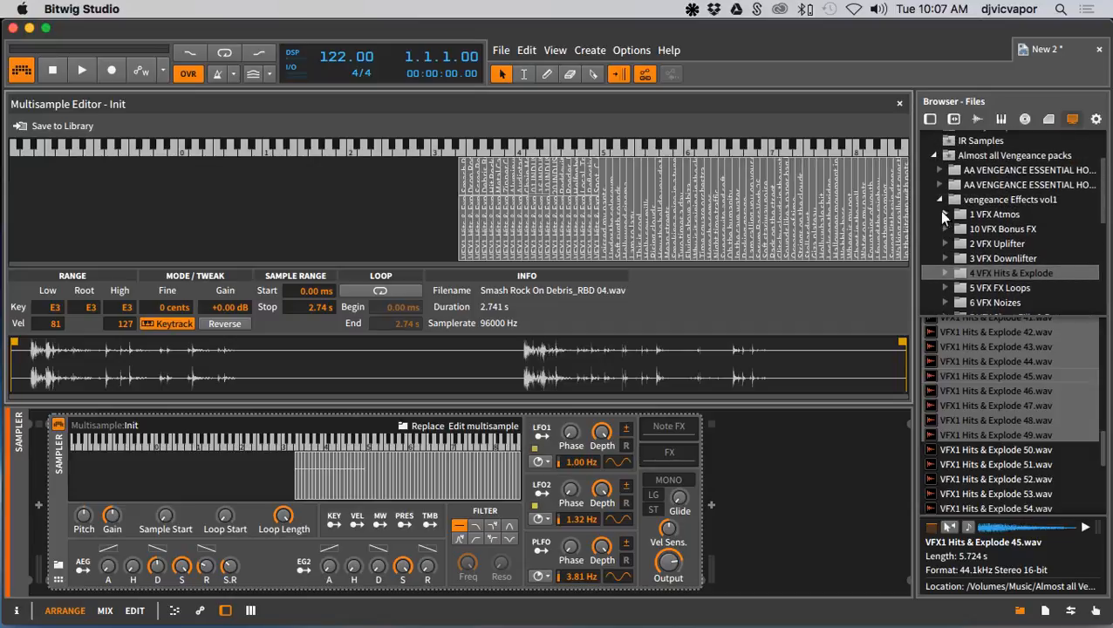
{"action": "left_click", "coordinate": [940, 201]}
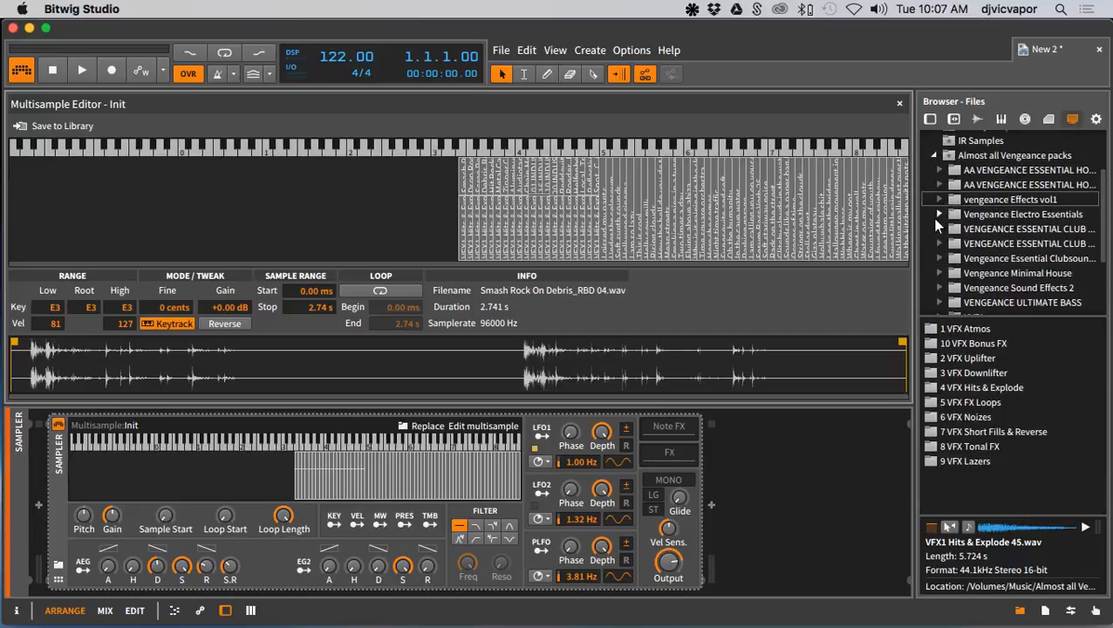
{"action": "scroll", "coordinate": [935, 239], "scroll_direction": "down", "scroll_amount": 1}
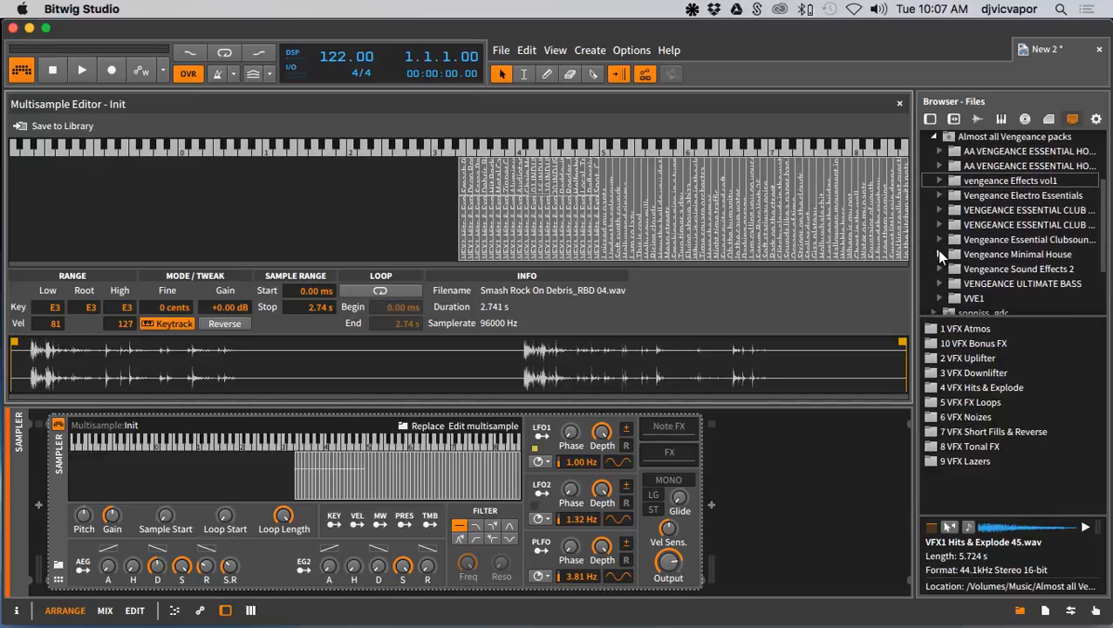
{"action": "left_click", "coordinate": [938, 254]}
{"action": "scroll", "coordinate": [936, 250], "scroll_direction": "down", "scroll_amount": 3}
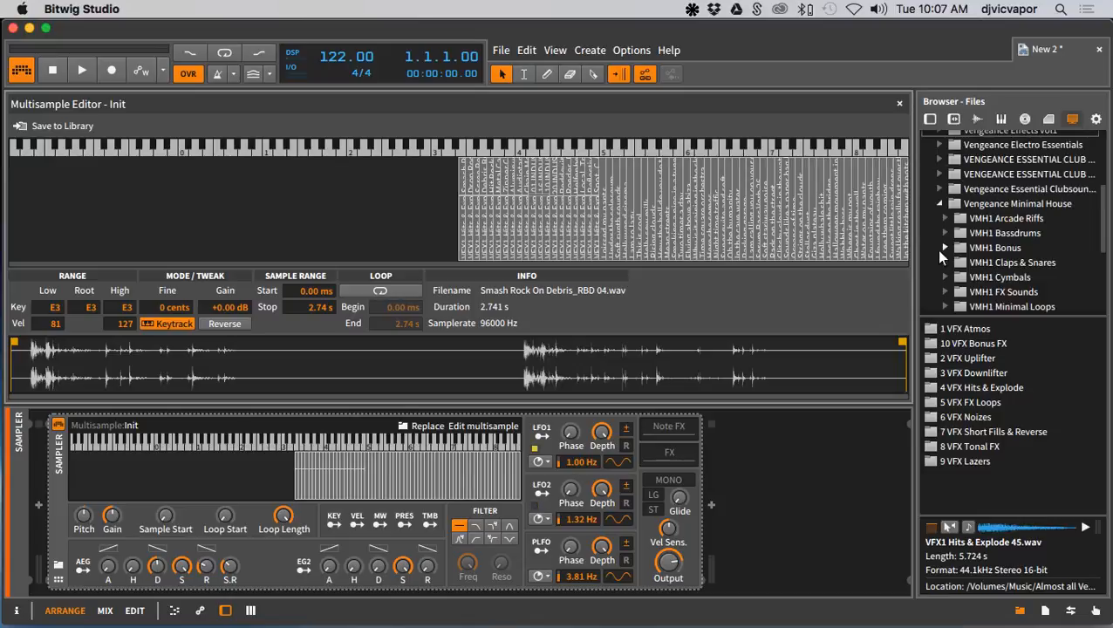
{"action": "scroll", "coordinate": [939, 251], "scroll_direction": "down", "scroll_amount": 1}
{"action": "scroll", "coordinate": [940, 255], "scroll_direction": "down", "scroll_amount": 2}
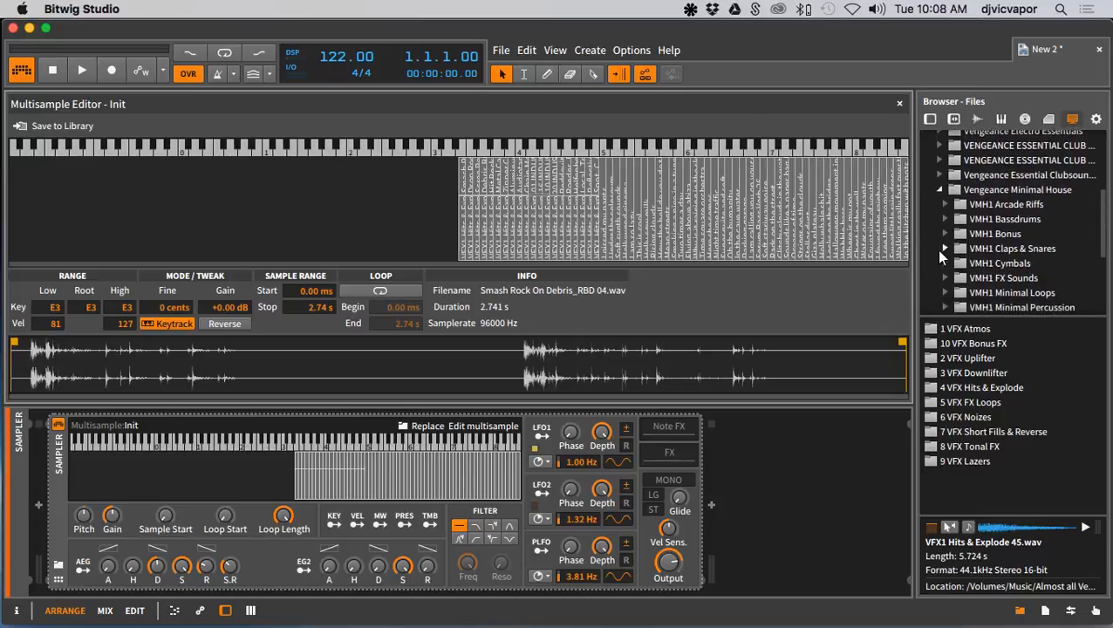
{"action": "scroll", "coordinate": [939, 255], "scroll_direction": "down", "scroll_amount": 1}
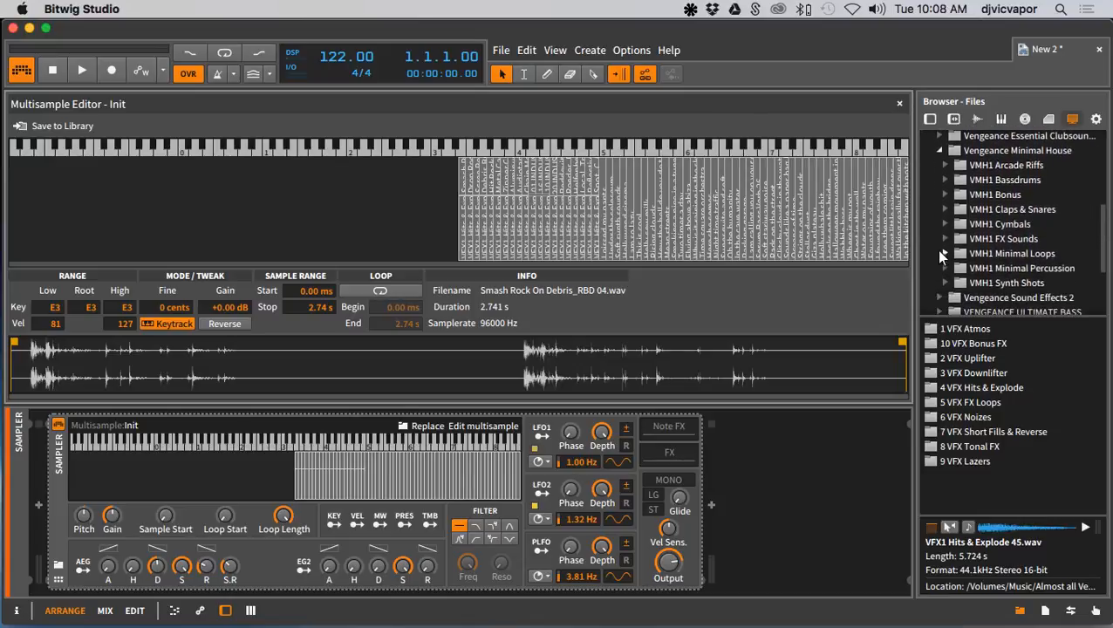
{"action": "left_click", "coordinate": [959, 283]}
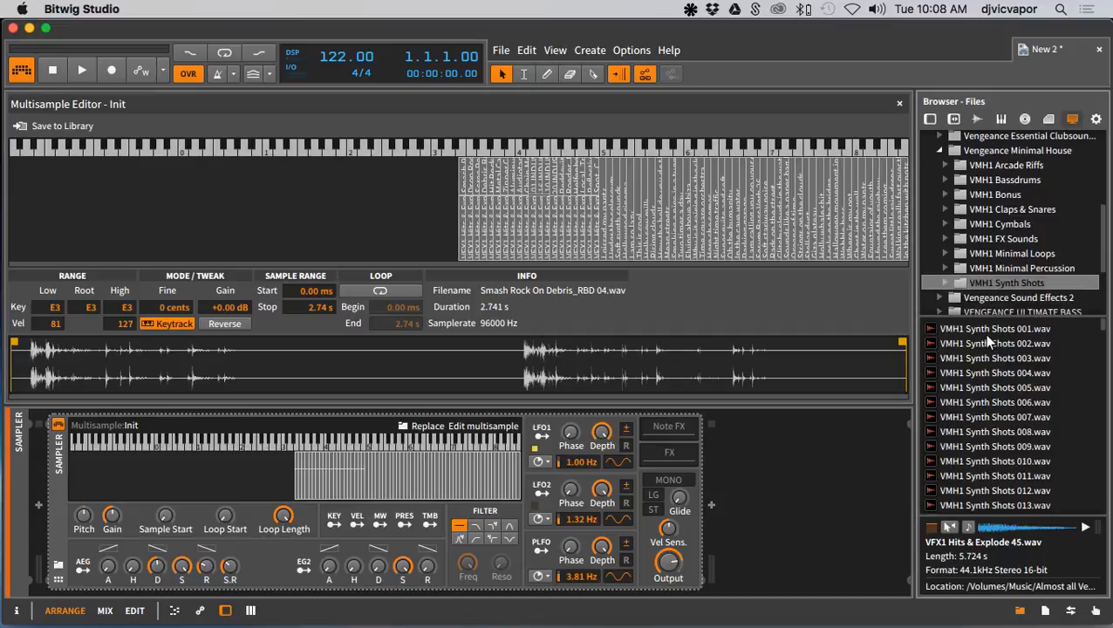
Map VMH1 Synth Shots 001 to 022 one per key from F#1 to D#3 and limit their velocity range to 81–127
{"action": "left_click", "coordinate": [984, 335]}
{"action": "scroll", "coordinate": [991, 416], "scroll_direction": "down", "scroll_amount": 4}
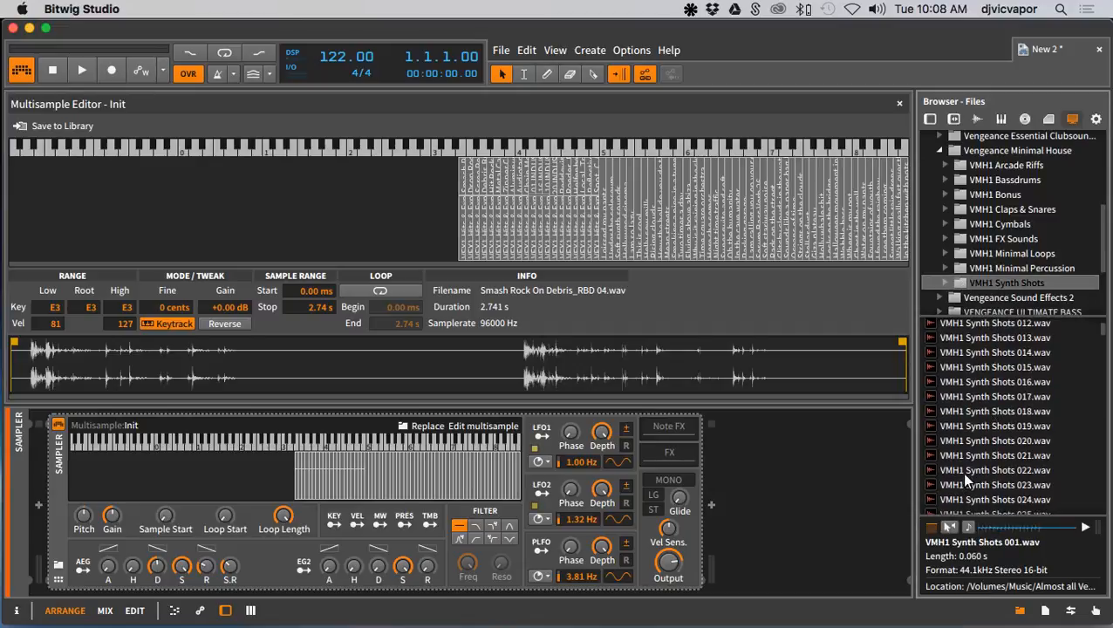
{"action": "left_click", "coordinate": [967, 472], "text": "shift"}
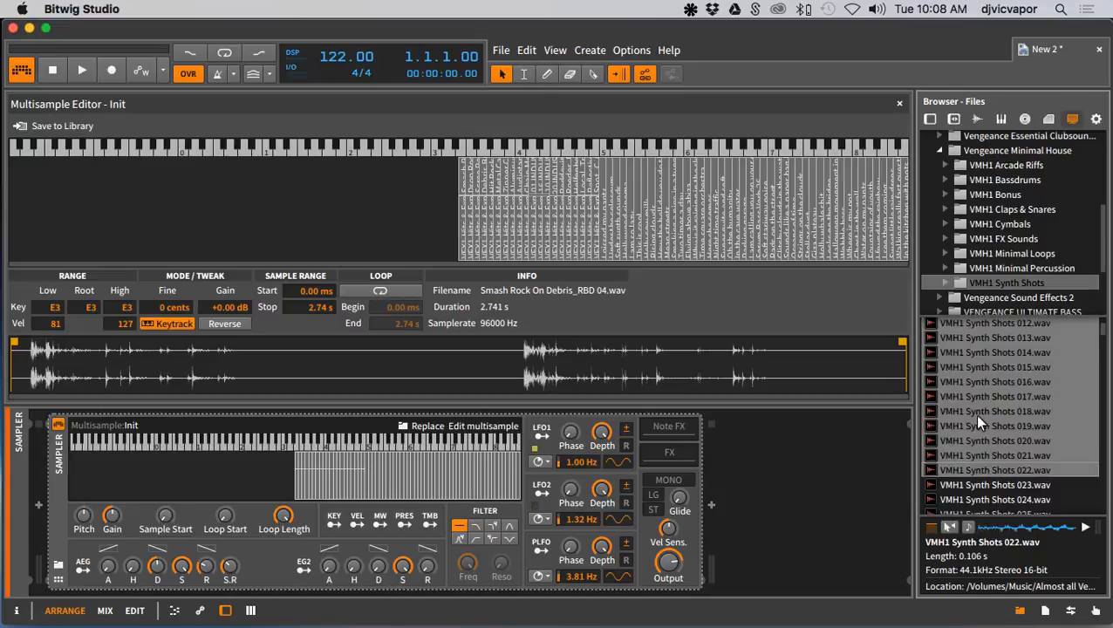
{"action": "left_click_drag", "start_coordinate": [975, 412], "coordinate": [304, 171]}
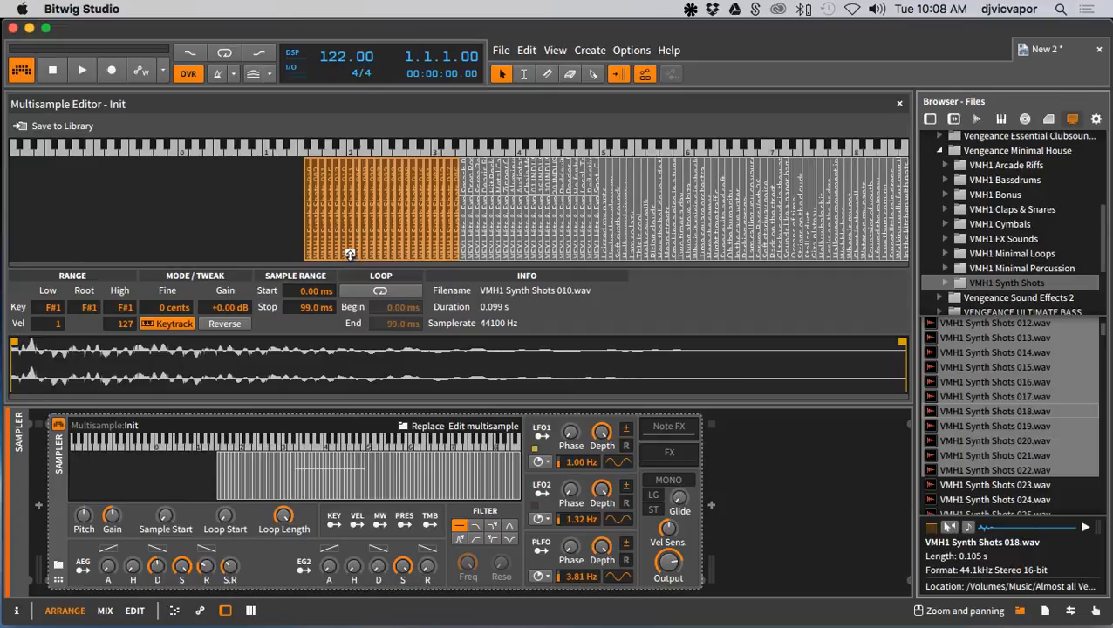
{"action": "left_click_drag", "start_coordinate": [350, 253], "coordinate": [371, 188]}
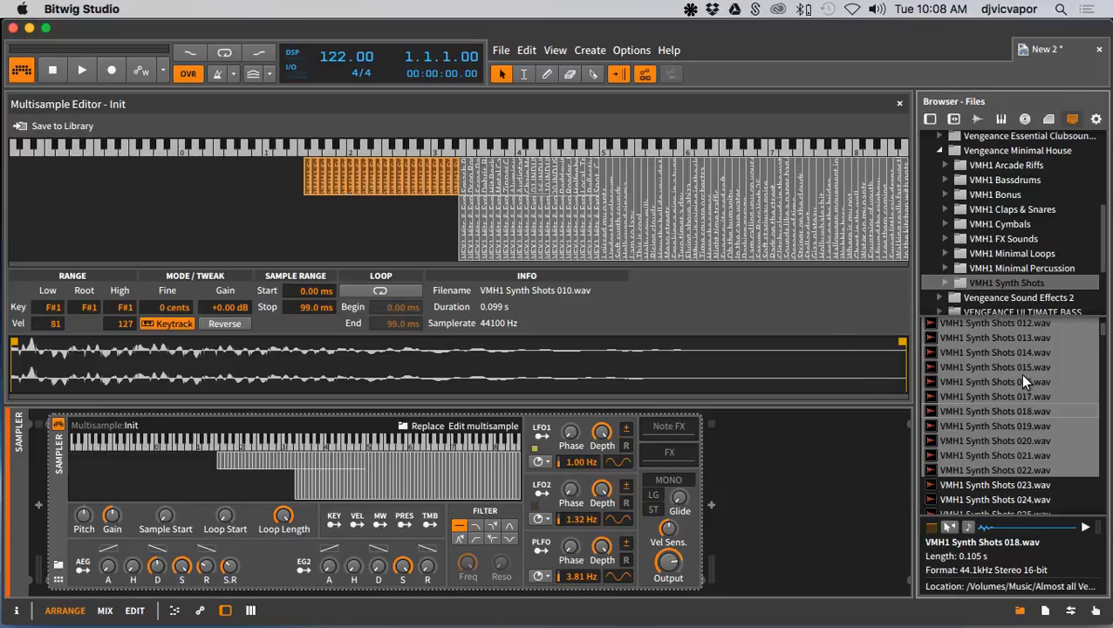
Open the VMH1 Minimal Loops folder of Vengeance Minimal House
{"action": "left_click", "coordinate": [959, 253]}
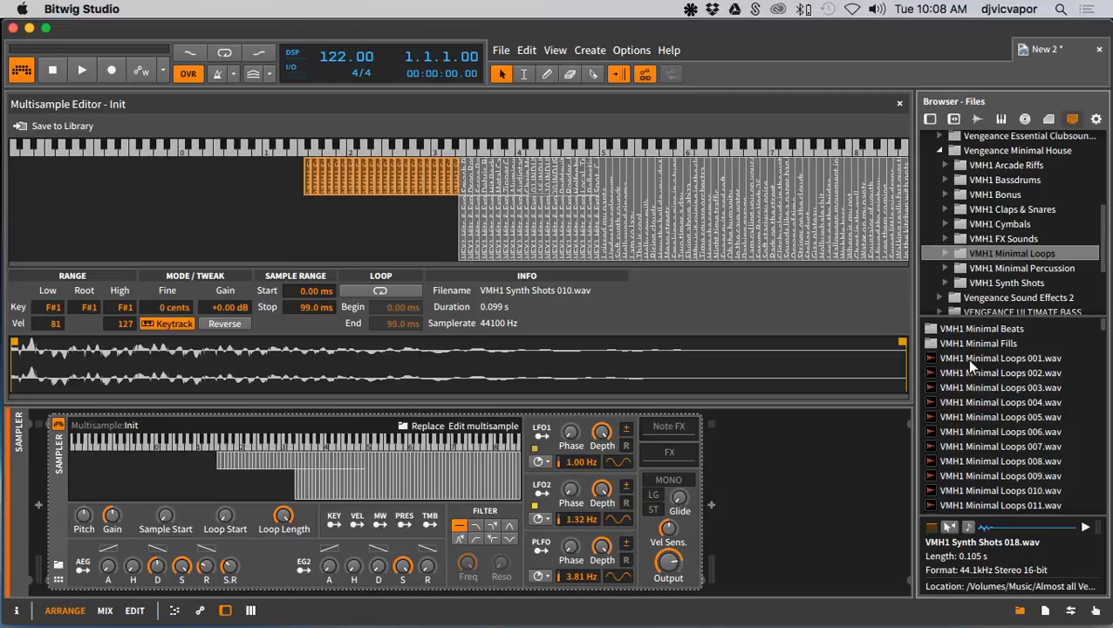
{"action": "left_click", "coordinate": [969, 359]}
{"action": "scroll", "coordinate": [978, 384], "scroll_direction": "down", "scroll_amount": 15}
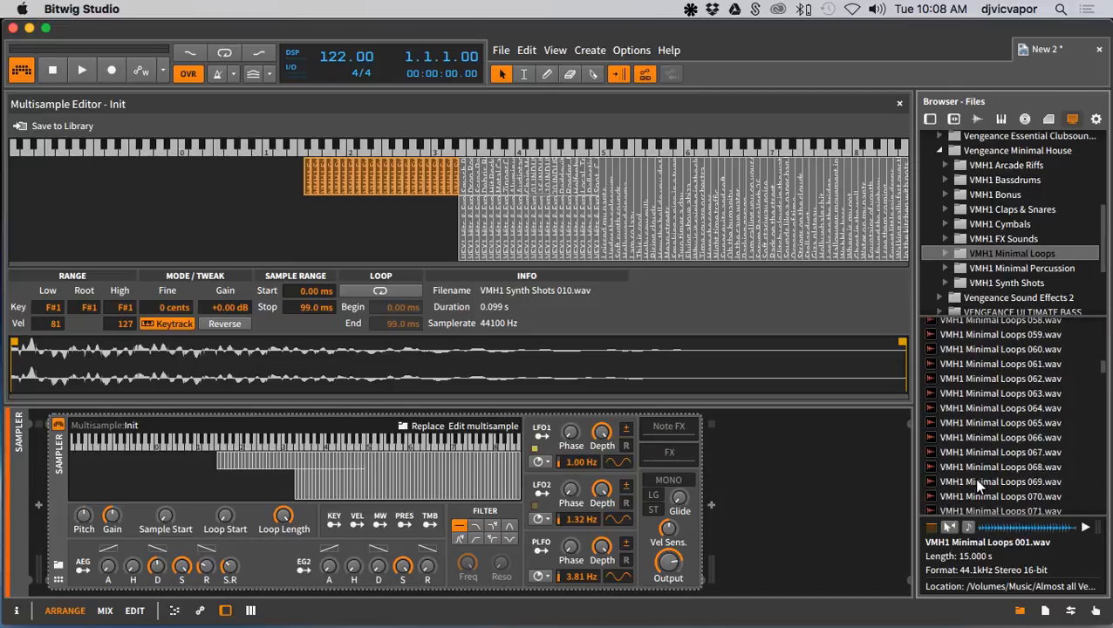
{"action": "left_click", "coordinate": [977, 482], "text": "shift"}
{"action": "left_click_drag", "start_coordinate": [986, 413], "coordinate": [176, 220]}
{"action": "scroll", "coordinate": [967, 424], "scroll_direction": "up", "scroll_amount": 20}
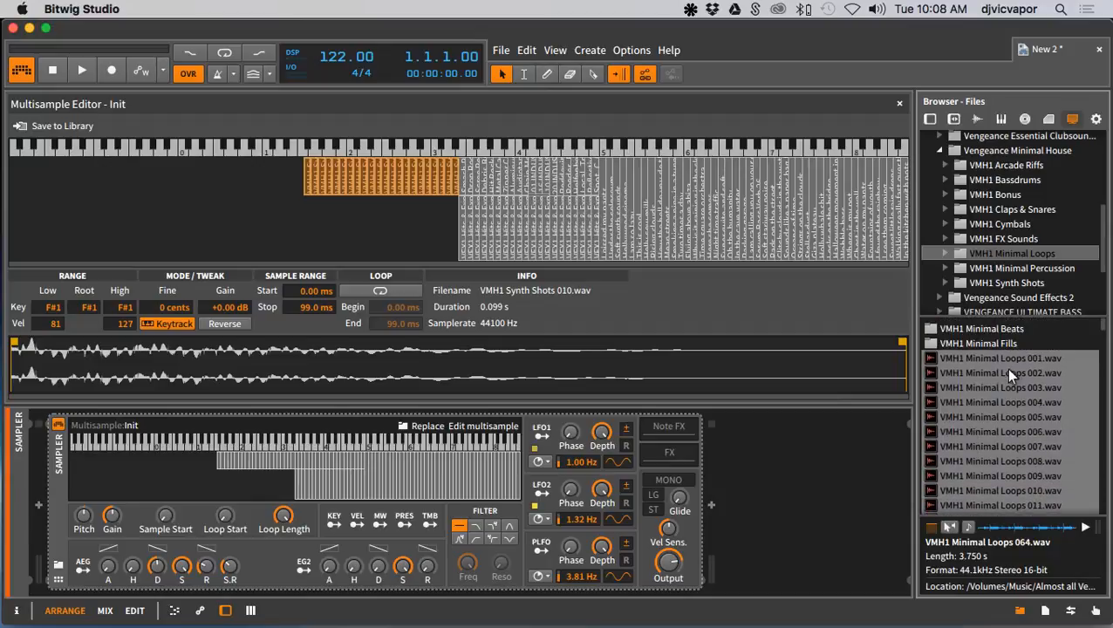
Map VMH1 Minimal Loops 001 to 019 one per key from A1 to D#3 and limit their velocity range to 1–80
{"action": "left_click", "coordinate": [993, 359]}
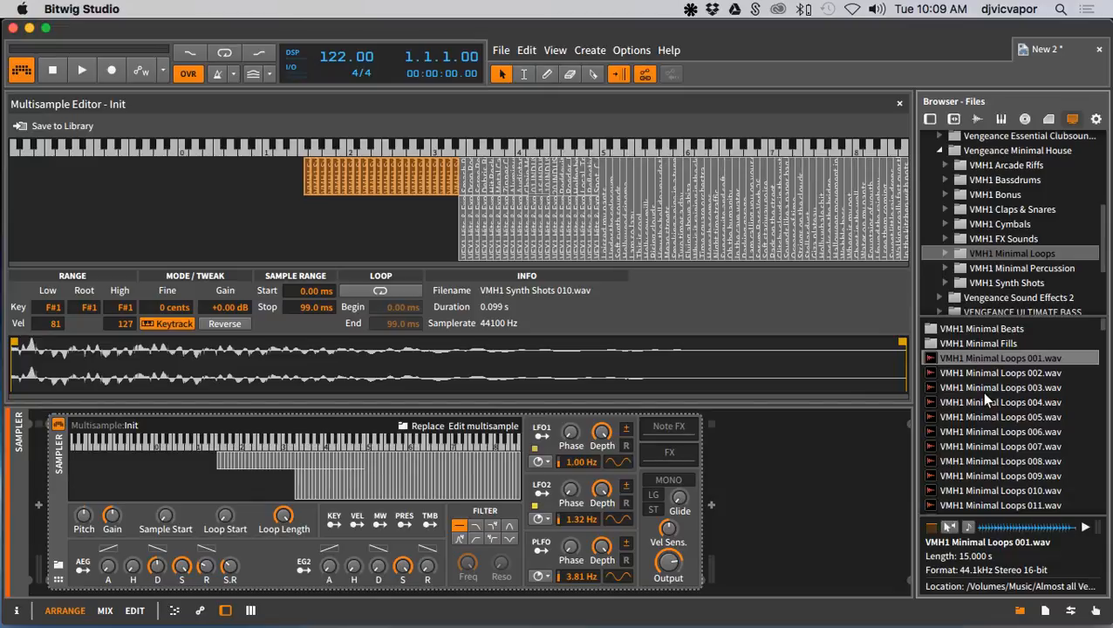
{"action": "scroll", "coordinate": [985, 398], "scroll_direction": "down", "scroll_amount": 5}
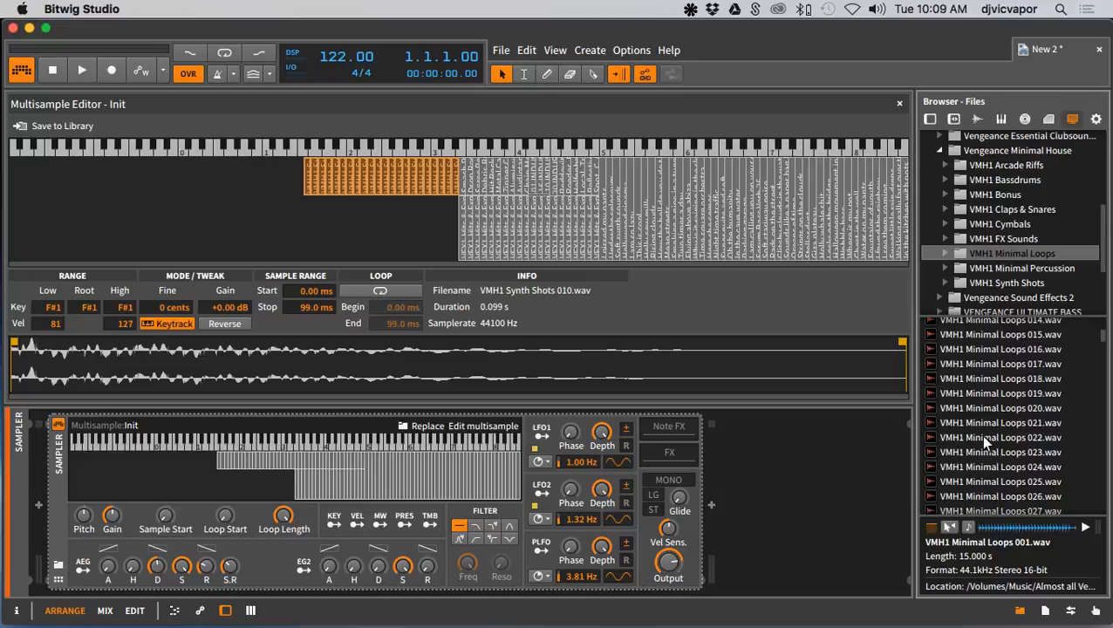
{"action": "left_click", "coordinate": [984, 393], "text": "shift"}
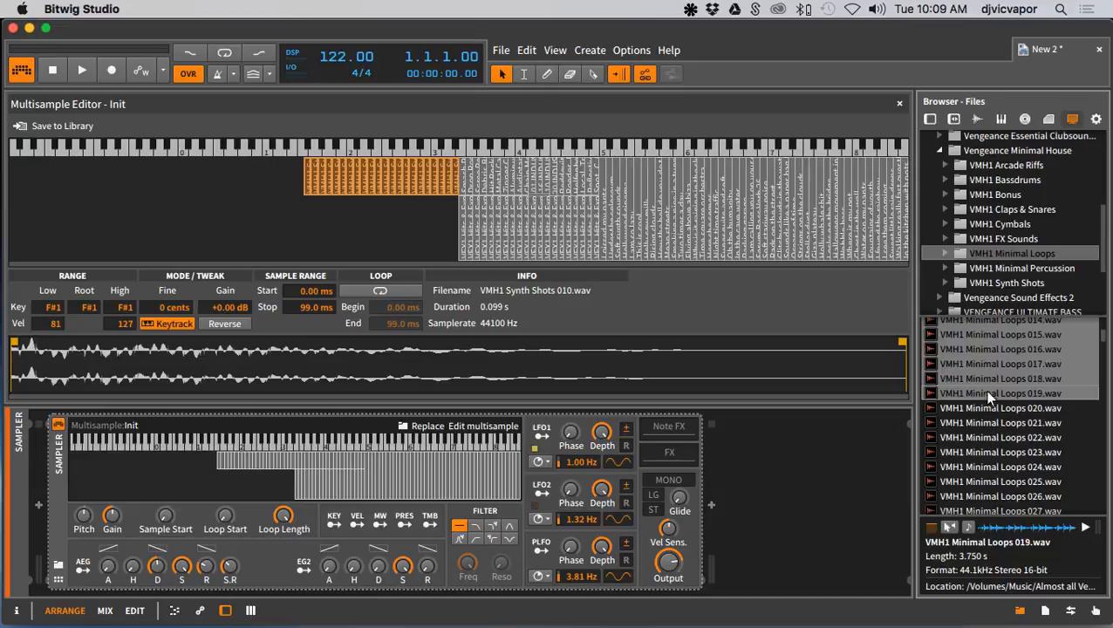
{"action": "left_click_drag", "start_coordinate": [985, 378], "coordinate": [326, 159]}
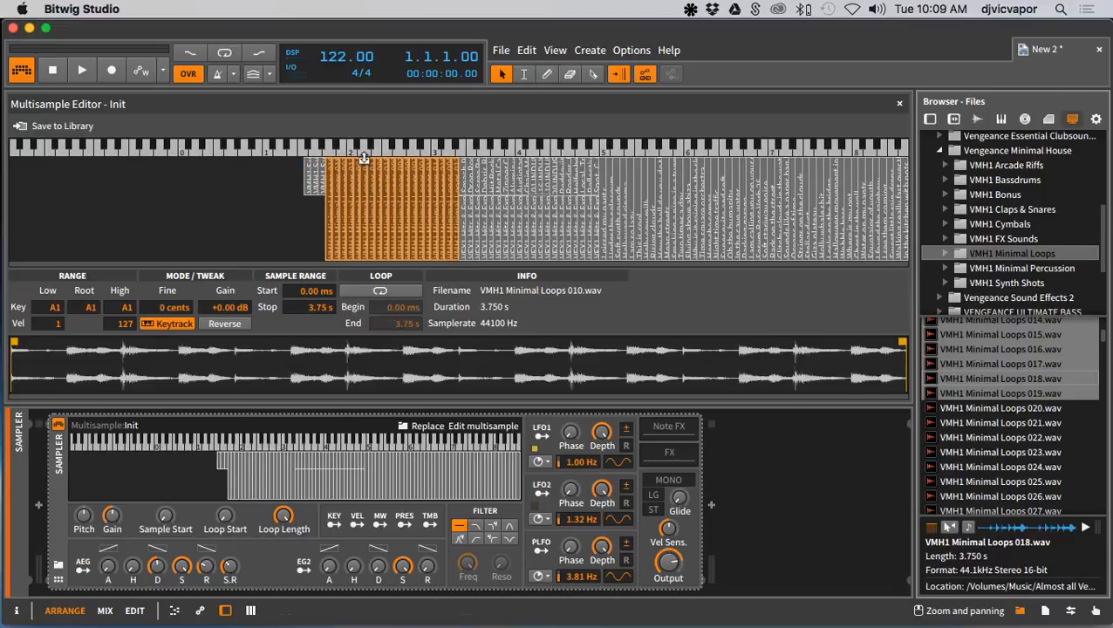
{"action": "left_click_drag", "start_coordinate": [363, 157], "coordinate": [357, 197]}
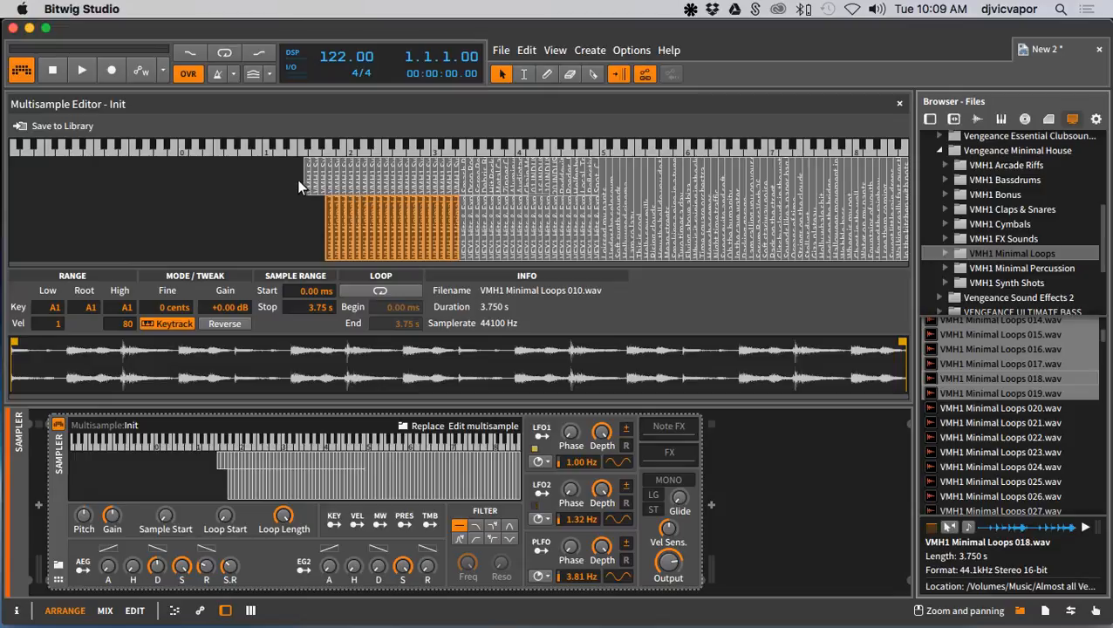
Delete the three VMH1 Synth Shots zones on the keys from F#1 to G#1
{"action": "left_click", "coordinate": [307, 180]}
{"action": "left_click", "coordinate": [319, 178]}
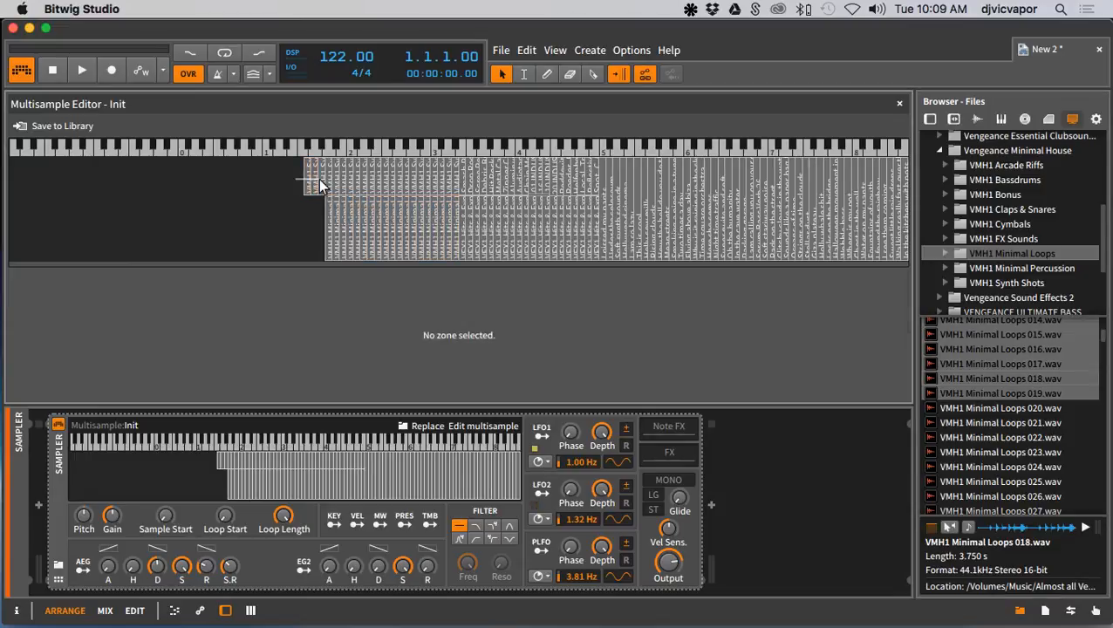
{"action": "left_click", "coordinate": [319, 178]}
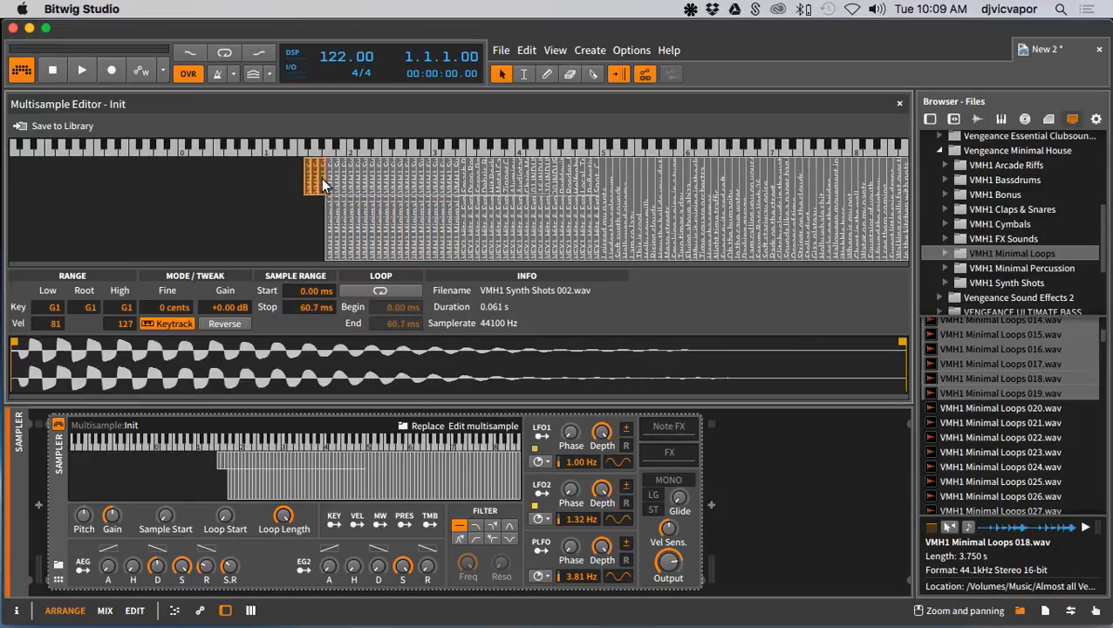
{"action": "key", "text": "Delete"}
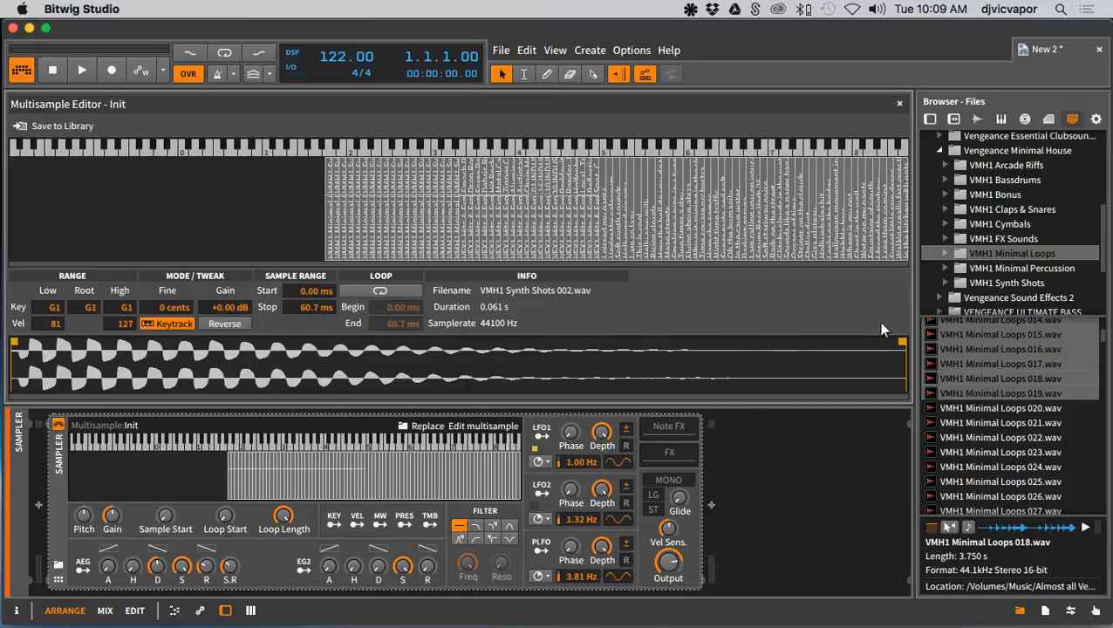
Map VMH1 Minimal Perc 003 to 024 one per key from B-1 to G#1 and limit their velocity range to 1–33
{"action": "left_click", "coordinate": [961, 270]}
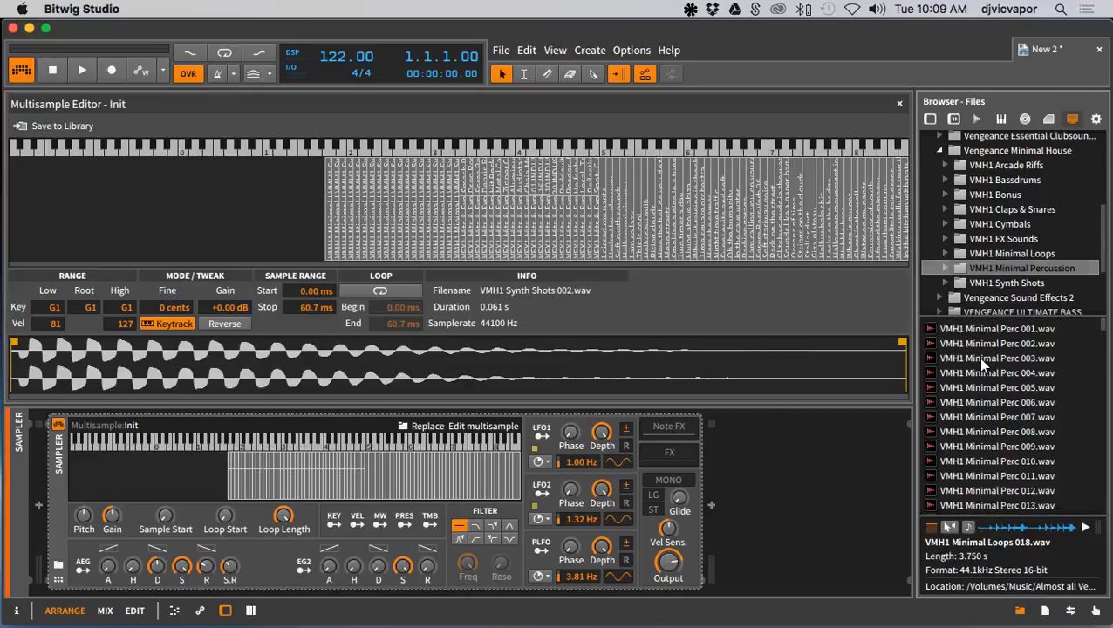
{"action": "left_click", "coordinate": [977, 358]}
{"action": "scroll", "coordinate": [968, 459], "scroll_direction": "down", "scroll_amount": 5}
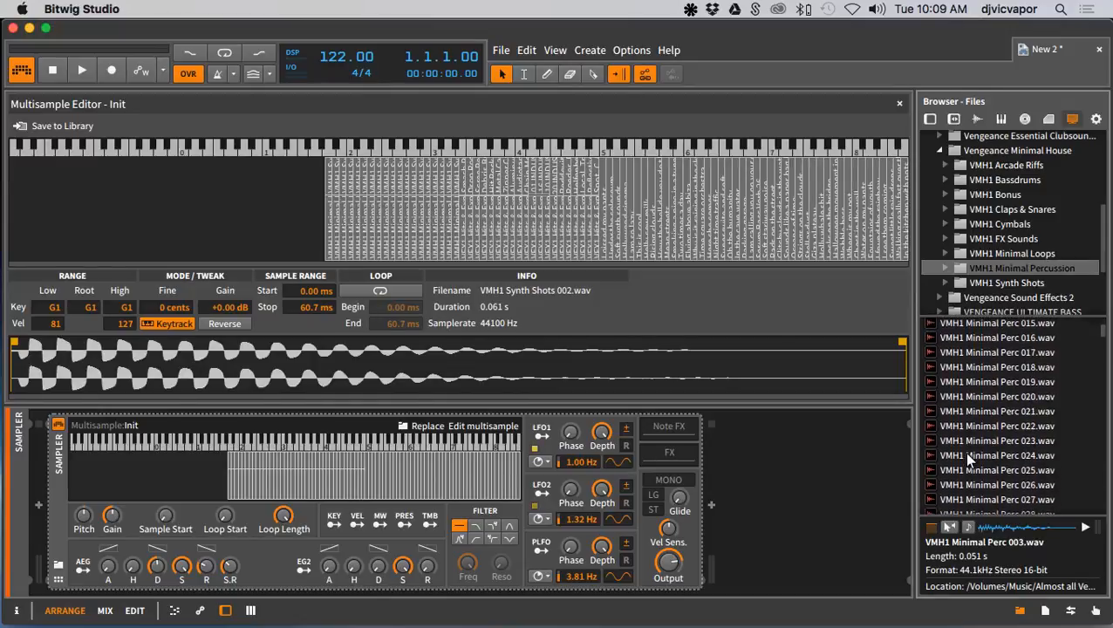
{"action": "left_click", "coordinate": [968, 455], "text": "shift"}
{"action": "left_click_drag", "start_coordinate": [967, 401], "coordinate": [169, 173]}
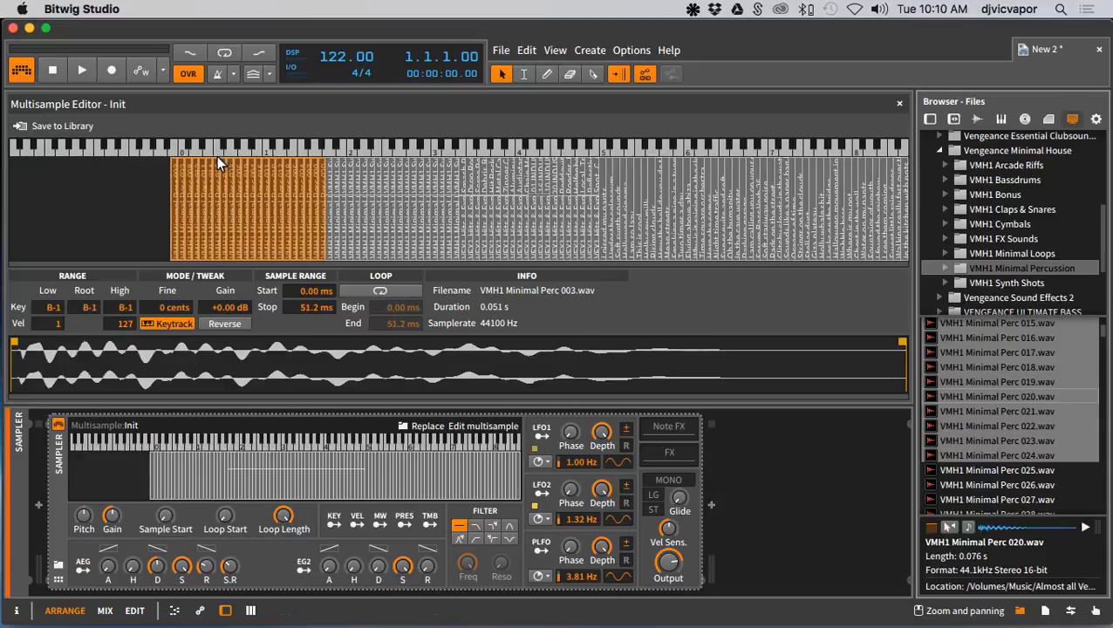
{"action": "left_click_drag", "start_coordinate": [217, 157], "coordinate": [199, 238]}
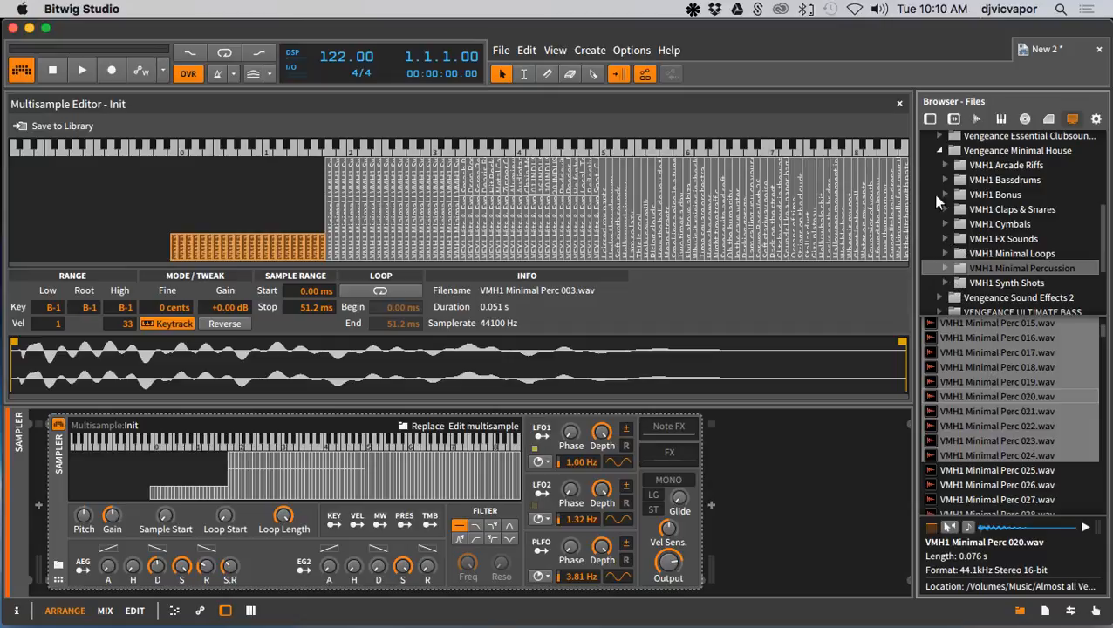
Collapse Vengeance Minimal House and look through the subfolders of Vengeance Sound Effects 2 and vengeance Effects vol1 for further samples
{"action": "left_click", "coordinate": [939, 150]}
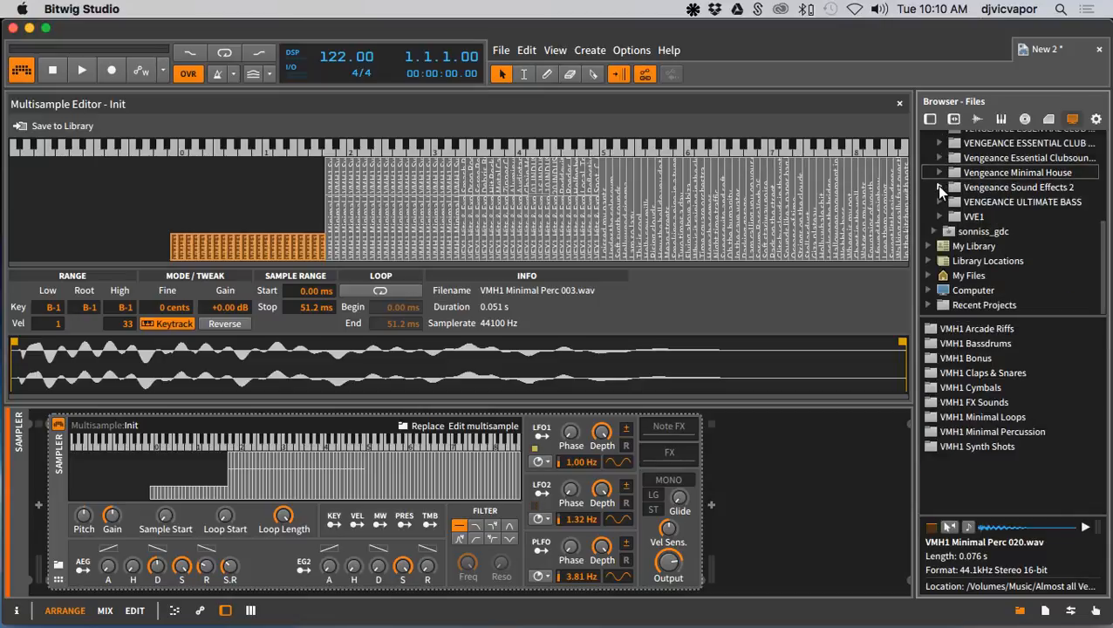
{"action": "left_click", "coordinate": [939, 187]}
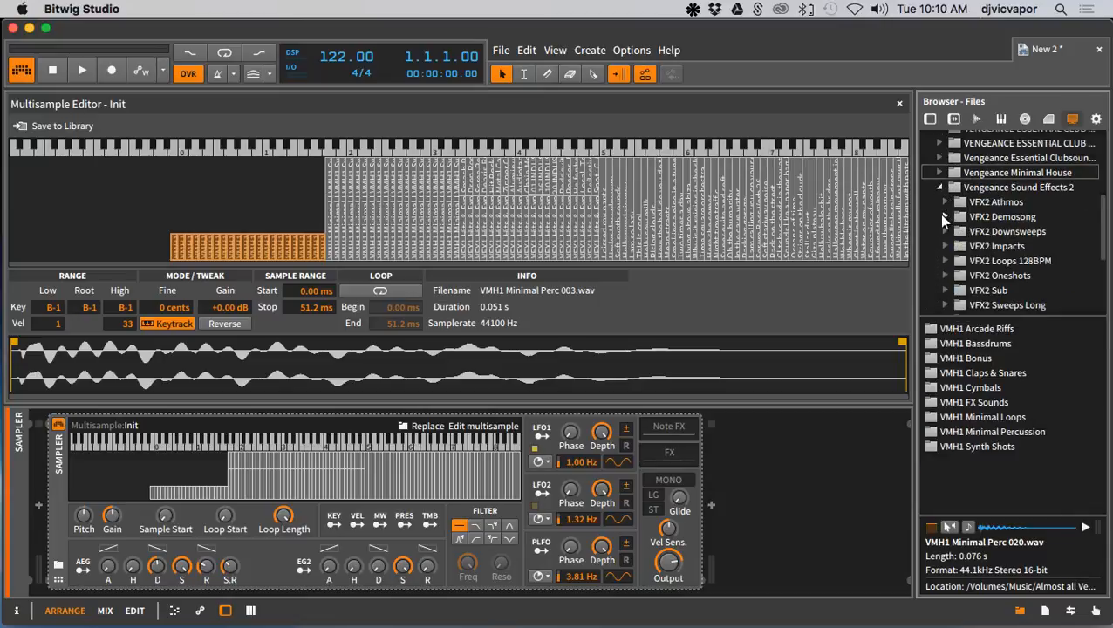
{"action": "scroll", "coordinate": [935, 244], "scroll_direction": "down", "scroll_amount": 2}
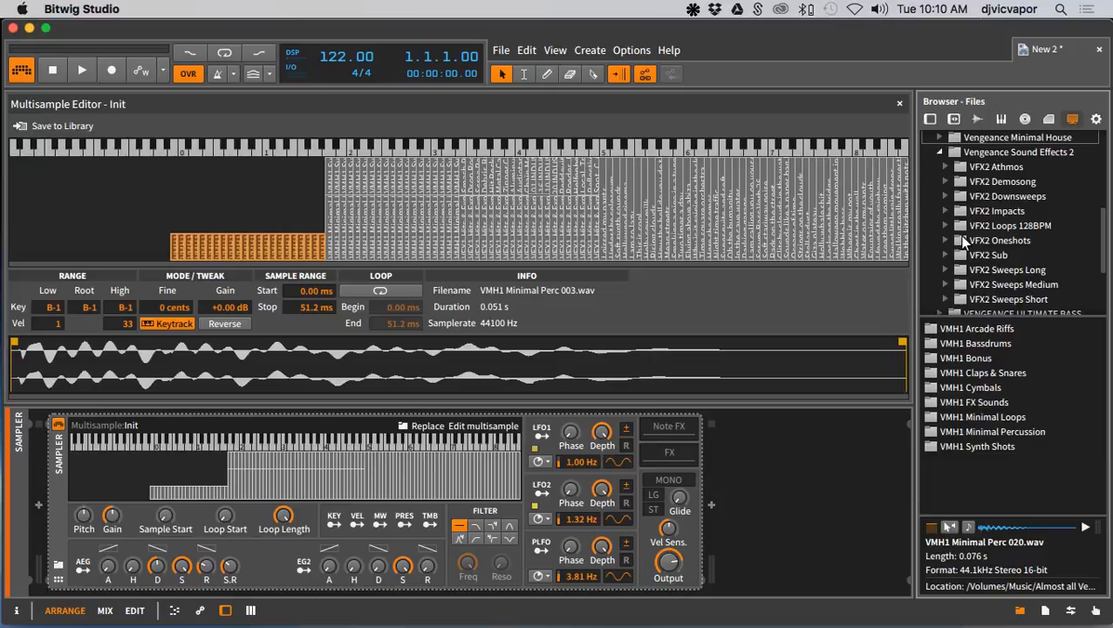
{"action": "scroll", "coordinate": [963, 241], "scroll_direction": "down", "scroll_amount": 1}
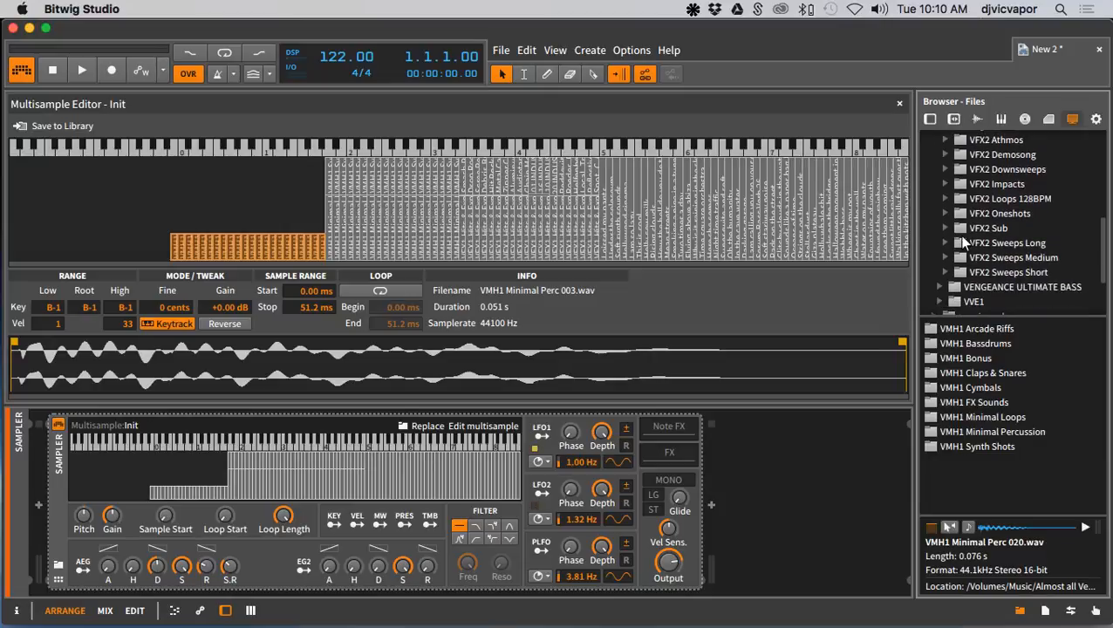
{"action": "scroll", "coordinate": [963, 242], "scroll_direction": "up", "scroll_amount": 1}
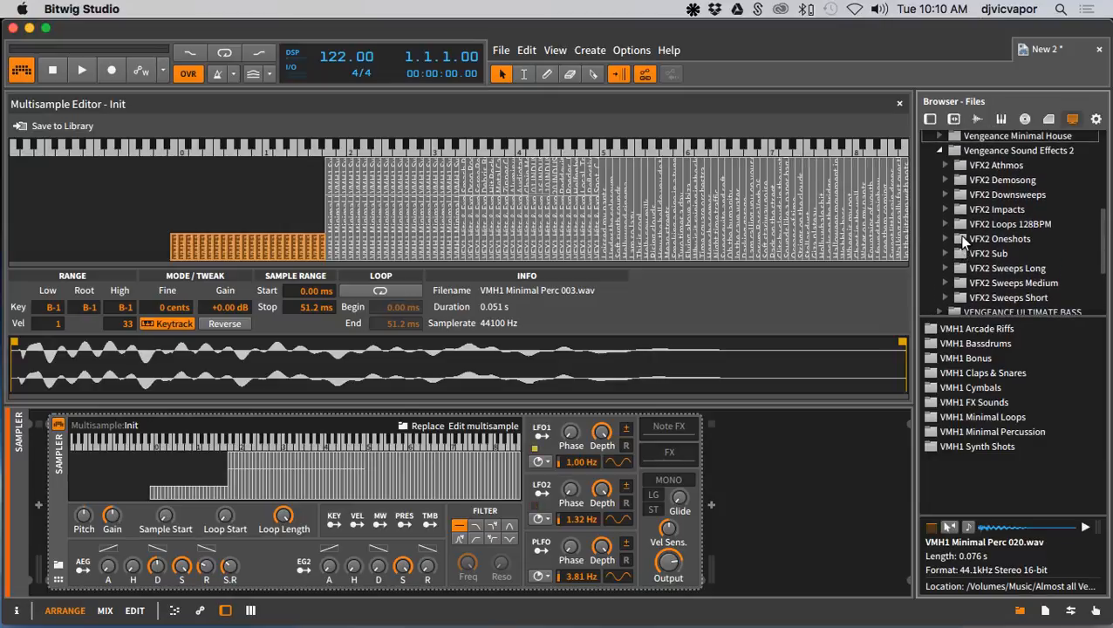
{"action": "left_click", "coordinate": [958, 164]}
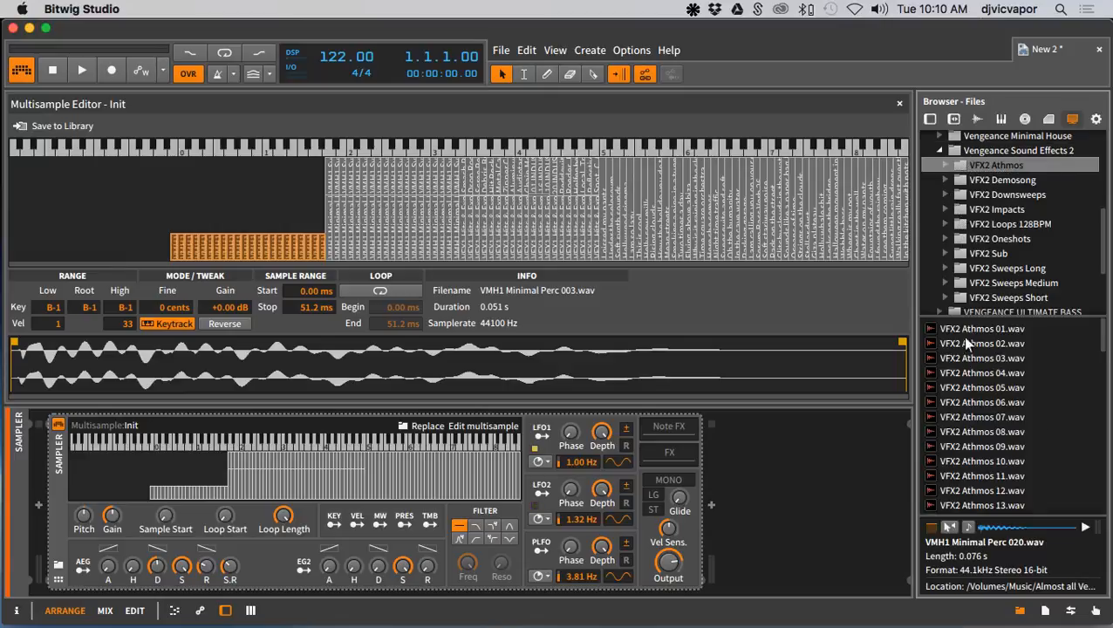
{"action": "scroll", "coordinate": [943, 240], "scroll_direction": "up", "scroll_amount": 5}
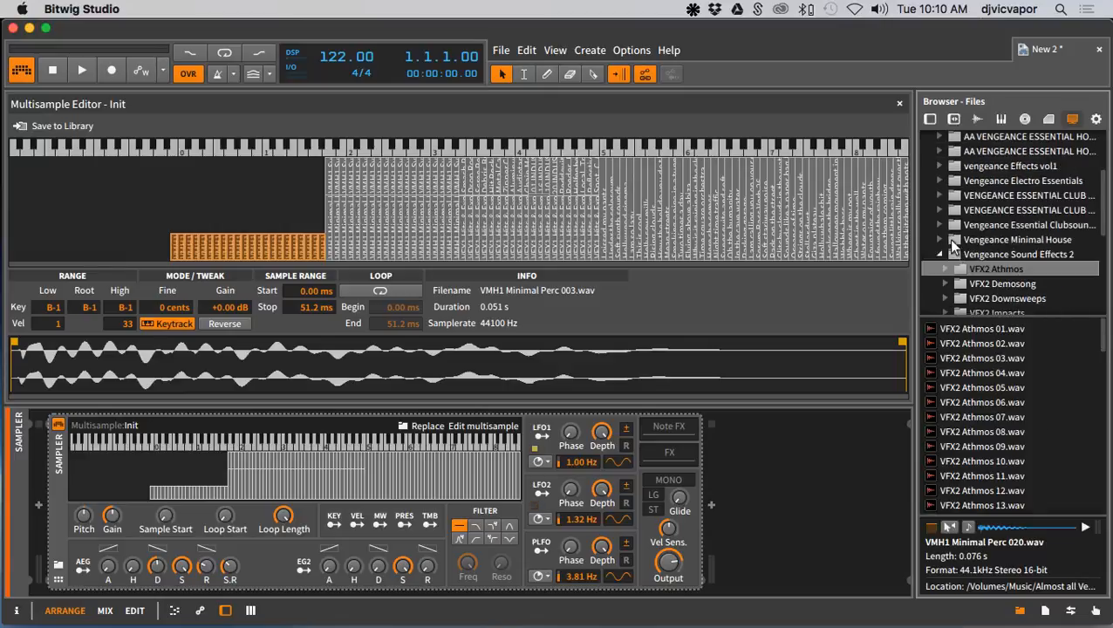
{"action": "scroll", "coordinate": [942, 240], "scroll_direction": "up", "scroll_amount": 1}
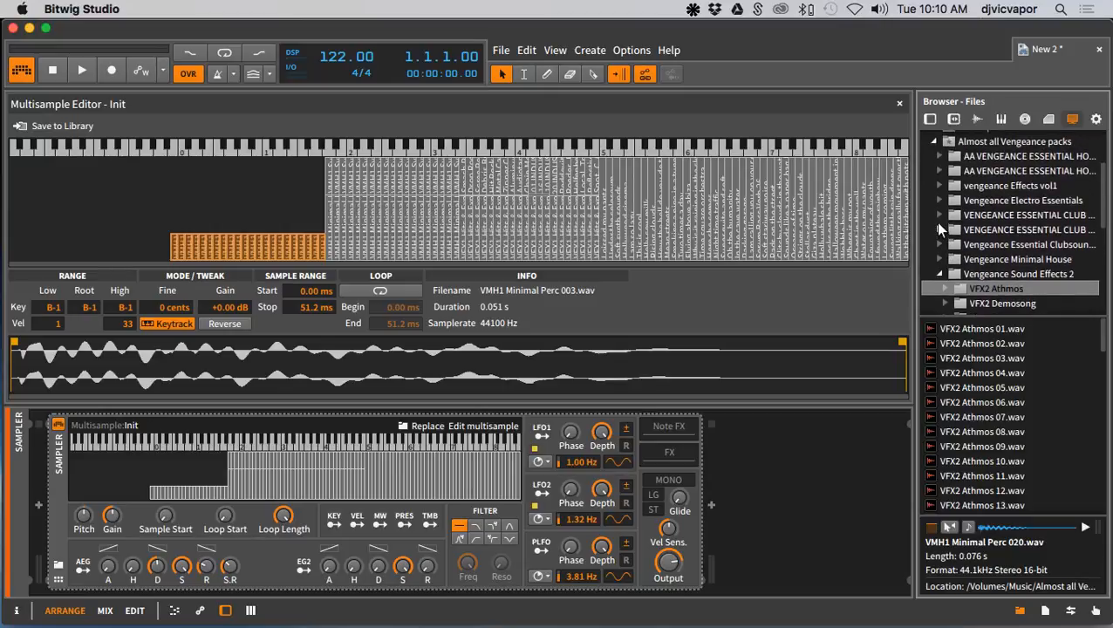
{"action": "left_click", "coordinate": [939, 186]}
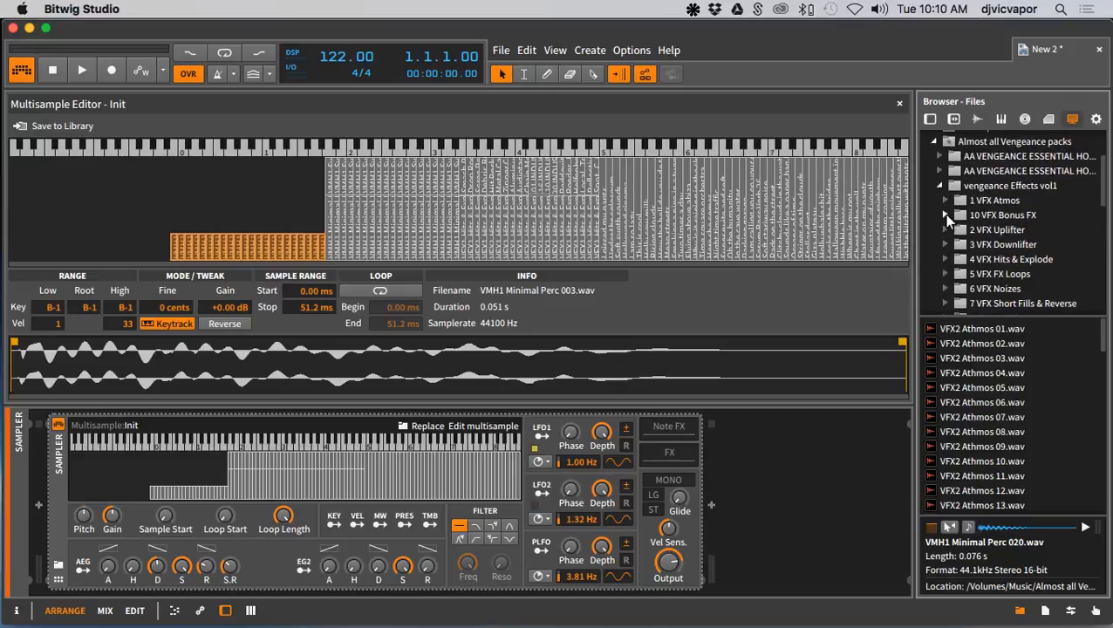
{"action": "scroll", "coordinate": [940, 221], "scroll_direction": "down", "scroll_amount": 2}
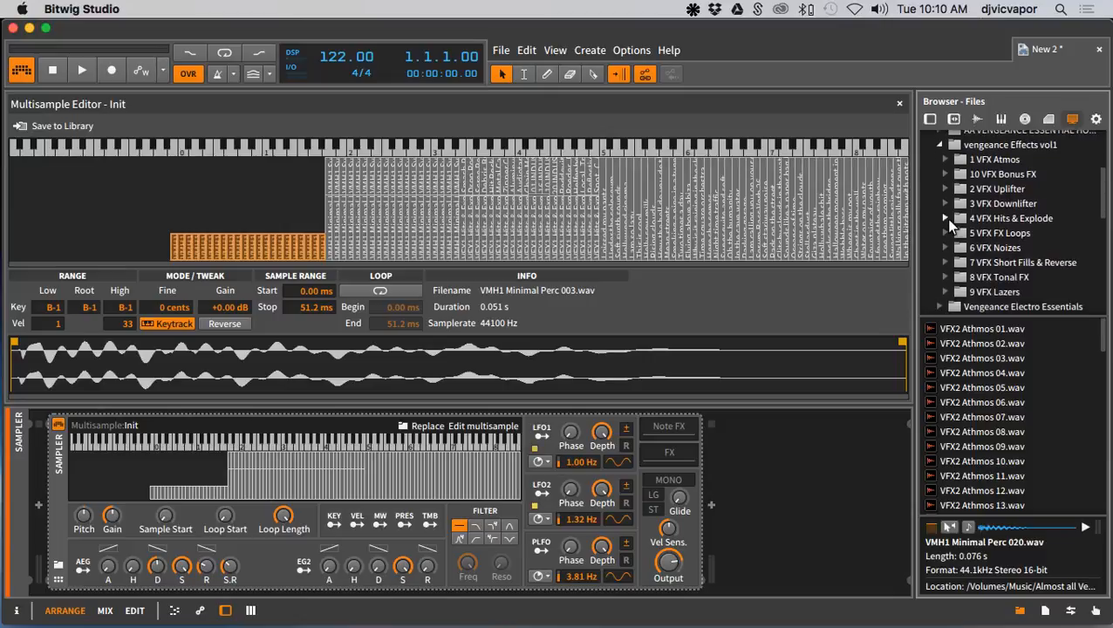
{"action": "scroll", "coordinate": [952, 207], "scroll_direction": "up", "scroll_amount": 3}
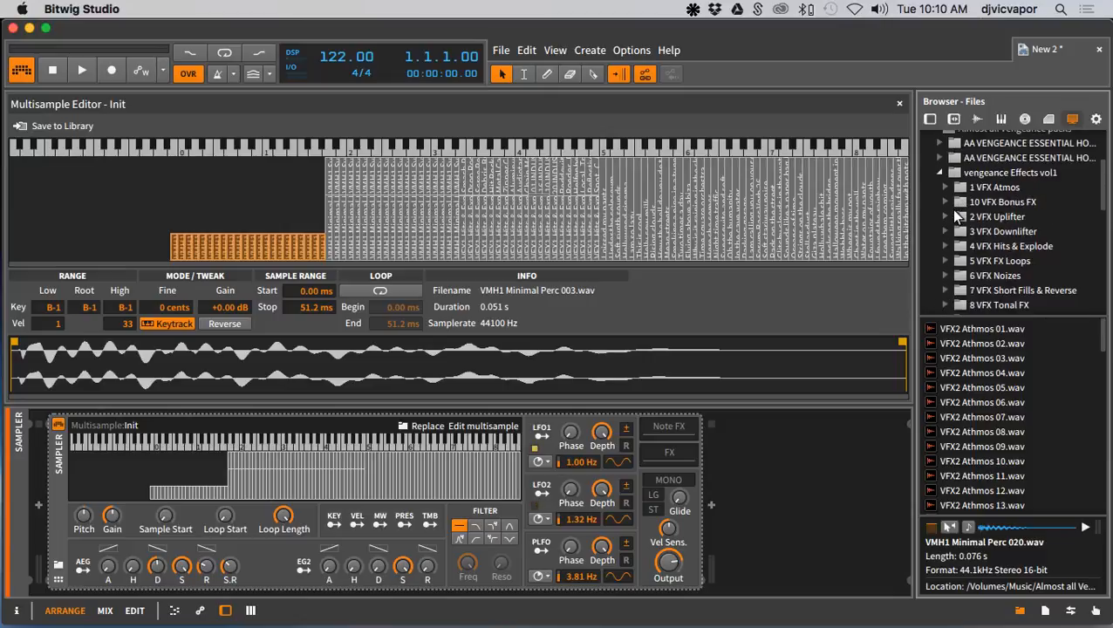
{"action": "left_click", "coordinate": [940, 191]}
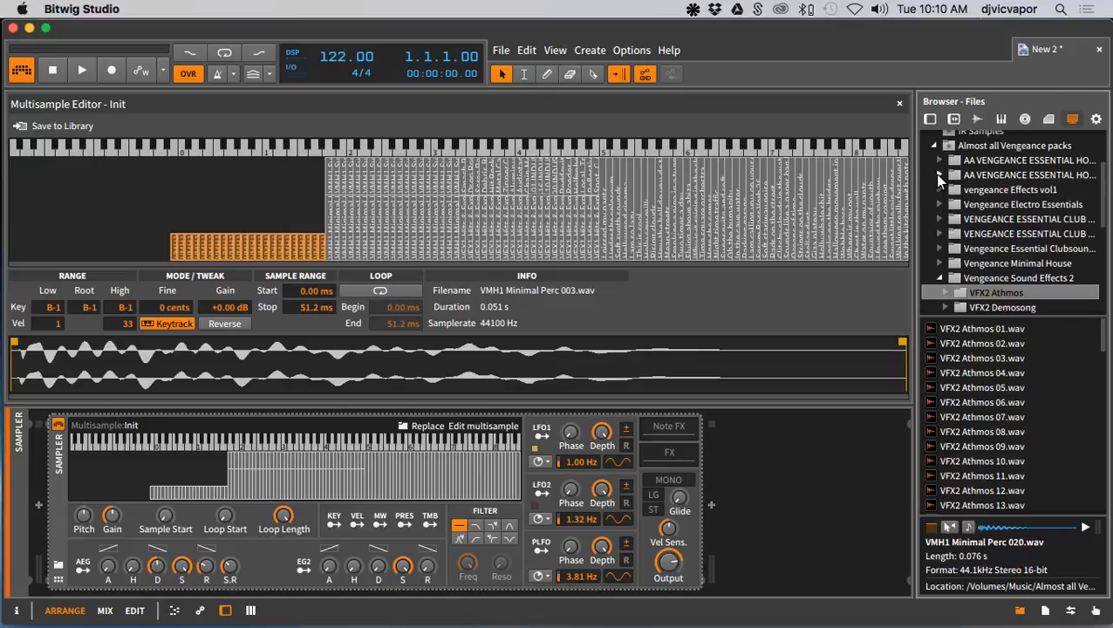
Open the VEH2 Special Sounds folder inside the second AA VENGEANCE ESSENTIAL pack
{"action": "left_click", "coordinate": [937, 174]}
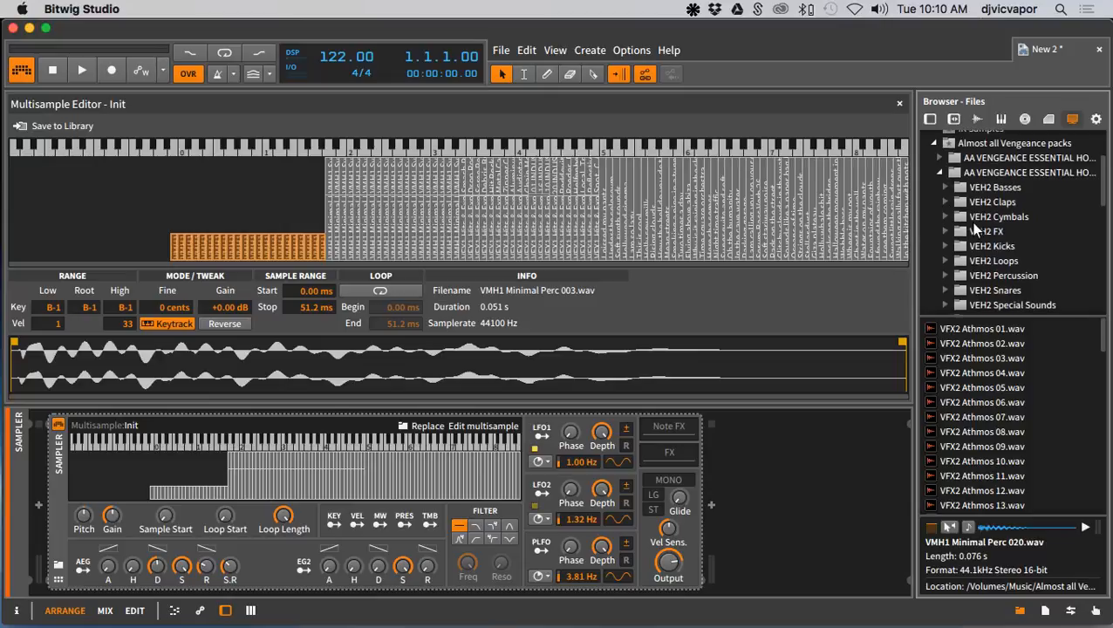
{"action": "scroll", "coordinate": [974, 228], "scroll_direction": "down", "scroll_amount": 3}
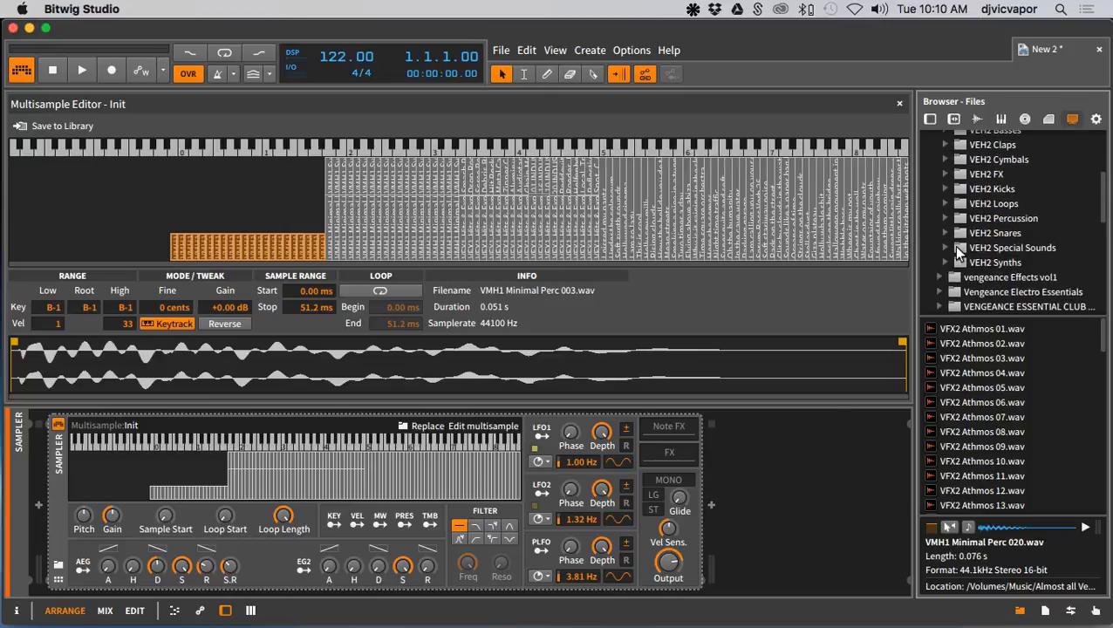
{"action": "left_click", "coordinate": [954, 245]}
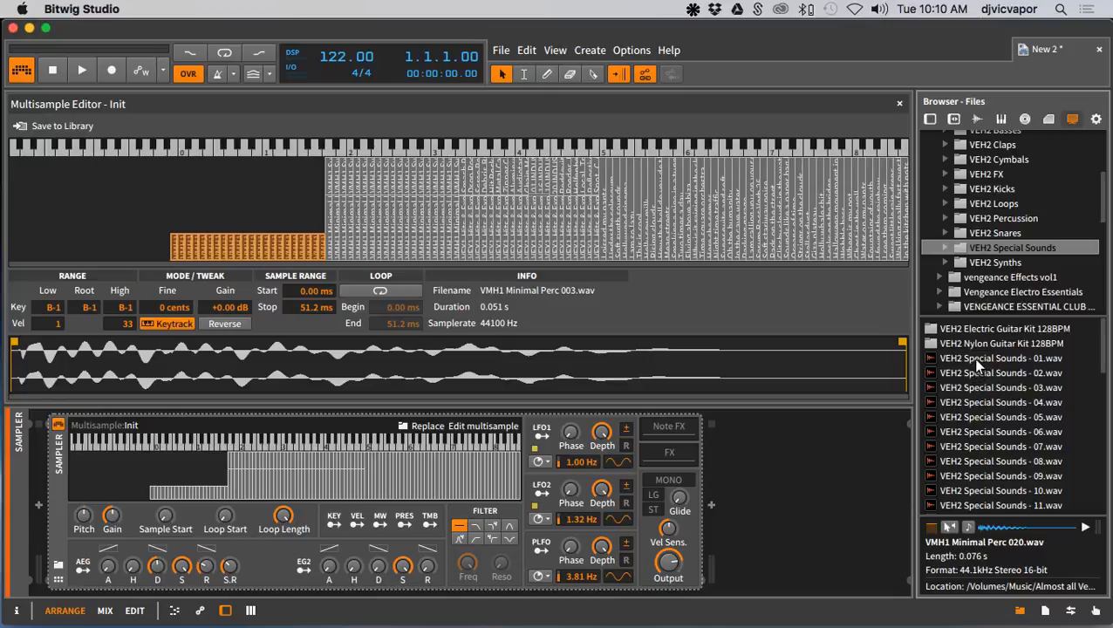
Map VEH2 Special Sounds 01 to 20 one per key from C#0 to G#1
{"action": "left_click", "coordinate": [976, 359]}
{"action": "scroll", "coordinate": [997, 449], "scroll_direction": "down", "scroll_amount": 5}
{"action": "scroll", "coordinate": [994, 446], "scroll_direction": "down", "scroll_amount": 6}
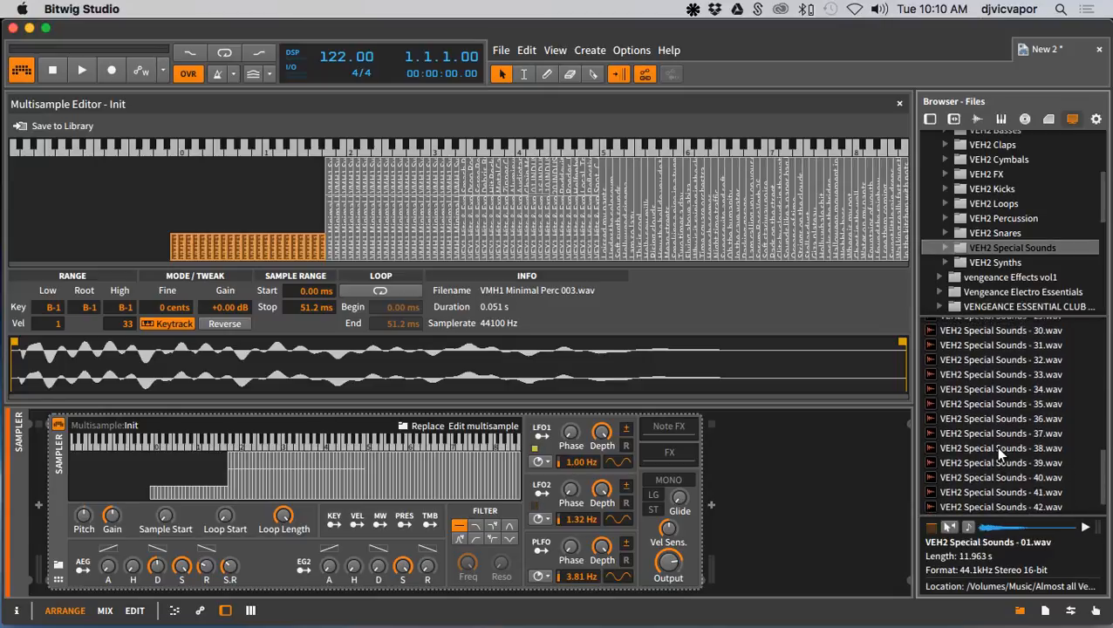
{"action": "scroll", "coordinate": [965, 373], "scroll_direction": "up", "scroll_amount": 6}
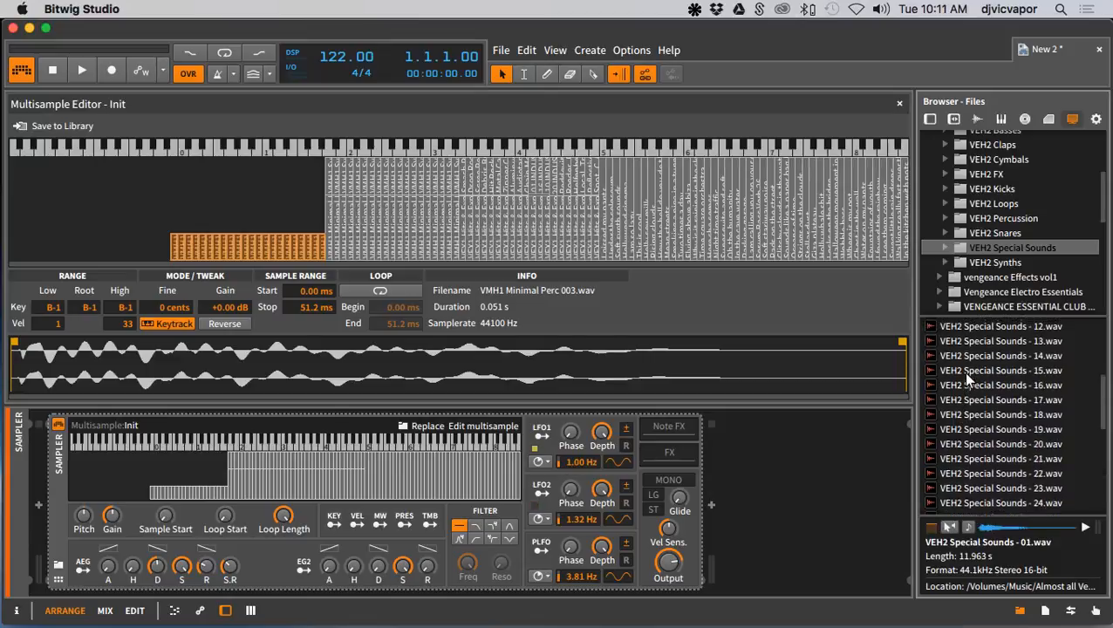
{"action": "scroll", "coordinate": [969, 384], "scroll_direction": "down", "scroll_amount": 1}
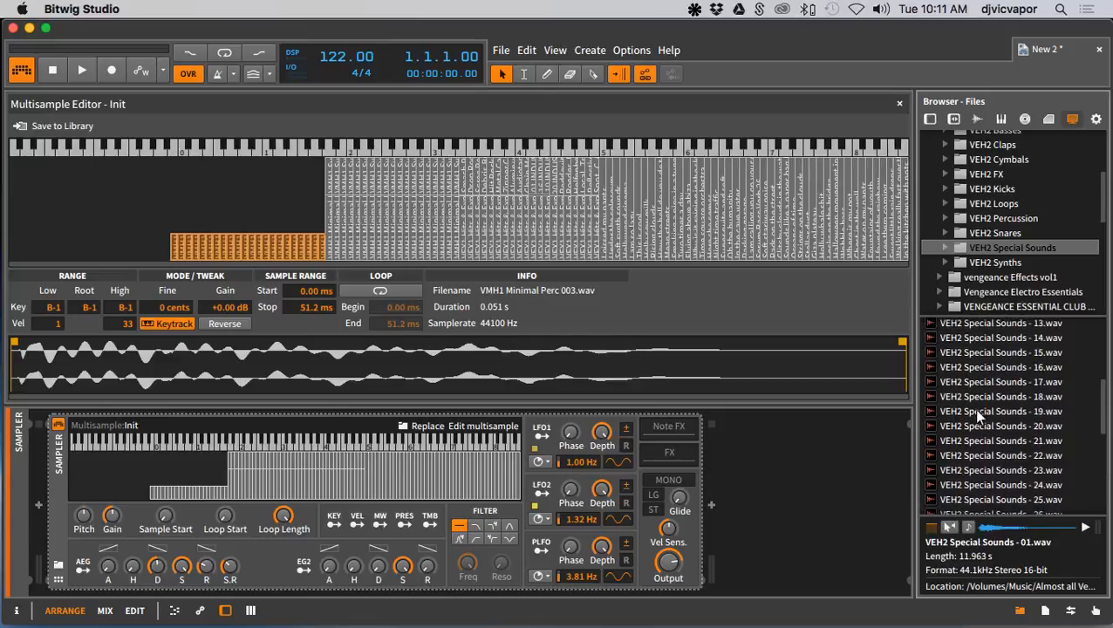
{"action": "left_click", "coordinate": [976, 426], "text": "shift"}
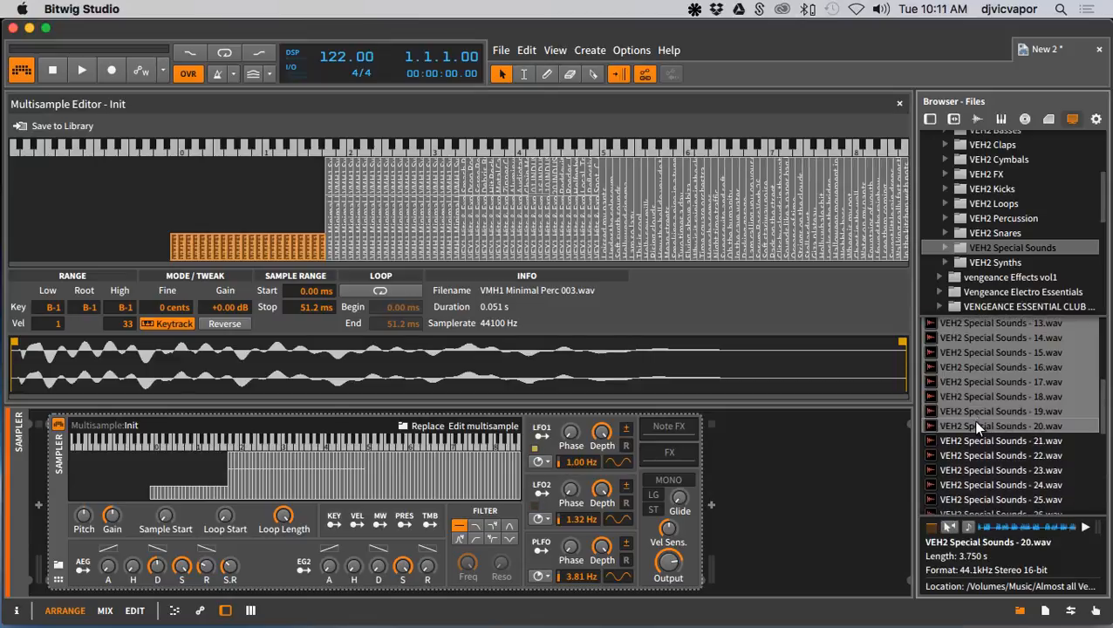
{"action": "left_click_drag", "start_coordinate": [975, 378], "coordinate": [186, 160]}
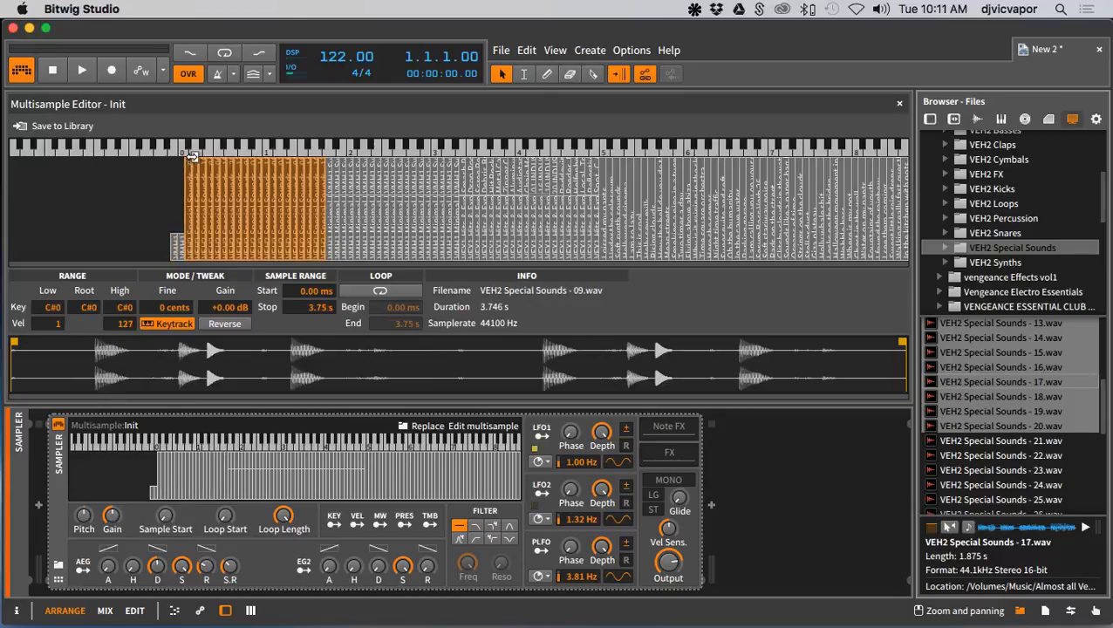
Set the VEH2 Special Sounds zones' velocity range to 101–127 and delete the Minimal Perc zones on B-1 and C0
{"action": "left_click_drag", "start_coordinate": [234, 259], "coordinate": [257, 175]}
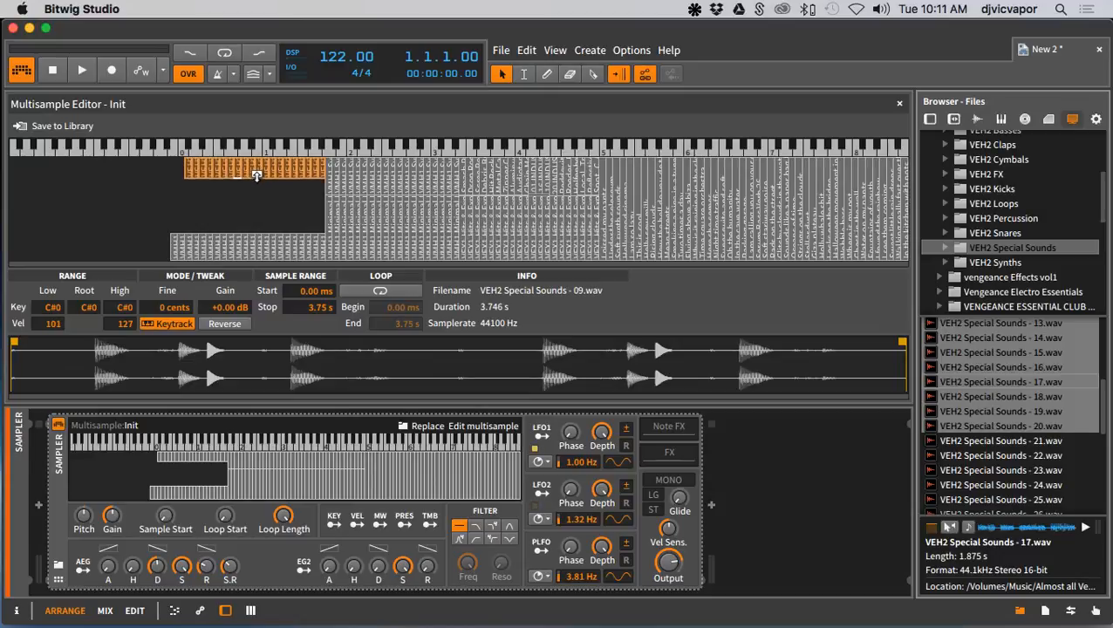
{"action": "left_click", "coordinate": [175, 244]}
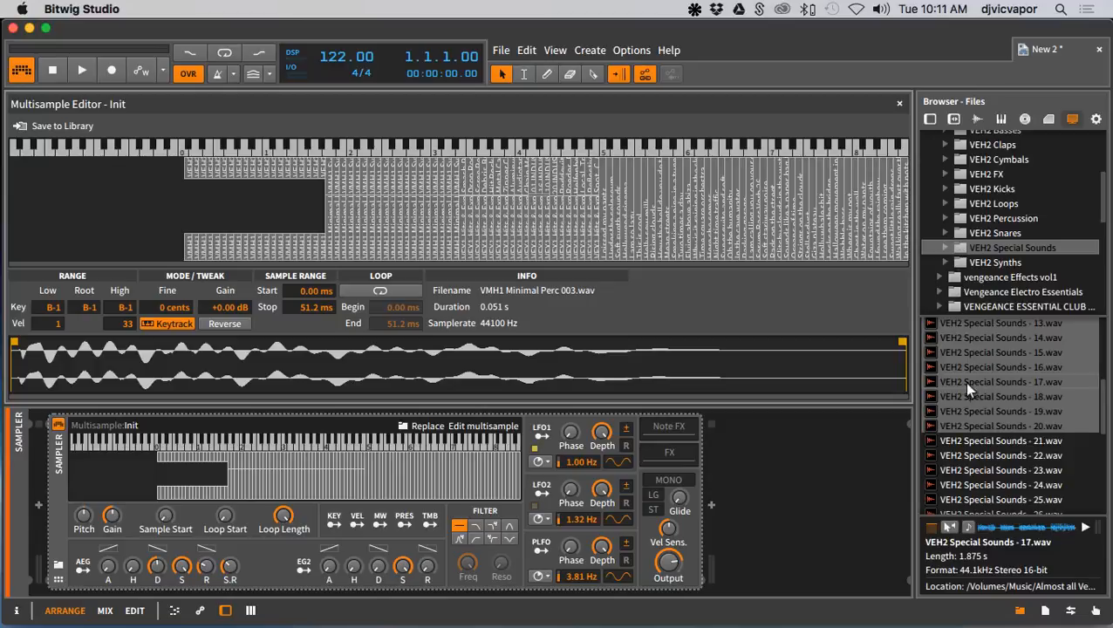
Map VEH2 Basses 01 to 20 one per key from C#0 to G#1 and limit their velocity range to 35–99
{"action": "scroll", "coordinate": [950, 299], "scroll_direction": "up", "scroll_amount": 3}
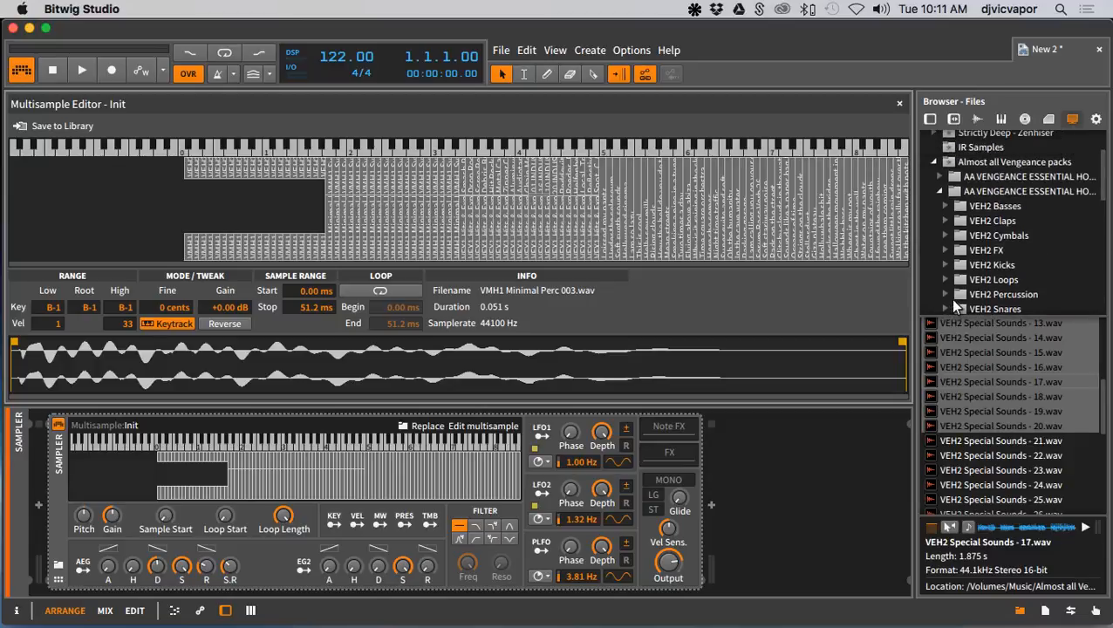
{"action": "left_click", "coordinate": [955, 205]}
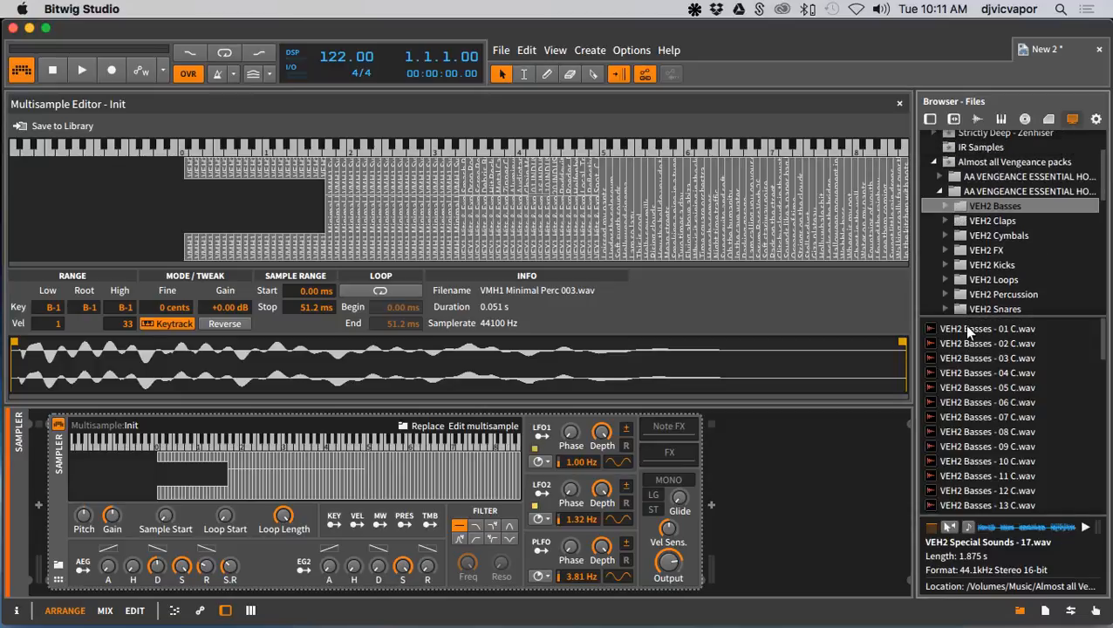
{"action": "left_click", "coordinate": [962, 329]}
{"action": "scroll", "coordinate": [969, 489], "scroll_direction": "down", "scroll_amount": 5}
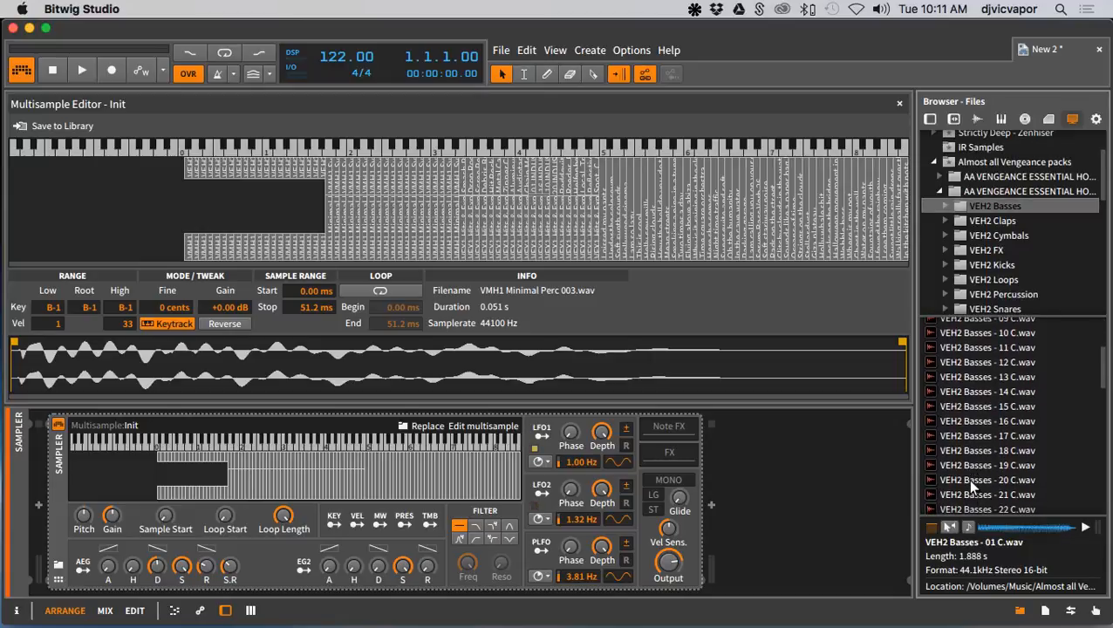
{"action": "left_click", "coordinate": [972, 481], "text": "shift"}
{"action": "left_click_drag", "start_coordinate": [971, 392], "coordinate": [212, 183]}
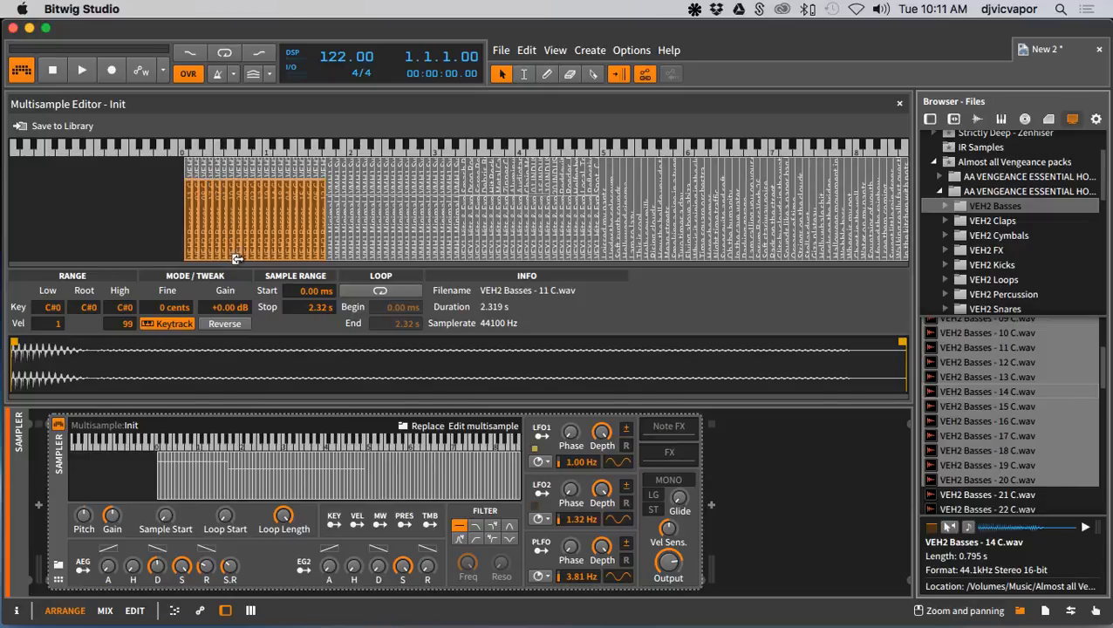
{"action": "left_click_drag", "start_coordinate": [237, 252], "coordinate": [238, 224]}
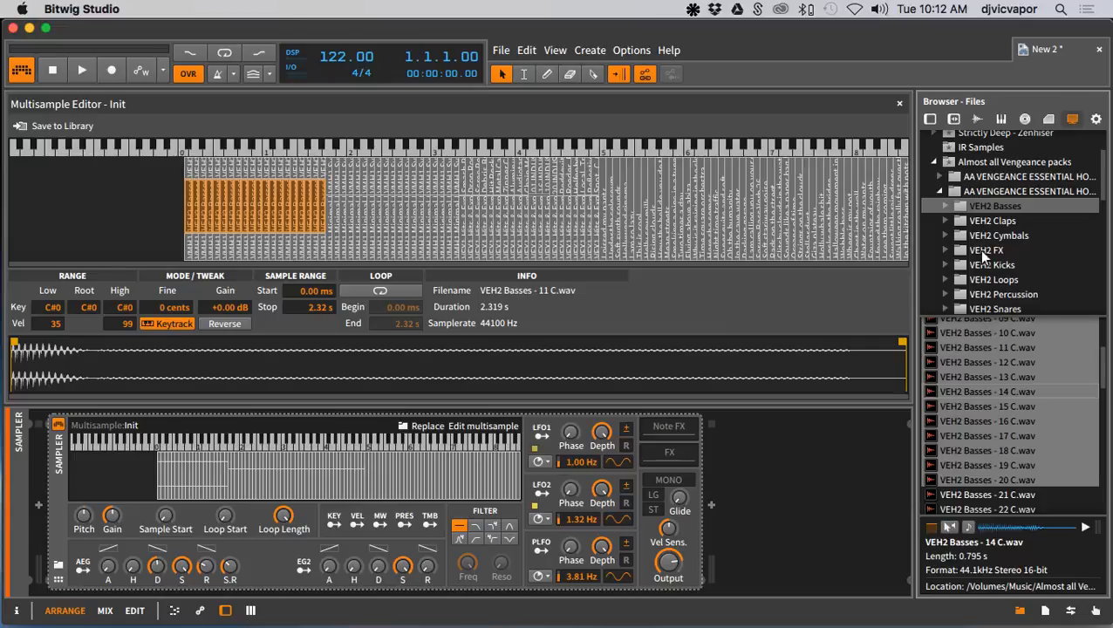
Expand Vengeance Electro Essentials and open its VEE Percussion Instruments folder
{"action": "scroll", "coordinate": [984, 251], "scroll_direction": "down", "scroll_amount": 2}
{"action": "scroll", "coordinate": [984, 253], "scroll_direction": "down", "scroll_amount": 1}
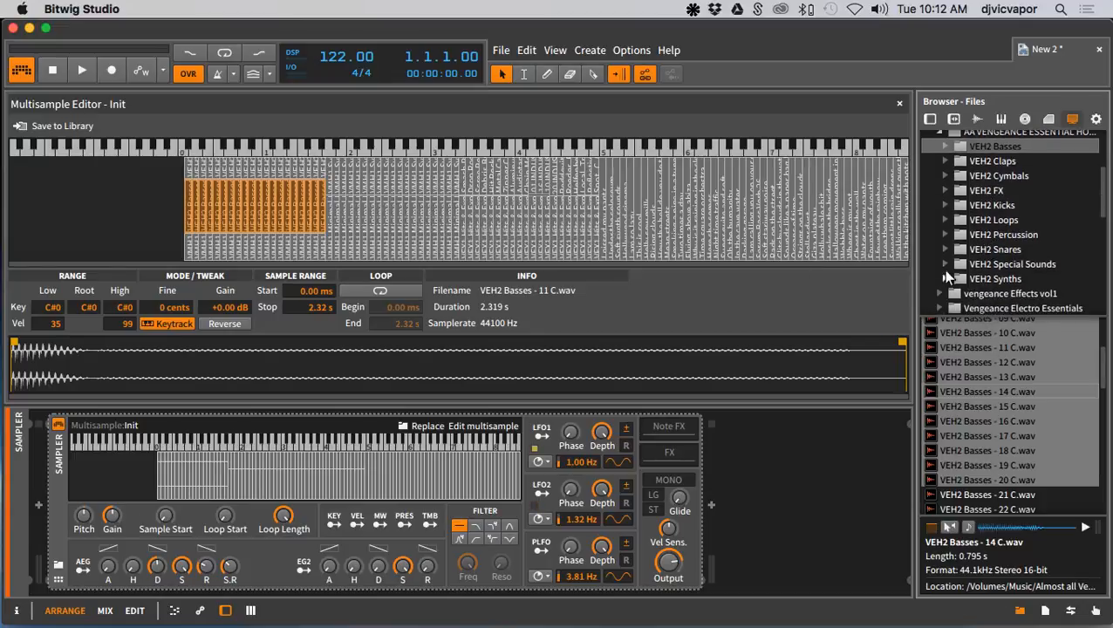
{"action": "scroll", "coordinate": [950, 274], "scroll_direction": "down", "scroll_amount": 1}
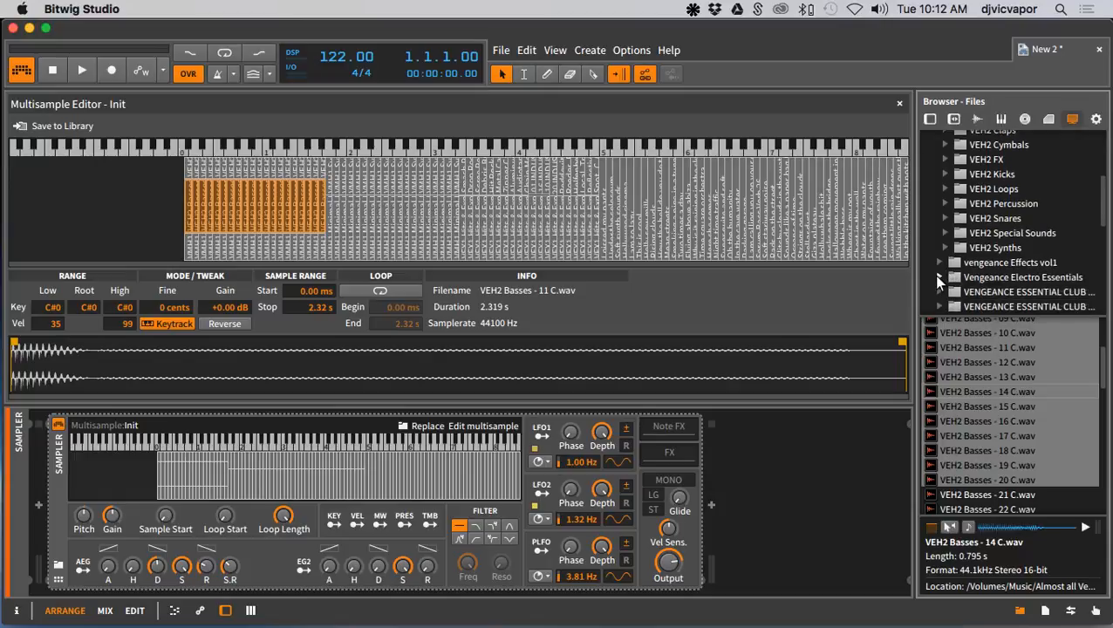
{"action": "left_click", "coordinate": [956, 277]}
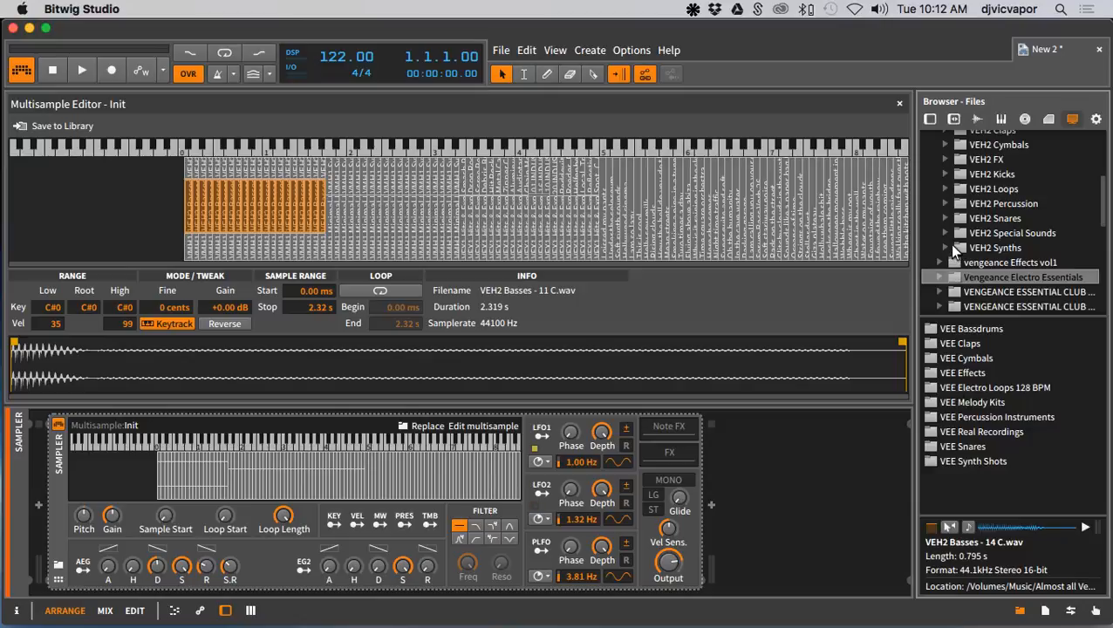
{"action": "scroll", "coordinate": [954, 249], "scroll_direction": "up", "scroll_amount": 1}
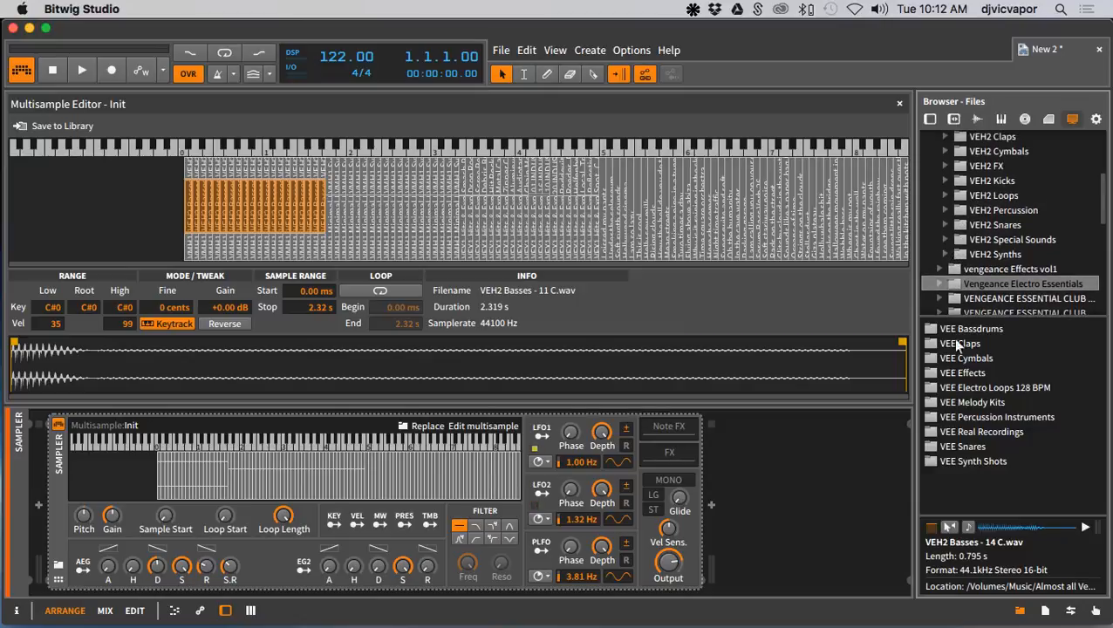
{"action": "left_click", "coordinate": [935, 419]}
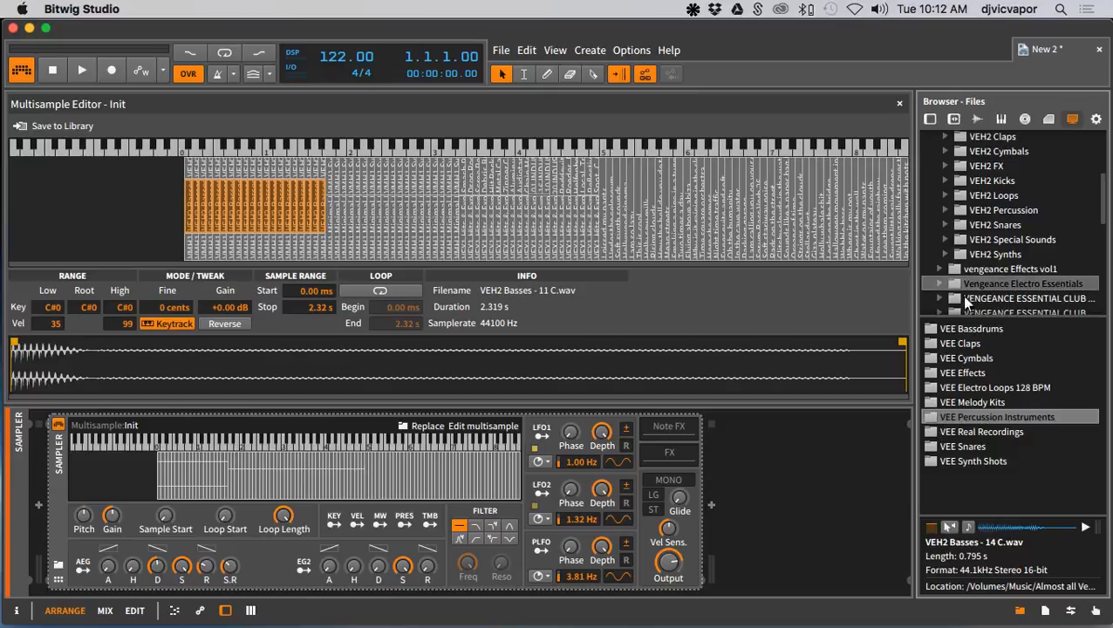
{"action": "left_click", "coordinate": [940, 283]}
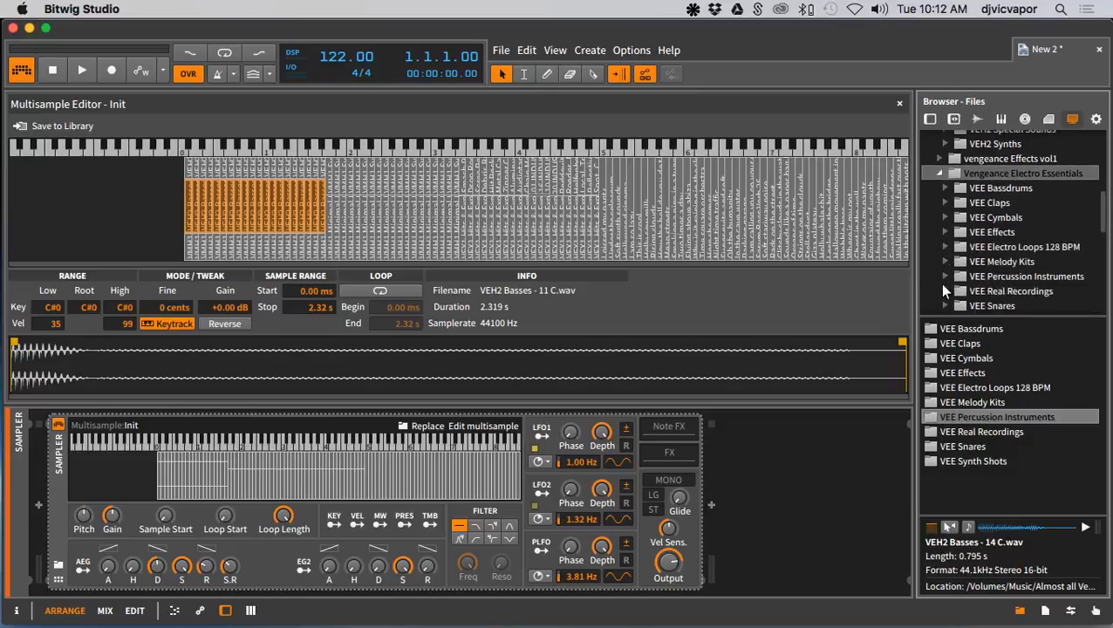
{"action": "left_click", "coordinate": [964, 262]}
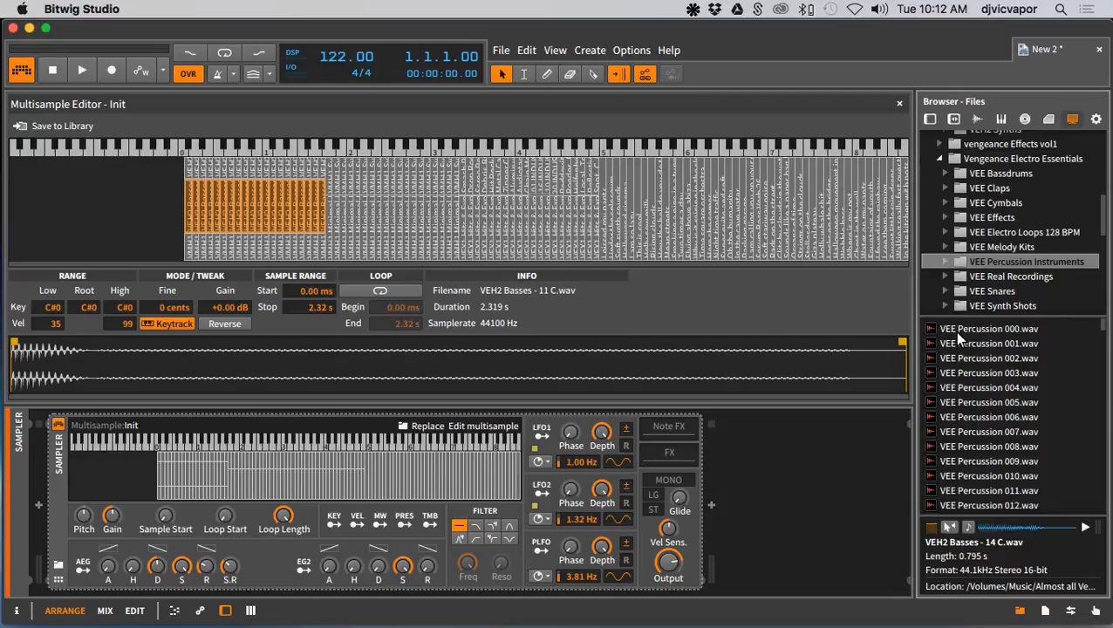
Try to map VEE Percussion 000 to 035 one per key upward from C-2
{"action": "left_click", "coordinate": [955, 332]}
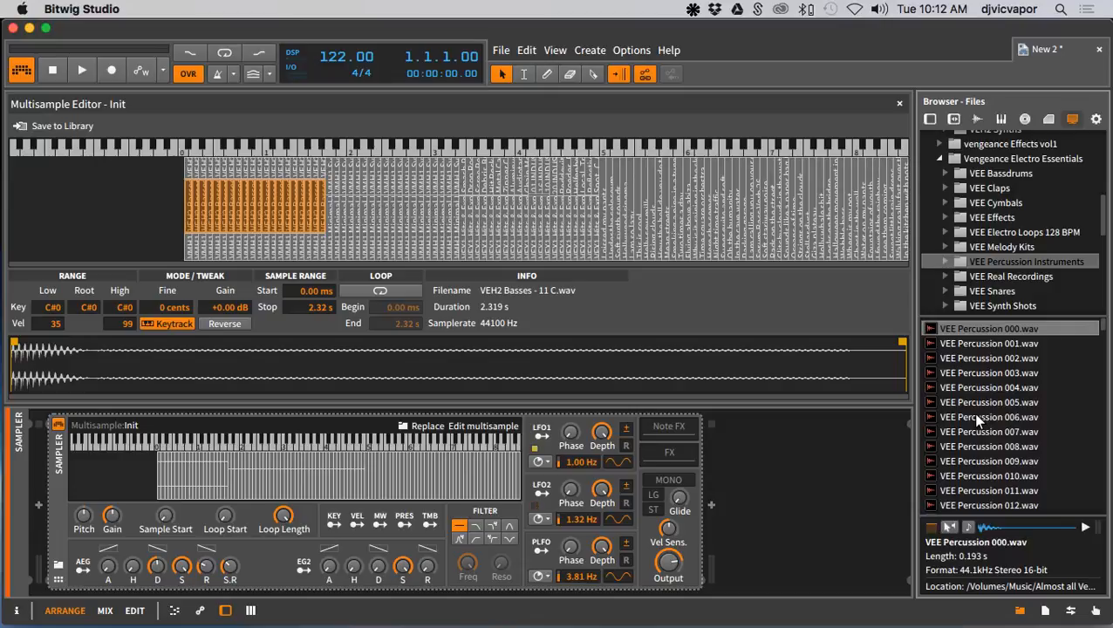
{"action": "scroll", "coordinate": [977, 418], "scroll_direction": "down", "scroll_amount": 12}
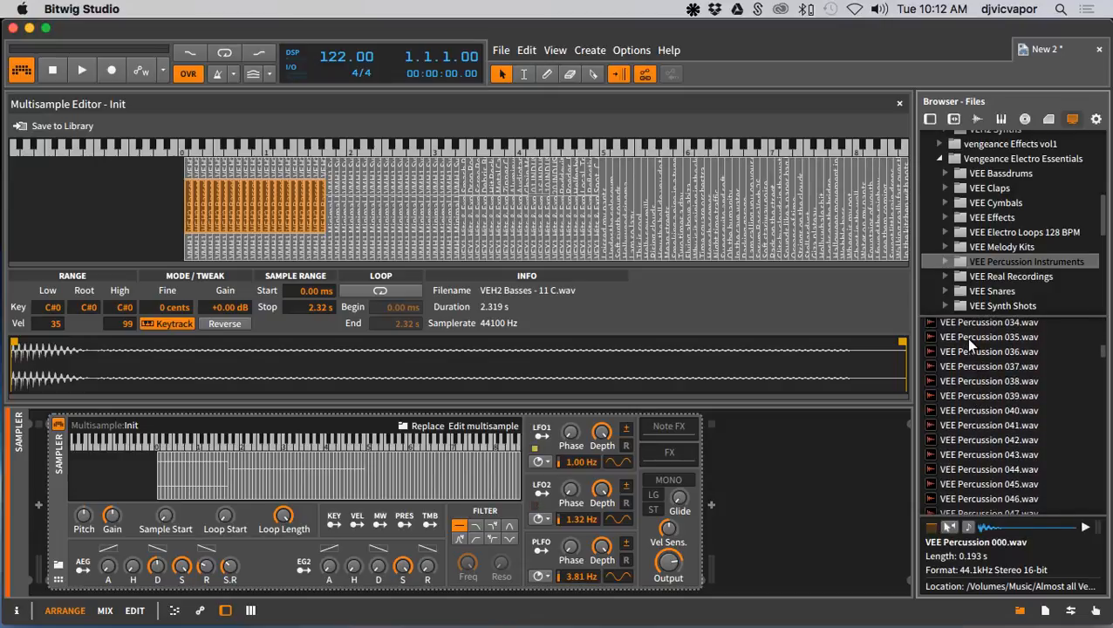
{"action": "left_click", "coordinate": [966, 338]}
{"action": "left_click", "coordinate": [989, 323], "text": "shift"}
{"action": "left_click_drag", "start_coordinate": [989, 328], "coordinate": [12, 185]}
Delete the VEE Percussion zones on the lowest keys from C-2 to A#-2
{"action": "left_click", "coordinate": [273, 168]}
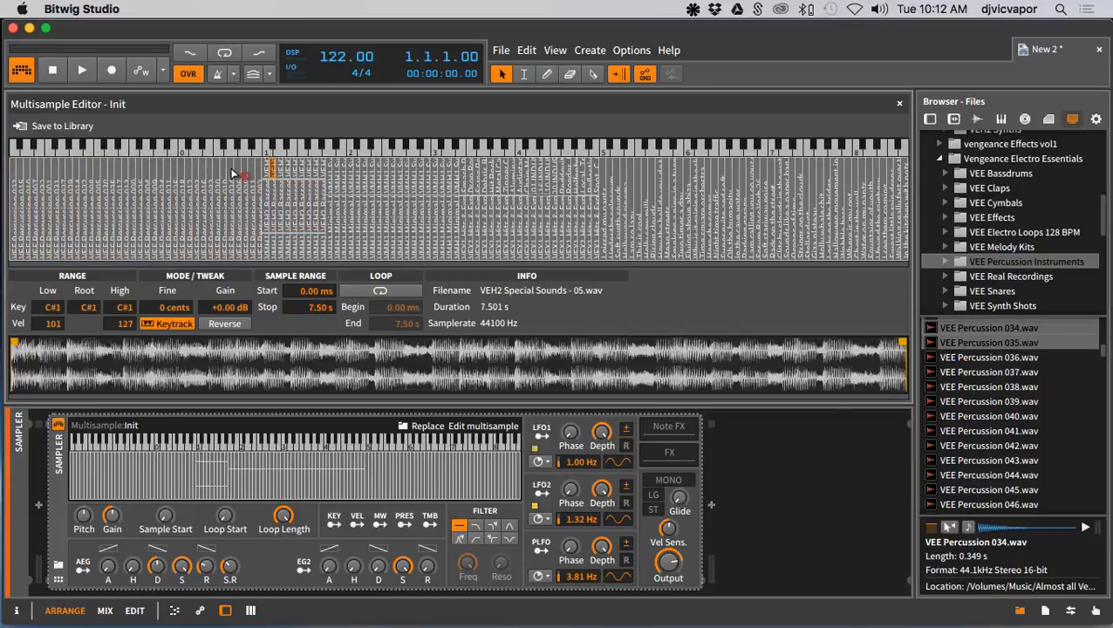
{"action": "left_click", "coordinate": [265, 169]}
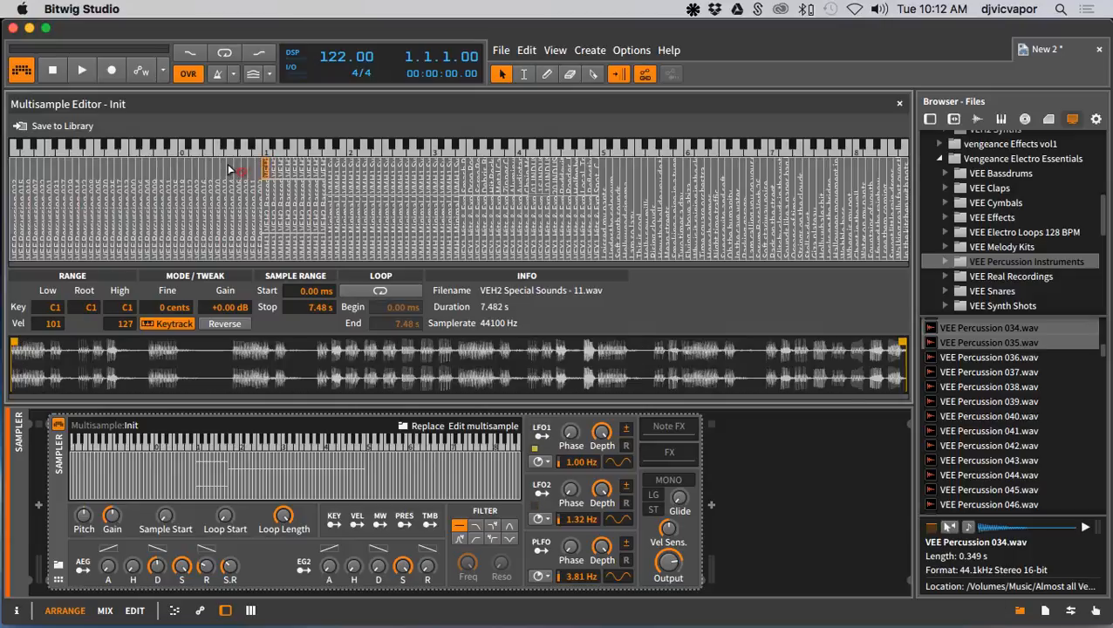
{"action": "left_click", "coordinate": [13, 175]}
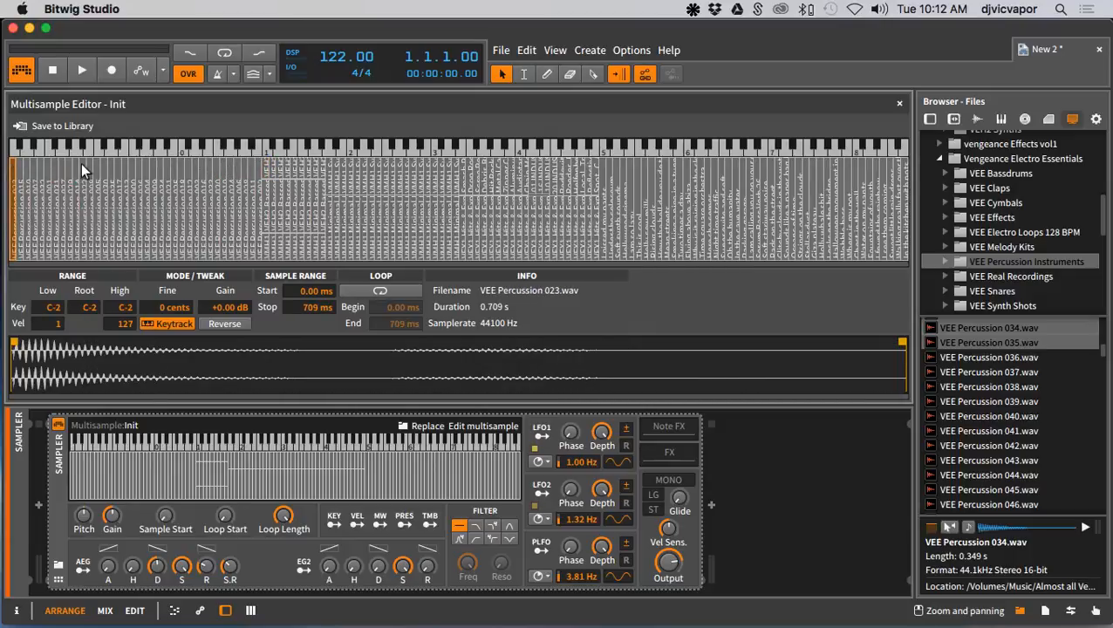
{"action": "left_click_drag", "start_coordinate": [13, 175], "coordinate": [85, 173]}
{"action": "key", "text": "Delete"}
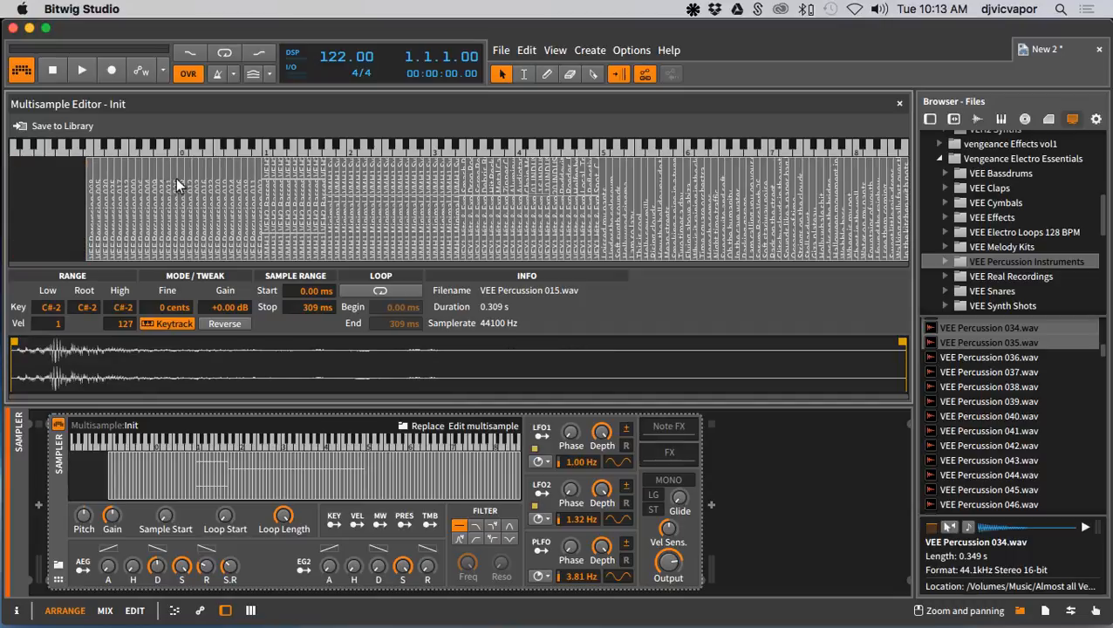
Try to shift the remaining VEE Percussion zones down so that they start at C-2
{"action": "left_click_drag", "start_coordinate": [73, 171], "coordinate": [266, 178]}
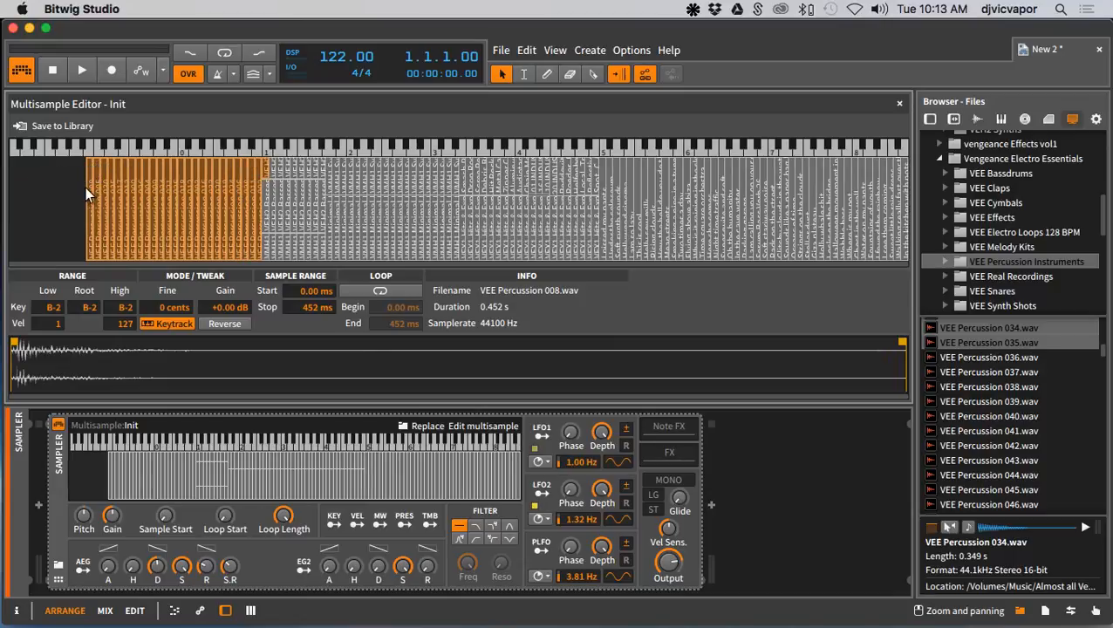
{"action": "left_click_drag", "start_coordinate": [89, 187], "coordinate": [7, 184]}
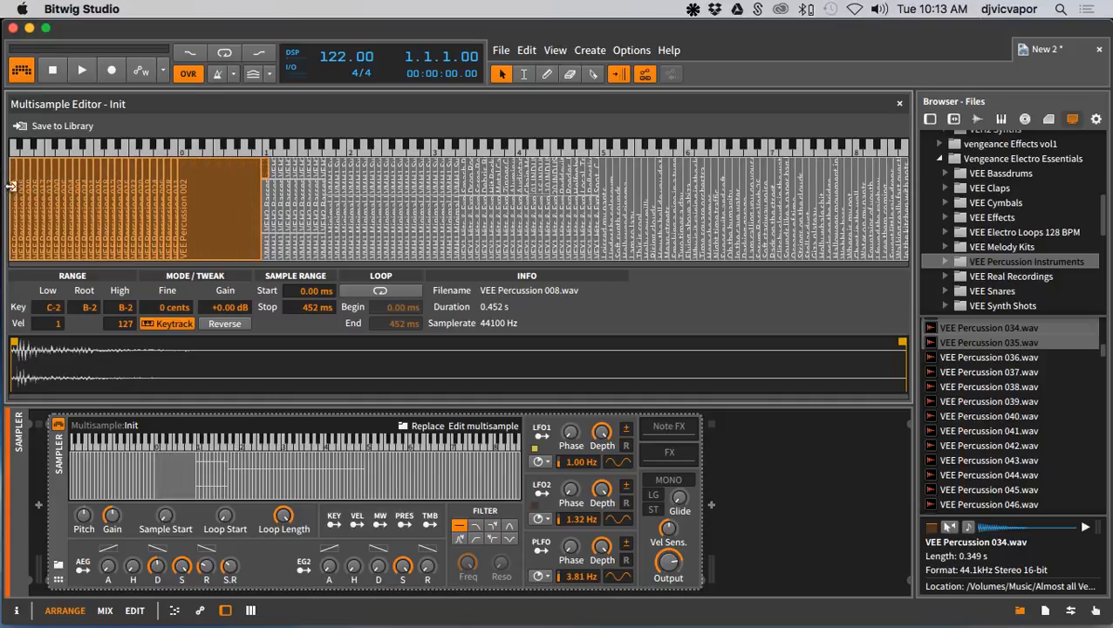
{"action": "left_click_drag", "start_coordinate": [265, 187], "coordinate": [156, 205]}
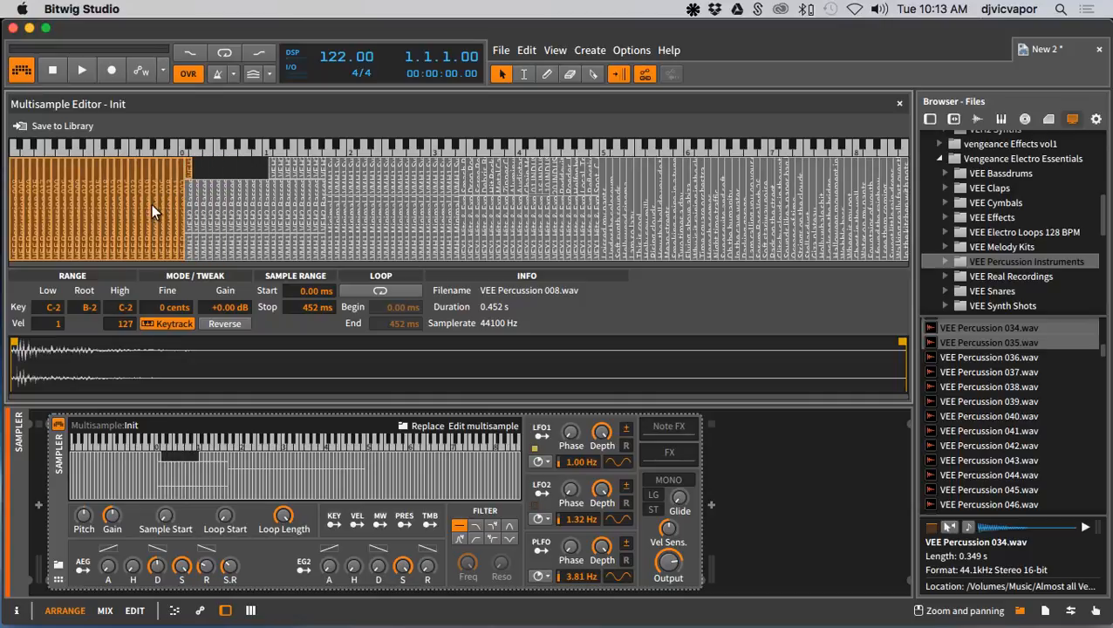
Undo the zone shifting, the deletion and the whole VEE Percussion mapping, then clear the zone selection
{"action": "key", "text": "super+z"}
{"action": "key", "text": "super+z"}
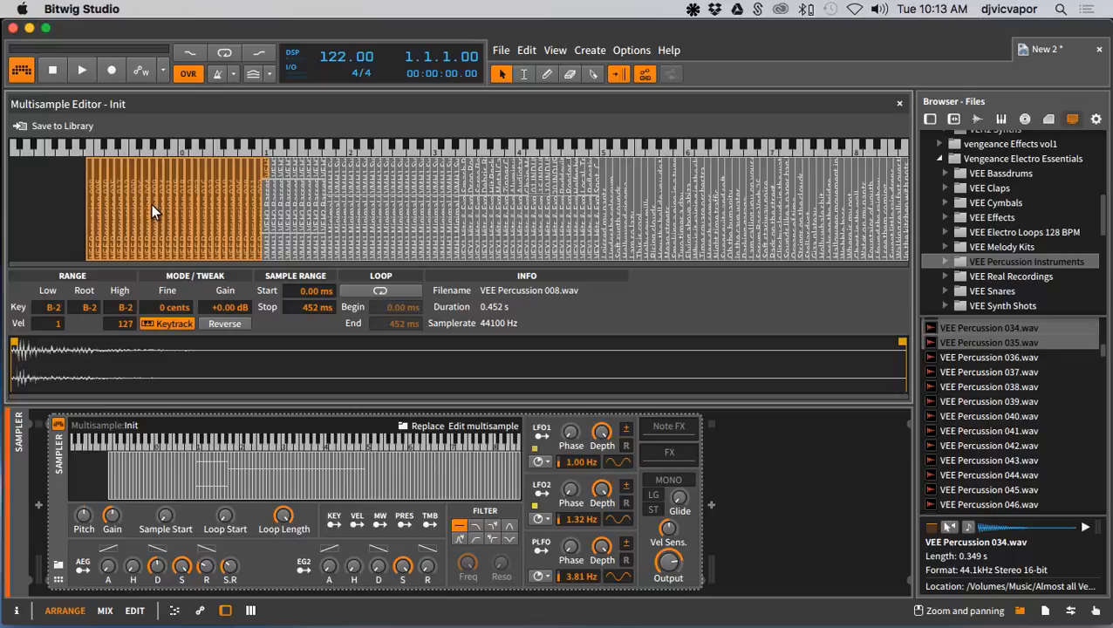
{"action": "key", "text": "super+z"}
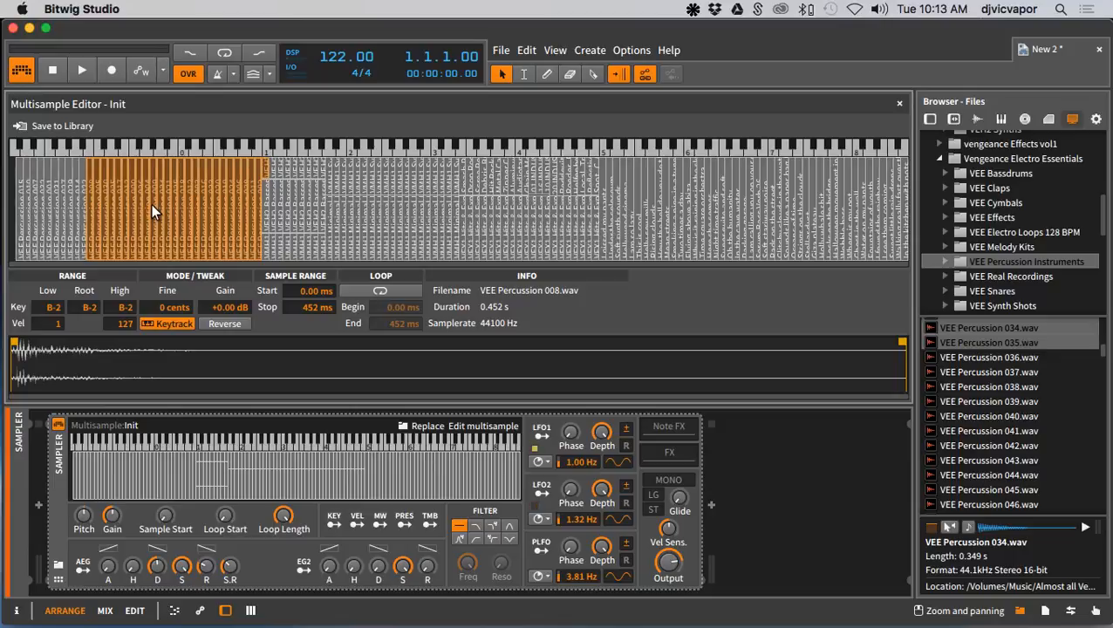
{"action": "key", "text": "super+z"}
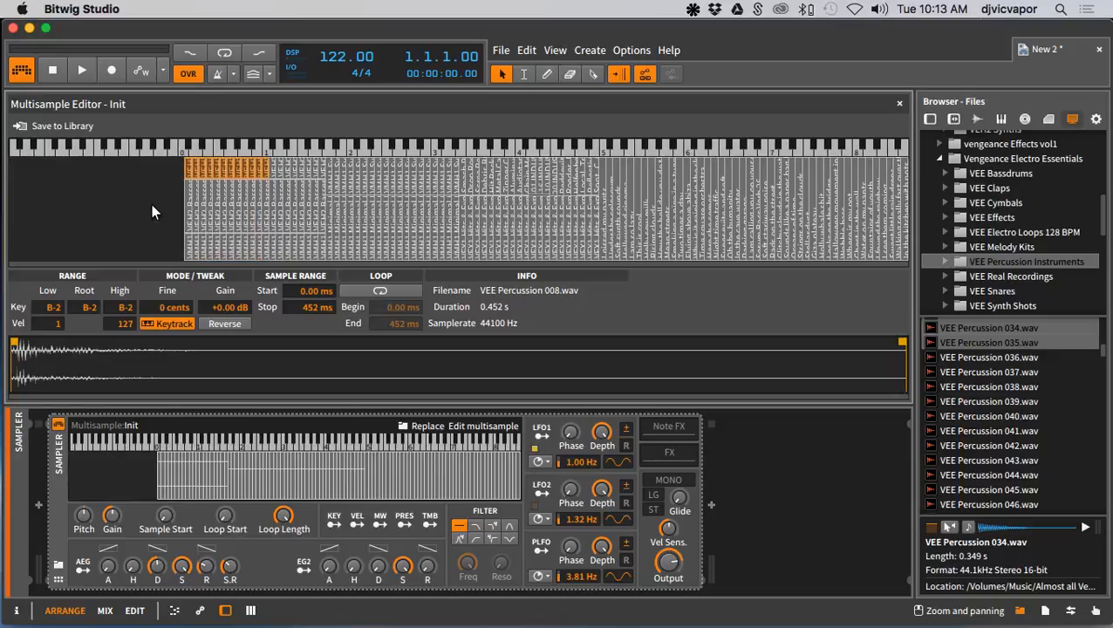
{"action": "left_click", "coordinate": [152, 212]}
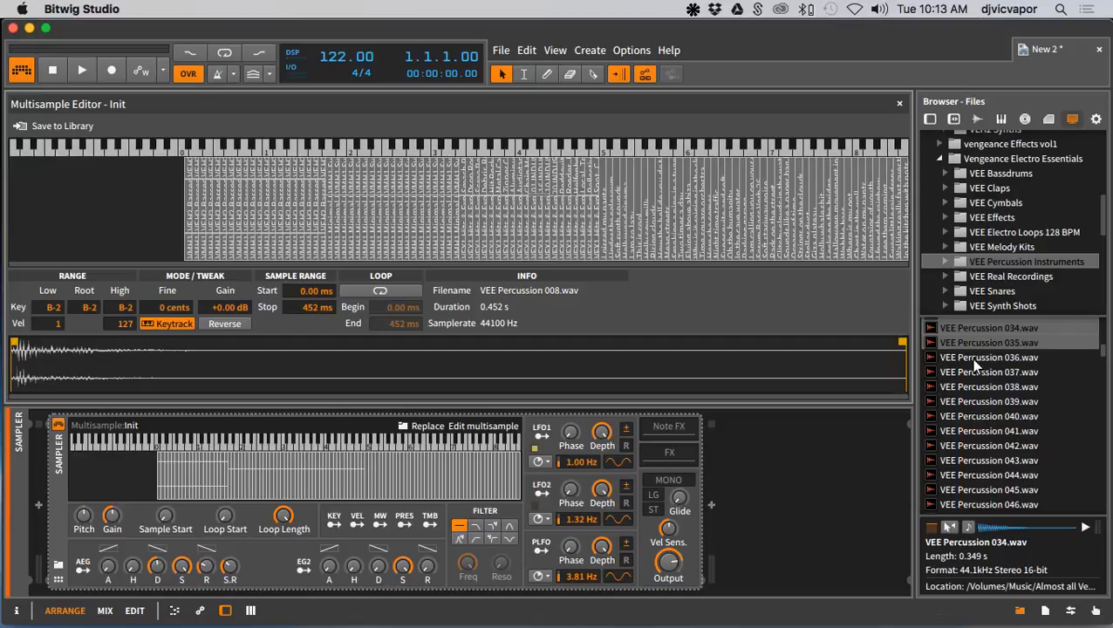
Map VEE Percussion 000 to 023 one per key from C#-2 to C0
{"action": "scroll", "coordinate": [972, 359], "scroll_direction": "up", "scroll_amount": 3}
{"action": "scroll", "coordinate": [971, 359], "scroll_direction": "up", "scroll_amount": 3}
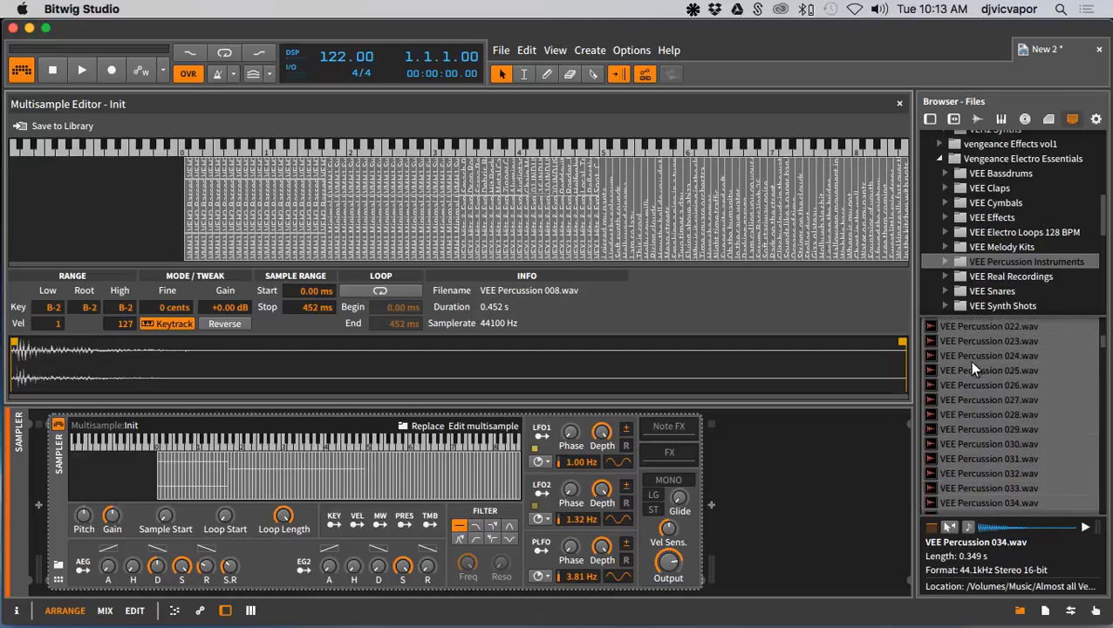
{"action": "left_click", "coordinate": [970, 344]}
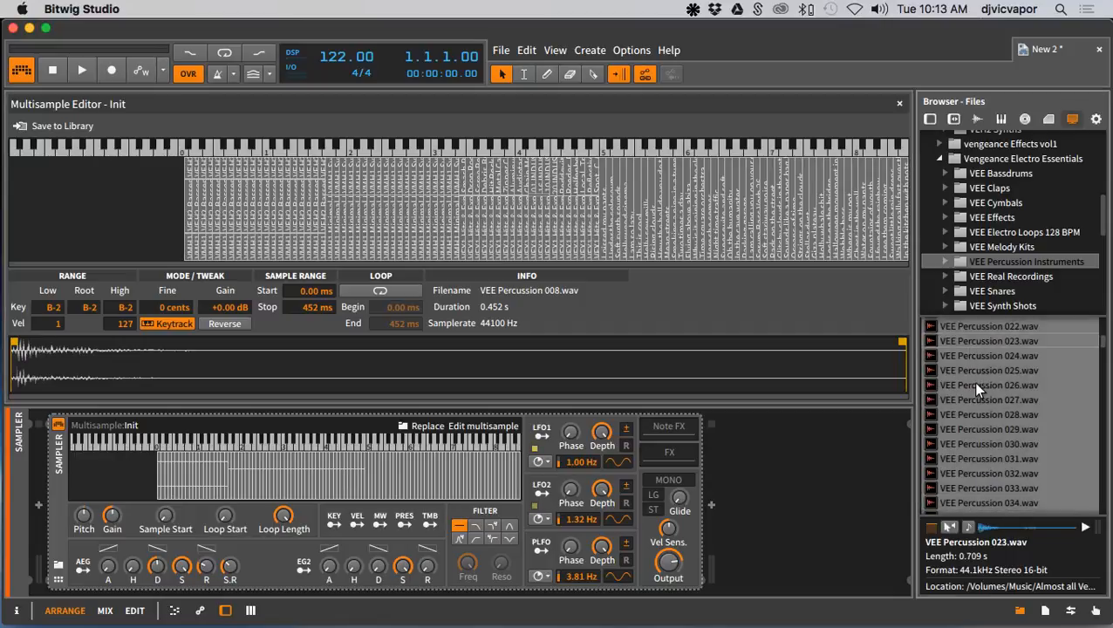
{"action": "scroll", "coordinate": [969, 396], "scroll_direction": "up", "scroll_amount": 5}
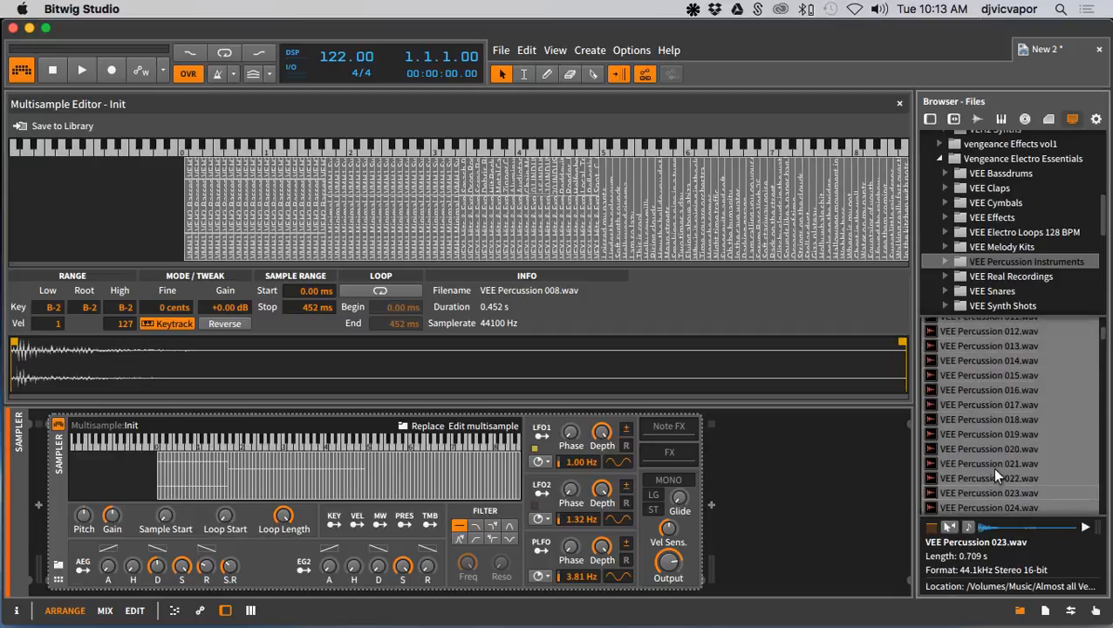
{"action": "scroll", "coordinate": [962, 414], "scroll_direction": "up", "scroll_amount": 6}
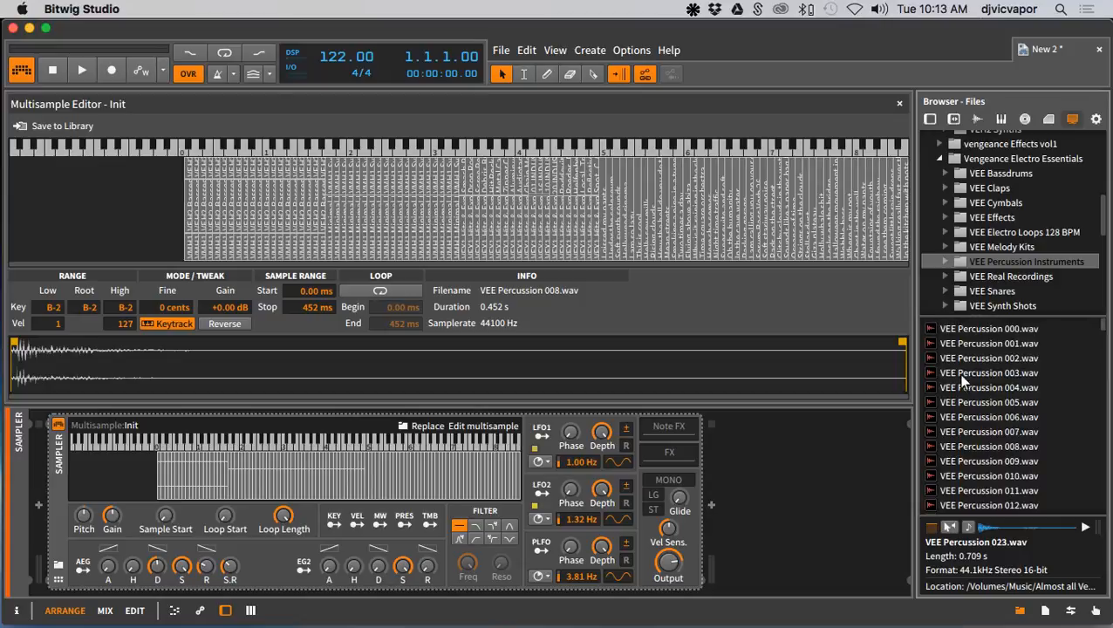
{"action": "left_click", "coordinate": [959, 329]}
{"action": "key", "text": "super+a"}
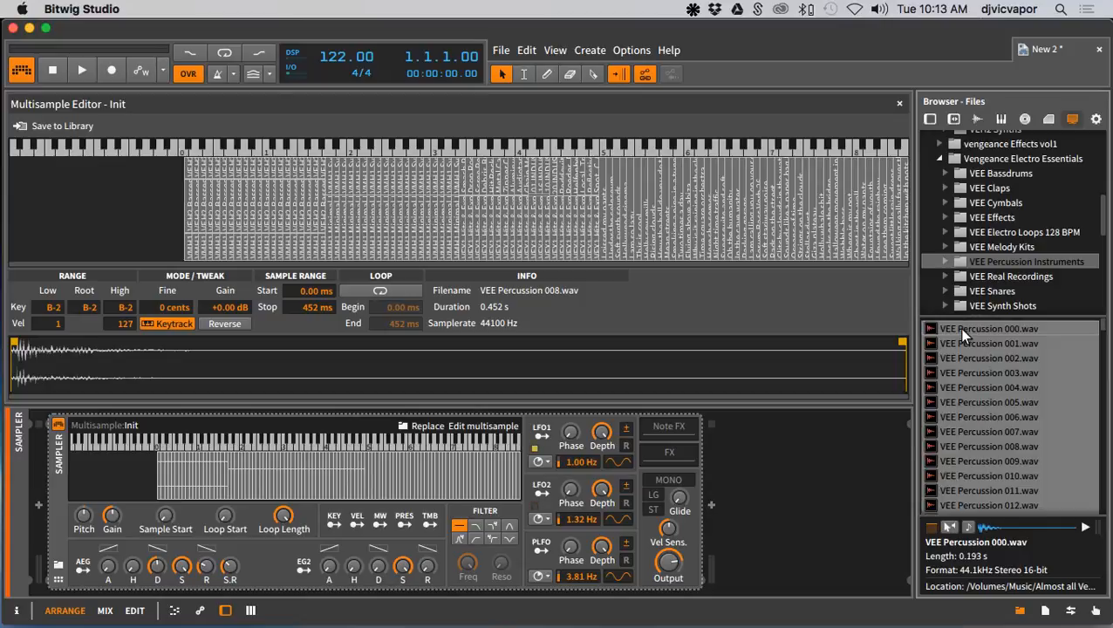
{"action": "left_click_drag", "start_coordinate": [317, 299], "coordinate": [19, 169]}
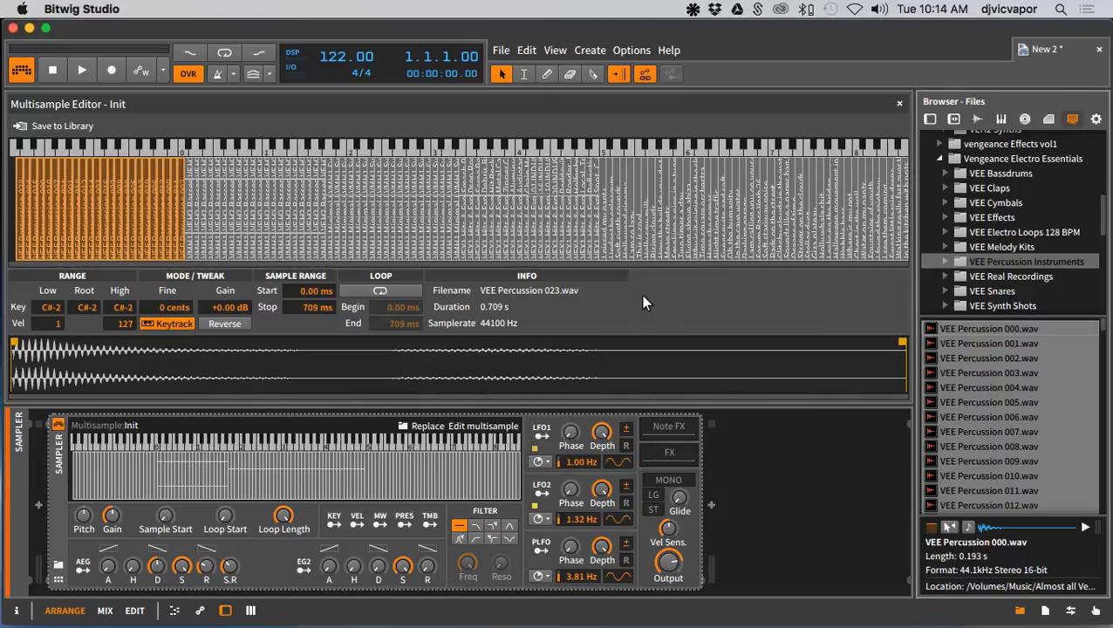
Hide the file browser and select the VEH2 Basses - 02 C zone on D0
{"action": "left_click", "coordinate": [1021, 613]}
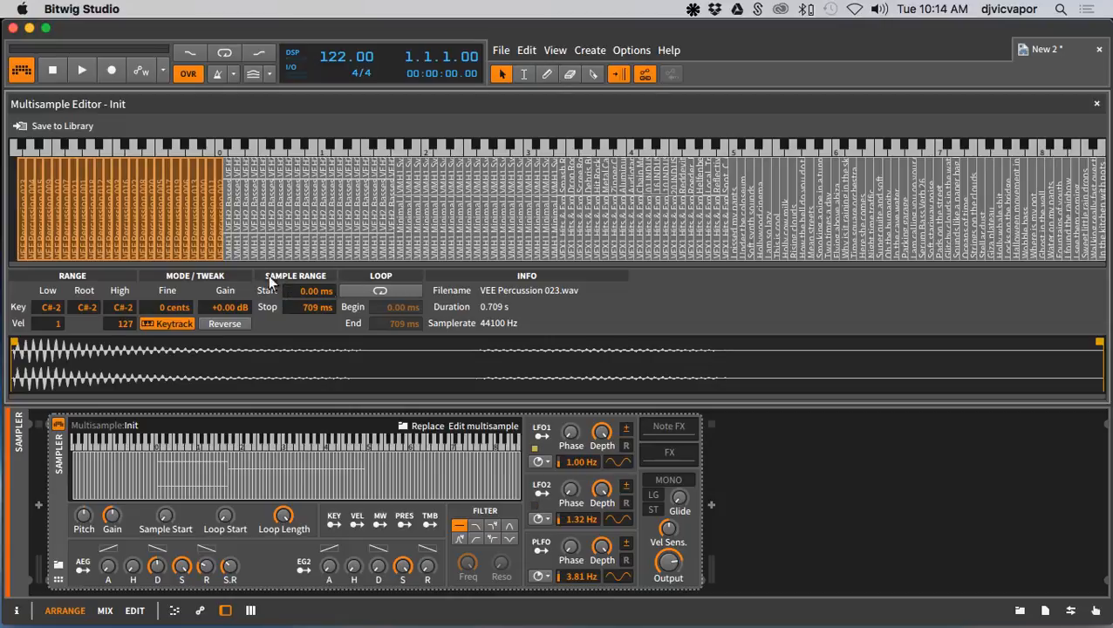
{"action": "left_click", "coordinate": [233, 193]}
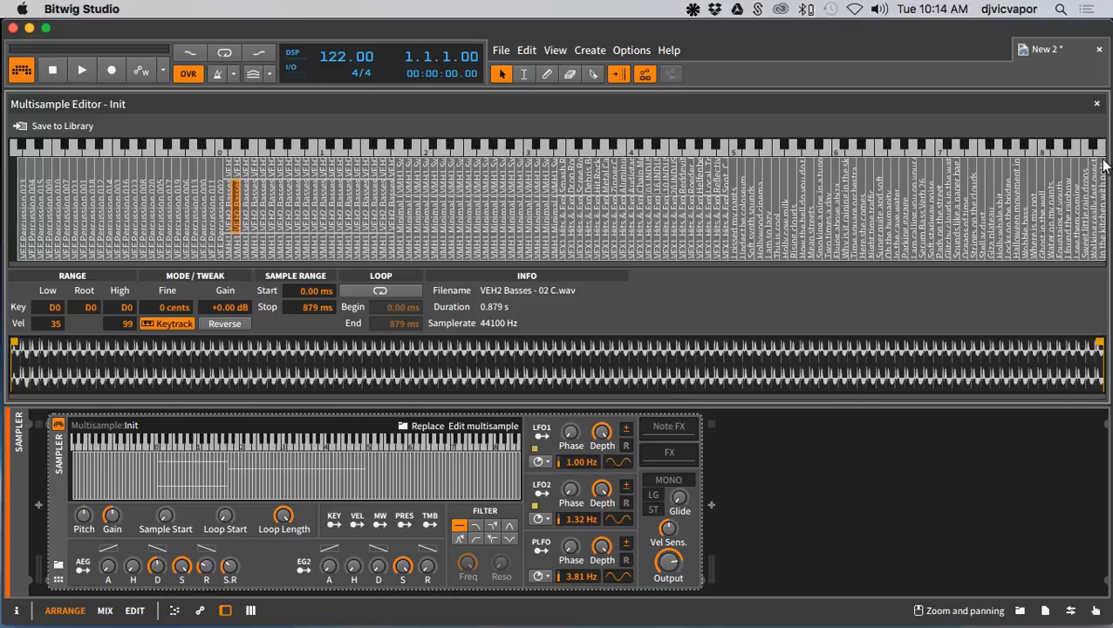
Close the multisample editor and start saving the Sampler as a library preset, named with the creator's name plus "Glitch Sampler"
{"action": "left_click", "coordinate": [1096, 104]}
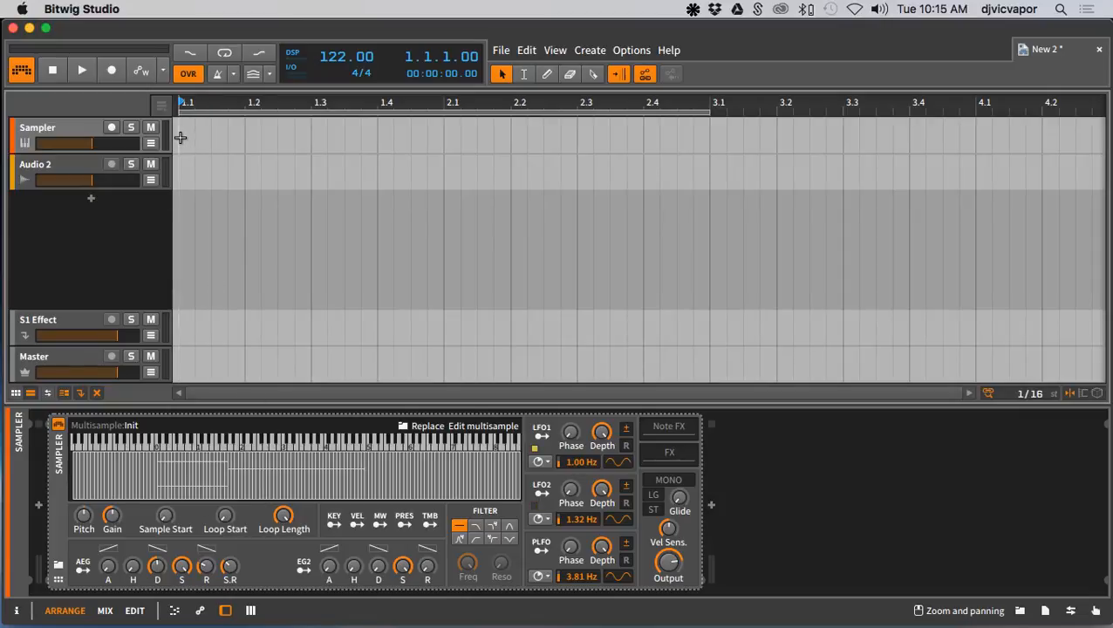
{"action": "left_click", "coordinate": [60, 580]}
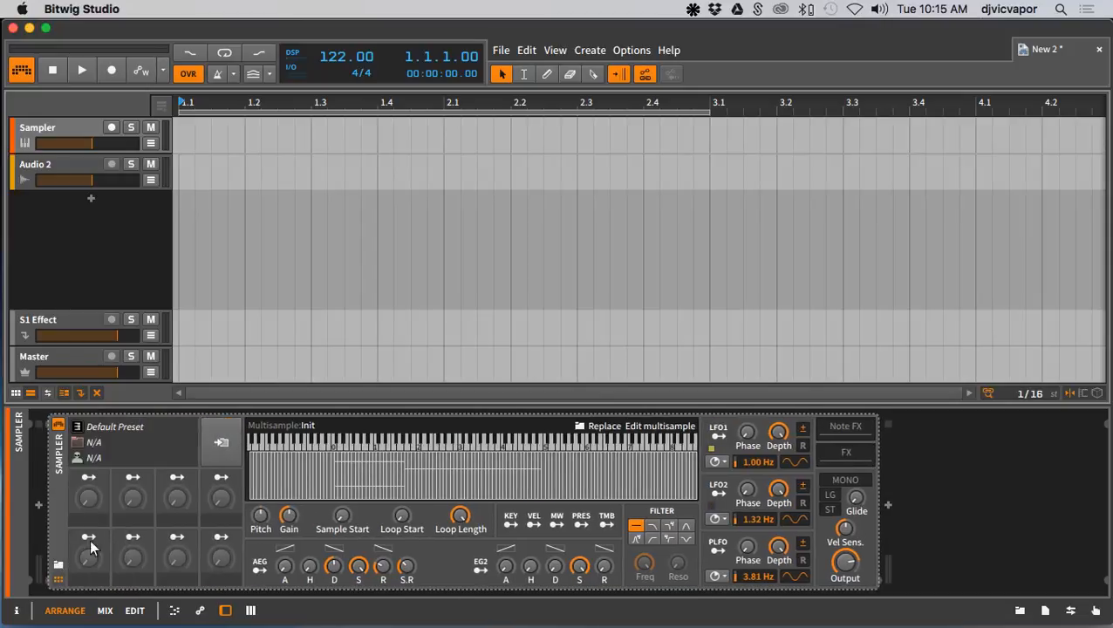
{"action": "left_click", "coordinate": [220, 445]}
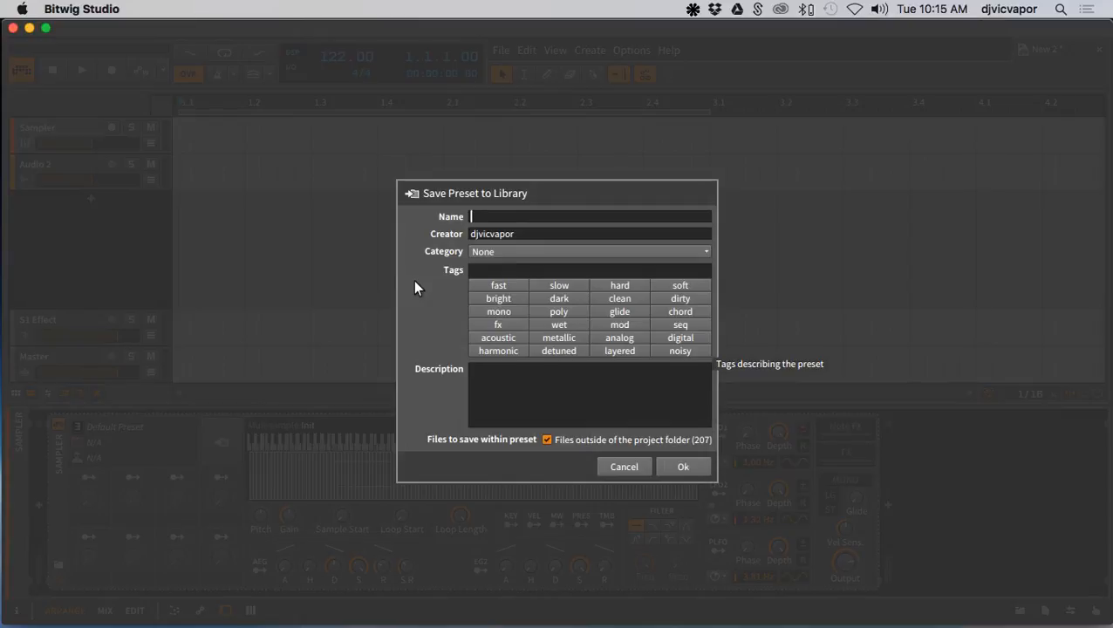
{"action": "type", "text": "Vic Vapor's Glitch Sampler"}
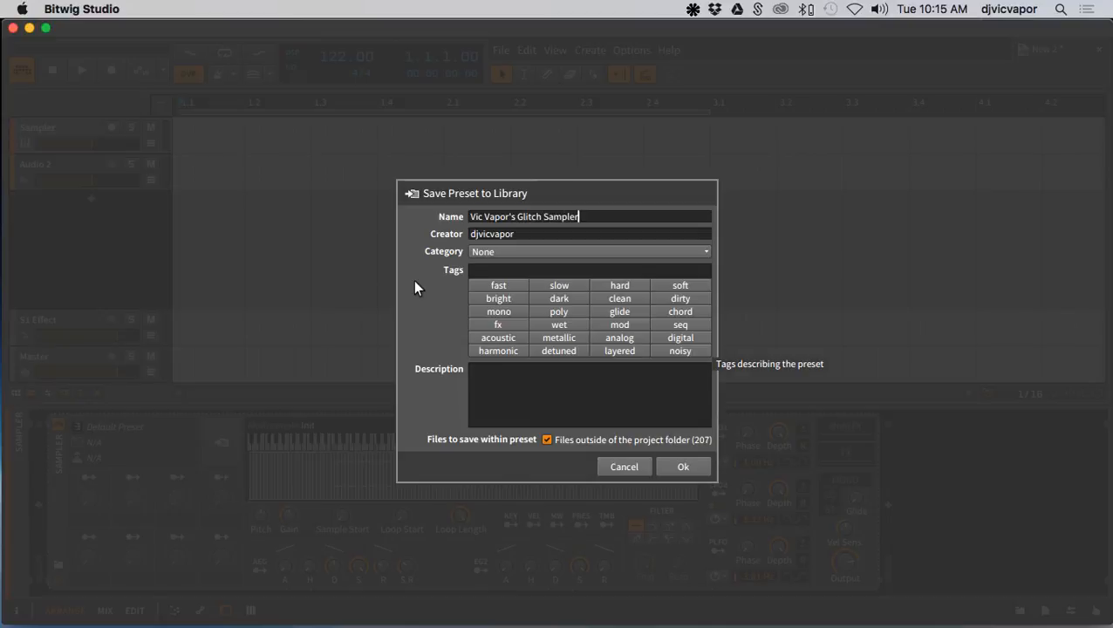
Set the preset's category to Multi-FX and tag it with sampler, multi and the two words of the creator's name
{"action": "left_click", "coordinate": [543, 251]}
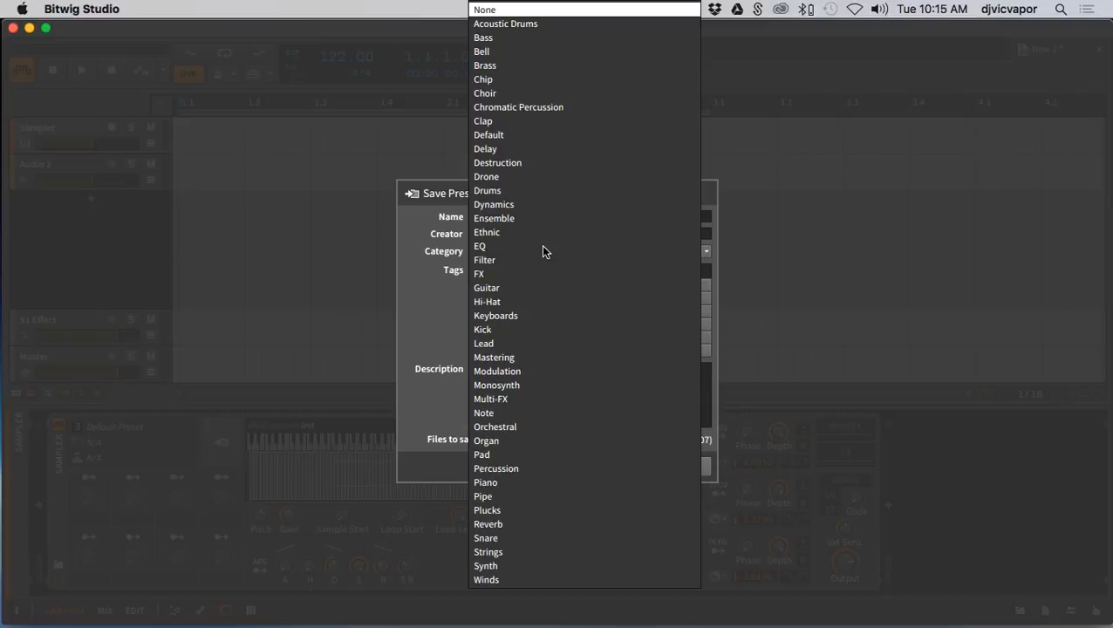
{"action": "left_click", "coordinate": [543, 401]}
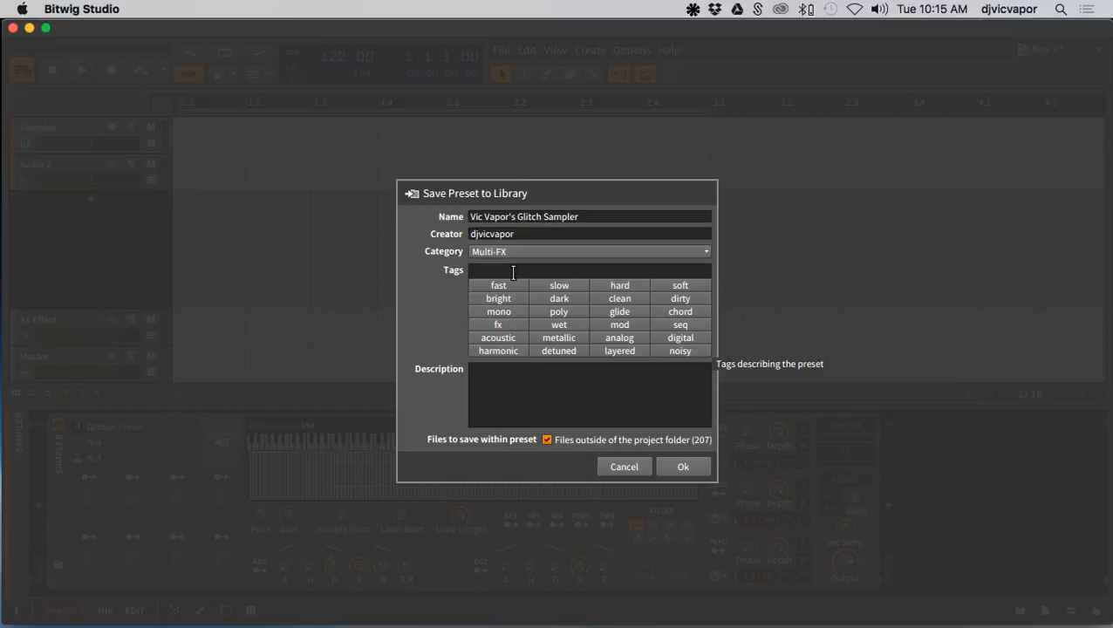
{"action": "type", "text": "sampler multi vic vapor"}
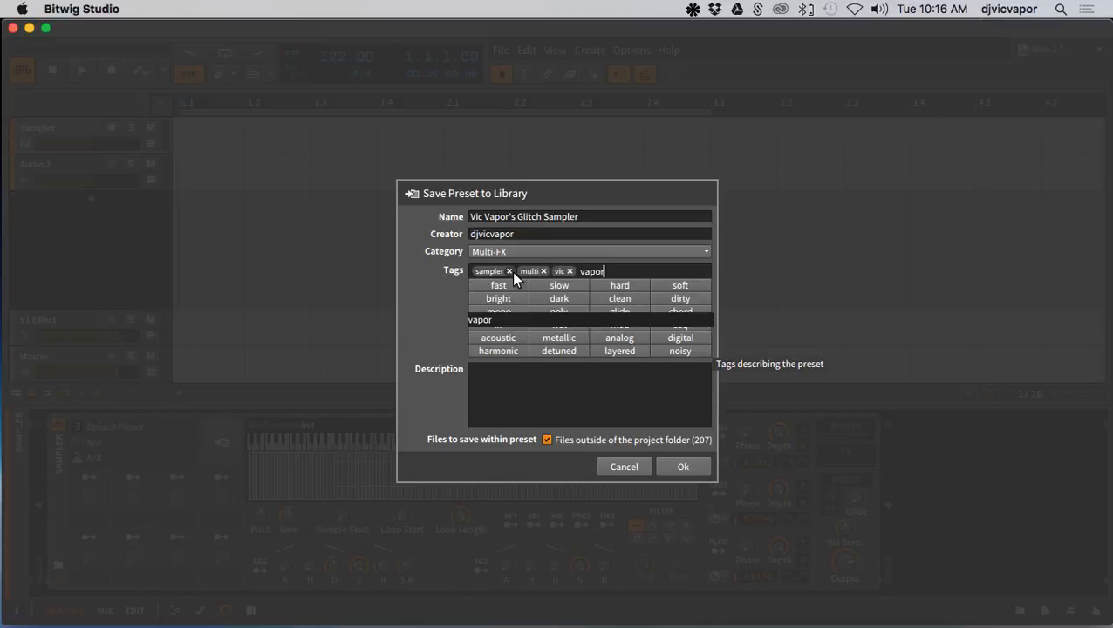
{"action": "key", "text": "space"}
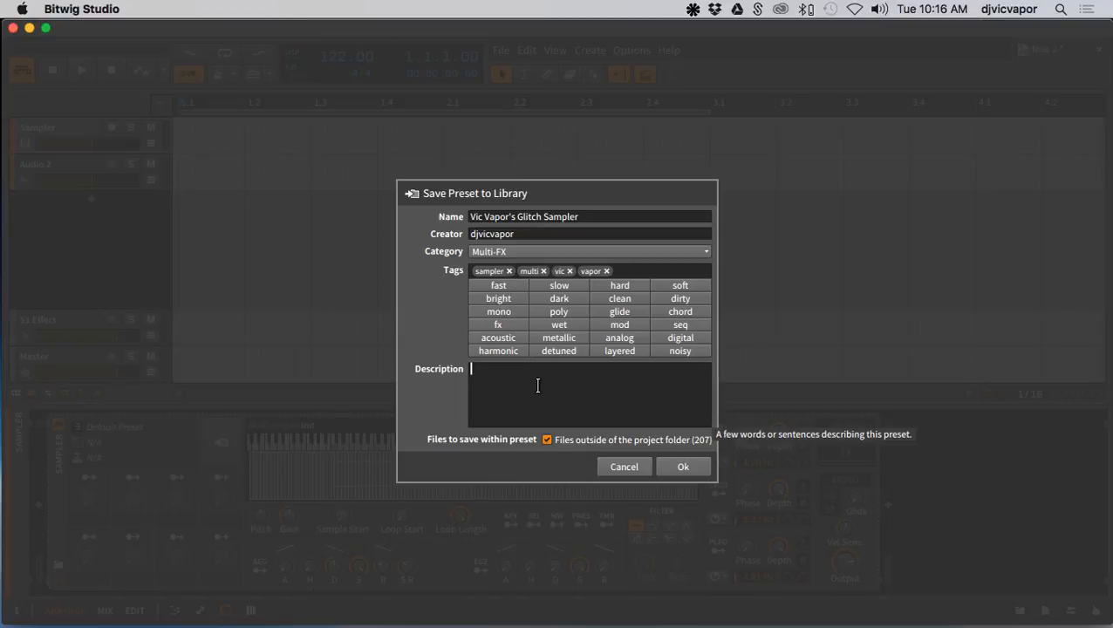
Describe the preset as "Multi sampled group for glitching and fx type notes." and save it to the library
{"action": "type", "text": "Multi sampled group for glitching and"}
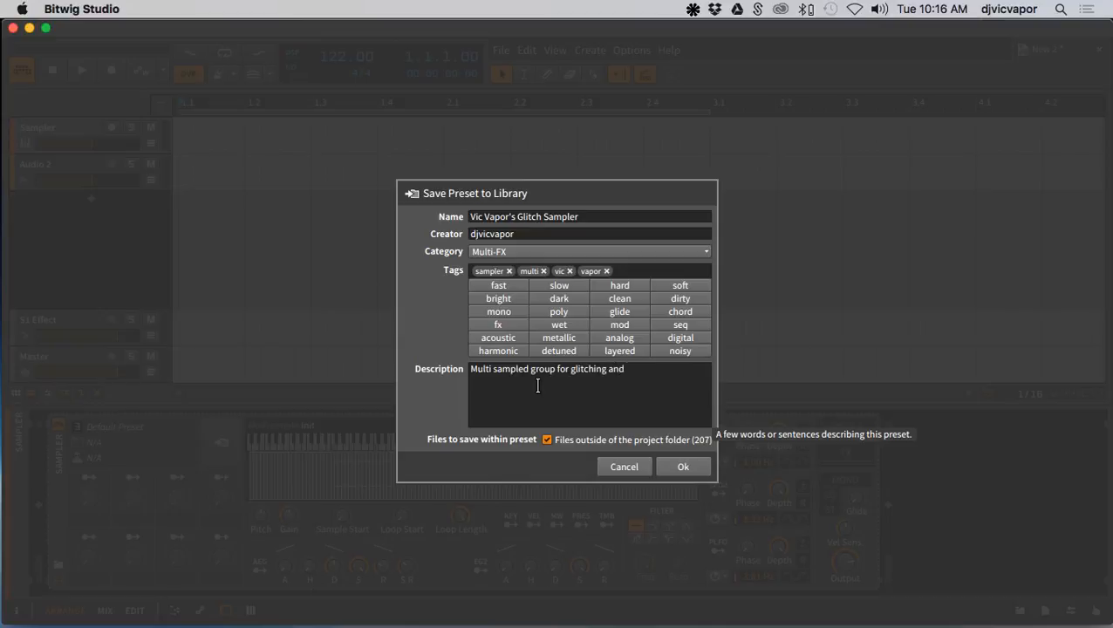
{"action": "type", "text": " fx type notes."}
{"action": "left_click", "coordinate": [678, 465]}
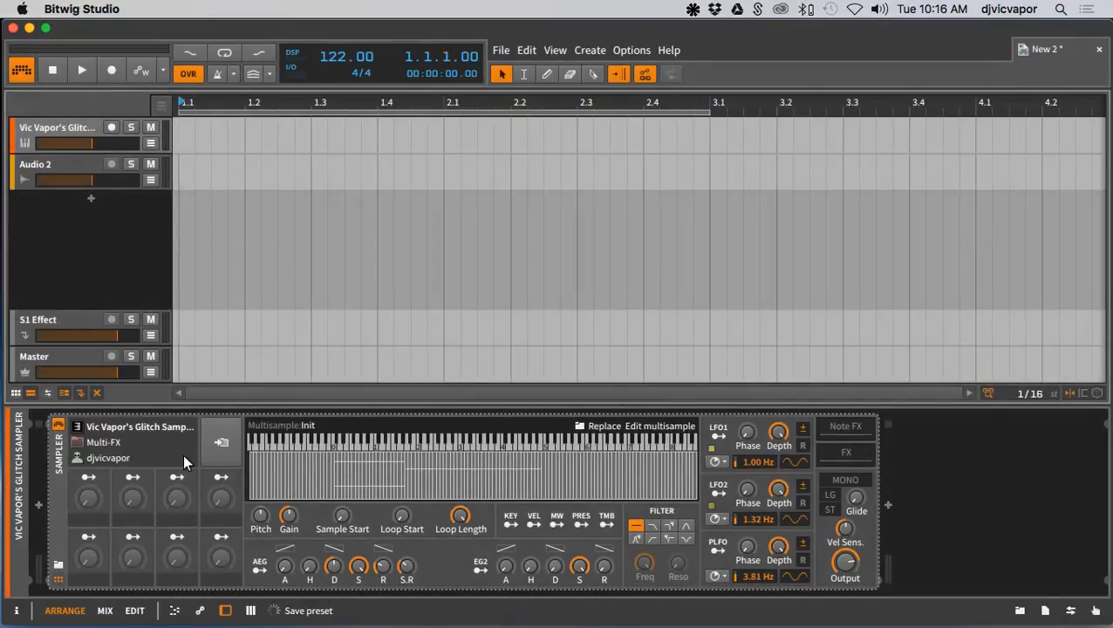
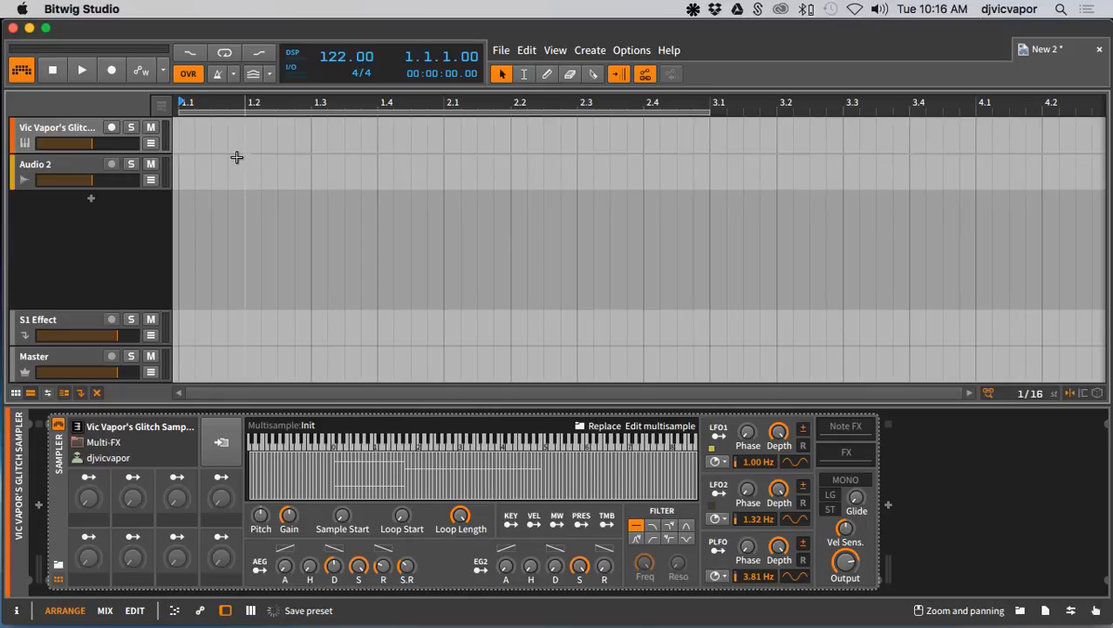
Create a one-bar clip at 1.1 on the Sampler track and show its notes in an enlarged editor
{"action": "double_click", "coordinate": [193, 142]}
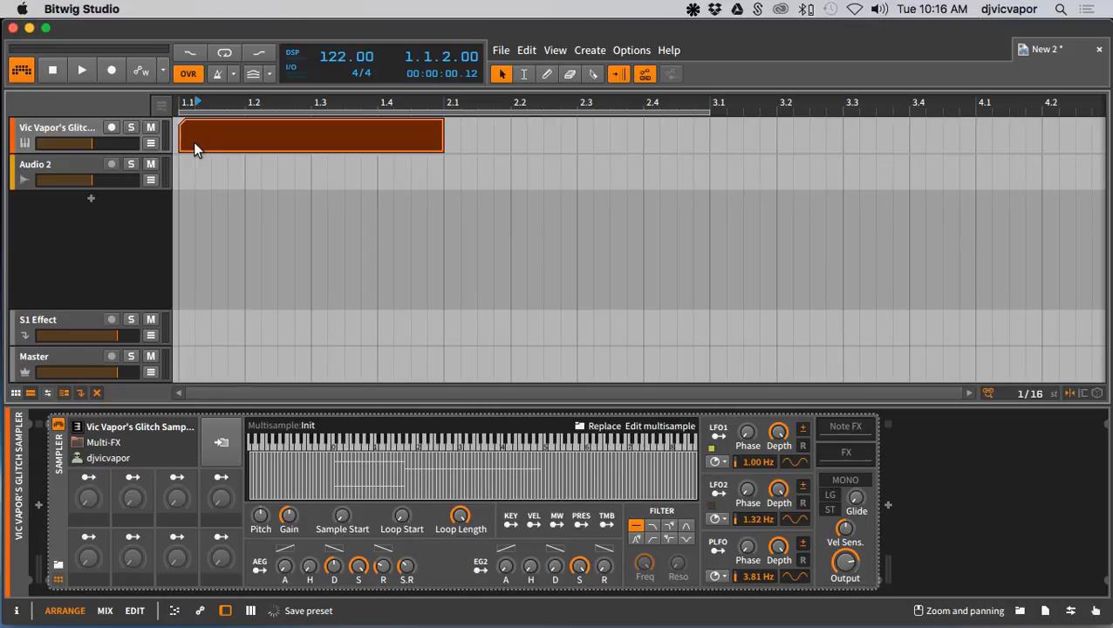
{"action": "double_click", "coordinate": [405, 144]}
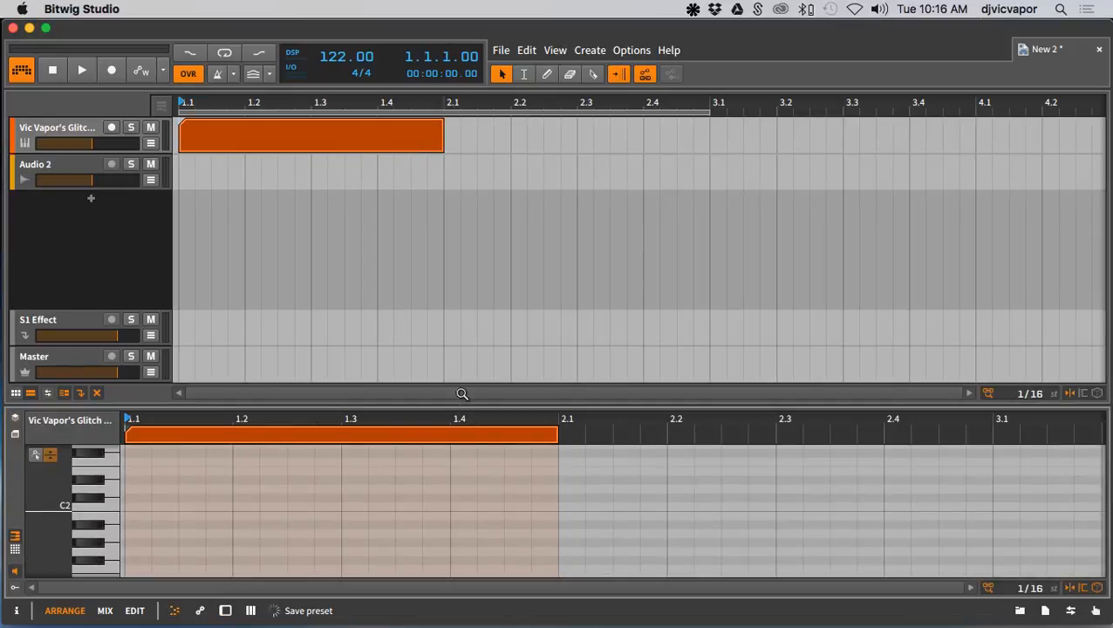
{"action": "left_click_drag", "start_coordinate": [460, 404], "coordinate": [452, 252]}
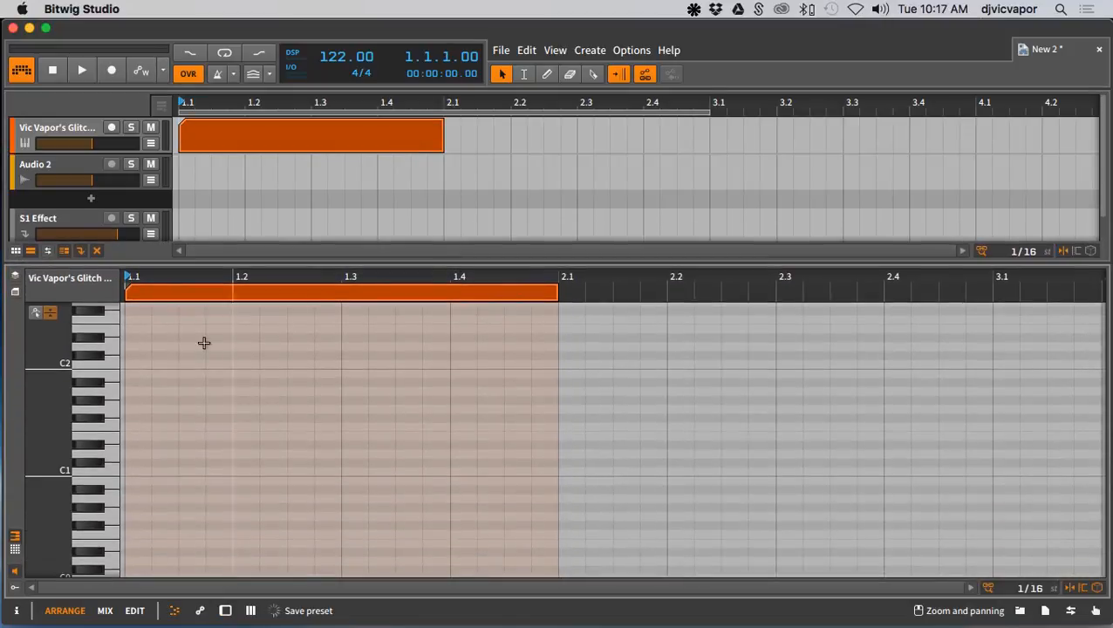
Audition the mapped samples over several octaves on the clip's piano keyboard
{"action": "left_click", "coordinate": [116, 362]}
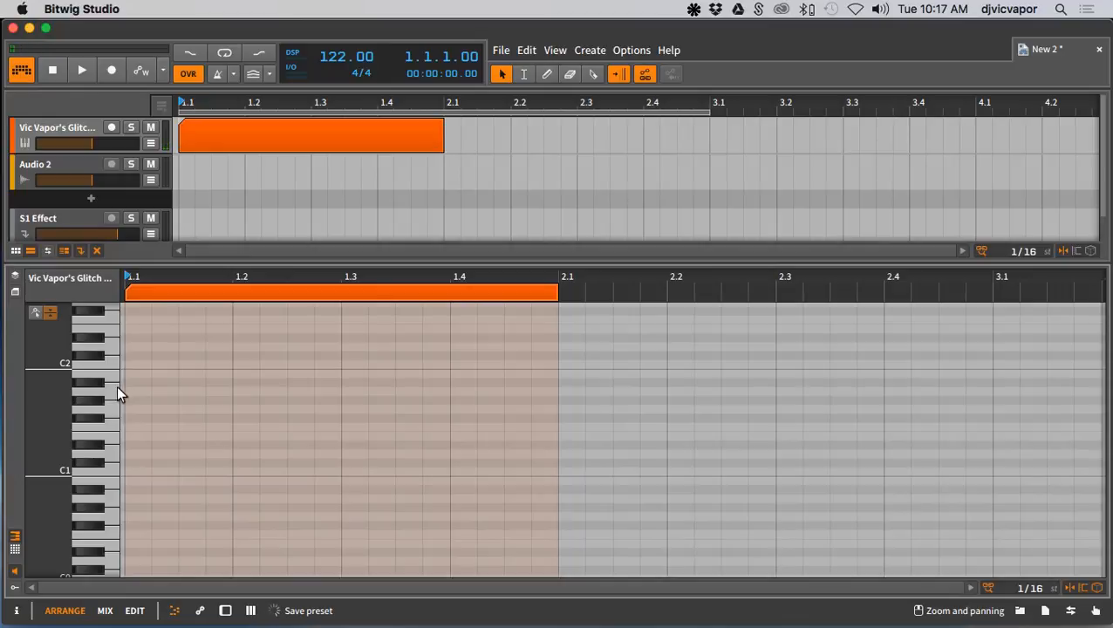
{"action": "left_click", "coordinate": [117, 387]}
{"action": "left_click", "coordinate": [114, 410]}
{"action": "left_click", "coordinate": [115, 418]}
{"action": "left_click", "coordinate": [116, 438]}
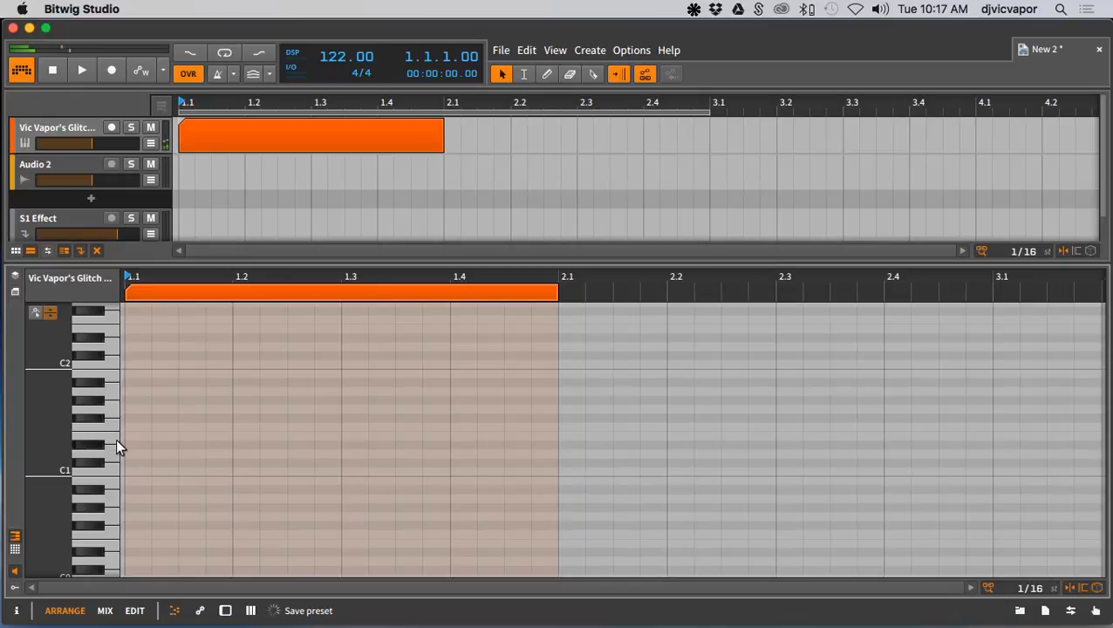
{"action": "mouse_move", "coordinate": [113, 330]}
{"action": "left_mouse_down"}
{"action": "mouse_move", "coordinate": [94, 514]}
{"action": "mouse_move", "coordinate": [108, 543]}
{"action": "left_mouse_up"}
{"action": "scroll", "coordinate": [114, 455], "scroll_direction": "down", "scroll_amount": 2}
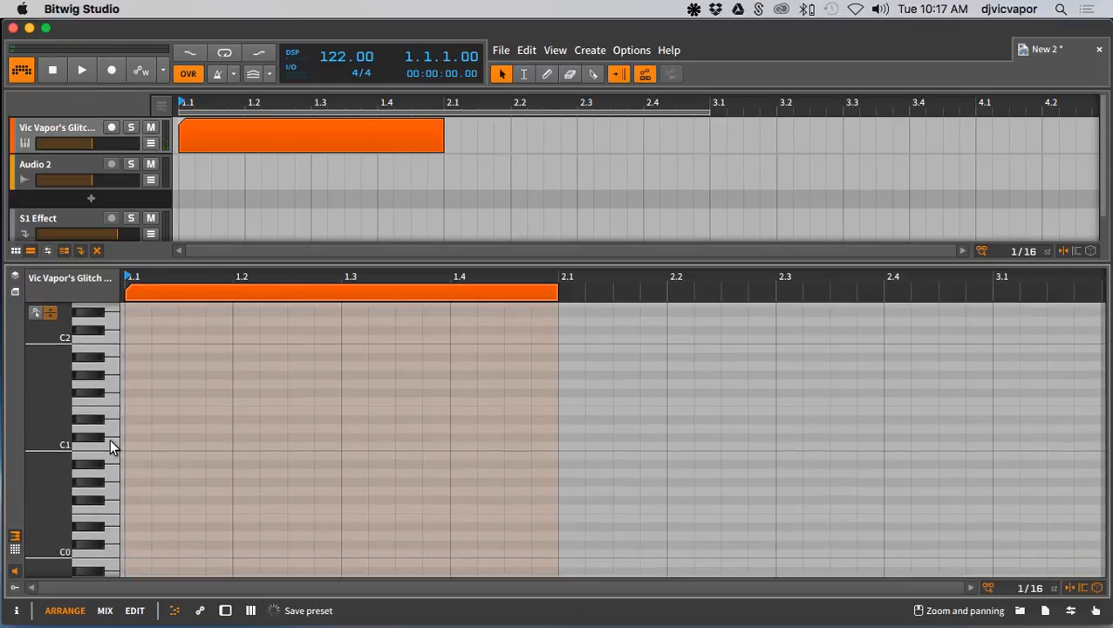
{"action": "left_click_drag", "start_coordinate": [111, 457], "coordinate": [115, 548]}
{"action": "left_click_drag", "start_coordinate": [111, 326], "coordinate": [112, 427]}
View the Sampler device on its track, return to the clip's notes and audition the C2 key
{"action": "double_click", "coordinate": [90, 131]}
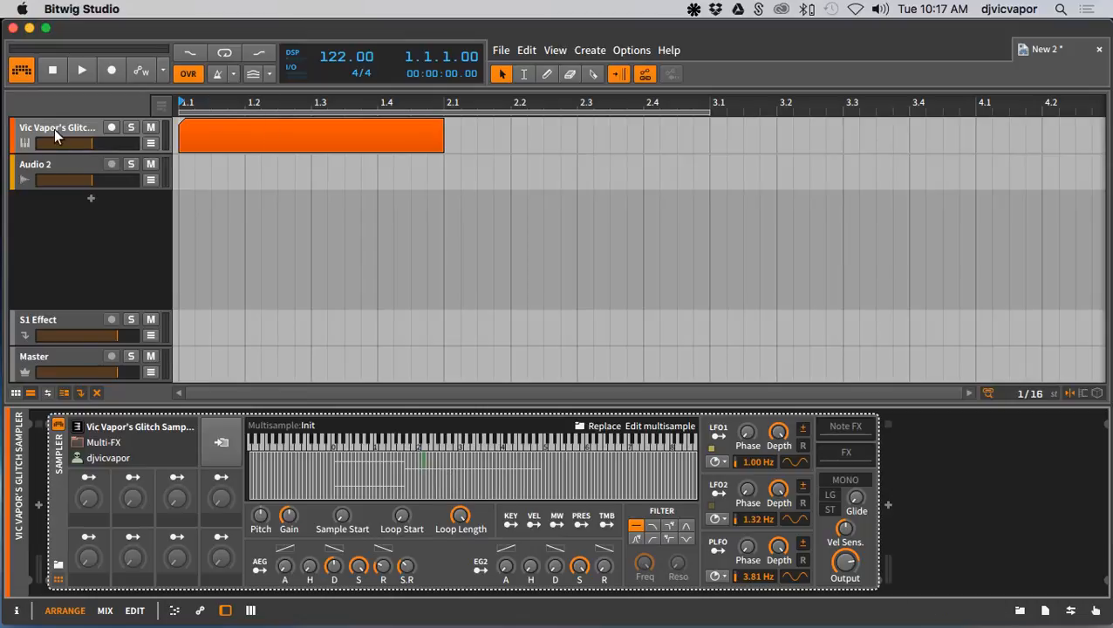
{"action": "double_click", "coordinate": [218, 130]}
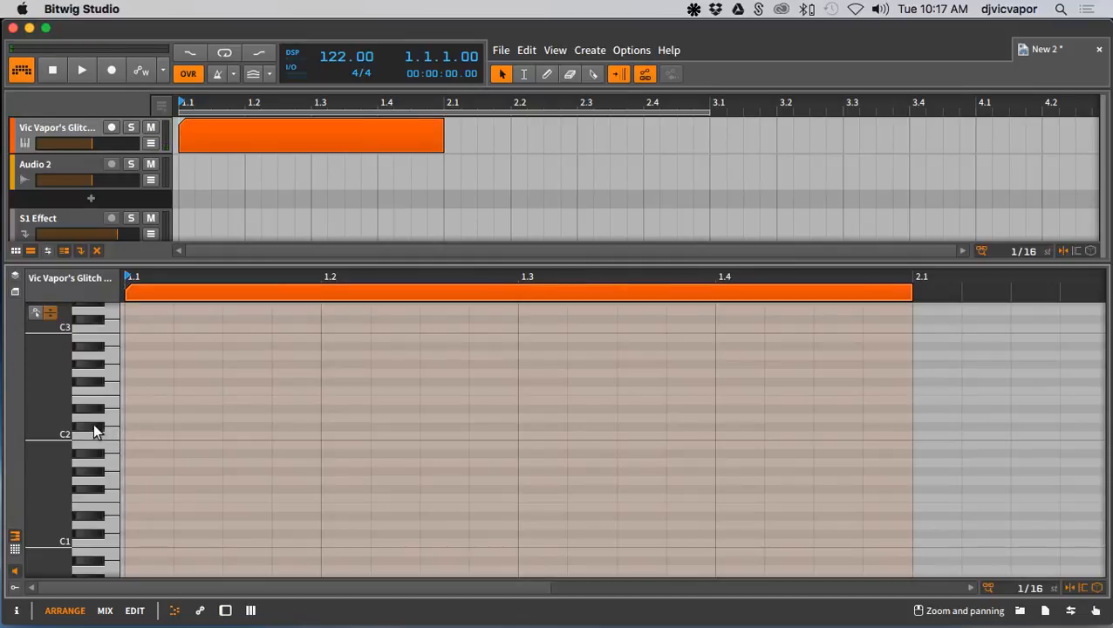
{"action": "left_click", "coordinate": [110, 433]}
{"action": "left_click", "coordinate": [110, 433]}
Add 1/16 notes F2, G2, E2, D2 and two C2 from 1.1 up to the first sixteenth of beat 1.3
{"action": "double_click", "coordinate": [135, 390]}
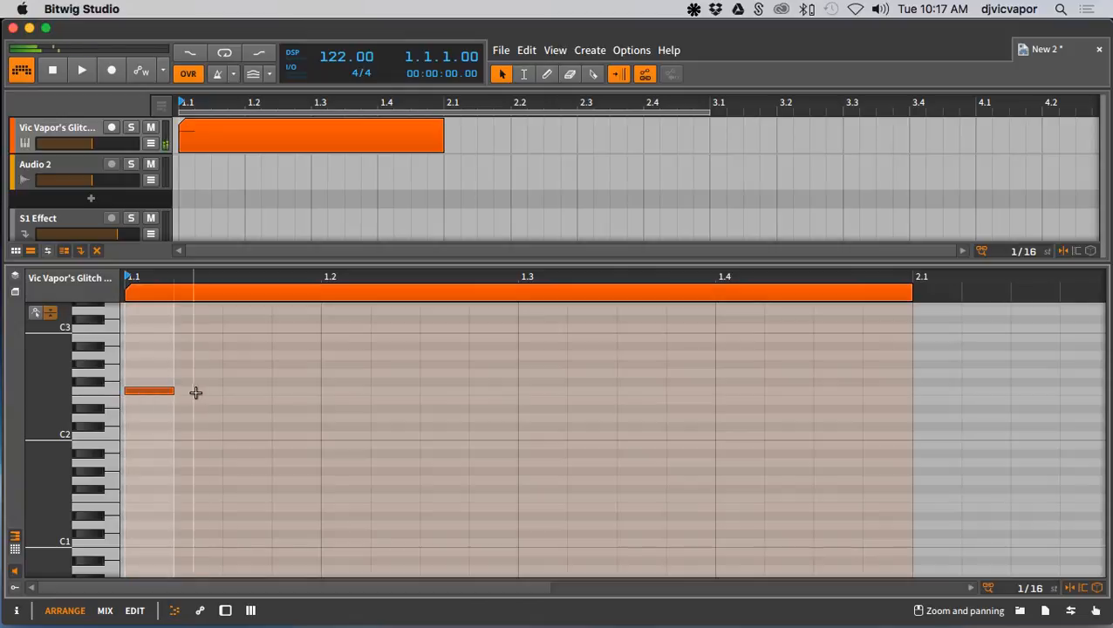
{"action": "double_click", "coordinate": [244, 374]}
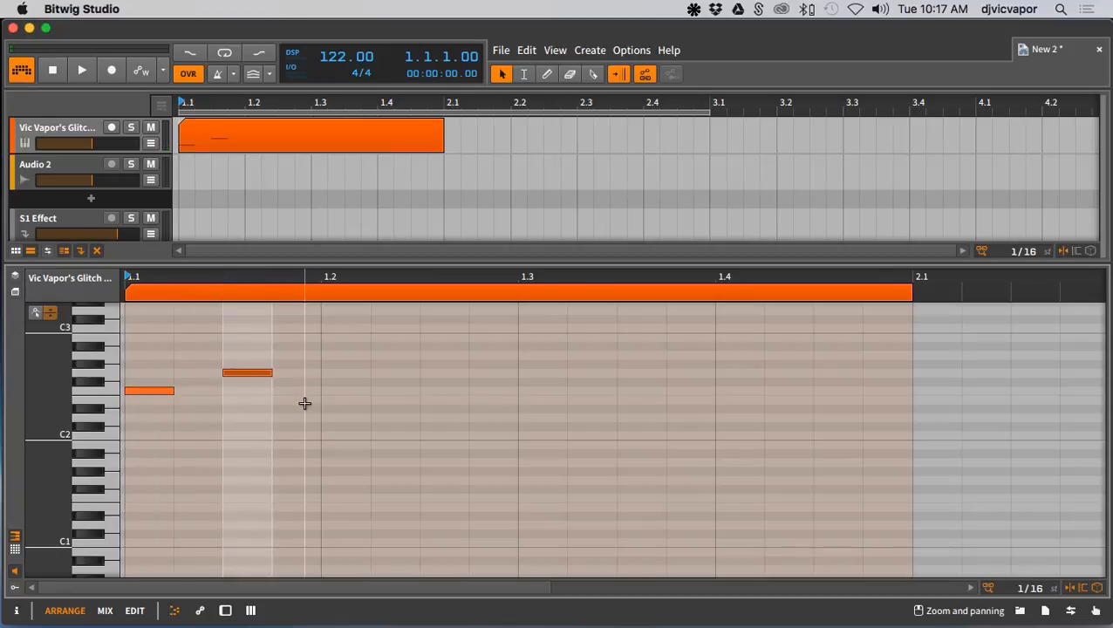
{"action": "double_click", "coordinate": [300, 401]}
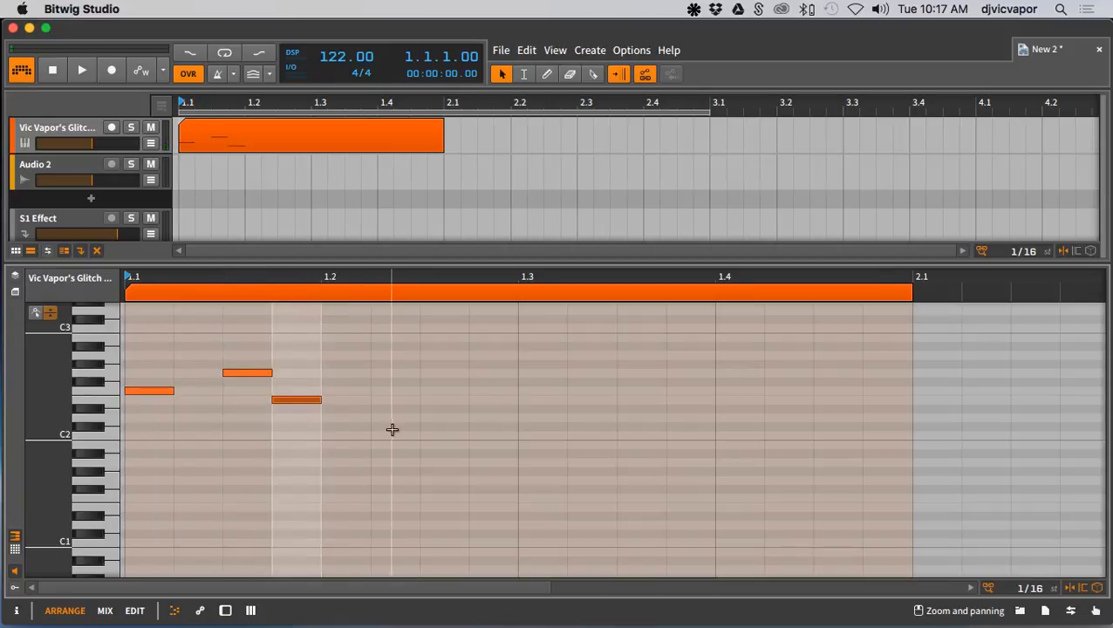
{"action": "double_click", "coordinate": [393, 418]}
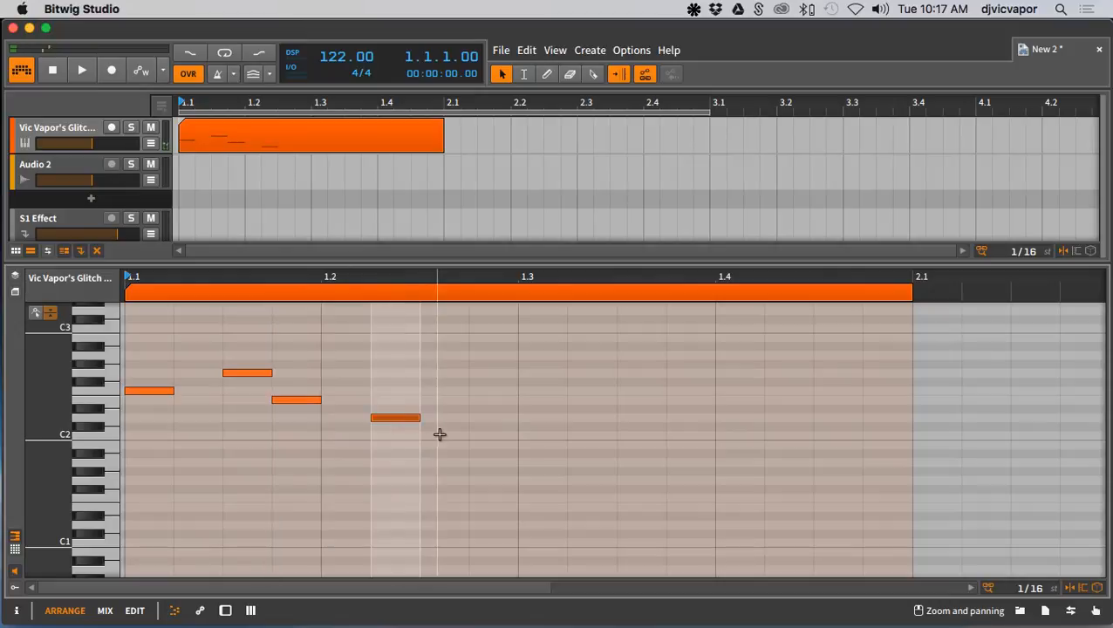
{"action": "double_click", "coordinate": [487, 436]}
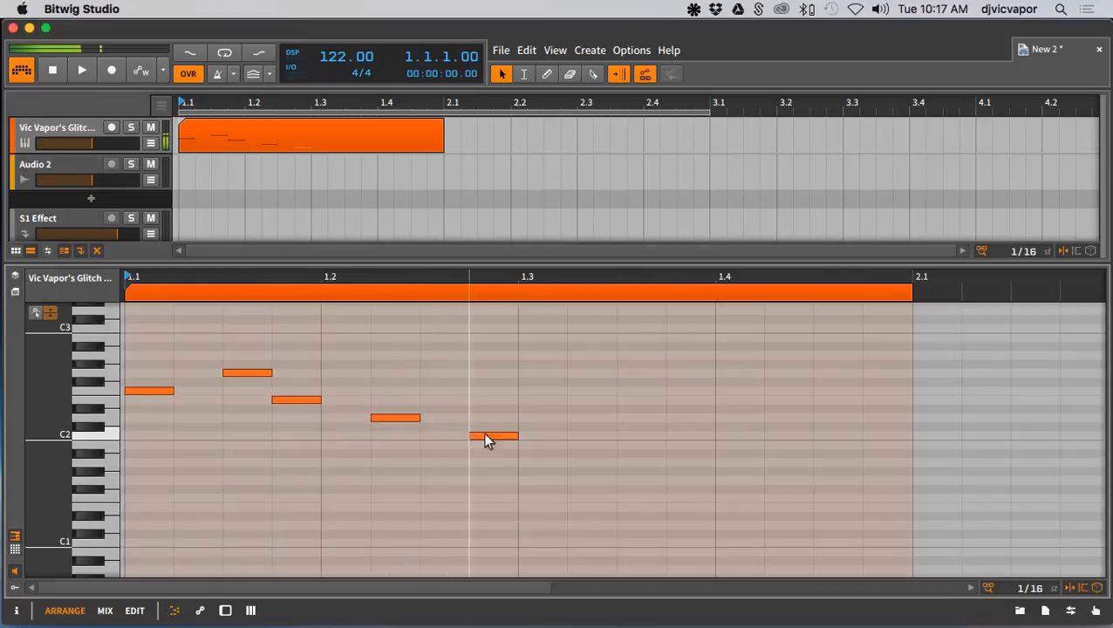
{"action": "double_click", "coordinate": [545, 435]}
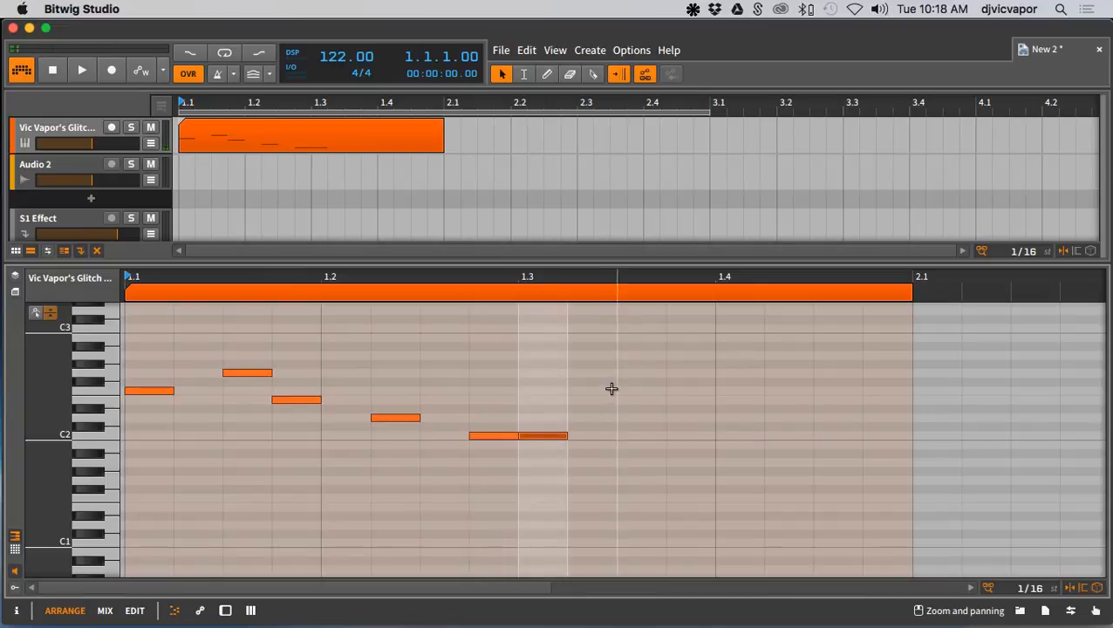
Fill the rest of the bar with 1/16 notes D3 in beat 1.3 and A3, E7, B6 and G6 across beat 1.4
{"action": "double_click", "coordinate": [630, 311]}
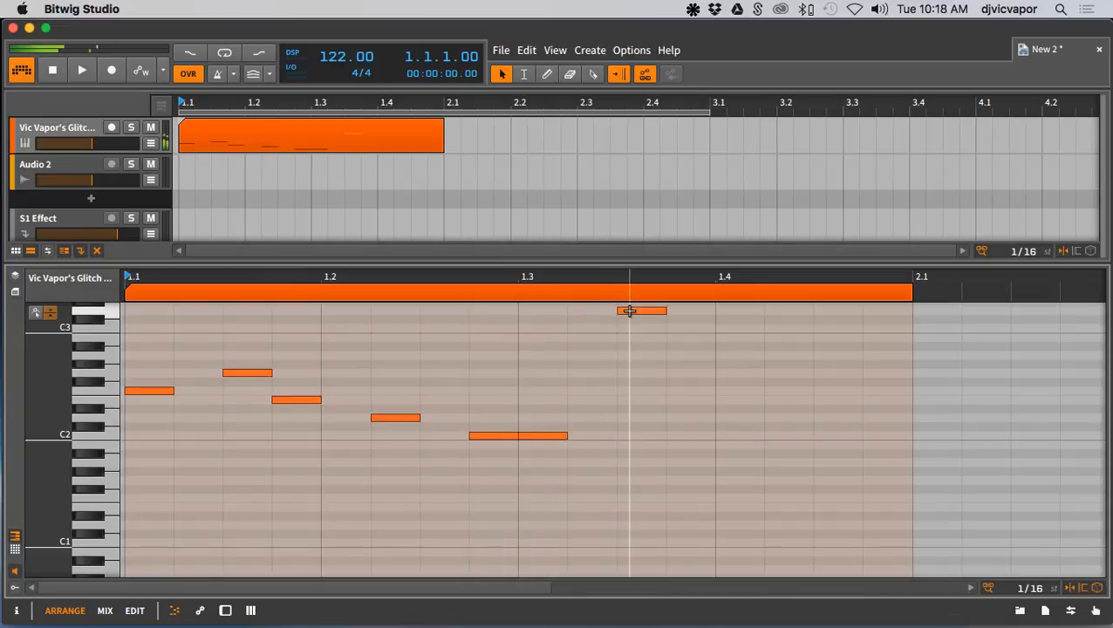
{"action": "scroll", "coordinate": [616, 419], "scroll_direction": "up", "scroll_amount": 3}
{"action": "scroll", "coordinate": [616, 418], "scroll_direction": "up", "scroll_amount": 2}
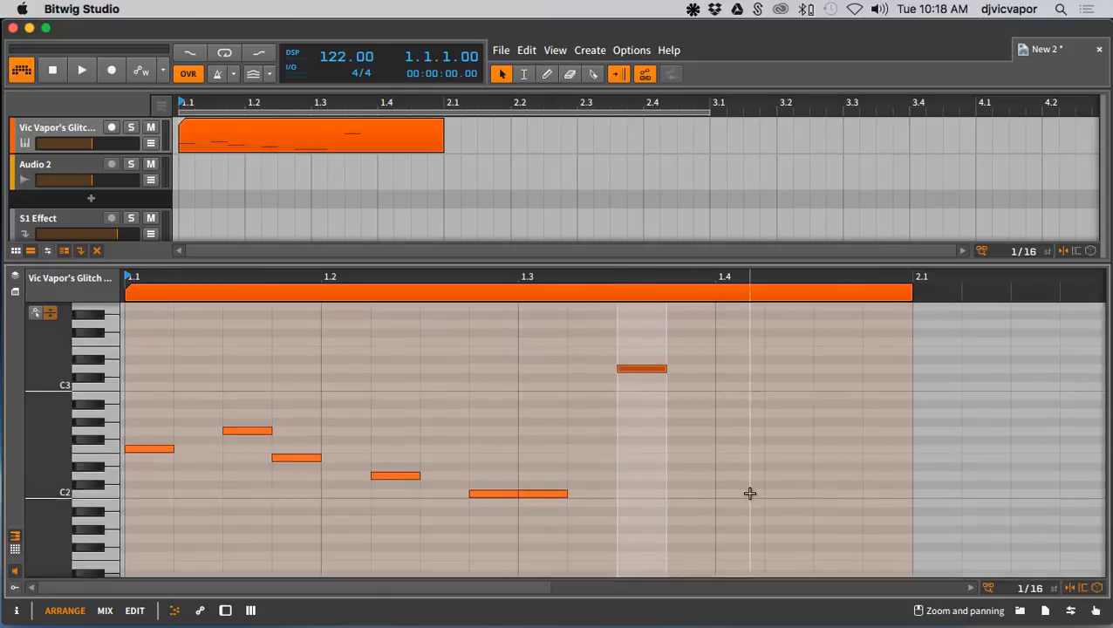
{"action": "double_click", "coordinate": [742, 326]}
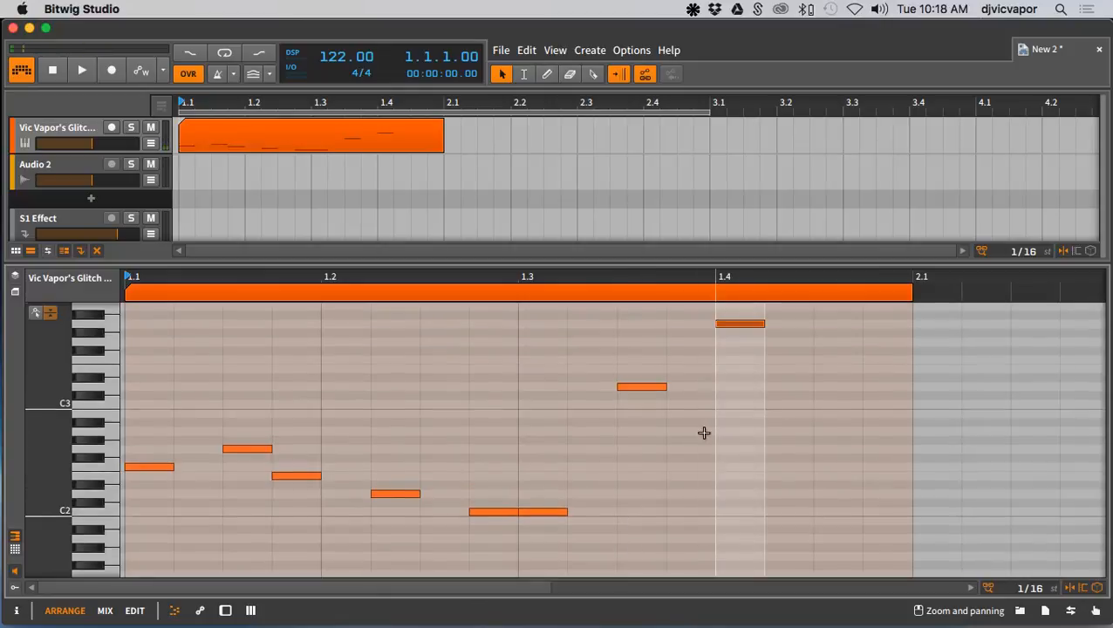
{"action": "scroll", "coordinate": [704, 433], "scroll_direction": "up", "scroll_amount": 15}
{"action": "double_click", "coordinate": [786, 357]}
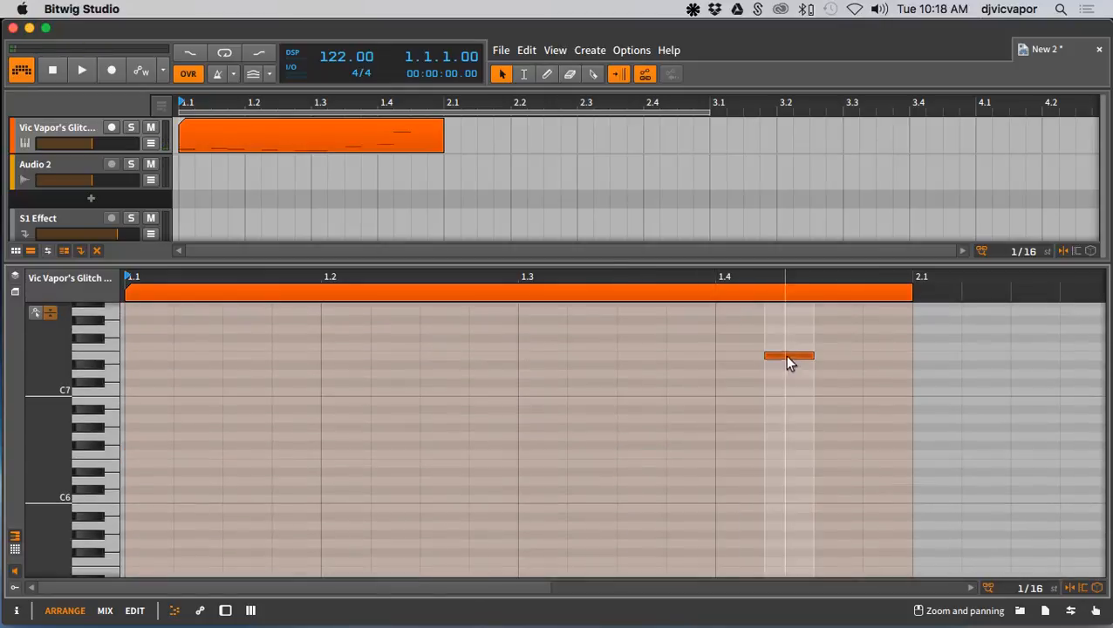
{"action": "double_click", "coordinate": [829, 403]}
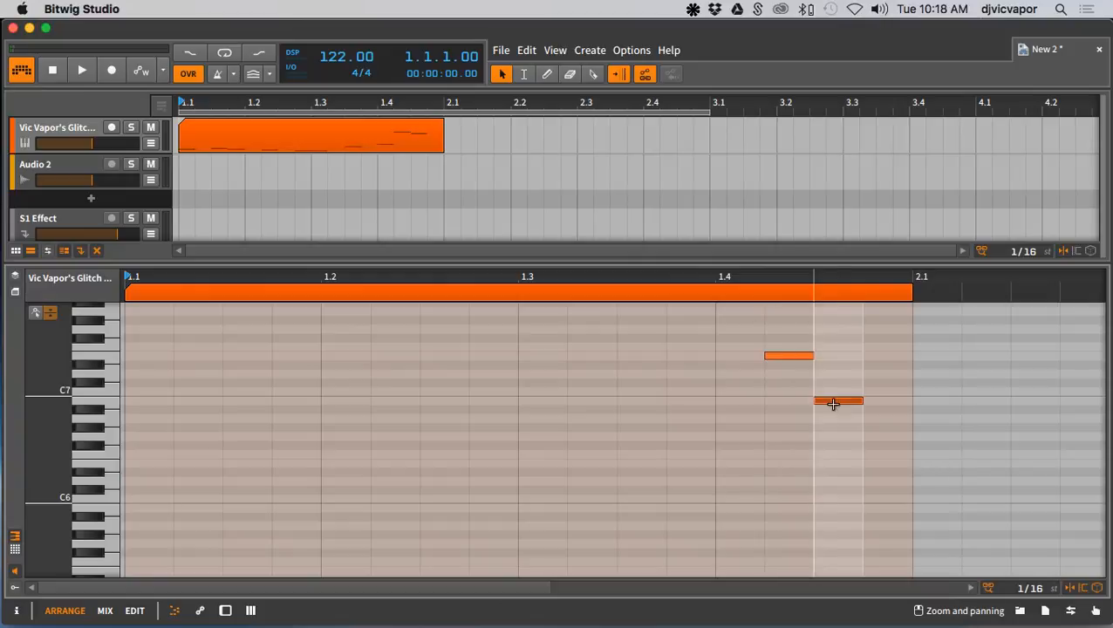
{"action": "double_click", "coordinate": [877, 436]}
Enable arranger looping, shorten the loop region to end at 2.1 with the clip, and start playback
{"action": "scroll", "coordinate": [669, 376], "scroll_direction": "down", "scroll_amount": 10}
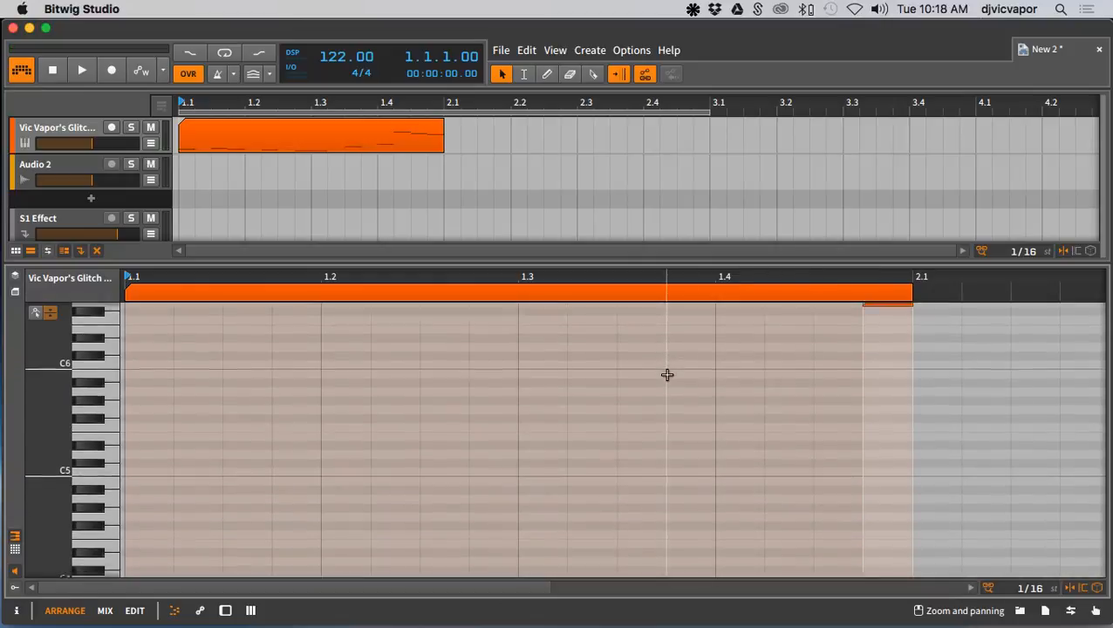
{"action": "scroll", "coordinate": [667, 376], "scroll_direction": "down", "scroll_amount": 4}
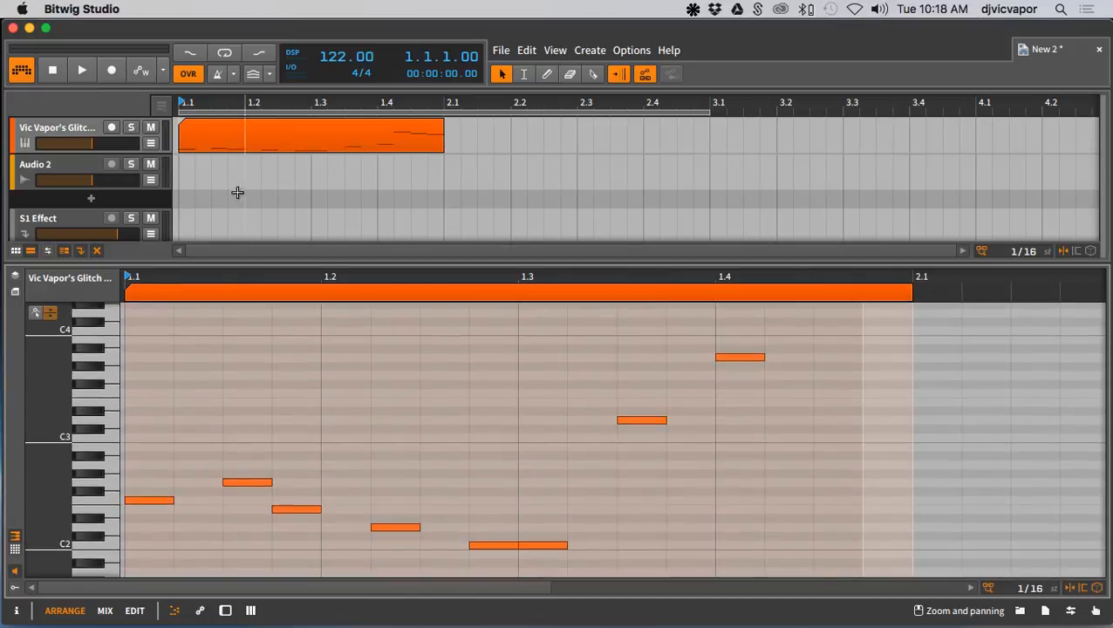
{"action": "left_click", "coordinate": [223, 54]}
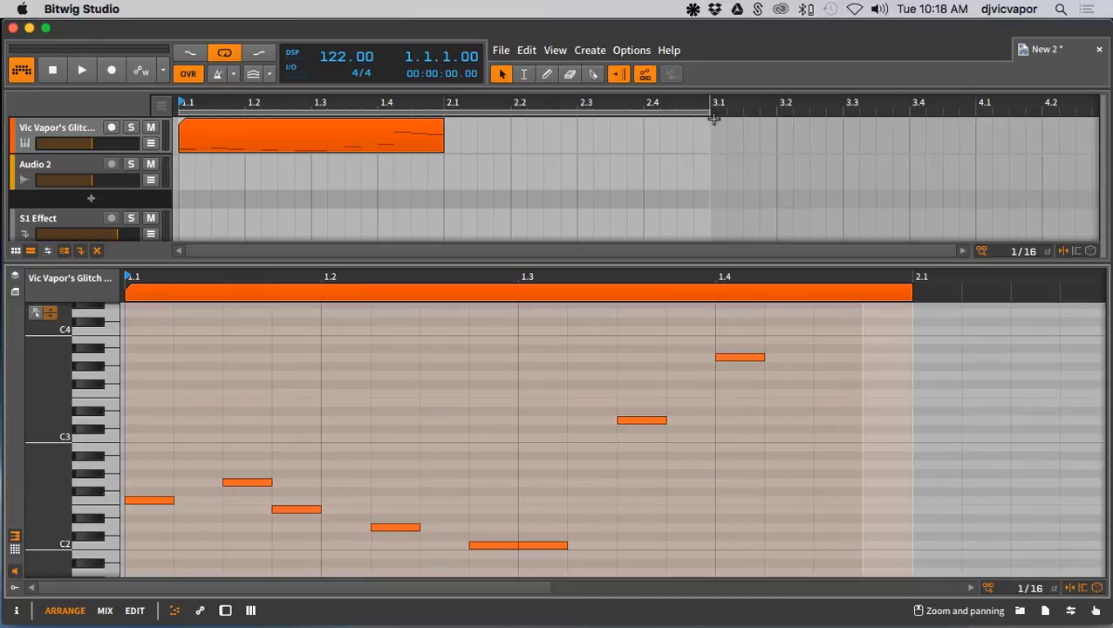
{"action": "left_click_drag", "start_coordinate": [712, 106], "coordinate": [446, 111]}
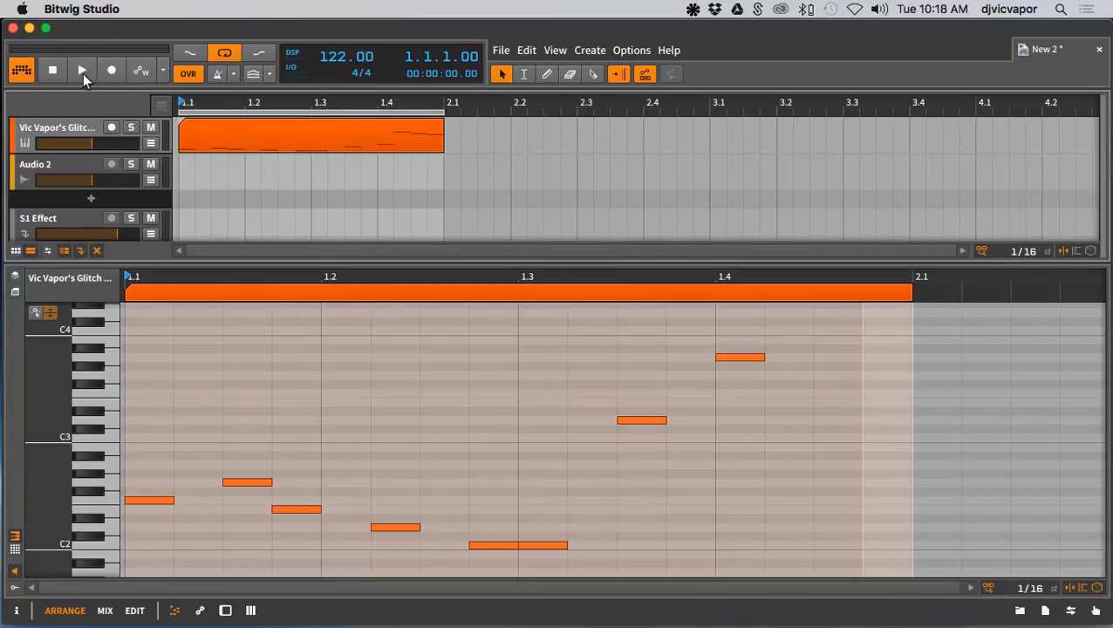
{"action": "left_click", "coordinate": [82, 71]}
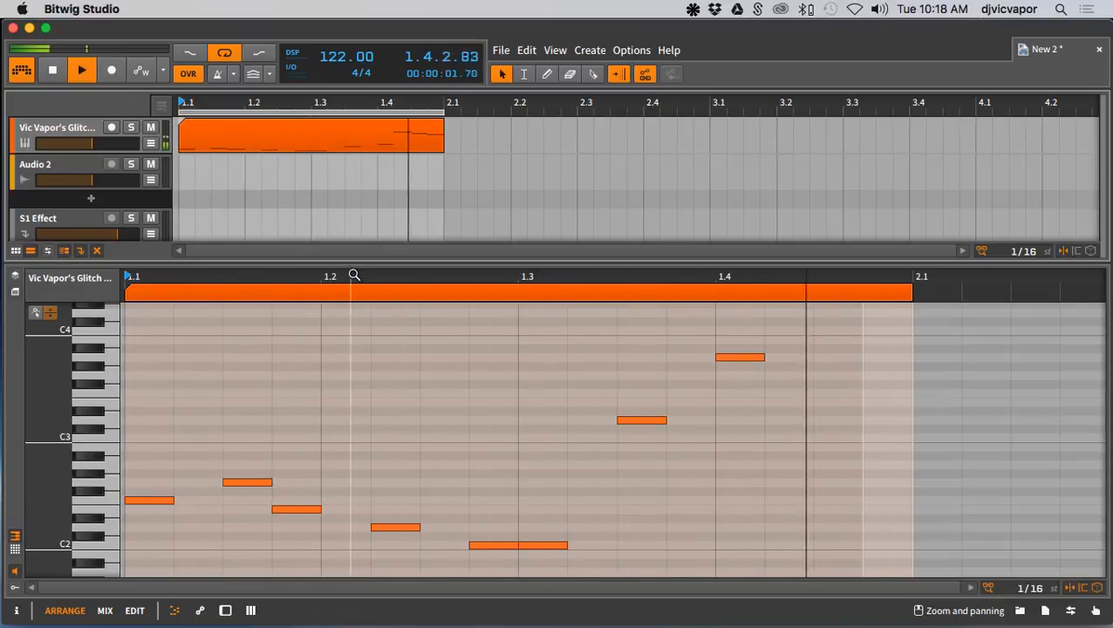
Stop playback and show the inspector for the looped clip and its notes
{"action": "mouse_move", "coordinate": [347, 264]}
{"action": "left_mouse_down"}
{"action": "mouse_move", "coordinate": [347, 284]}
{"action": "mouse_move", "coordinate": [351, 262]}
{"action": "left_mouse_up"}
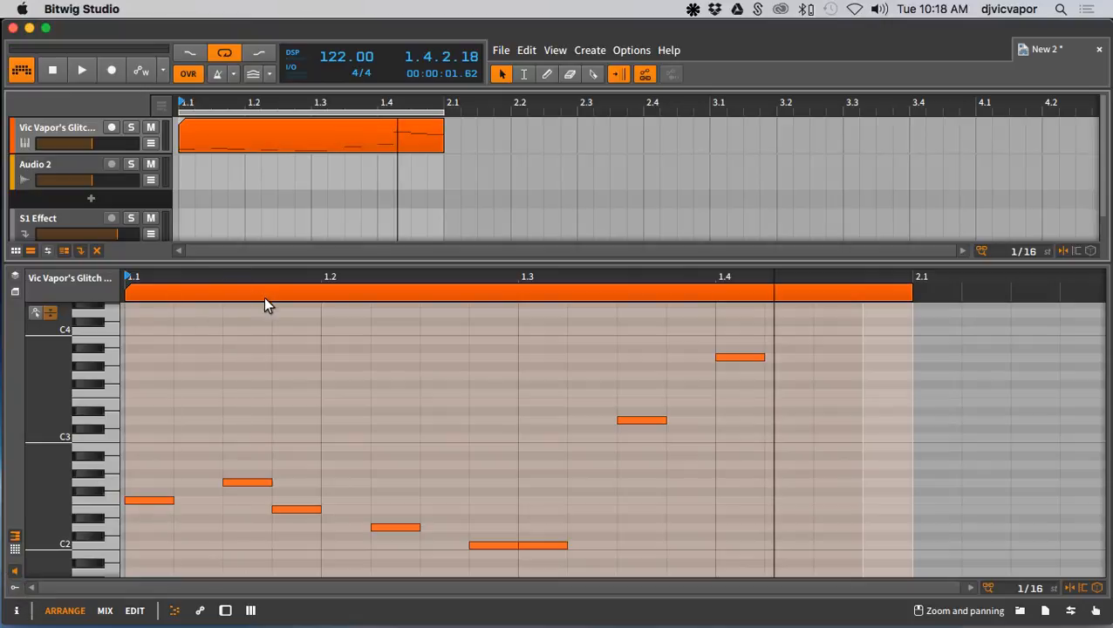
{"action": "key", "text": "space"}
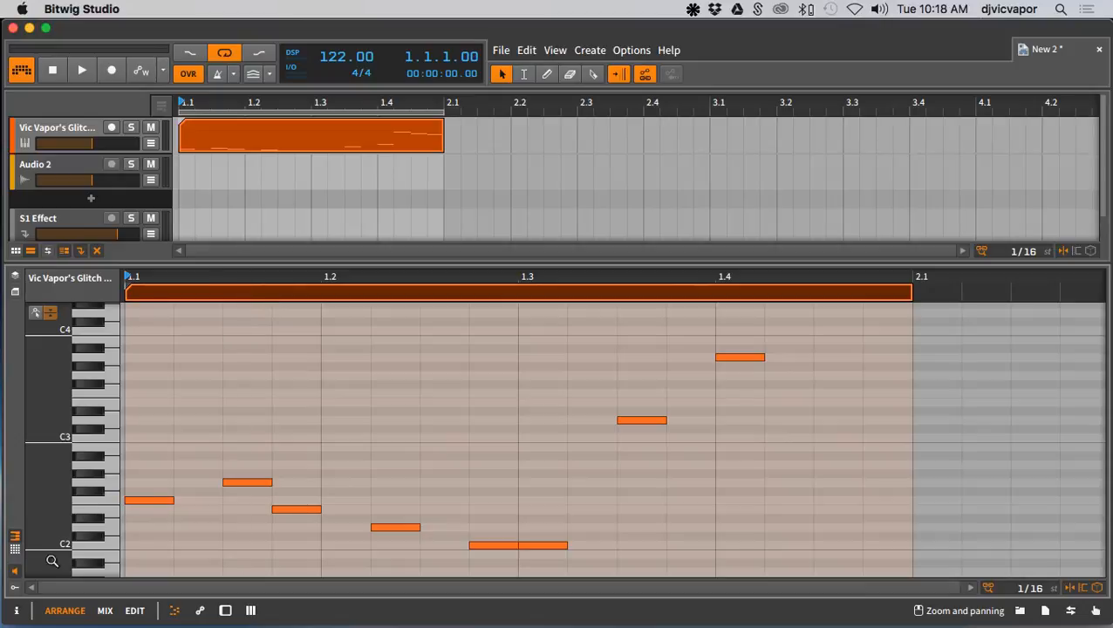
{"action": "left_click", "coordinate": [17, 611]}
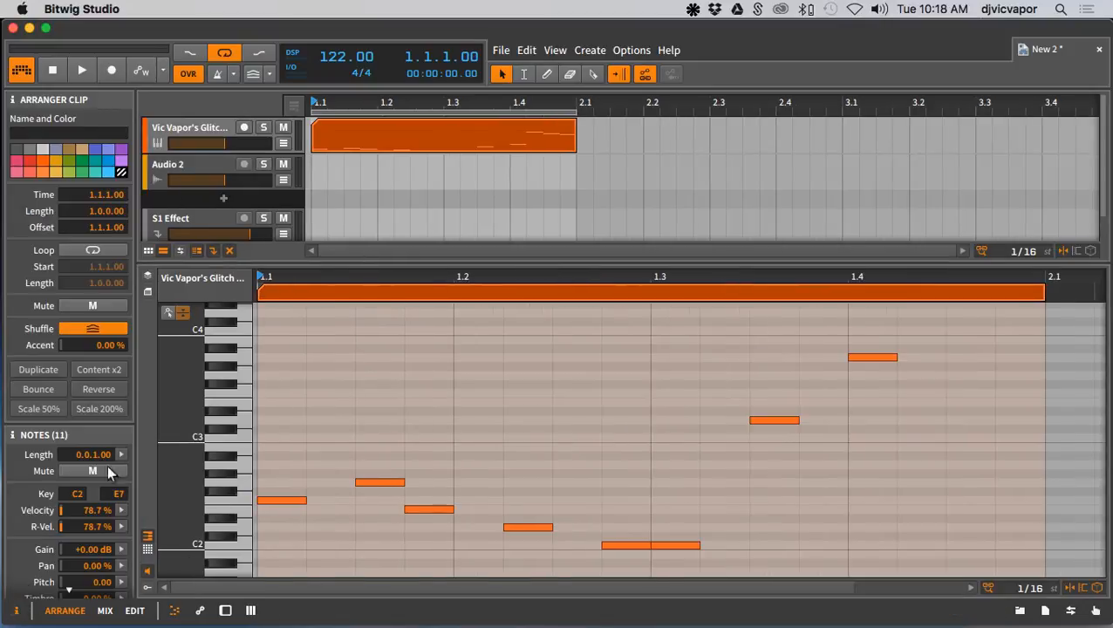
Show the velocity lane and randomize the velocities of all the clip's notes with Chaos, giving a 77.2 % mean
{"action": "left_click", "coordinate": [147, 591]}
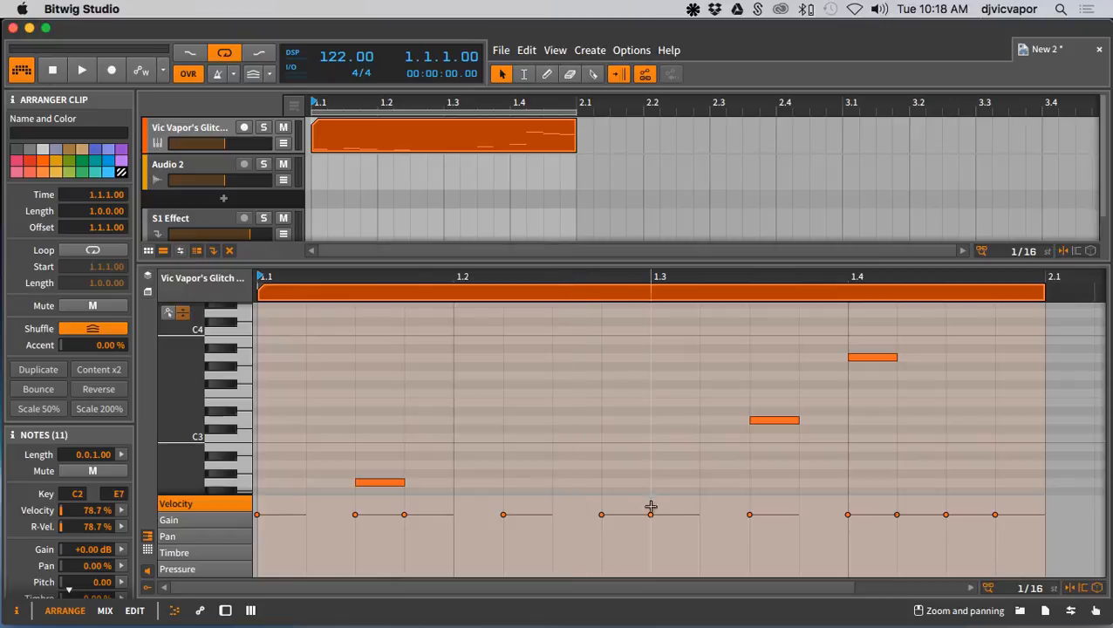
{"action": "left_click", "coordinate": [121, 510]}
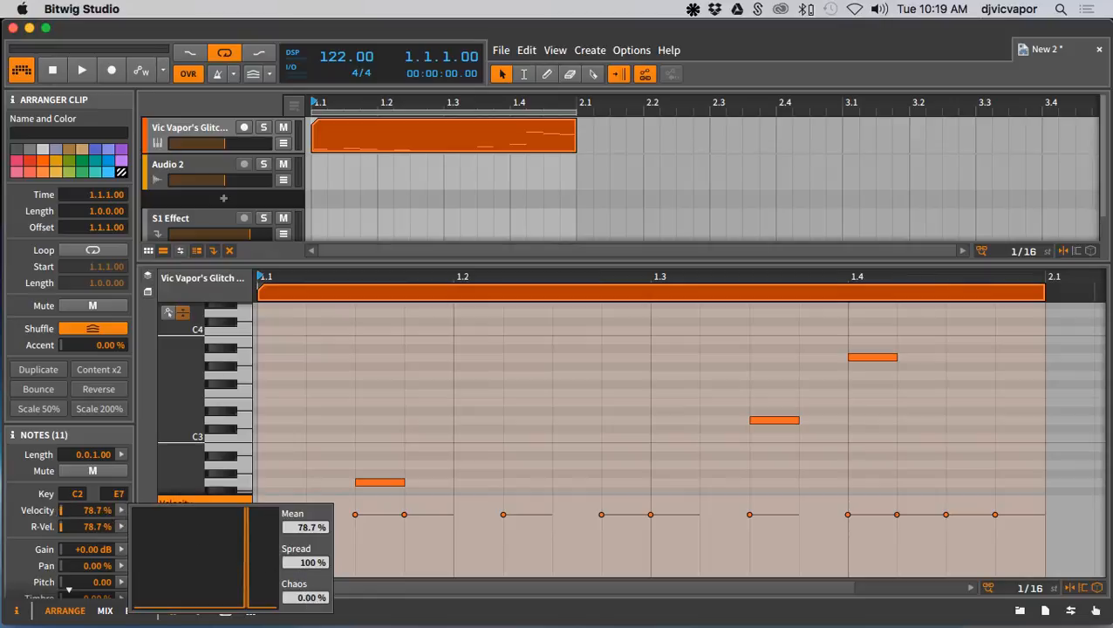
{"action": "left_click_drag", "start_coordinate": [305, 598], "coordinate": [305, 528]}
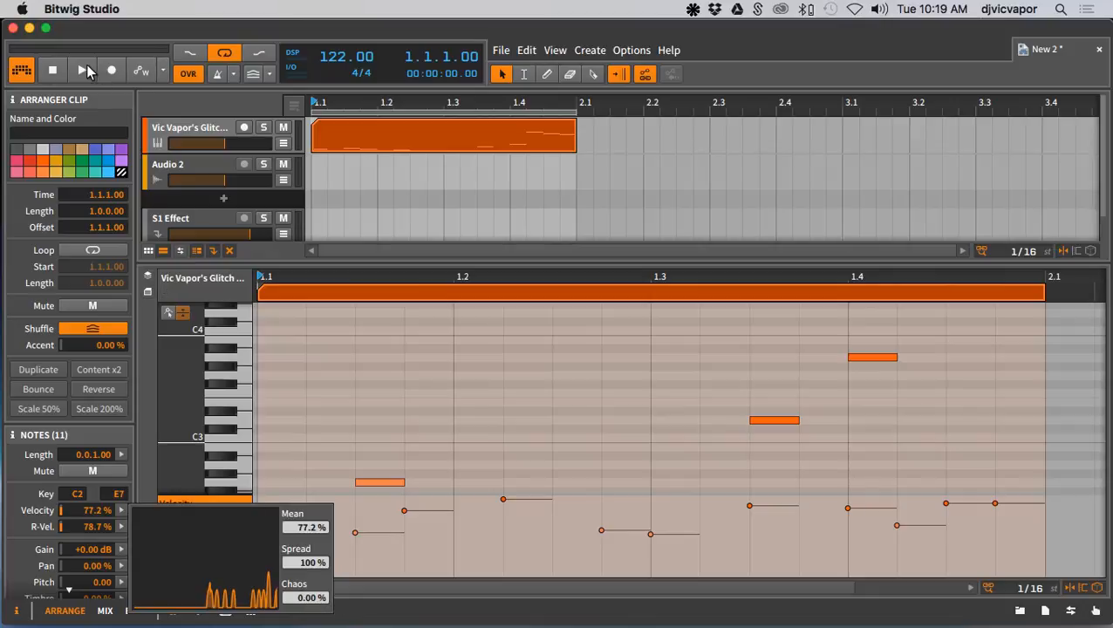
Play the loop, look at the track's Sampler device, and return to the clip's notes
{"action": "left_click", "coordinate": [83, 70]}
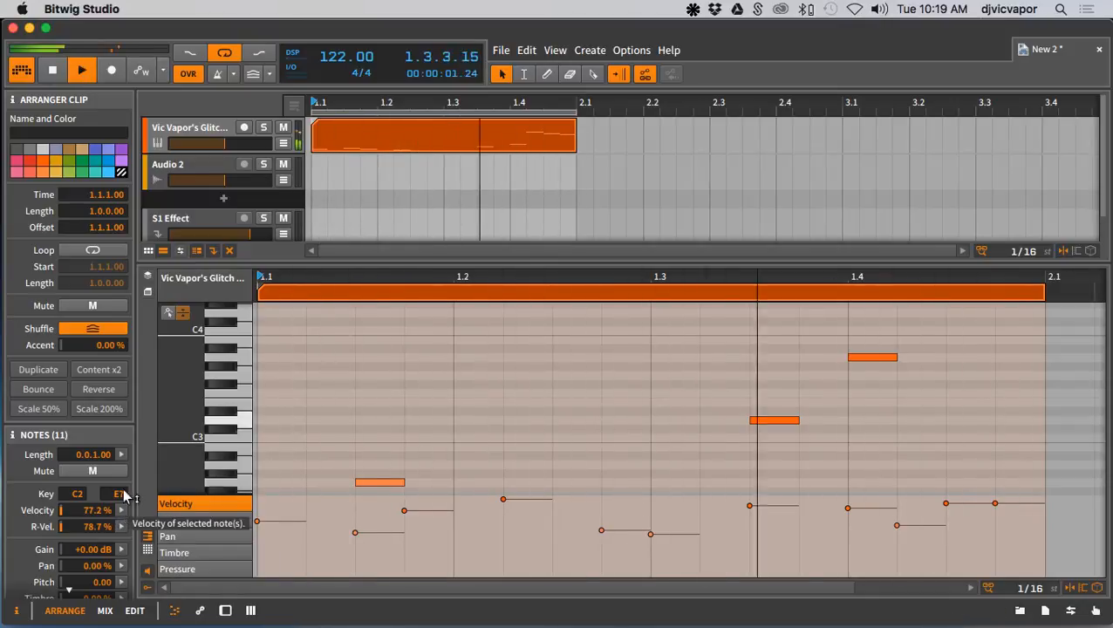
{"action": "double_click", "coordinate": [171, 130]}
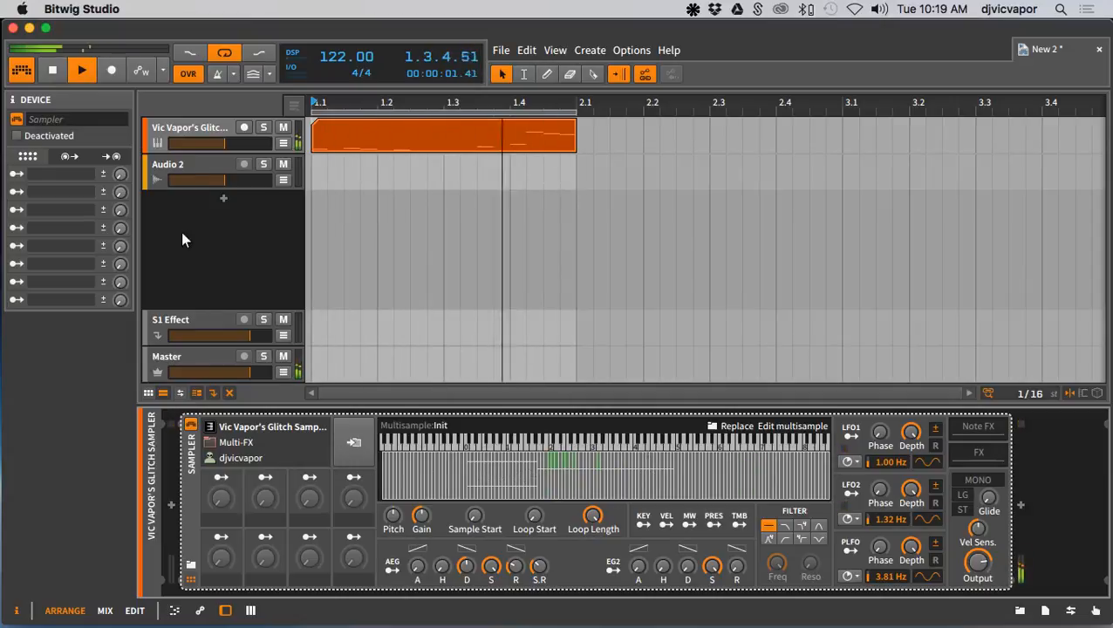
{"action": "double_click", "coordinate": [356, 144]}
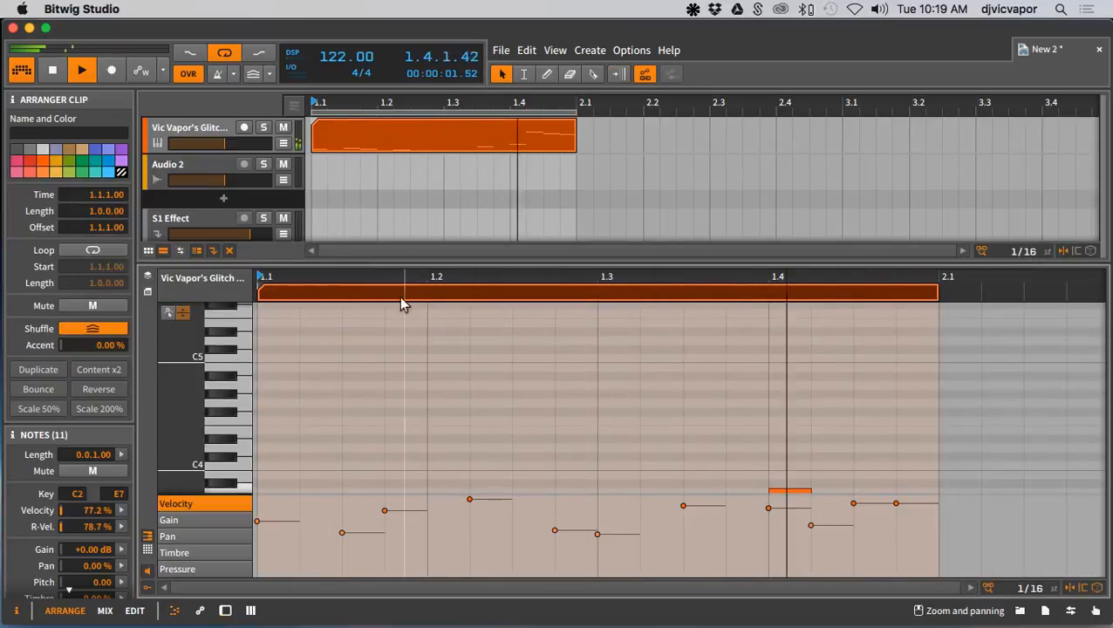
Transpose the three notes in beat 1.1 down one octave to F1, G1 and E1
{"action": "scroll", "coordinate": [410, 365], "scroll_direction": "down", "scroll_amount": 3}
{"action": "scroll", "coordinate": [411, 365], "scroll_direction": "down", "scroll_amount": 2}
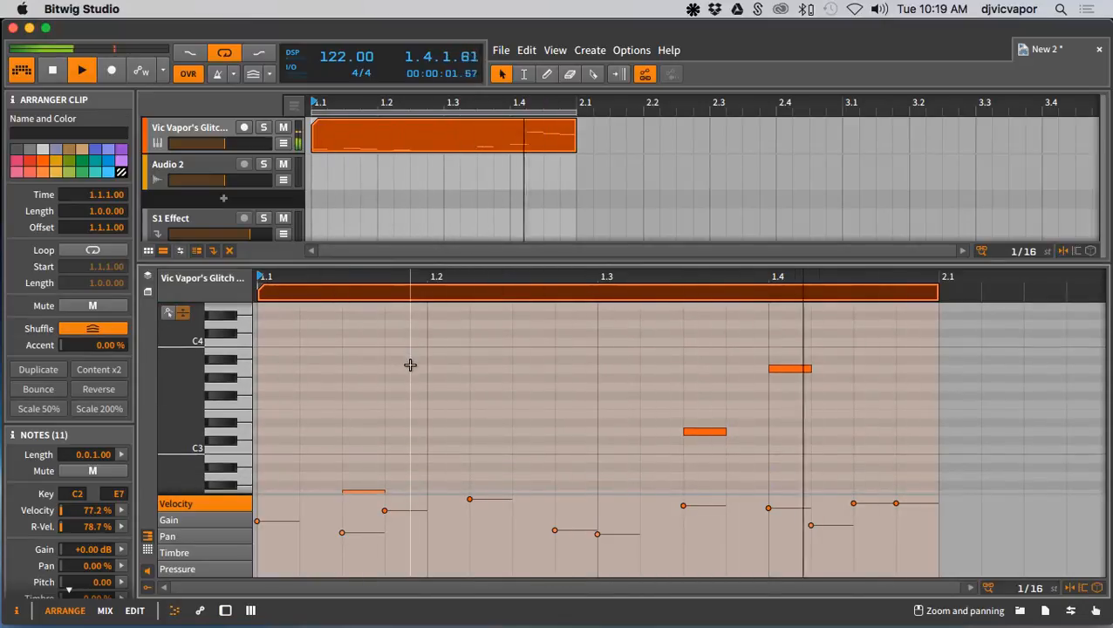
{"action": "scroll", "coordinate": [410, 365], "scroll_direction": "down", "scroll_amount": 5}
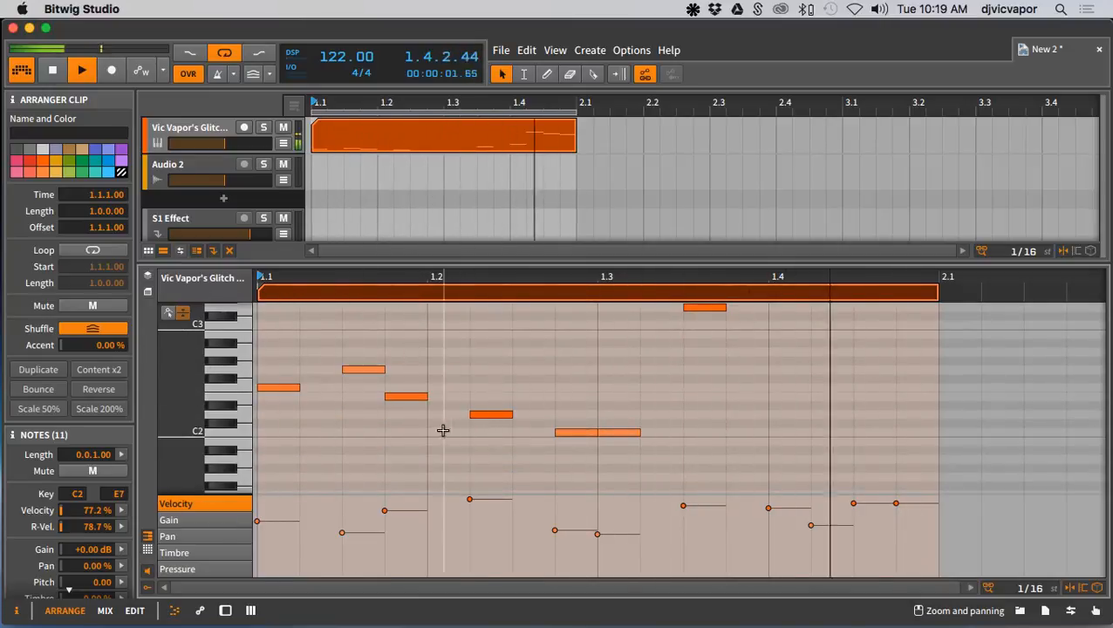
{"action": "left_click_drag", "start_coordinate": [419, 433], "coordinate": [293, 344]}
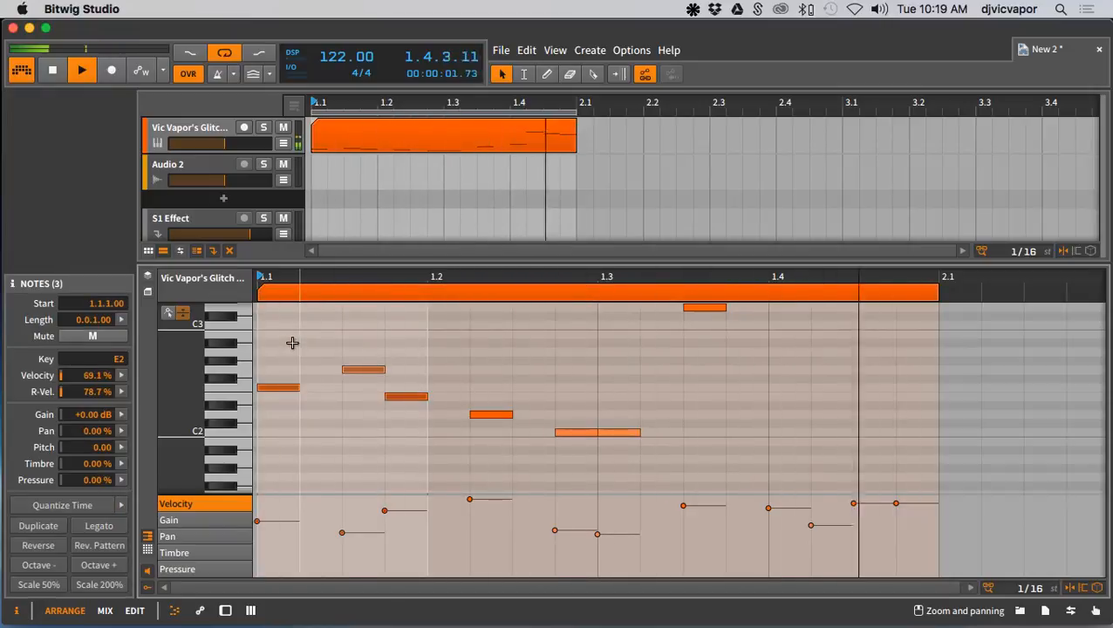
{"action": "key", "text": "shift+Down"}
{"action": "scroll", "coordinate": [425, 390], "scroll_direction": "down", "scroll_amount": 4}
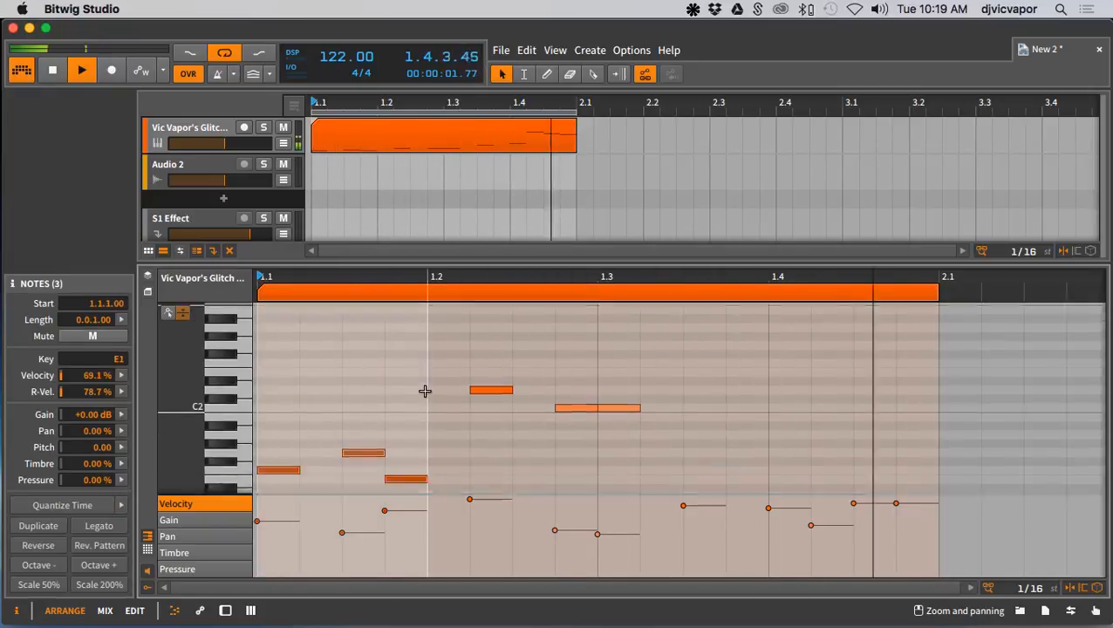
Reverse the pattern of the two notes at 1.1.3 and 1.1.4
{"action": "left_click_drag", "start_coordinate": [370, 366], "coordinate": [407, 452]}
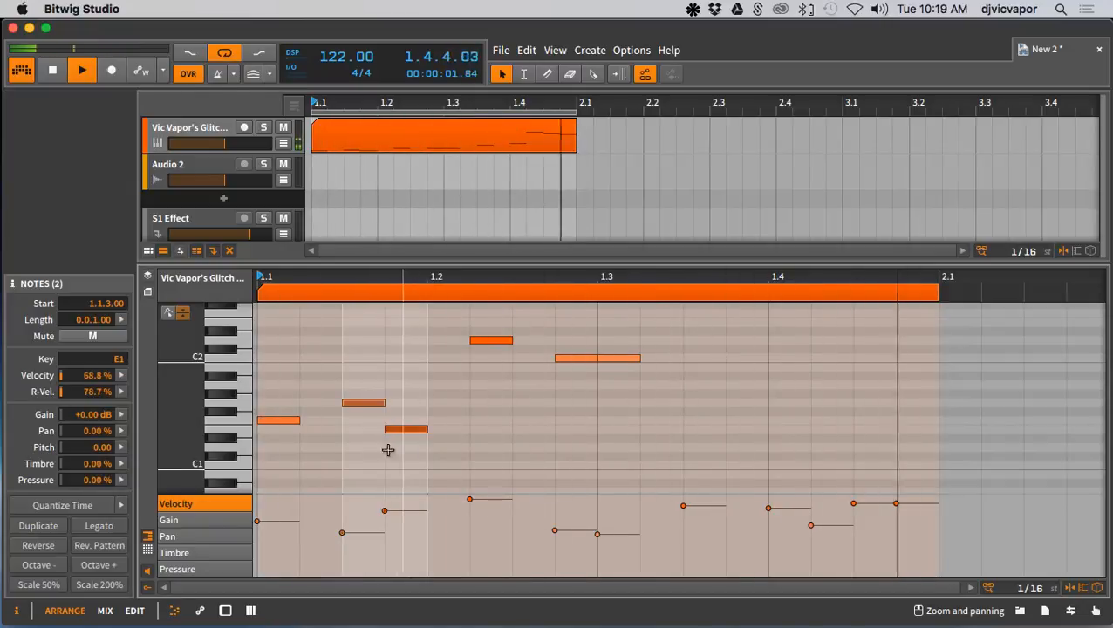
{"action": "left_click", "coordinate": [120, 550]}
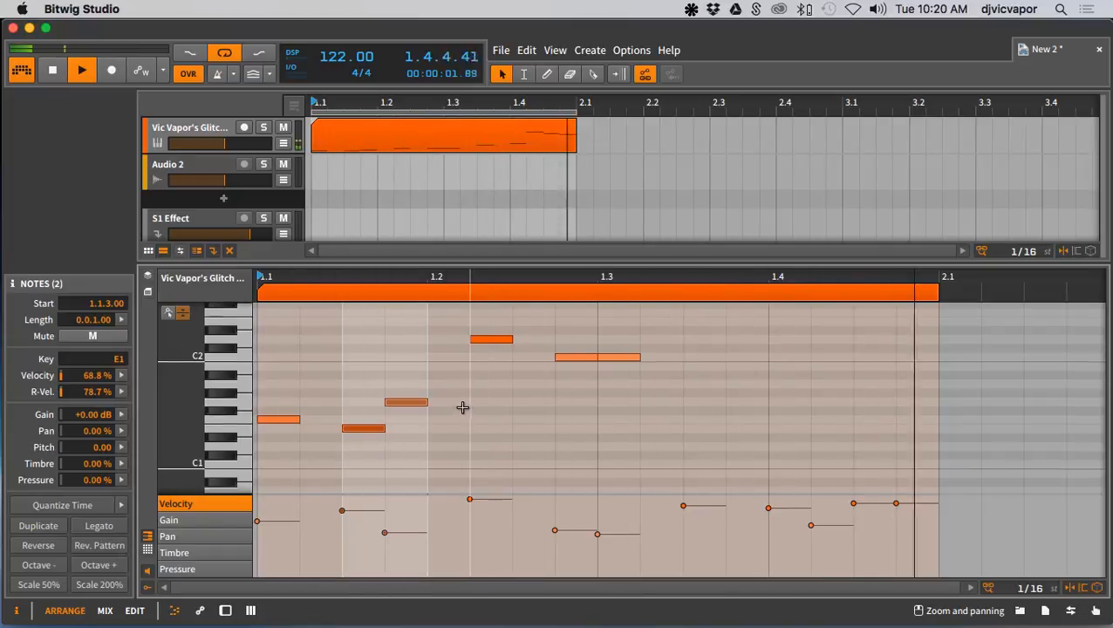
{"action": "scroll", "coordinate": [463, 408], "scroll_direction": "down", "scroll_amount": 2}
{"action": "scroll", "coordinate": [393, 429], "scroll_direction": "up", "scroll_amount": 1}
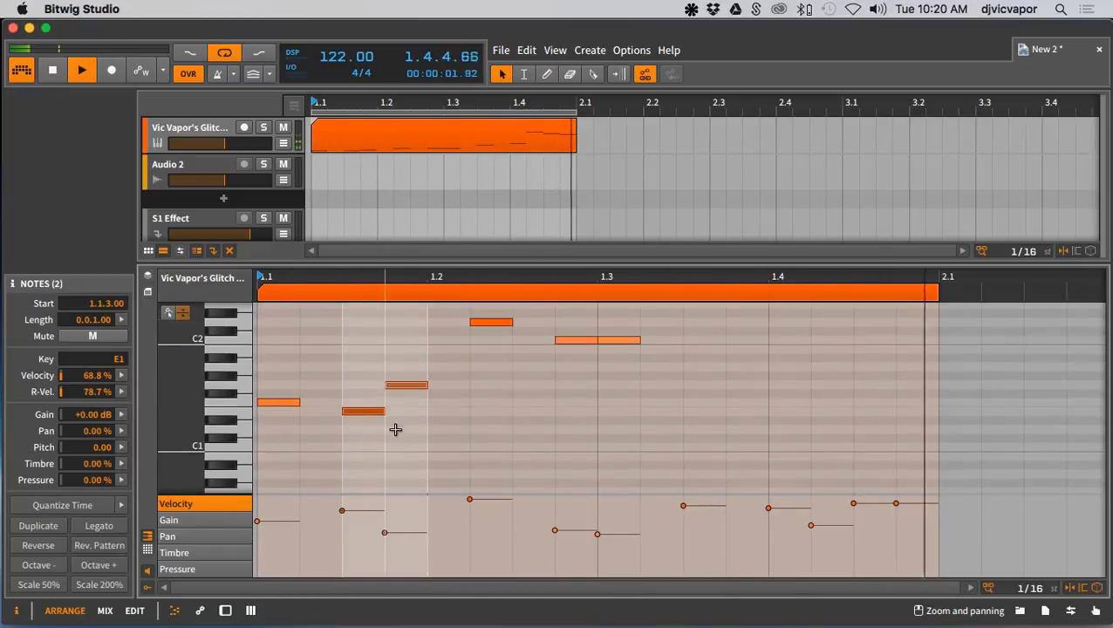
Raise the note at 1.1.3 by five semitones to A1
{"action": "left_click", "coordinate": [356, 411]}
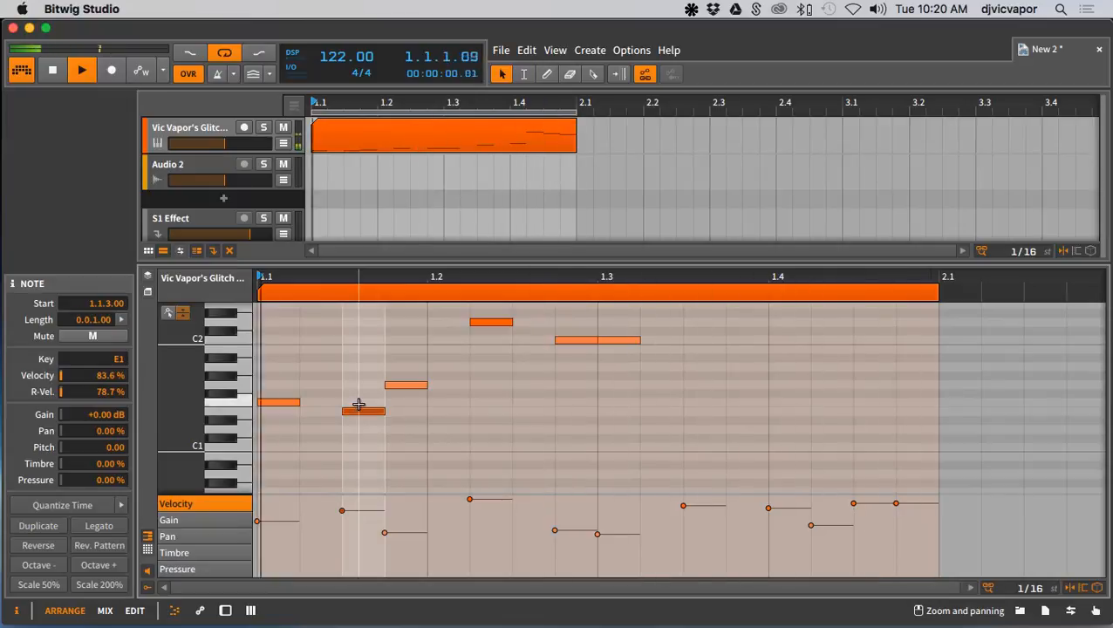
{"action": "key", "text": "Up"}
{"action": "key", "text": "Up"}
{"action": "key", "text": "Up"}
{"action": "key", "text": "Up"}
{"action": "key", "text": "Up"}
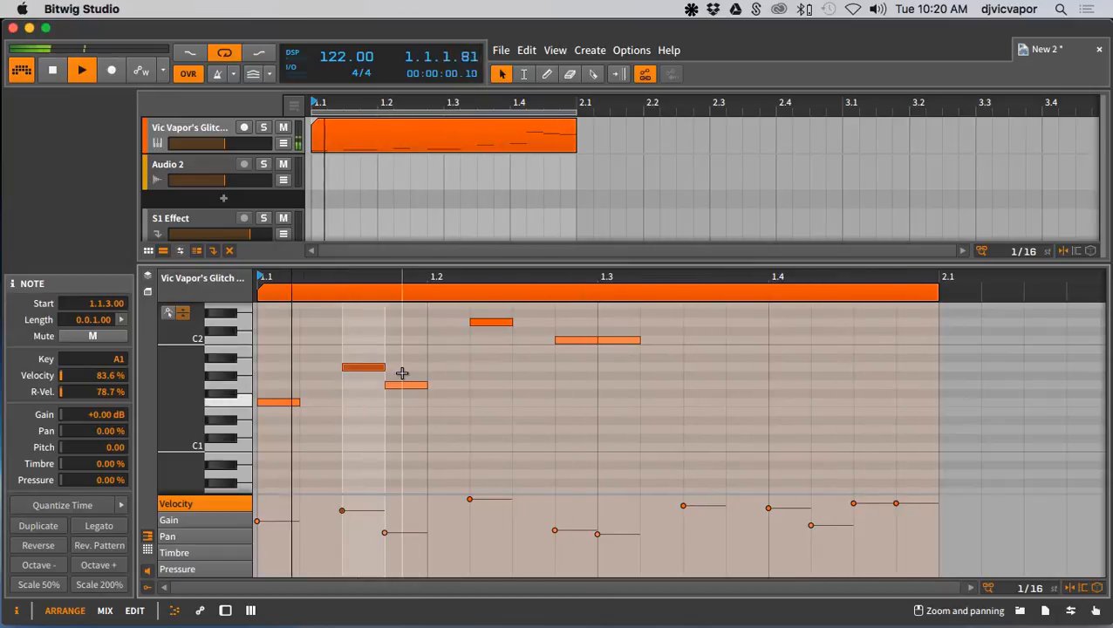
Move the first note at 1.1.1 up to G1 and lower the note at 1.1.4 to F1
{"action": "left_click", "coordinate": [280, 402]}
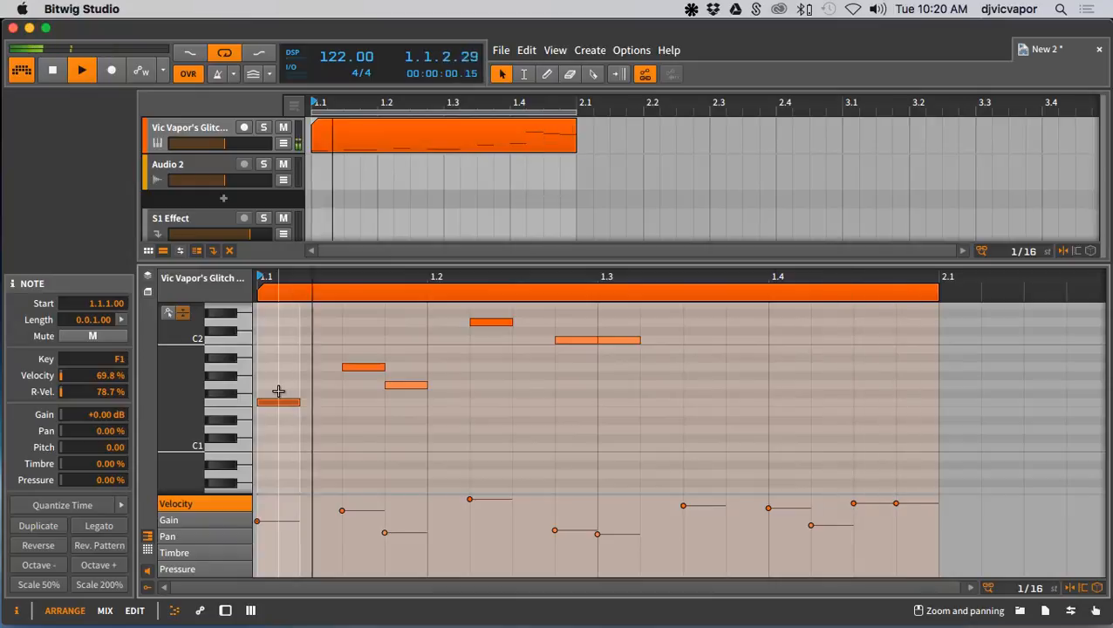
{"action": "left_click_drag", "start_coordinate": [278, 391], "coordinate": [279, 384]}
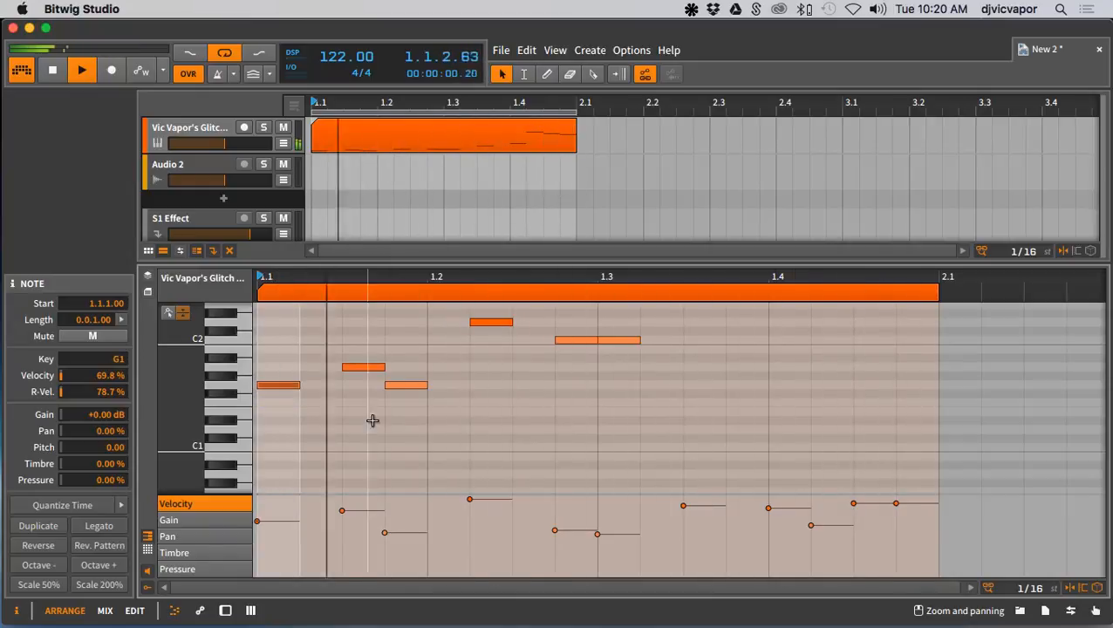
{"action": "left_click_drag", "start_coordinate": [402, 385], "coordinate": [402, 395]}
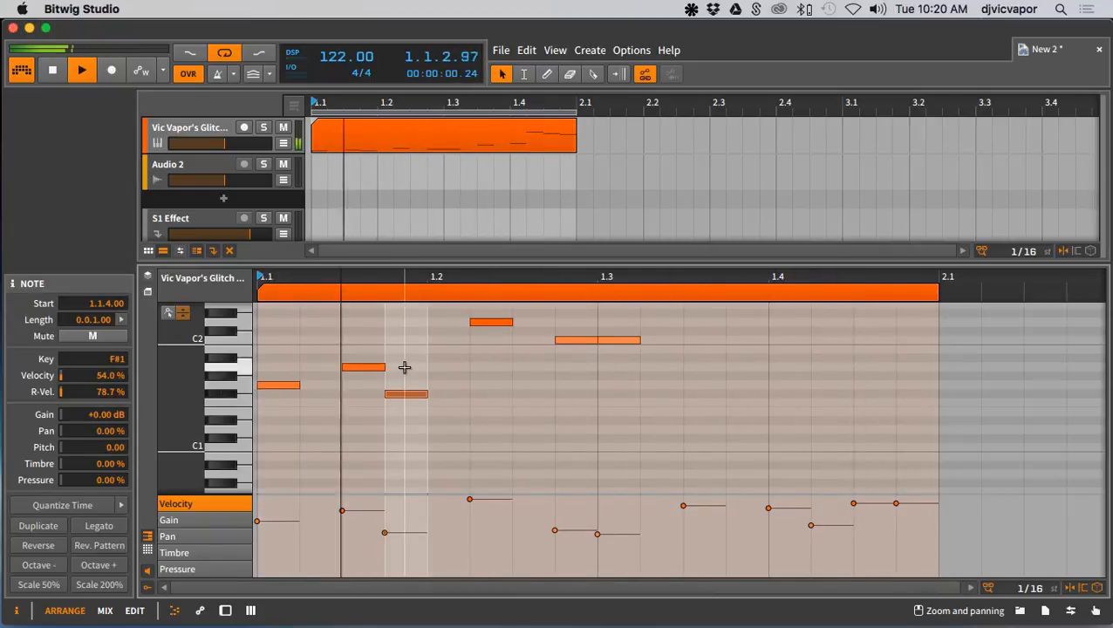
{"action": "key", "text": "Down"}
{"action": "key", "text": "Down"}
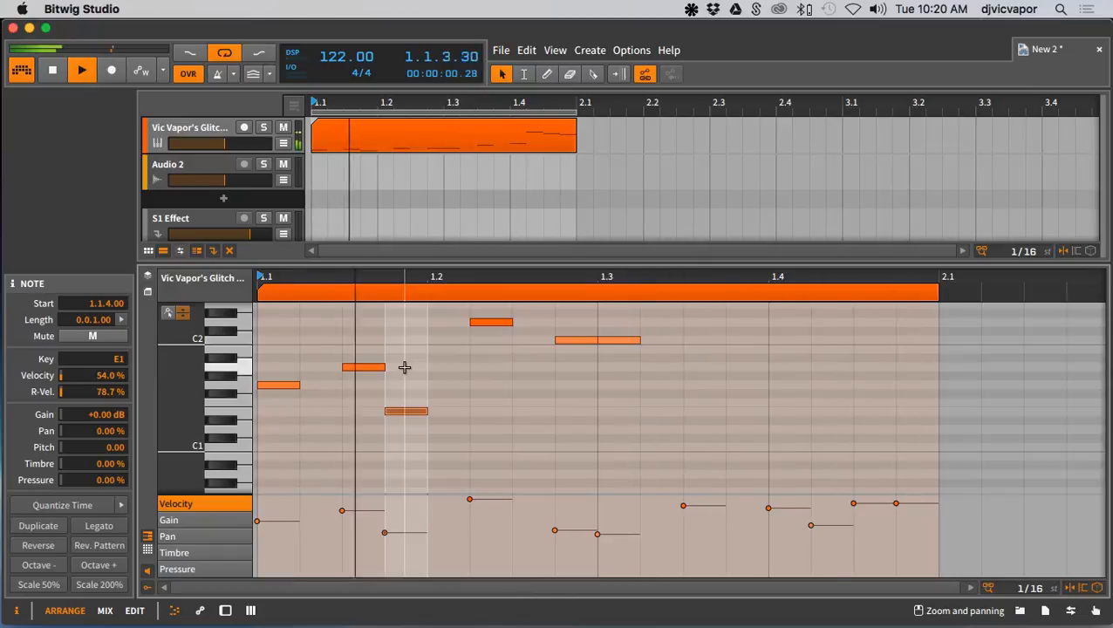
{"action": "key", "text": "Up"}
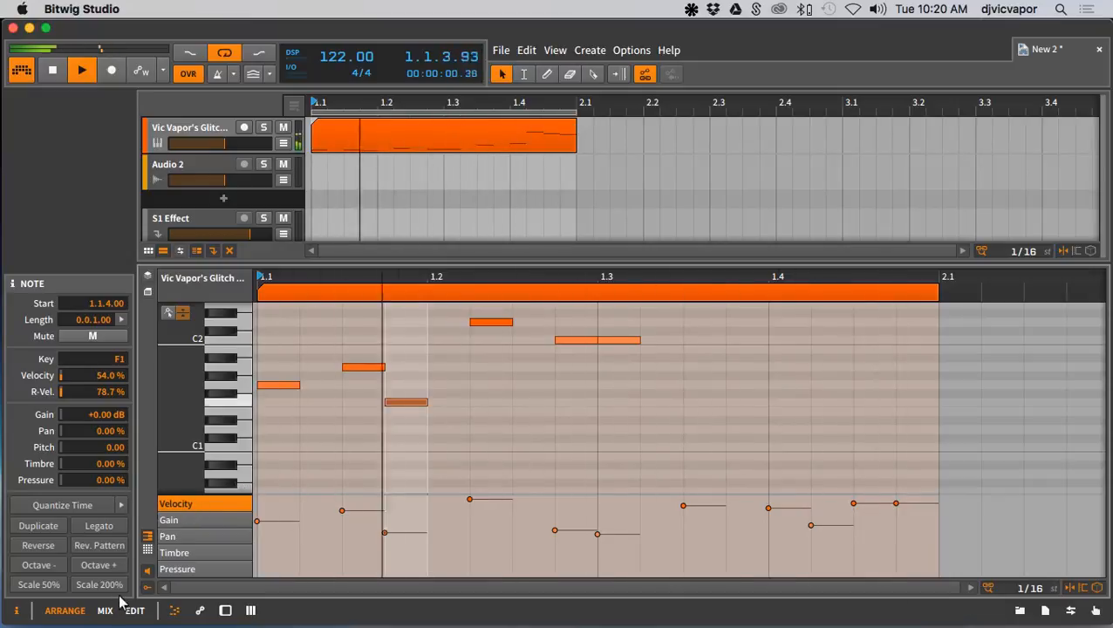
Raise the C2 note at 1.3.1 by seven semitones to G2
{"action": "left_click", "coordinate": [390, 293]}
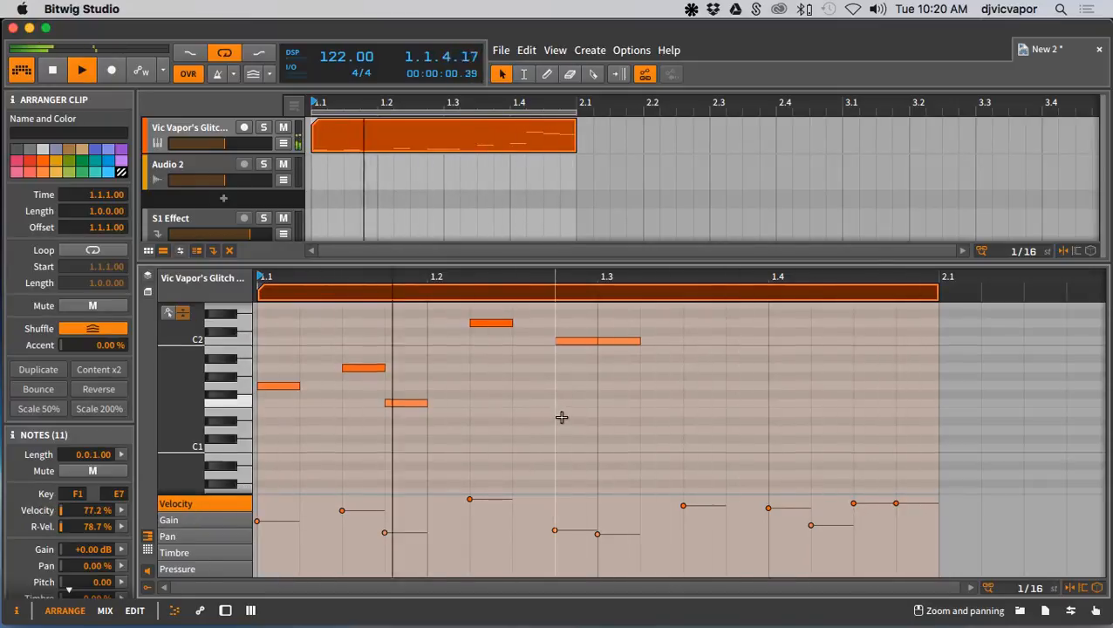
{"action": "scroll", "coordinate": [562, 417], "scroll_direction": "up", "scroll_amount": 5}
{"action": "scroll", "coordinate": [593, 387], "scroll_direction": "down", "scroll_amount": 2}
{"action": "left_click", "coordinate": [614, 442]}
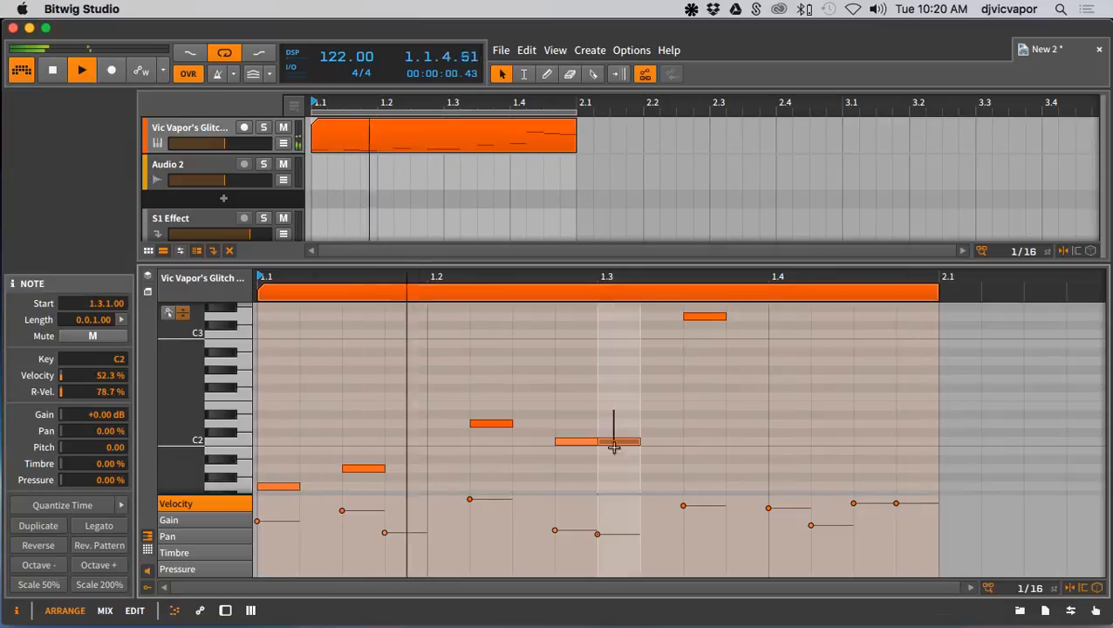
{"action": "key", "text": "Up"}
{"action": "key", "text": "Up"}
{"action": "key", "text": "Up"}
{"action": "key", "text": "Up"}
{"action": "key", "text": "Up"}
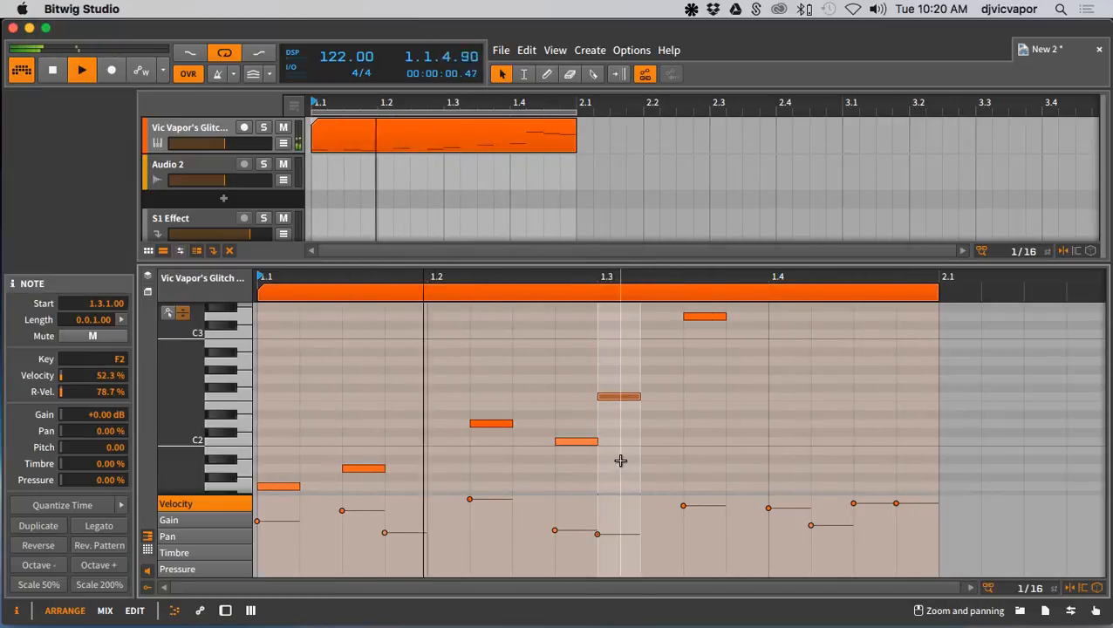
{"action": "key", "text": "Up"}
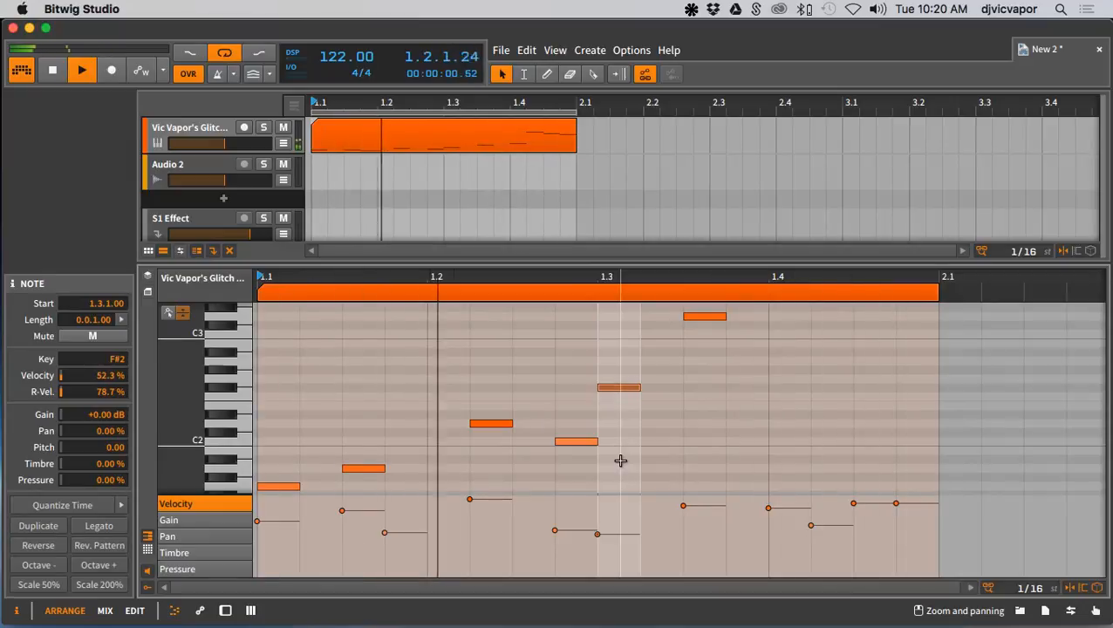
{"action": "key", "text": "Up"}
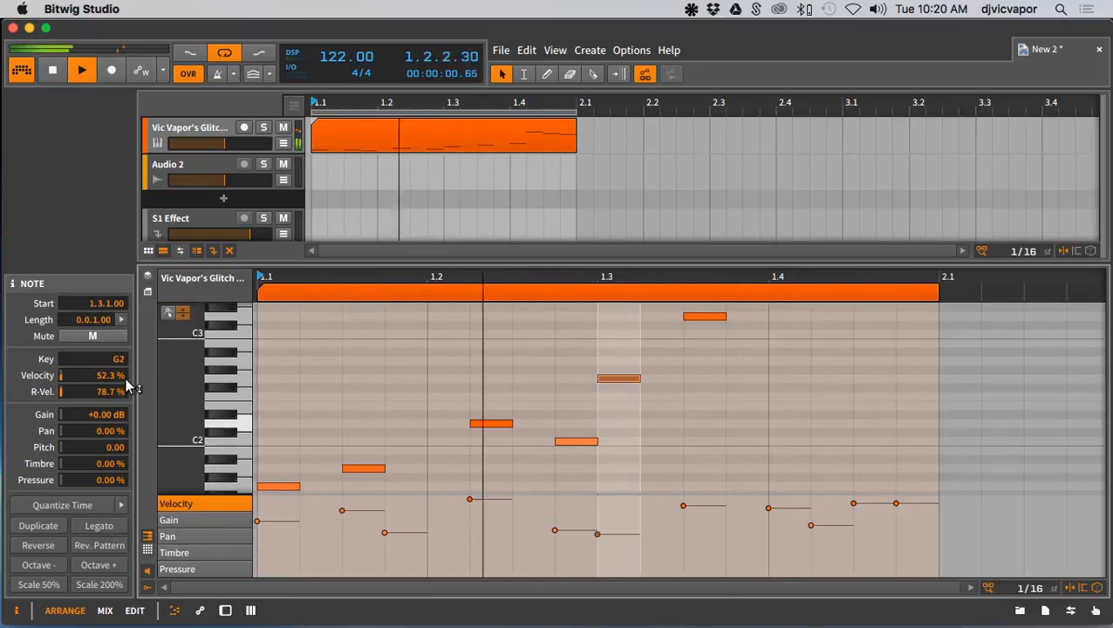
Select the whole clip and randomize its note velocities more strongly with Chaos, bringing the mean to 53.0 %
{"action": "left_click", "coordinate": [367, 292]}
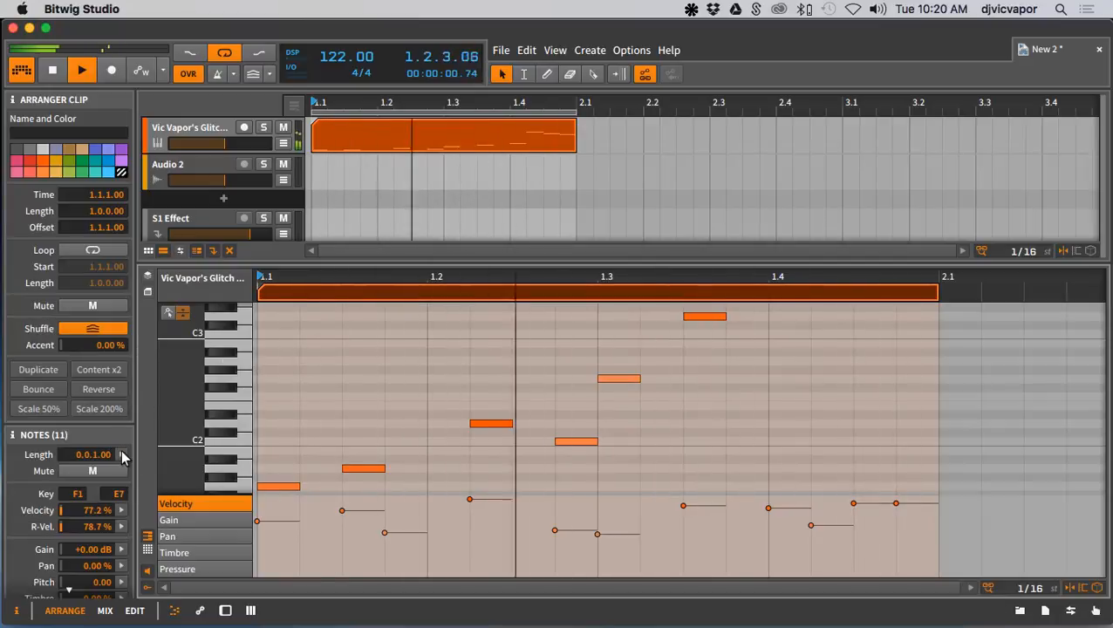
{"action": "left_click", "coordinate": [121, 513]}
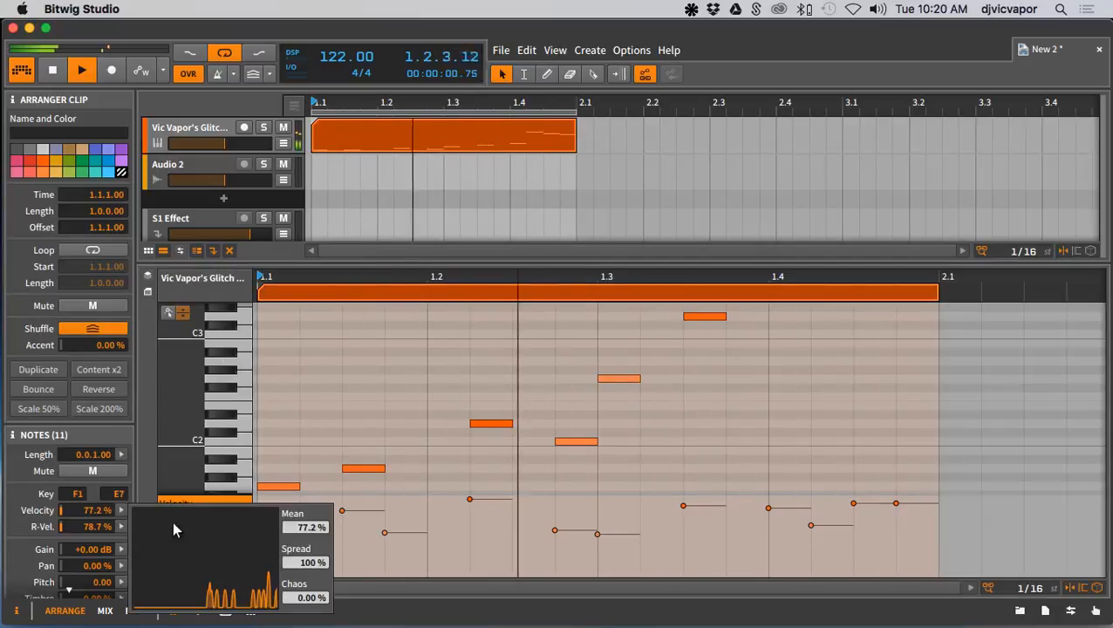
{"action": "mouse_move", "coordinate": [300, 599]}
{"action": "left_mouse_down"}
{"action": "mouse_move", "coordinate": [300, 545]}
{"action": "mouse_move", "coordinate": [300, 598]}
{"action": "left_mouse_up"}
{"action": "left_click_drag", "start_coordinate": [297, 537], "coordinate": [310, 596]}
{"action": "left_click_drag", "start_coordinate": [305, 598], "coordinate": [303, 478]}
{"action": "left_click_drag", "start_coordinate": [301, 529], "coordinate": [301, 545]}
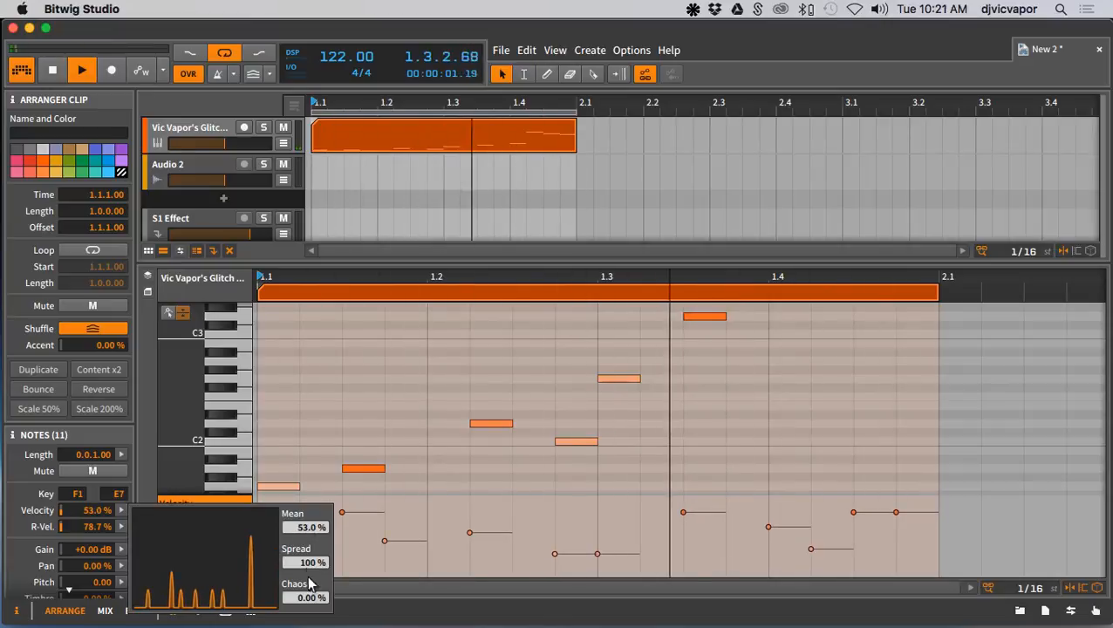
Randomize the note velocities once more, bring their mean to 59.6 %, and hide the velocity lane
{"action": "left_click_drag", "start_coordinate": [315, 600], "coordinate": [311, 563]}
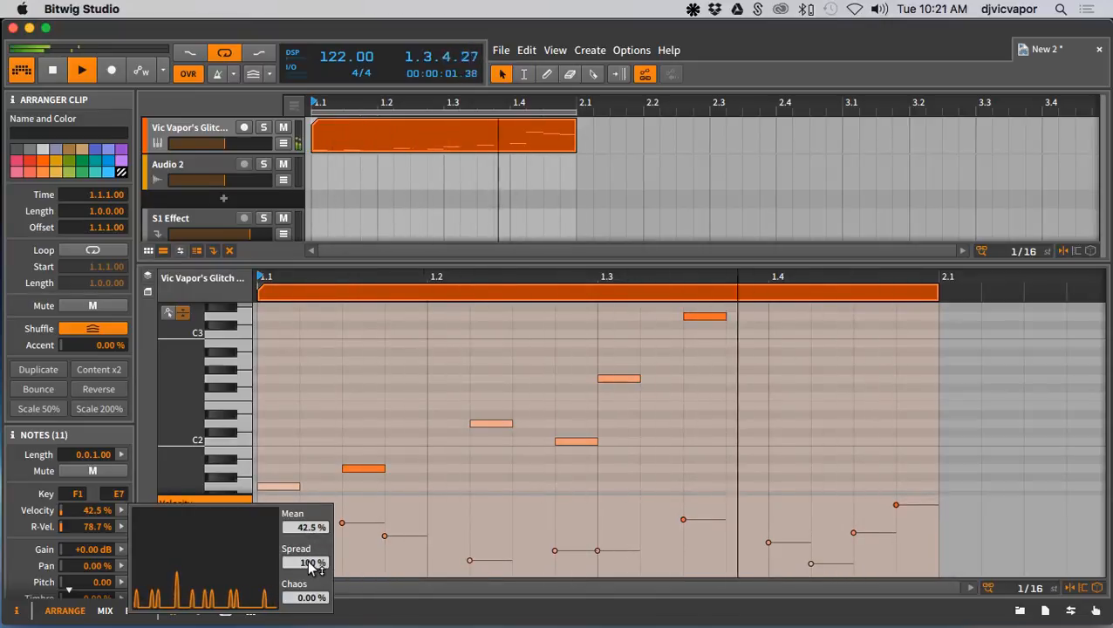
{"action": "left_click_drag", "start_coordinate": [422, 538], "coordinate": [422, 525]}
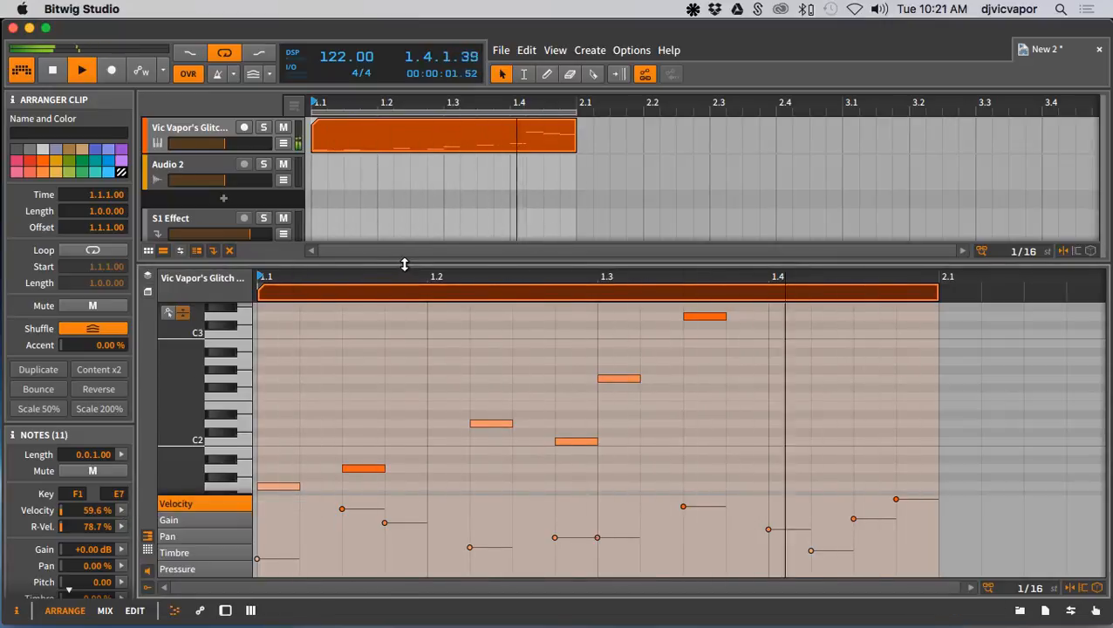
{"action": "left_click_drag", "start_coordinate": [405, 277], "coordinate": [436, 297]}
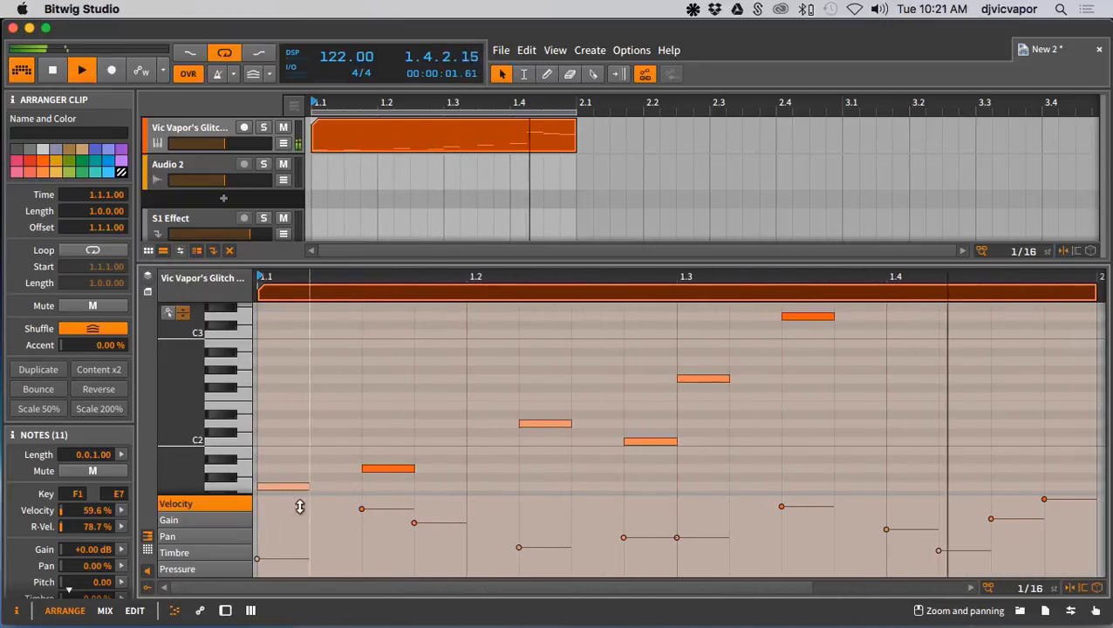
{"action": "left_click", "coordinate": [149, 589]}
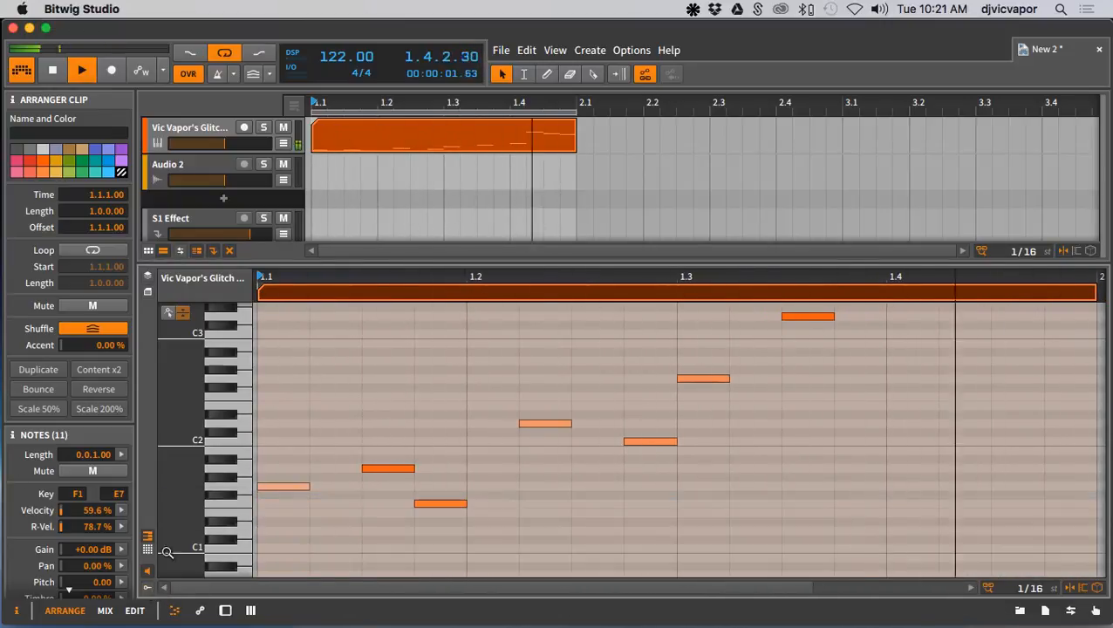
Select the three high notes from 1.4.2 to the end of the clip and transpose them up one octave
{"action": "left_click", "coordinate": [16, 611]}
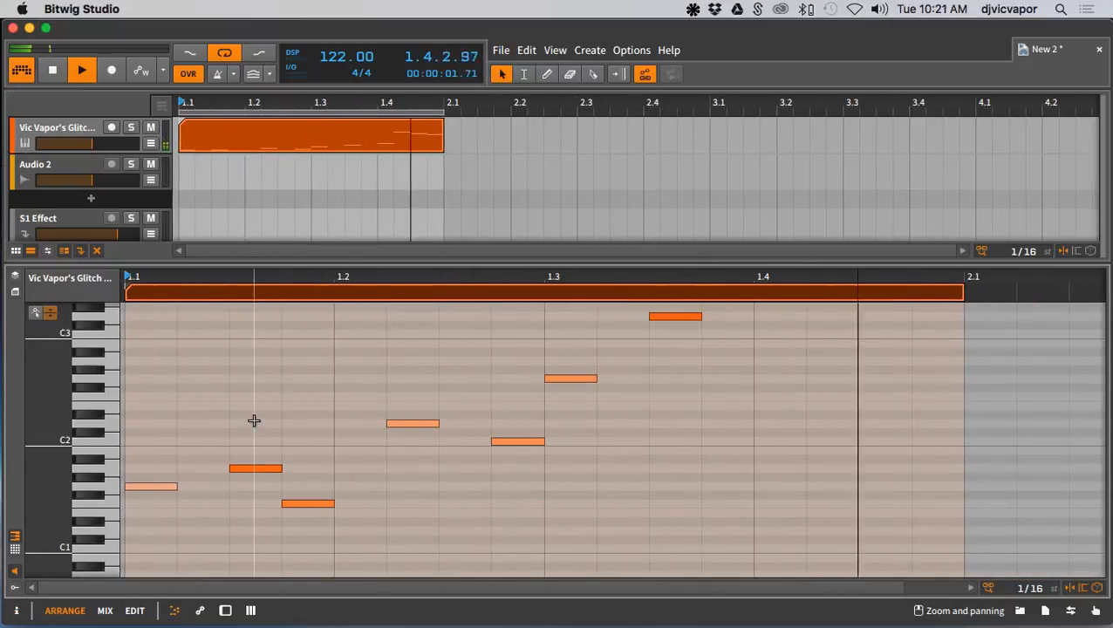
{"action": "scroll", "coordinate": [253, 420], "scroll_direction": "up", "scroll_amount": 1}
{"action": "scroll", "coordinate": [253, 421], "scroll_direction": "up", "scroll_amount": 15}
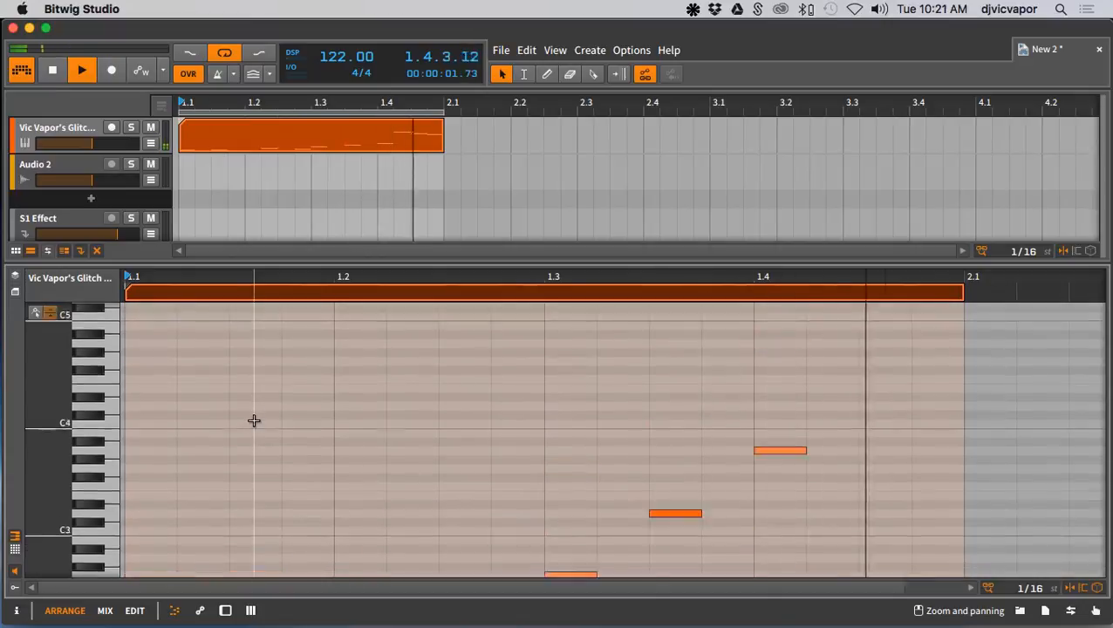
{"action": "scroll", "coordinate": [253, 421], "scroll_direction": "down", "scroll_amount": 1}
{"action": "scroll", "coordinate": [262, 415], "scroll_direction": "up", "scroll_amount": 3}
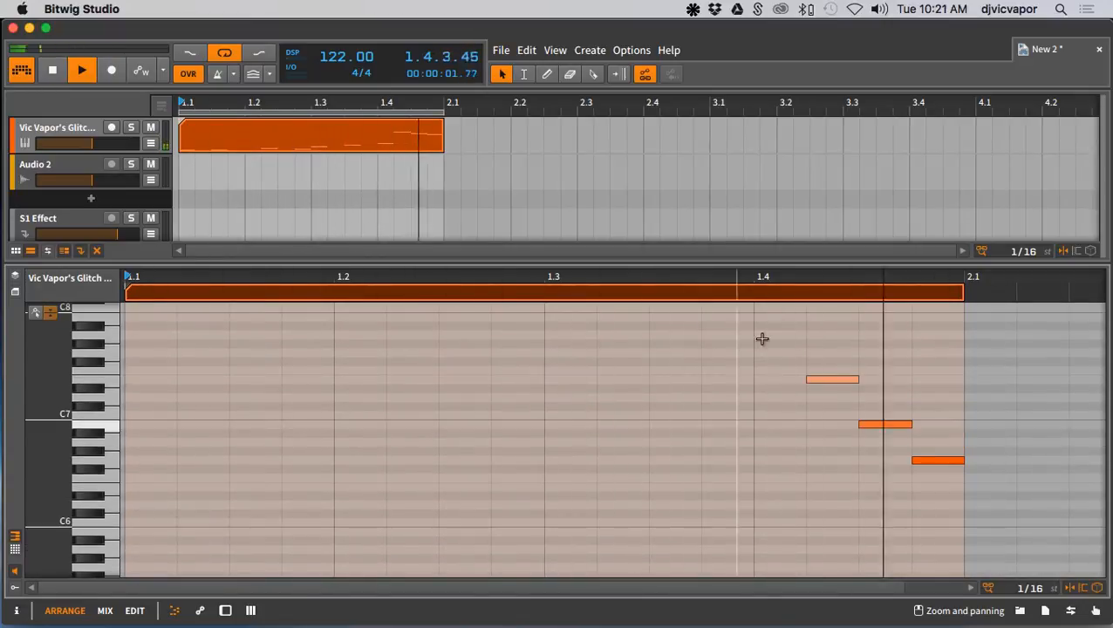
{"action": "left_click_drag", "start_coordinate": [809, 348], "coordinate": [924, 477]}
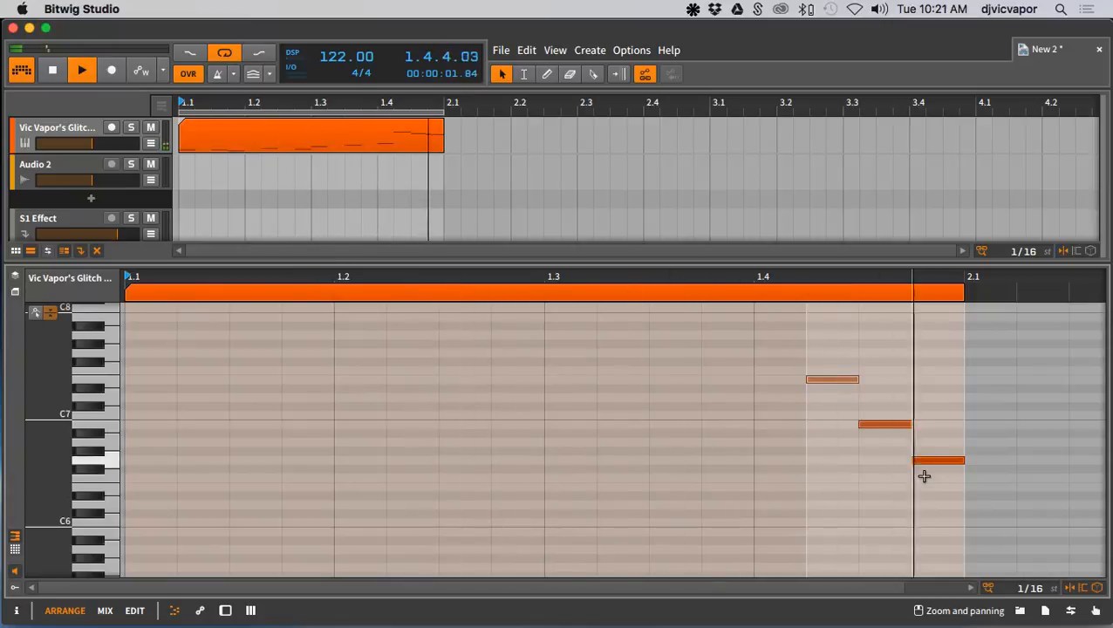
{"action": "key", "text": "shift+Up"}
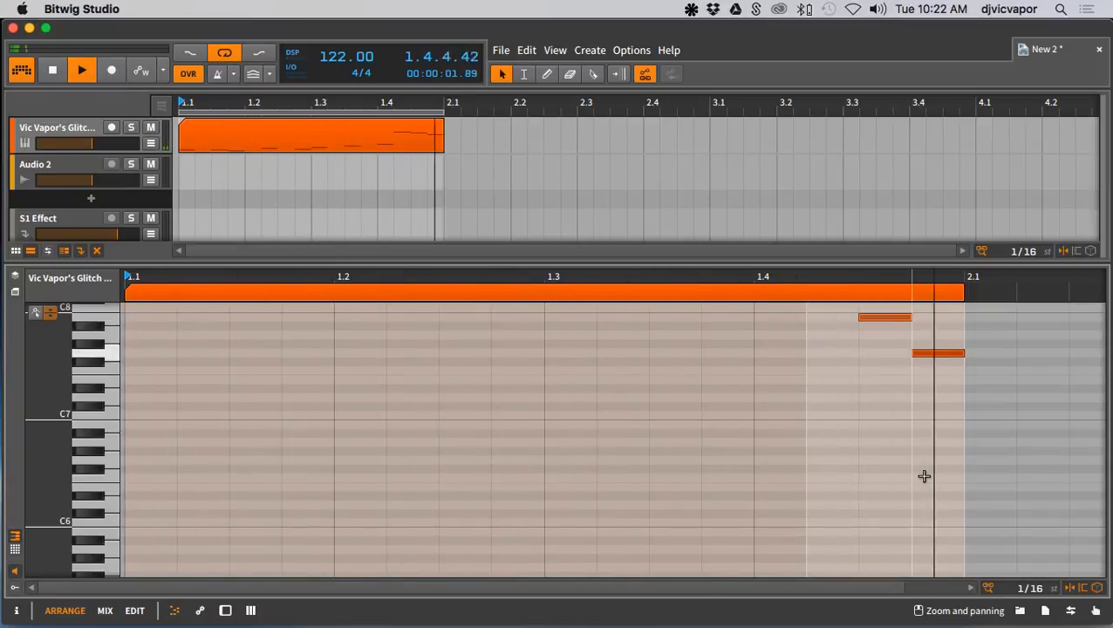
Reverse the pattern of the three selected high notes so they ascend from 1.4.2 to the clip's end
{"action": "scroll", "coordinate": [924, 476], "scroll_direction": "down", "scroll_amount": 1}
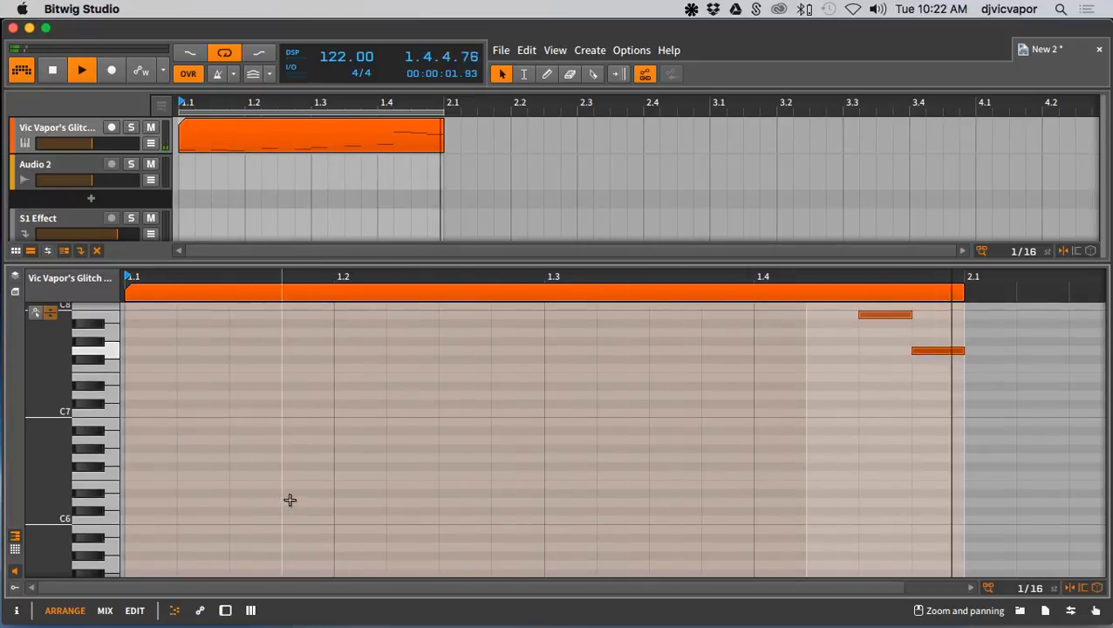
{"action": "left_click", "coordinate": [16, 611]}
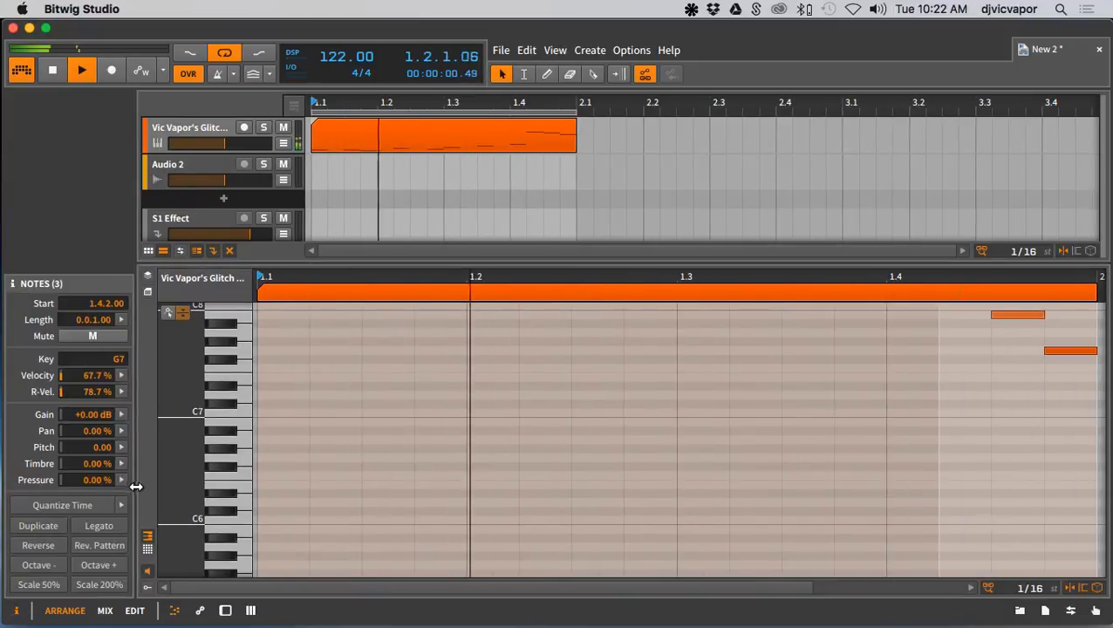
{"action": "left_click", "coordinate": [94, 547]}
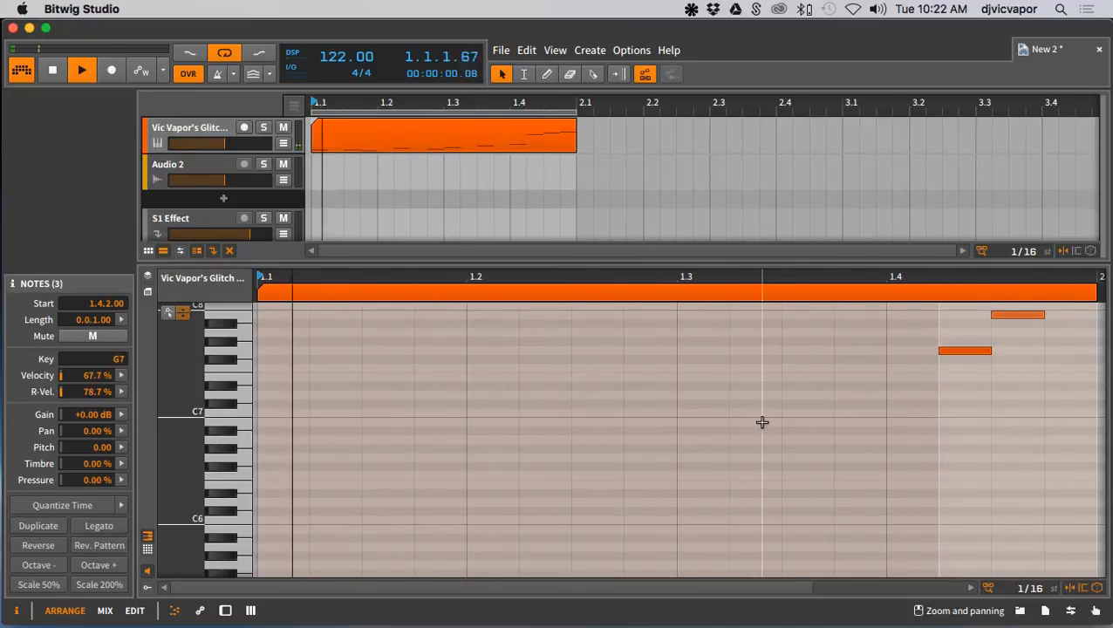
{"action": "scroll", "coordinate": [762, 422], "scroll_direction": "up", "scroll_amount": 3}
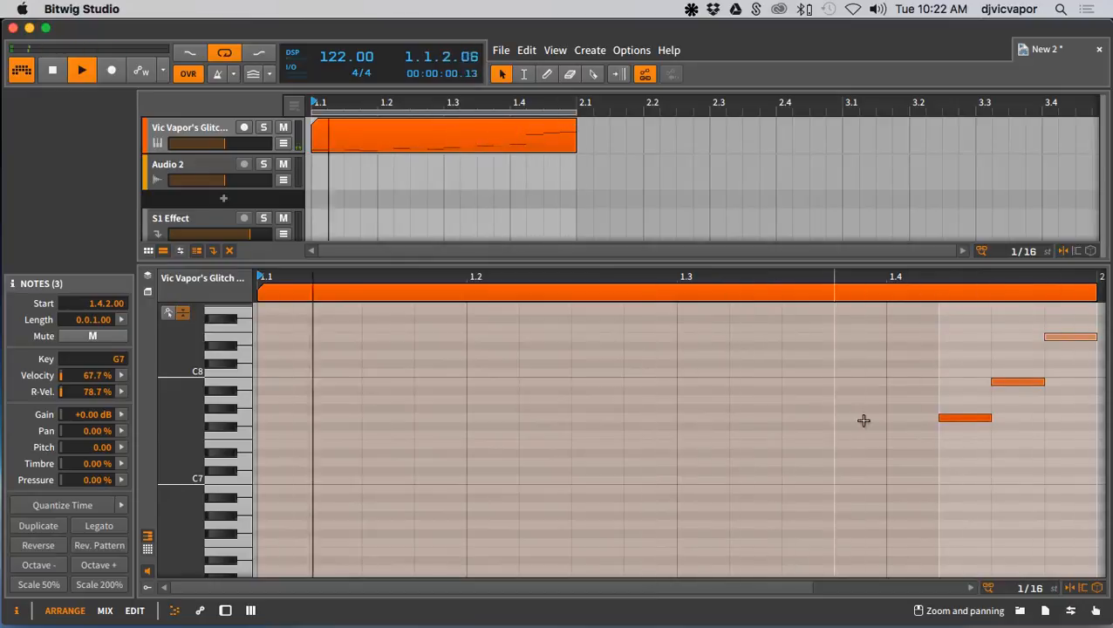
Transpose the three high notes at the end of the clip down one octave, starting at G6
{"action": "left_click_drag", "start_coordinate": [958, 337], "coordinate": [1054, 422]}
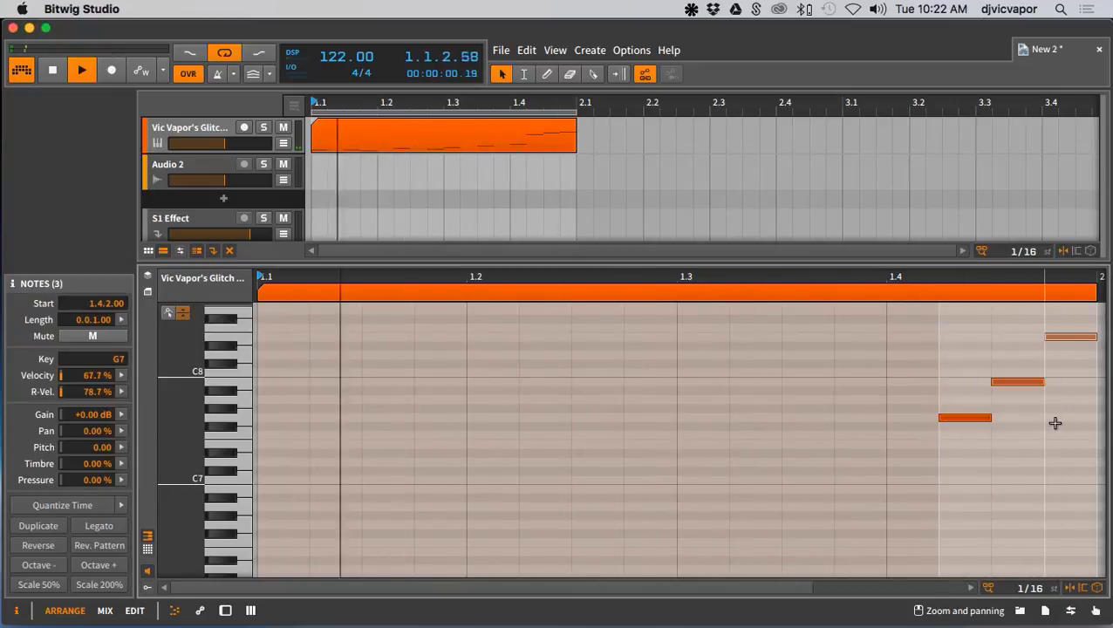
{"action": "key", "text": "shift+Down"}
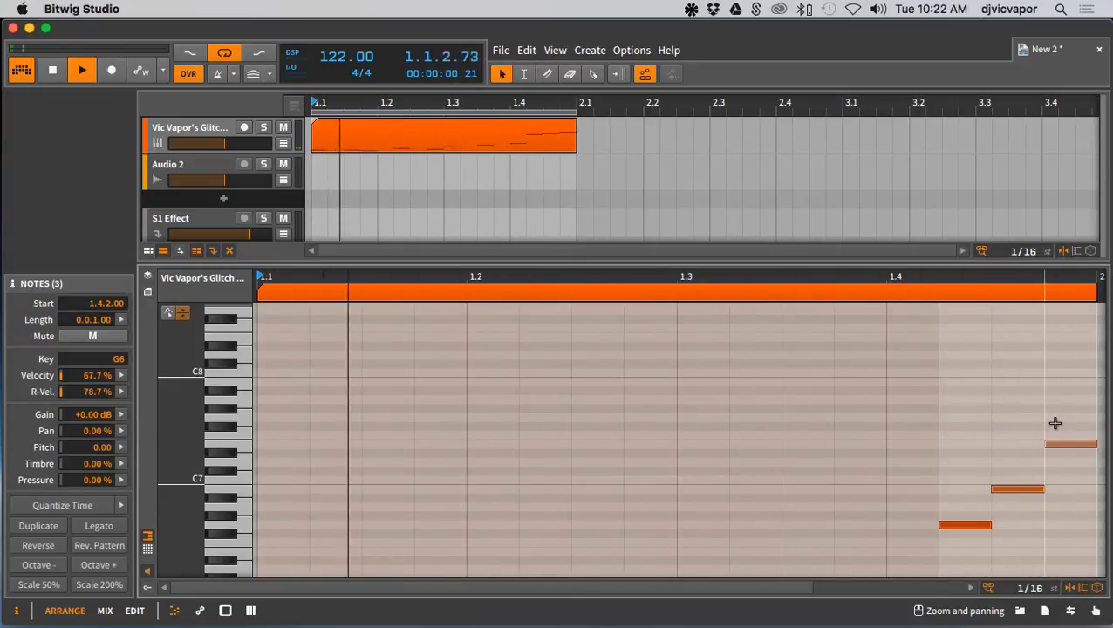
{"action": "scroll", "coordinate": [947, 417], "scroll_direction": "down", "scroll_amount": 3}
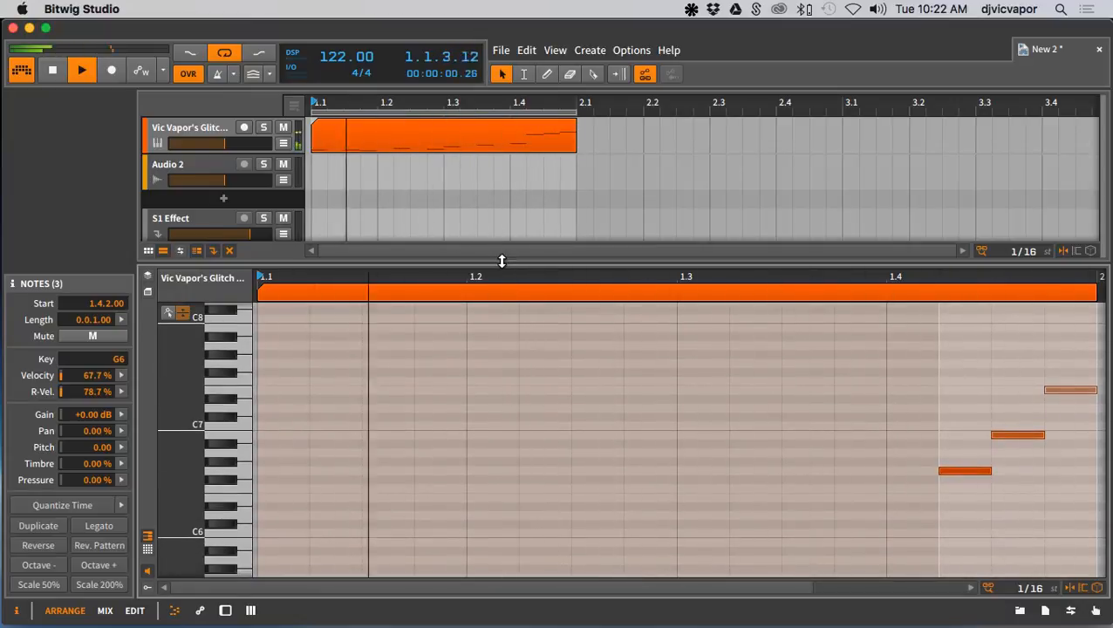
Hide the inspector and shorten the three high notes at the clip's end to a little under half a sixteenth
{"action": "mouse_move", "coordinate": [501, 266]}
{"action": "left_mouse_down"}
{"action": "mouse_move", "coordinate": [521, 453]}
{"action": "mouse_move", "coordinate": [514, 260]}
{"action": "left_mouse_up"}
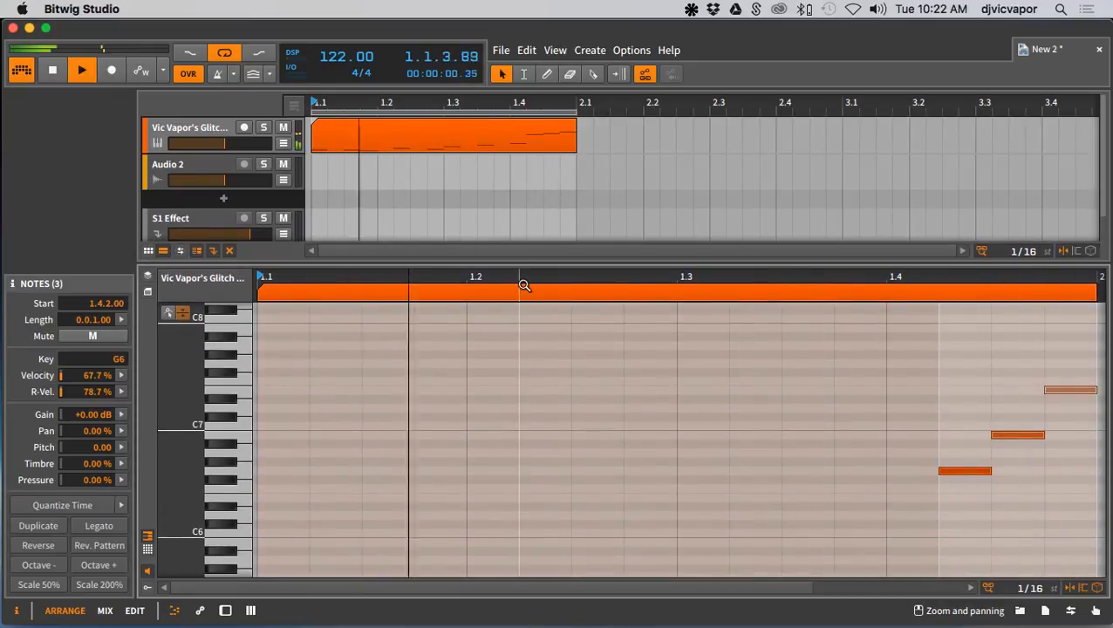
{"action": "left_click", "coordinate": [15, 610]}
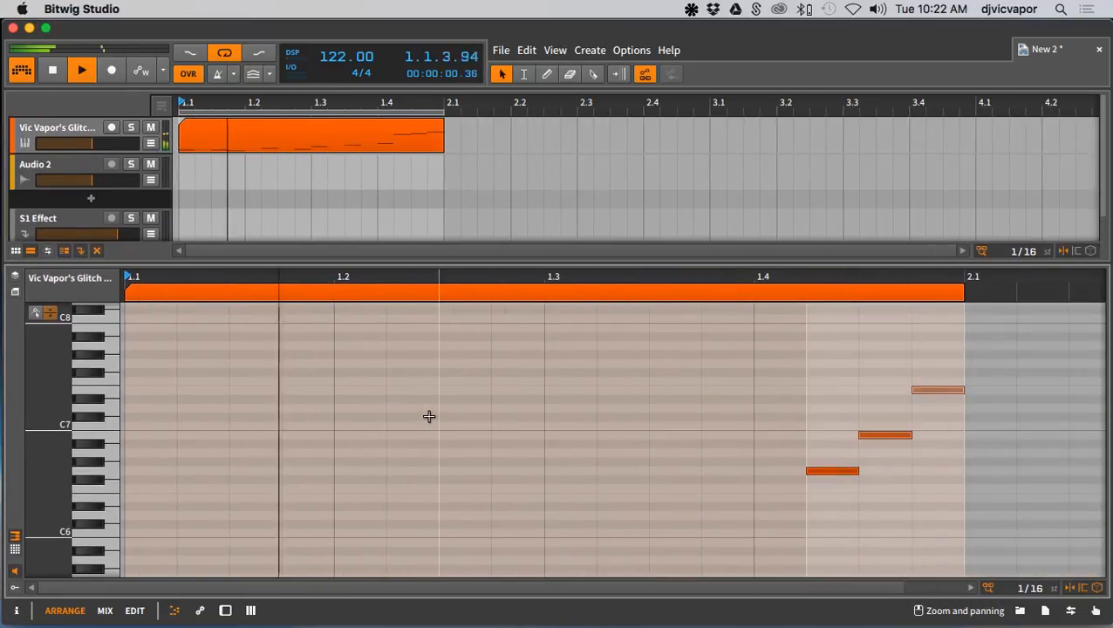
{"action": "left_click_drag", "start_coordinate": [455, 281], "coordinate": [488, 293]}
{"action": "scroll", "coordinate": [481, 373], "scroll_direction": "down", "scroll_amount": 10}
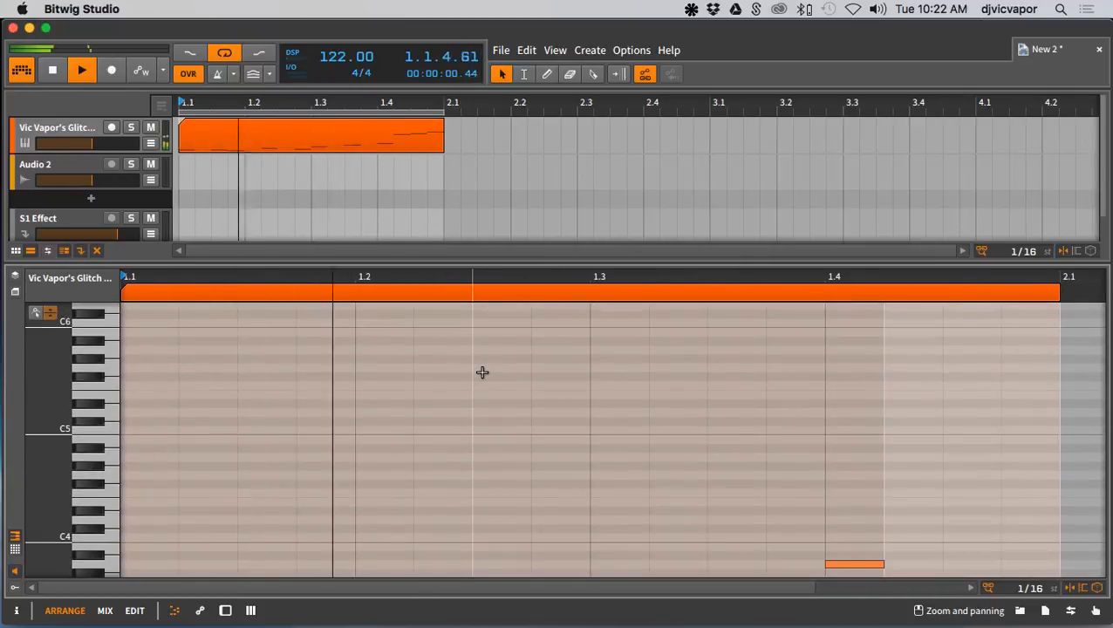
{"action": "scroll", "coordinate": [482, 372], "scroll_direction": "up", "scroll_amount": 8}
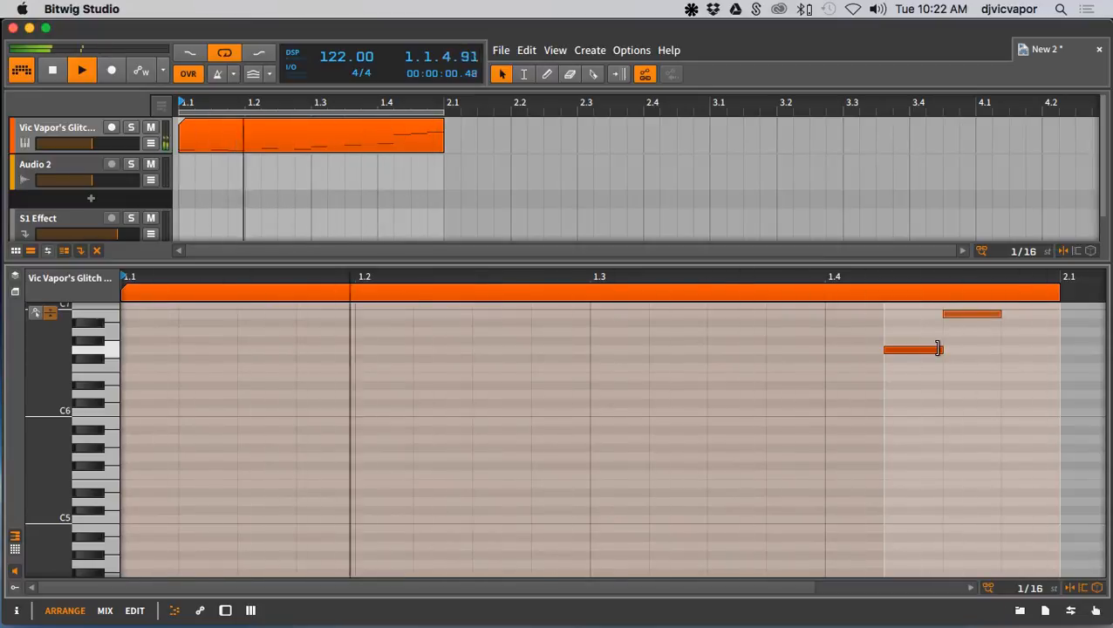
{"action": "left_click_drag", "start_coordinate": [941, 350], "coordinate": [903, 350]}
{"action": "scroll", "coordinate": [924, 401], "scroll_direction": "up", "scroll_amount": 2}
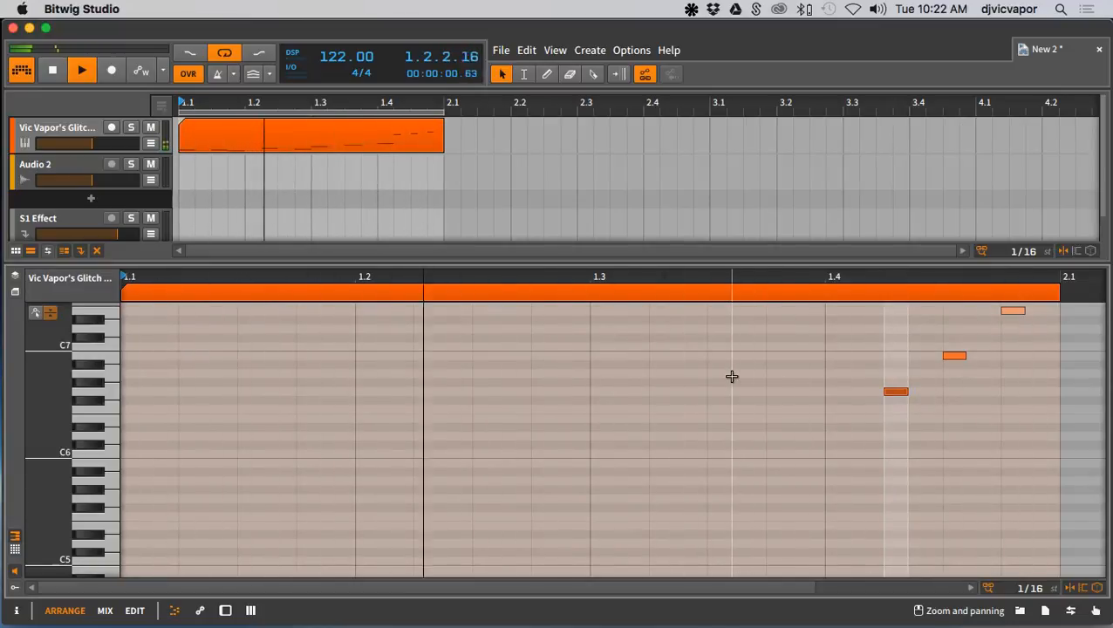
Add an F6 note at 1.3.4 and extend it to 1.4.2, two sixteenths long
{"action": "double_click", "coordinate": [778, 409]}
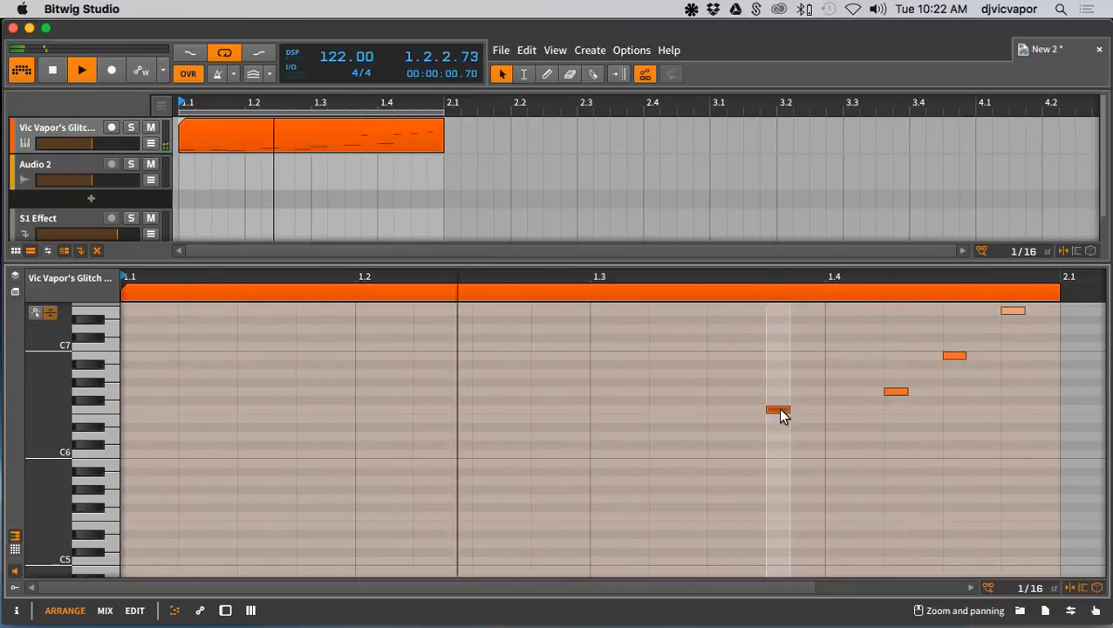
{"action": "left_click_drag", "start_coordinate": [788, 410], "coordinate": [882, 411]}
{"action": "scroll", "coordinate": [844, 431], "scroll_direction": "down", "scroll_amount": 5}
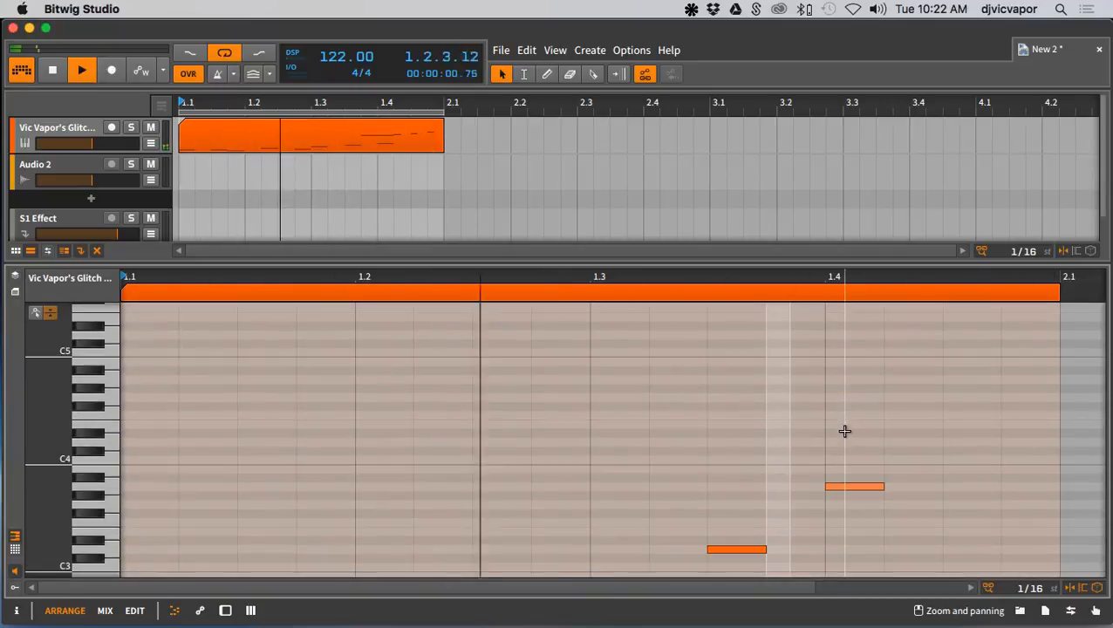
{"action": "scroll", "coordinate": [845, 431], "scroll_direction": "up", "scroll_amount": 4}
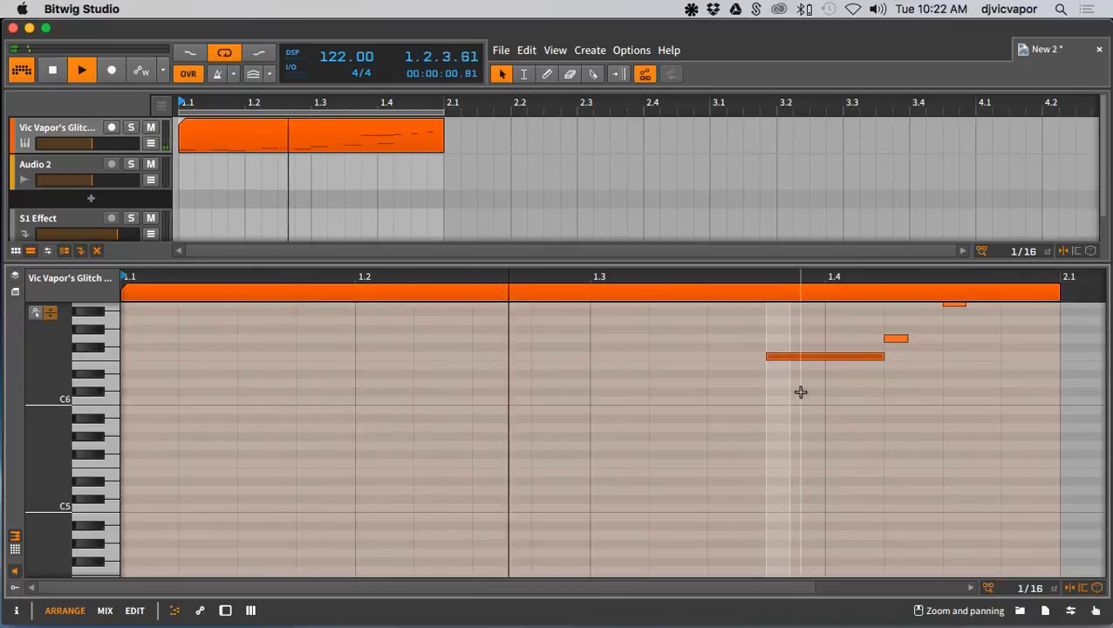
Show the track's Sampler device, adjust its velocity sensitivity and set its glide to 6.332 ms
{"action": "double_click", "coordinate": [82, 130]}
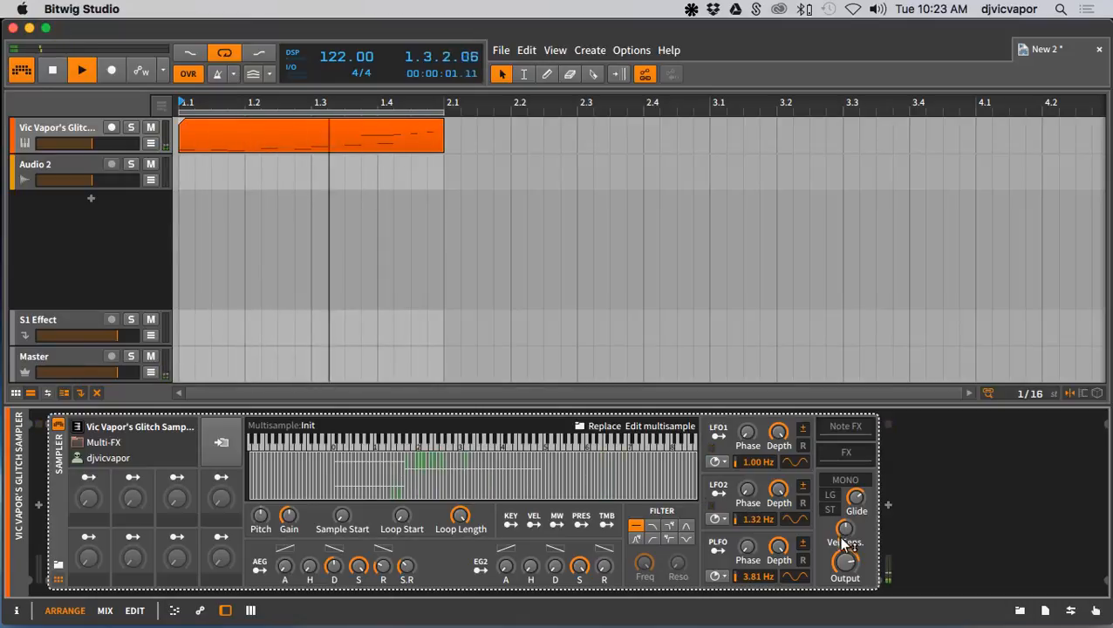
{"action": "left_click_drag", "start_coordinate": [843, 534], "coordinate": [844, 530]}
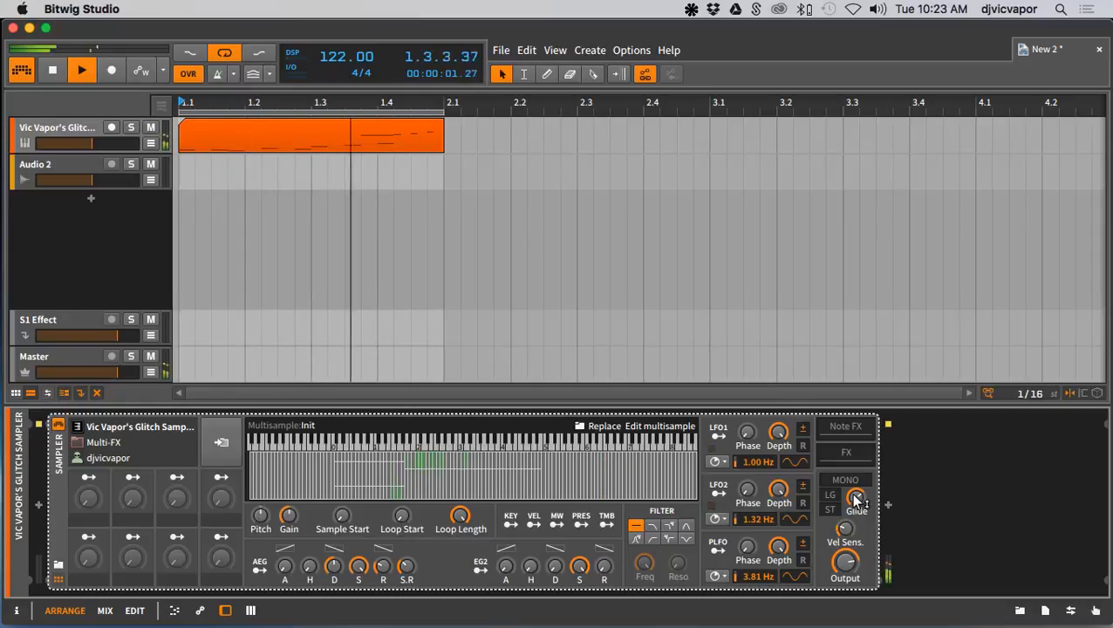
{"action": "left_click_drag", "start_coordinate": [857, 499], "coordinate": [857, 499]}
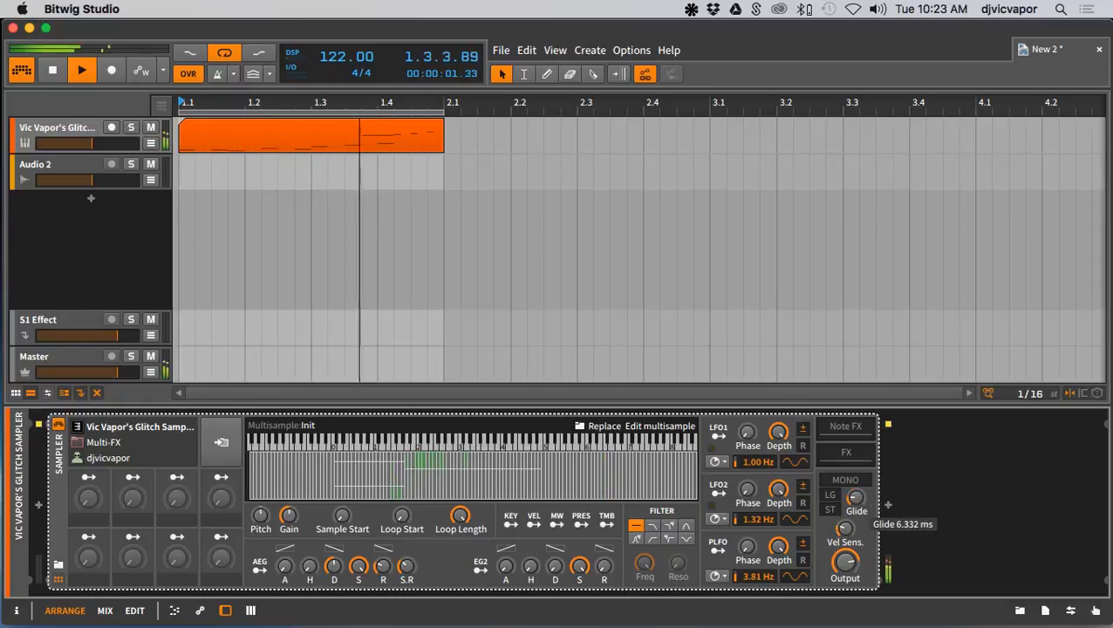
{"action": "left_click_drag", "start_coordinate": [844, 531], "coordinate": [844, 530]}
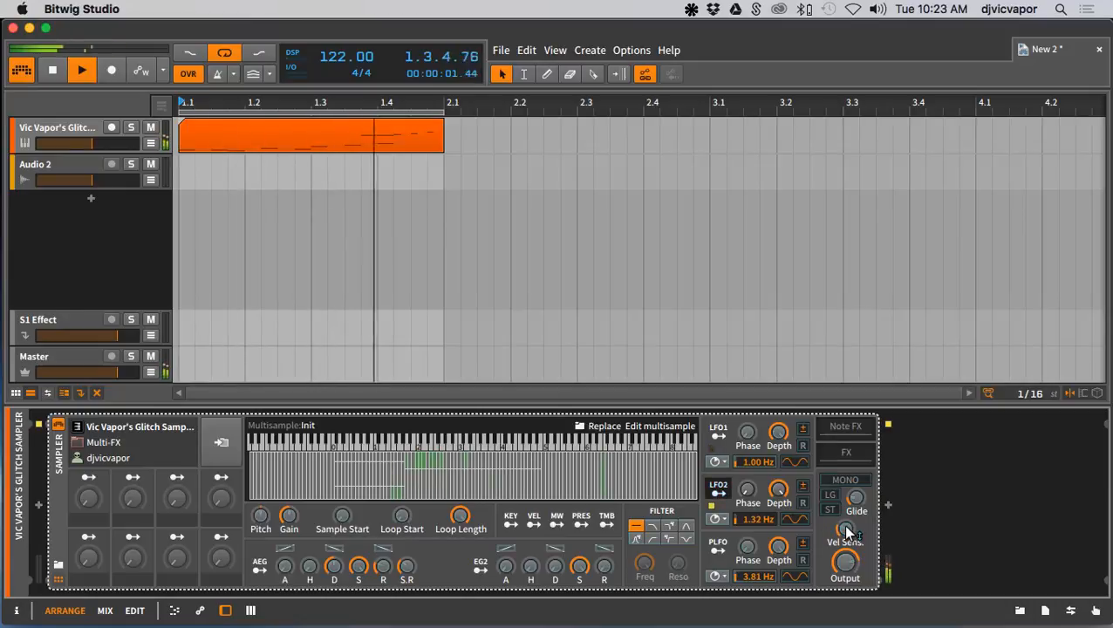
Modulate the Sampler's velocity sensitivity with LFO2 and sync LFO2 to time_beat at a rate of 1/8
{"action": "left_click_drag", "start_coordinate": [847, 532], "coordinate": [847, 525]}
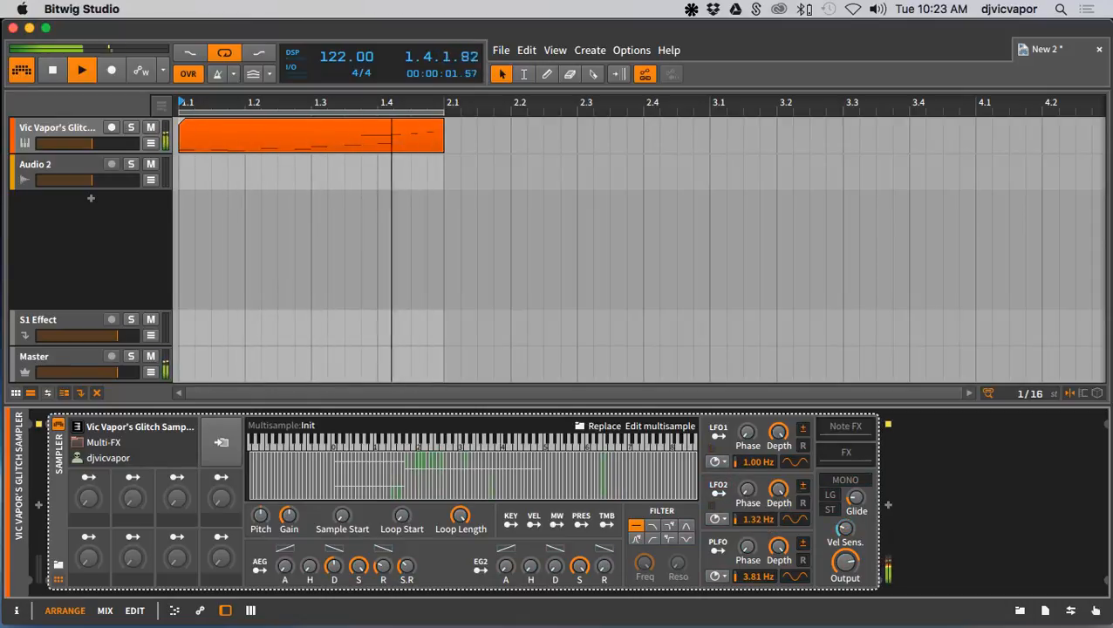
{"action": "left_click", "coordinate": [718, 519]}
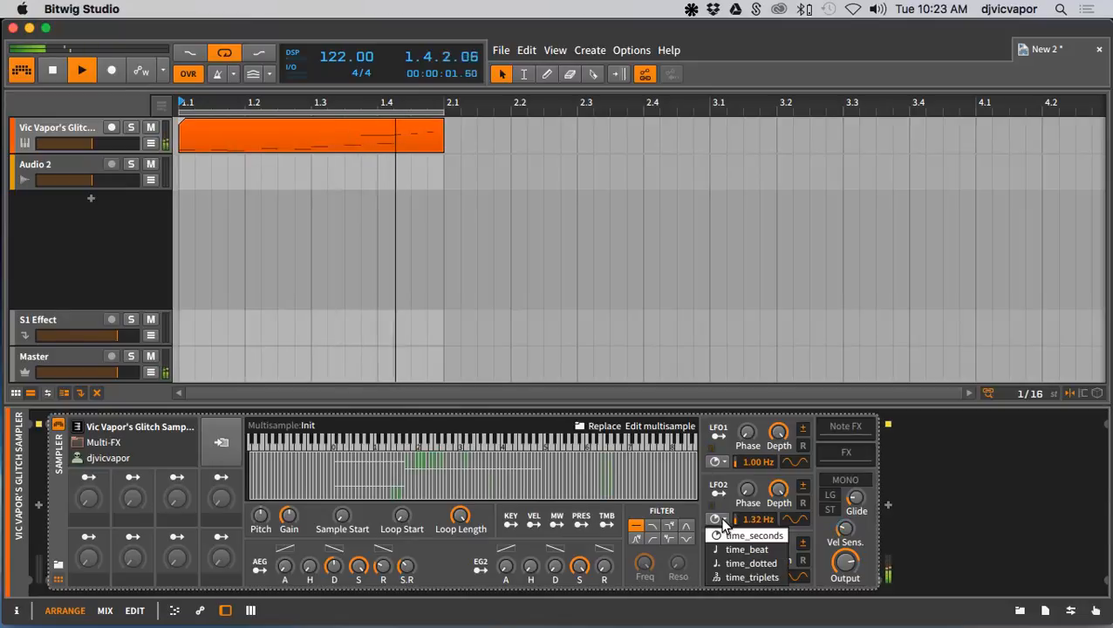
{"action": "left_click", "coordinate": [733, 549]}
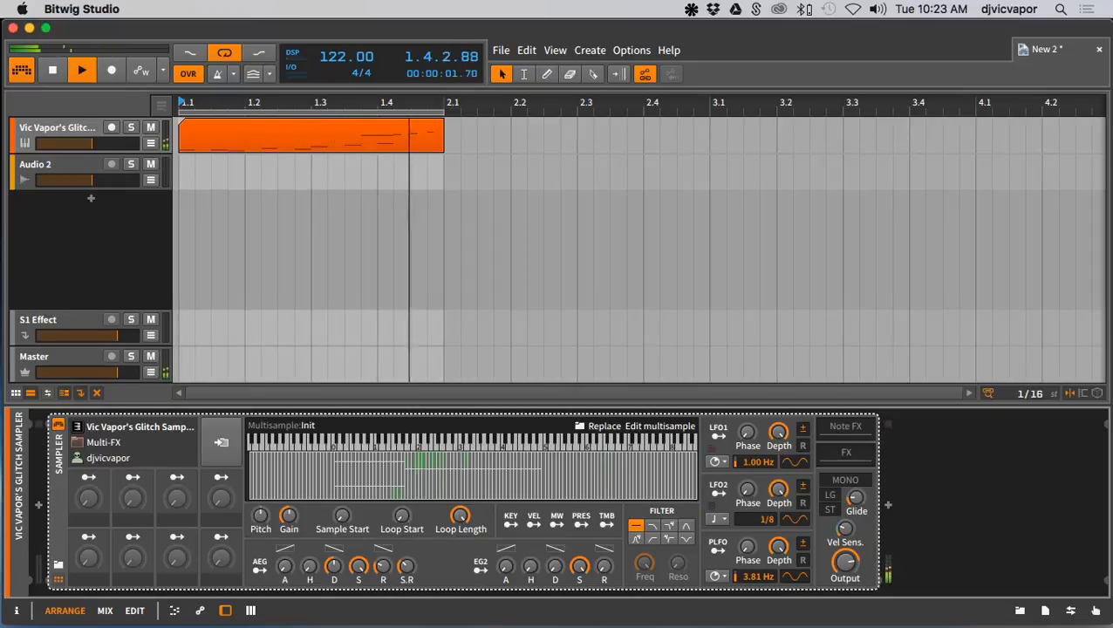
{"action": "mouse_move", "coordinate": [844, 530]}
{"action": "left_mouse_down"}
{"action": "mouse_move", "coordinate": [845, 515]}
{"action": "mouse_move", "coordinate": [846, 534]}
{"action": "left_mouse_up"}
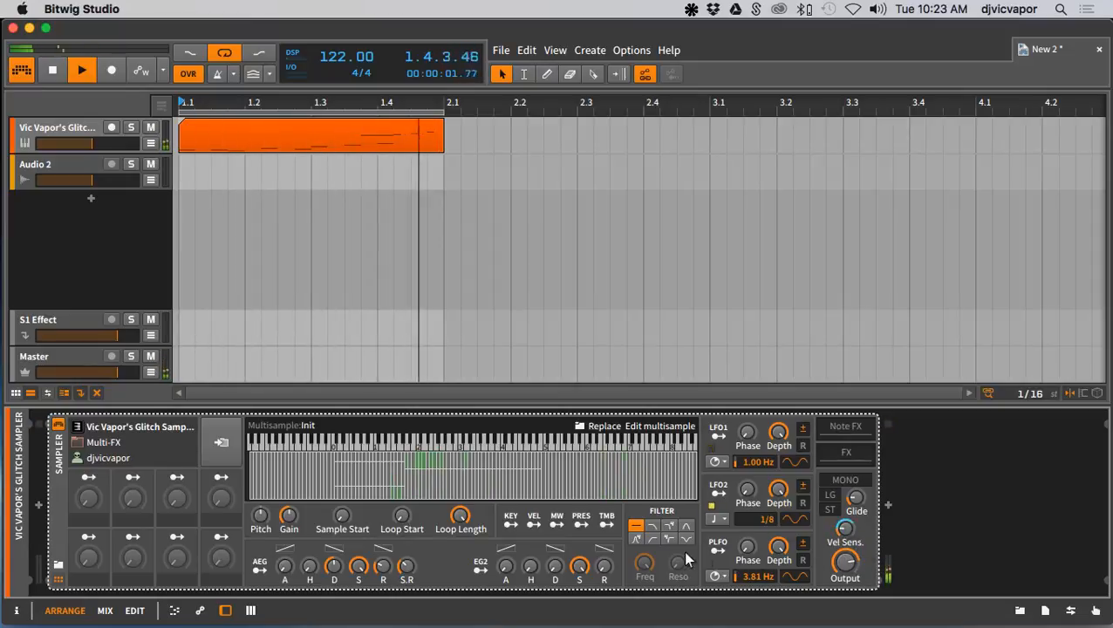
Try the Sampler's low-pass filter with its frequency swept down to 331.082 Hz, and the notch filter with a lowered frequency
{"action": "left_click", "coordinate": [652, 524]}
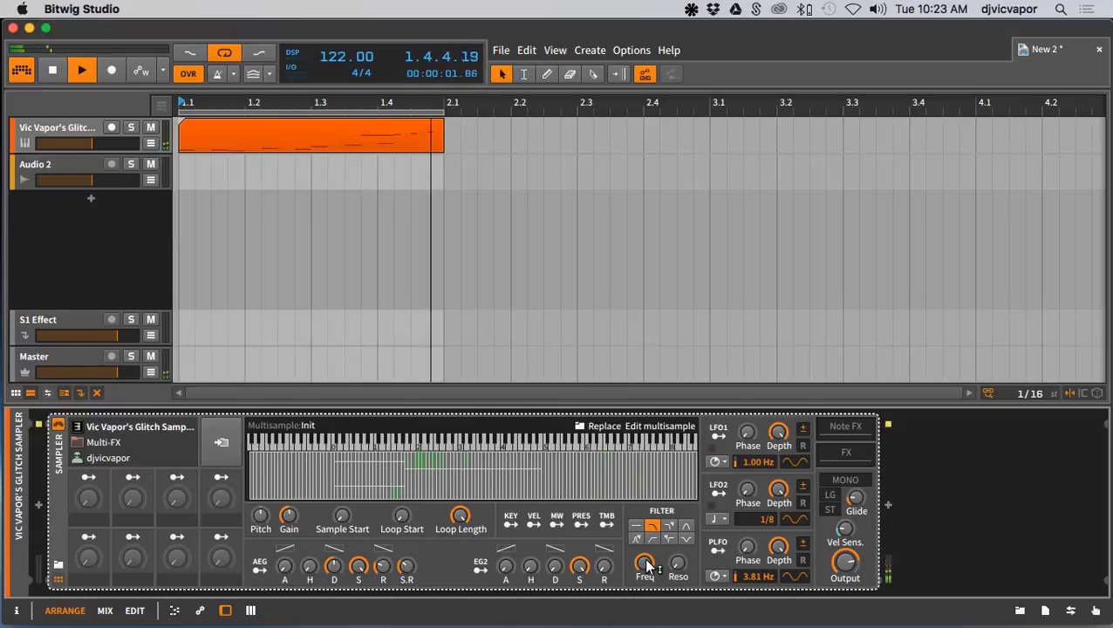
{"action": "left_click_drag", "start_coordinate": [646, 560], "coordinate": [646, 562]}
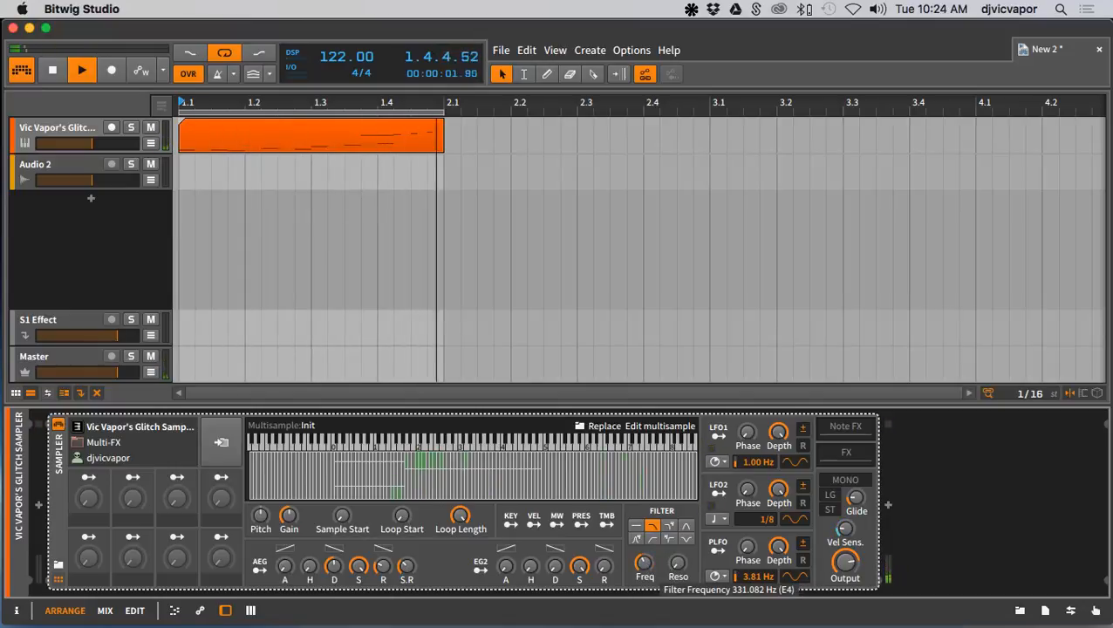
{"action": "left_click_drag", "start_coordinate": [647, 563], "coordinate": [647, 524]}
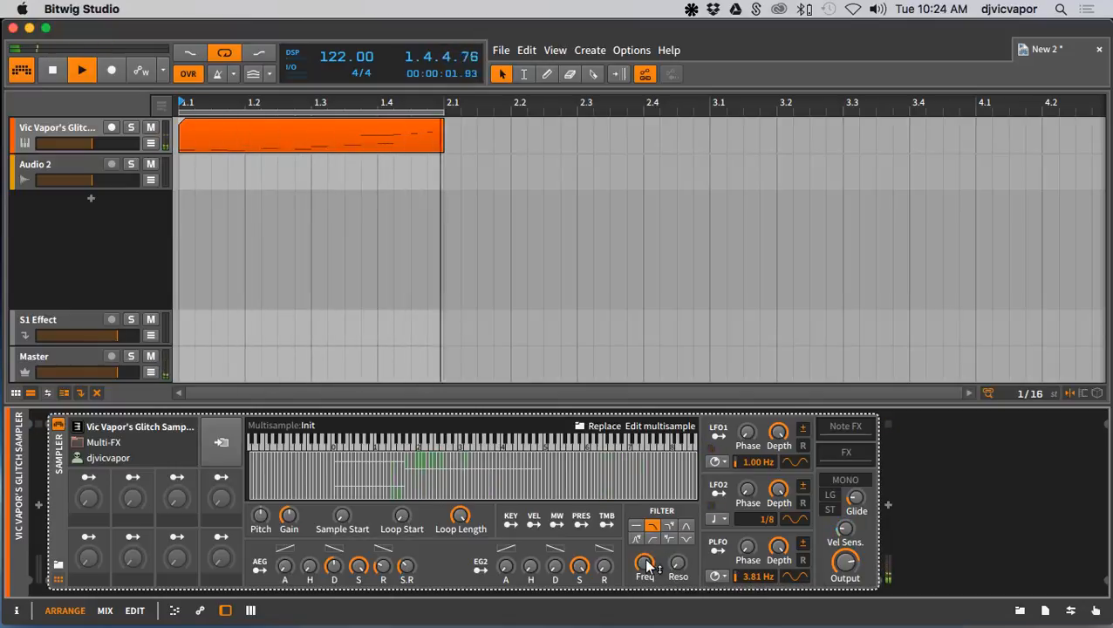
{"action": "left_click", "coordinate": [686, 538]}
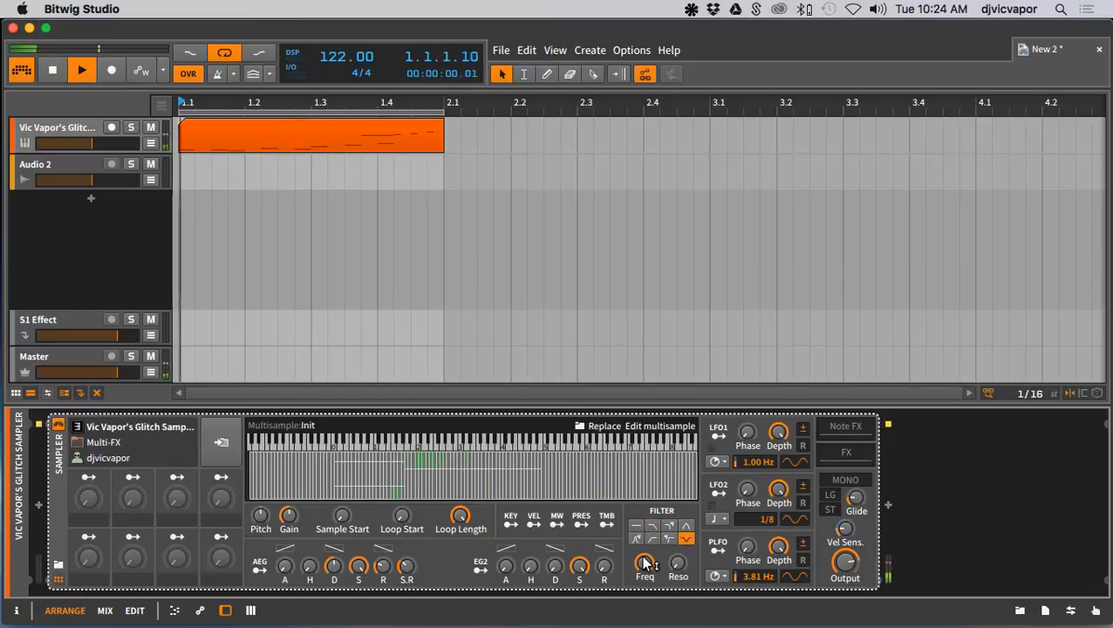
{"action": "left_click_drag", "start_coordinate": [645, 564], "coordinate": [645, 577]}
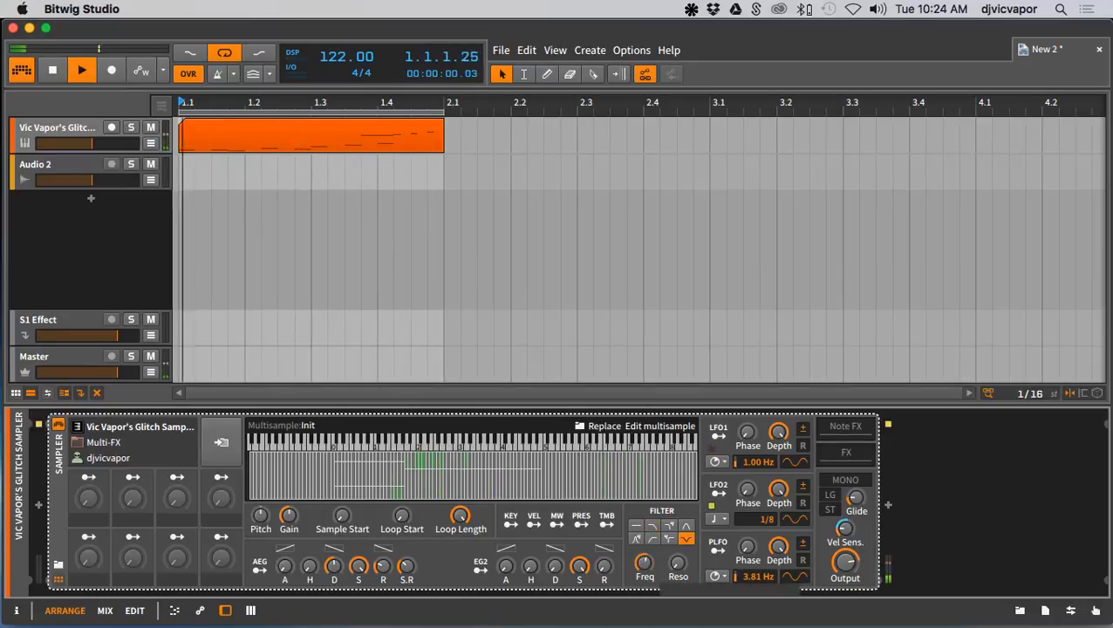
Switch the Sampler's filter to high-pass at 131.390 Hz and open the clip in the note editor
{"action": "left_click", "coordinate": [651, 540]}
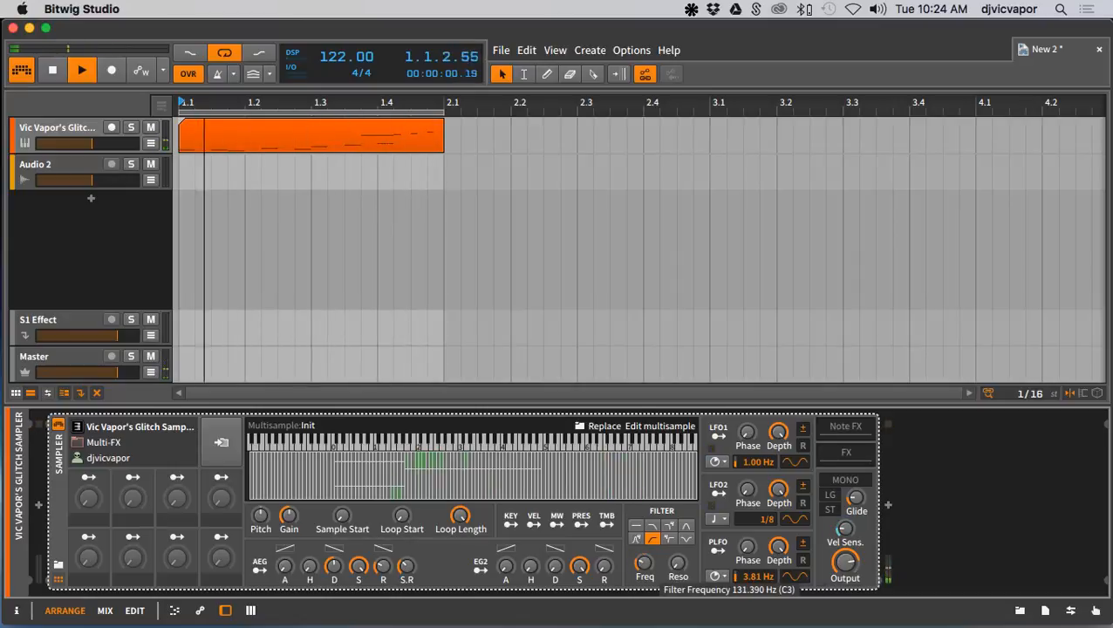
{"action": "double_click", "coordinate": [283, 144]}
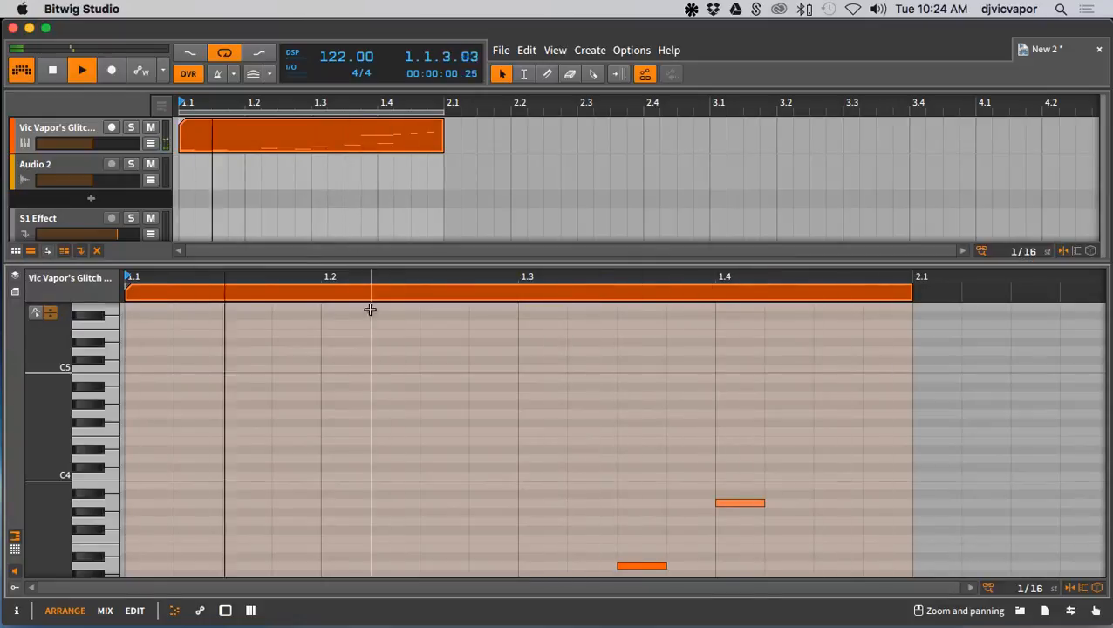
Transpose the two notes just before beat 1.2 up an octave, and lower the second of them by a further semitone
{"action": "scroll", "coordinate": [364, 358], "scroll_direction": "down", "scroll_amount": 5}
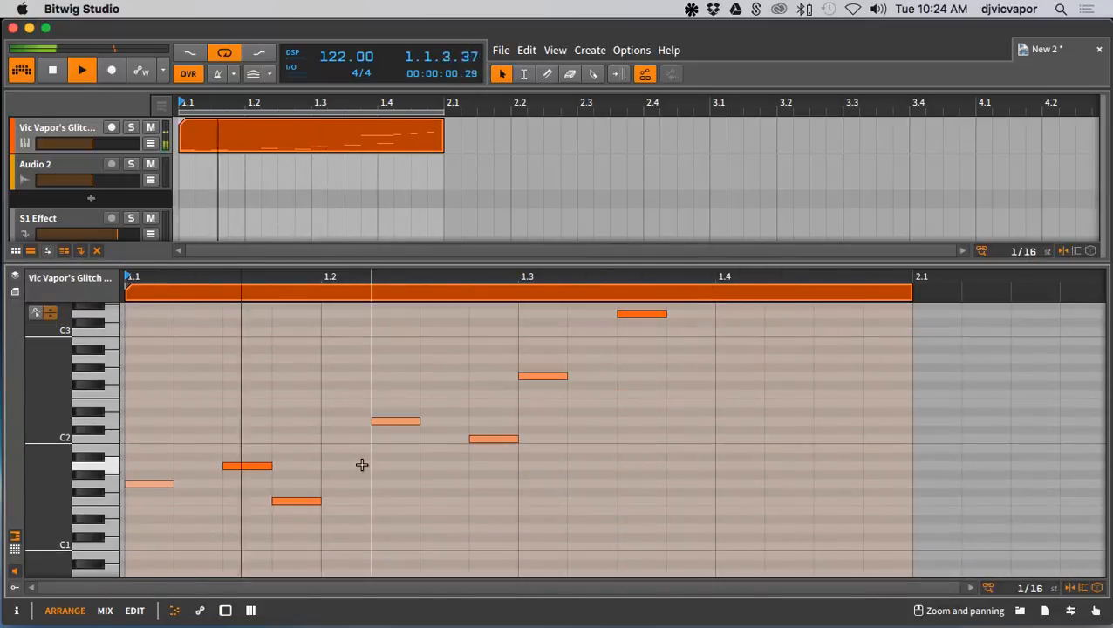
{"action": "left_click_drag", "start_coordinate": [293, 530], "coordinate": [249, 445]}
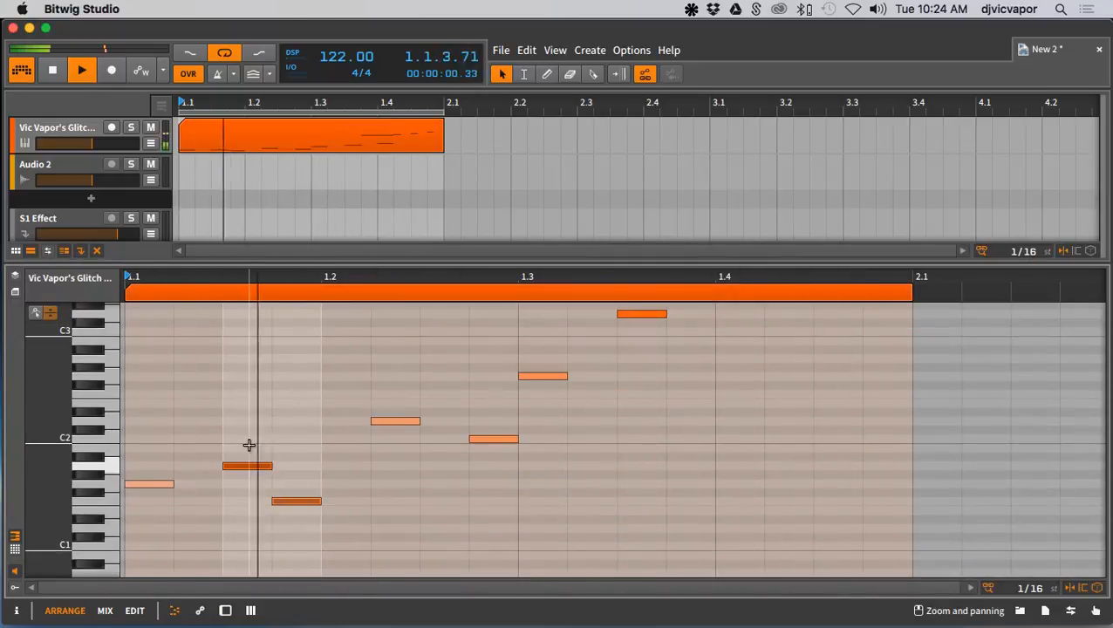
{"action": "key", "text": "shift+Up"}
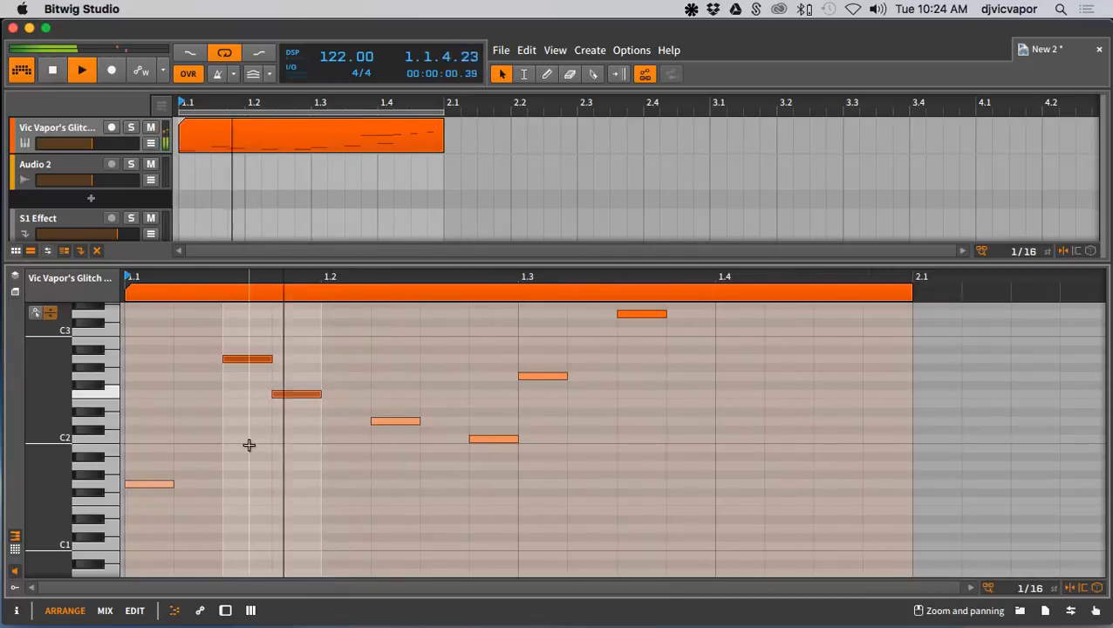
{"action": "left_click", "coordinate": [289, 397]}
{"action": "key", "text": "Down"}
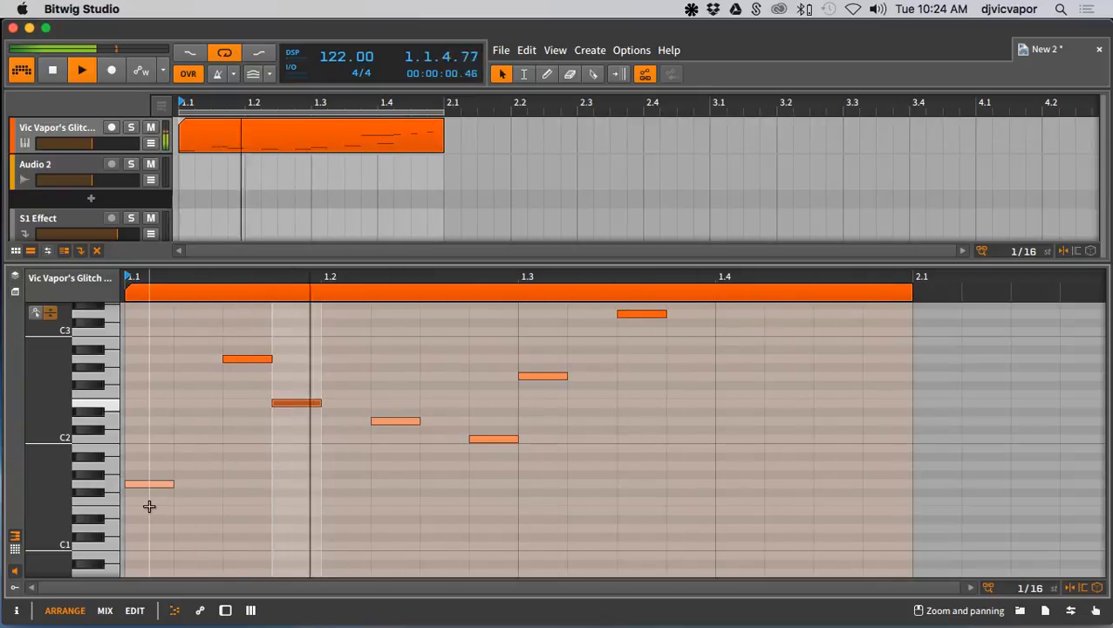
Show the note editor's Velocity lane, try lower velocities for the note just before beat 1.2, and raise it to near maximum
{"action": "scroll", "coordinate": [257, 456], "scroll_direction": "down", "scroll_amount": 3}
{"action": "scroll", "coordinate": [257, 455], "scroll_direction": "down", "scroll_amount": 3}
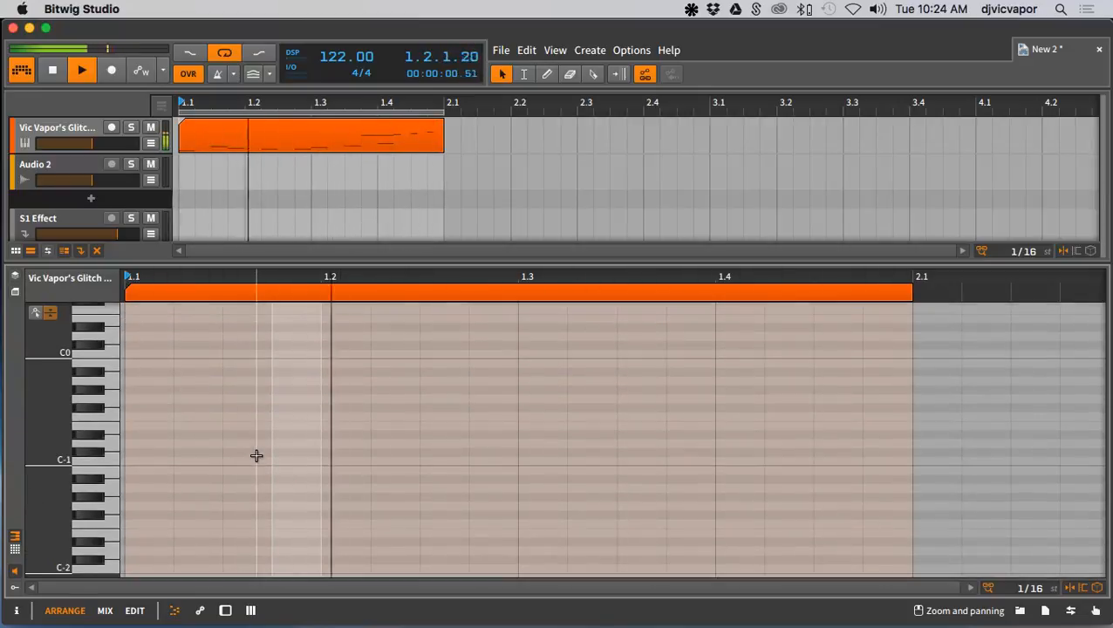
{"action": "scroll", "coordinate": [257, 455], "scroll_direction": "up", "scroll_amount": 3}
{"action": "left_click", "coordinate": [17, 590]}
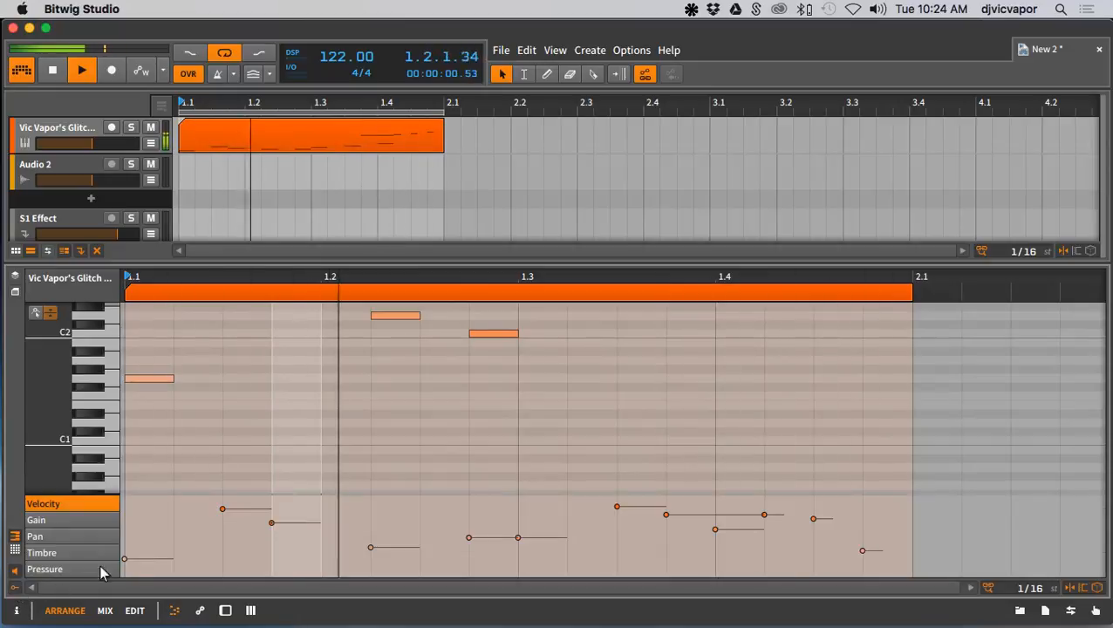
{"action": "scroll", "coordinate": [288, 487], "scroll_direction": "up", "scroll_amount": 4}
{"action": "scroll", "coordinate": [290, 489], "scroll_direction": "up", "scroll_amount": 1}
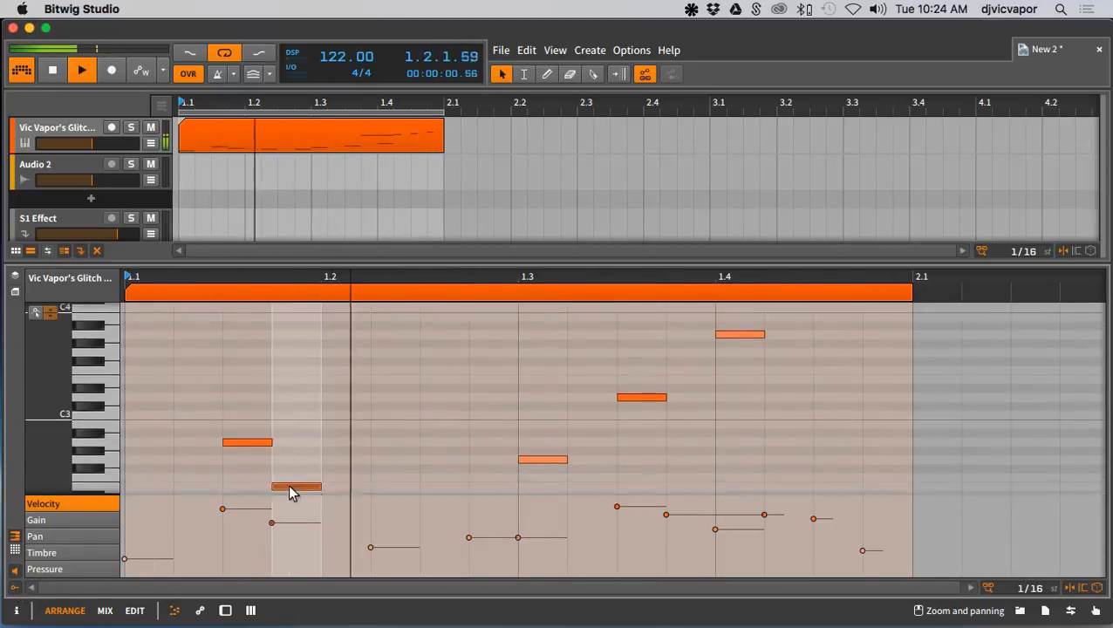
{"action": "scroll", "coordinate": [288, 487], "scroll_direction": "down", "scroll_amount": 4}
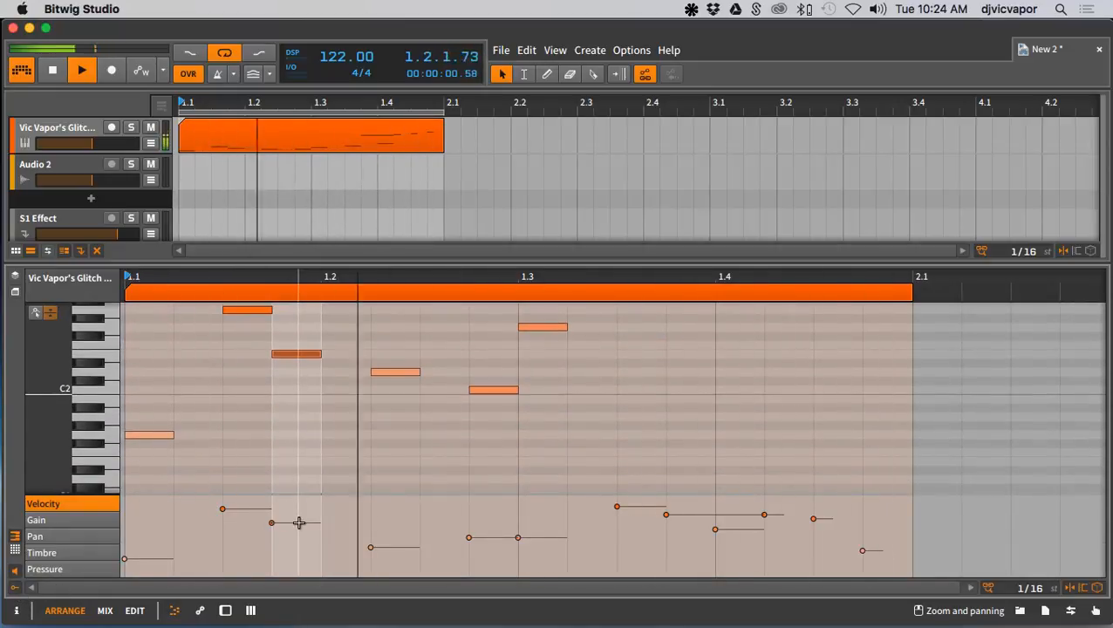
{"action": "left_click_drag", "start_coordinate": [297, 525], "coordinate": [293, 539]}
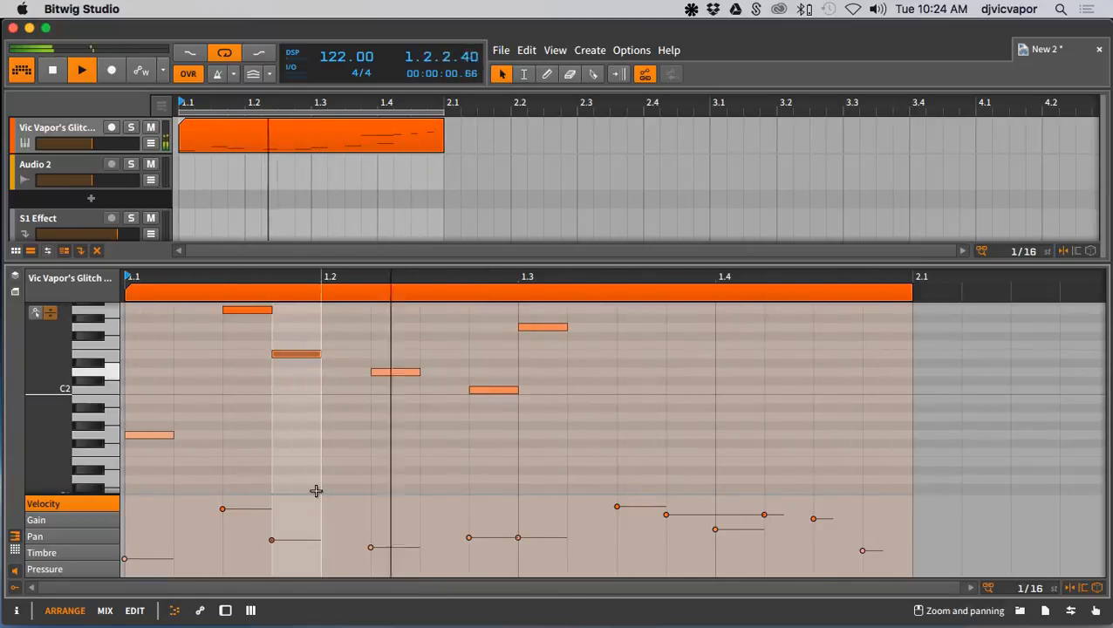
{"action": "left_click_drag", "start_coordinate": [294, 540], "coordinate": [294, 533]}
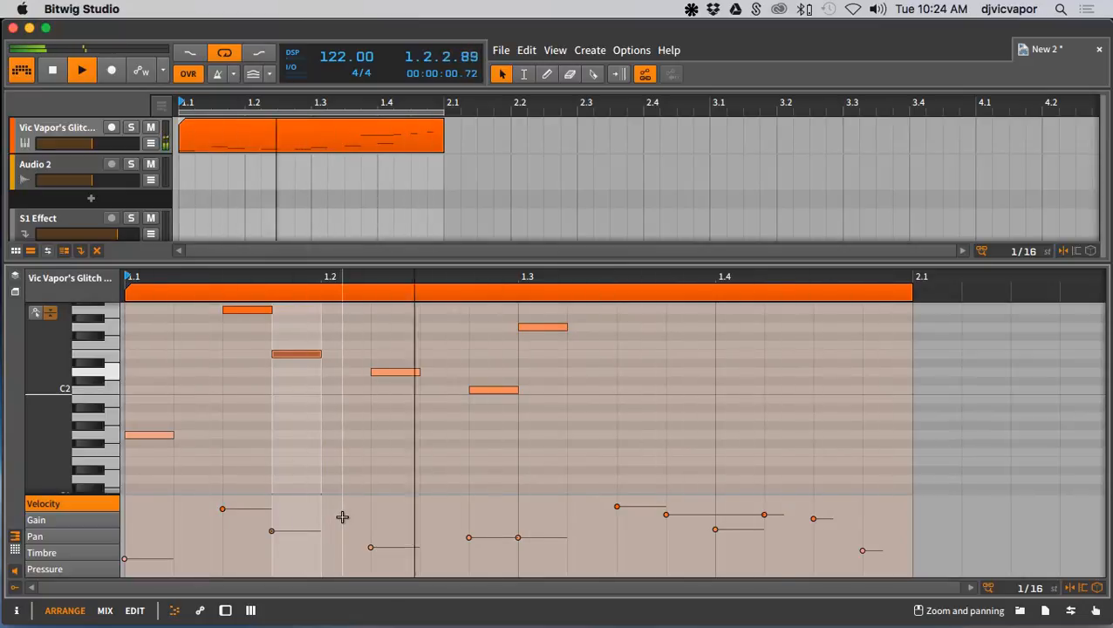
{"action": "left_click_drag", "start_coordinate": [295, 533], "coordinate": [300, 506]}
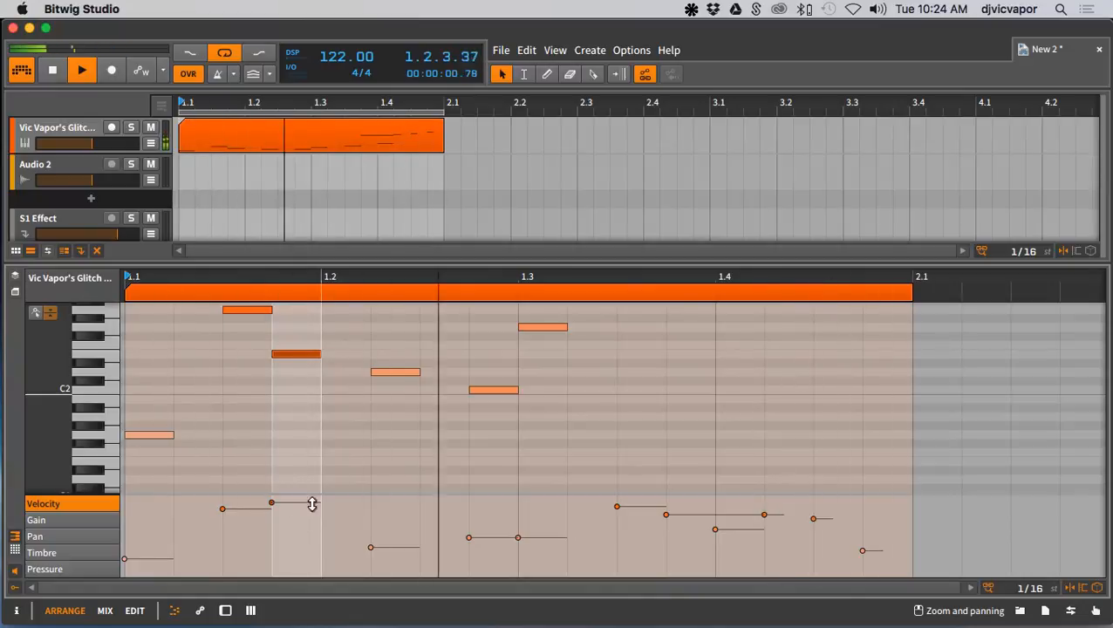
Shorten the note just before beat 1.2, add a copy at D2 ending on the beat, and lower the copy's velocity slightly
{"action": "left_click_drag", "start_coordinate": [323, 359], "coordinate": [289, 359]}
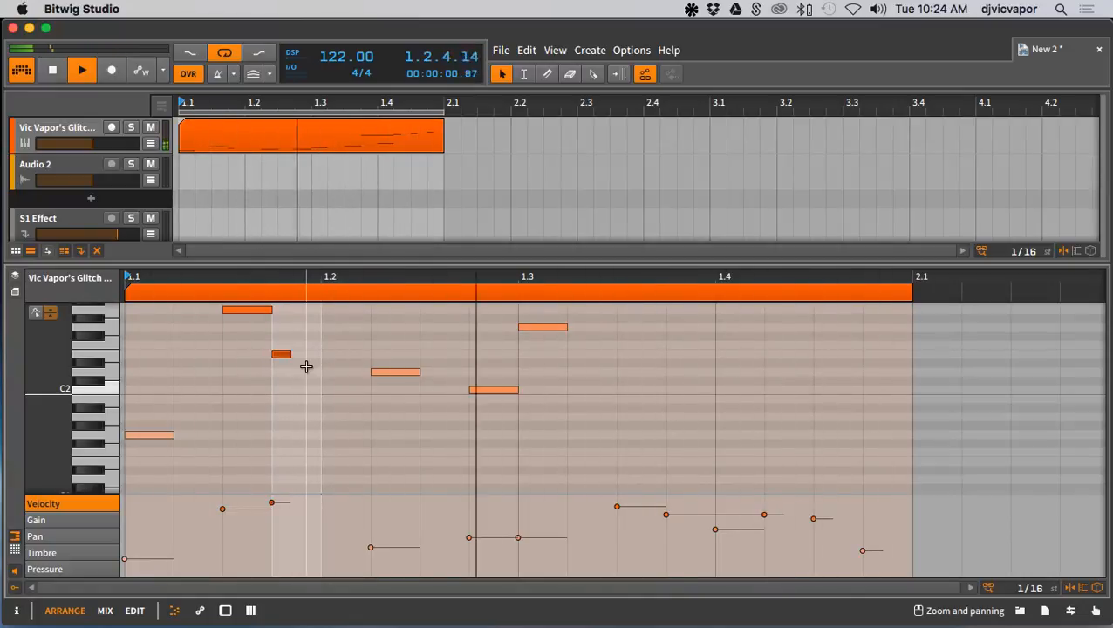
{"action": "double_click", "coordinate": [304, 370]}
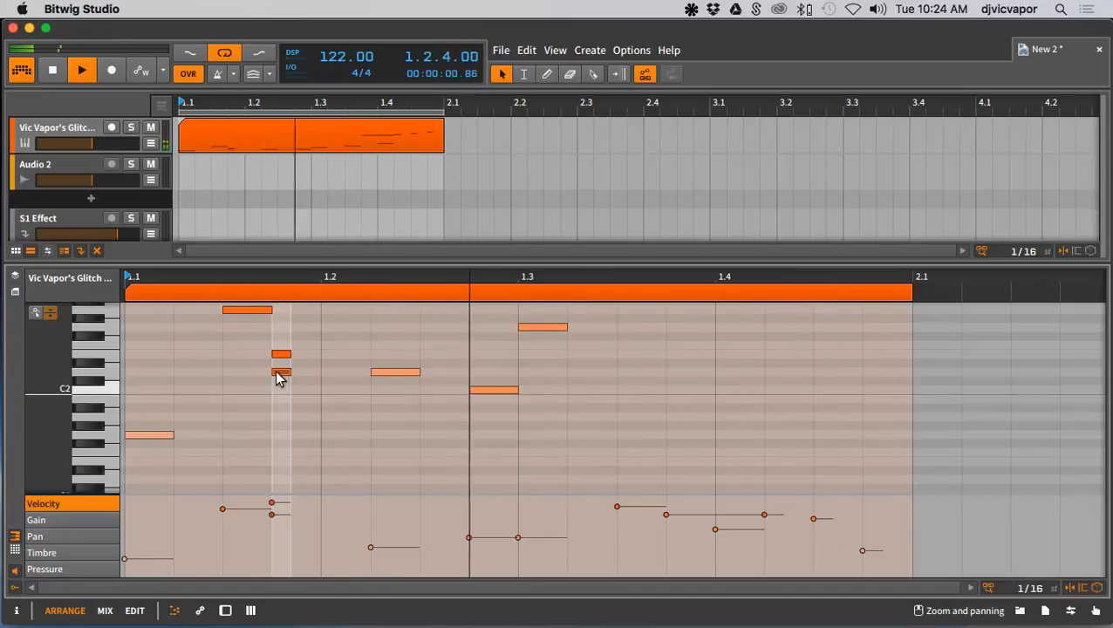
{"action": "left_click_drag", "start_coordinate": [276, 373], "coordinate": [310, 377]}
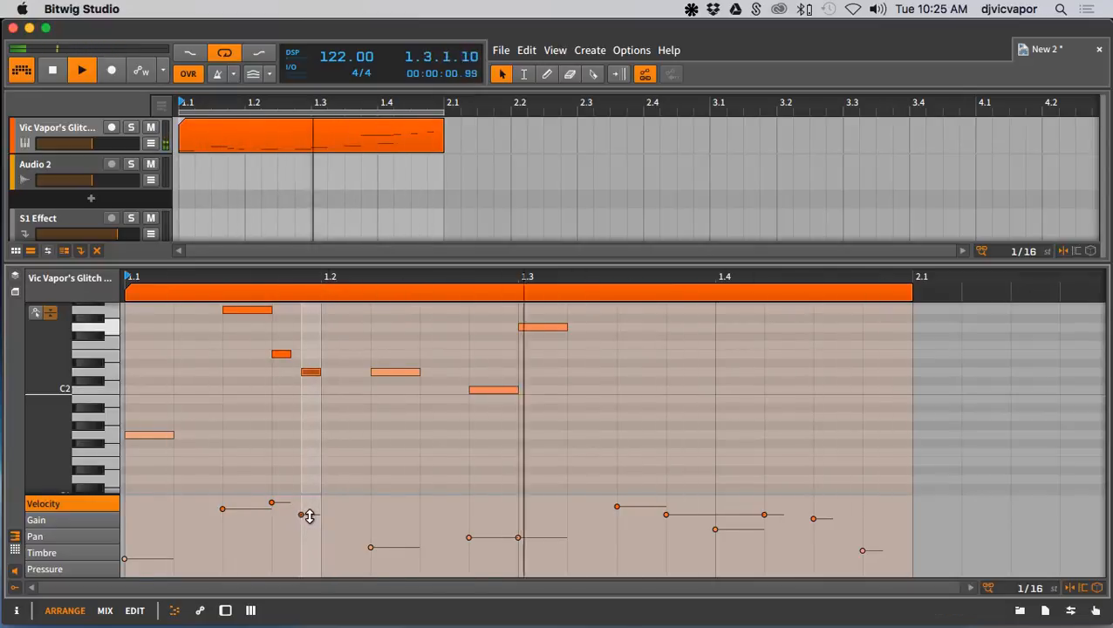
{"action": "mouse_move", "coordinate": [308, 516]}
{"action": "left_mouse_down"}
{"action": "mouse_move", "coordinate": [307, 535]}
{"action": "mouse_move", "coordinate": [309, 526]}
{"action": "left_mouse_up"}
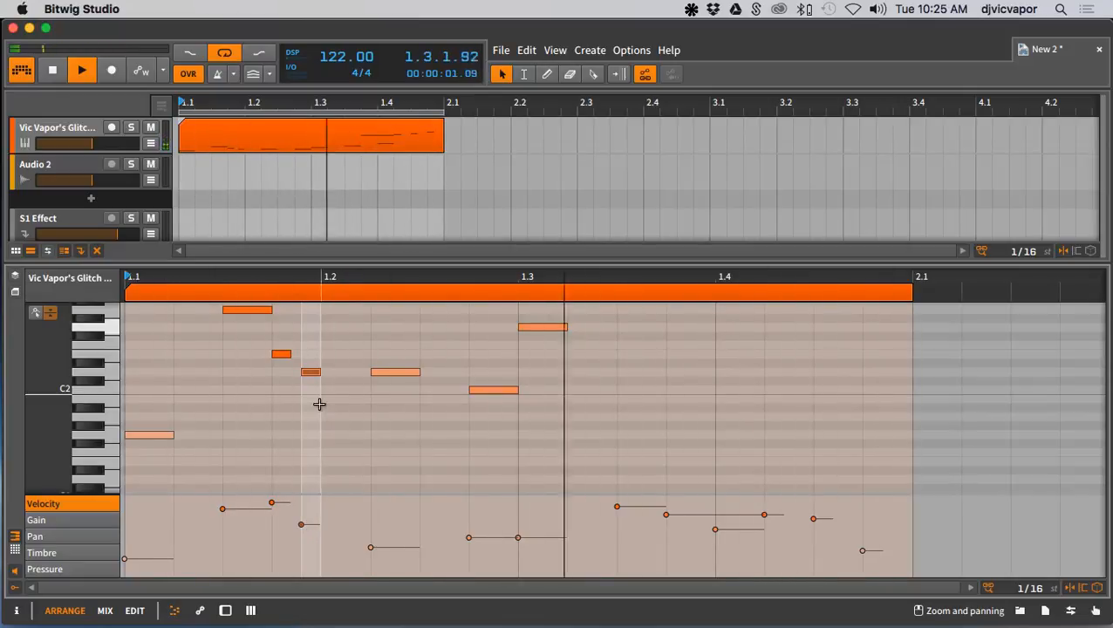
Transpose the first of the two short notes before beat 1.2, trying several lower and higher pitches and settling on G3
{"action": "left_click", "coordinate": [281, 353]}
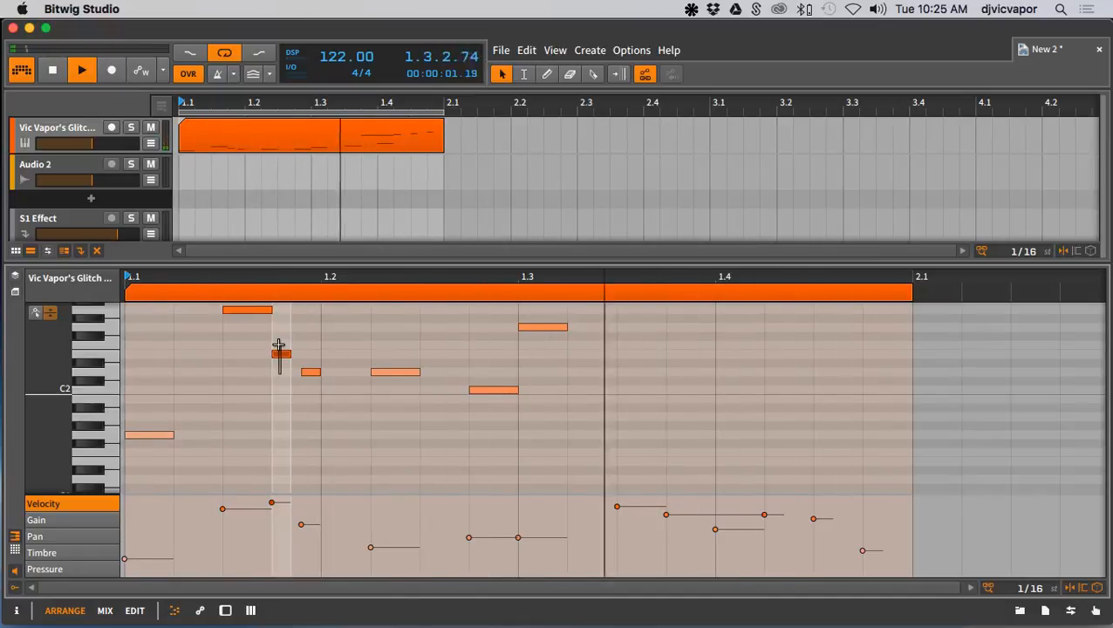
{"action": "key", "text": "Down"}
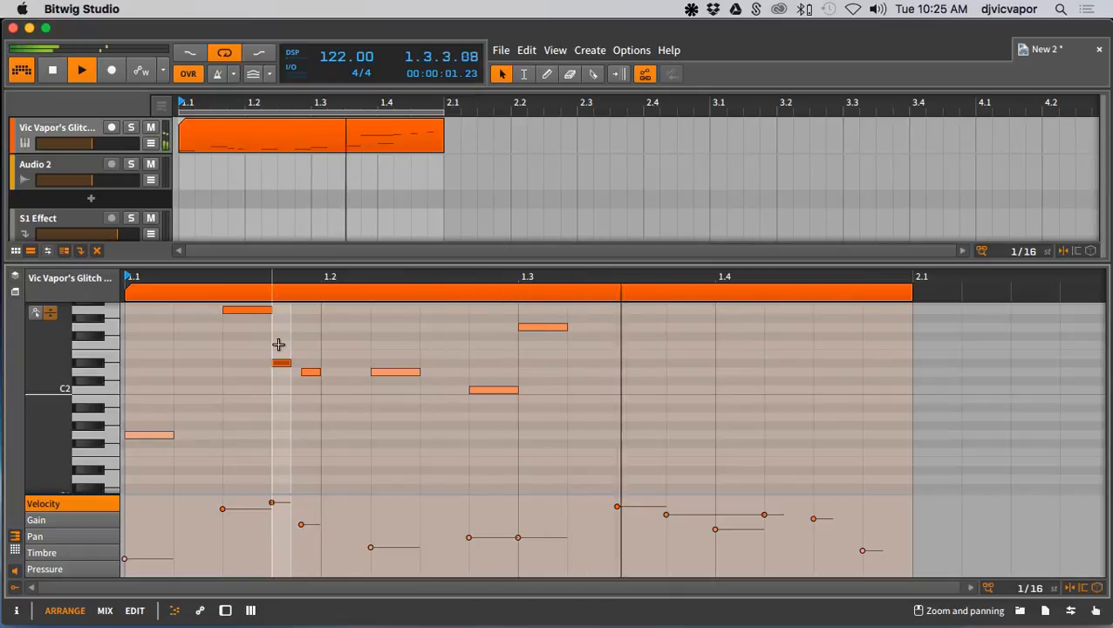
{"action": "key", "text": "Down"}
{"action": "key", "text": "Down"}
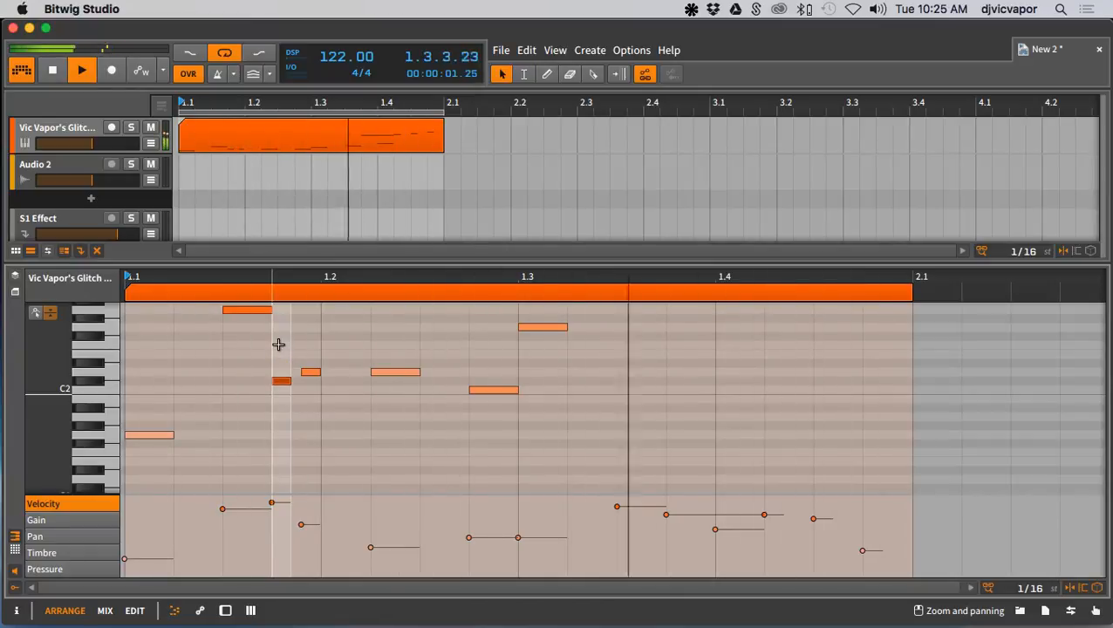
{"action": "key", "text": "Down"}
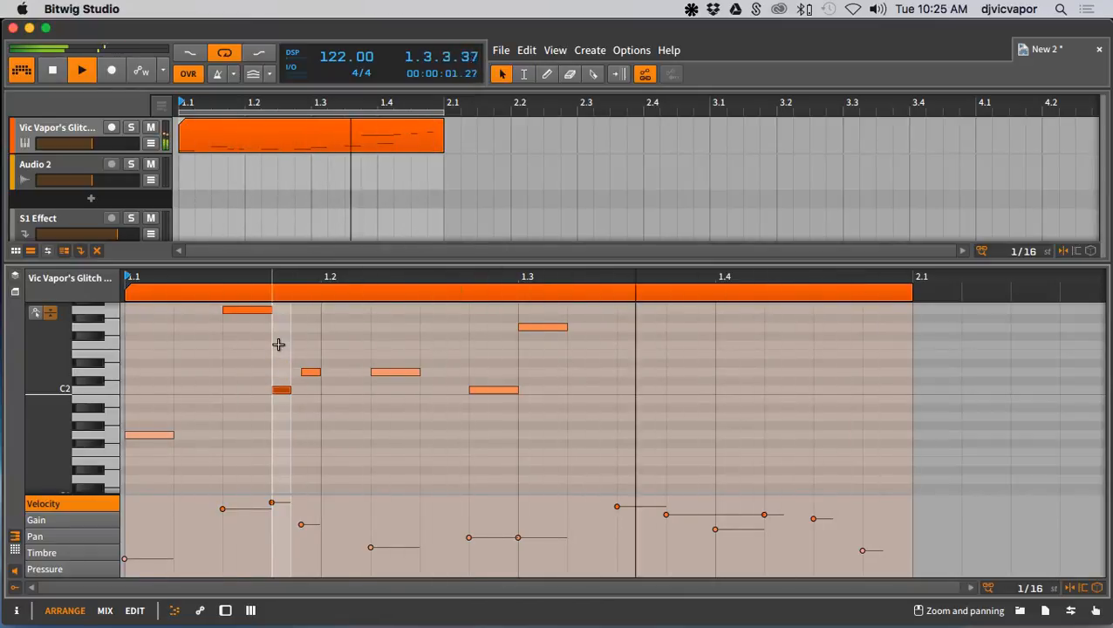
{"action": "key", "text": "Down"}
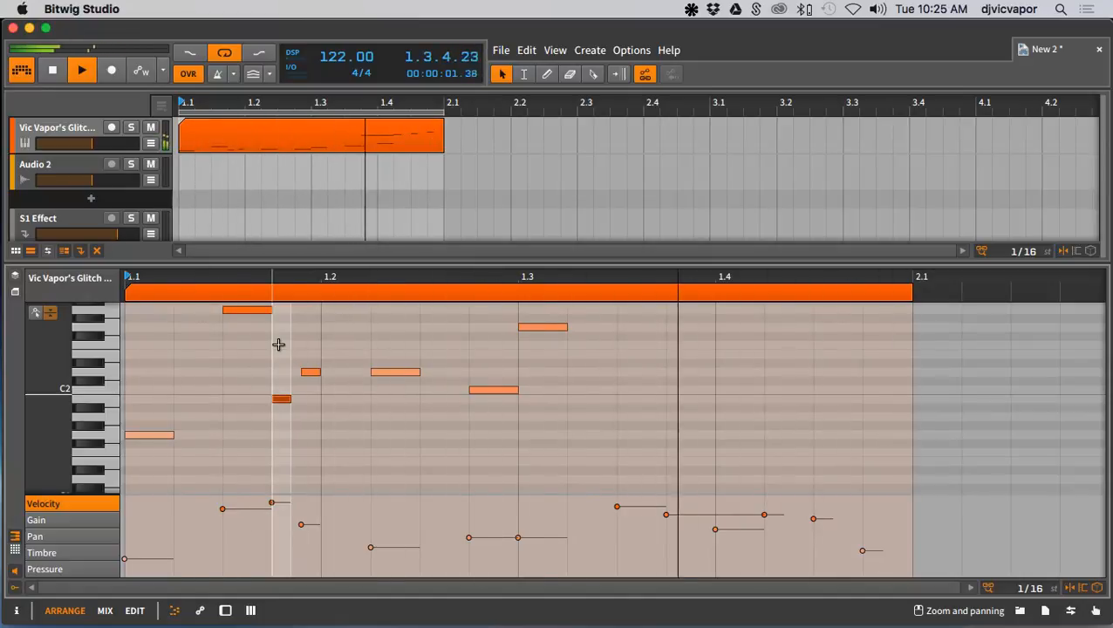
{"action": "key", "text": "shift+Up"}
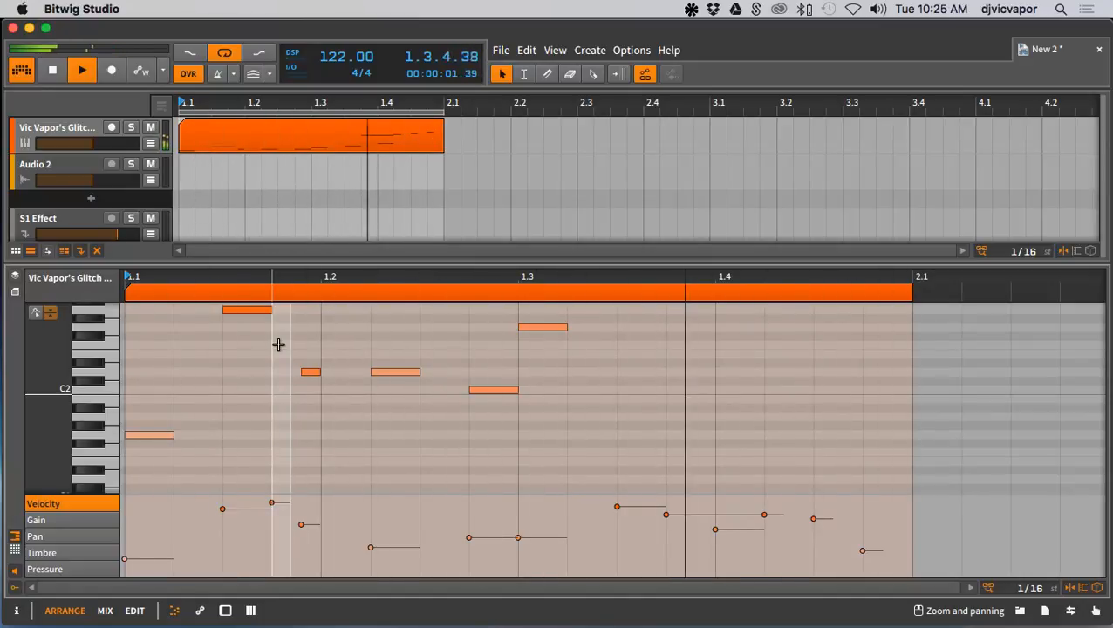
{"action": "scroll", "coordinate": [353, 417], "scroll_direction": "up", "scroll_amount": 5}
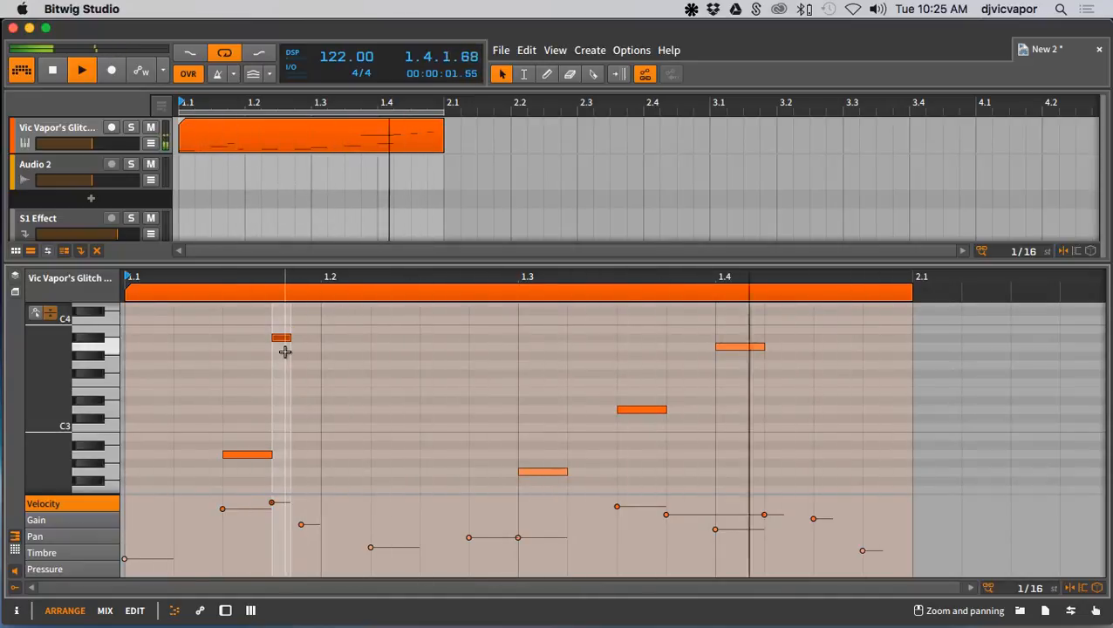
{"action": "key", "text": "Down"}
{"action": "key", "text": "Down"}
{"action": "key", "text": "Down"}
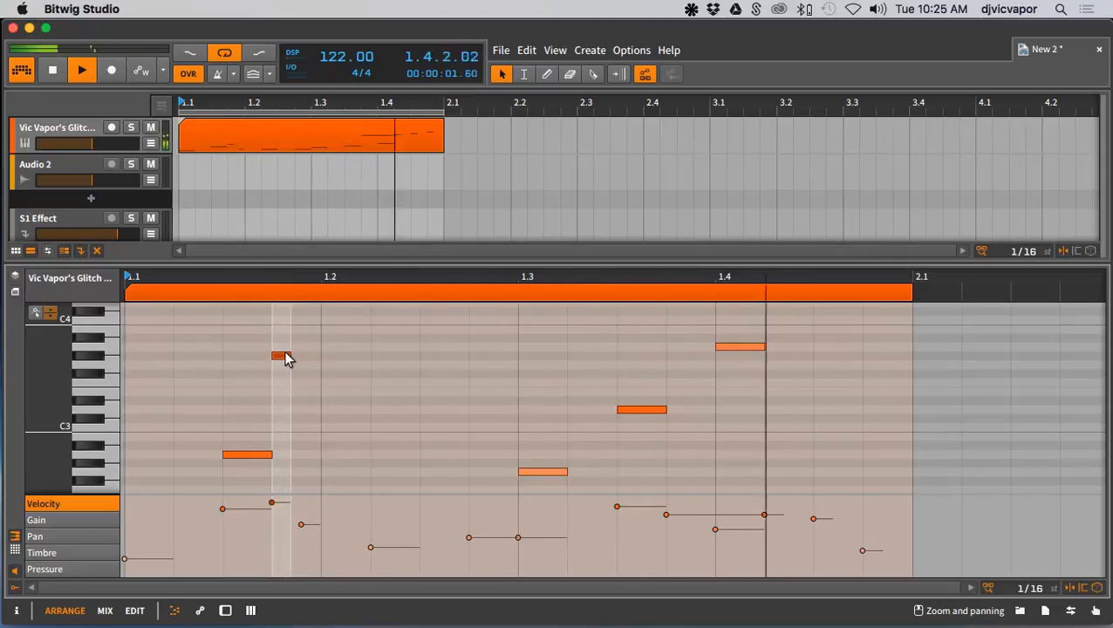
{"action": "key", "text": "Down"}
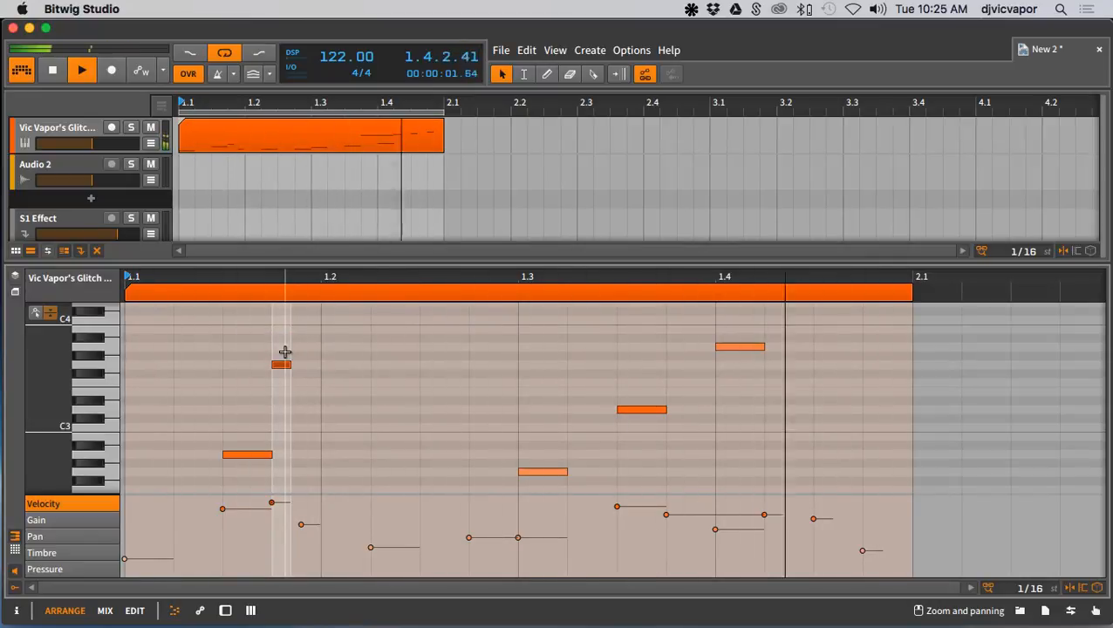
Collapse the note editor so the arrangement fills the window, and select the clip on the first track
{"action": "left_click_drag", "start_coordinate": [314, 264], "coordinate": [331, 411]}
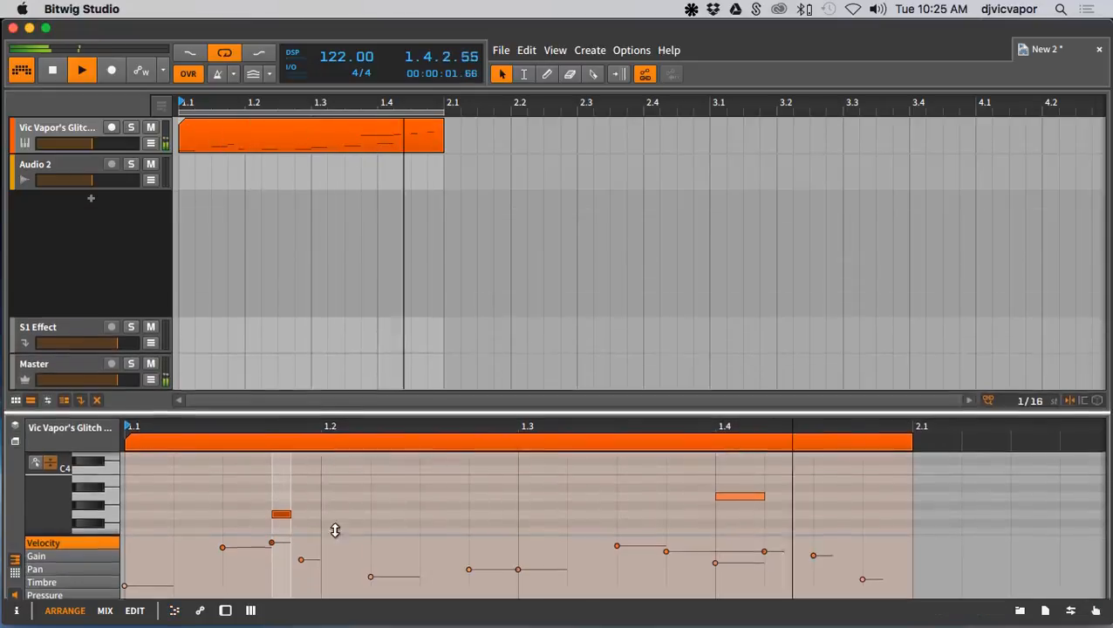
{"action": "left_click_drag", "start_coordinate": [336, 530], "coordinate": [335, 557]}
{"action": "left_click", "coordinate": [281, 137]}
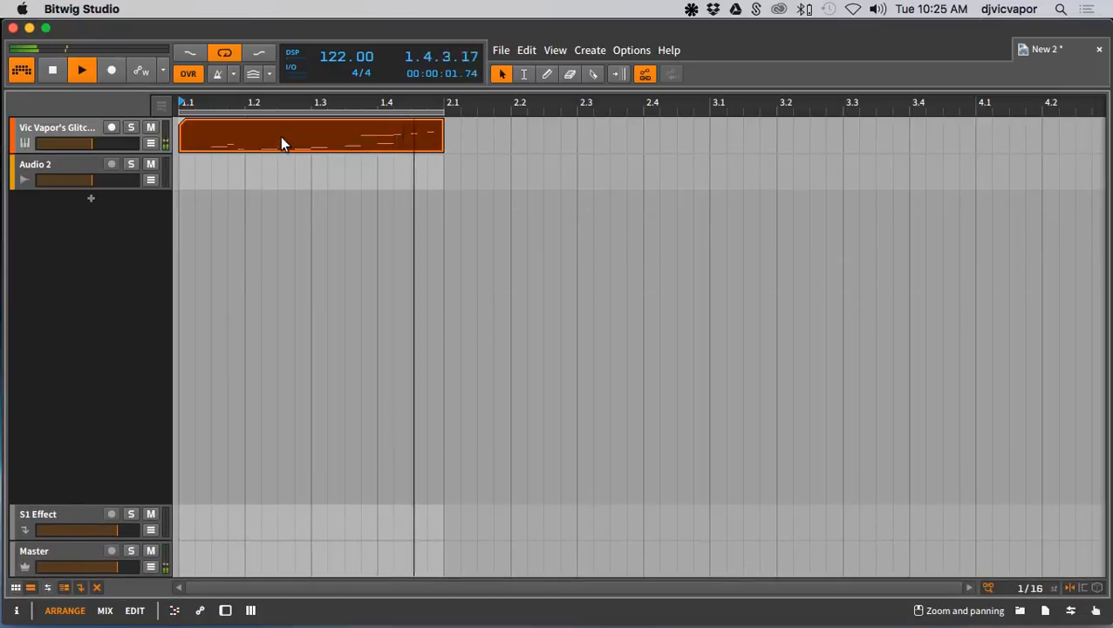
Open the glitch sampler track's clip for note editing and hide the note expression lanes
{"action": "double_click", "coordinate": [280, 137]}
{"action": "left_click_drag", "start_coordinate": [464, 380], "coordinate": [429, 198]}
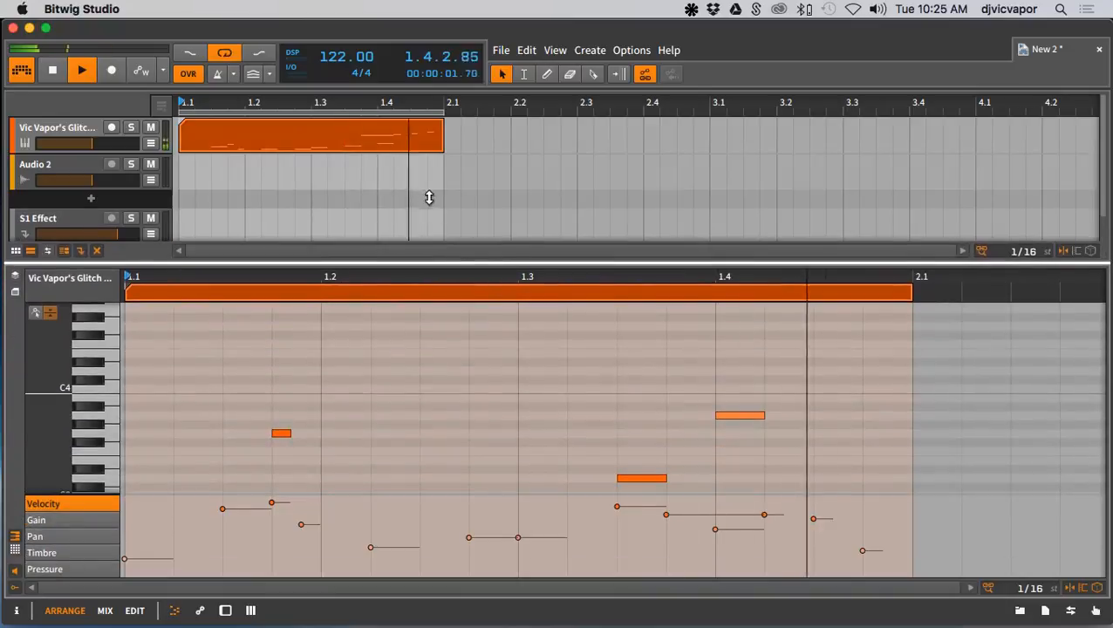
{"action": "left_click", "coordinate": [14, 590]}
{"action": "scroll", "coordinate": [439, 416], "scroll_direction": "down", "scroll_amount": 10}
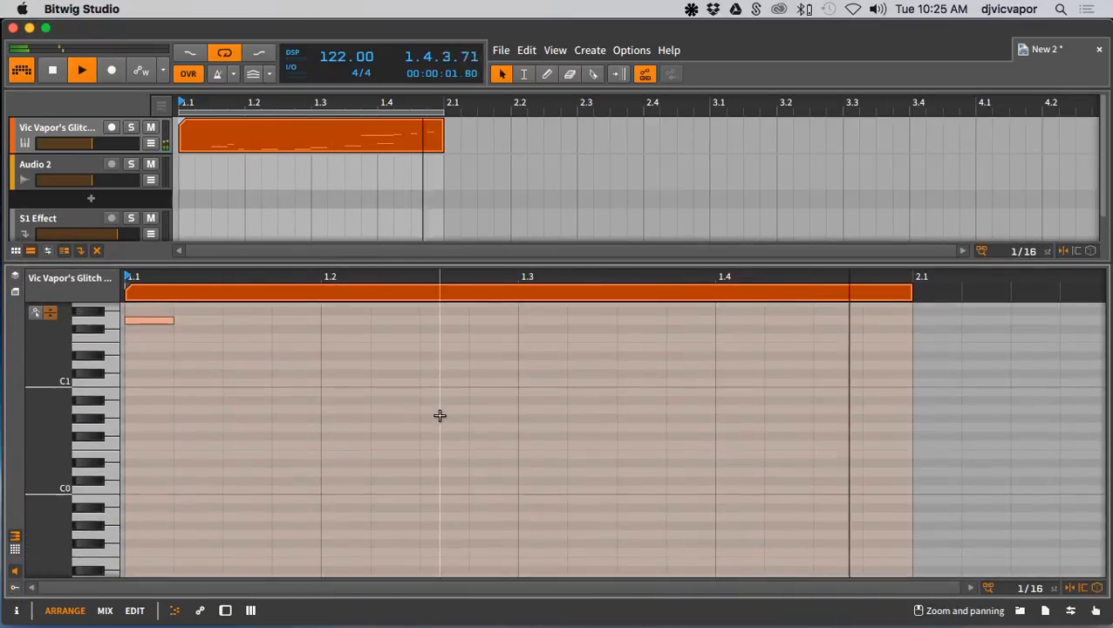
{"action": "scroll", "coordinate": [440, 416], "scroll_direction": "up", "scroll_amount": 3}
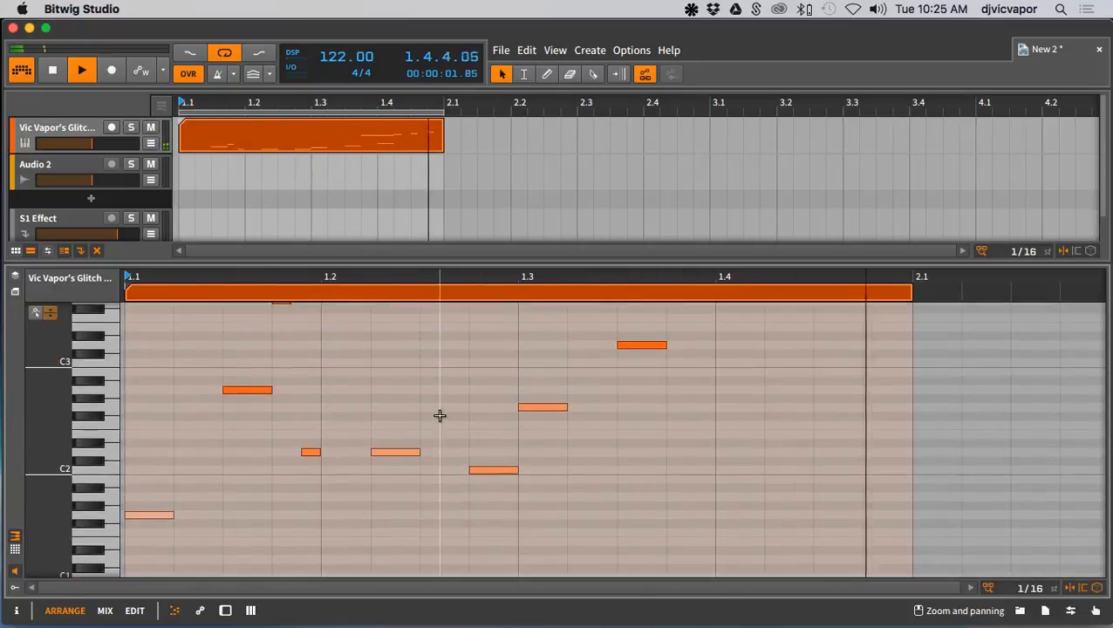
Show the inspector and reverse the pattern of the two notes at 1.2.2 and 1.2.4
{"action": "left_click_drag", "start_coordinate": [395, 420], "coordinate": [491, 489]}
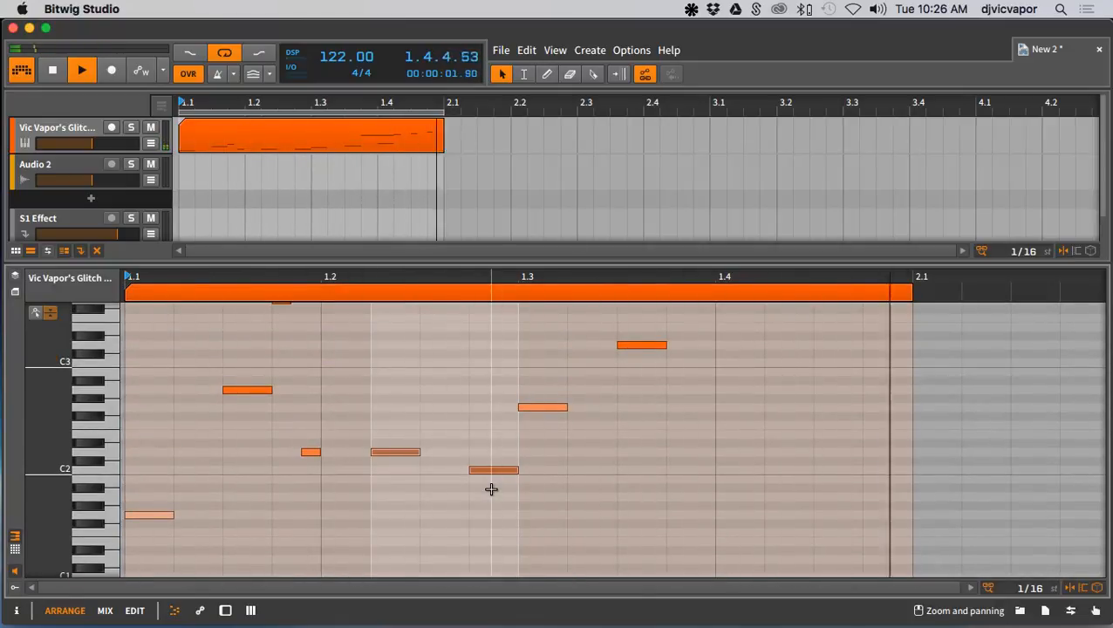
{"action": "left_click", "coordinate": [16, 611]}
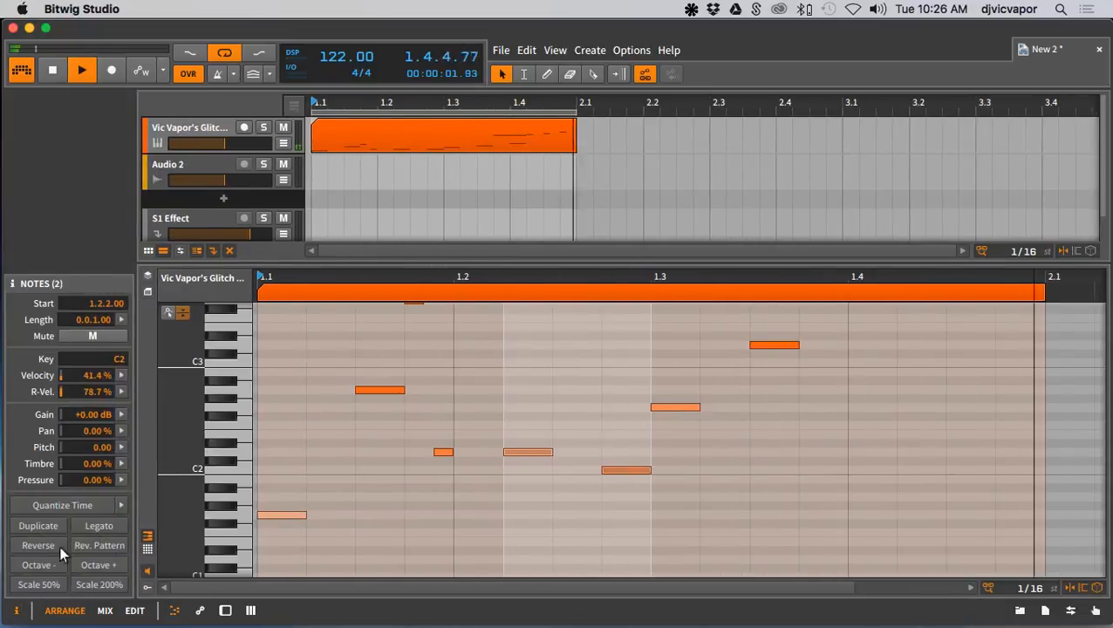
{"action": "left_click", "coordinate": [94, 540]}
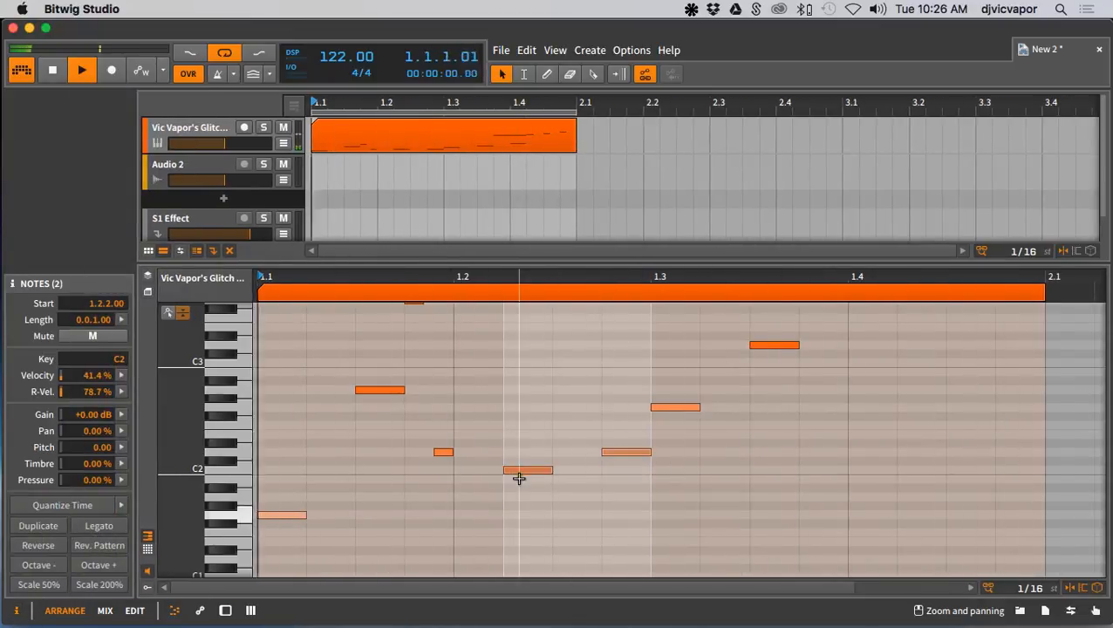
Transpose the note at 1.2.2 up to F2
{"action": "left_click_drag", "start_coordinate": [529, 471], "coordinate": [527, 427]}
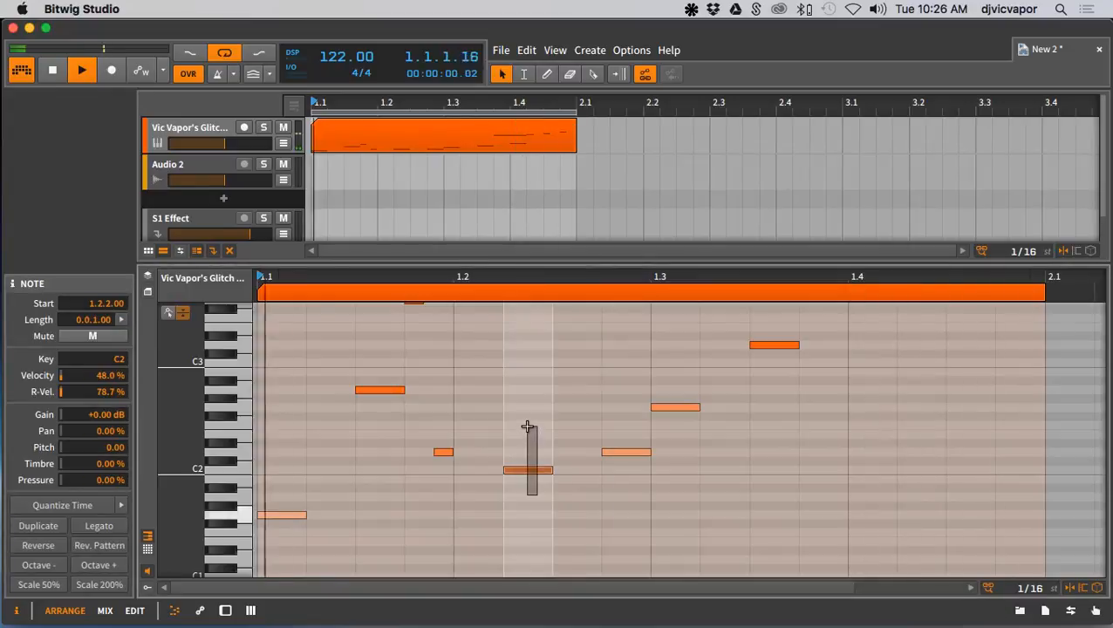
{"action": "key", "text": "Up"}
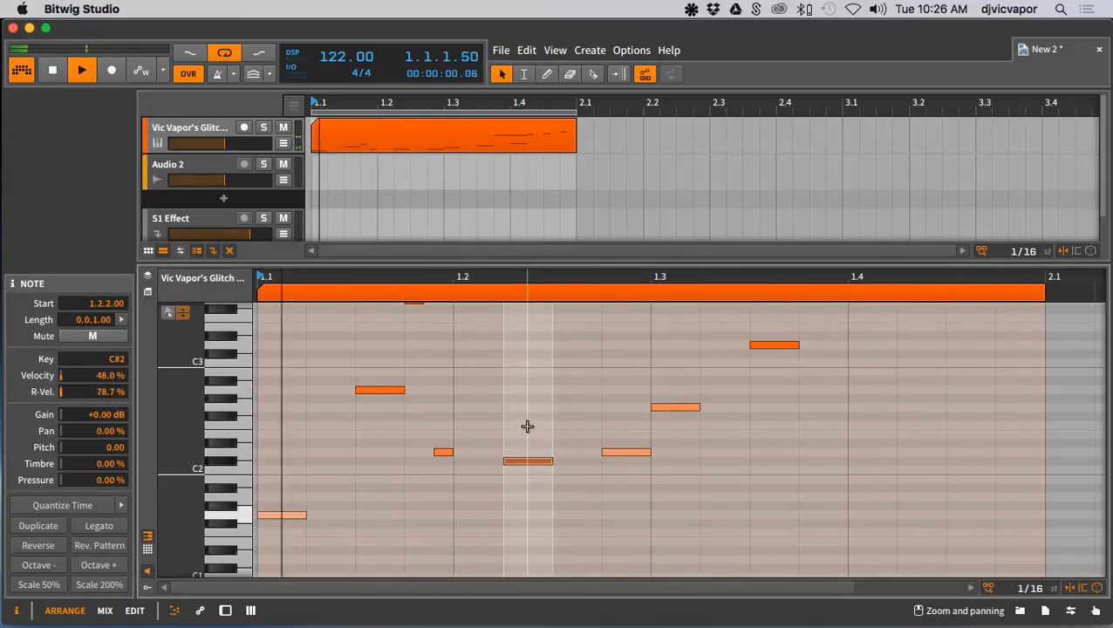
{"action": "key", "text": "Up"}
{"action": "key", "text": "Up"}
{"action": "key", "text": "Up"}
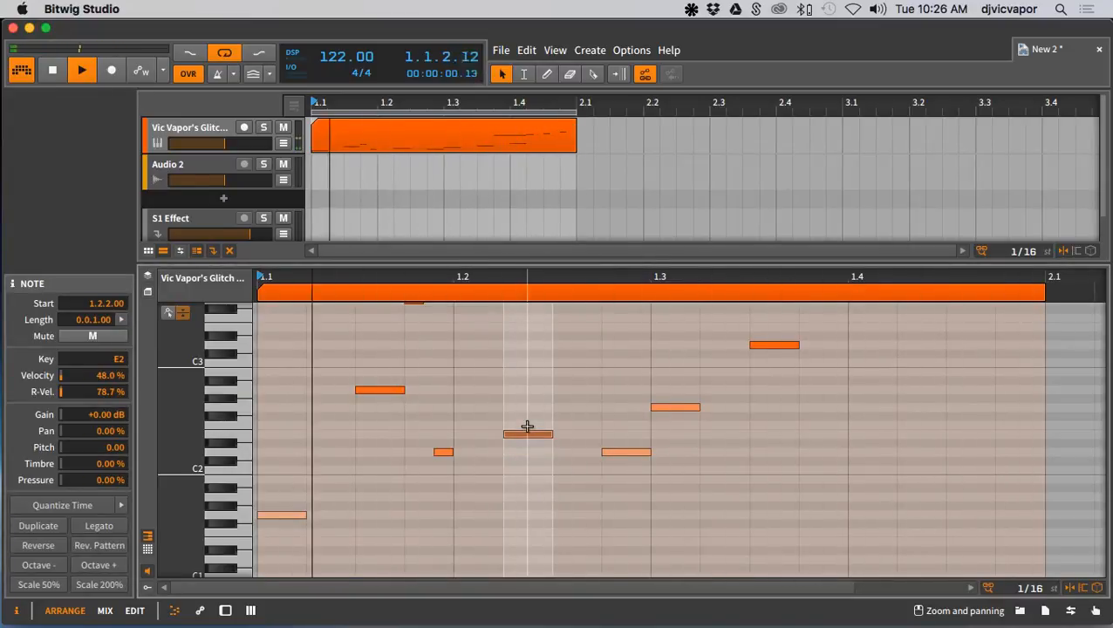
{"action": "key", "text": "Up"}
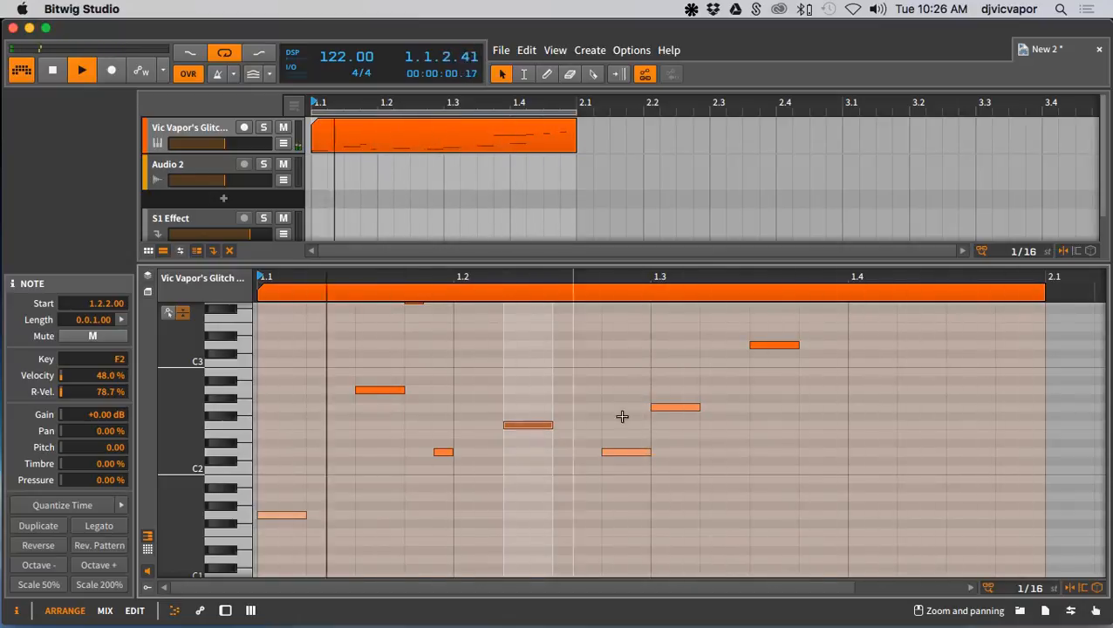
Transpose the note at 1.2.4 down to A#1
{"action": "left_click_drag", "start_coordinate": [632, 431], "coordinate": [630, 474]}
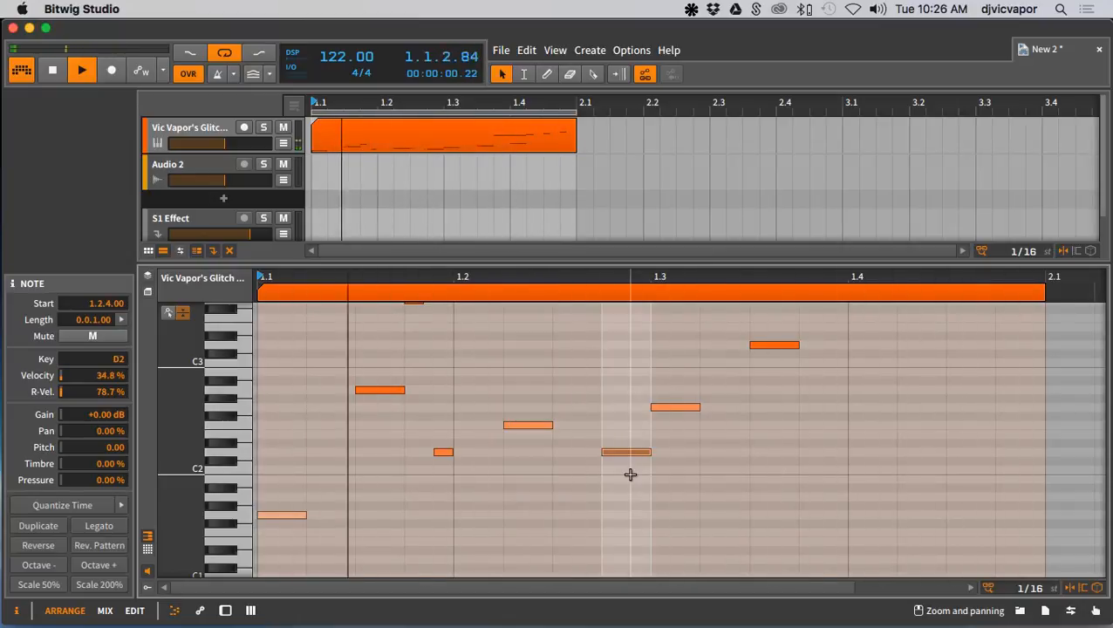
{"action": "key", "text": "Down"}
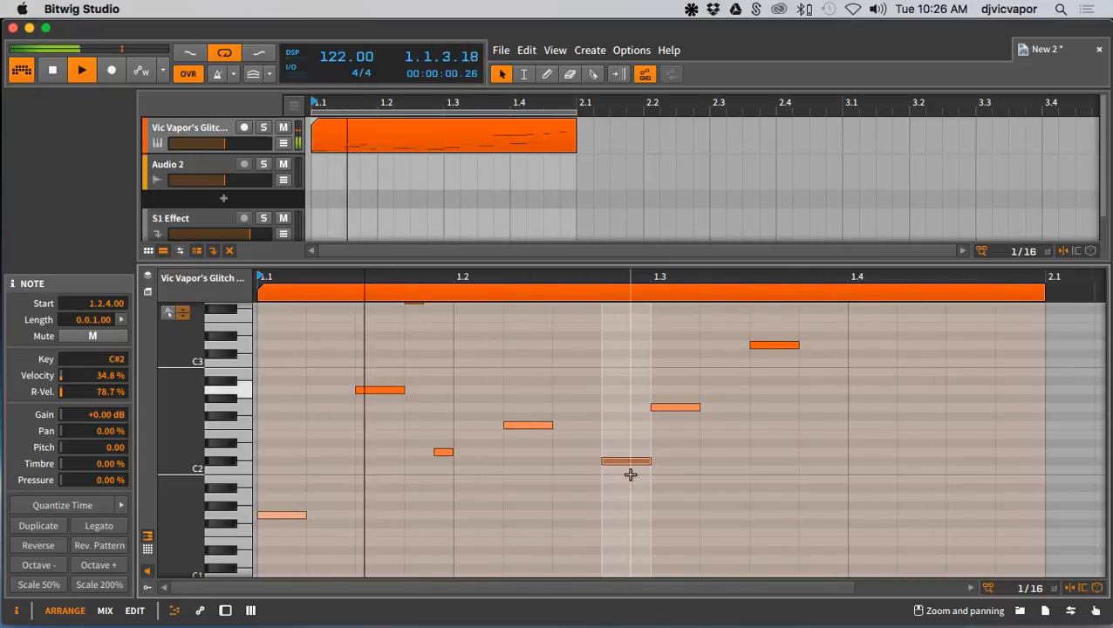
{"action": "key", "text": "Down"}
{"action": "key", "text": "Down"}
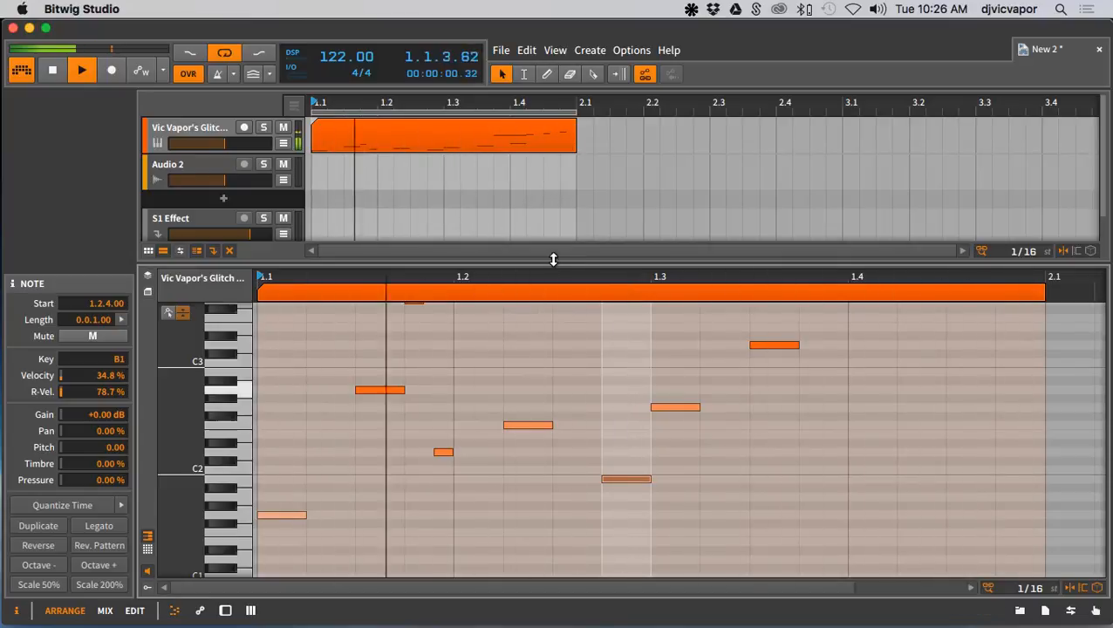
{"action": "key", "text": "Down"}
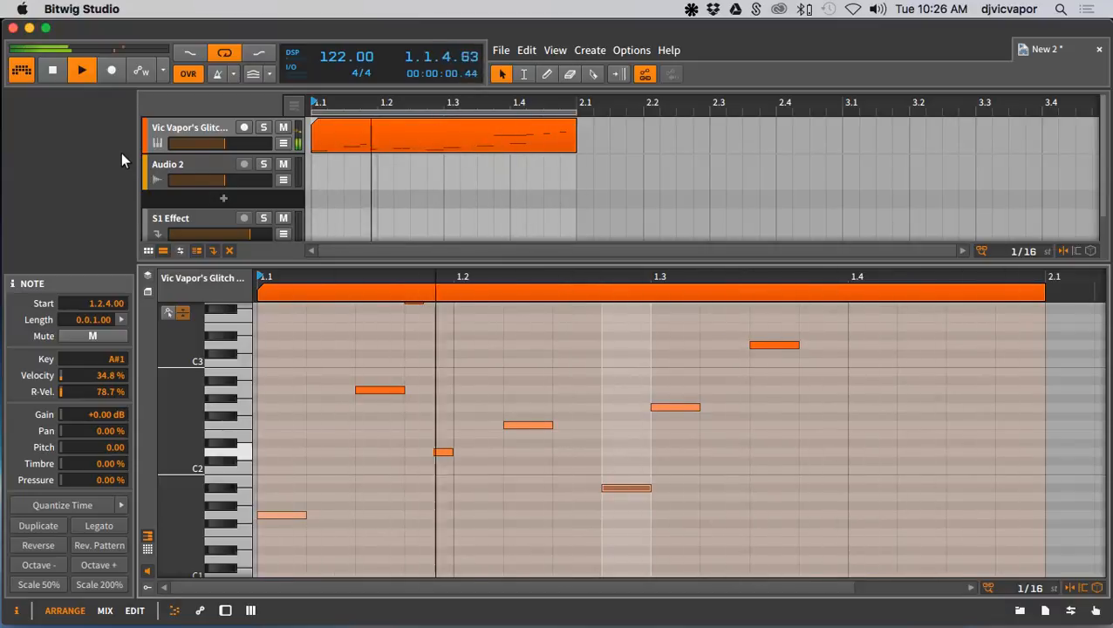
Open the Sampler's multisample for editing and inspect sample zones across the keyboard, including VEH2 Basses - 06 C.wav and VFX1 Hits & Explode 31.wav
{"action": "double_click", "coordinate": [222, 128]}
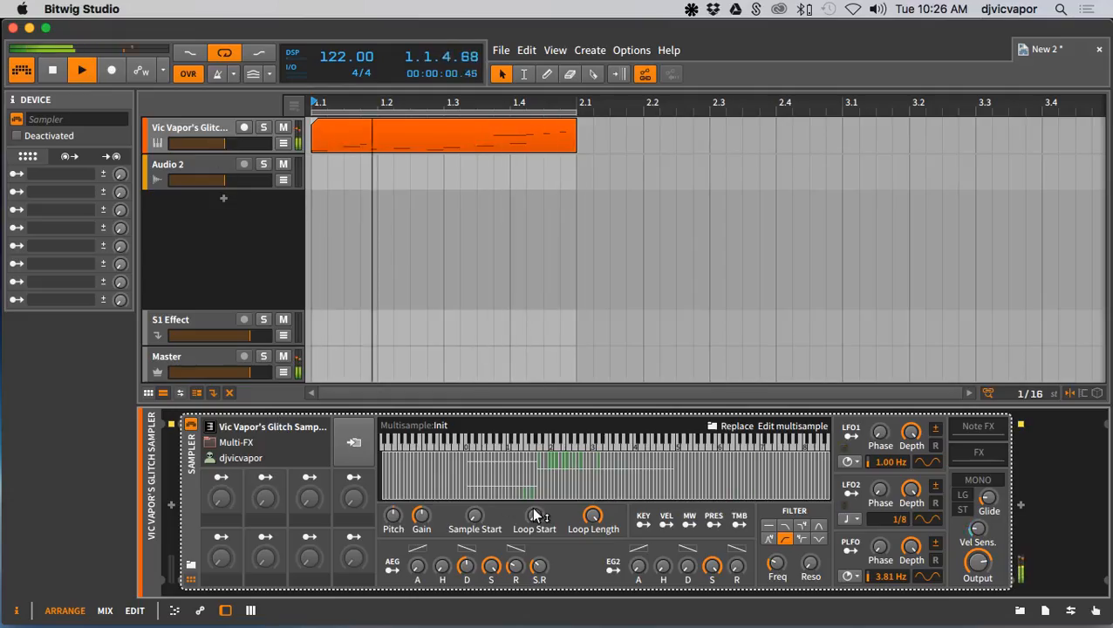
{"action": "left_click", "coordinate": [793, 426]}
{"action": "left_click", "coordinate": [468, 232]}
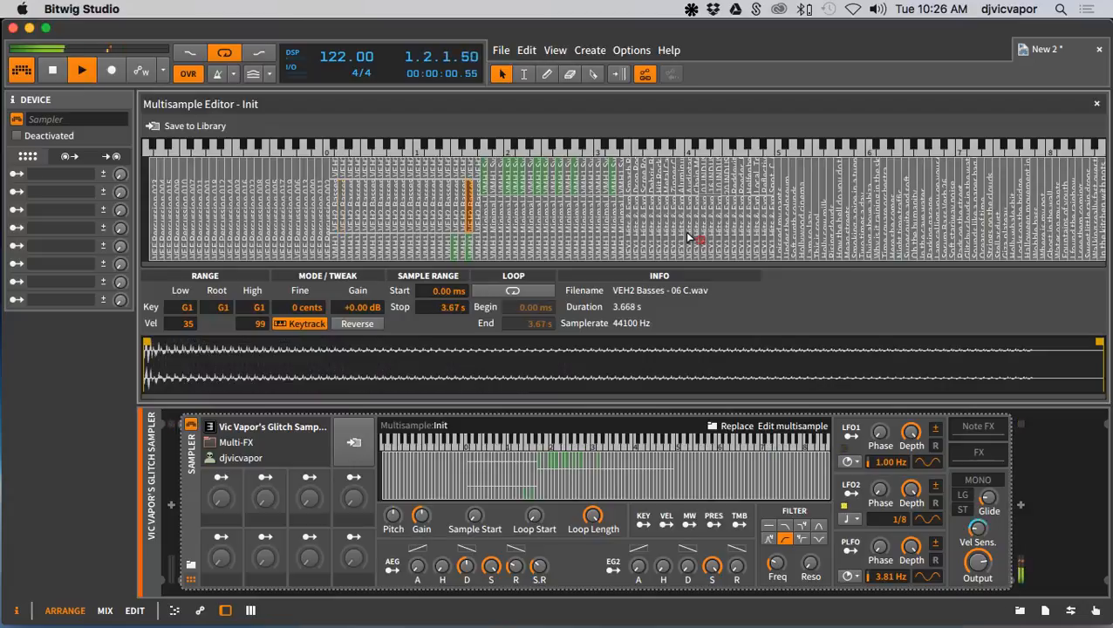
{"action": "left_click", "coordinate": [689, 238]}
{"action": "left_click", "coordinate": [744, 232]}
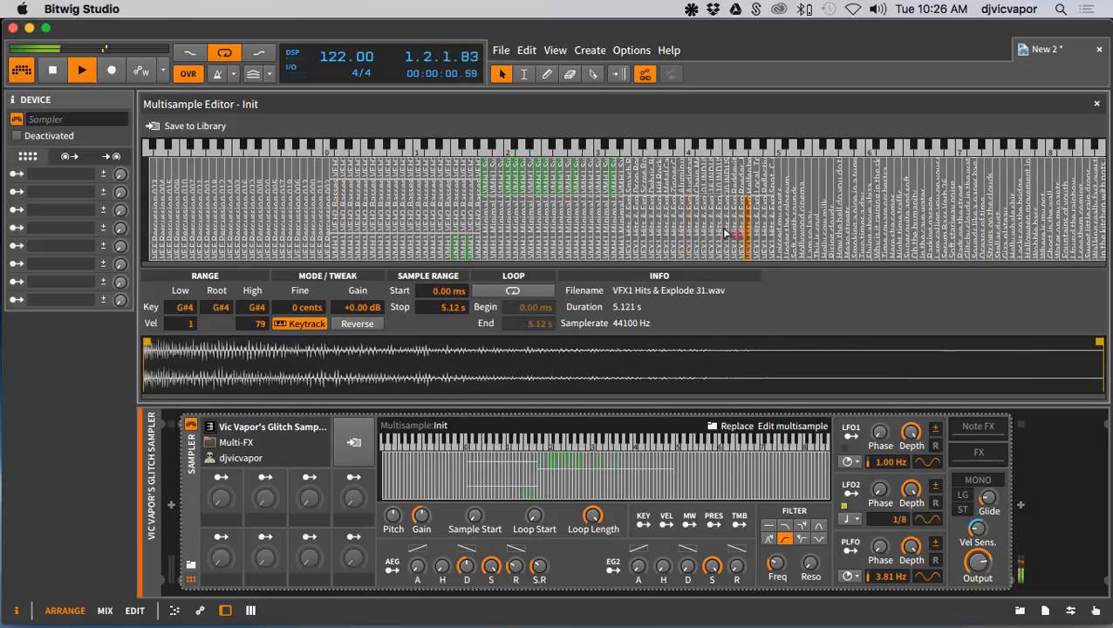
Turn on looping and reverse playback for the C2 zone VMH1 Minimal Loops 017.wav and the F2 zone VMH1 Minimal Loops 018.wav
{"action": "left_click", "coordinate": [508, 216]}
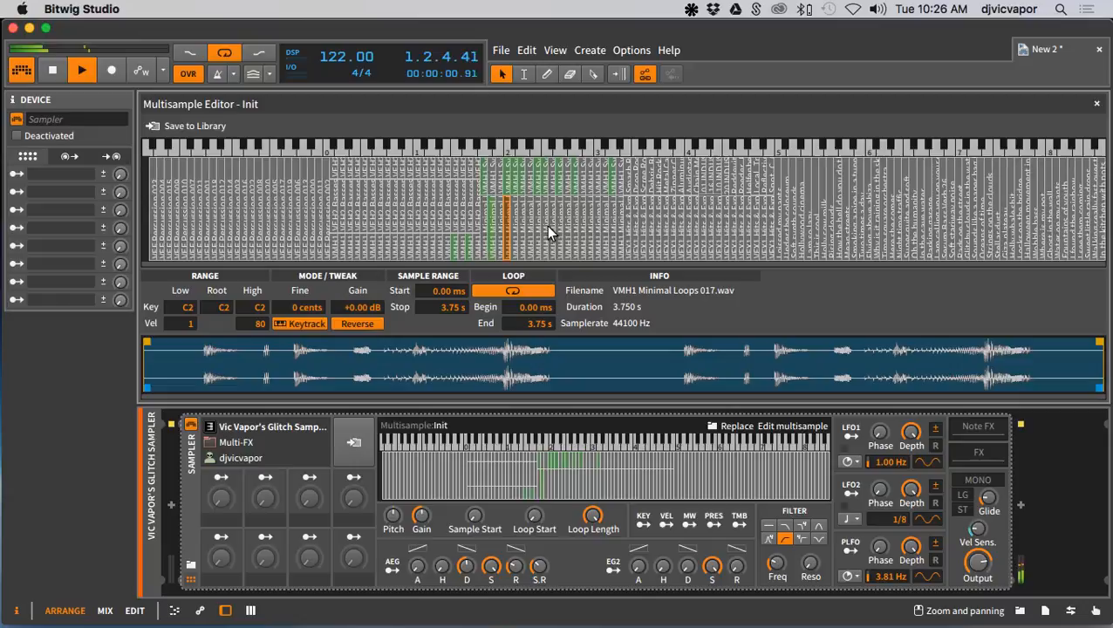
{"action": "left_click", "coordinate": [544, 219]}
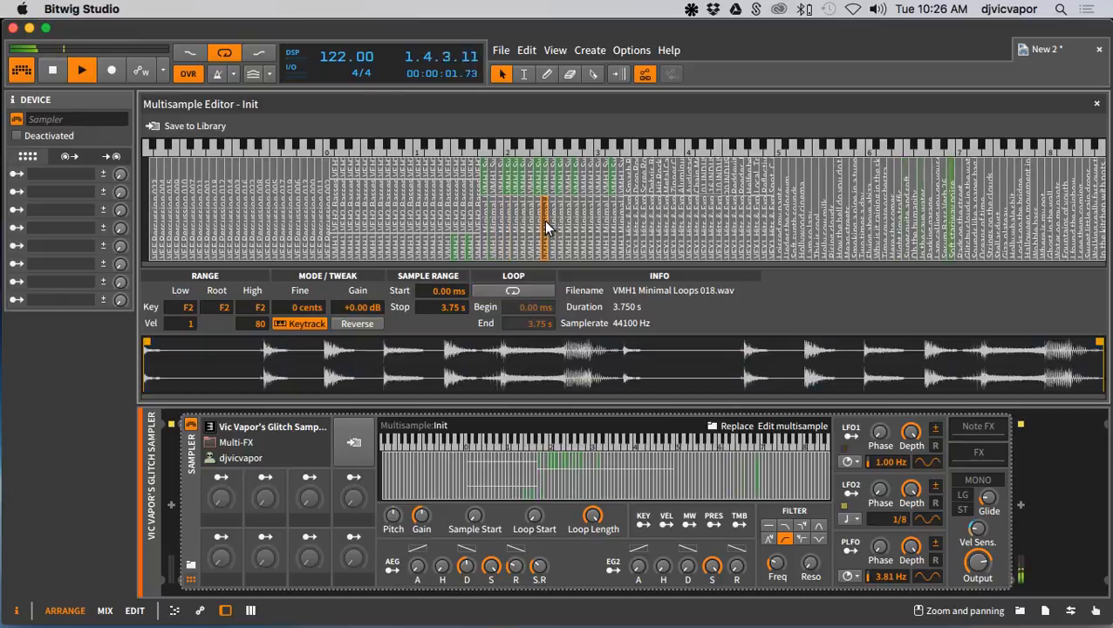
{"action": "left_click", "coordinate": [494, 288]}
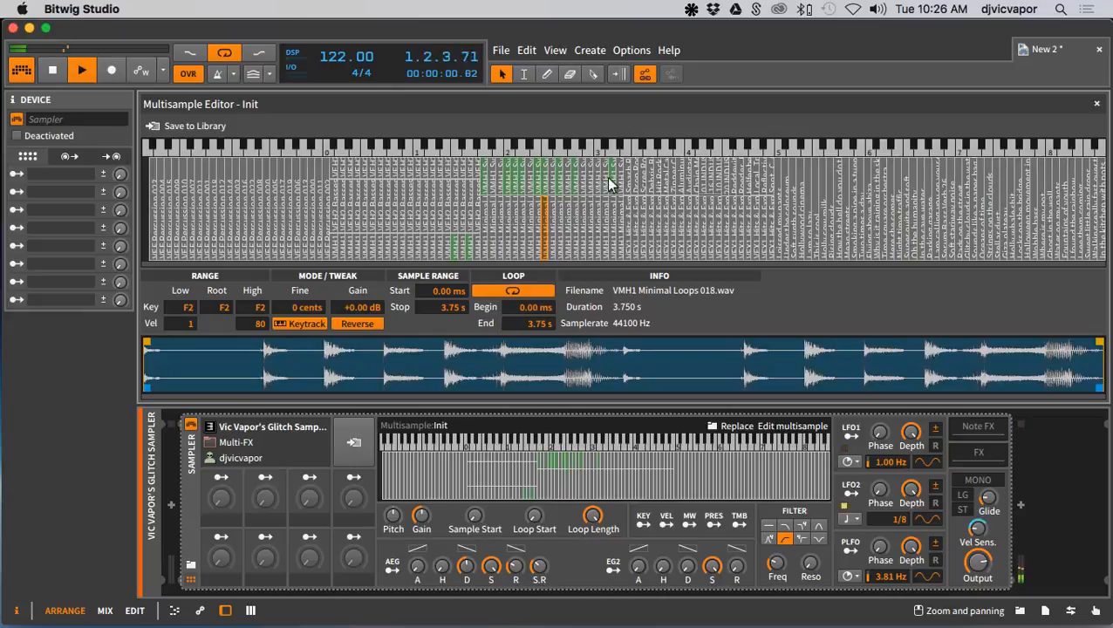
Turn on looping and reverse playback for the G3 zone Debris Brick_RBD 02.wav, and close the multisample editor
{"action": "left_click", "coordinate": [643, 185]}
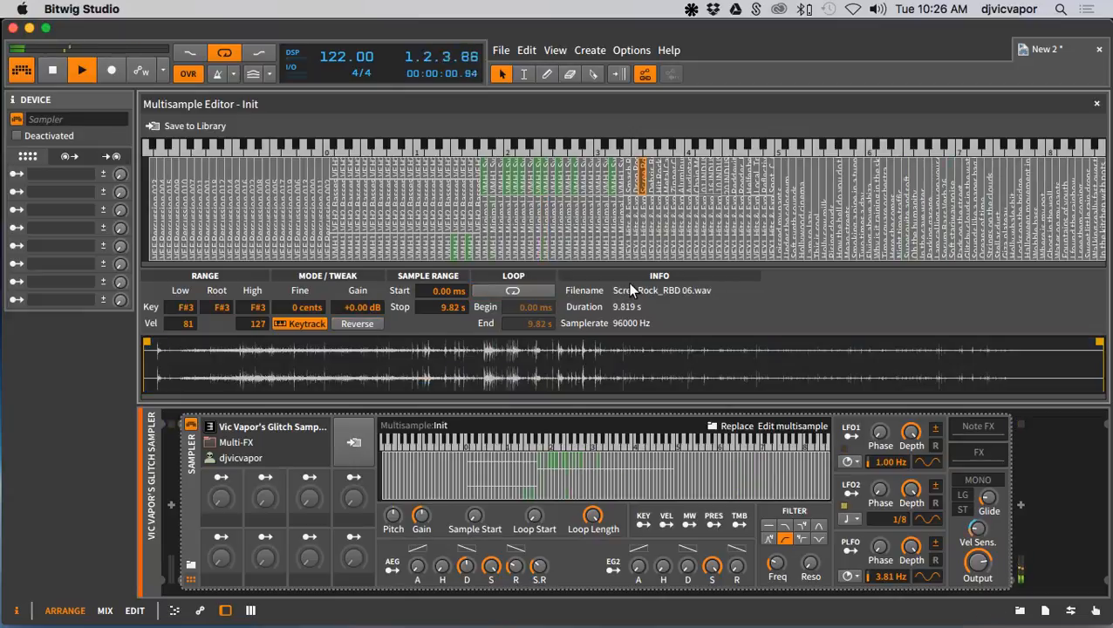
{"action": "left_click", "coordinate": [652, 185]}
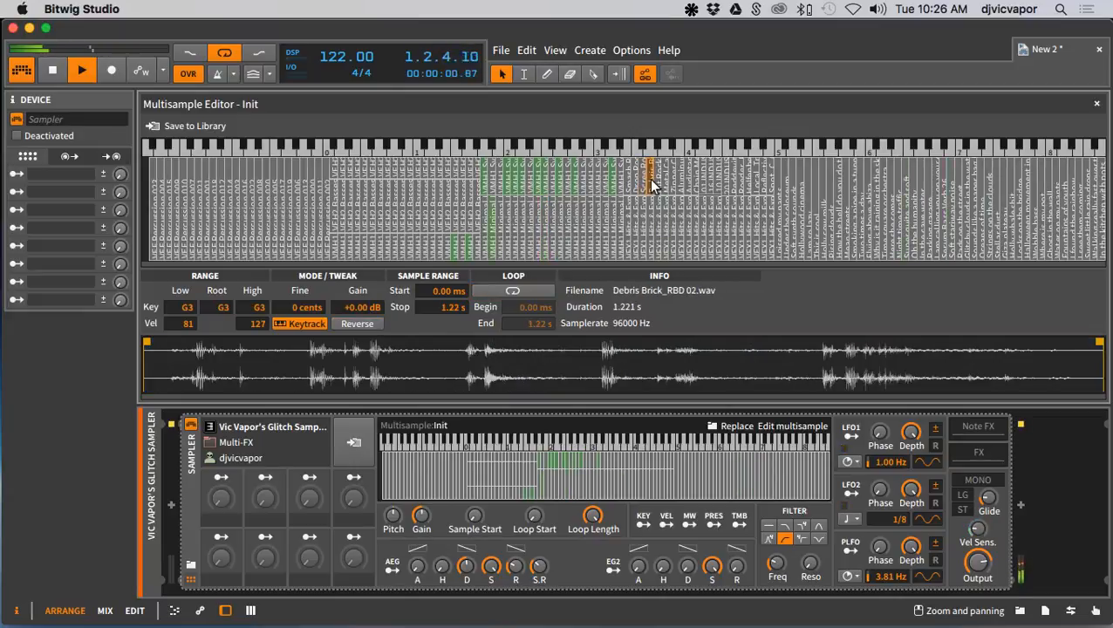
{"action": "left_click", "coordinate": [512, 293]}
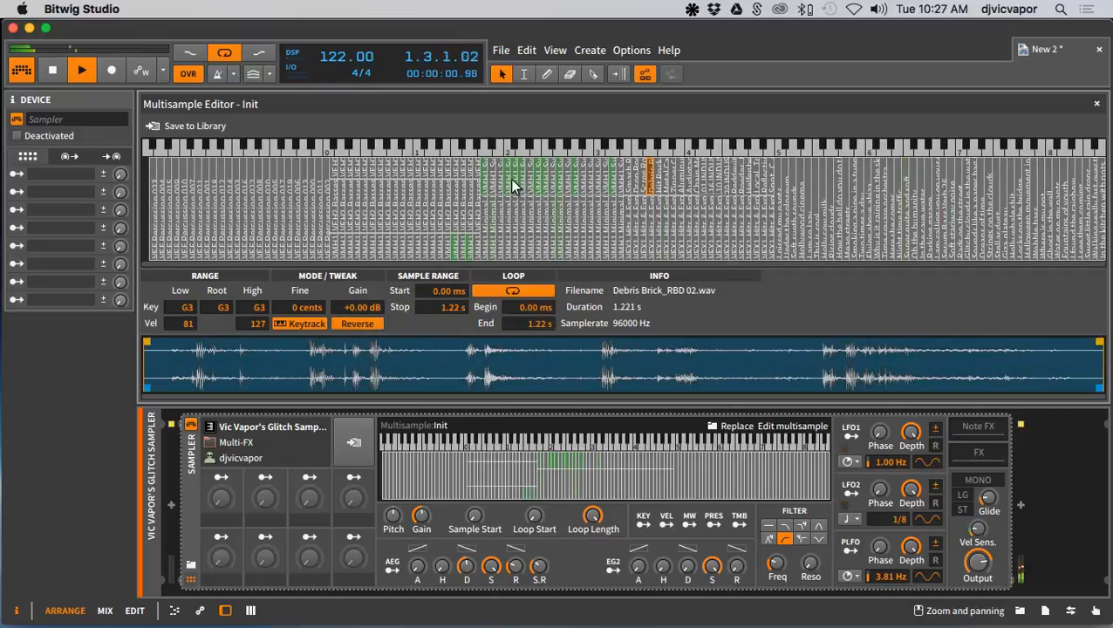
{"action": "left_click", "coordinate": [455, 248]}
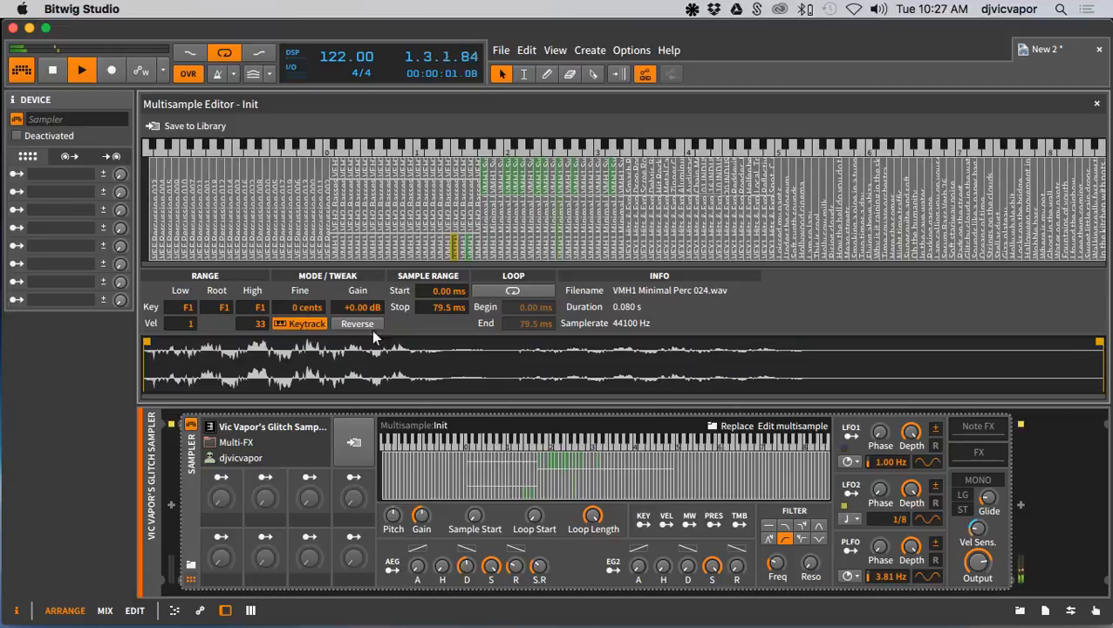
{"action": "left_click", "coordinate": [1097, 105]}
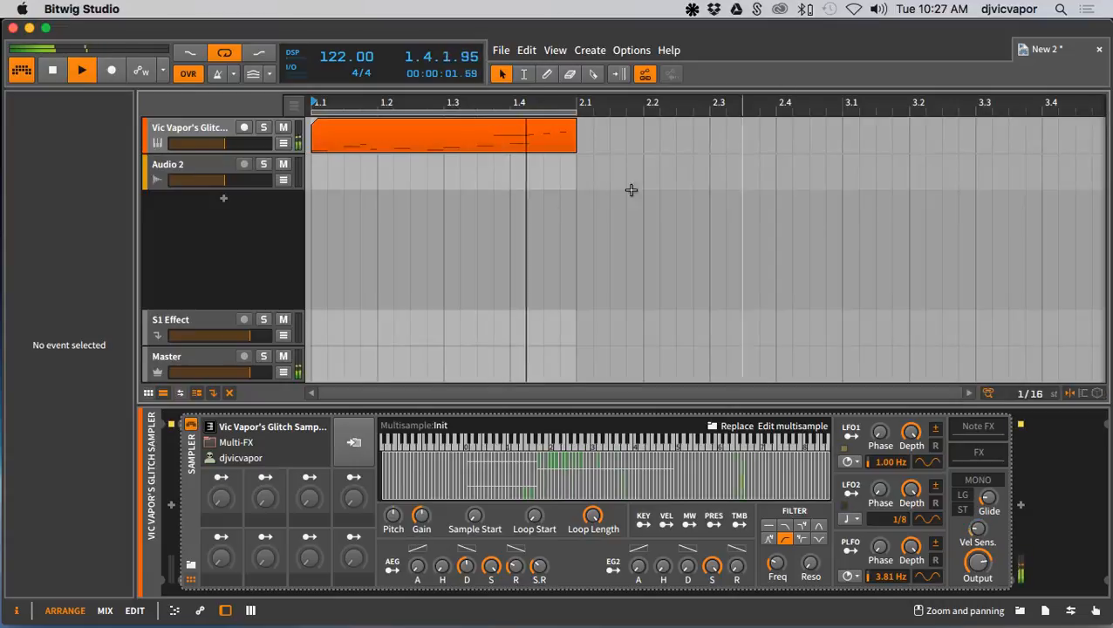
Delete the glitch sampler track's clip and create an empty one-bar clip at 1.1 in its place
{"action": "double_click", "coordinate": [442, 134]}
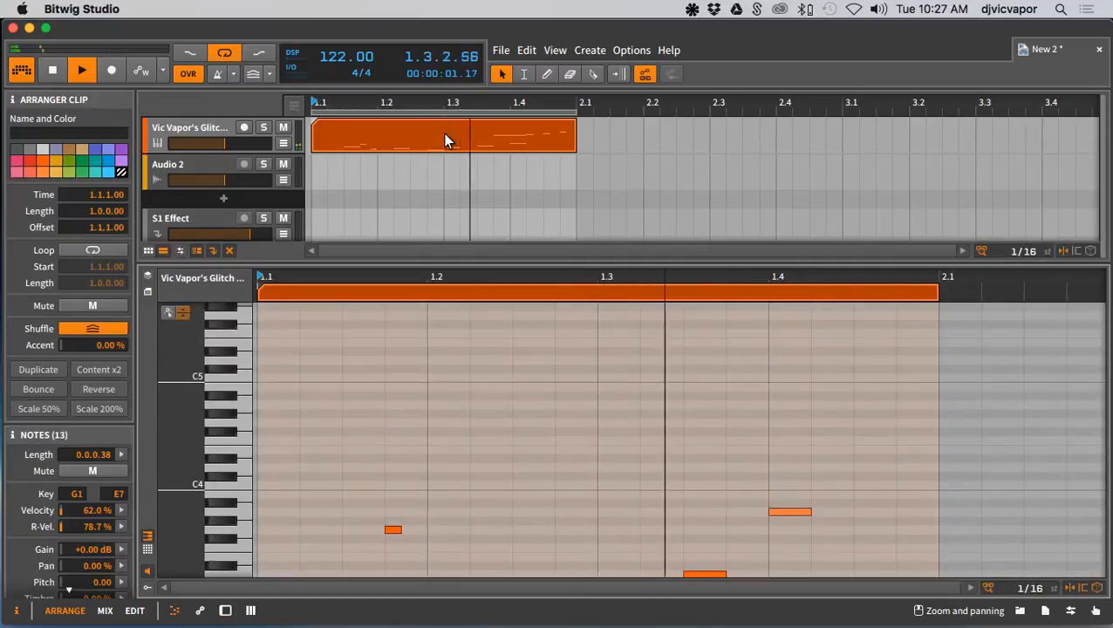
{"action": "key", "text": "Delete"}
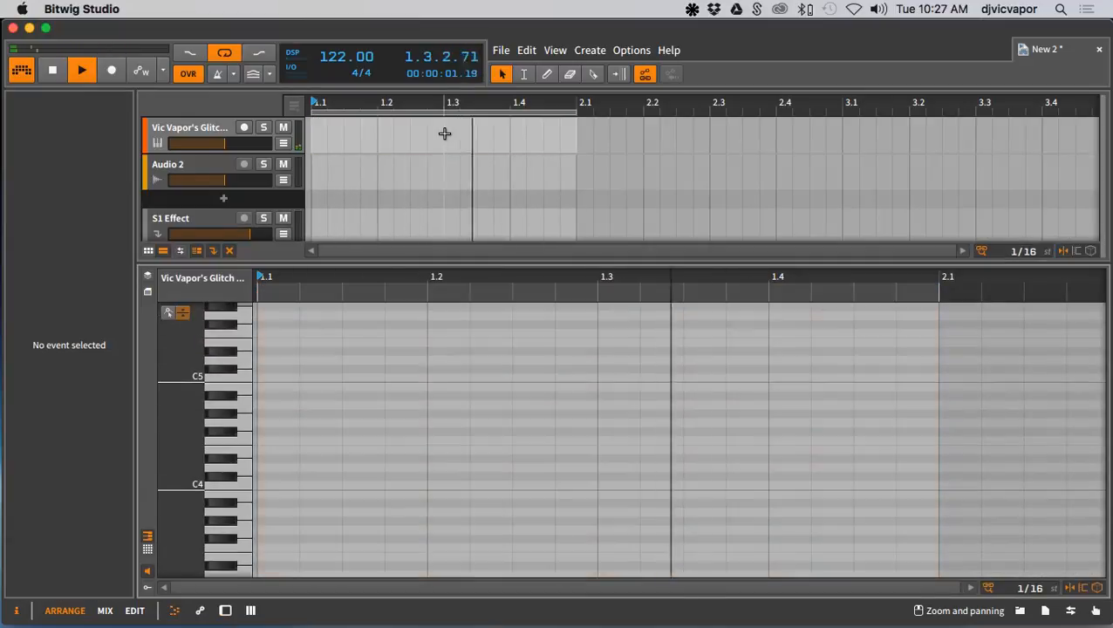
{"action": "key", "text": "space"}
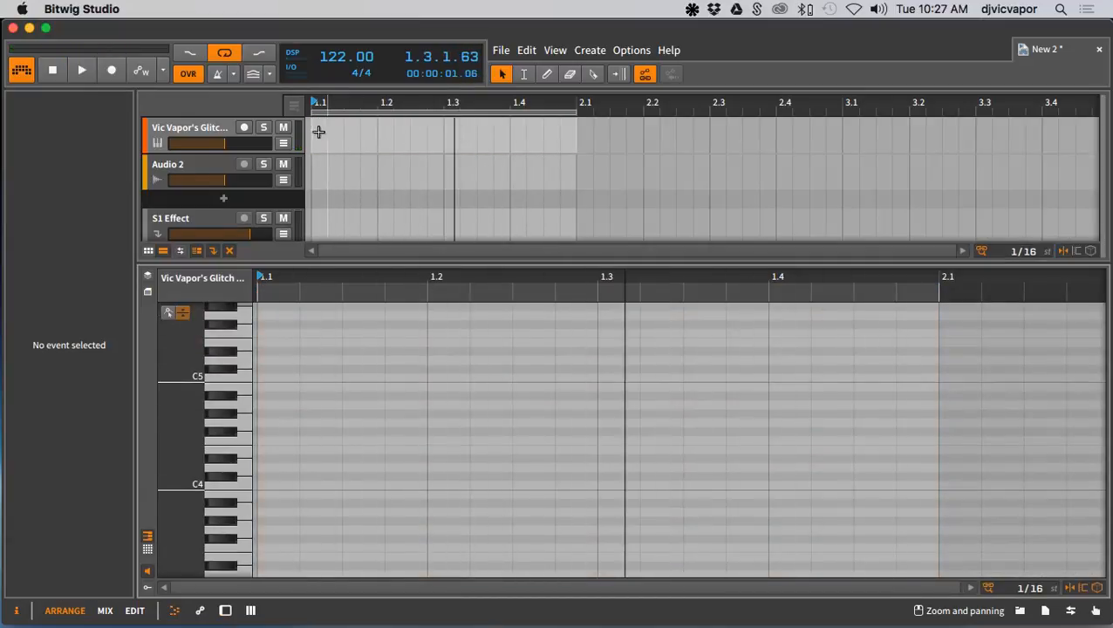
{"action": "double_click", "coordinate": [310, 137]}
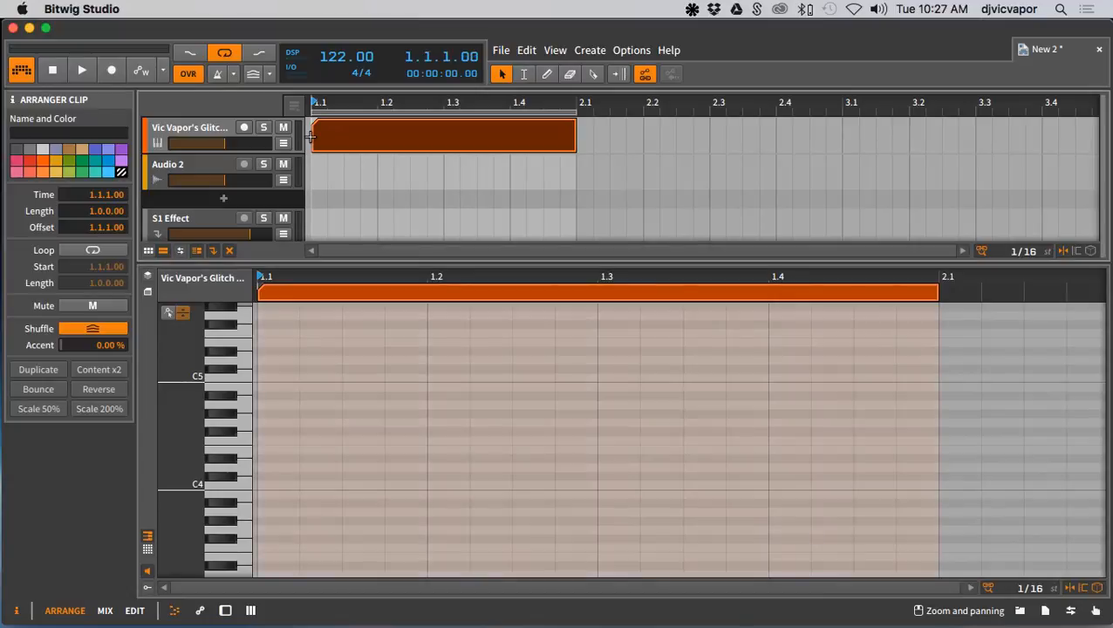
Add an E5 note at 1.1.1 with a length of 0.0.2.00 in the empty clip
{"action": "left_click", "coordinate": [245, 346]}
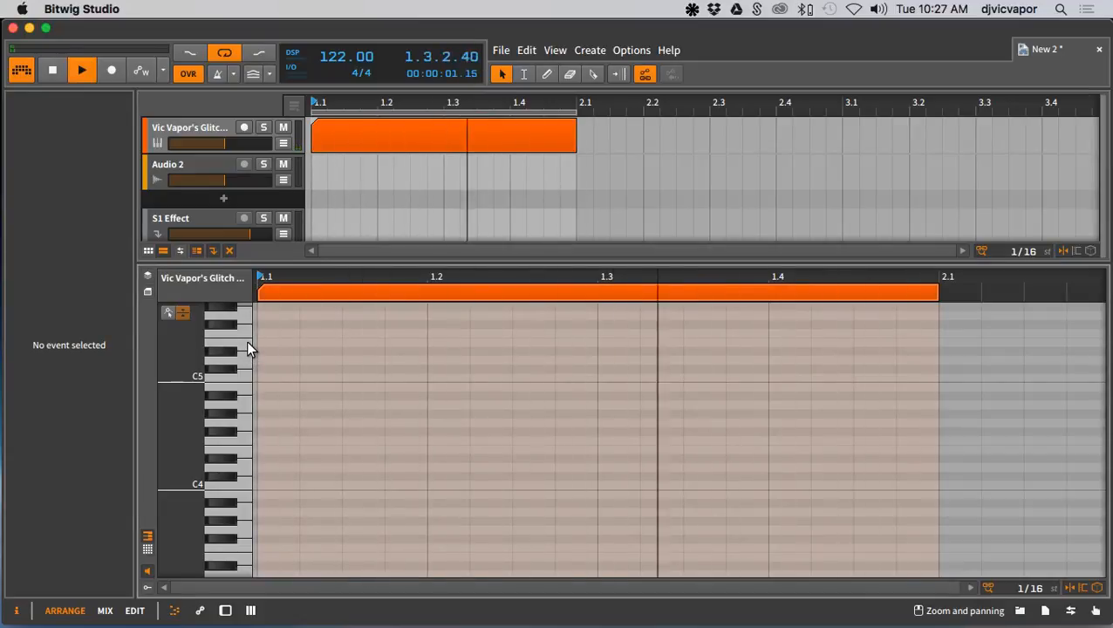
{"action": "double_click", "coordinate": [264, 342]}
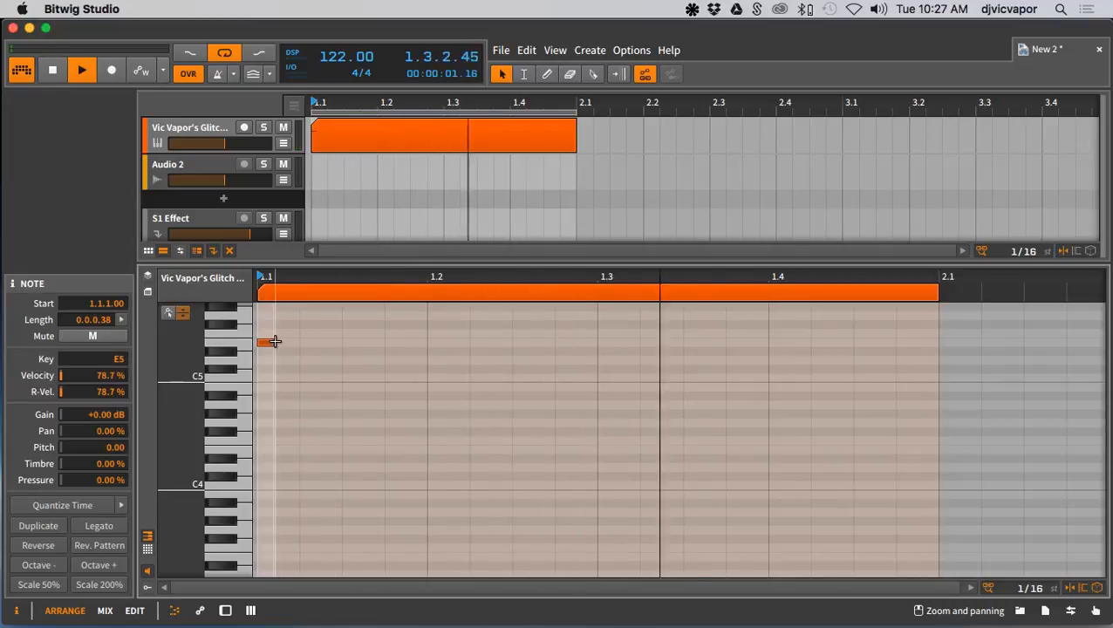
{"action": "left_click_drag", "start_coordinate": [274, 341], "coordinate": [341, 342]}
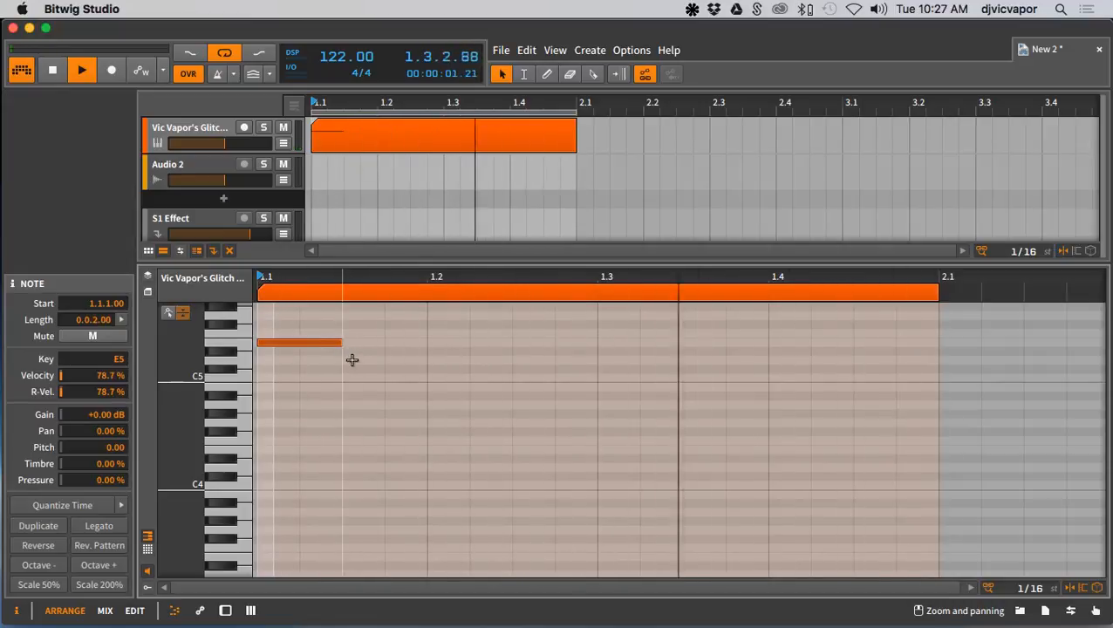
Add a note at 1.1.3 with a length of 0.0.1.00 and transpose it to C5
{"action": "double_click", "coordinate": [360, 362]}
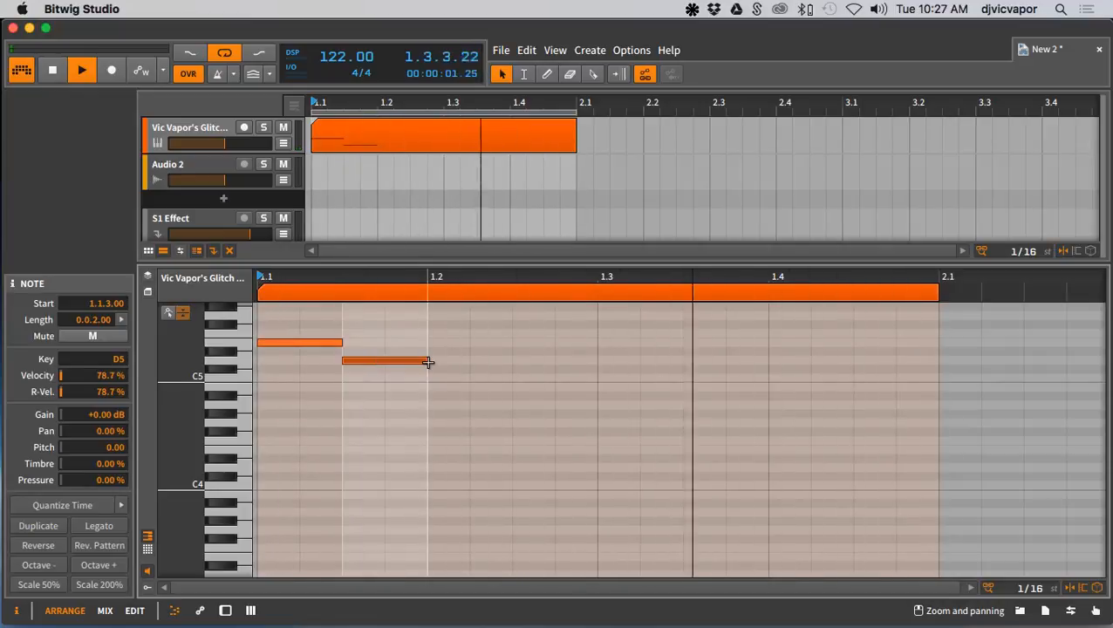
{"action": "left_click_drag", "start_coordinate": [427, 361], "coordinate": [379, 367]}
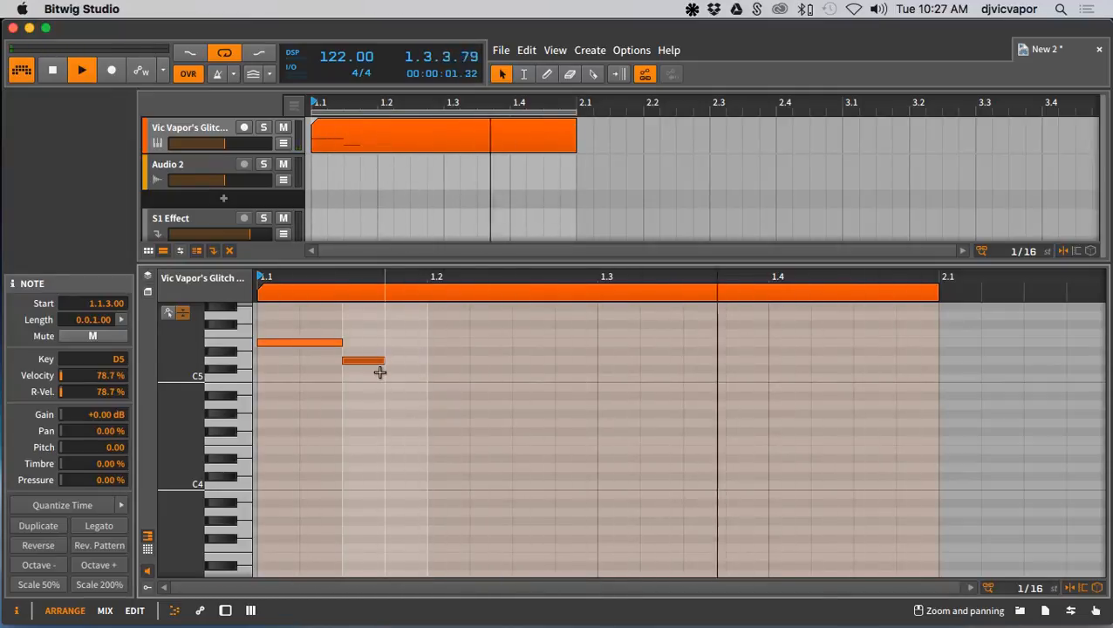
{"action": "key", "text": "Down"}
{"action": "key", "text": "Down"}
{"action": "key", "text": "Down"}
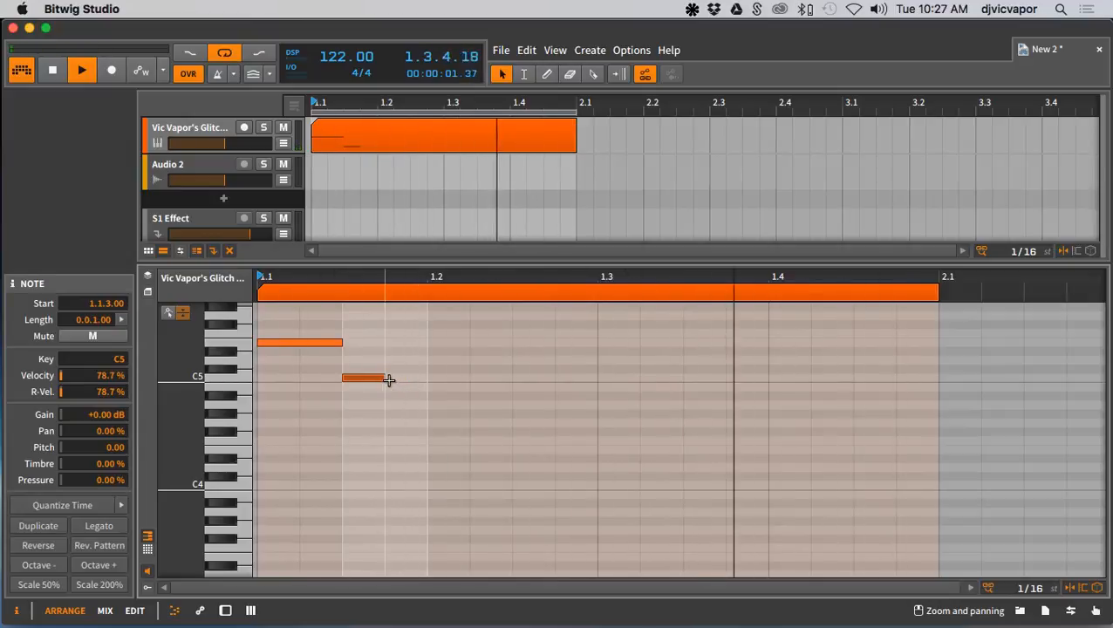
Lengthen the C5 note at 1.1.3 to 0.0.2.00 and add a G#4 note of the same length at 1.1.4
{"action": "left_click_drag", "start_coordinate": [384, 378], "coordinate": [428, 378]}
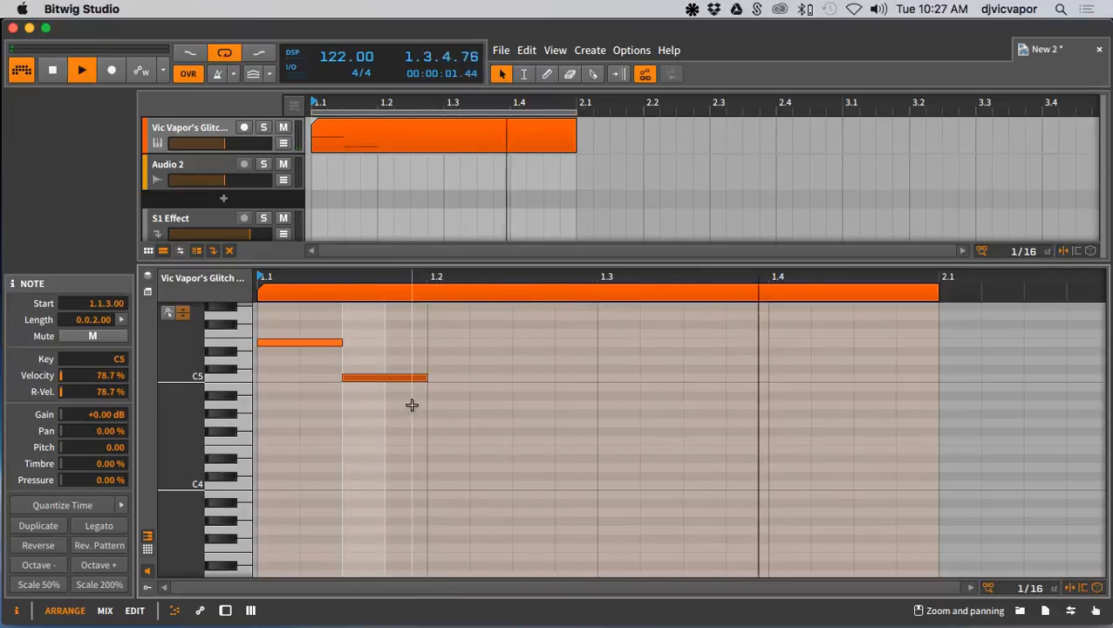
{"action": "double_click", "coordinate": [413, 405]}
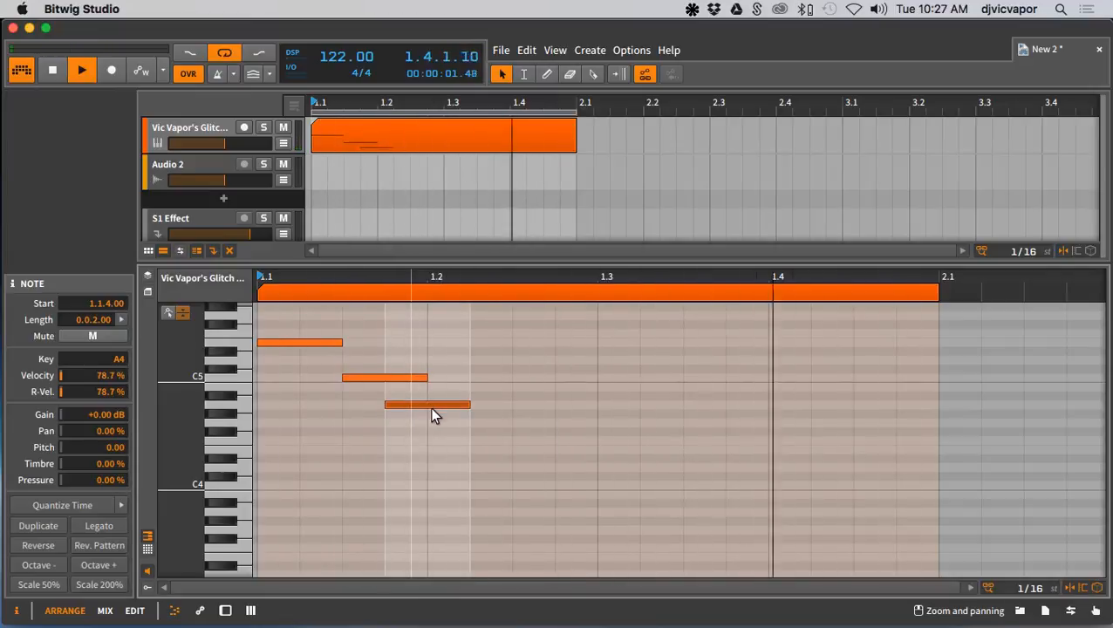
{"action": "key", "text": "Down"}
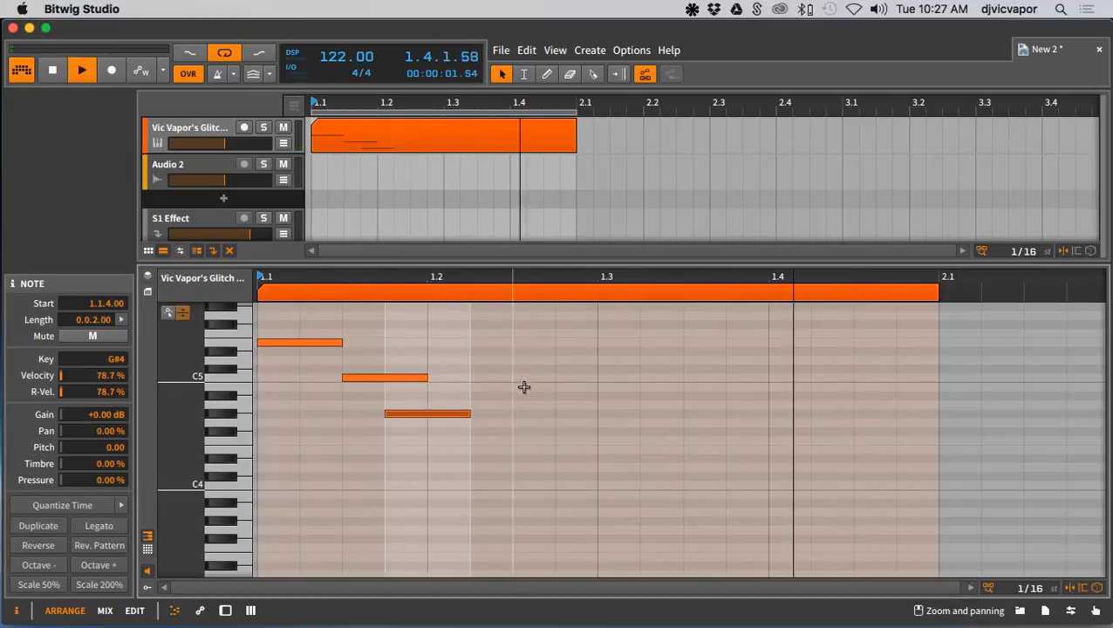
Add notes with a length of 0.0.1.00: E4 at 1.2.2, D3 at 1.2.4 and 1.3.2, and A3 at 1.3.3
{"action": "double_click", "coordinate": [484, 450]}
{"action": "left_click_drag", "start_coordinate": [550, 449], "coordinate": [511, 450]}
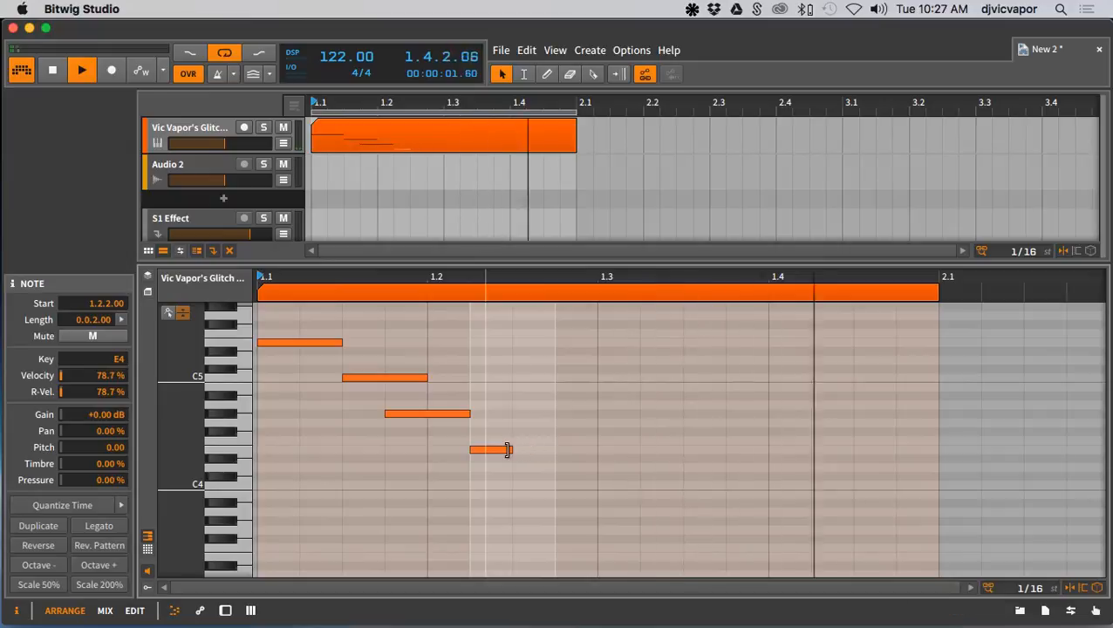
{"action": "scroll", "coordinate": [576, 470], "scroll_direction": "down", "scroll_amount": 1}
{"action": "scroll", "coordinate": [575, 470], "scroll_direction": "down", "scroll_amount": 2}
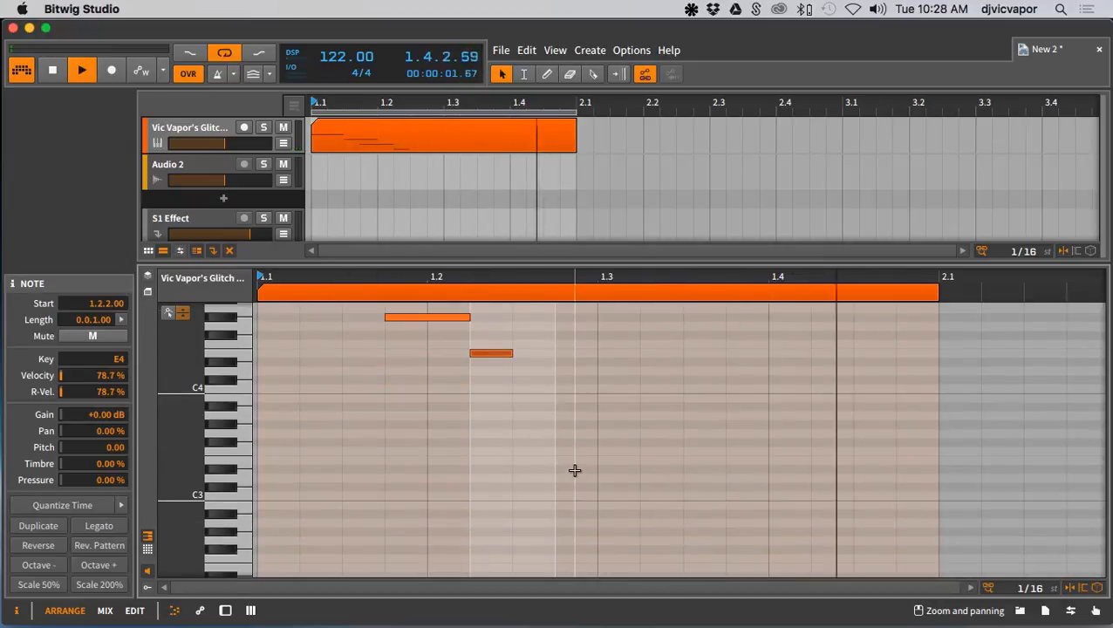
{"action": "double_click", "coordinate": [565, 478]}
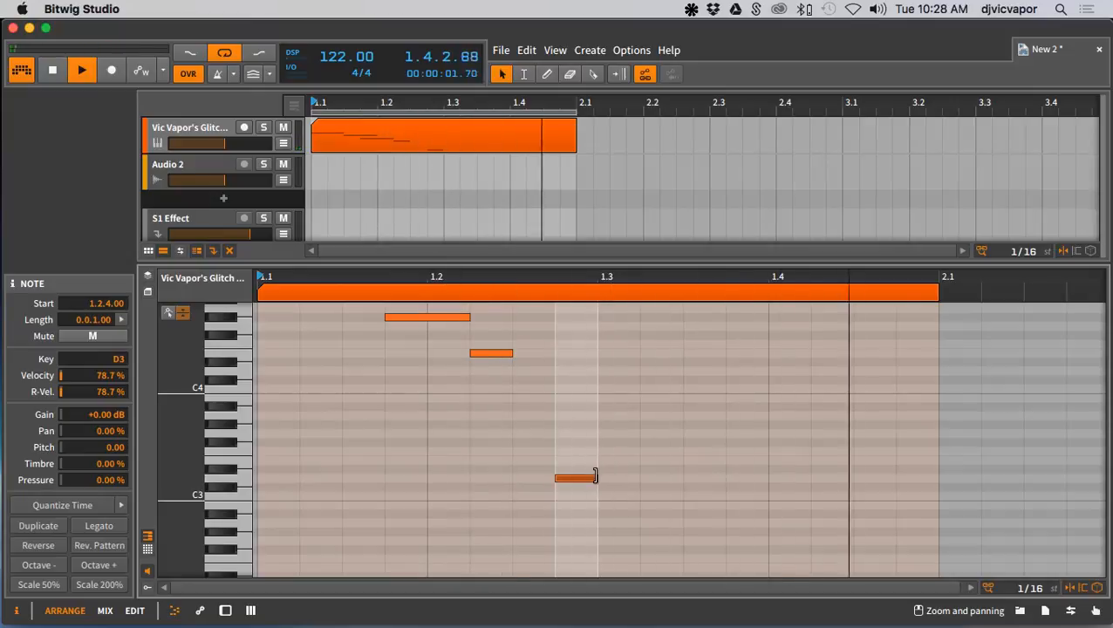
{"action": "double_click", "coordinate": [646, 479]}
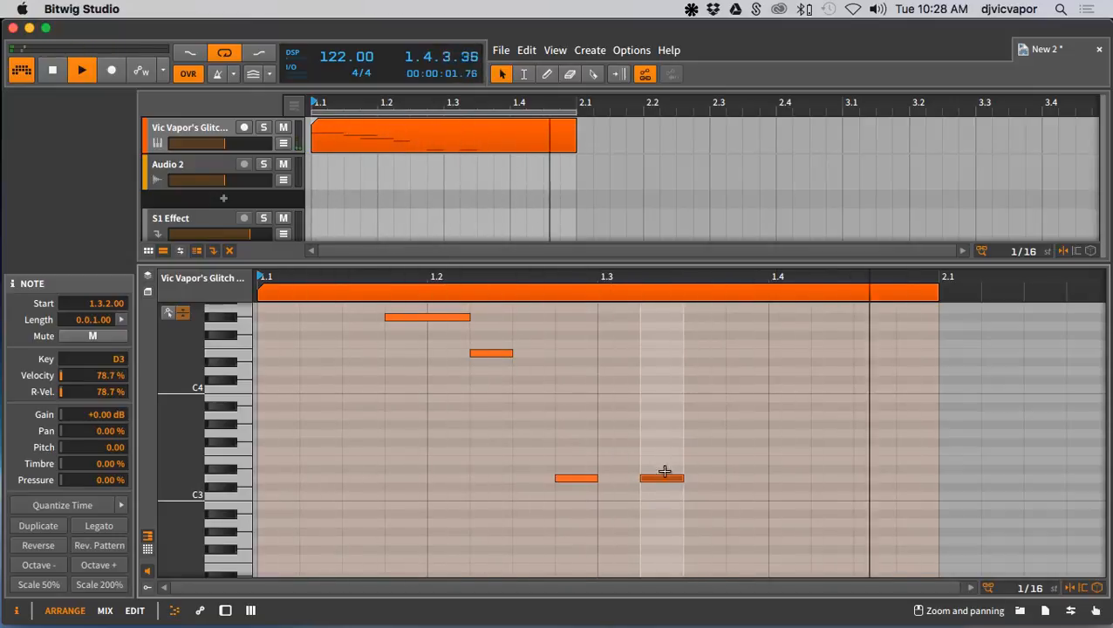
{"action": "scroll", "coordinate": [650, 443], "scroll_direction": "down", "scroll_amount": 1}
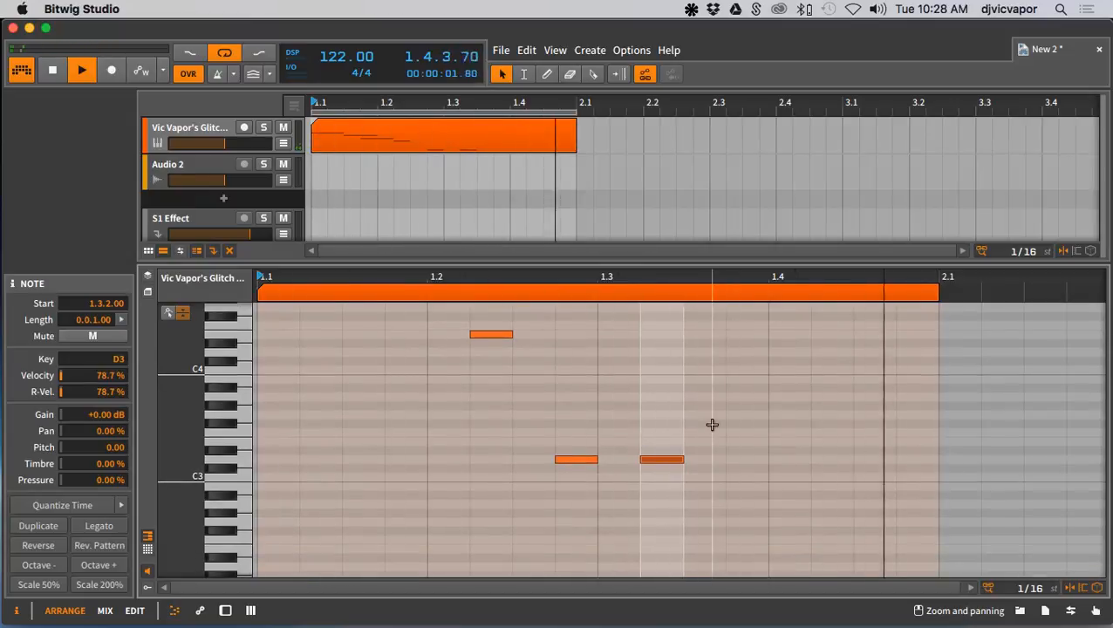
{"action": "double_click", "coordinate": [711, 398]}
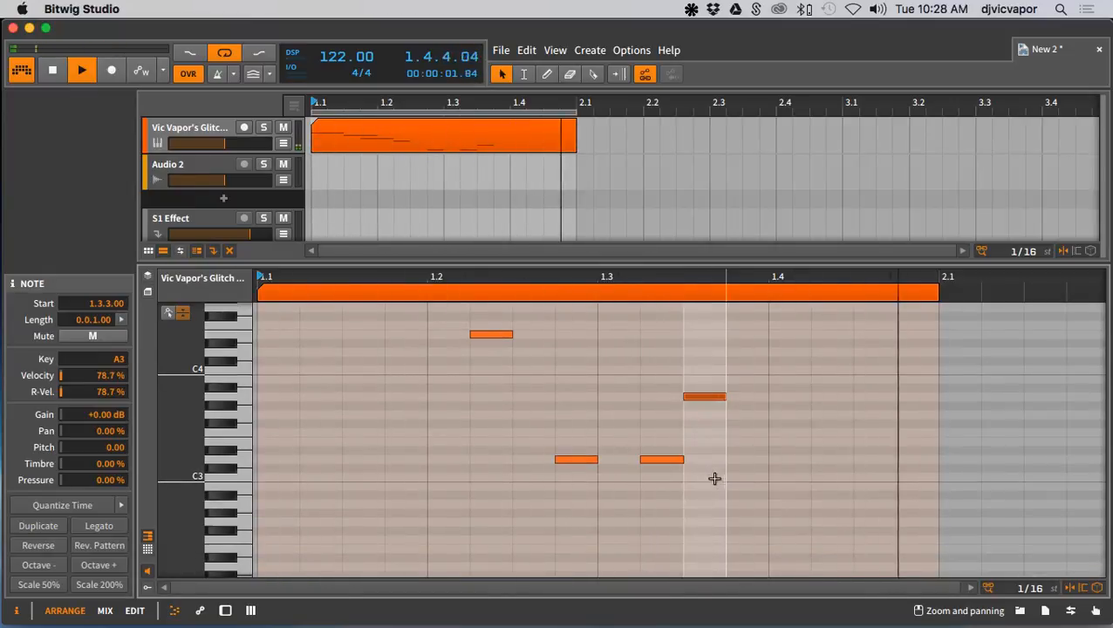
Add a G3 note at 1.4.1 and a D#3 note at 1.4.3, each with a length of 0.0.2.00
{"action": "scroll", "coordinate": [709, 471], "scroll_direction": "down", "scroll_amount": 1}
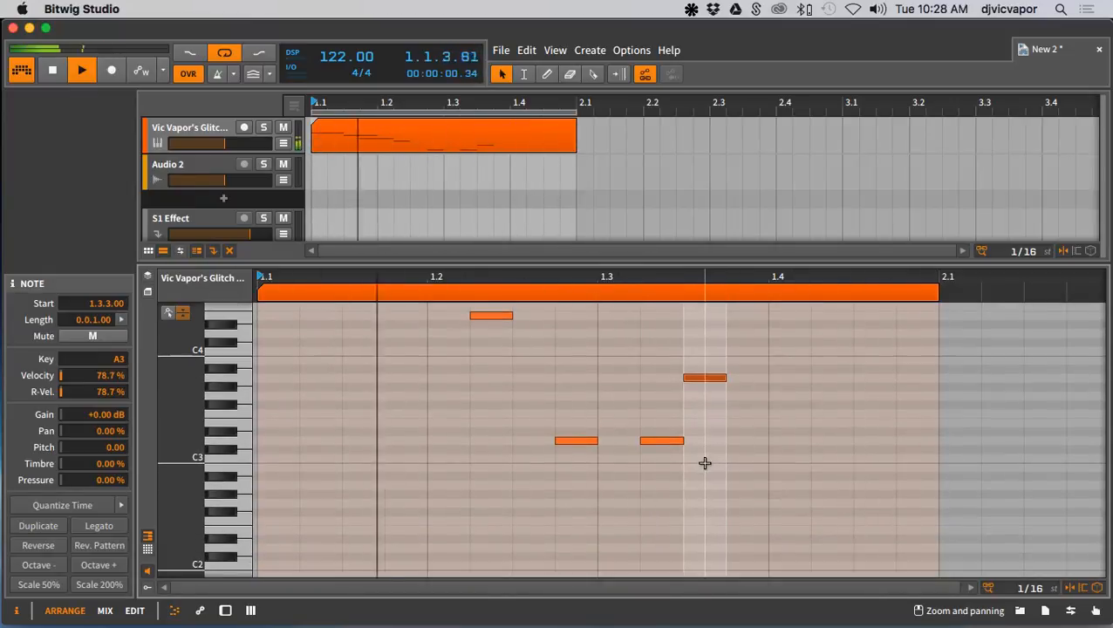
{"action": "double_click", "coordinate": [780, 397]}
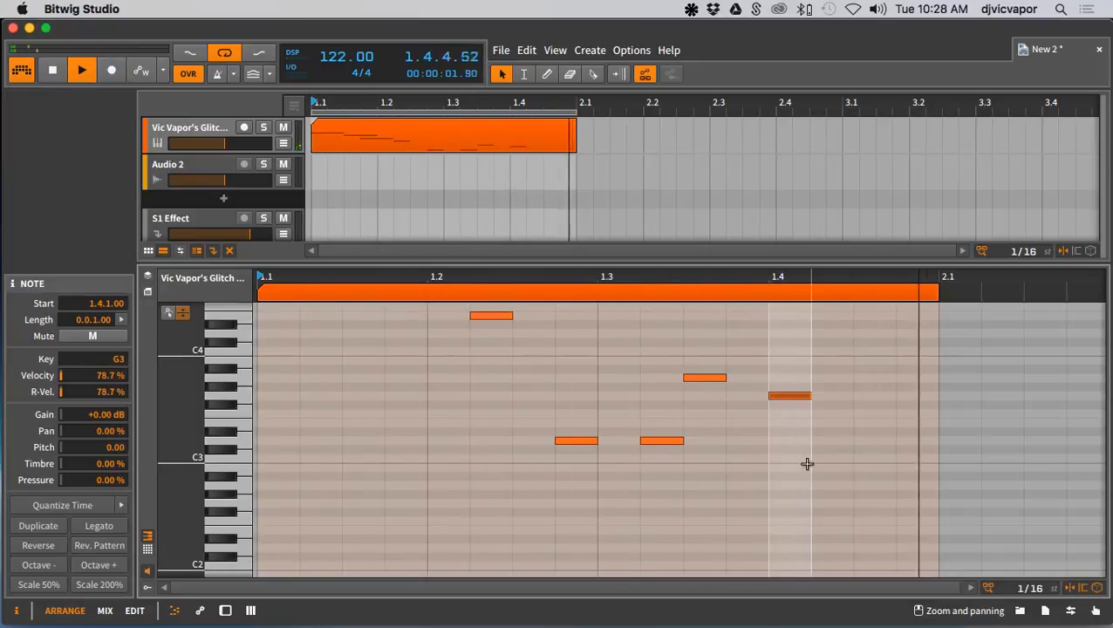
{"action": "left_click_drag", "start_coordinate": [811, 403], "coordinate": [850, 400]}
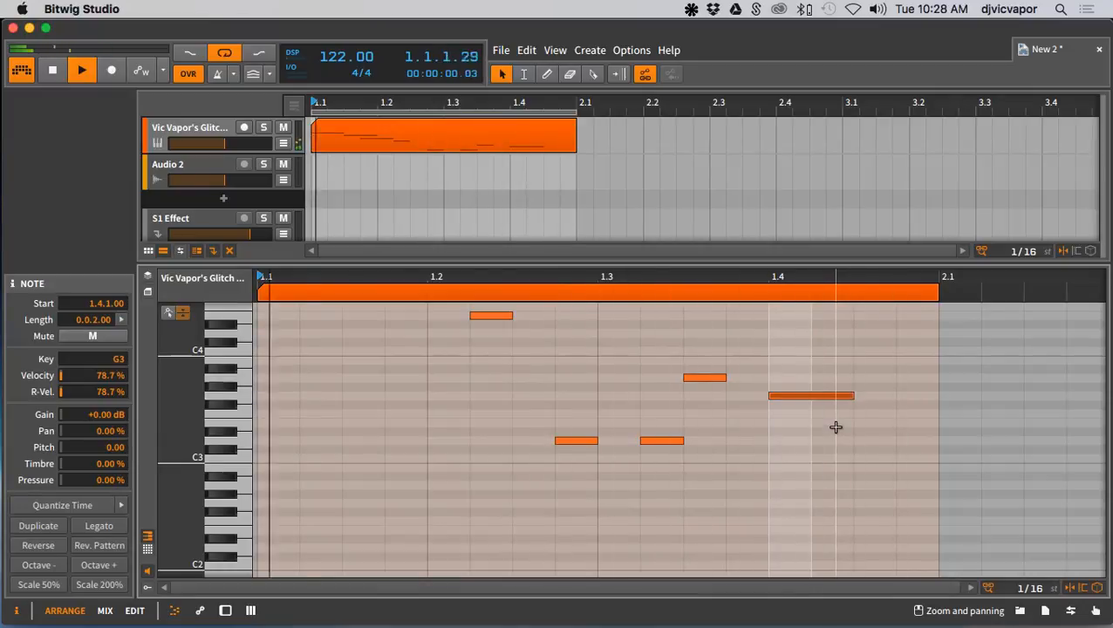
{"action": "double_click", "coordinate": [862, 424]}
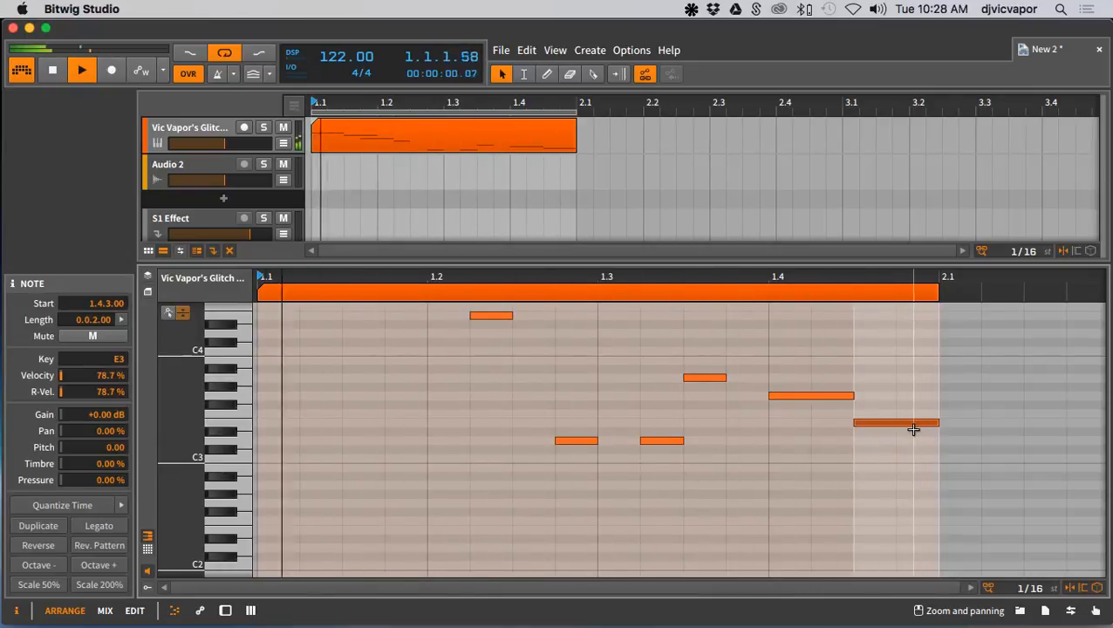
{"action": "left_click_drag", "start_coordinate": [915, 427], "coordinate": [917, 437]}
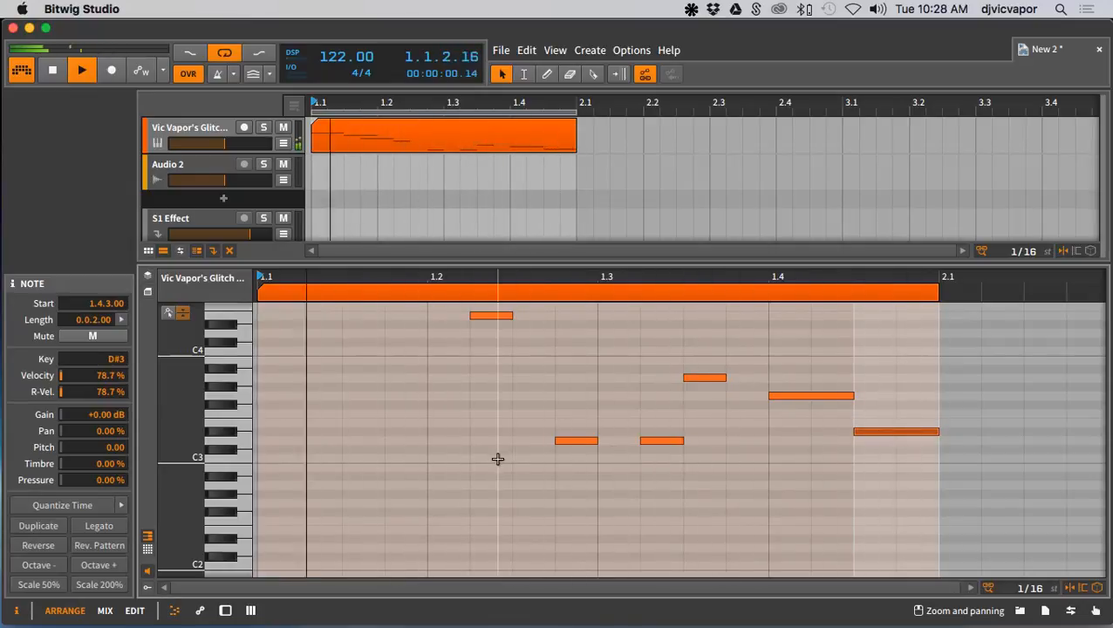
Show the glitch sampler track's device chain and adjust the Sampler's Glide
{"action": "left_click", "coordinate": [200, 128]}
{"action": "key", "text": "d"}
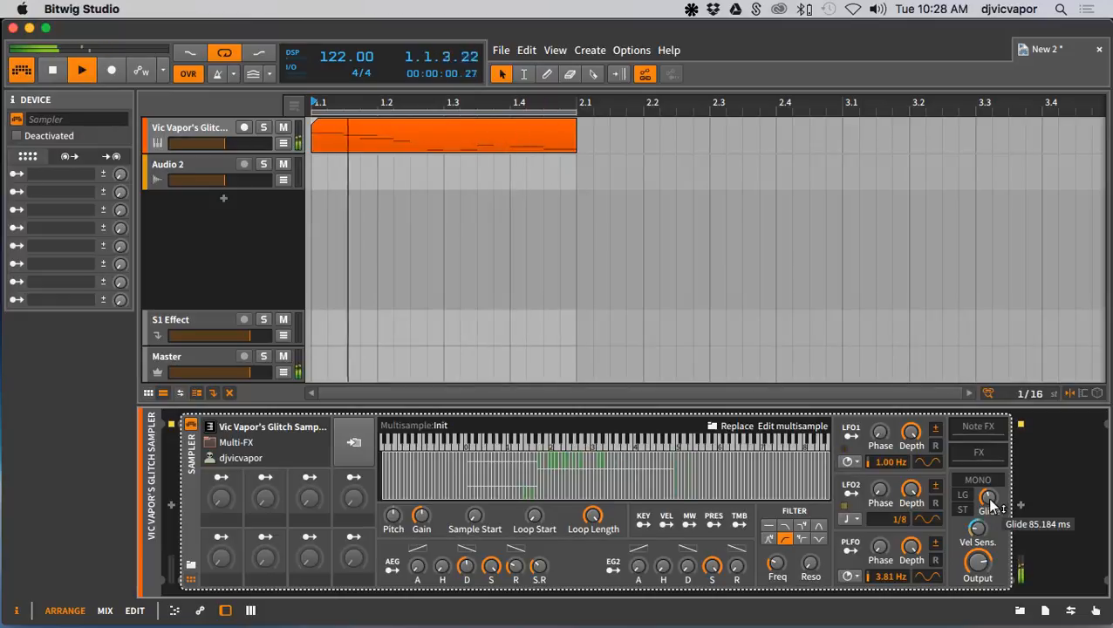
{"action": "left_click_drag", "start_coordinate": [990, 500], "coordinate": [991, 506]}
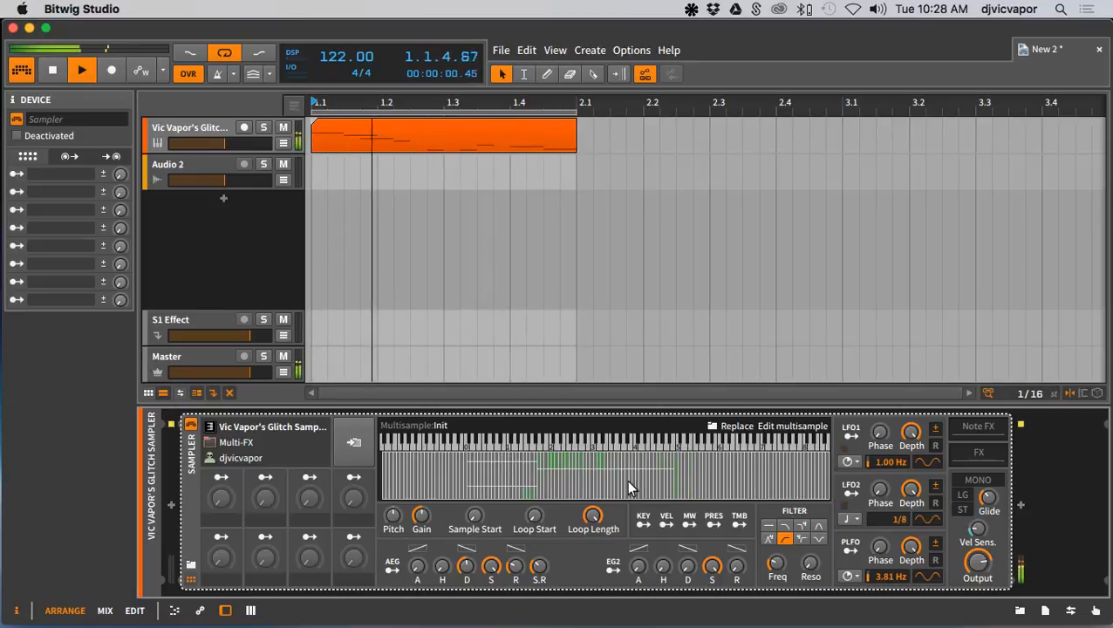
Insert an Arpeggiator note effect before the Sampler in the device chain
{"action": "left_click", "coordinate": [171, 503]}
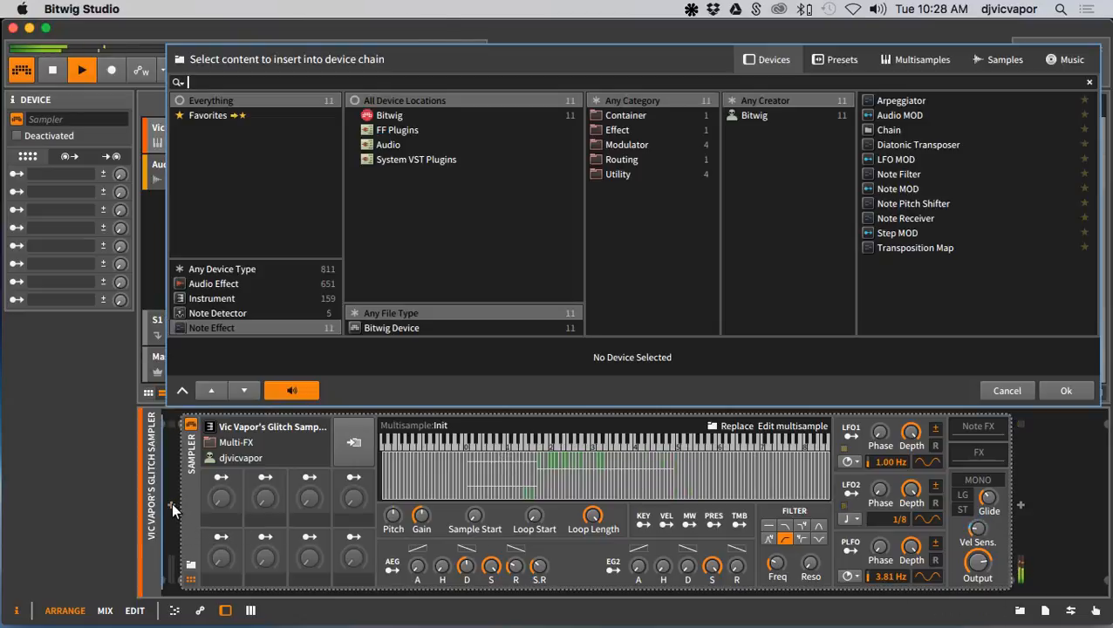
{"action": "left_click", "coordinate": [894, 99]}
{"action": "left_click", "coordinate": [1056, 390]}
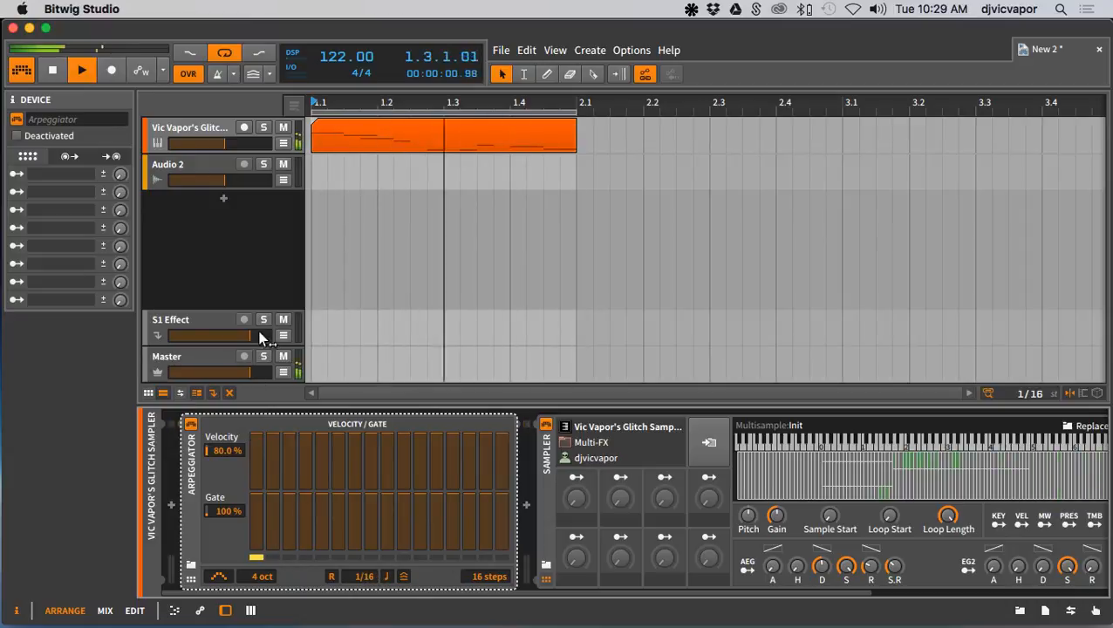
Randomize the velocities of all notes in the glitch clip with the histogram's Chaos and Spread, lowering their mean to 52.8 %
{"action": "left_click", "coordinate": [178, 126]}
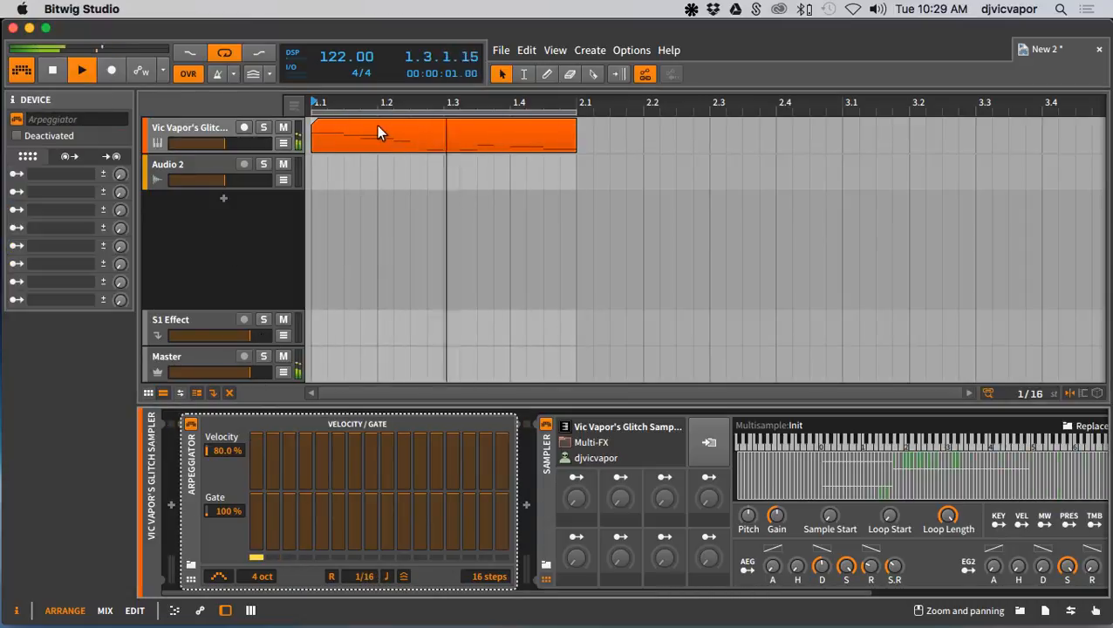
{"action": "left_click", "coordinate": [376, 124]}
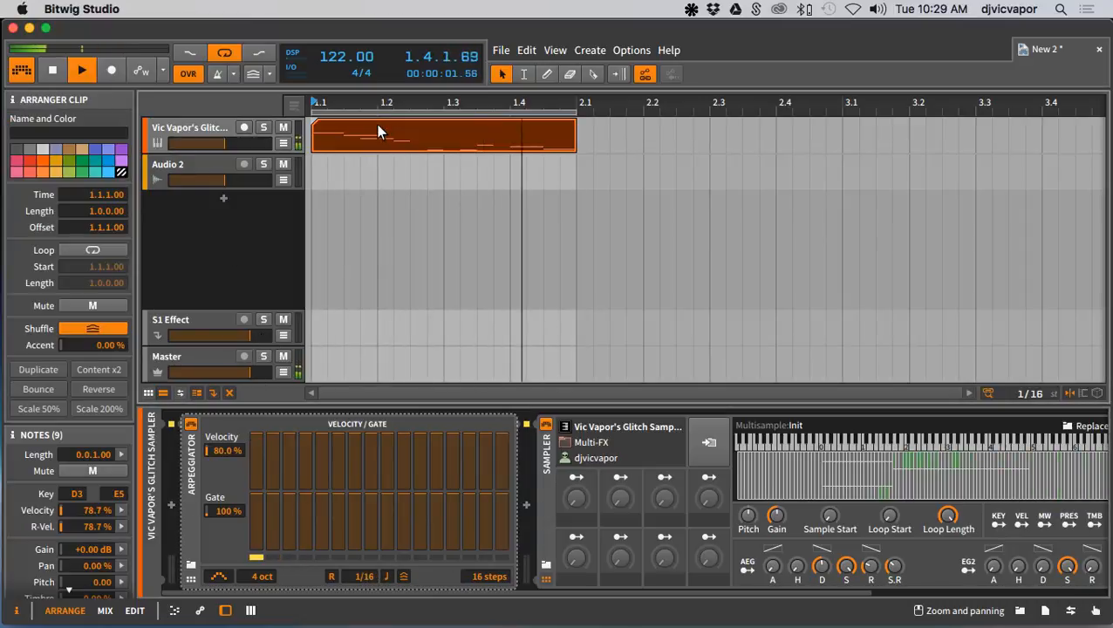
{"action": "left_click", "coordinate": [118, 510]}
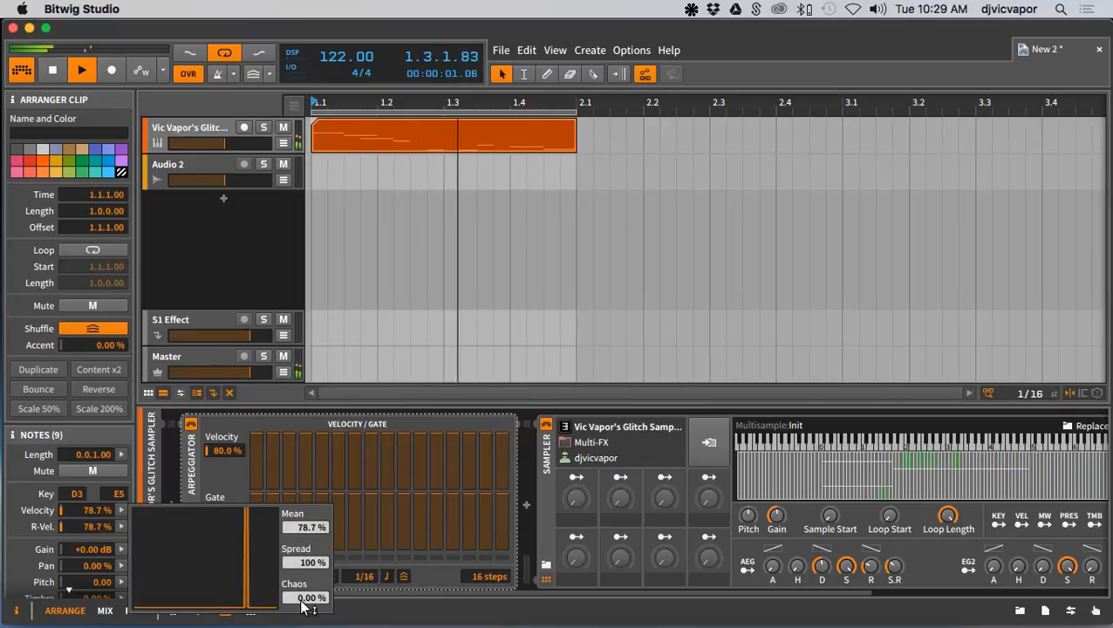
{"action": "left_click_drag", "start_coordinate": [307, 597], "coordinate": [307, 515]}
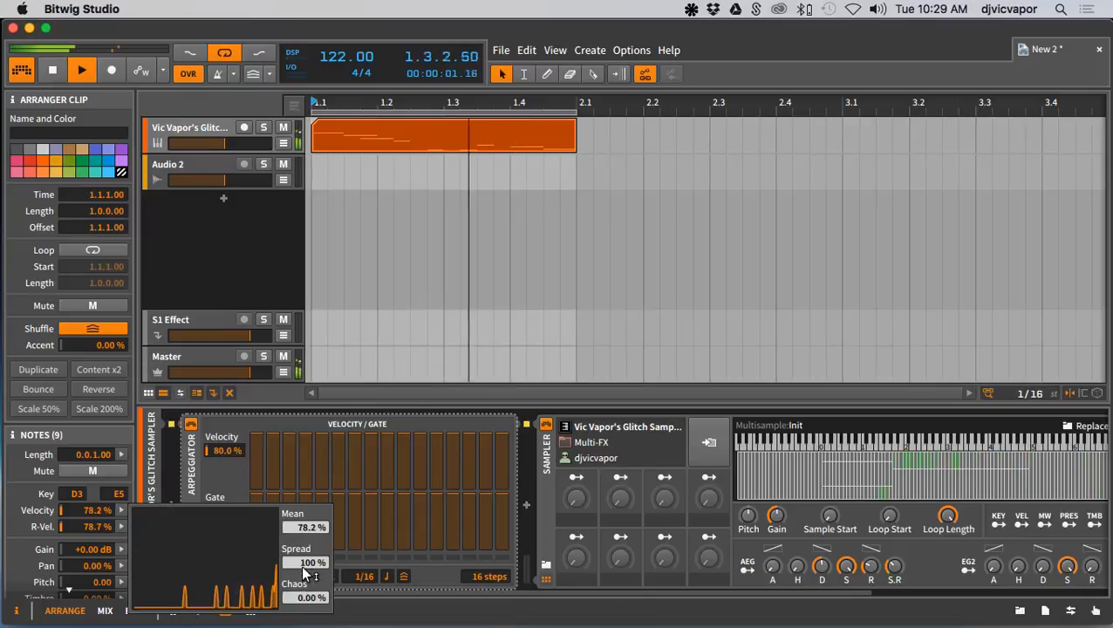
{"action": "mouse_move", "coordinate": [306, 572]}
{"action": "left_mouse_down"}
{"action": "mouse_move", "coordinate": [305, 511]}
{"action": "mouse_move", "coordinate": [306, 599]}
{"action": "mouse_move", "coordinate": [305, 576]}
{"action": "left_mouse_up"}
{"action": "mouse_move", "coordinate": [306, 527]}
{"action": "left_mouse_down"}
{"action": "mouse_move", "coordinate": [305, 550]}
{"action": "mouse_move", "coordinate": [312, 537]}
{"action": "left_mouse_up"}
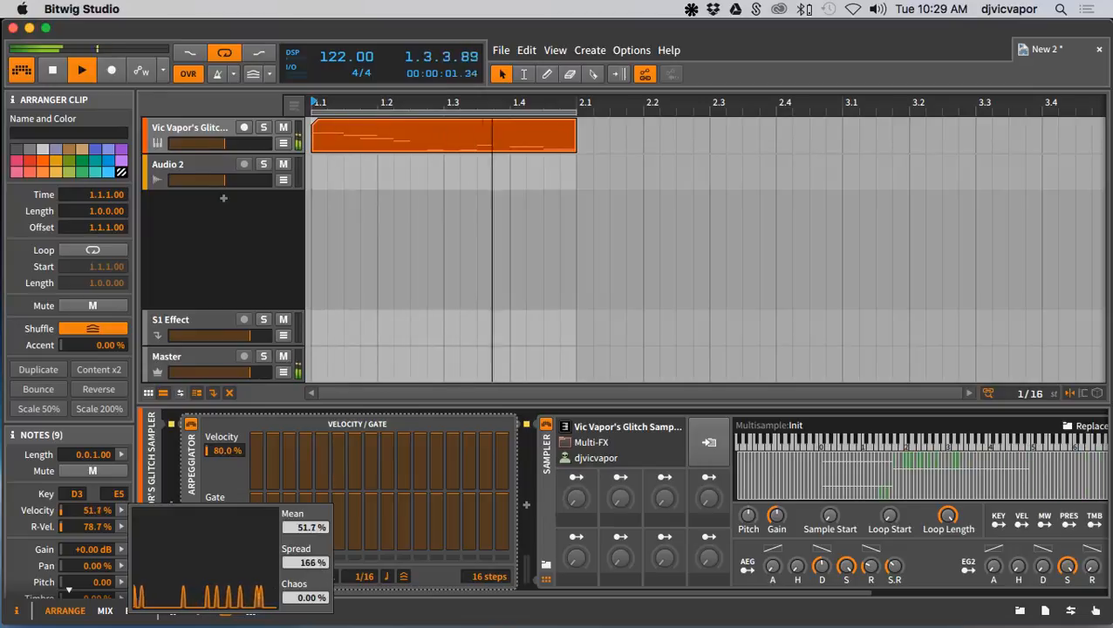
{"action": "left_click_drag", "start_coordinate": [313, 602], "coordinate": [313, 550]}
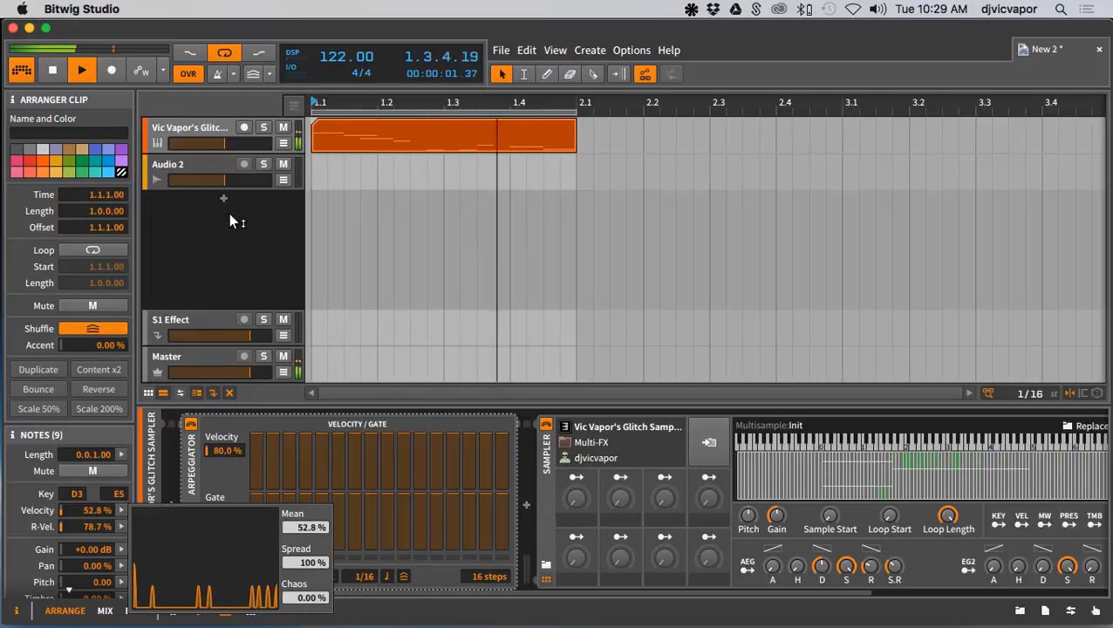
Open the clip's notes and transpose the two D3 notes at 1.2.4 and 1.3.2 up an octave to D4
{"action": "double_click", "coordinate": [362, 138]}
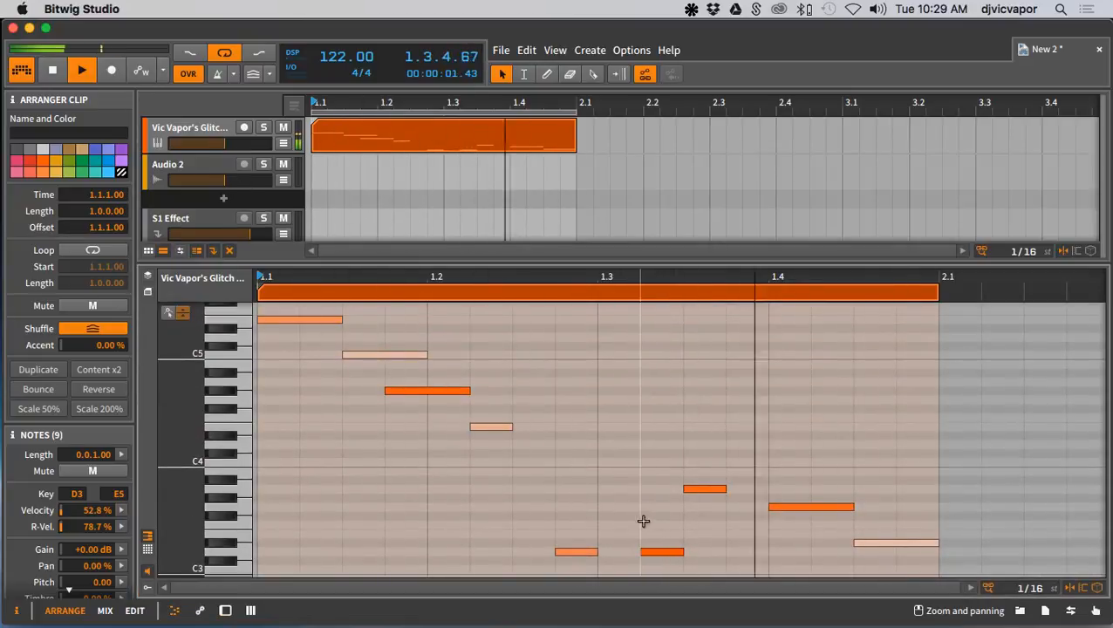
{"action": "left_click_drag", "start_coordinate": [579, 522], "coordinate": [646, 559]}
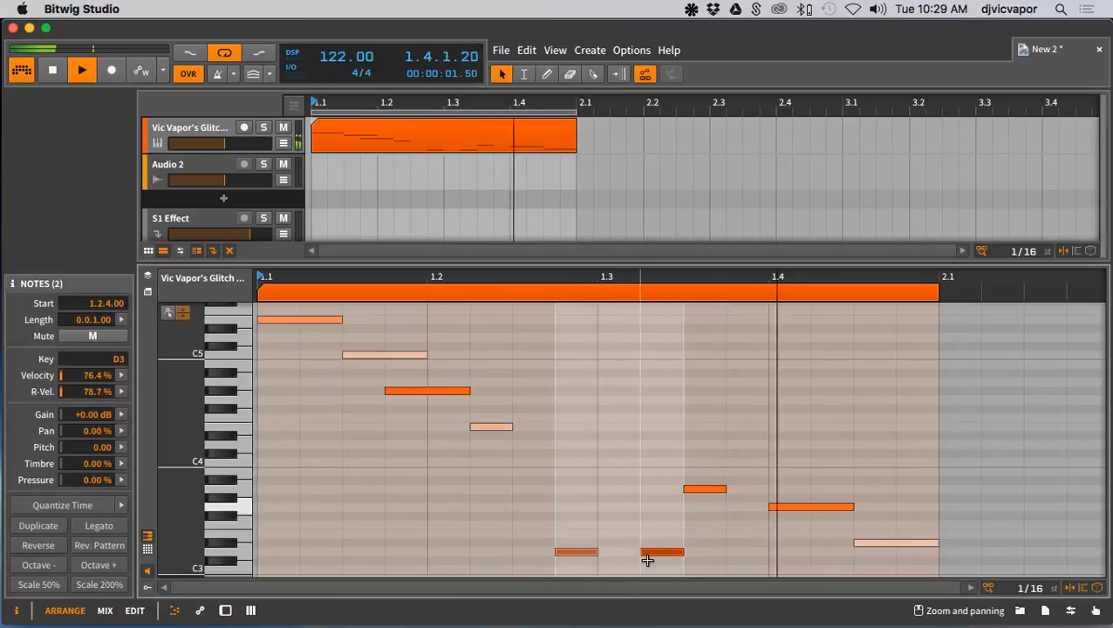
{"action": "key", "text": "shift+Up"}
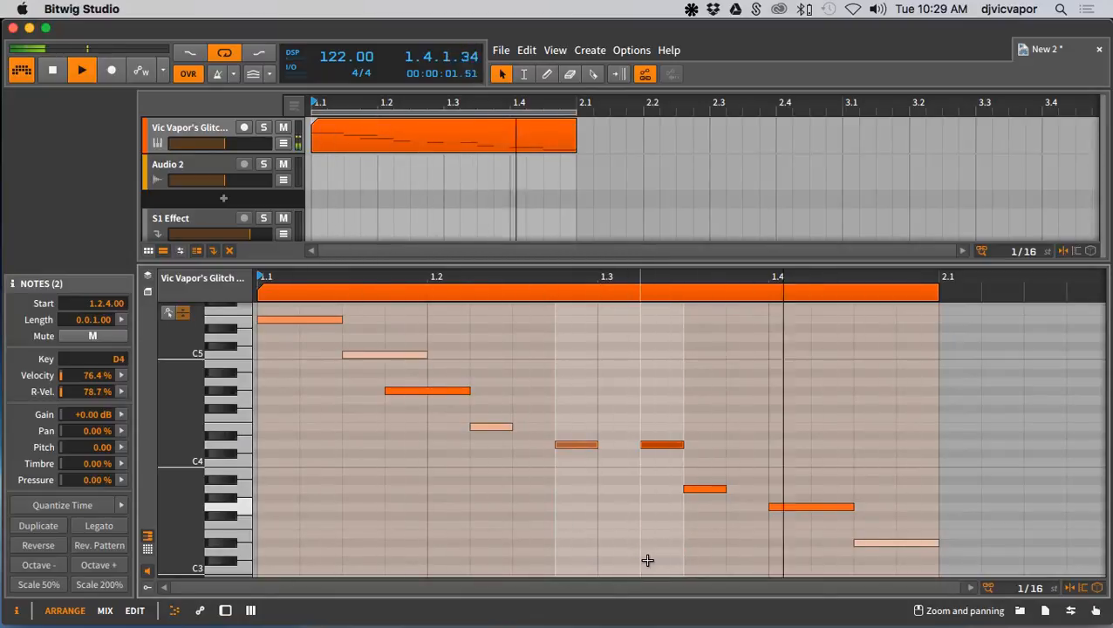
Lower the D4 note at 1.3.2 to C4 and lengthen the E4 note at 1.2.2 to 0.0.2.00
{"action": "left_click", "coordinate": [653, 423]}
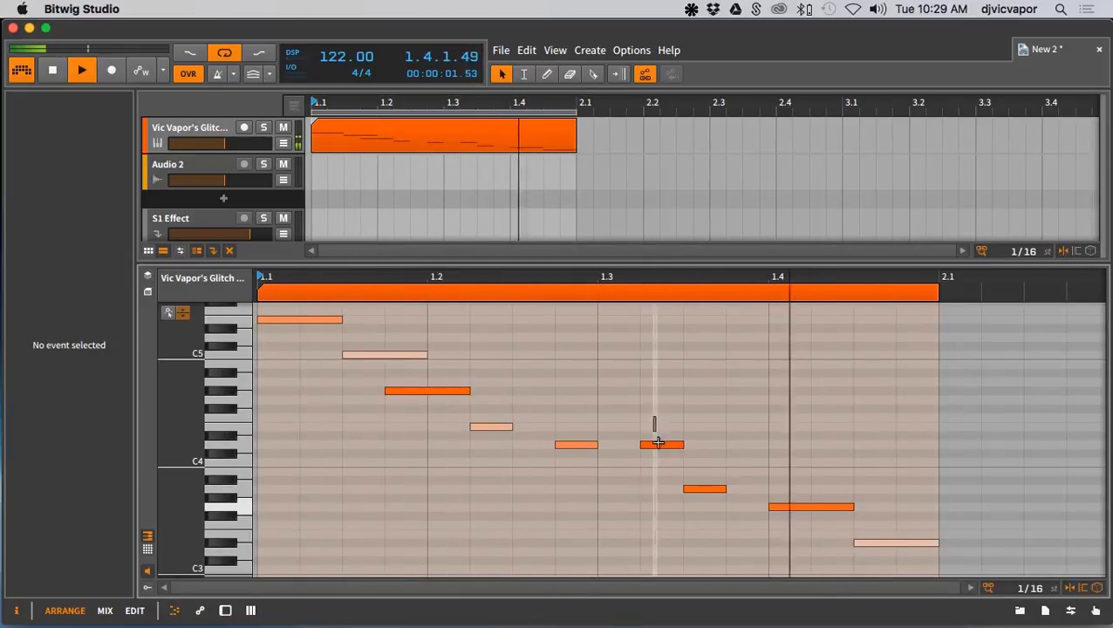
{"action": "left_click", "coordinate": [657, 445]}
{"action": "key", "text": "Down"}
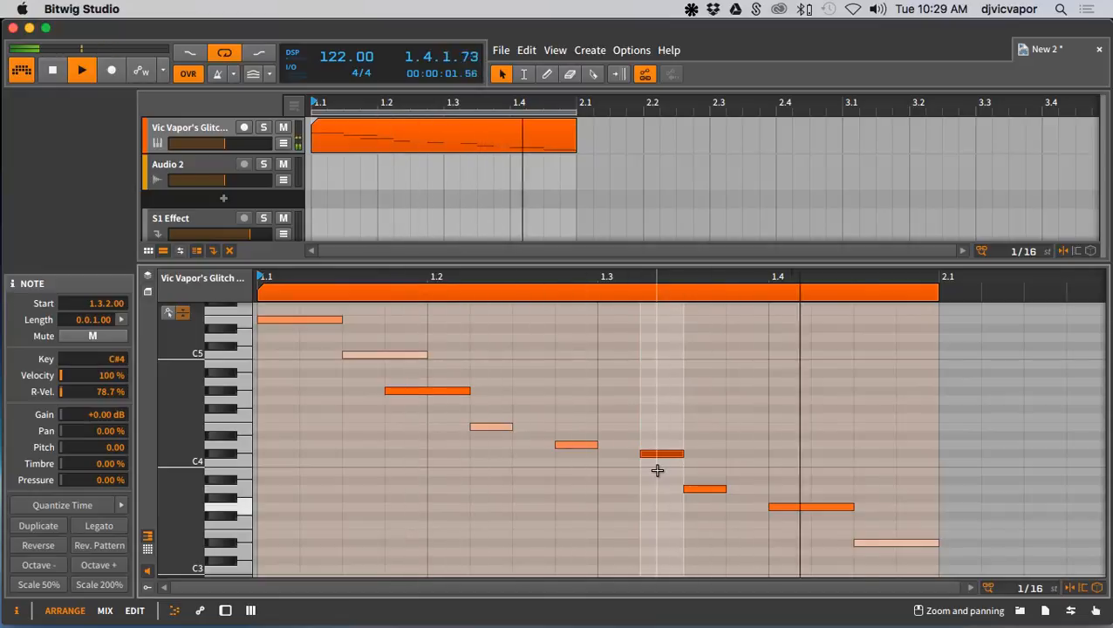
{"action": "key", "text": "Down"}
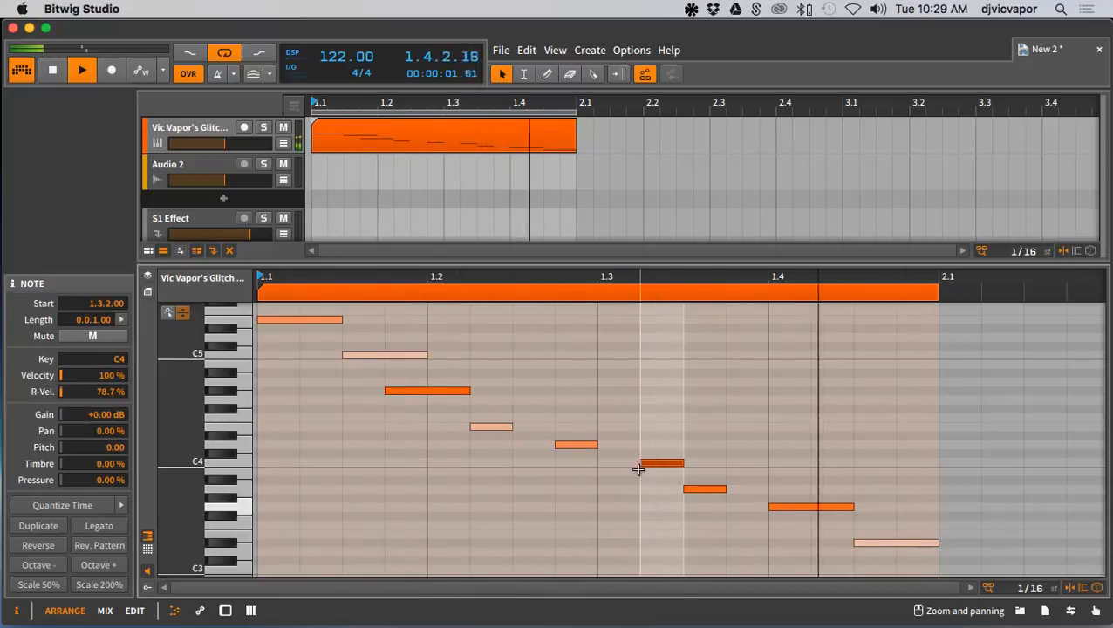
{"action": "left_click_drag", "start_coordinate": [510, 428], "coordinate": [575, 465]}
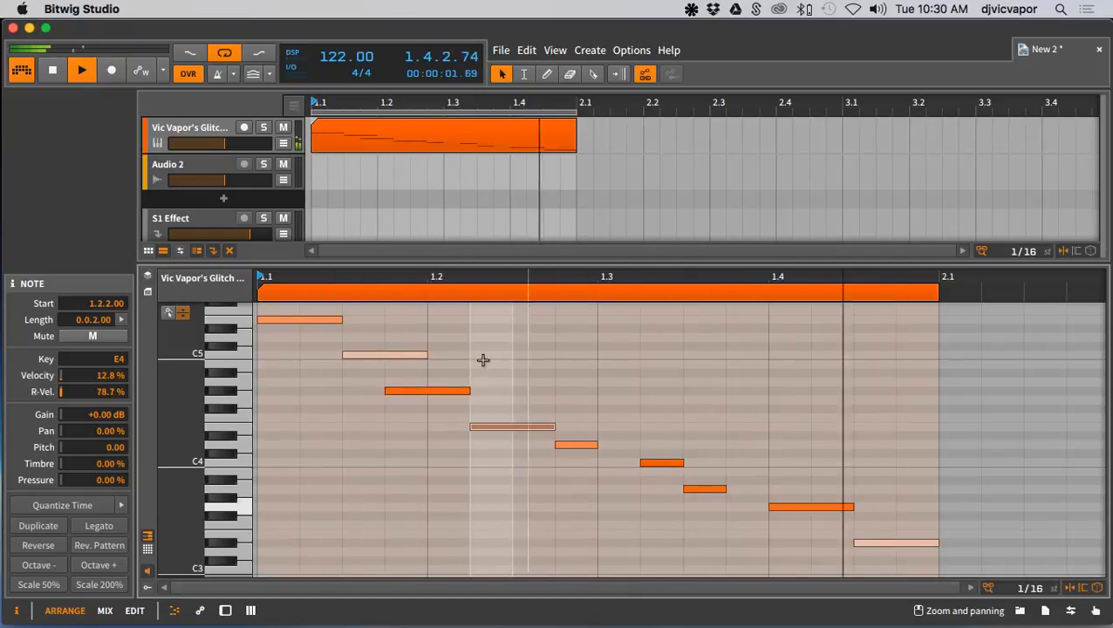
Collapse the note editor to show the glitch sampler track's devices, and reopen the clip's notes in an enlarged editor
{"action": "left_click_drag", "start_coordinate": [381, 264], "coordinate": [411, 571]}
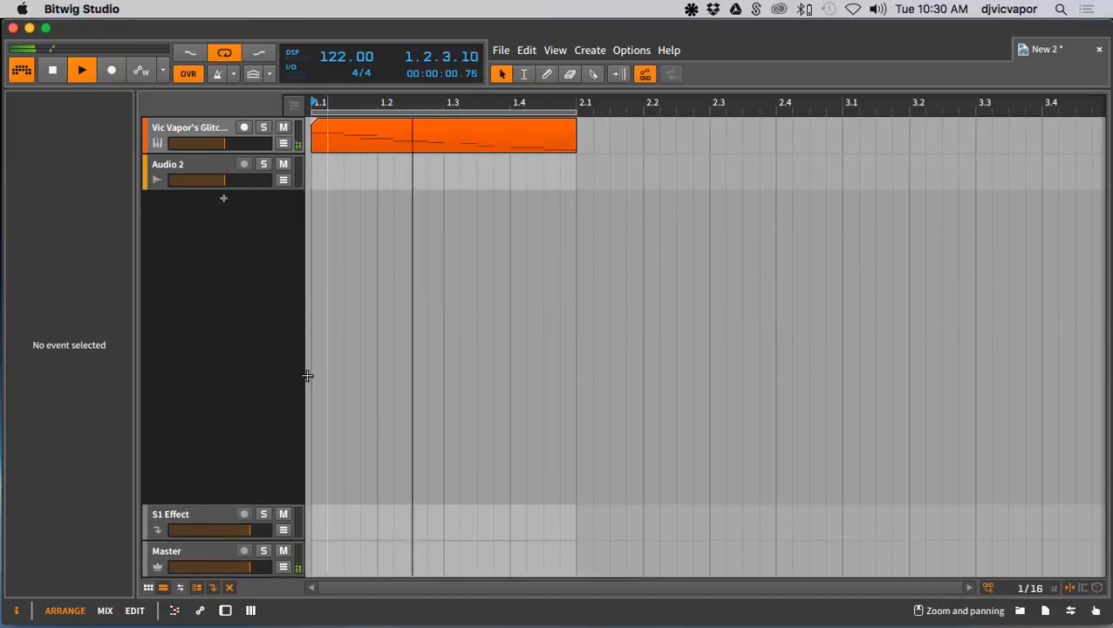
{"action": "double_click", "coordinate": [216, 126]}
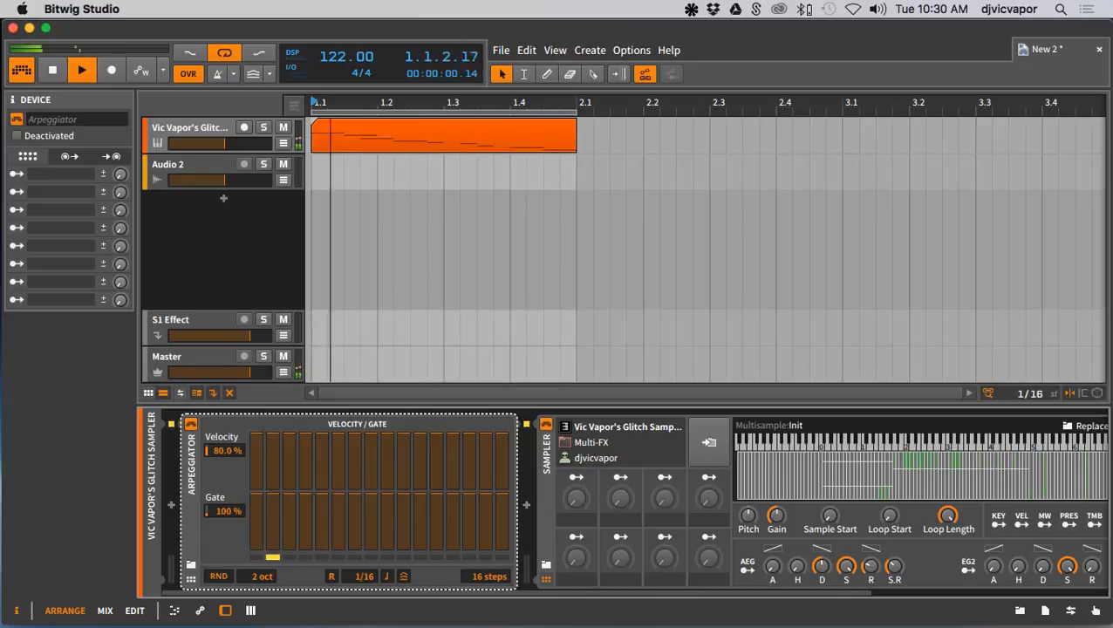
{"action": "double_click", "coordinate": [367, 132]}
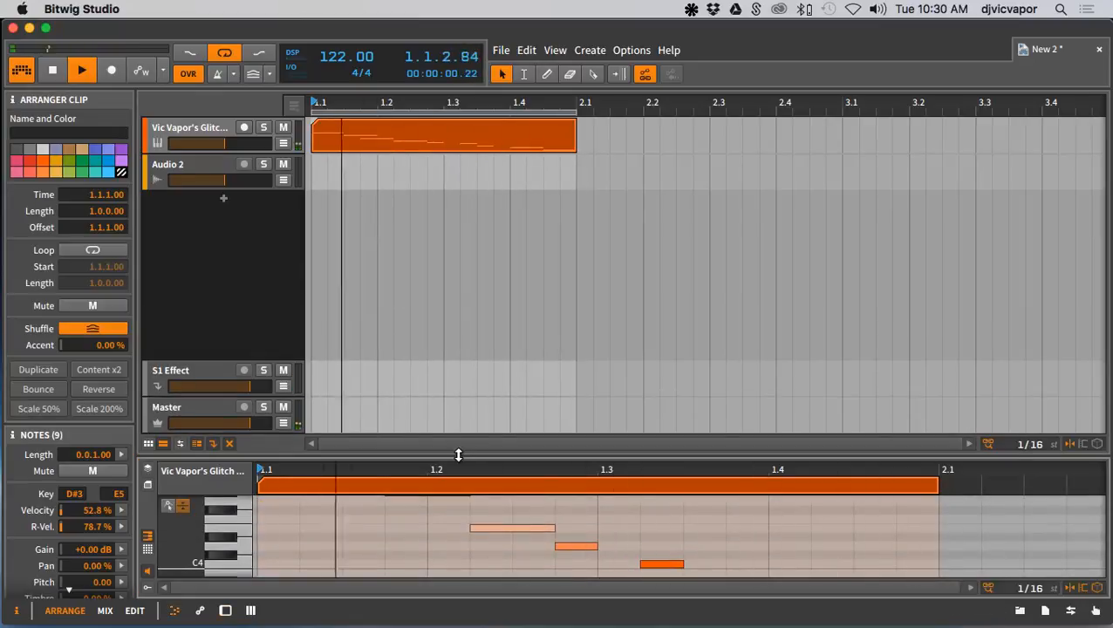
{"action": "left_click_drag", "start_coordinate": [457, 454], "coordinate": [458, 263]}
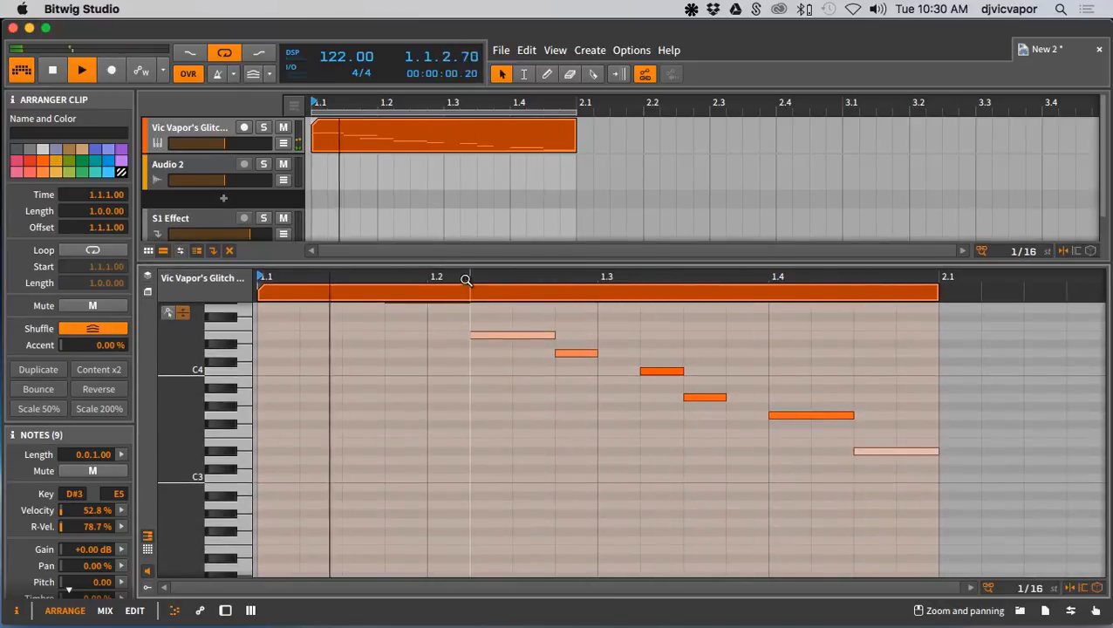
Select all nine notes of the glitch clip and transpose them down two octaves
{"action": "scroll", "coordinate": [421, 388], "scroll_direction": "up", "scroll_amount": 3}
{"action": "scroll", "coordinate": [421, 387], "scroll_direction": "up", "scroll_amount": 1}
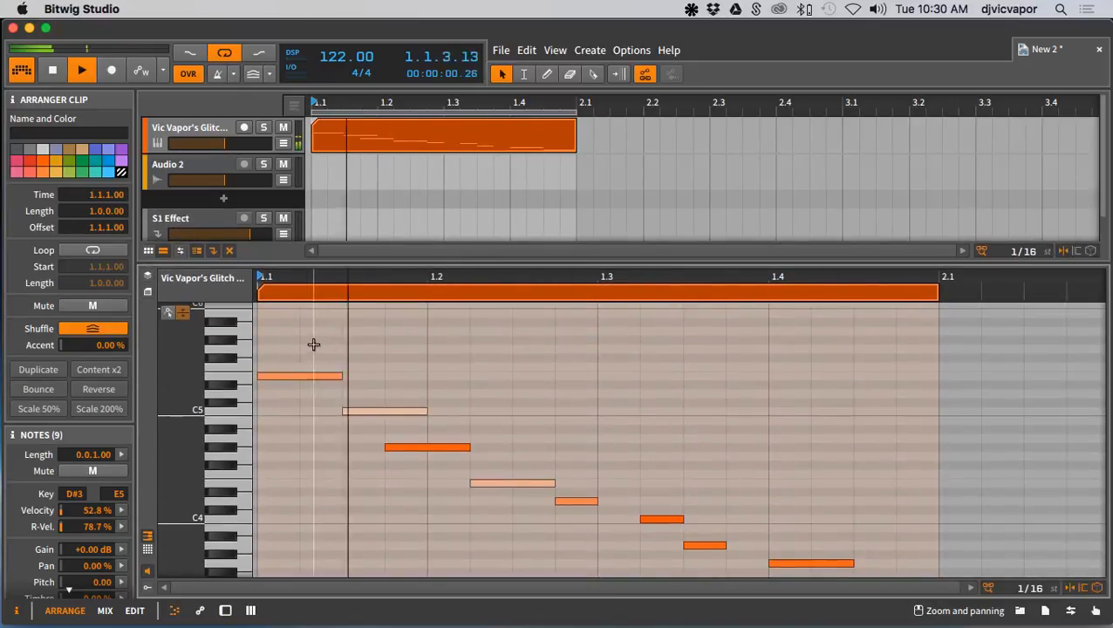
{"action": "left_click_drag", "start_coordinate": [313, 346], "coordinate": [909, 532]}
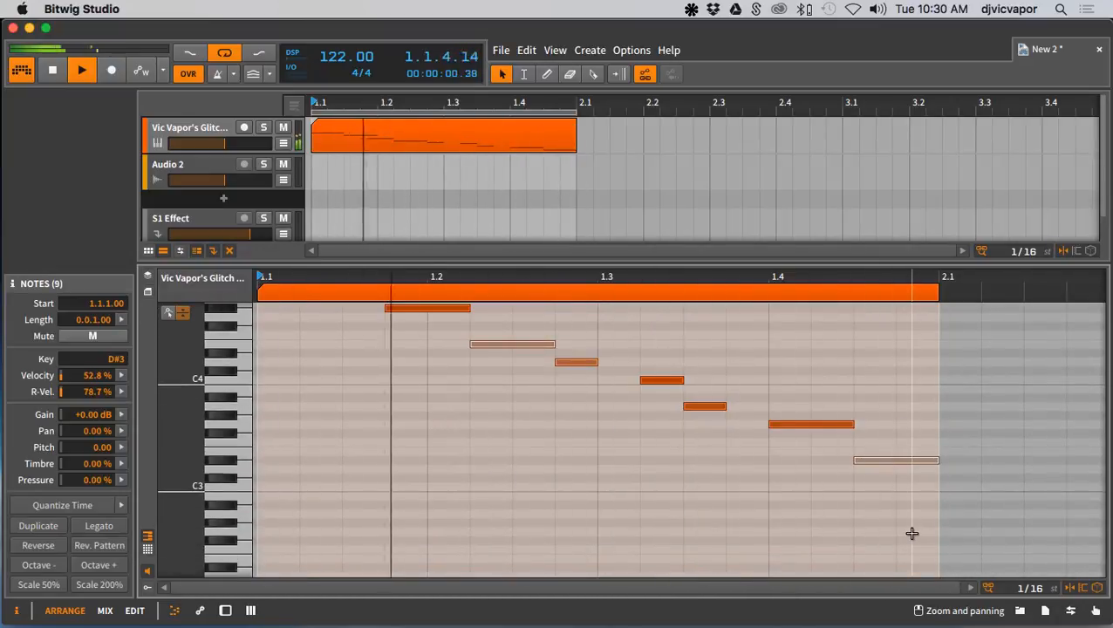
{"action": "key", "text": "shift+Down"}
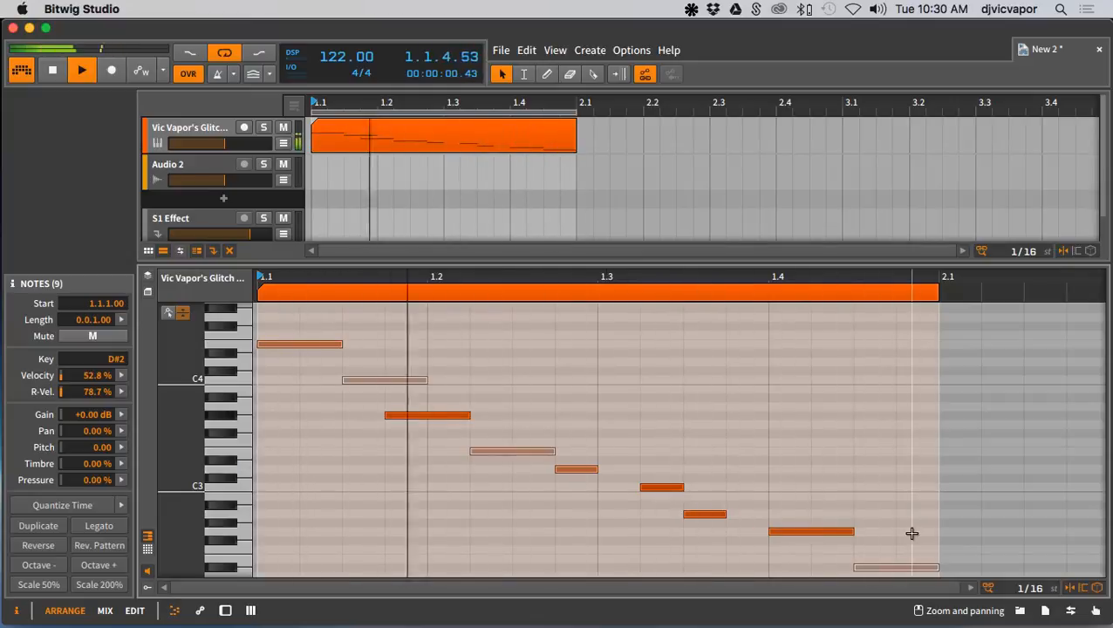
{"action": "key", "text": "shift+Down"}
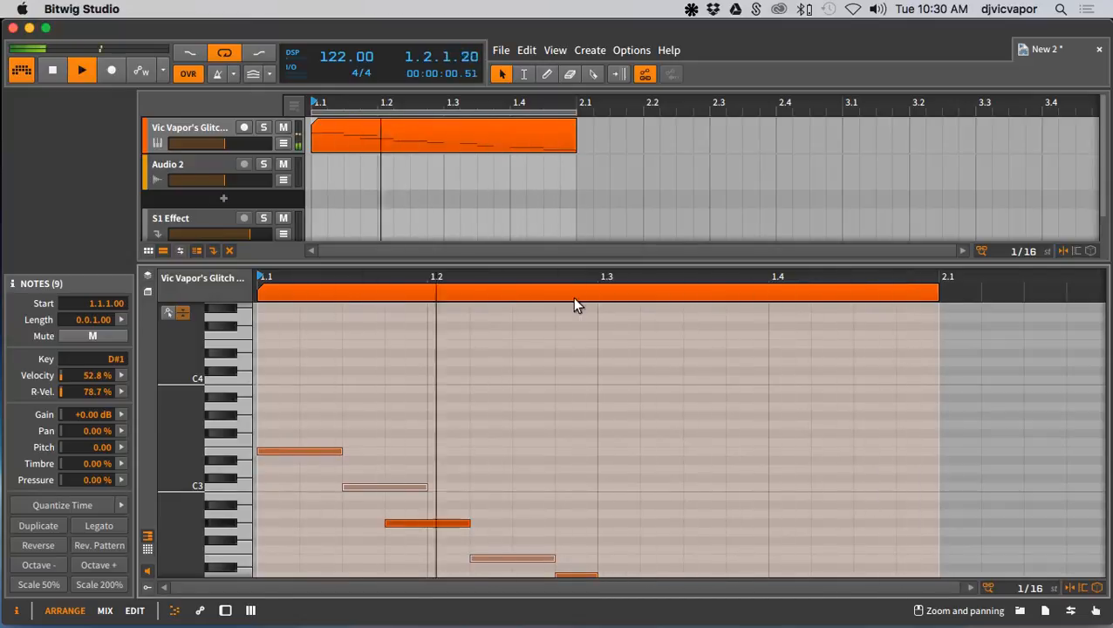
Show the glitch track's devices in place of the note editor and set the arpeggiator to 3 octaves, 1/8 rate and 74 % gate
{"action": "left_click_drag", "start_coordinate": [544, 262], "coordinate": [569, 570]}
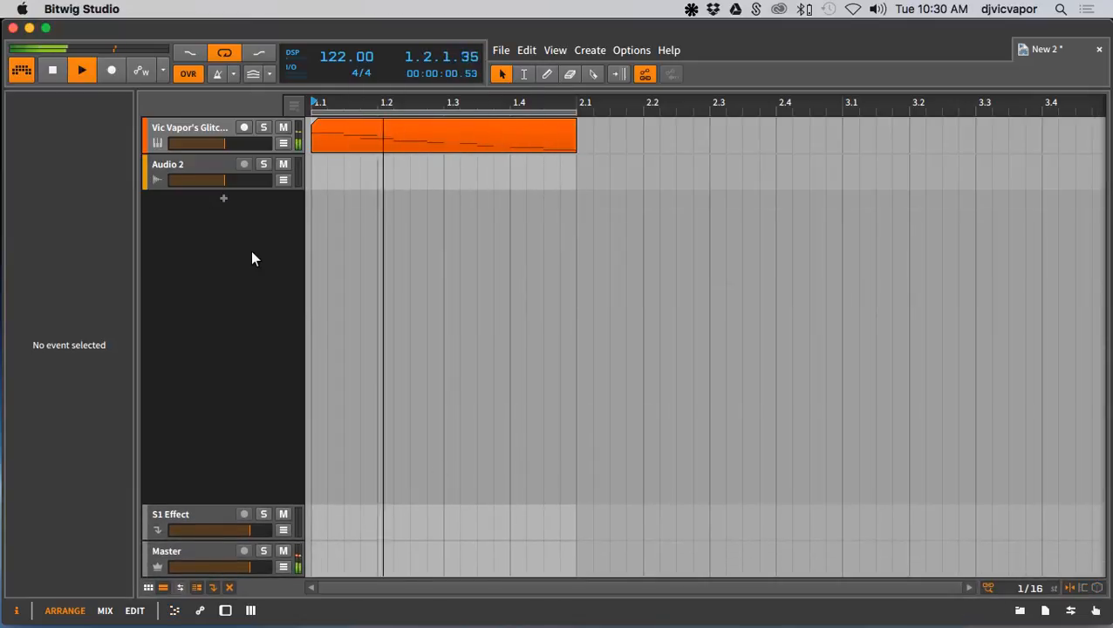
{"action": "left_click", "coordinate": [189, 127]}
{"action": "double_click", "coordinate": [190, 127]}
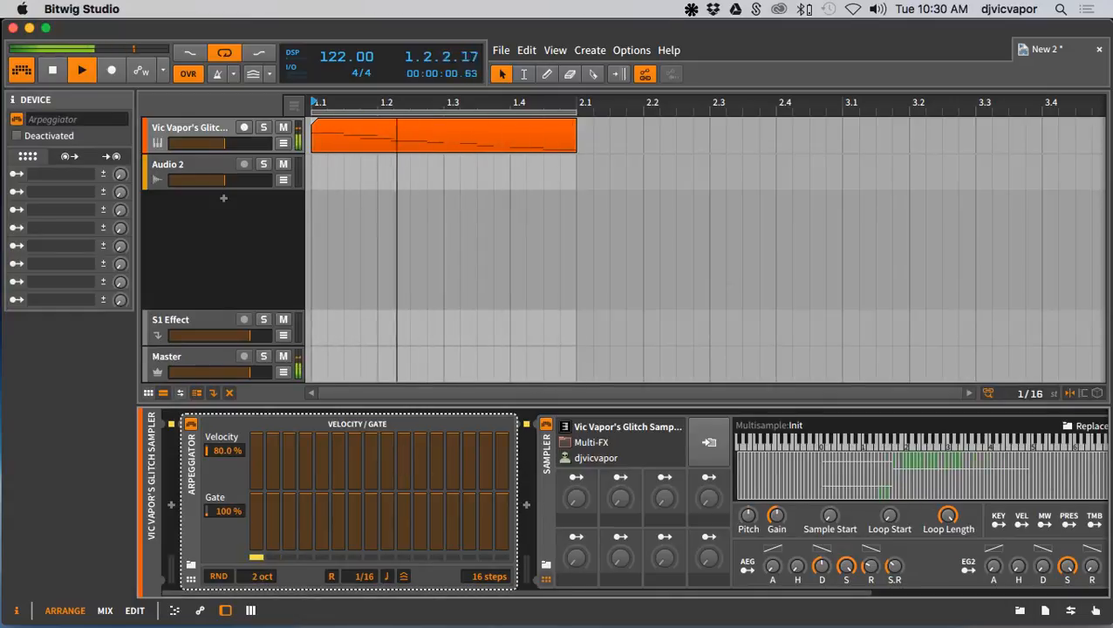
{"action": "left_click_drag", "start_coordinate": [262, 577], "coordinate": [263, 554]}
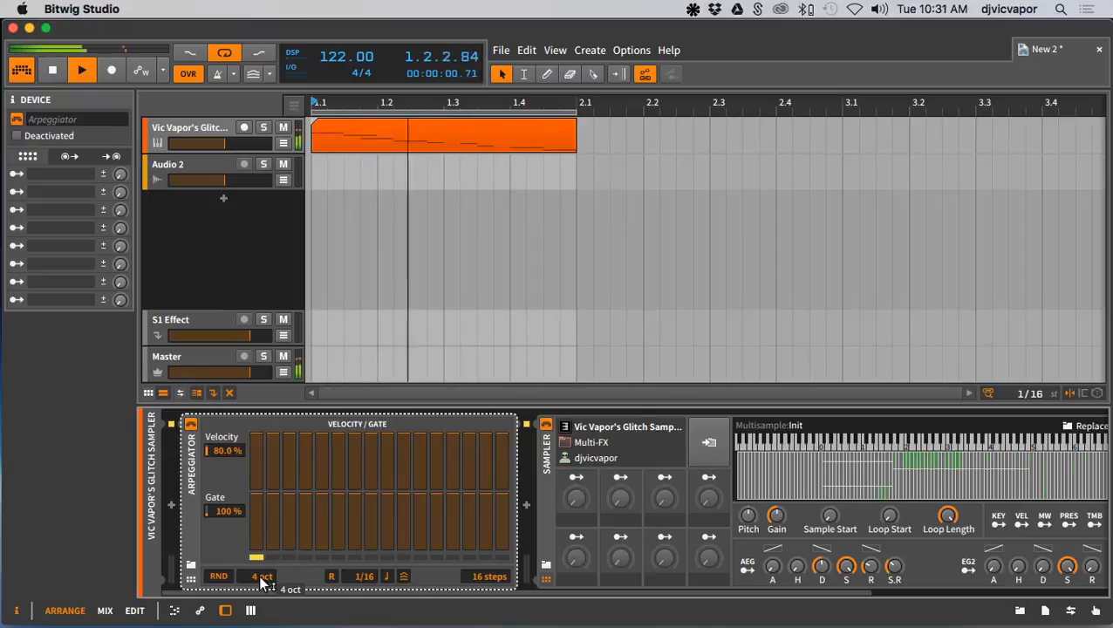
{"action": "left_click_drag", "start_coordinate": [258, 578], "coordinate": [258, 594]}
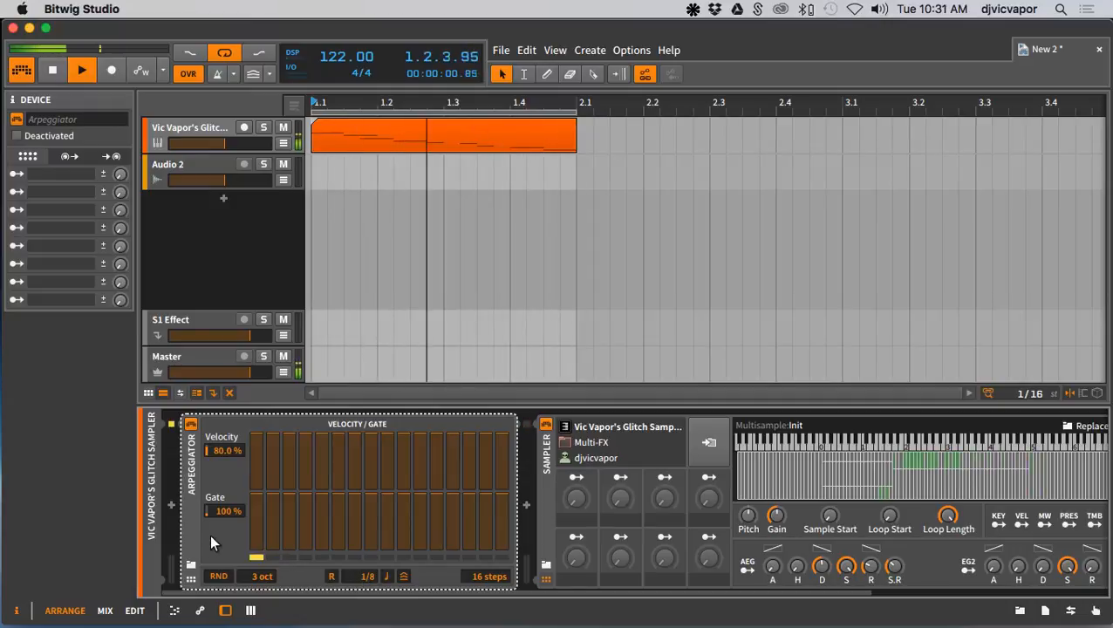
{"action": "left_click_drag", "start_coordinate": [225, 515], "coordinate": [225, 536]}
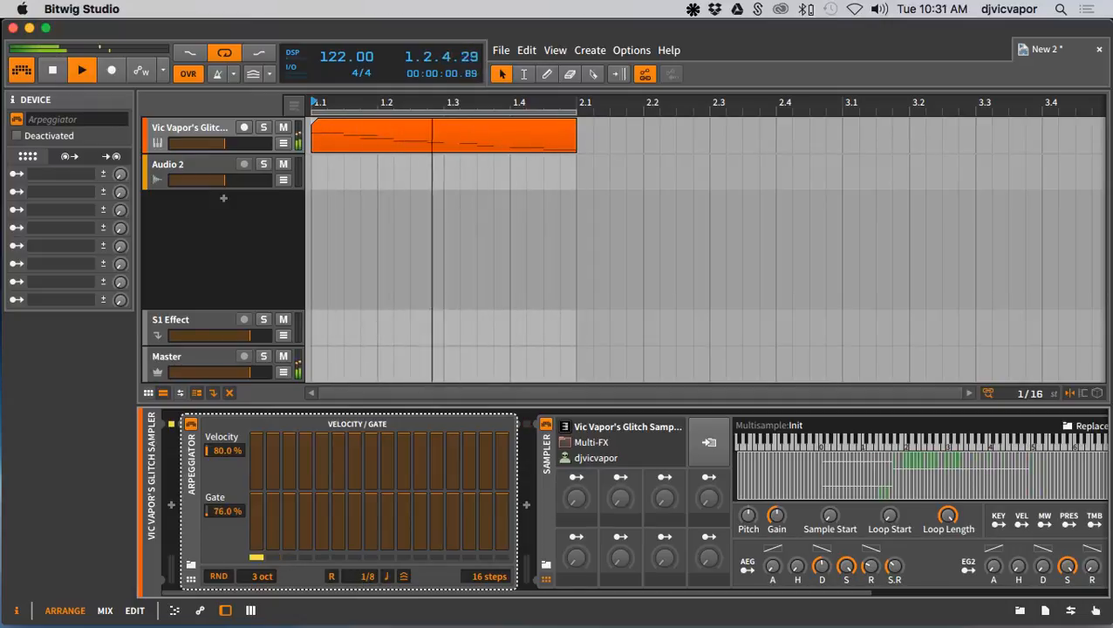
Lower the arpeggiator's velocity for steps 1, 3, 5 and 7, with step 7 at 77.5 %
{"action": "mouse_move", "coordinate": [259, 448]}
{"action": "left_mouse_down"}
{"action": "mouse_move", "coordinate": [323, 433]}
{"action": "mouse_move", "coordinate": [323, 460]}
{"action": "left_mouse_up"}
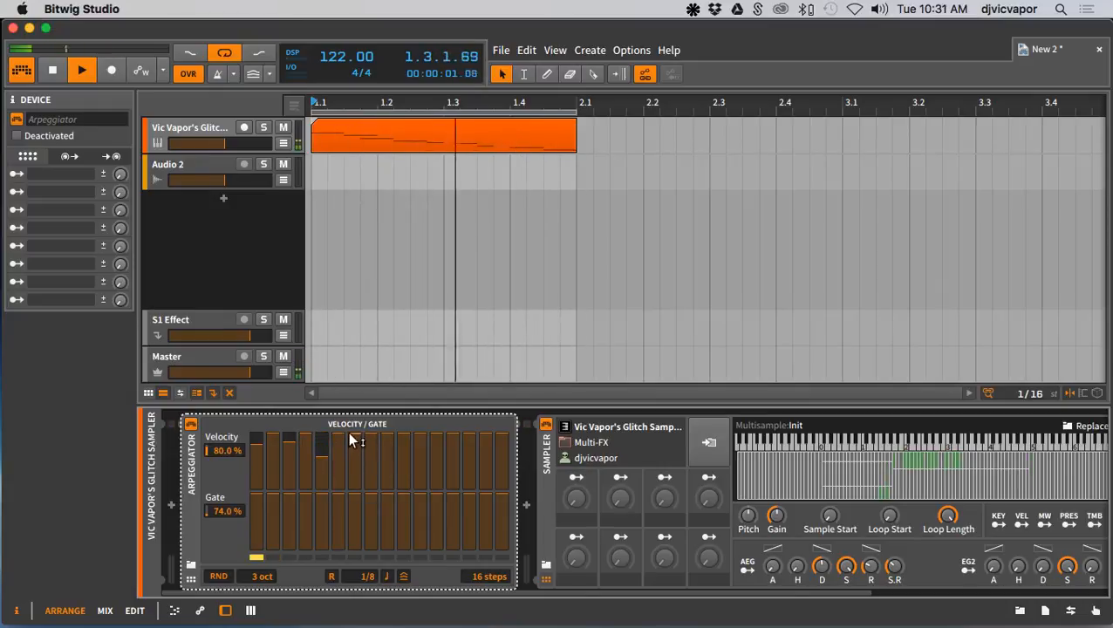
{"action": "left_click_drag", "start_coordinate": [353, 433], "coordinate": [353, 461]}
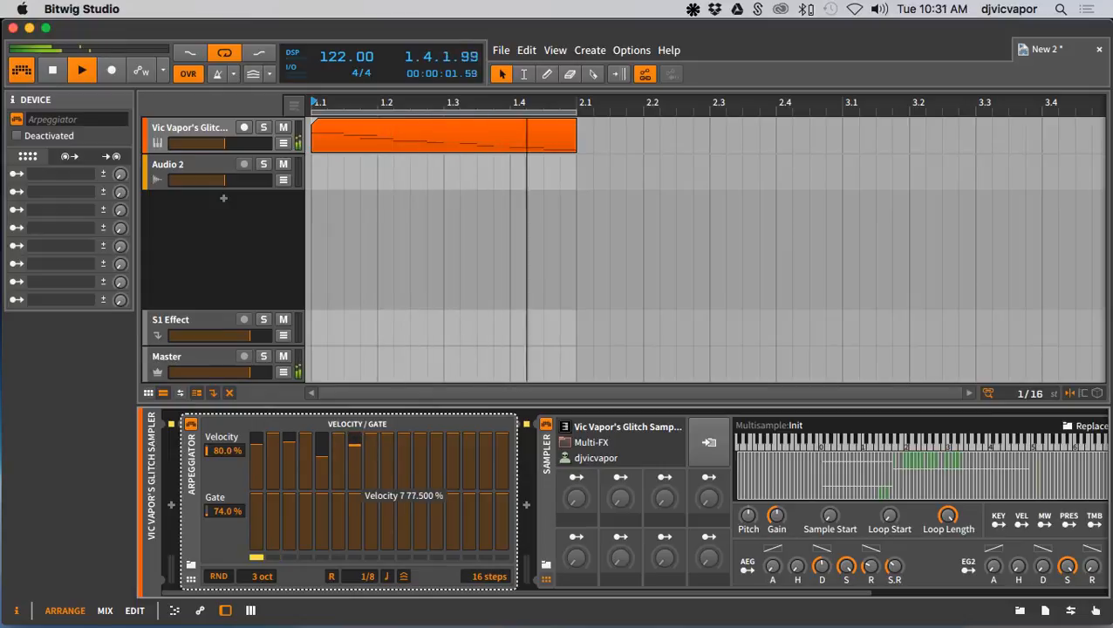
{"action": "left_click", "coordinate": [294, 511]}
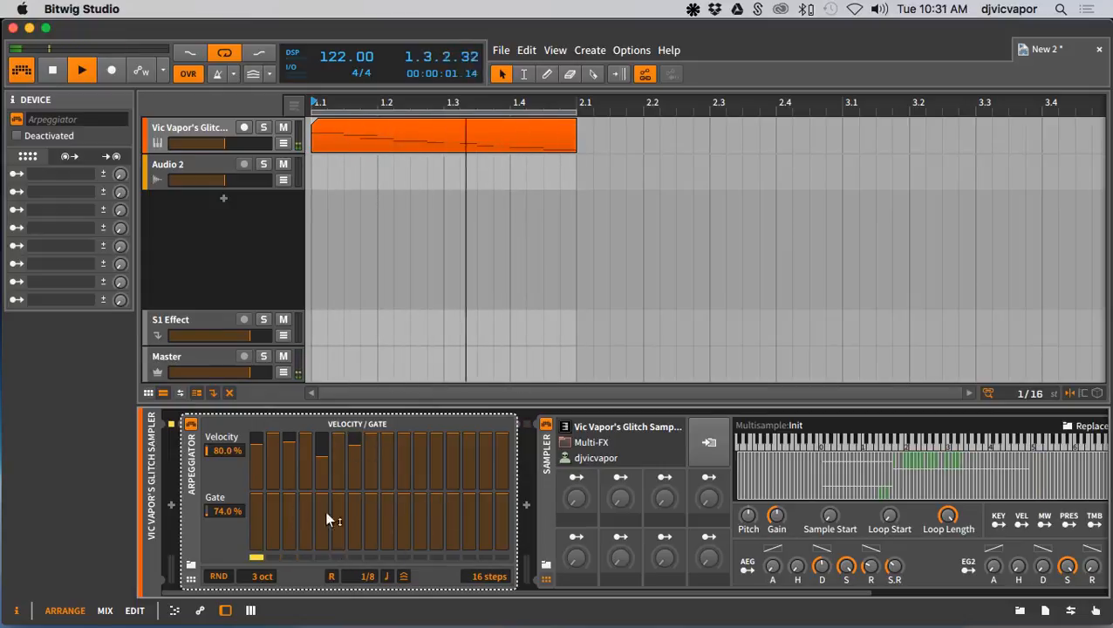
Raise the sampler's velocity sensitivity and switch its filter off
{"action": "left_click_drag", "start_coordinate": [692, 602], "coordinate": [972, 598]}
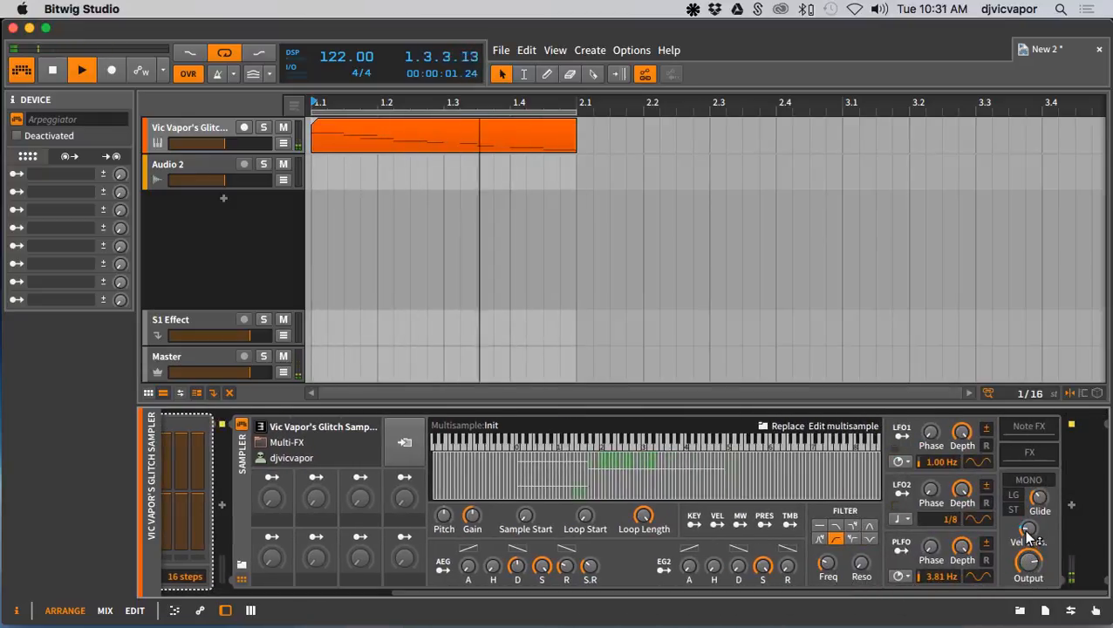
{"action": "left_click_drag", "start_coordinate": [1028, 528], "coordinate": [1039, 474]}
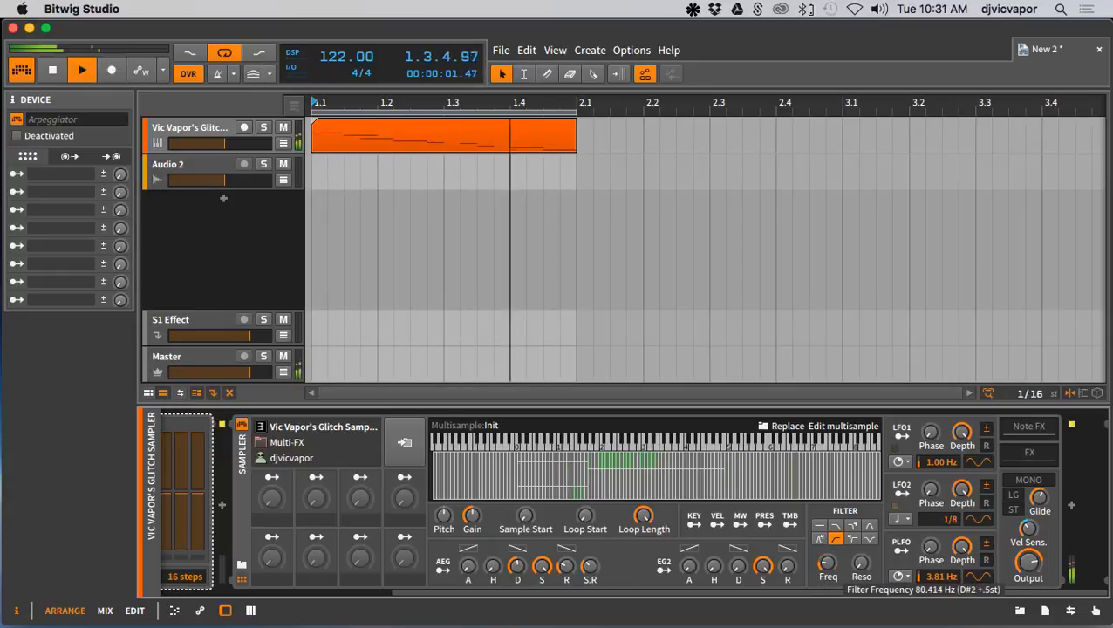
{"action": "left_click", "coordinate": [820, 528]}
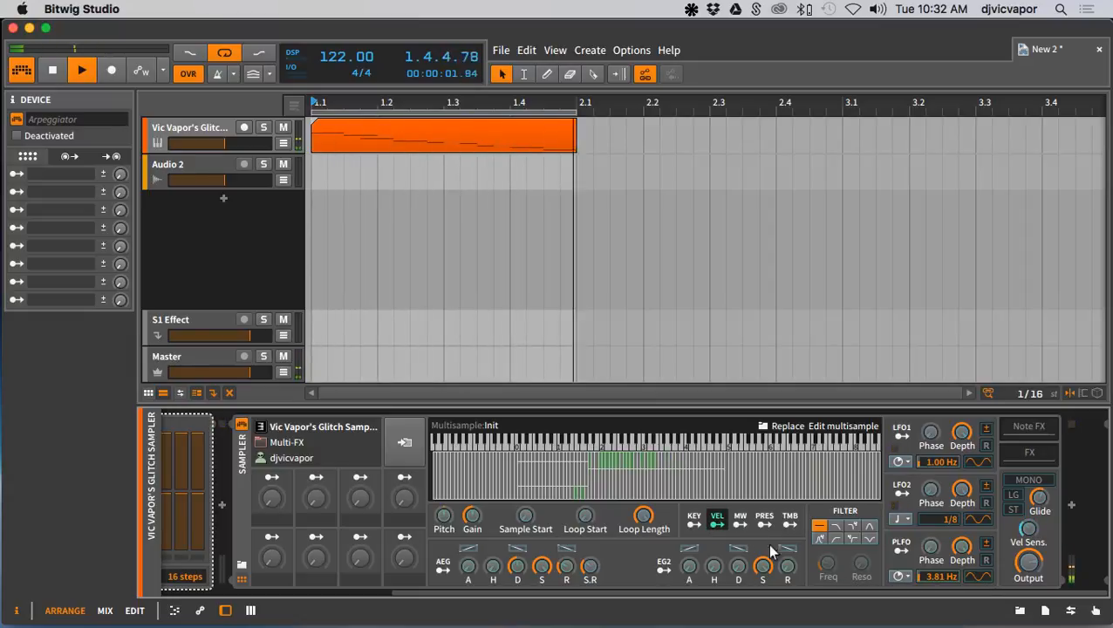
Switch the sampler's filter to low-pass, raise its frequency, and modulate that frequency with note velocity
{"action": "left_click", "coordinate": [835, 530]}
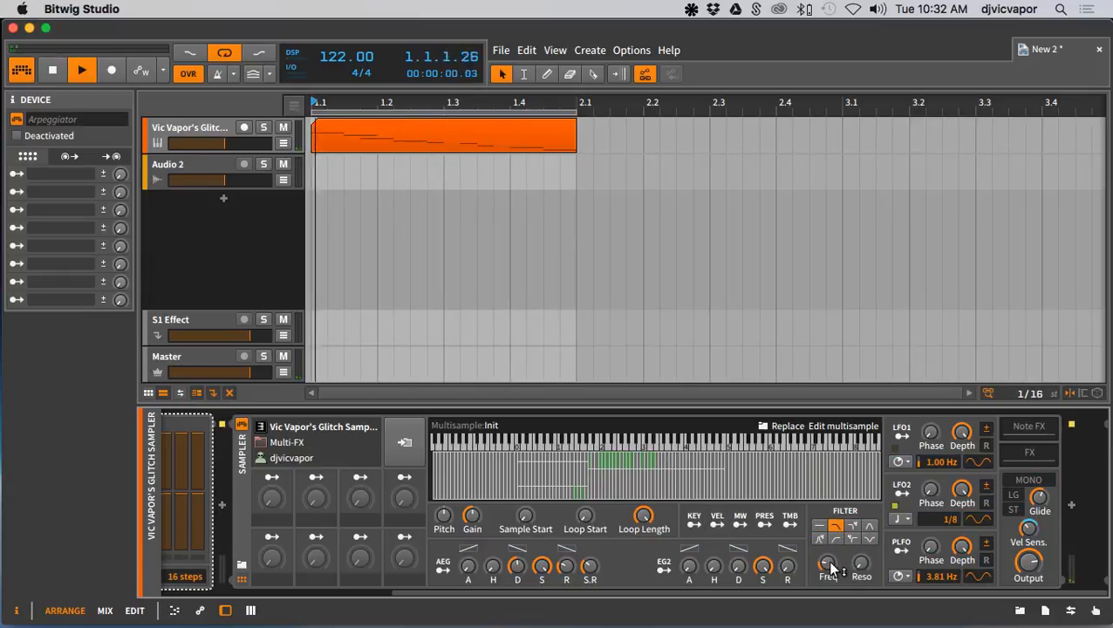
{"action": "left_click_drag", "start_coordinate": [831, 569], "coordinate": [832, 515]}
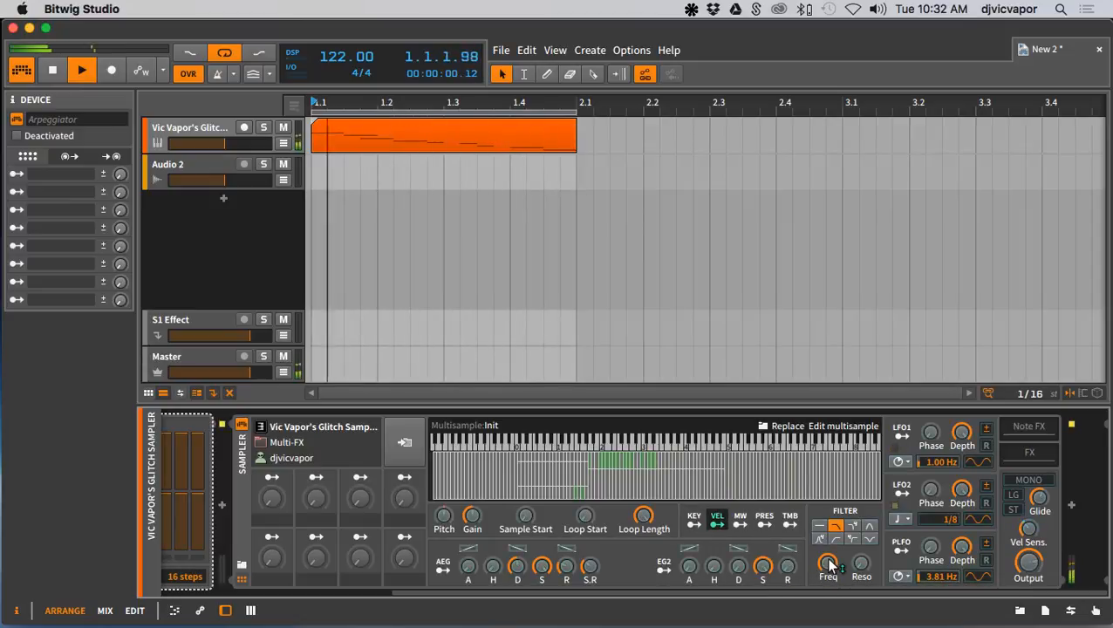
{"action": "left_click_drag", "start_coordinate": [830, 566], "coordinate": [830, 602]}
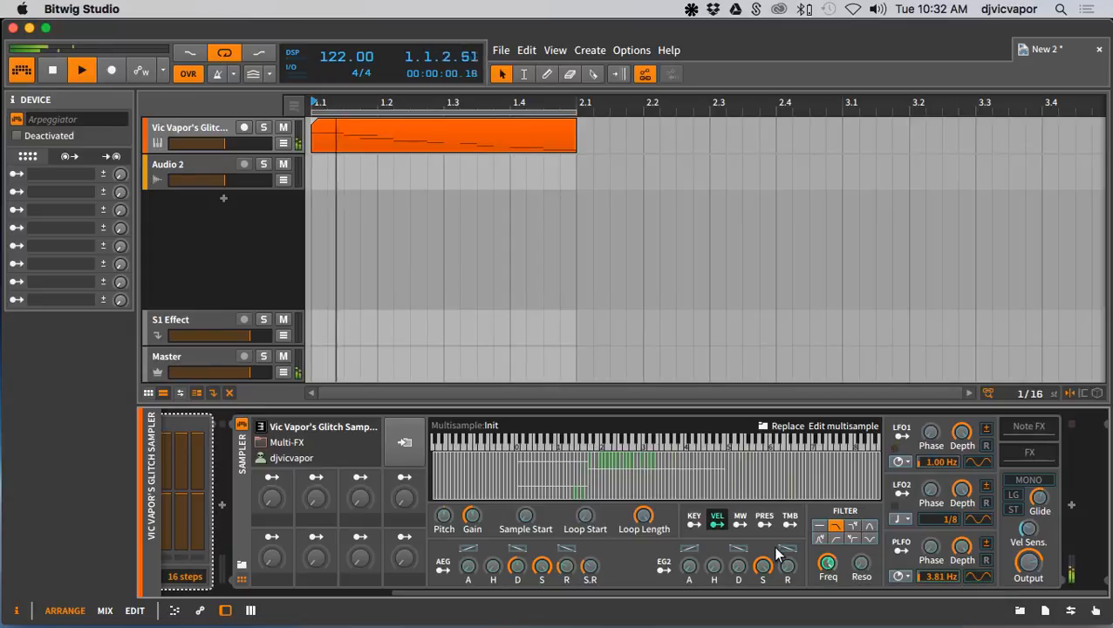
{"action": "left_click", "coordinate": [723, 526]}
Set the sampler's filter to notch at about 12.6 kHz and LFO2's rate to 1/2
{"action": "mouse_move", "coordinate": [827, 564]}
{"action": "left_mouse_down"}
{"action": "mouse_move", "coordinate": [827, 587]}
{"action": "mouse_move", "coordinate": [827, 565]}
{"action": "left_mouse_up"}
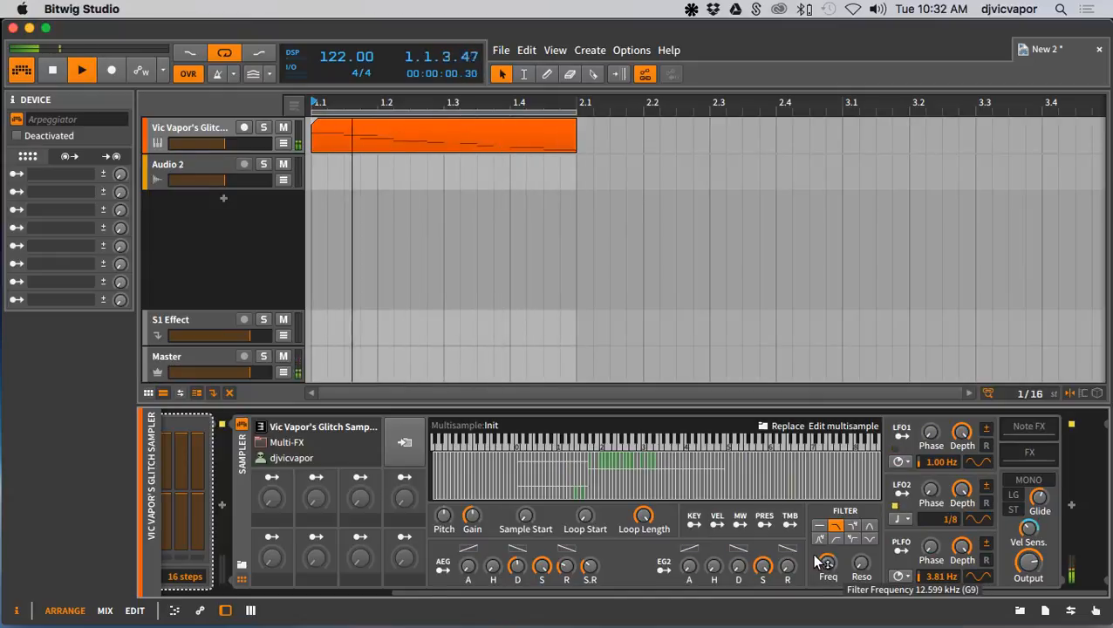
{"action": "left_click", "coordinate": [870, 541]}
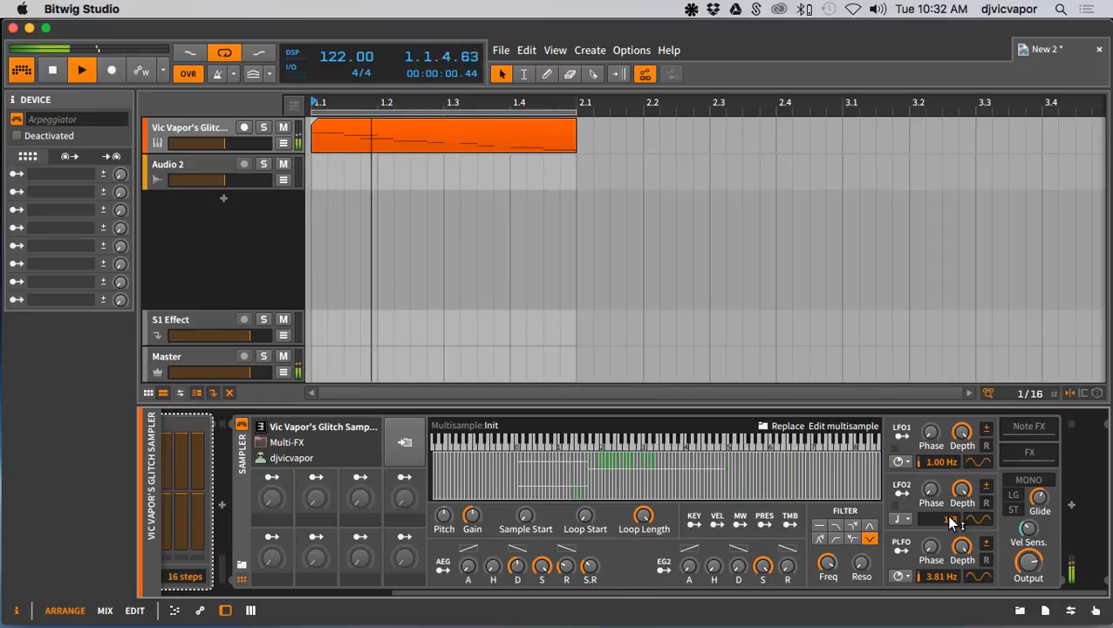
{"action": "left_click_drag", "start_coordinate": [951, 520], "coordinate": [951, 506]}
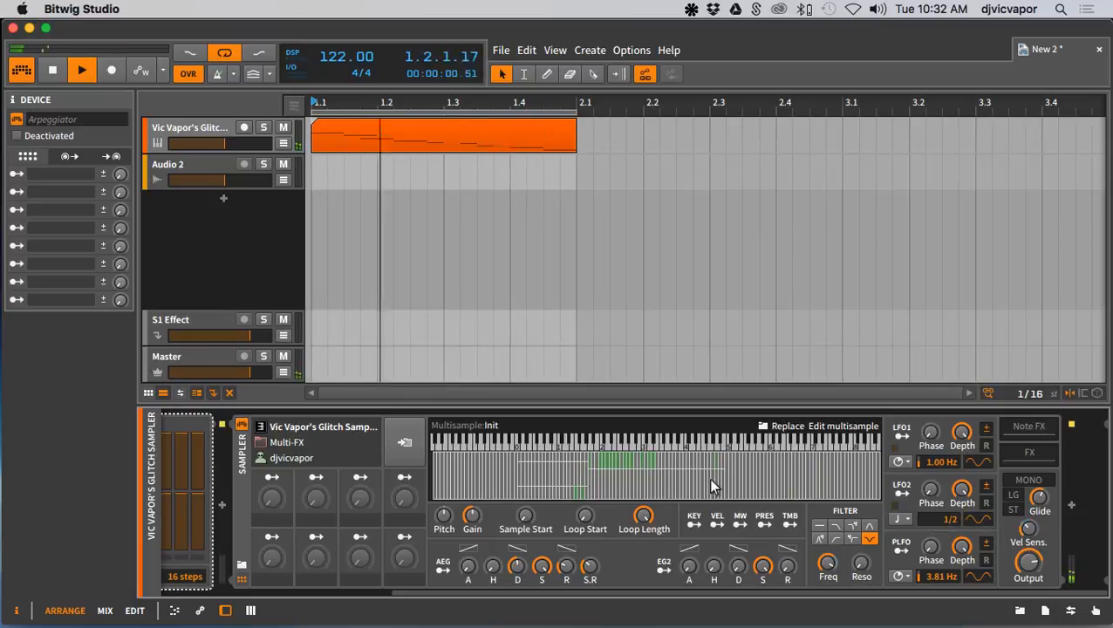
Open the glitch clip's notes in an enlarged editor and raise the first note, at 1.1.1, to G3
{"action": "left_click", "coordinate": [434, 140]}
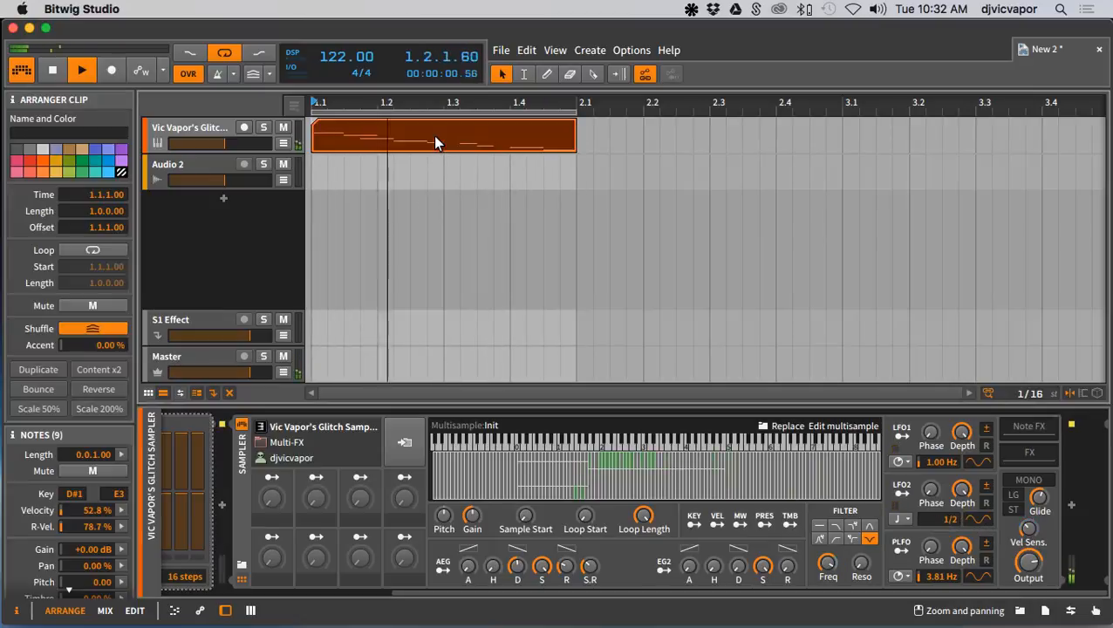
{"action": "double_click", "coordinate": [433, 135]}
{"action": "left_click_drag", "start_coordinate": [534, 453], "coordinate": [490, 282]}
{"action": "scroll", "coordinate": [561, 447], "scroll_direction": "up", "scroll_amount": 5}
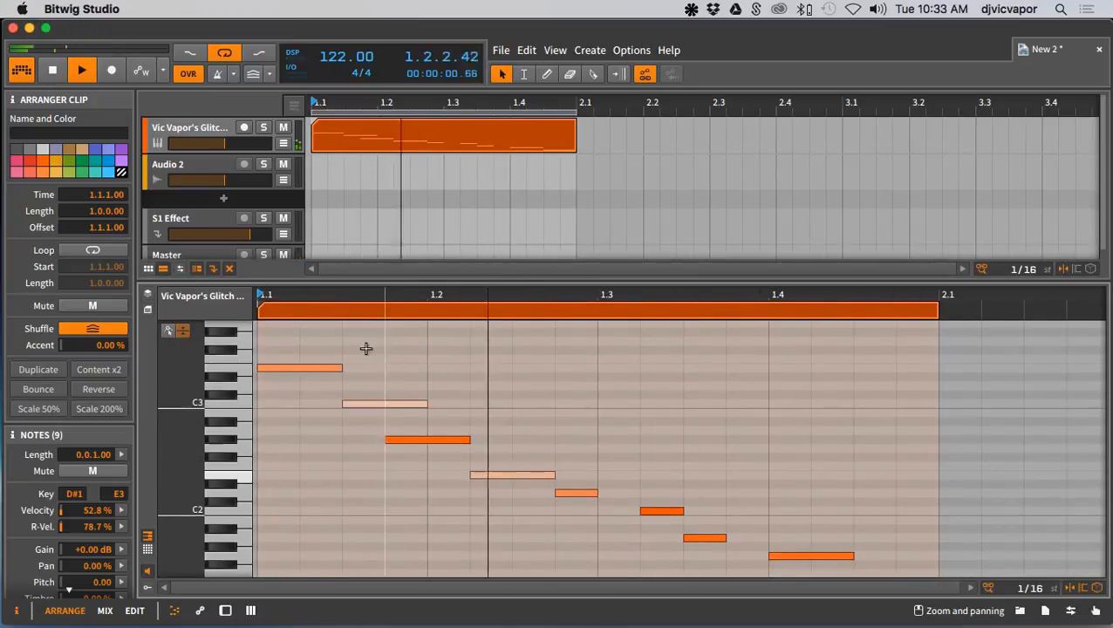
{"action": "left_click_drag", "start_coordinate": [331, 341], "coordinate": [314, 410]}
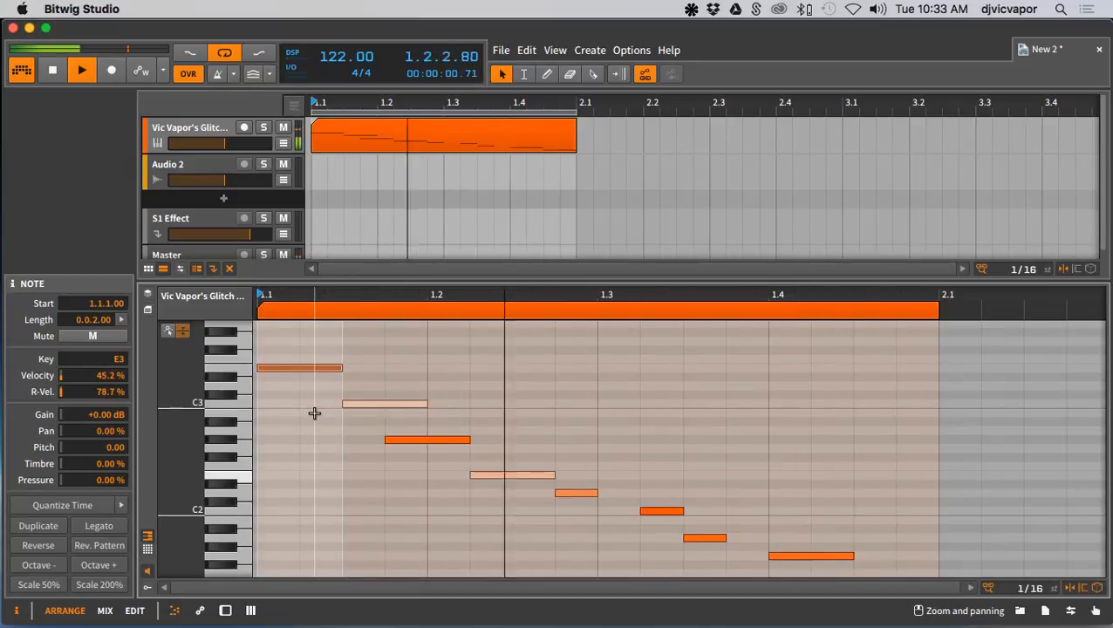
{"action": "key", "text": "Up"}
{"action": "key", "text": "Up"}
{"action": "key", "text": "Up"}
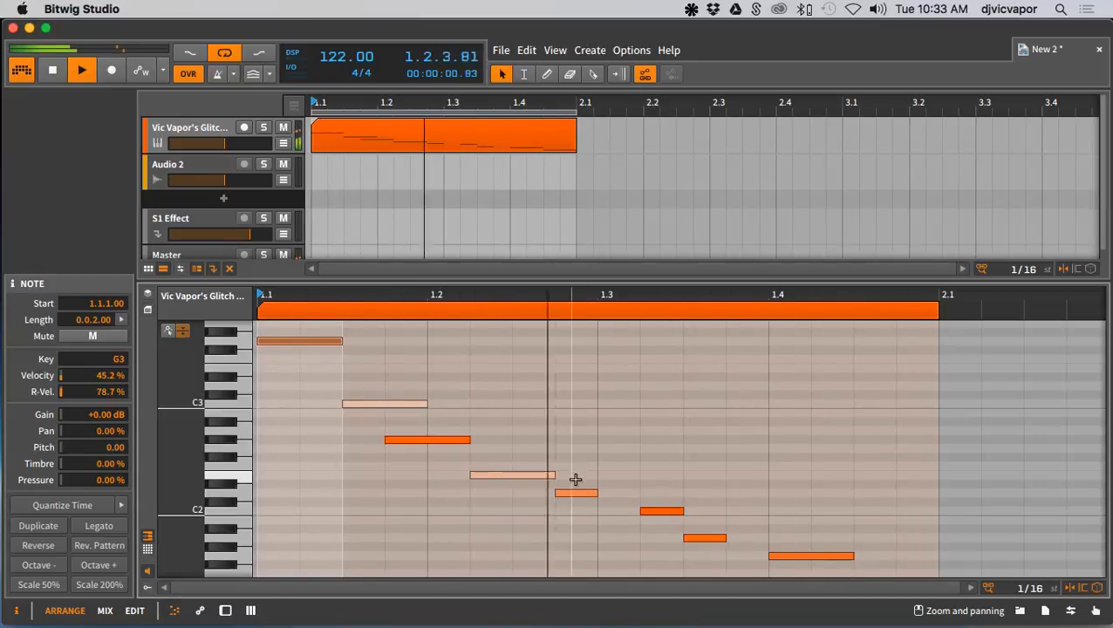
Add a G2 note at 1.3.1 and shorten it to a sixteenth
{"action": "double_click", "coordinate": [604, 450]}
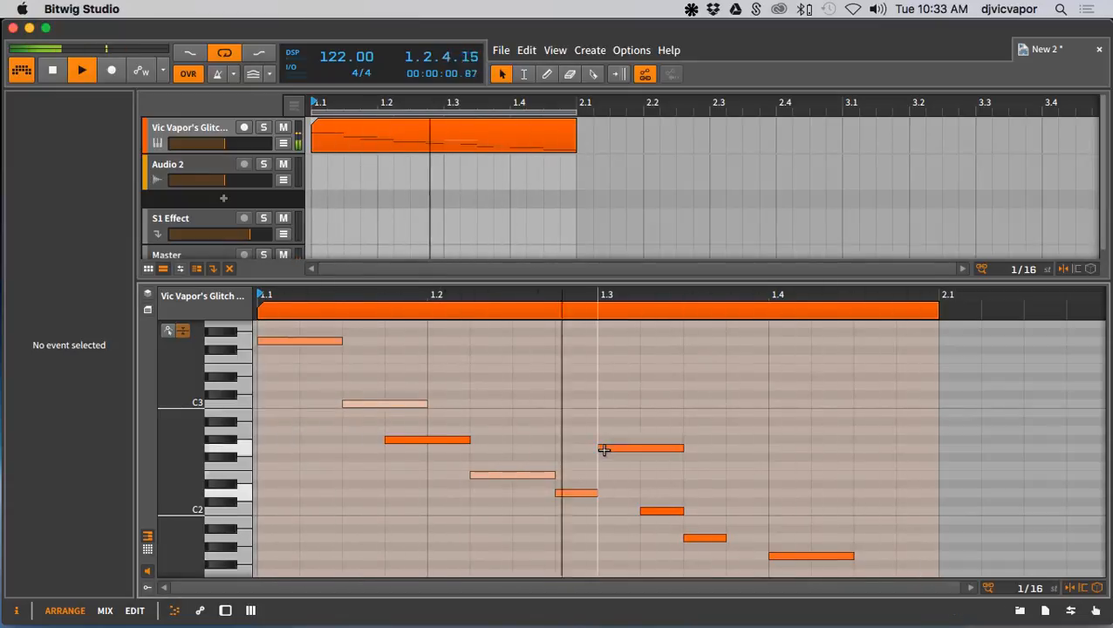
{"action": "left_click_drag", "start_coordinate": [679, 448], "coordinate": [641, 448]}
{"action": "left_click", "coordinate": [662, 438]}
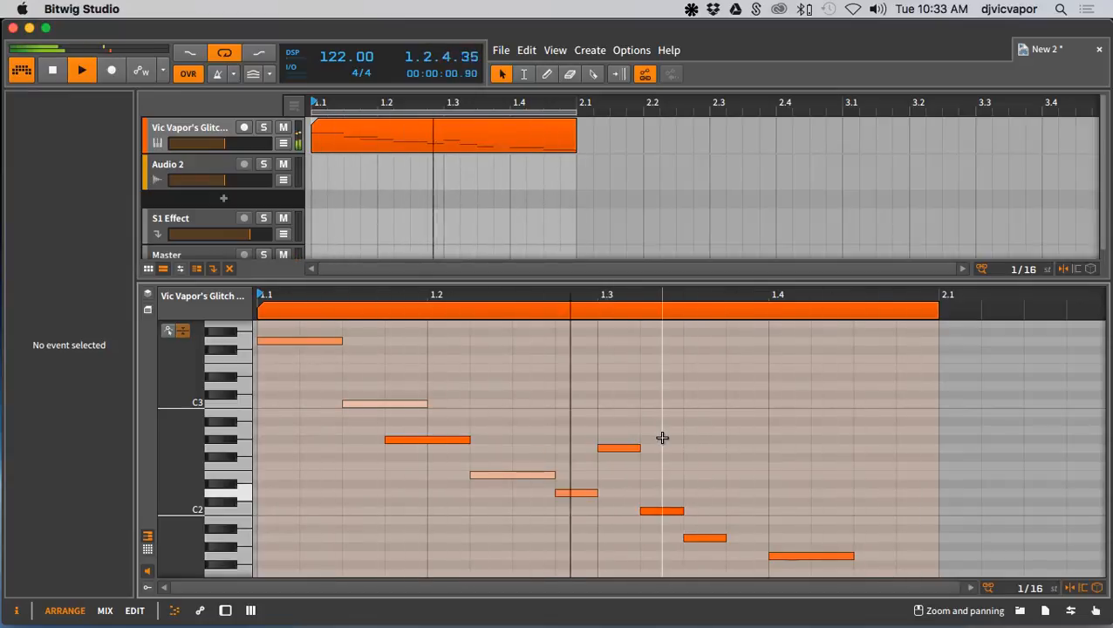
Add a sixteenth note at 1.3.4 and transpose it down to F1
{"action": "scroll", "coordinate": [662, 438], "scroll_direction": "down", "scroll_amount": 6}
{"action": "scroll", "coordinate": [662, 438], "scroll_direction": "up", "scroll_amount": 3}
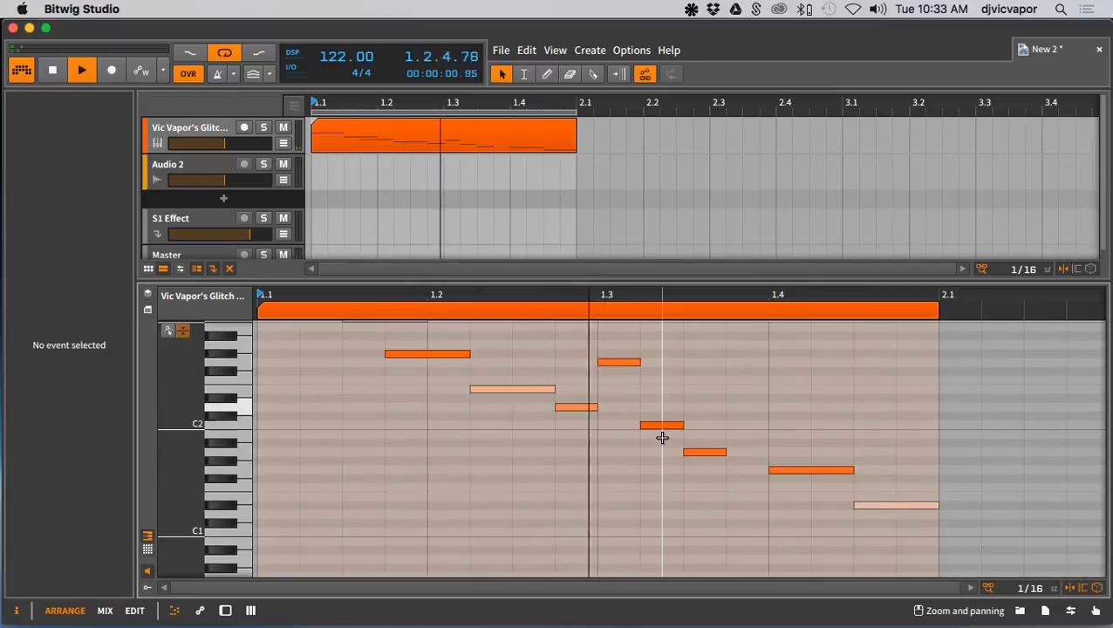
{"action": "double_click", "coordinate": [747, 407]}
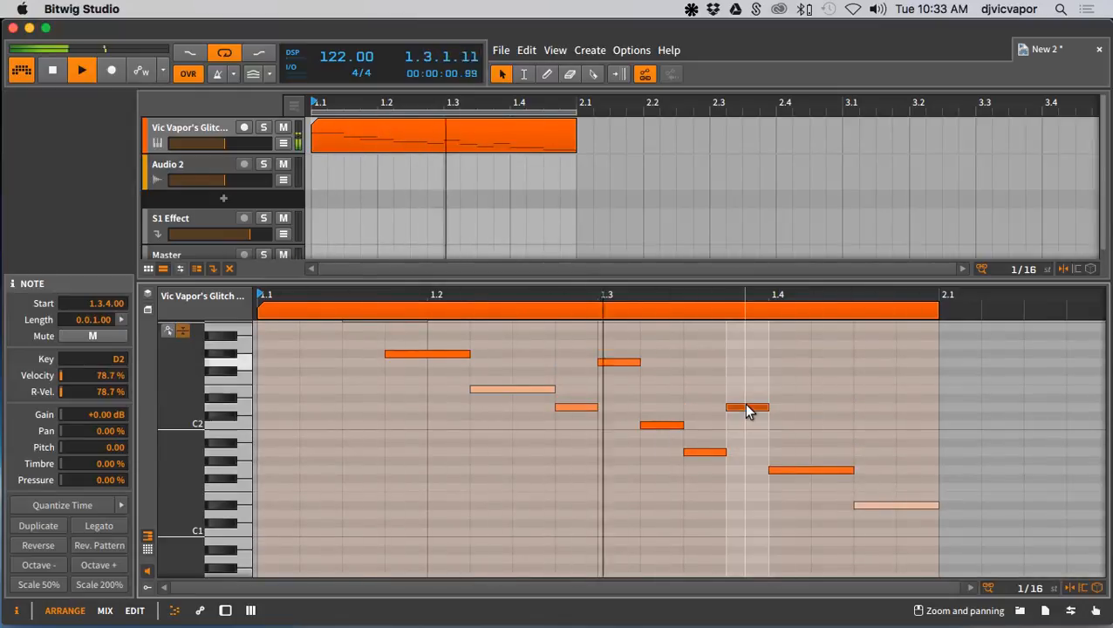
{"action": "key", "text": "Down"}
{"action": "key", "text": "Down"}
{"action": "key", "text": "Down"}
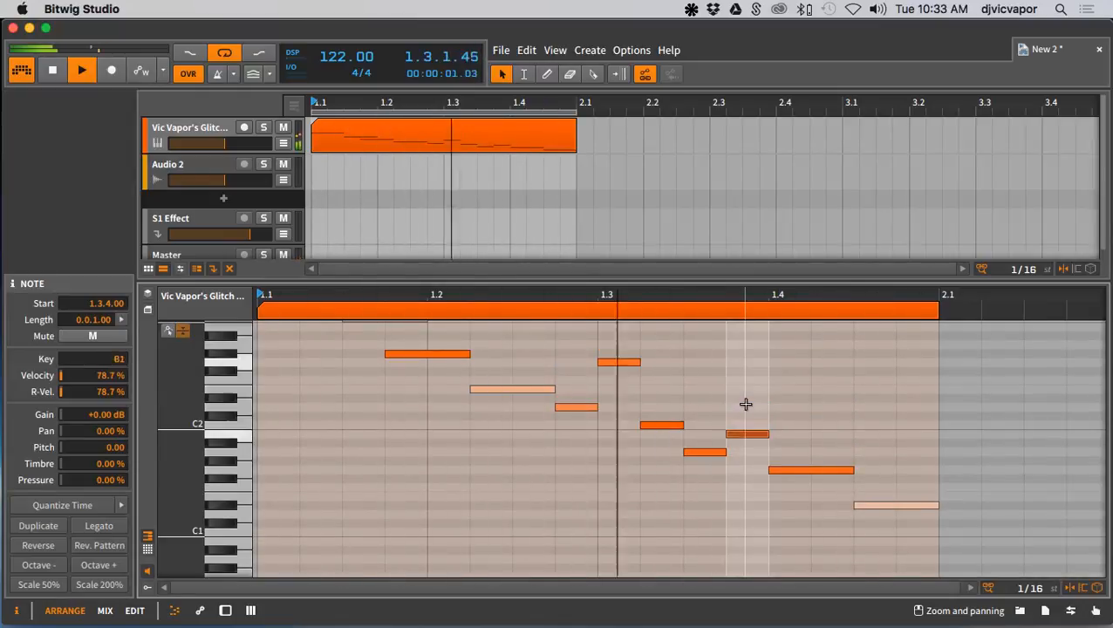
{"action": "key", "text": "Down"}
{"action": "key", "text": "Down"}
{"action": "key", "text": "Down"}
{"action": "key", "text": "Down"}
{"action": "key", "text": "Down"}
{"action": "key", "text": "Down"}
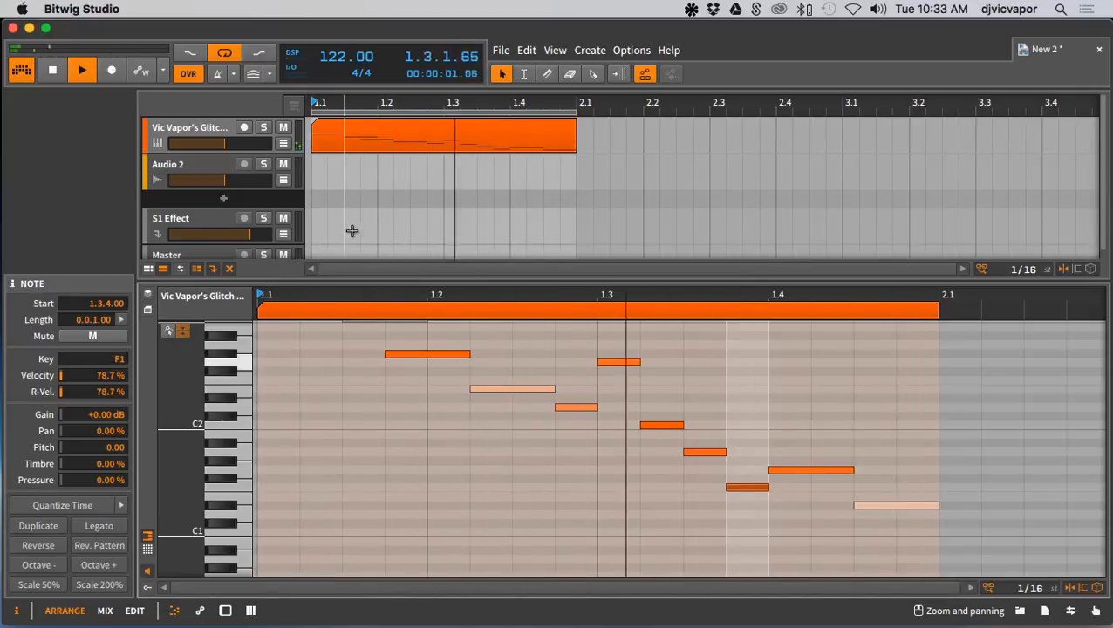
Close the note editor, show the glitch sampler track's devices, and hide the inspector
{"action": "left_click_drag", "start_coordinate": [416, 281], "coordinate": [424, 566]}
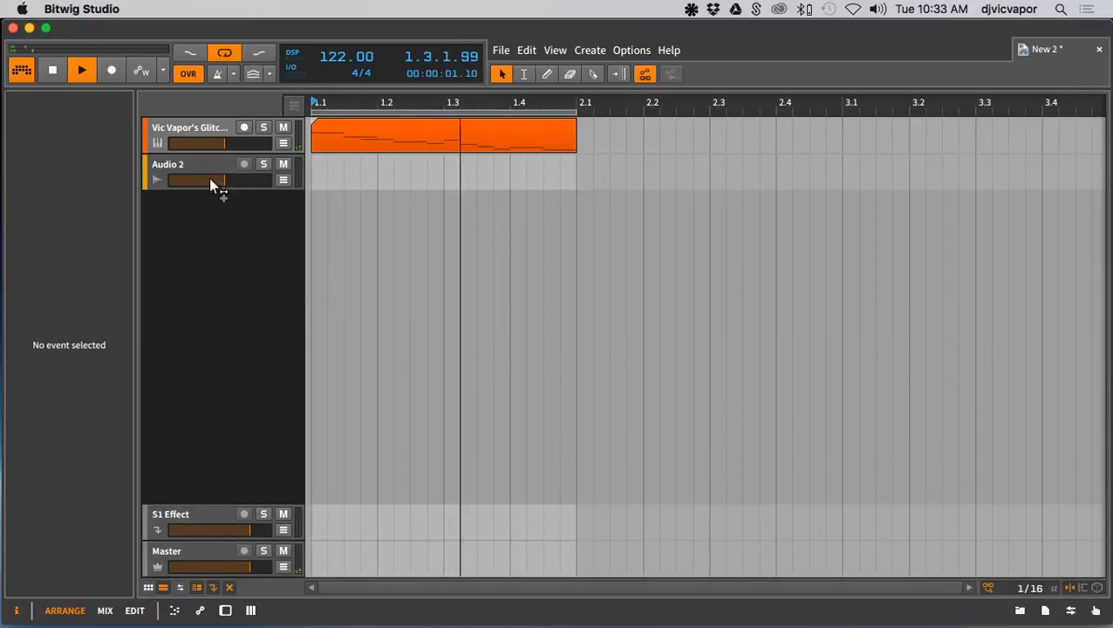
{"action": "left_click", "coordinate": [214, 128]}
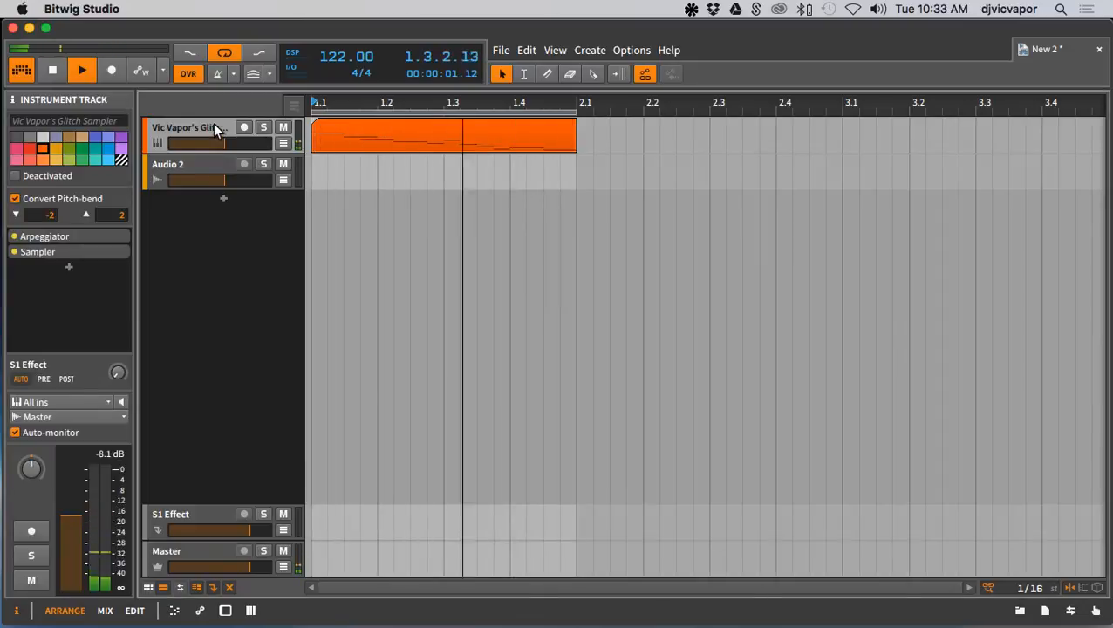
{"action": "double_click", "coordinate": [215, 127]}
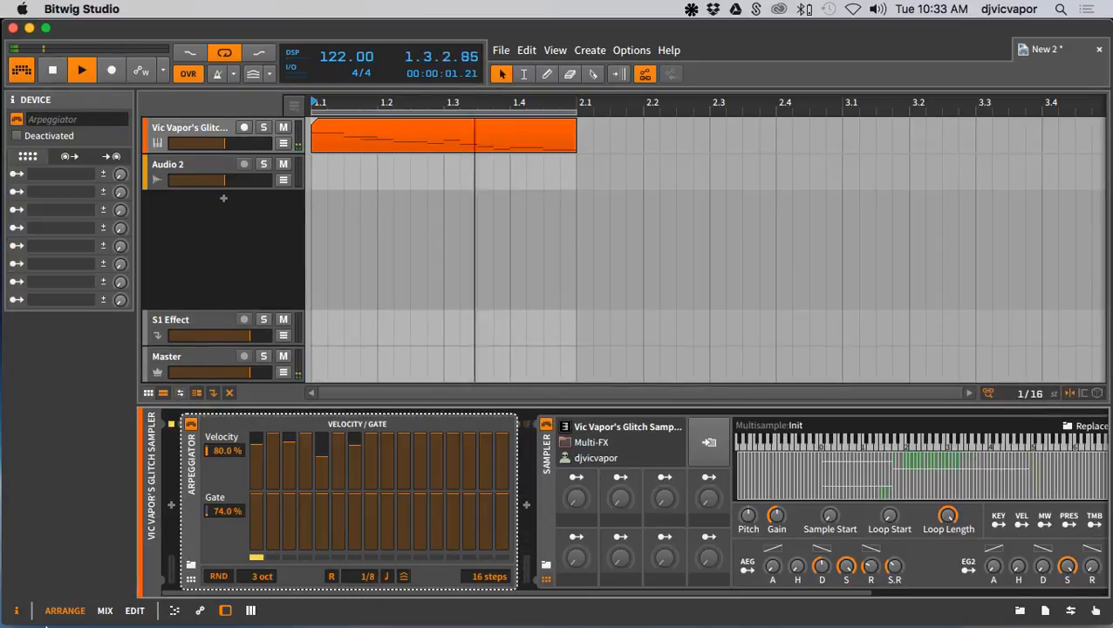
{"action": "left_click", "coordinate": [16, 610]}
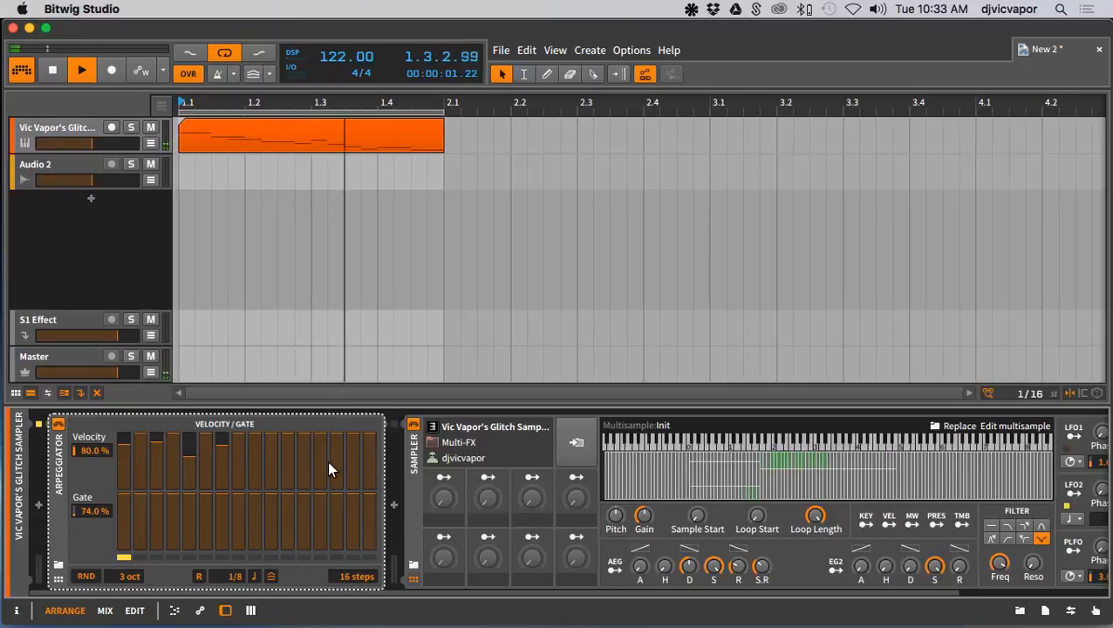
Set the arpeggiator's gate to 100 % and switch its note order to the downward pattern
{"action": "left_click_drag", "start_coordinate": [92, 511], "coordinate": [92, 471]}
{"action": "left_click_drag", "start_coordinate": [92, 511], "coordinate": [92, 550]}
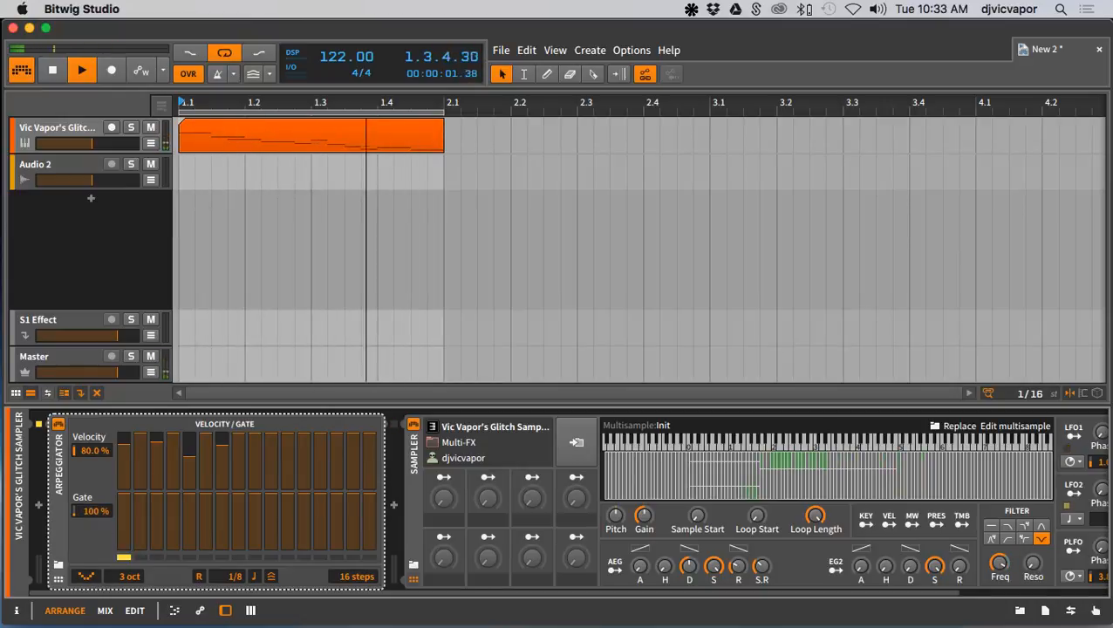
{"action": "left_click_drag", "start_coordinate": [86, 577], "coordinate": [86, 559]}
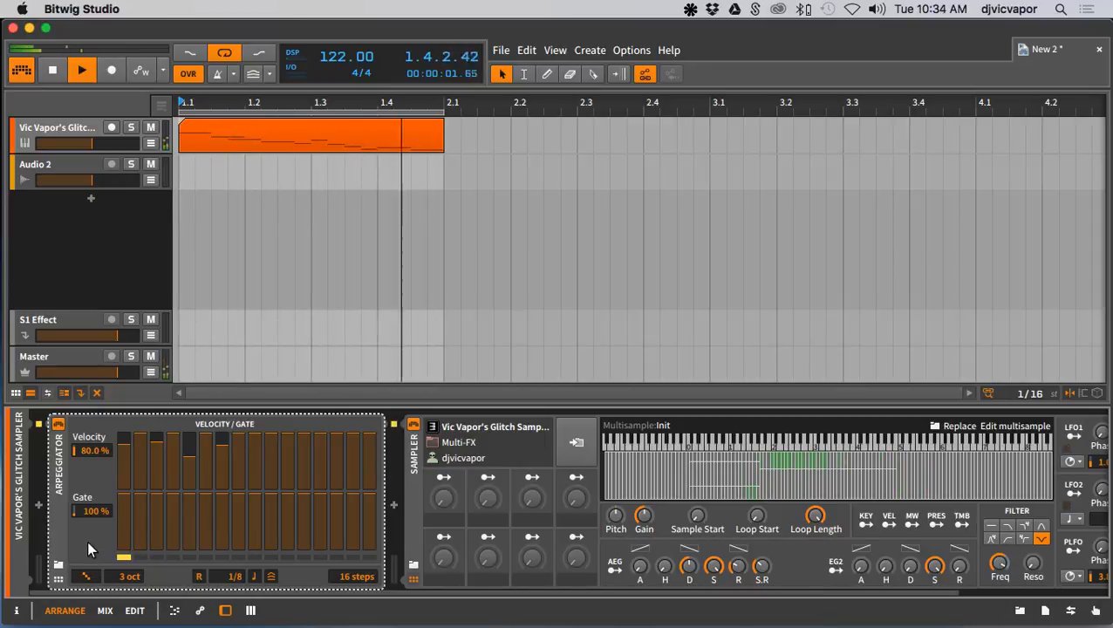
Open the glitch clip's notes, show the inspector, and reverse the pattern of the three sixteenth notes from 1.3.2 to 1.3.4
{"action": "double_click", "coordinate": [295, 141]}
{"action": "left_click_drag", "start_coordinate": [552, 459], "coordinate": [538, 249]}
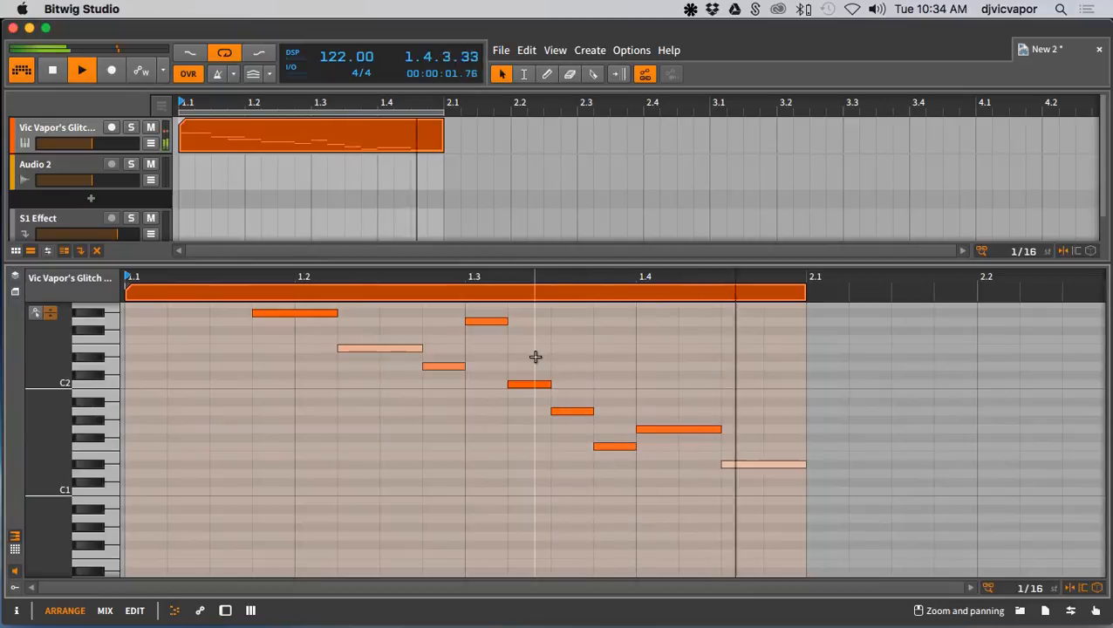
{"action": "left_click_drag", "start_coordinate": [534, 360], "coordinate": [603, 455]}
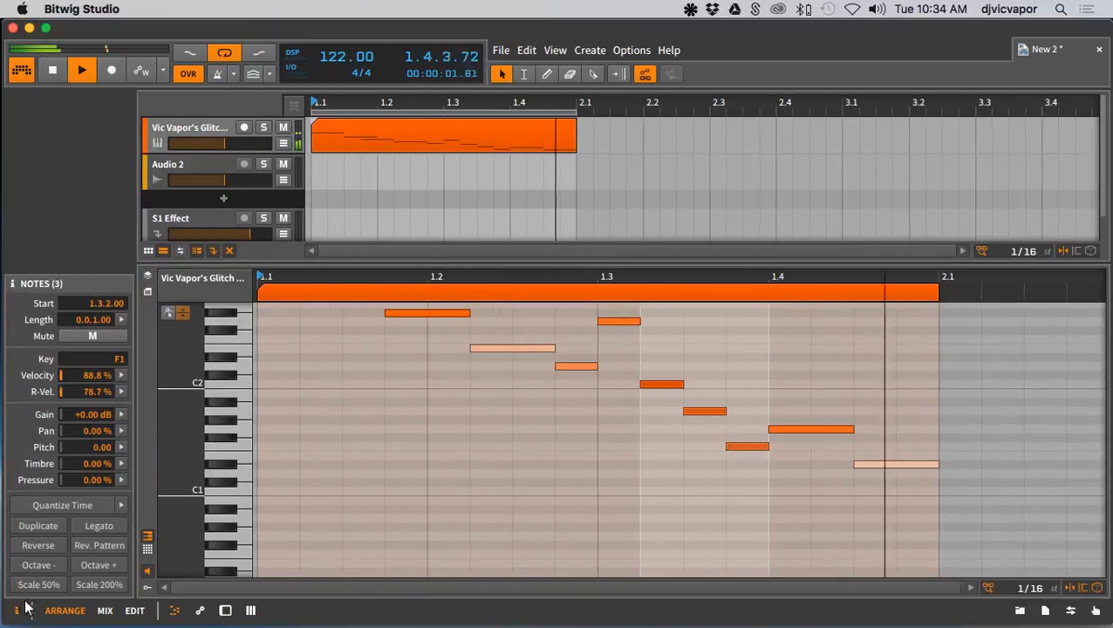
{"action": "left_click", "coordinate": [15, 611]}
{"action": "left_click", "coordinate": [81, 547]}
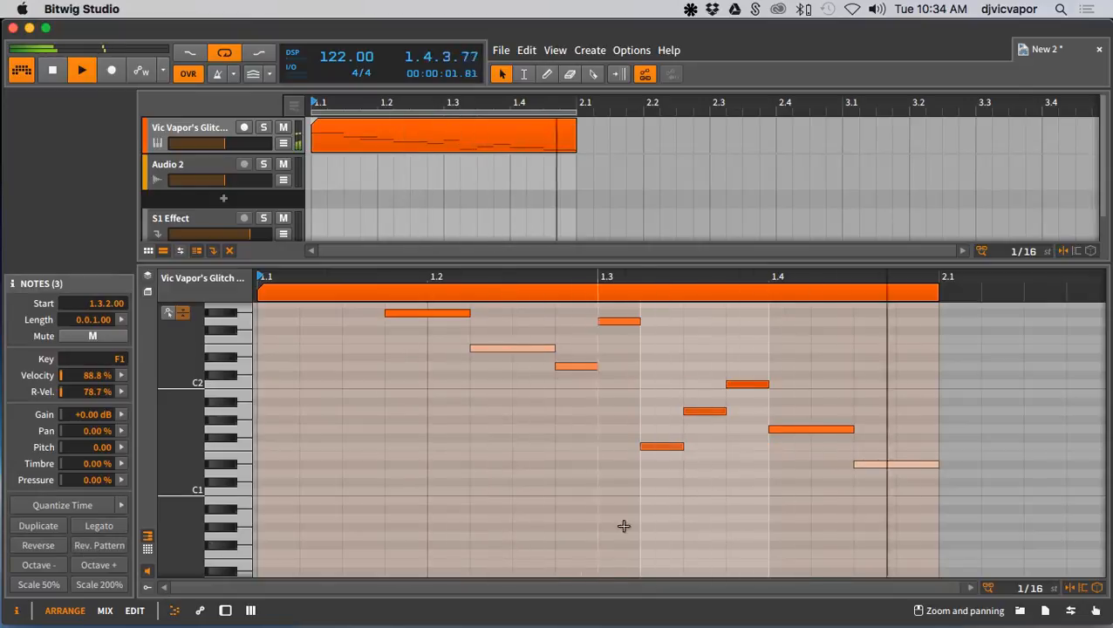
Transpose the two notes at 1.3.3 and 1.3.4 up one octave and deselect them
{"action": "left_click_drag", "start_coordinate": [706, 441], "coordinate": [735, 372]}
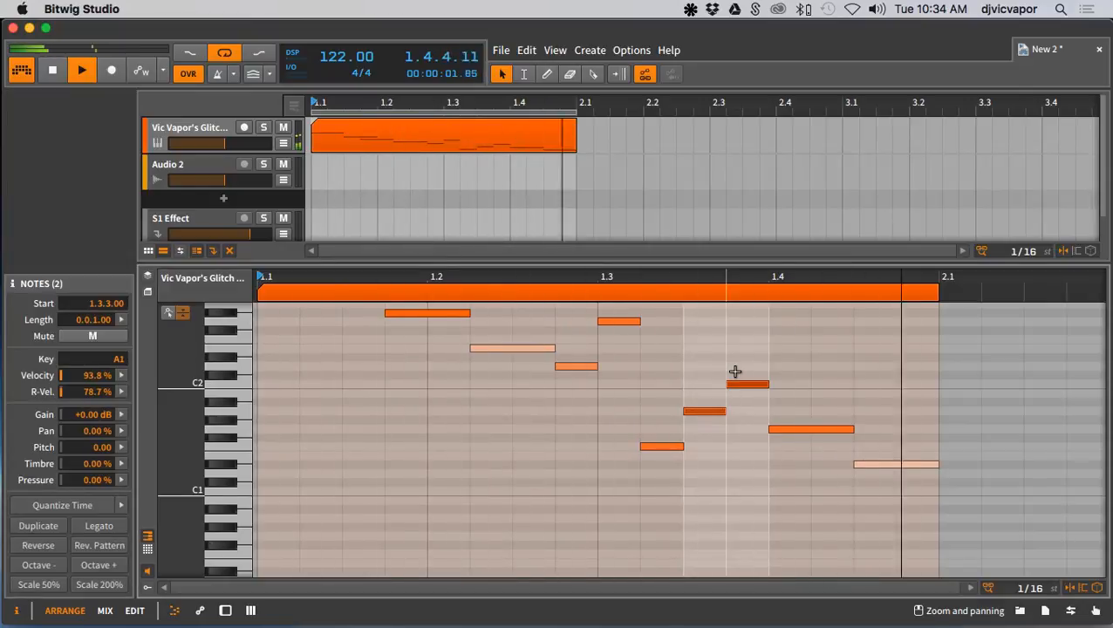
{"action": "key", "text": "shift+Up"}
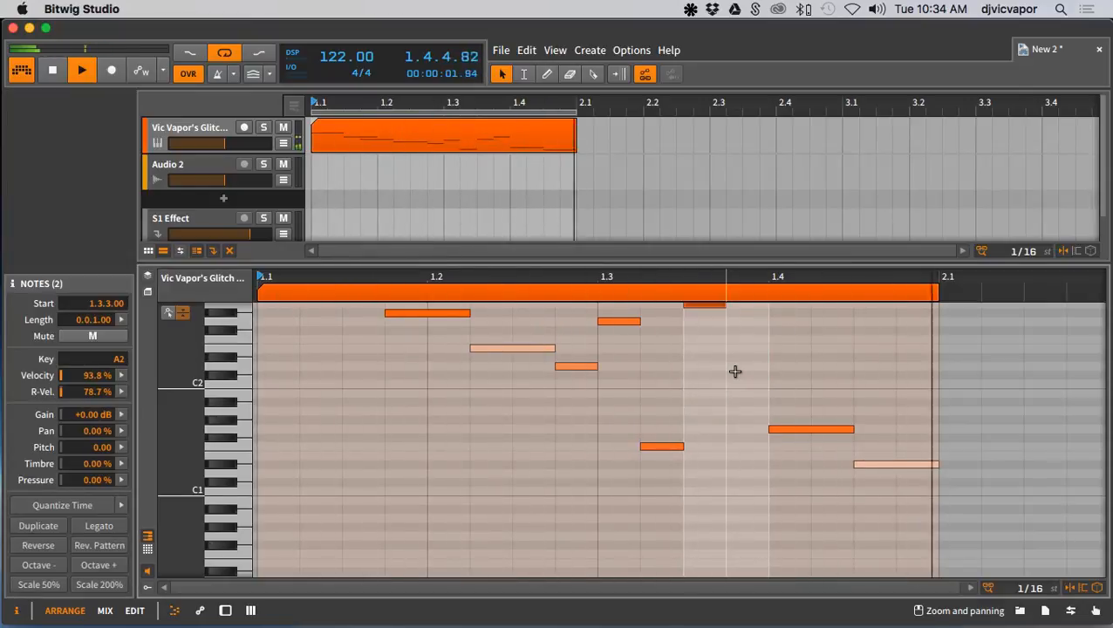
{"action": "scroll", "coordinate": [717, 431], "scroll_direction": "up", "scroll_amount": 3}
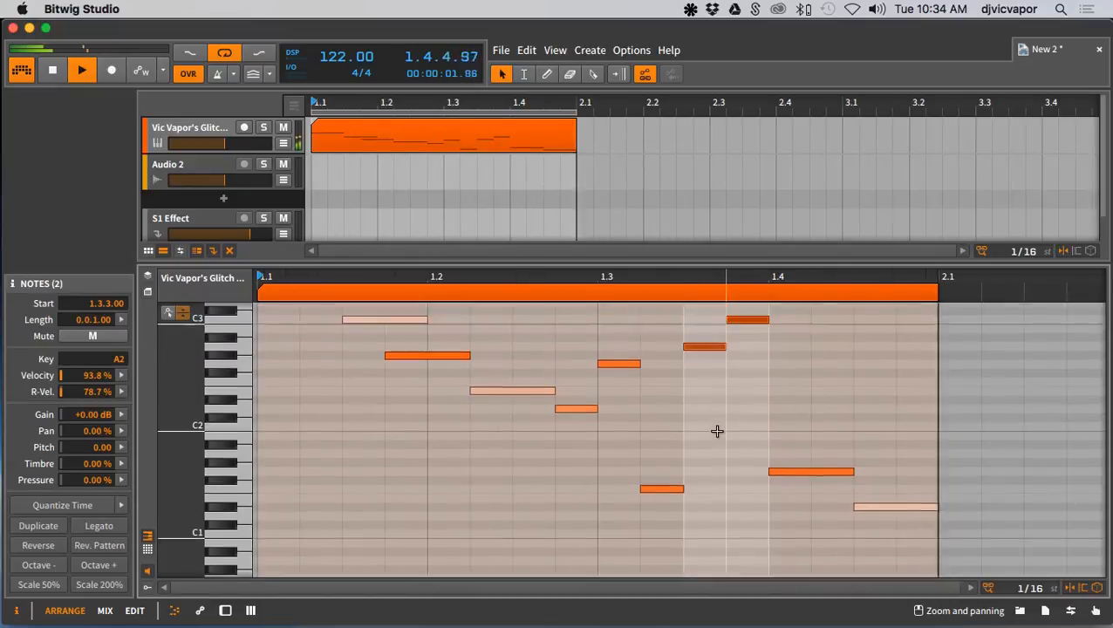
{"action": "left_click", "coordinate": [714, 452]}
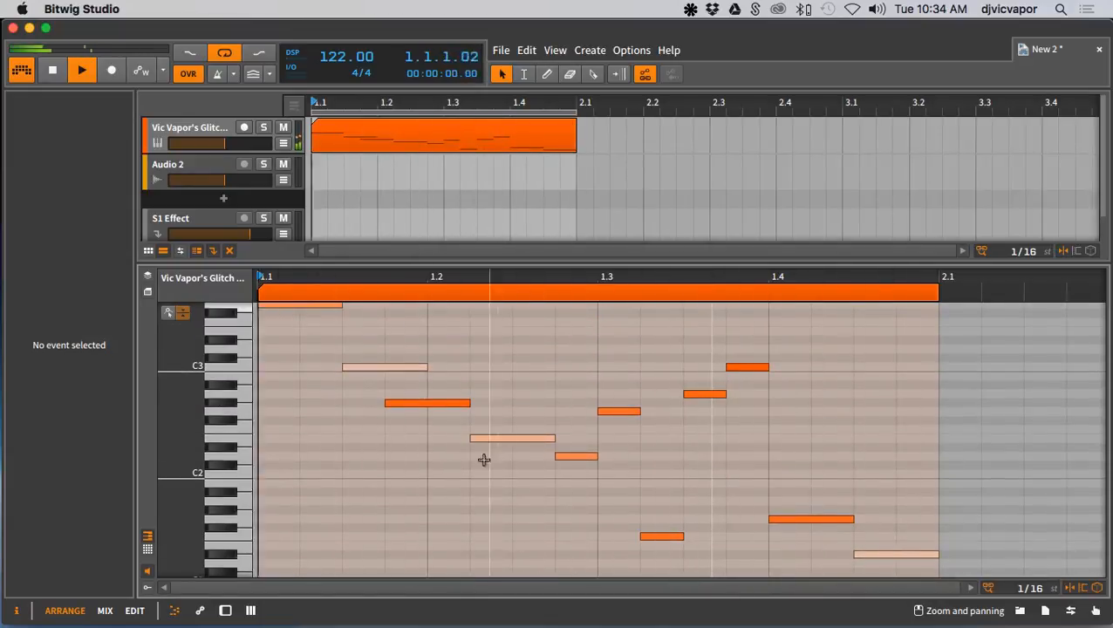
Lower the first note, at 1.1.1, one octave to G2 and the note at 1.1.4 one octave to G#1
{"action": "left_click", "coordinate": [535, 296]}
{"action": "scroll", "coordinate": [365, 415], "scroll_direction": "up", "scroll_amount": 5}
{"action": "left_click", "coordinate": [301, 458]}
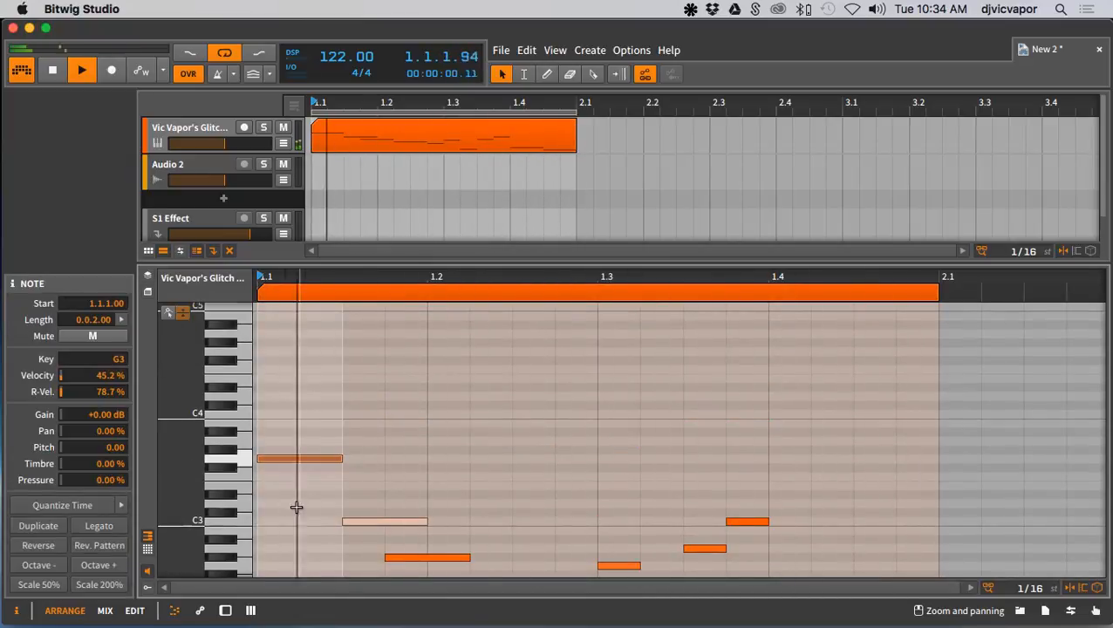
{"action": "key", "text": "shift+Down"}
{"action": "scroll", "coordinate": [365, 444], "scroll_direction": "down", "scroll_amount": 6}
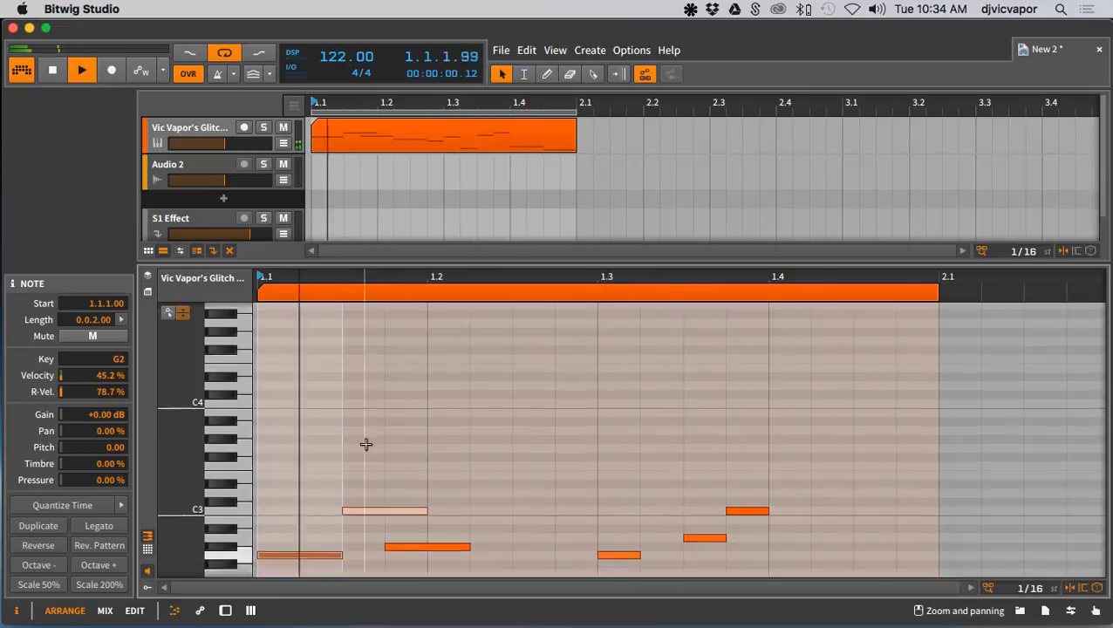
{"action": "scroll", "coordinate": [360, 420], "scroll_direction": "up", "scroll_amount": 1}
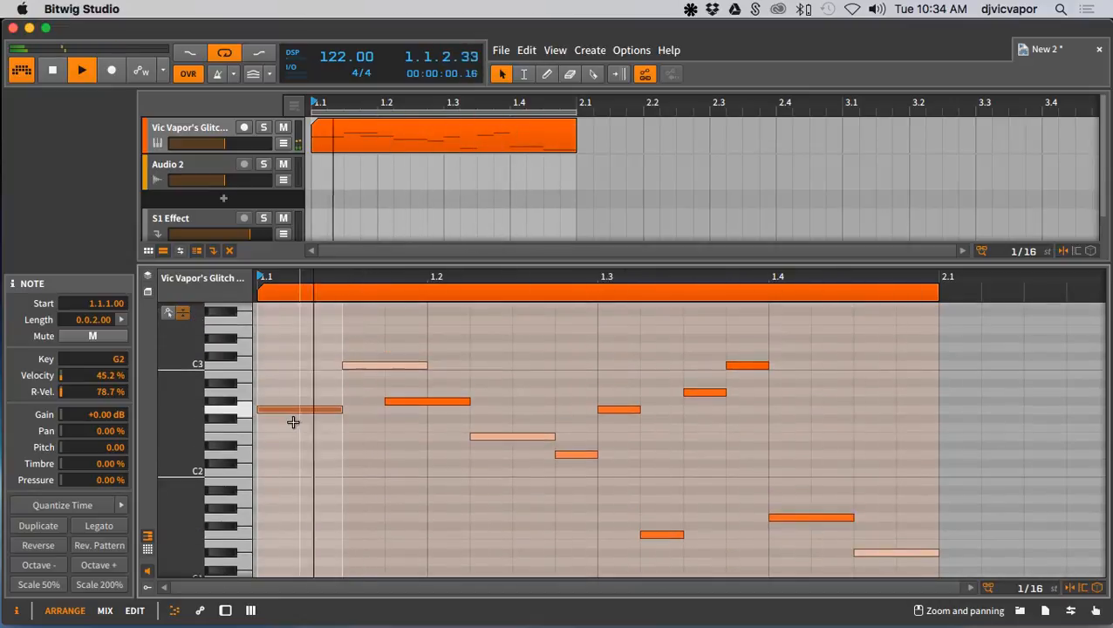
{"action": "left_click", "coordinate": [428, 401]}
{"action": "key", "text": "shift+Down"}
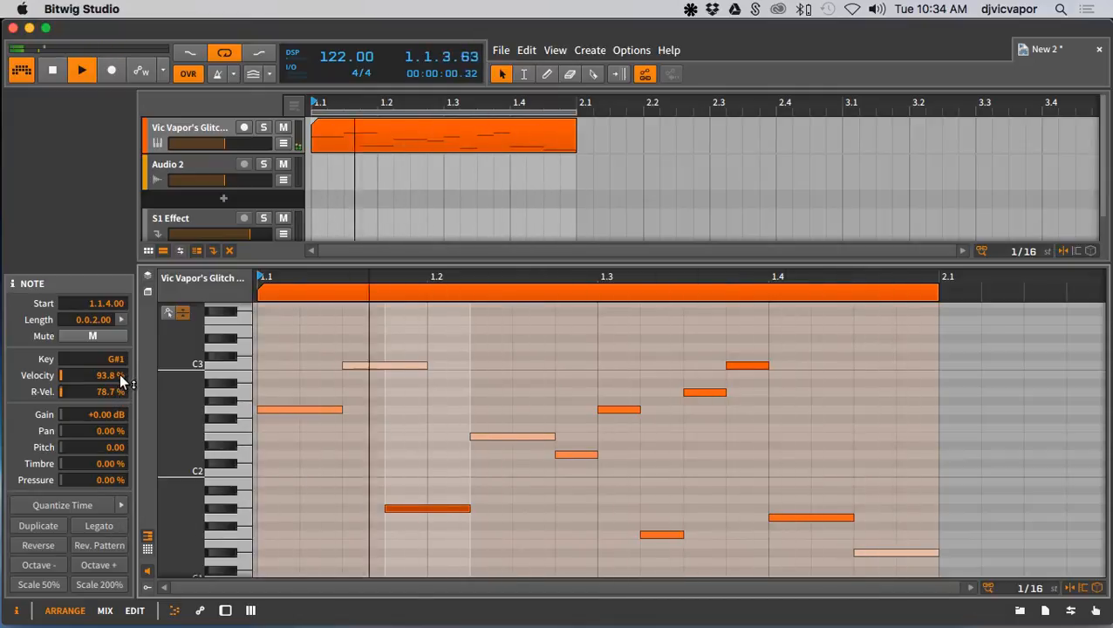
Set the mean velocity of all the clip's notes to 48.7 % and randomize their velocities with Chaos
{"action": "left_click", "coordinate": [324, 294]}
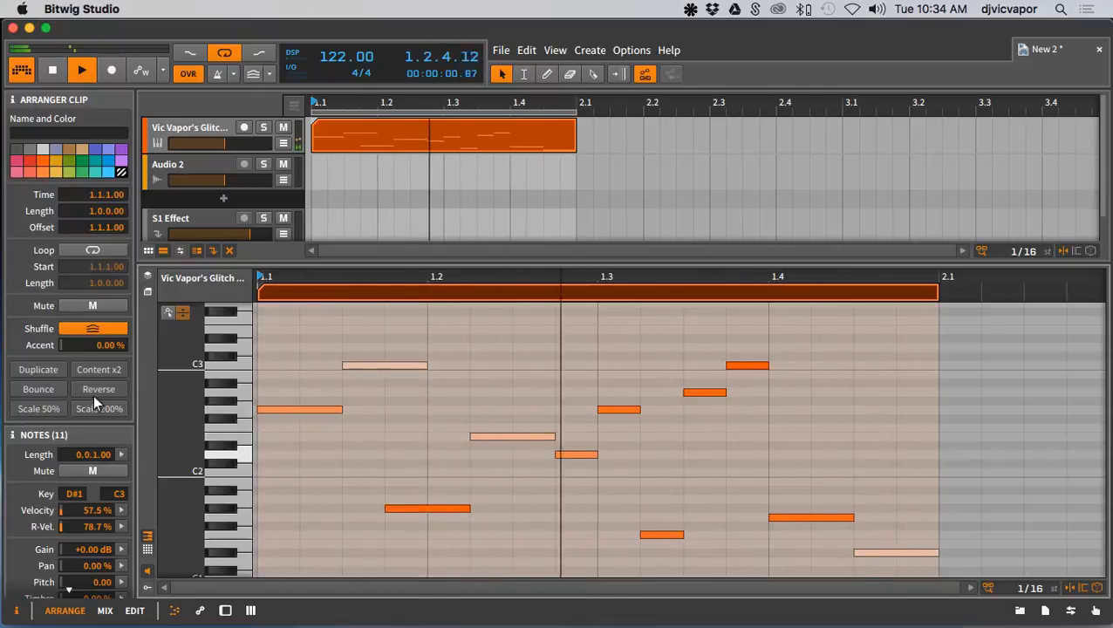
{"action": "left_click", "coordinate": [119, 509]}
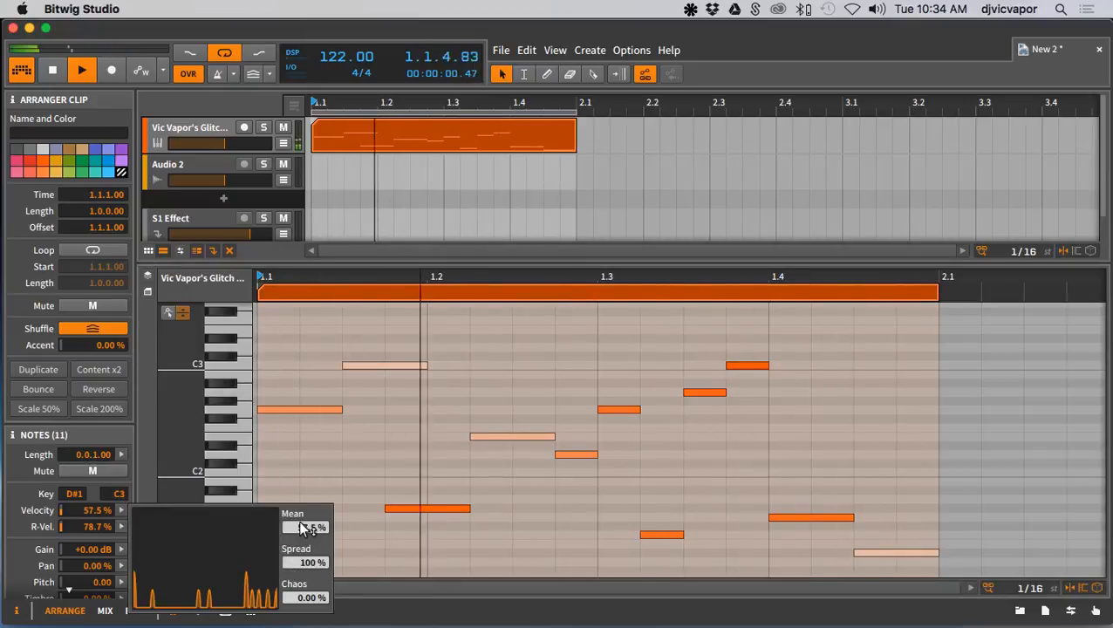
{"action": "mouse_move", "coordinate": [302, 528]}
{"action": "left_mouse_down"}
{"action": "mouse_move", "coordinate": [302, 468]}
{"action": "mouse_move", "coordinate": [310, 580]}
{"action": "left_mouse_up"}
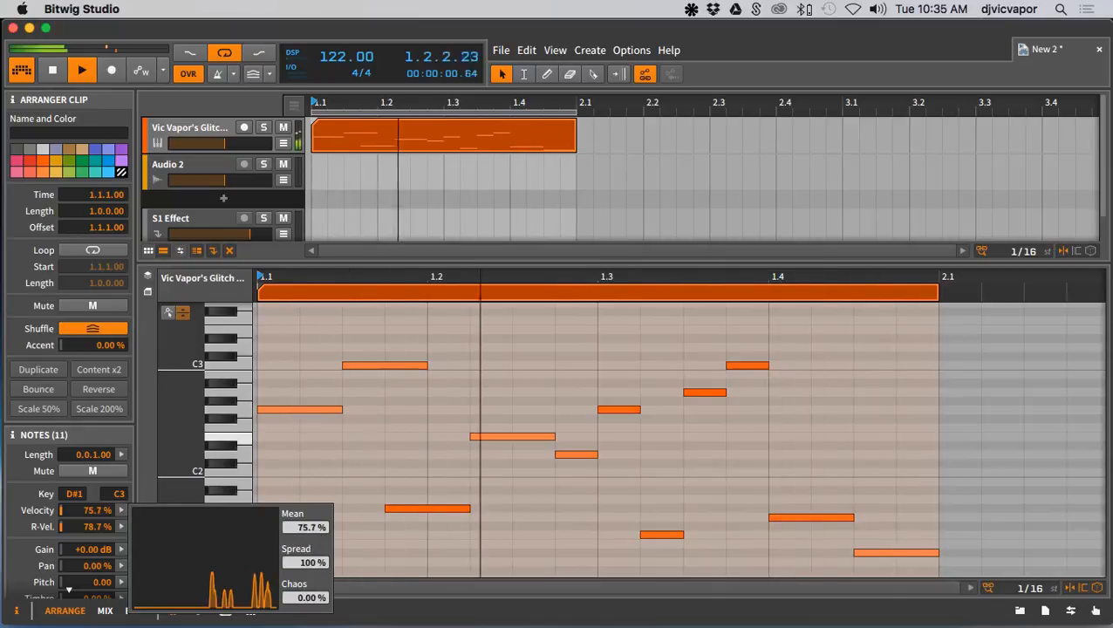
{"action": "left_click_drag", "start_coordinate": [309, 541], "coordinate": [310, 551]}
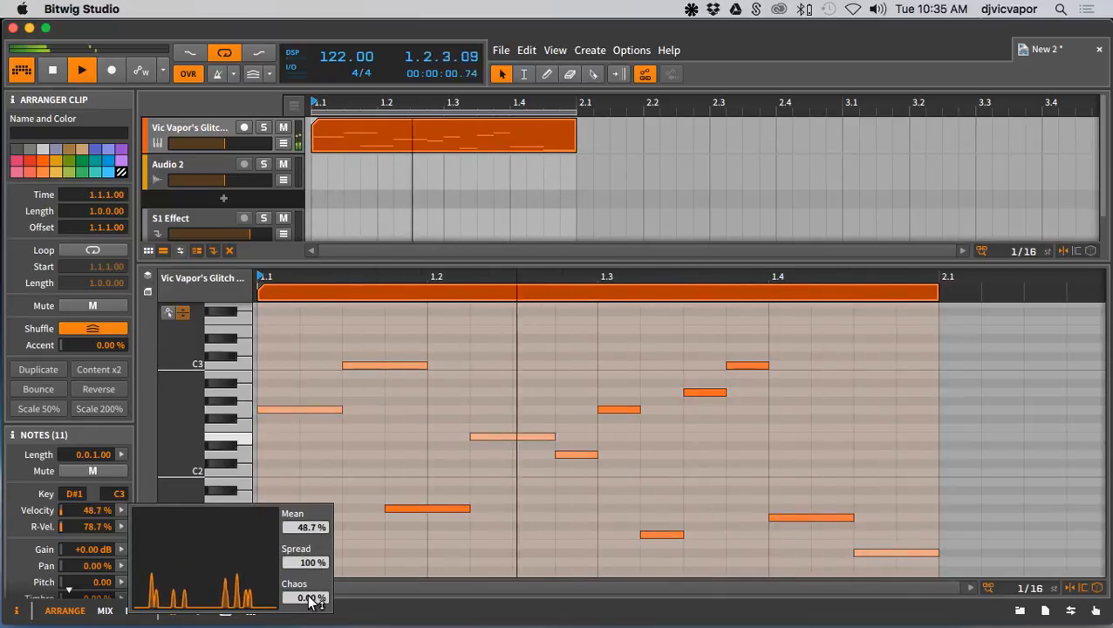
{"action": "left_click_drag", "start_coordinate": [315, 599], "coordinate": [315, 583]}
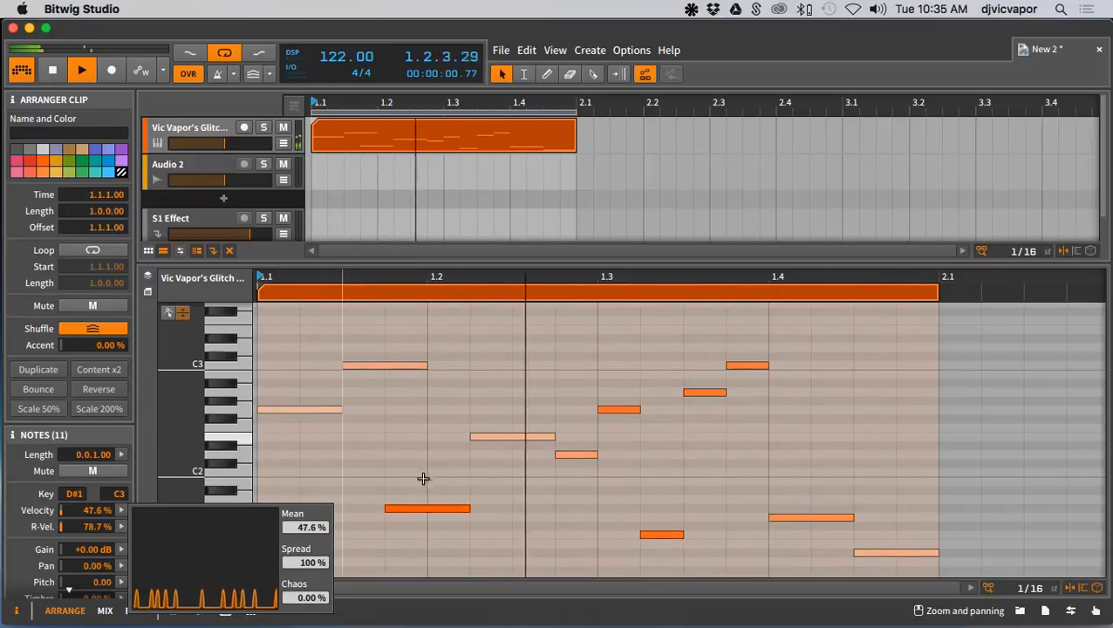
Reverse the pattern of the three notes between 1.1.4 and 1.3, and reverse the two notes at 1.3.2 and 1.3.3
{"action": "left_click_drag", "start_coordinate": [423, 531], "coordinate": [597, 418]}
{"action": "left_click", "coordinate": [119, 544]}
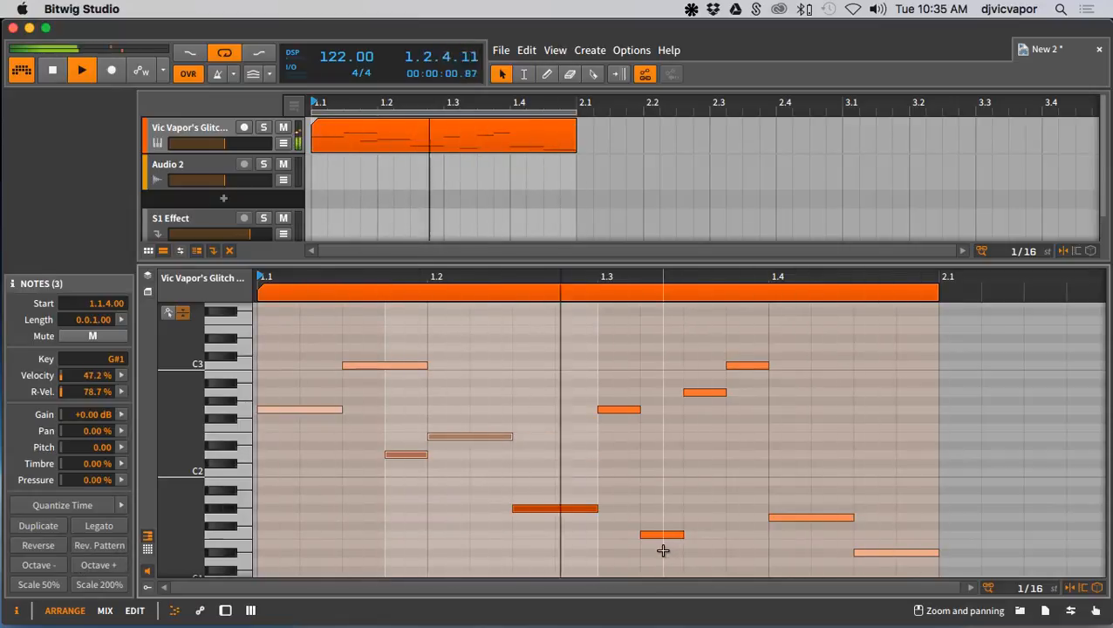
{"action": "left_click_drag", "start_coordinate": [664, 551], "coordinate": [689, 385]}
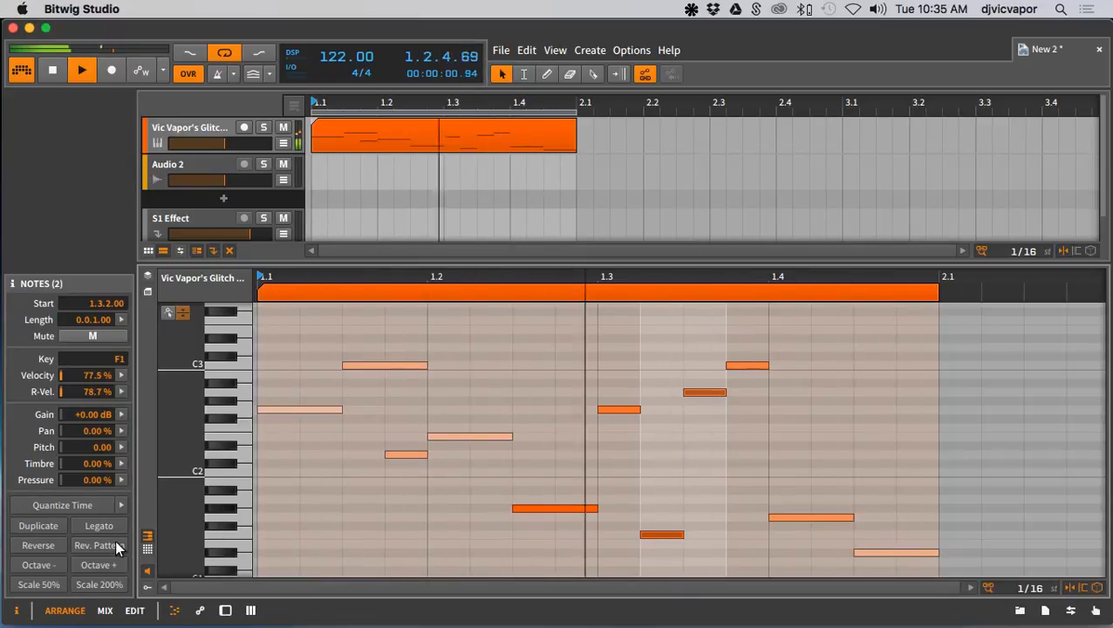
{"action": "left_click", "coordinate": [53, 546]}
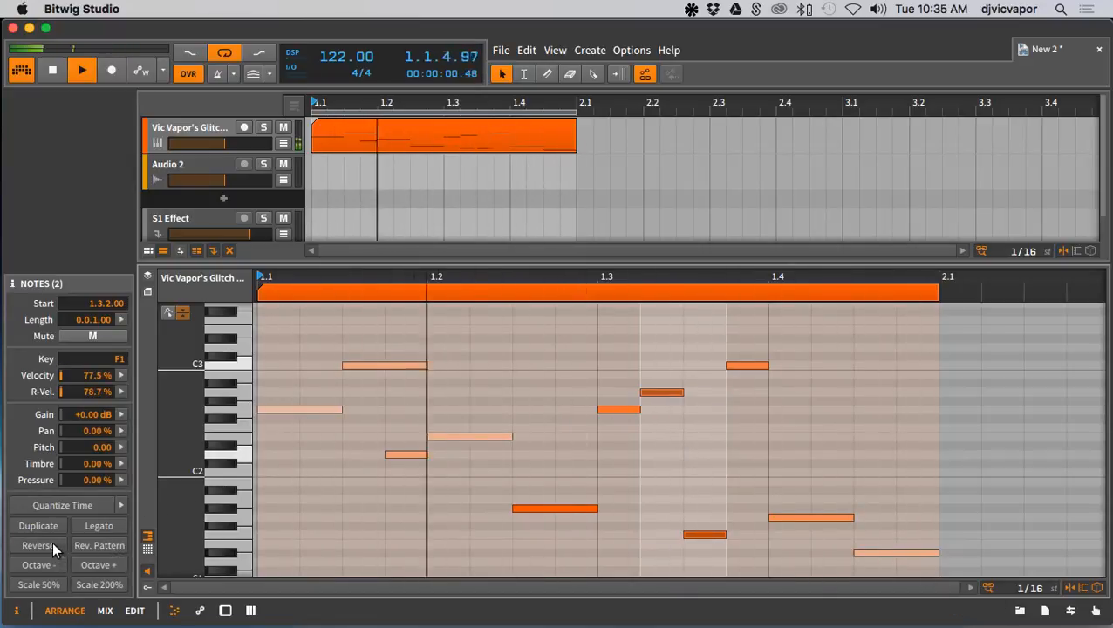
Raise the note at 1.3.3 five semitones to A#1 and deselect it
{"action": "left_click", "coordinate": [709, 549]}
{"action": "left_click", "coordinate": [710, 532]}
{"action": "key", "text": "Up"}
{"action": "key", "text": "Up"}
{"action": "key", "text": "Up"}
{"action": "key", "text": "Up"}
{"action": "key", "text": "Up"}
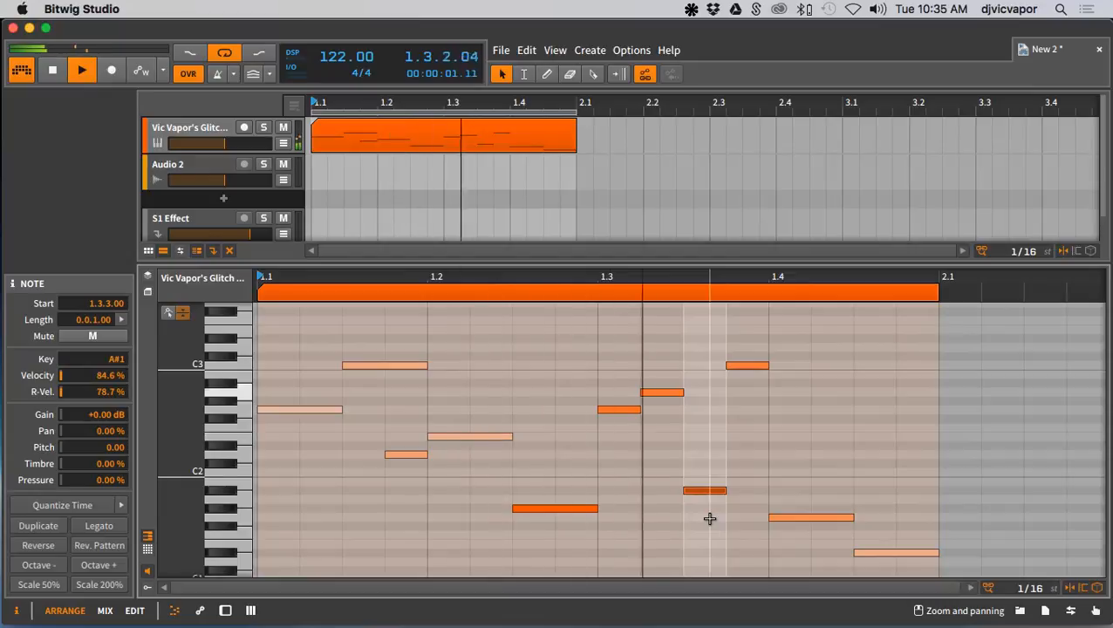
{"action": "left_click", "coordinate": [736, 450]}
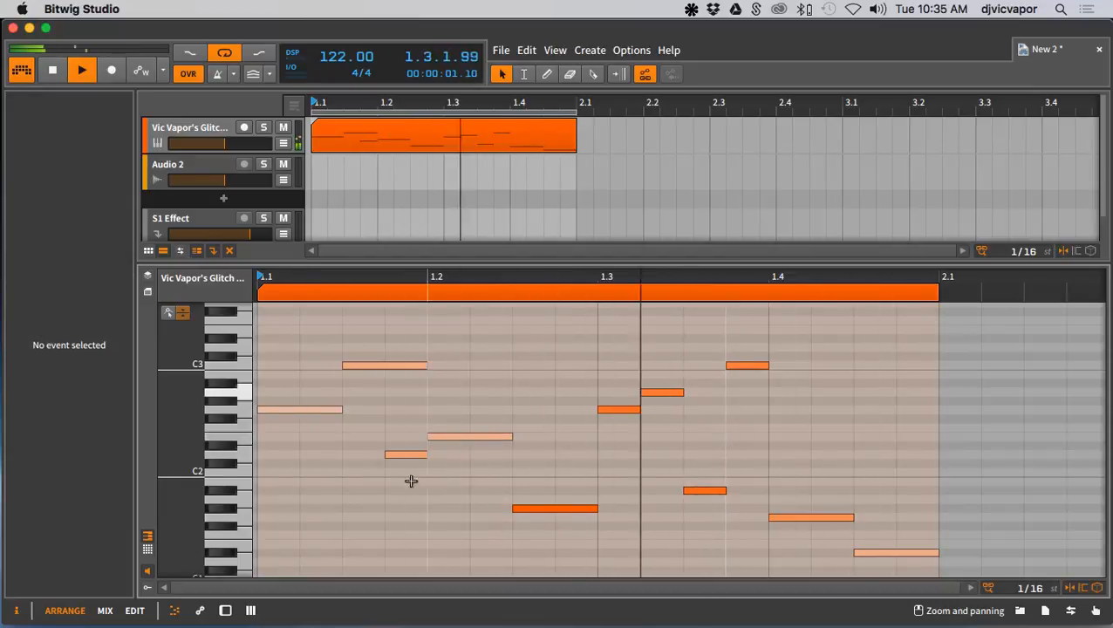
Hide the inspector and transpose every note except the last one in the bar down two octaves
{"action": "left_click", "coordinate": [455, 293]}
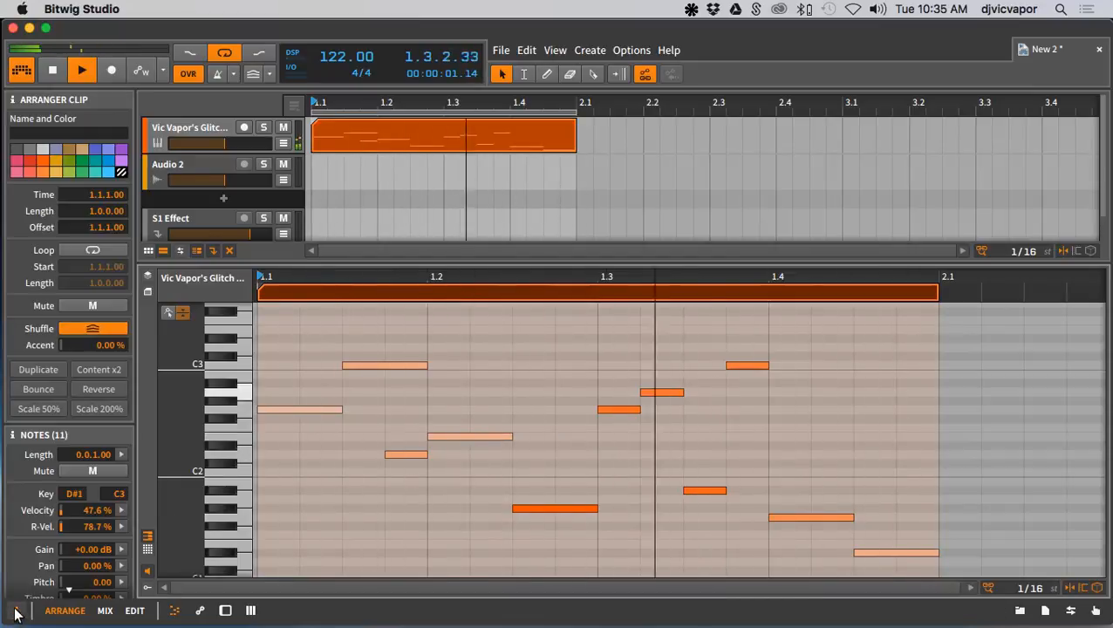
{"action": "left_click", "coordinate": [14, 614]}
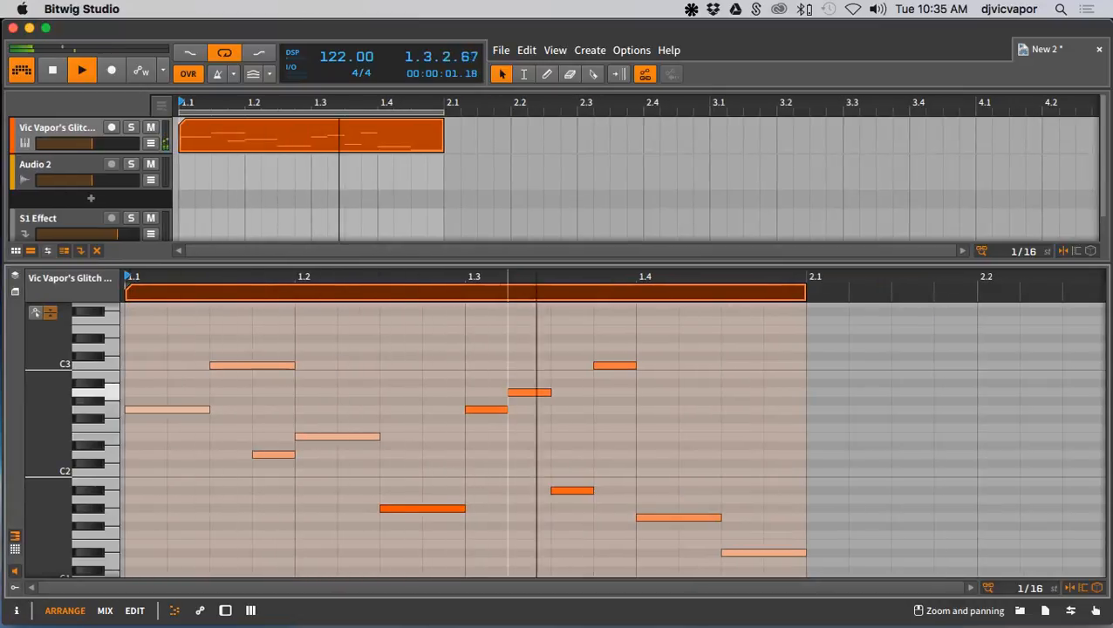
{"action": "mouse_move", "coordinate": [511, 277]}
{"action": "left_mouse_down"}
{"action": "mouse_move", "coordinate": [510, 264]}
{"action": "mouse_move", "coordinate": [511, 298]}
{"action": "mouse_move", "coordinate": [510, 280]}
{"action": "left_mouse_up"}
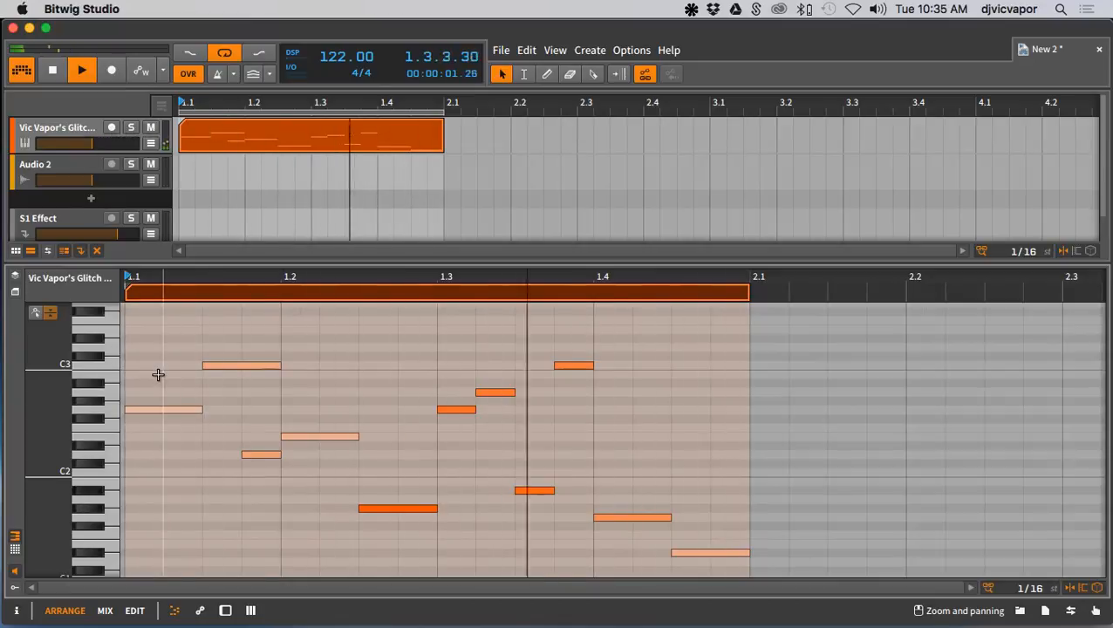
{"action": "scroll", "coordinate": [157, 375], "scroll_direction": "down", "scroll_amount": 3}
{"action": "scroll", "coordinate": [158, 375], "scroll_direction": "up", "scroll_amount": 10}
{"action": "scroll", "coordinate": [157, 375], "scroll_direction": "down", "scroll_amount": 4}
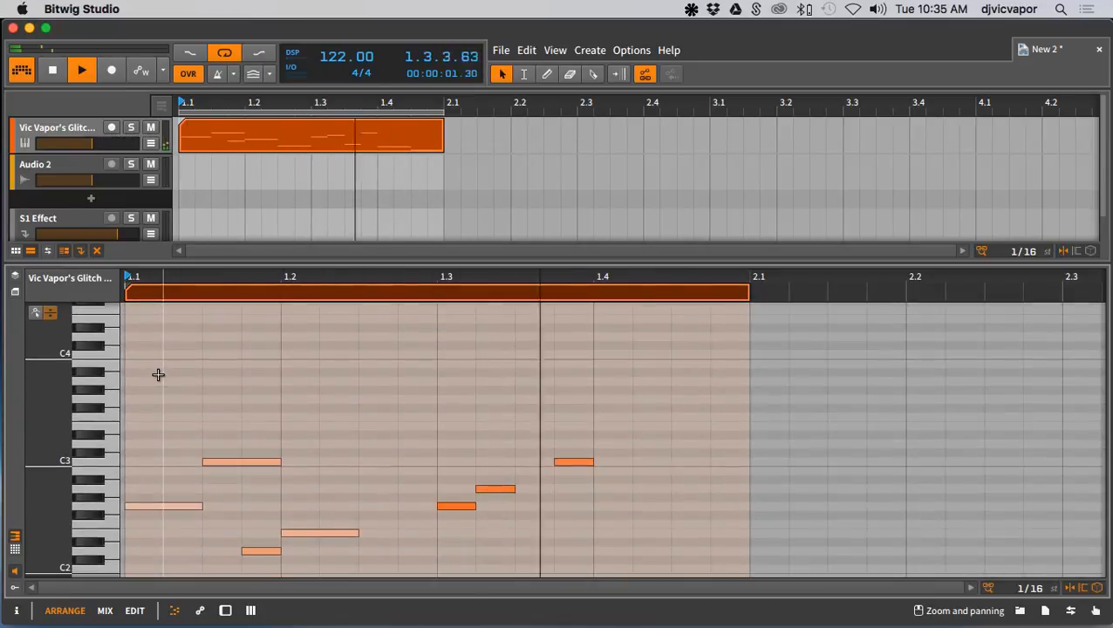
{"action": "scroll", "coordinate": [158, 374], "scroll_direction": "down", "scroll_amount": 2}
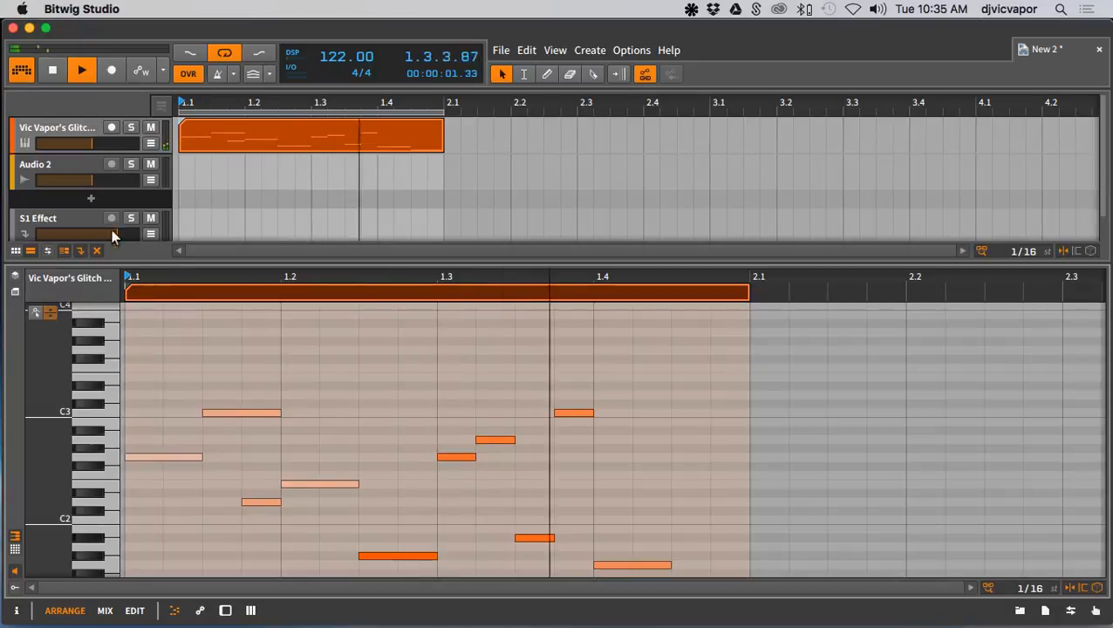
{"action": "left_click_drag", "start_coordinate": [163, 385], "coordinate": [619, 568]}
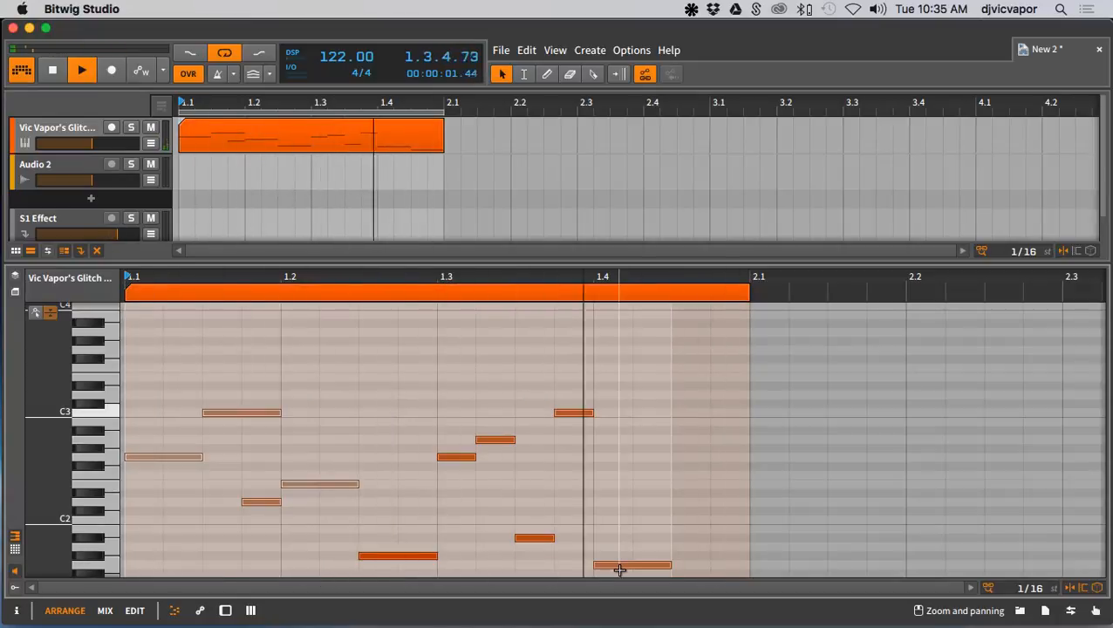
{"action": "key", "text": "shift+Down"}
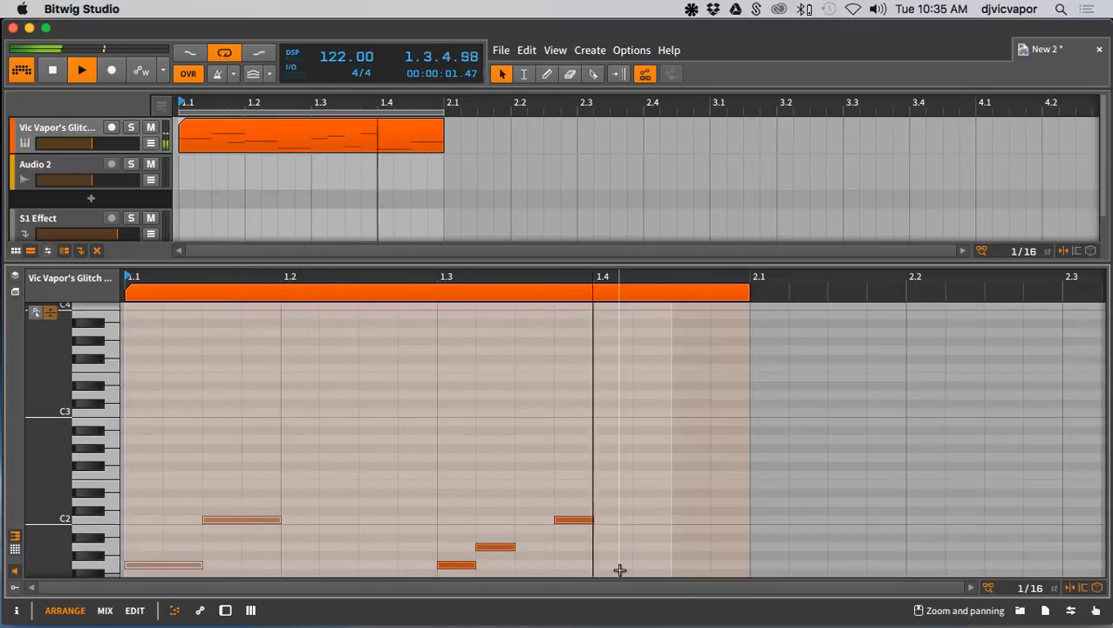
{"action": "key", "text": "shift+Down"}
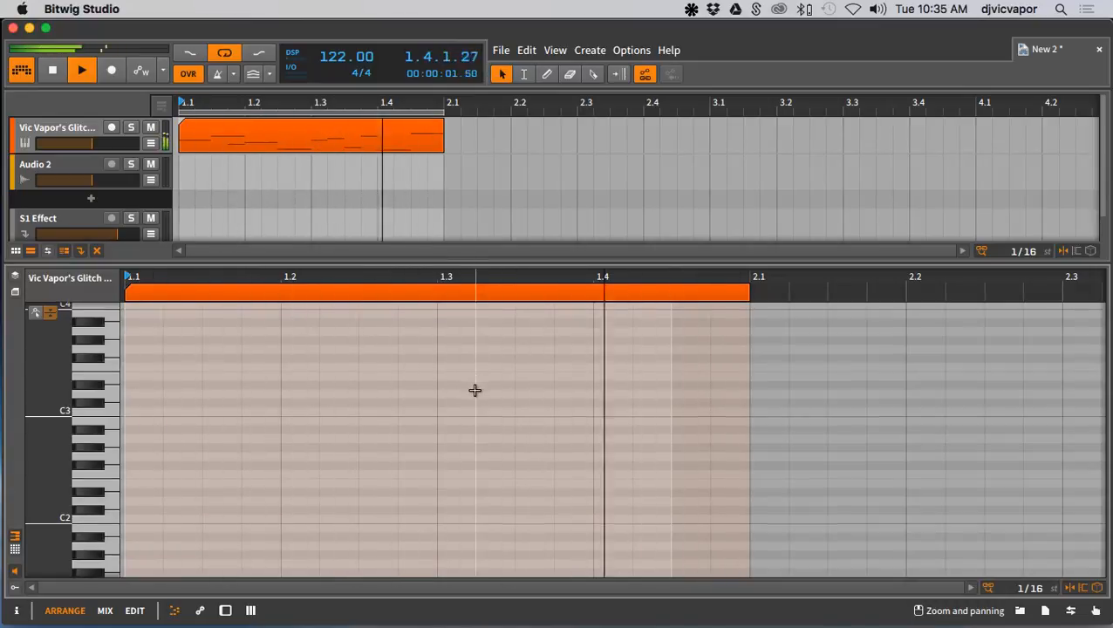
{"action": "scroll", "coordinate": [475, 390], "scroll_direction": "down", "scroll_amount": 5}
{"action": "scroll", "coordinate": [475, 390], "scroll_direction": "up", "scroll_amount": 3}
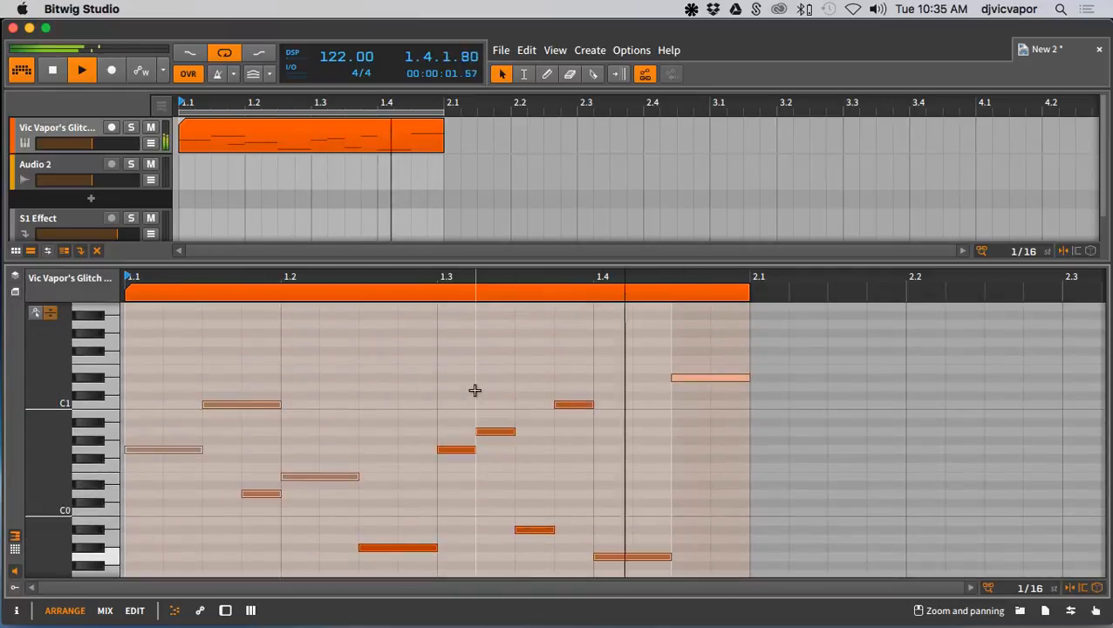
Set the arpeggiator's range to 1 octave in the sampler track's devices and reopen the clip's notes
{"action": "double_click", "coordinate": [63, 128]}
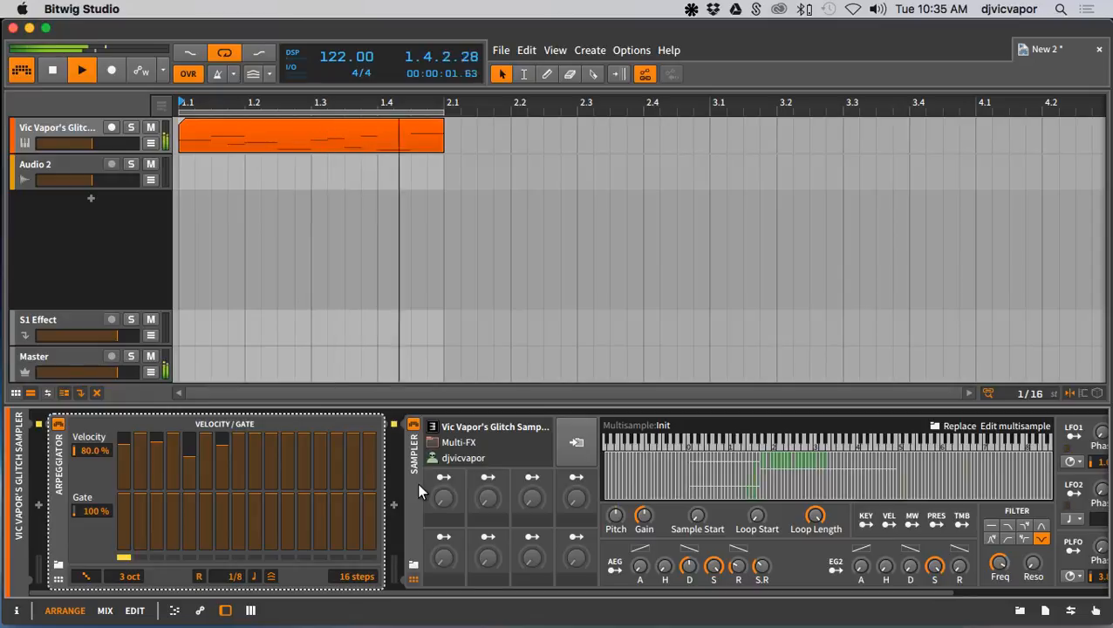
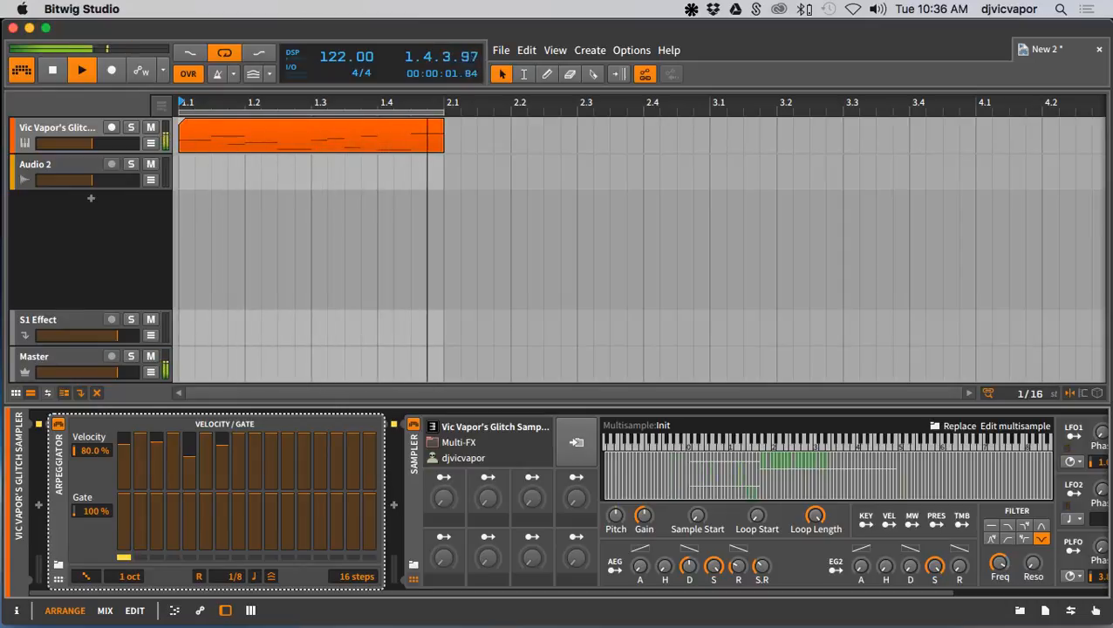
{"action": "double_click", "coordinate": [277, 136]}
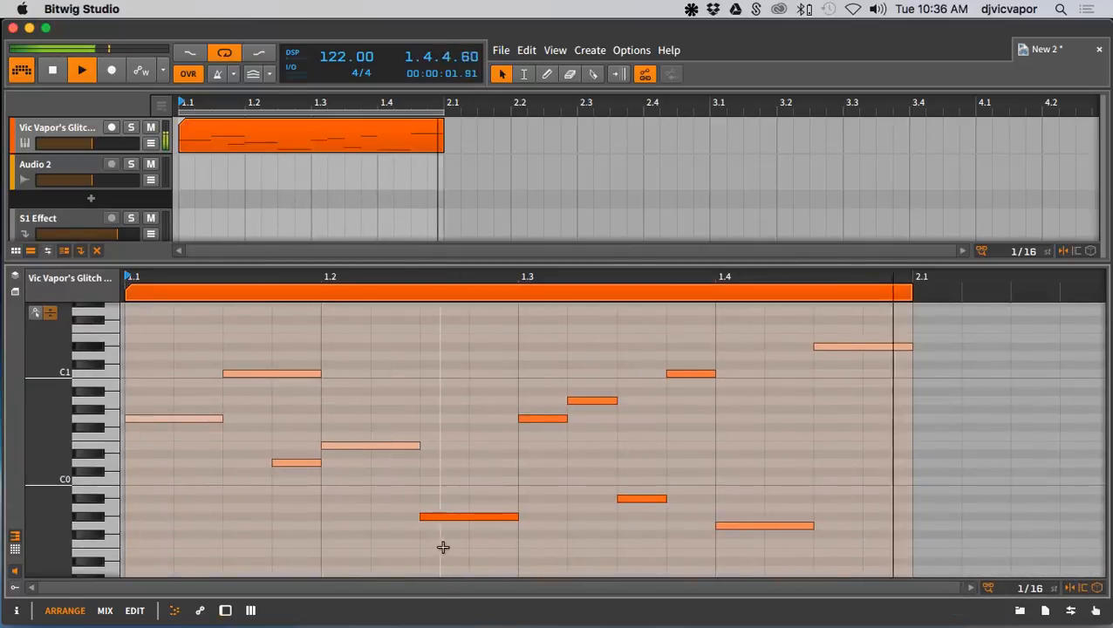
Transpose the three notes between 1.2.3 and 1.3.3 up one octave
{"action": "left_click_drag", "start_coordinate": [443, 547], "coordinate": [578, 390]}
{"action": "key", "text": "space"}
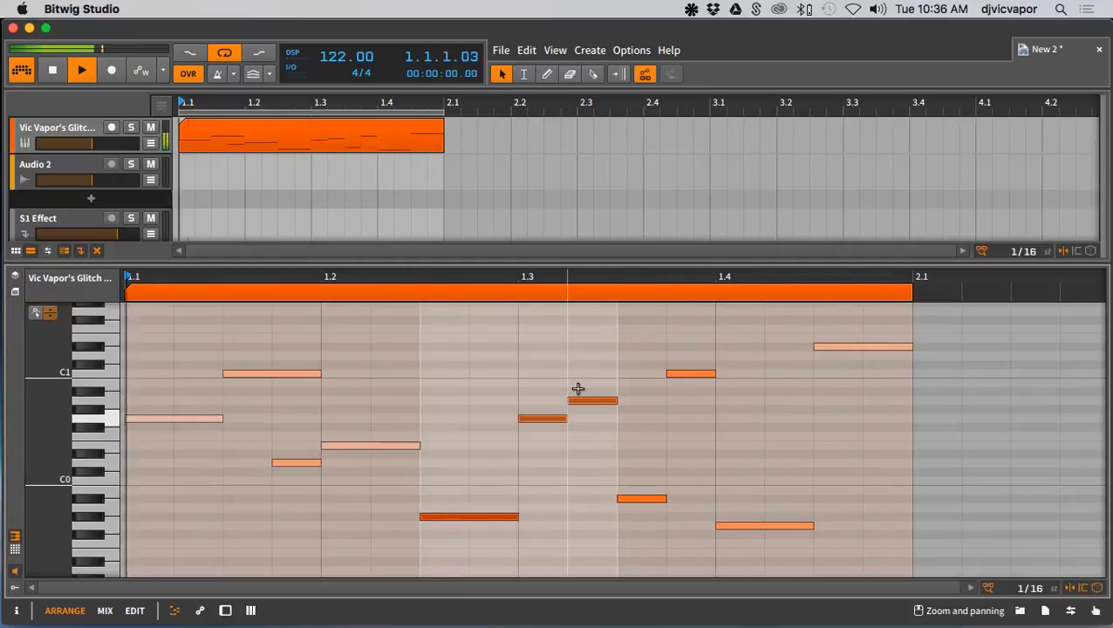
{"action": "key", "text": "space"}
{"action": "key", "text": "shift+Up"}
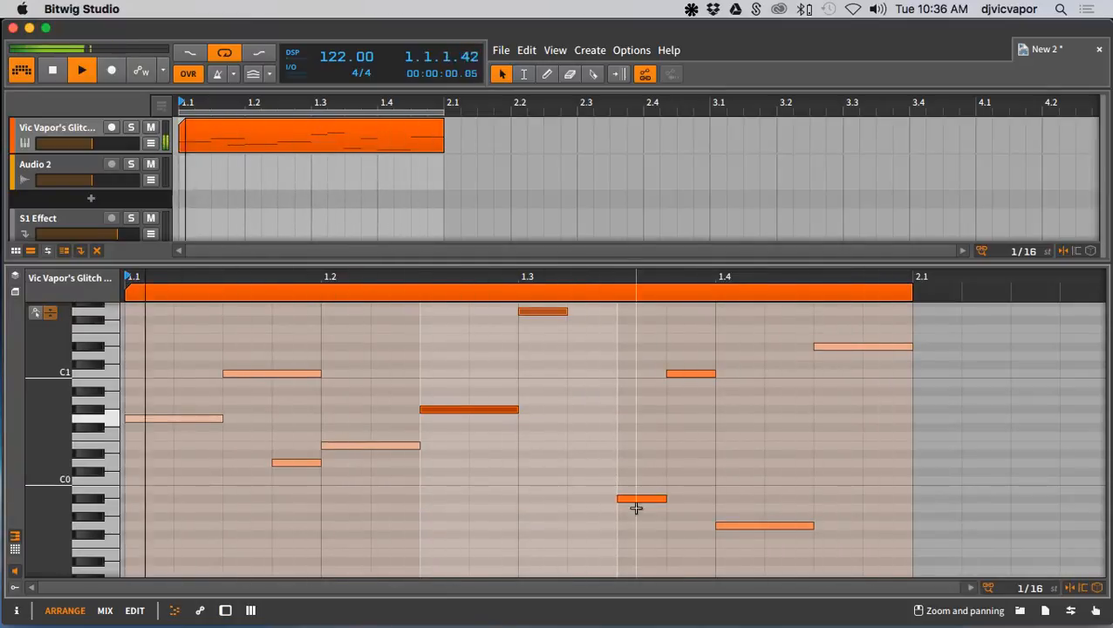
Raise the two sixteenth notes at 1.3.3 and 1.3.4 by seven semitones
{"action": "left_click_drag", "start_coordinate": [639, 525], "coordinate": [691, 373]}
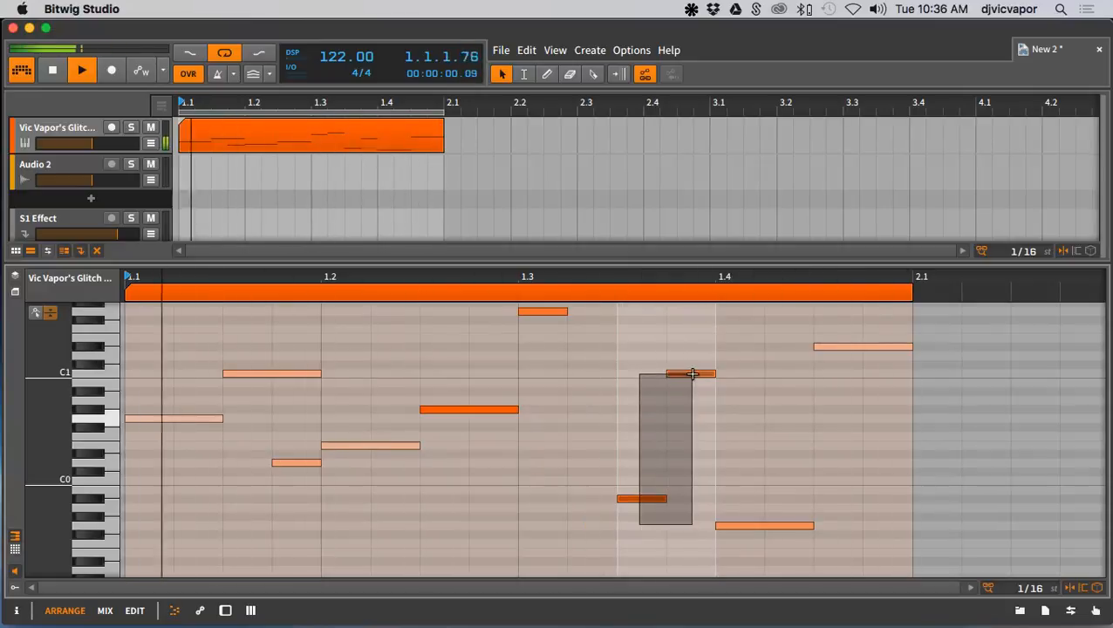
{"action": "key", "text": "Up"}
{"action": "key", "text": "Up"}
{"action": "key", "text": "Up"}
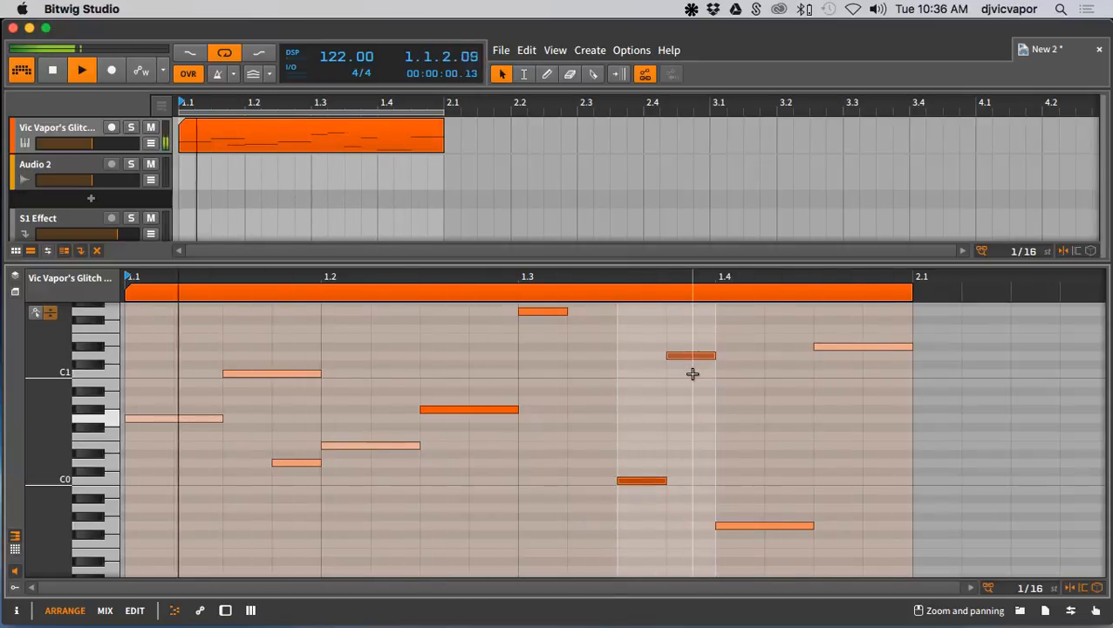
{"action": "key", "text": "Up"}
{"action": "key", "text": "Up"}
{"action": "key", "text": "Up"}
{"action": "key", "text": "Up"}
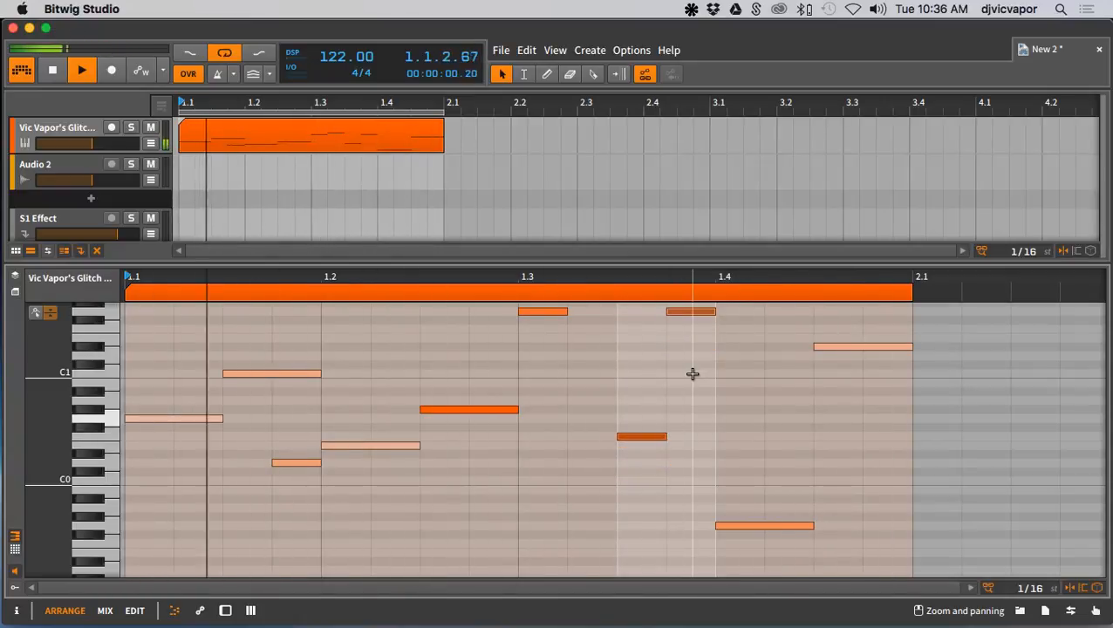
Transpose the note at 1.4 so that it sits one octave above its original pitch
{"action": "left_click_drag", "start_coordinate": [765, 552], "coordinate": [807, 398]}
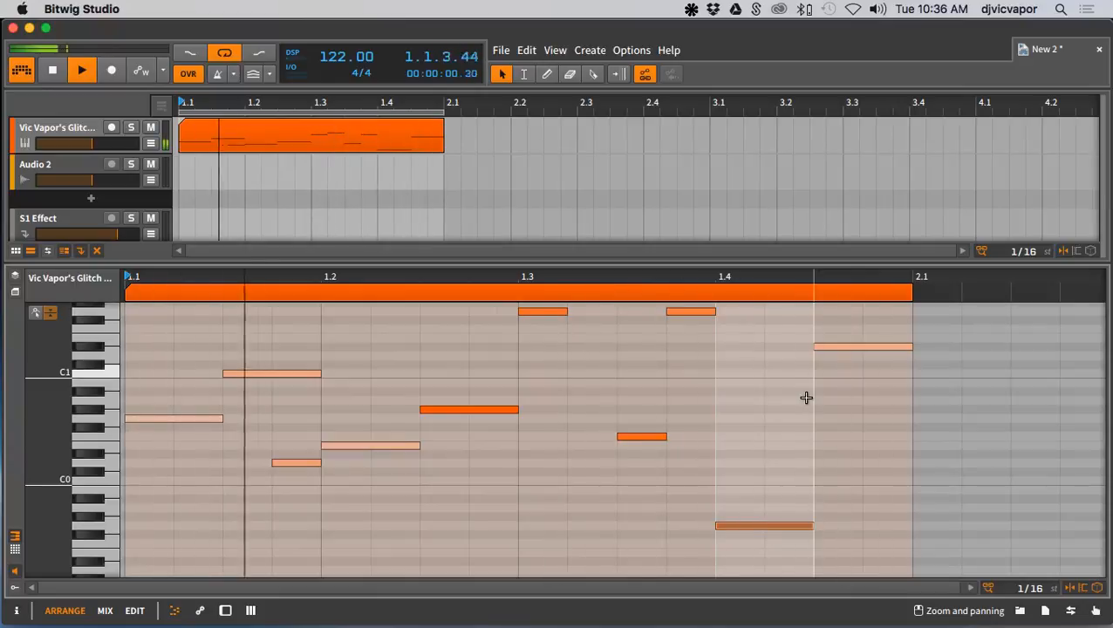
{"action": "key", "text": "BackSpace"}
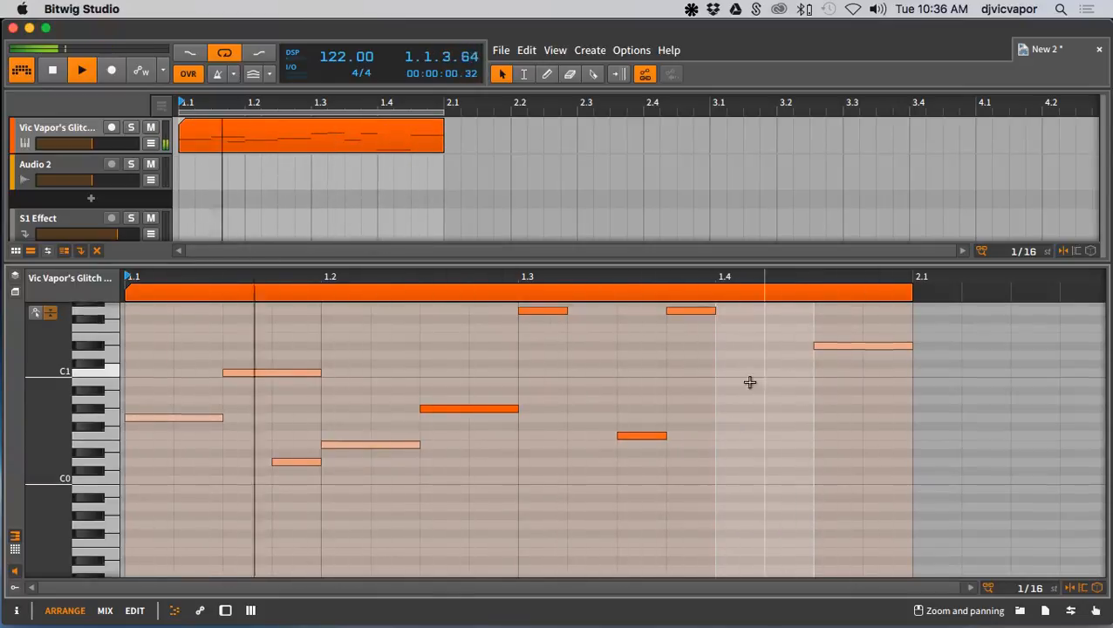
{"action": "scroll", "coordinate": [759, 391], "scroll_direction": "down", "scroll_amount": 3}
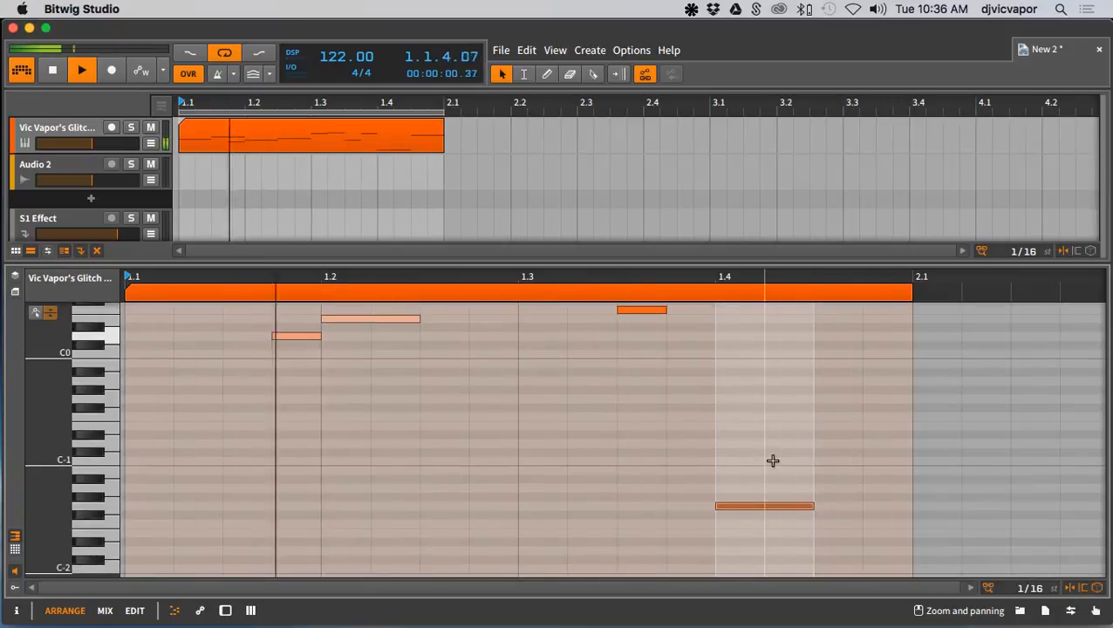
{"action": "key", "text": "shift+Up"}
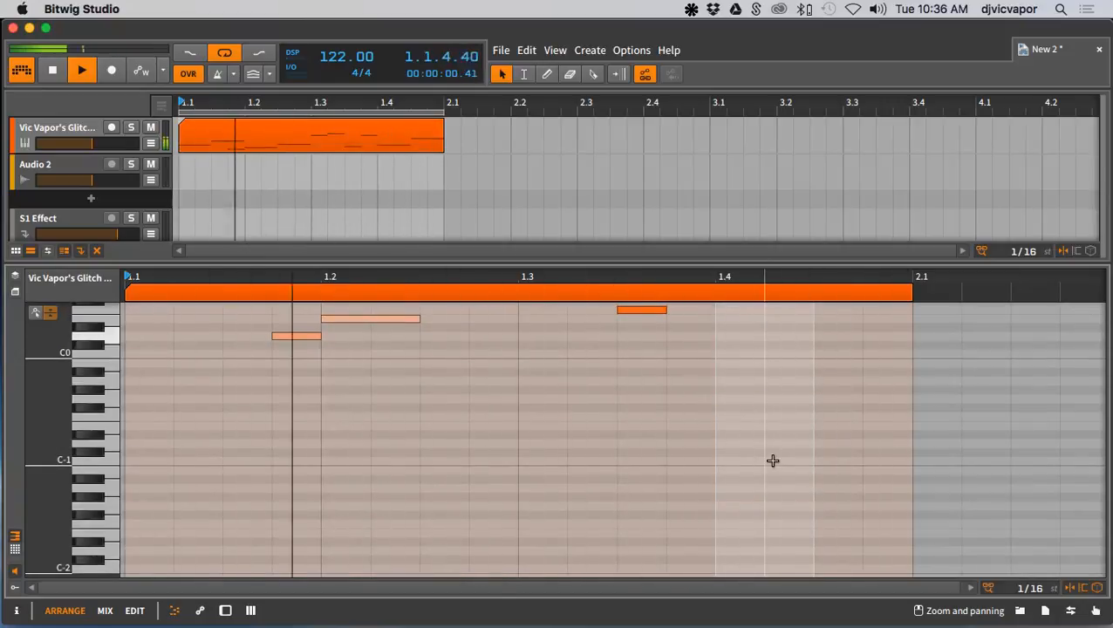
{"action": "scroll", "coordinate": [775, 458], "scroll_direction": "up", "scroll_amount": 5}
{"action": "scroll", "coordinate": [778, 454], "scroll_direction": "down", "scroll_amount": 4}
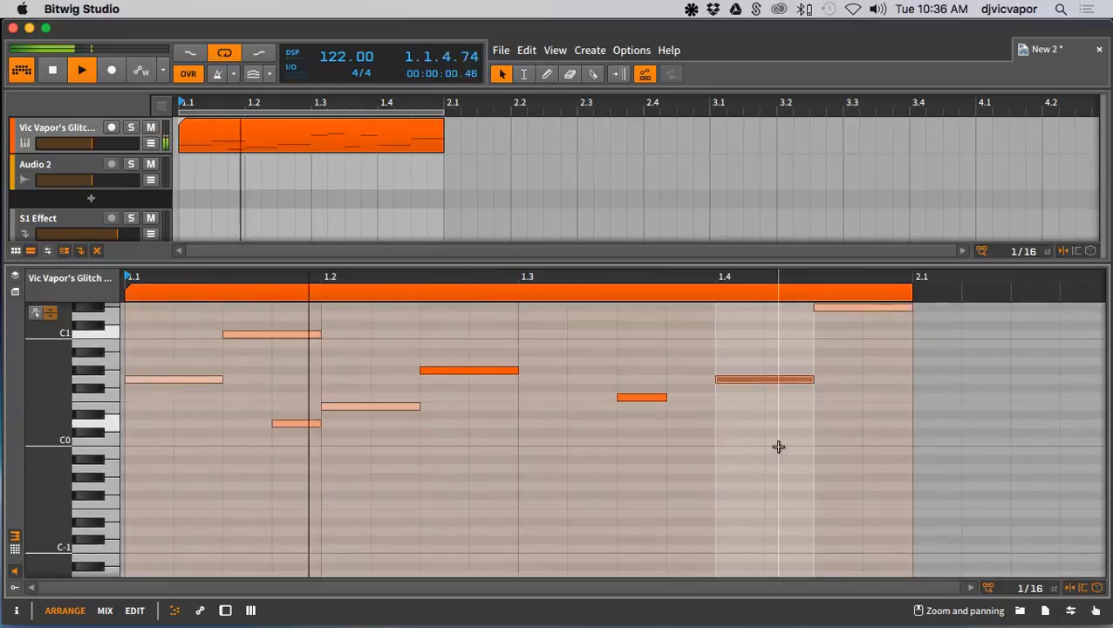
{"action": "scroll", "coordinate": [777, 447], "scroll_direction": "up", "scroll_amount": 1}
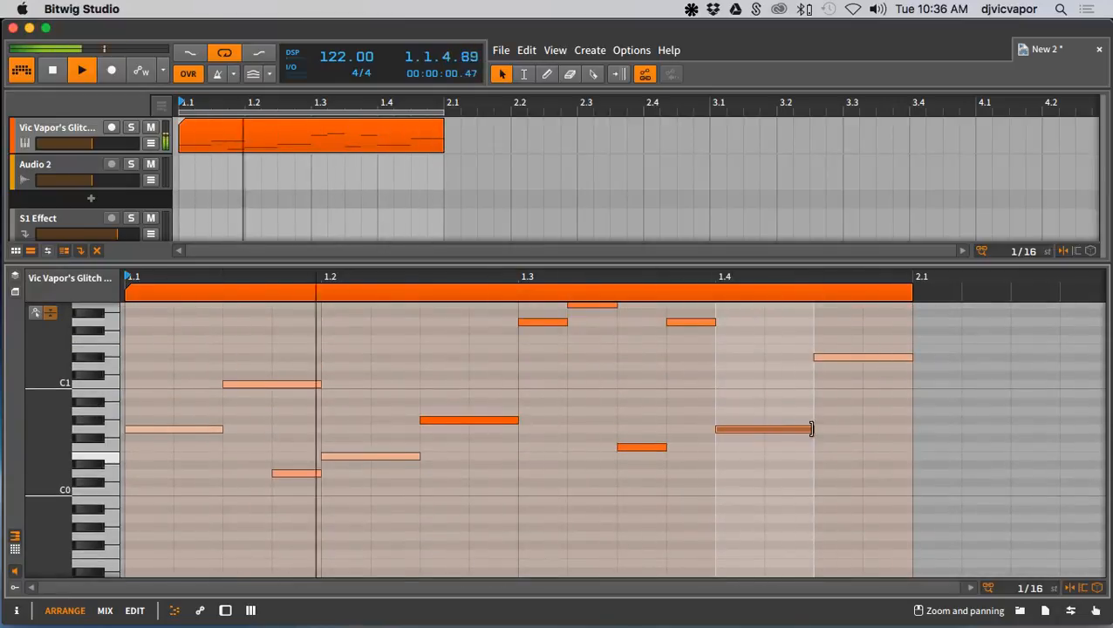
Shorten the last two notes to sixteenths and fill the gaps at 1.4.2 and 1.4.3 with sixteenth notes two semitones above their neighbours
{"action": "left_click_drag", "start_coordinate": [815, 429], "coordinate": [759, 429]}
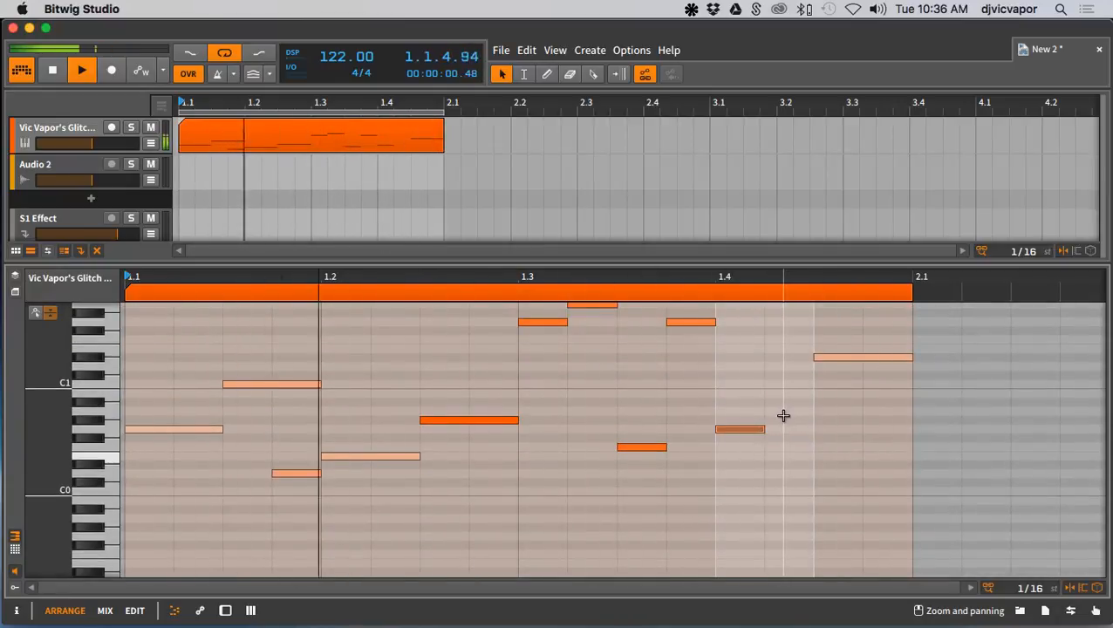
{"action": "double_click", "coordinate": [788, 411]}
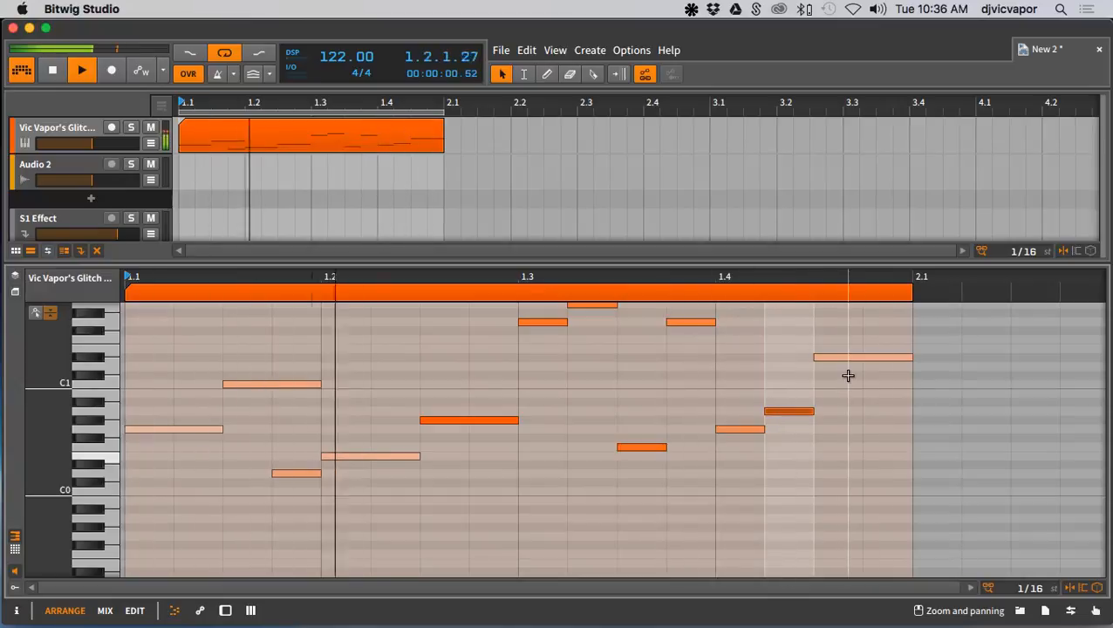
{"action": "left_click_drag", "start_coordinate": [817, 357], "coordinate": [863, 357]}
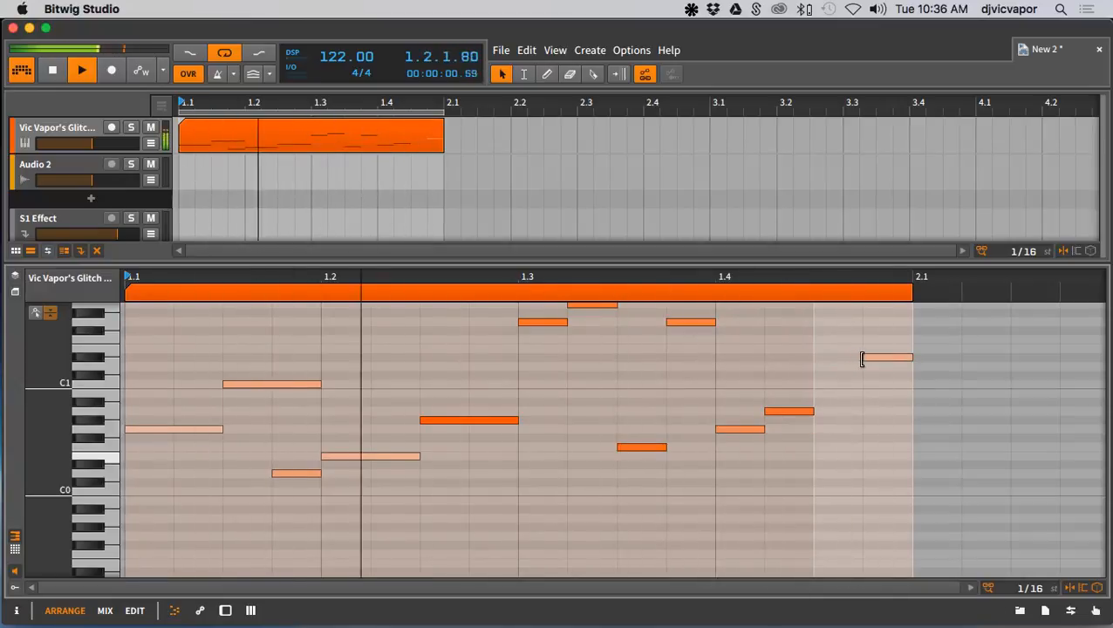
{"action": "double_click", "coordinate": [830, 340]}
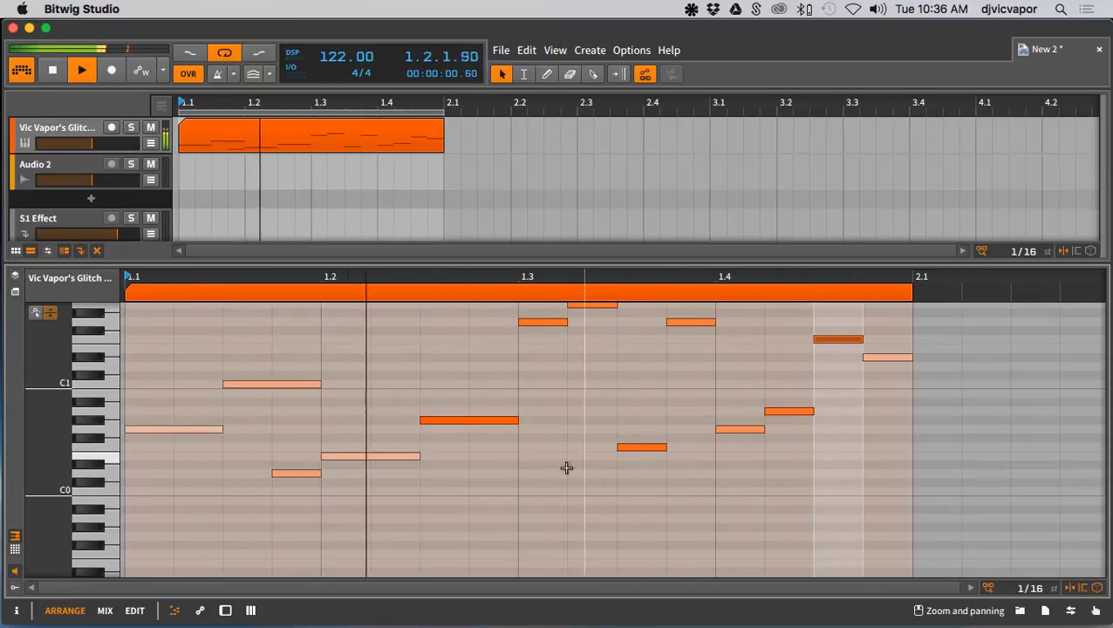
Close the note editor and show the glitch sampler track's device chain
{"action": "left_click_drag", "start_coordinate": [464, 265], "coordinate": [464, 531]}
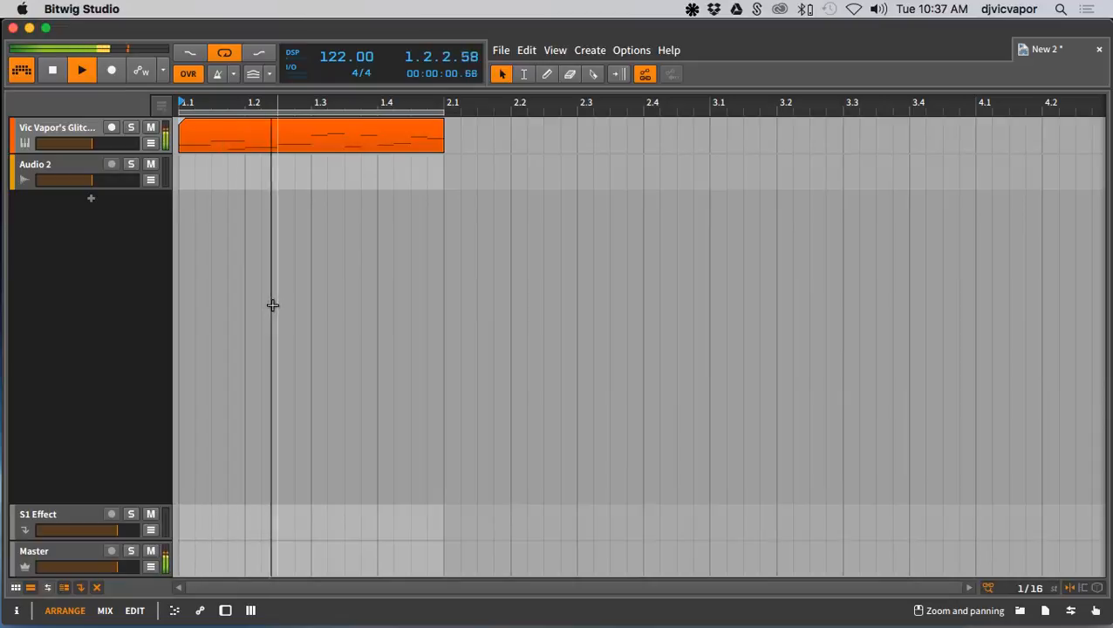
{"action": "double_click", "coordinate": [76, 128]}
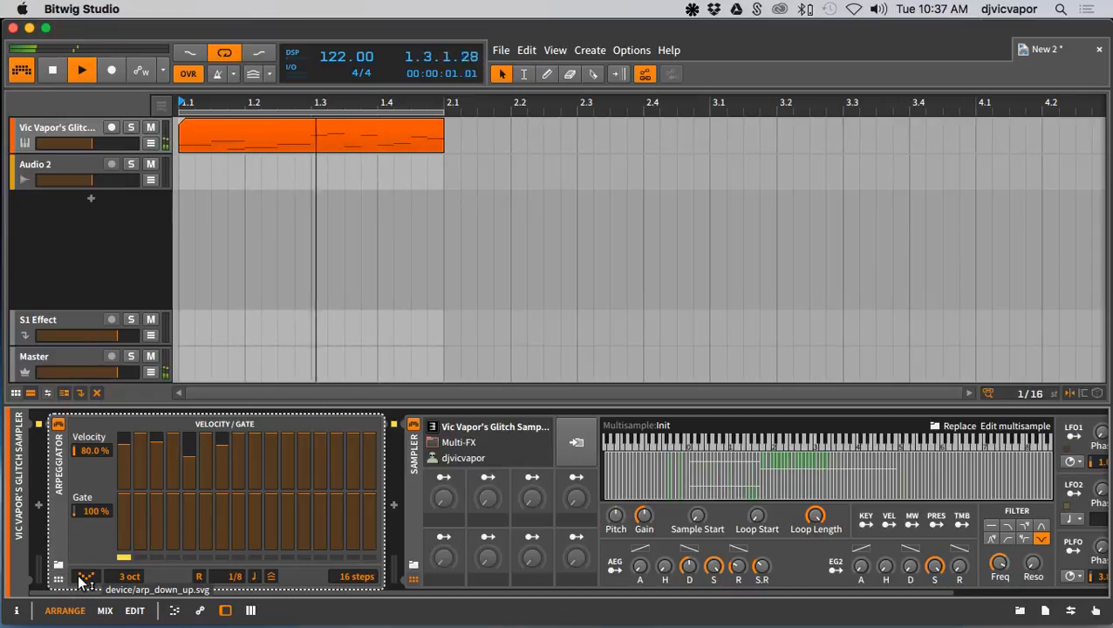
Set the arpeggiator to a random pattern over 2 octaves at a 1/2 rate
{"action": "left_click_drag", "start_coordinate": [457, 599], "coordinate": [589, 593]}
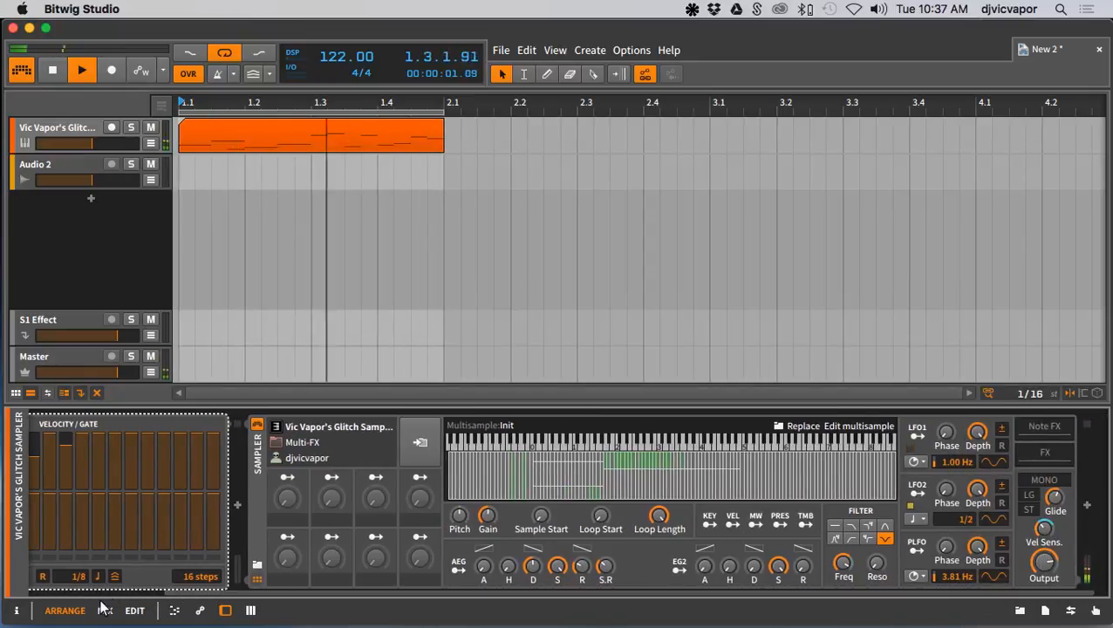
{"action": "left_click_drag", "start_coordinate": [185, 596], "coordinate": [65, 606]}
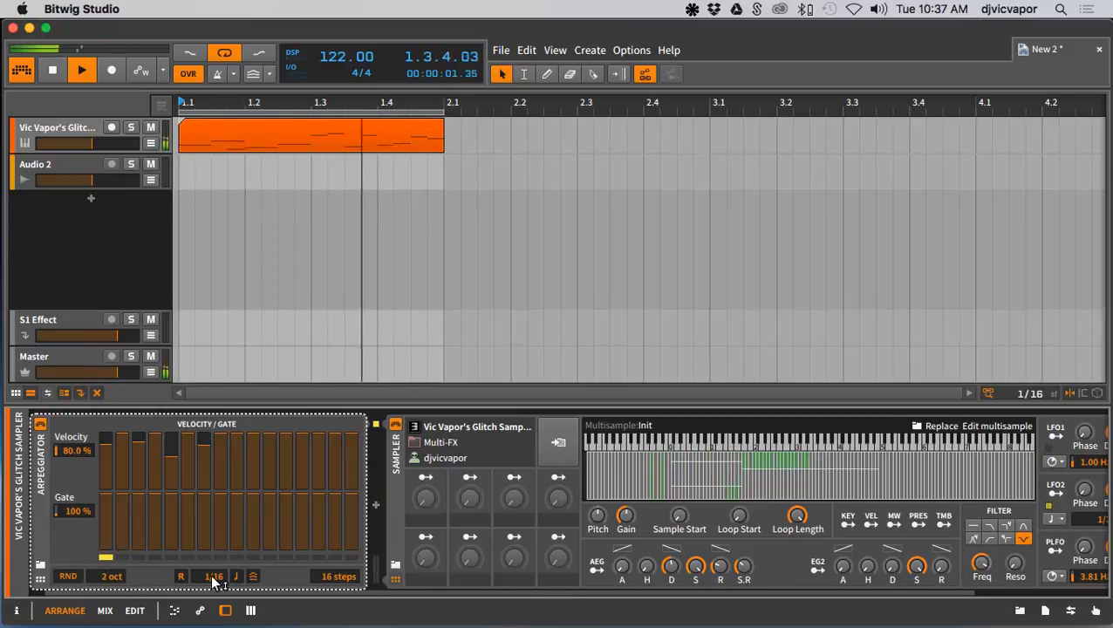
{"action": "left_click_drag", "start_coordinate": [213, 580], "coordinate": [214, 564]}
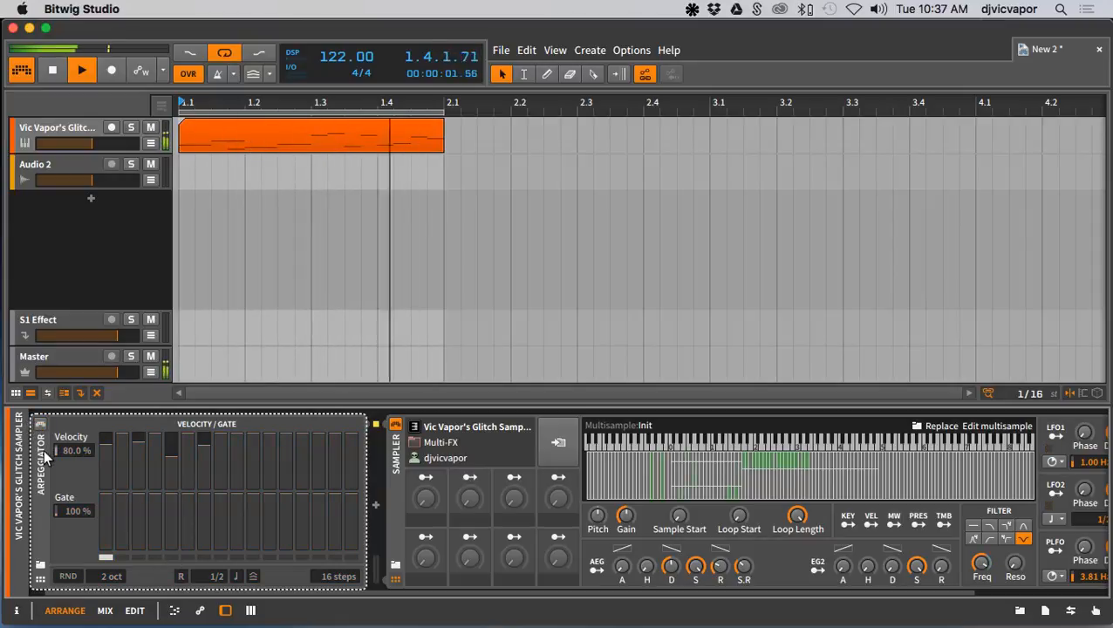
Delete the arpeggiator and insert a Diatonic Transposer in front of the sampler
{"action": "key", "text": "Delete"}
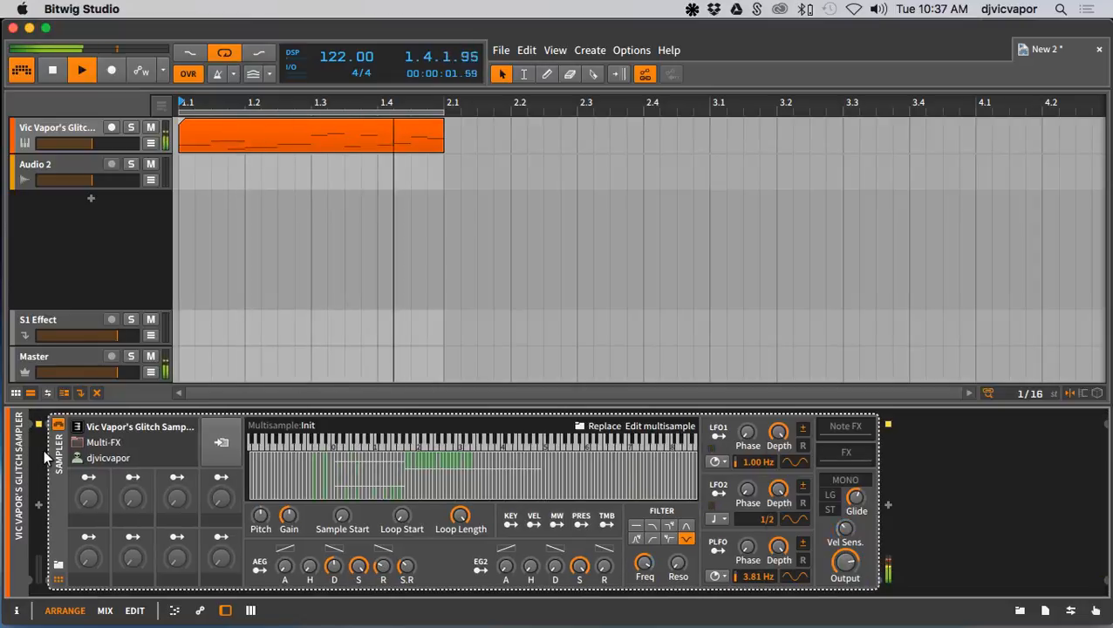
{"action": "left_click", "coordinate": [39, 506]}
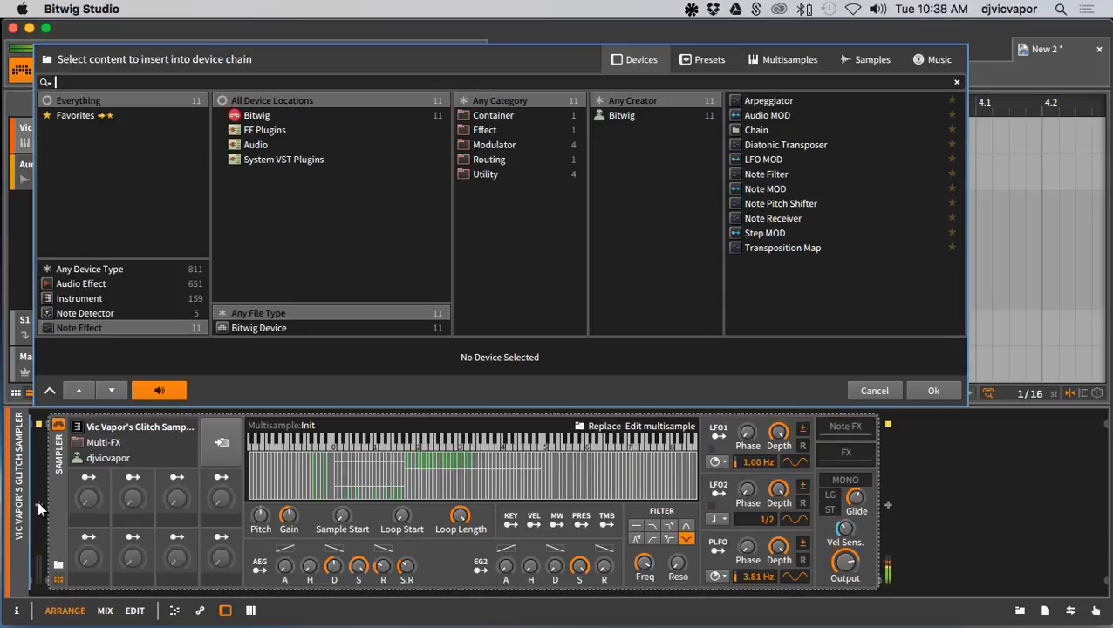
{"action": "left_click", "coordinate": [764, 147]}
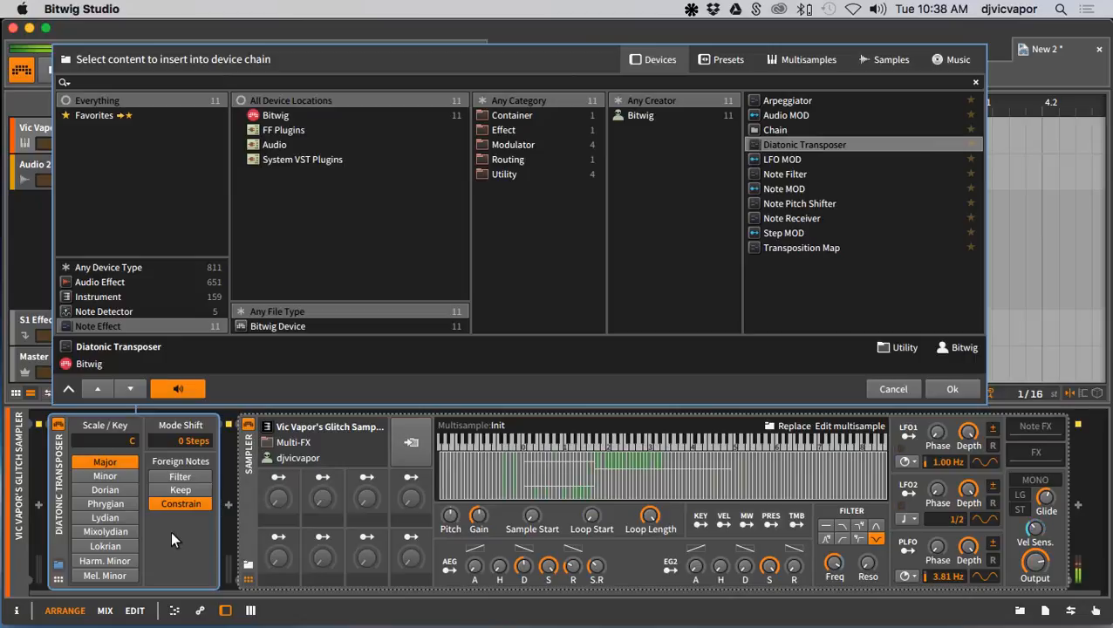
{"action": "left_click", "coordinate": [945, 386]}
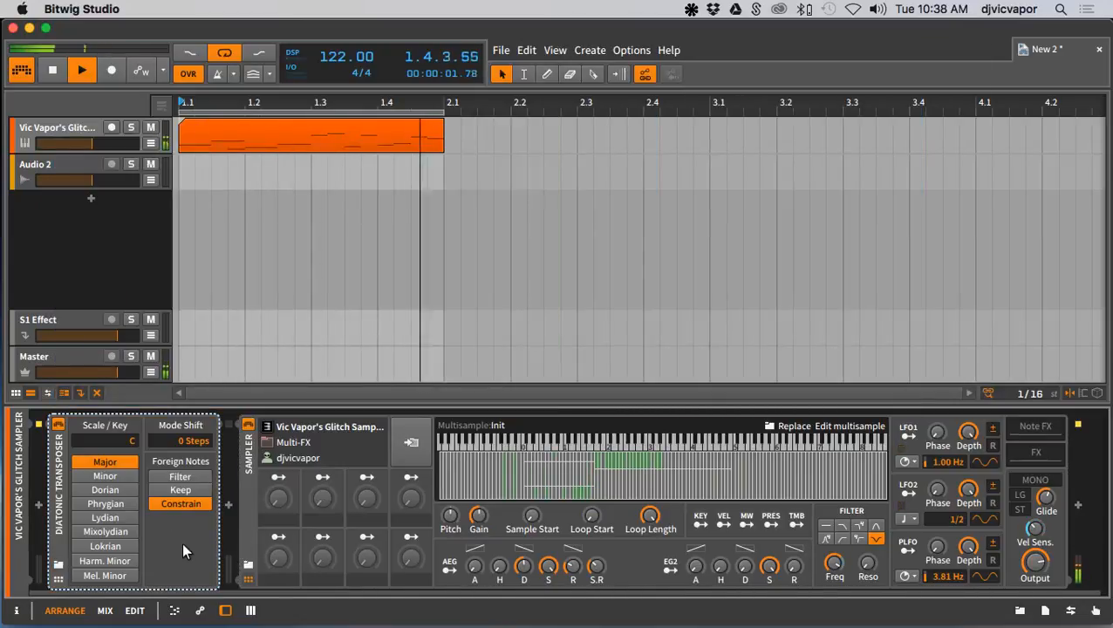
Try filtering foreign notes and the Mixolydian and Harm. Minor scales in the Diatonic Transposer, returning to Constrain and Major
{"action": "left_click", "coordinate": [180, 478]}
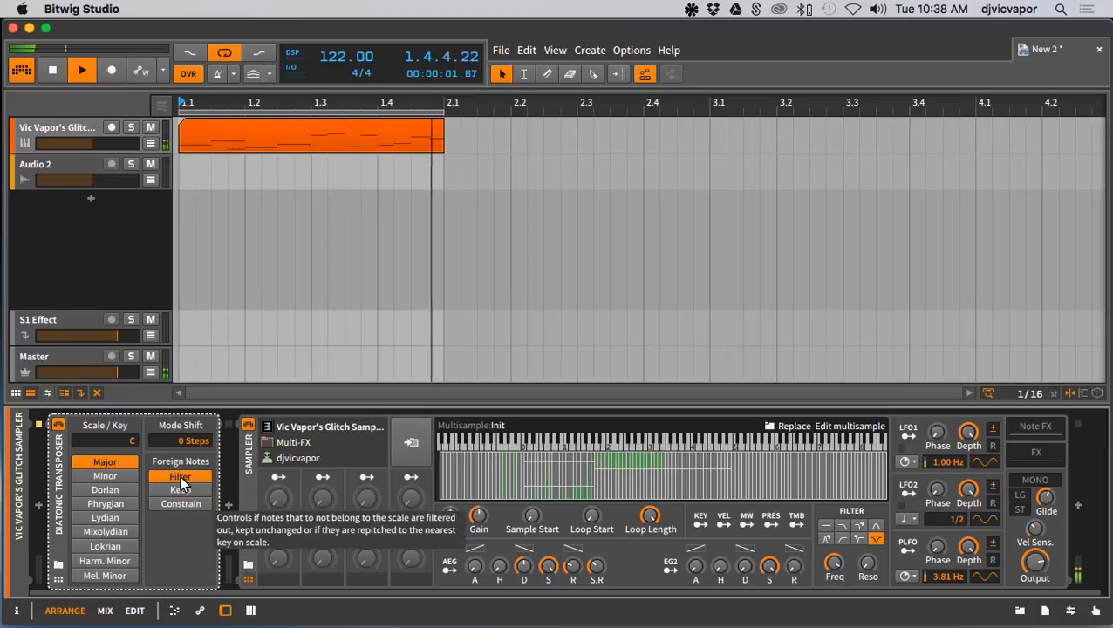
{"action": "left_click", "coordinate": [113, 533]}
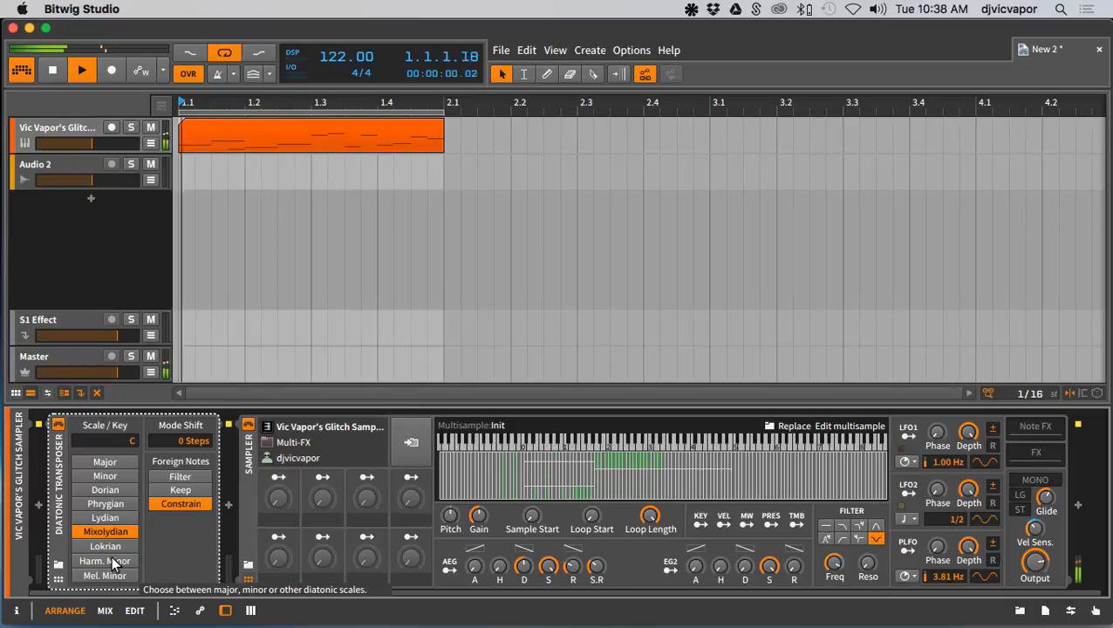
{"action": "left_click", "coordinate": [113, 562]}
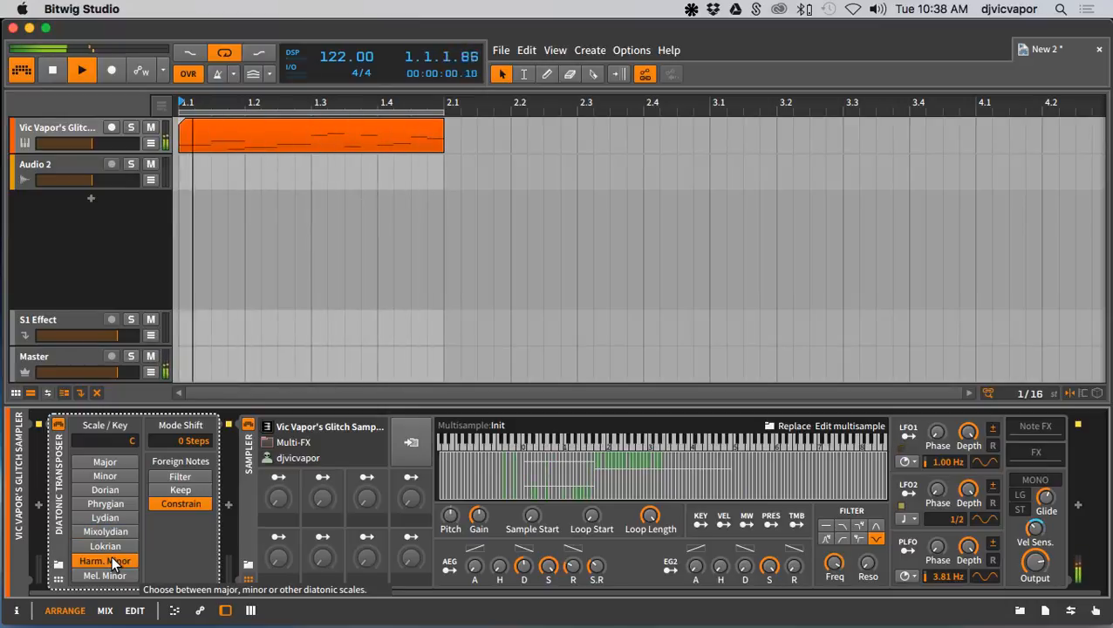
{"action": "left_click", "coordinate": [104, 463]}
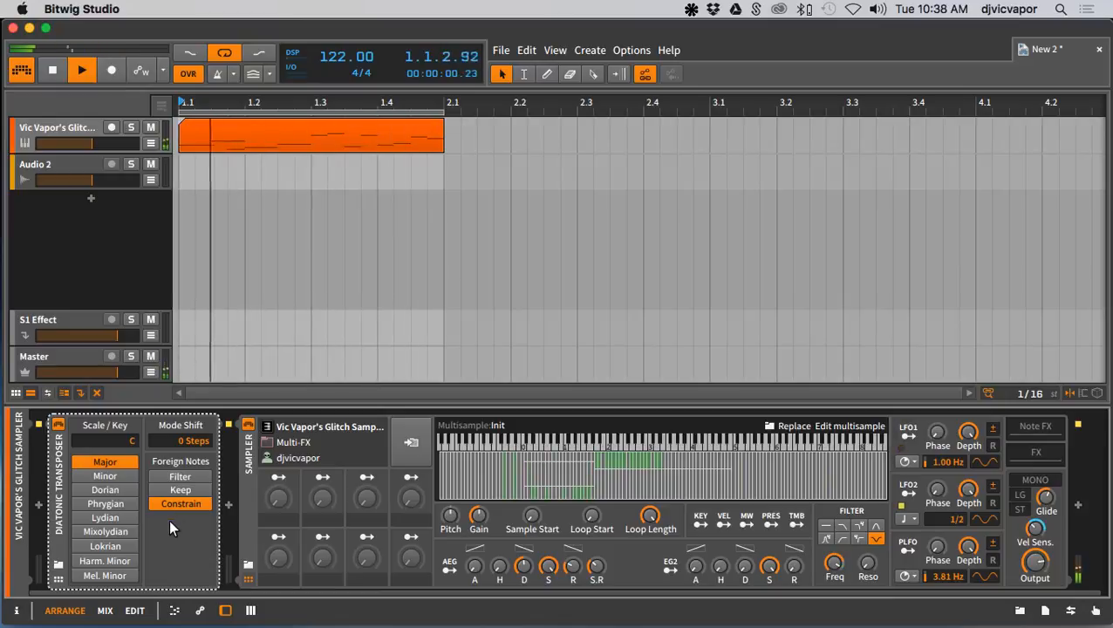
Hide the sampler's devices and open the device chain of the Audio 2 track
{"action": "left_click_drag", "start_coordinate": [251, 406], "coordinate": [231, 552]}
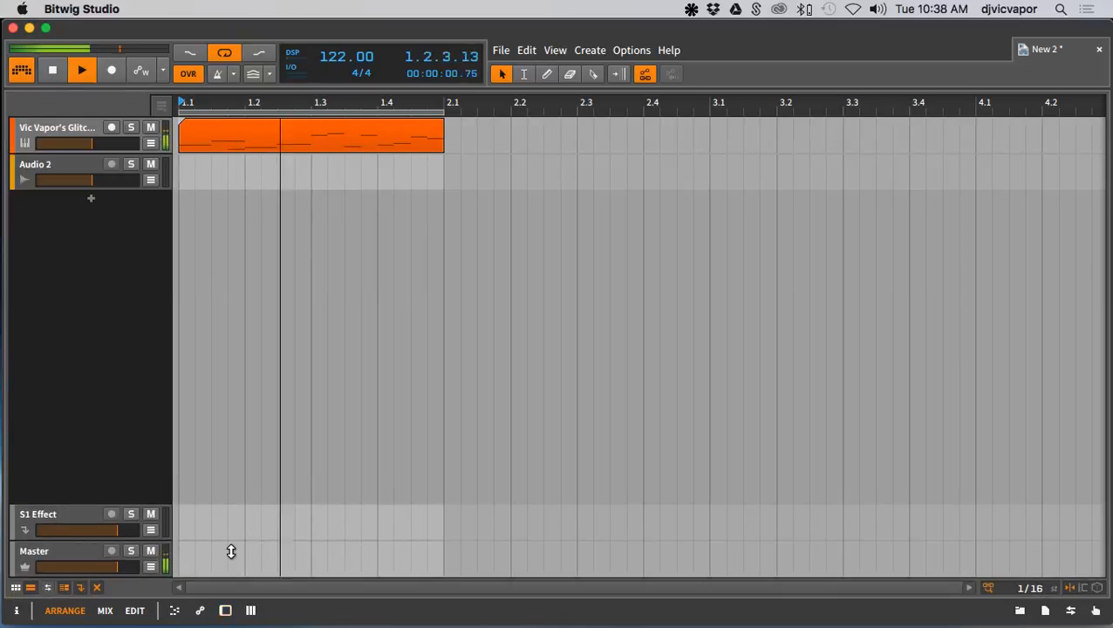
{"action": "left_click", "coordinate": [51, 168]}
{"action": "double_click", "coordinate": [51, 167]}
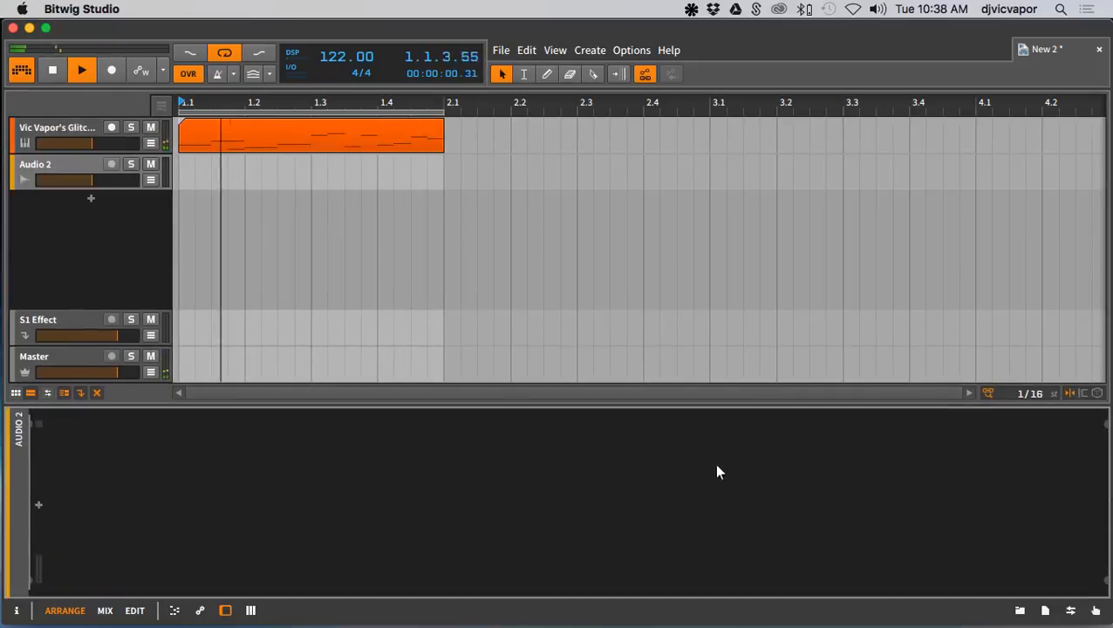
Show the file browser and expand the Strictly Deep - Zenhiser folder in the bookmarks
{"action": "left_click", "coordinate": [1017, 612]}
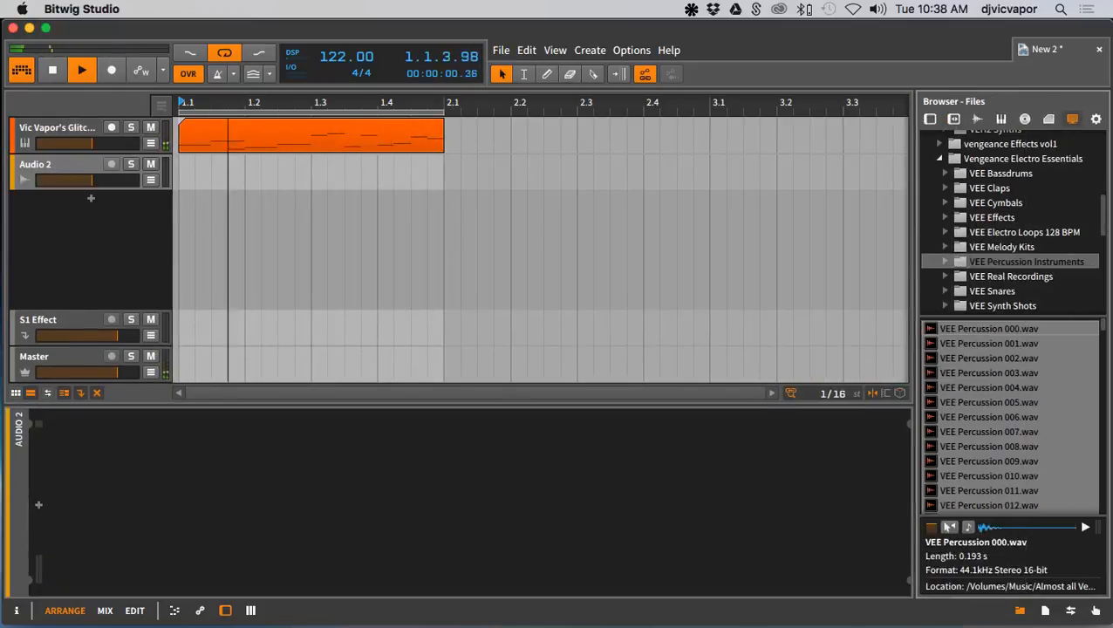
{"action": "scroll", "coordinate": [959, 214], "scroll_direction": "up", "scroll_amount": 5}
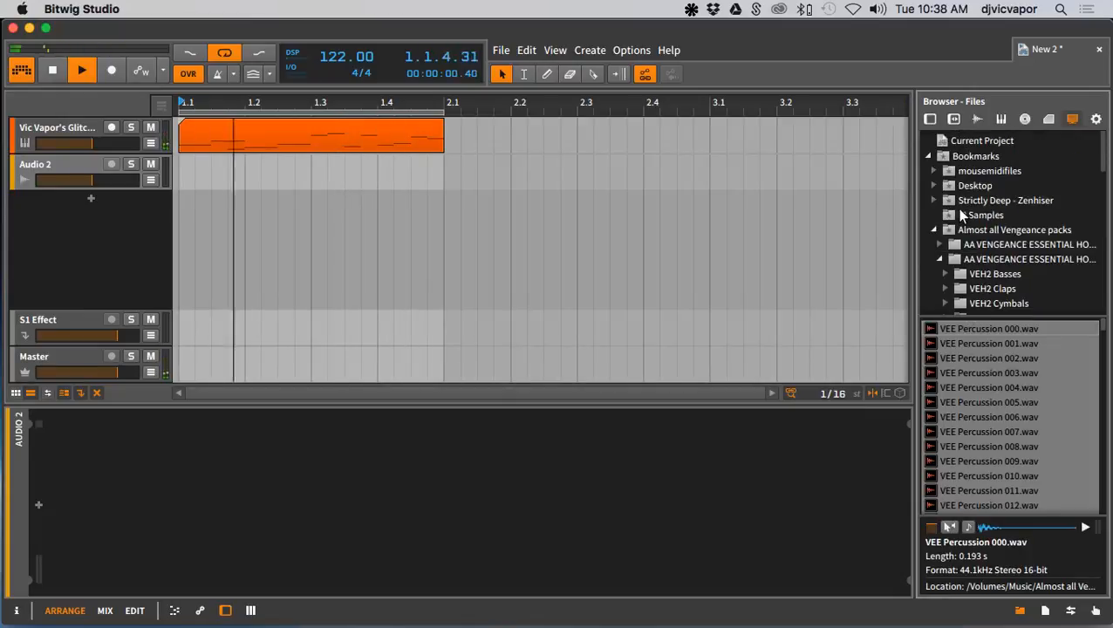
{"action": "scroll", "coordinate": [962, 215], "scroll_direction": "down", "scroll_amount": 3}
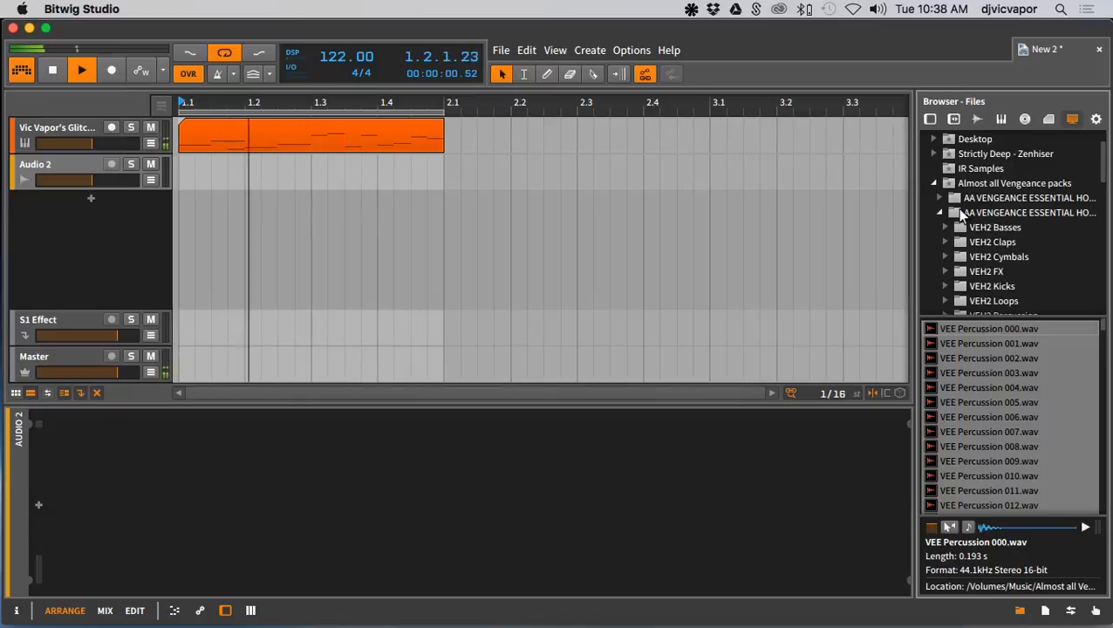
{"action": "scroll", "coordinate": [961, 216], "scroll_direction": "up", "scroll_amount": 3}
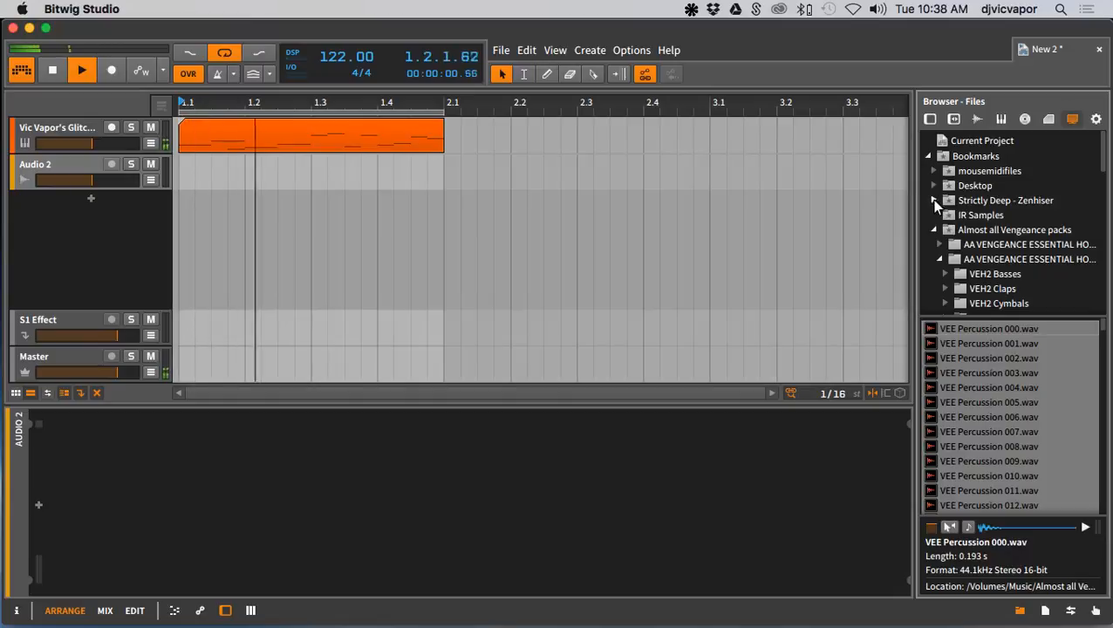
{"action": "left_click", "coordinate": [934, 201]}
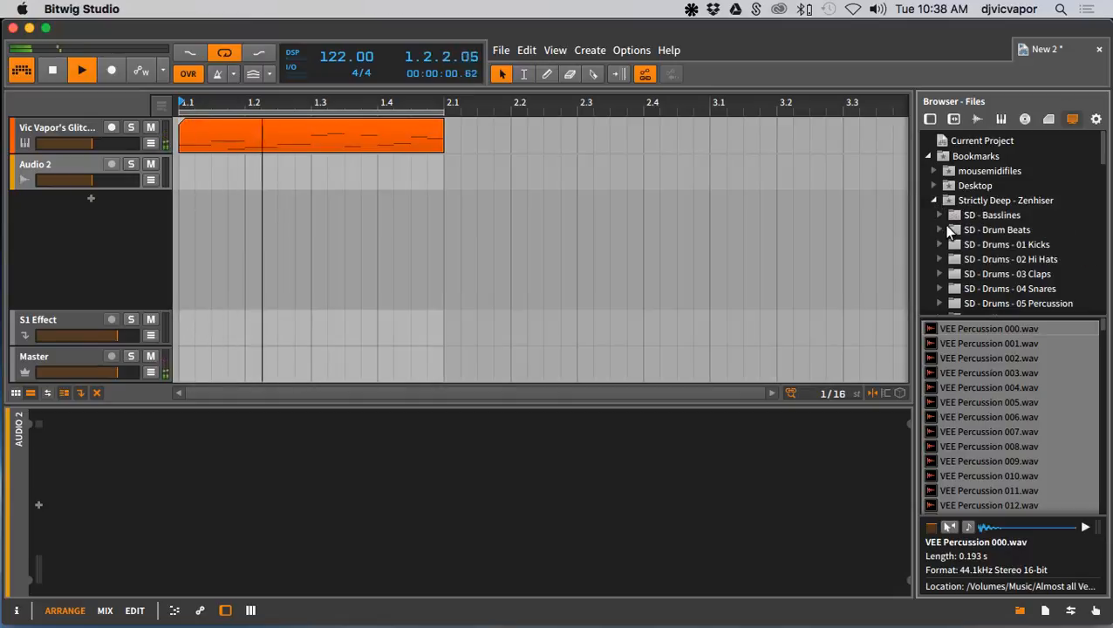
Open the SD - Top Loops folder in the Strictly Deep - Zenhiser bookmark and select 015 Top Loop 122bpm
{"action": "scroll", "coordinate": [947, 225], "scroll_direction": "down", "scroll_amount": 3}
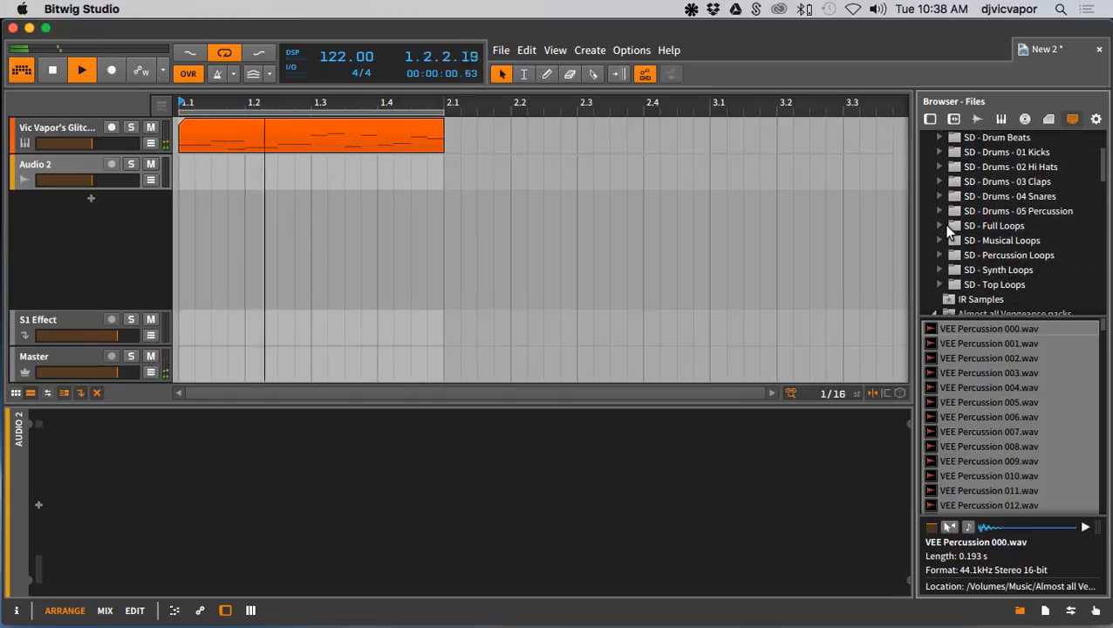
{"action": "left_click", "coordinate": [954, 286]}
{"action": "scroll", "coordinate": [969, 414], "scroll_direction": "down", "scroll_amount": 3}
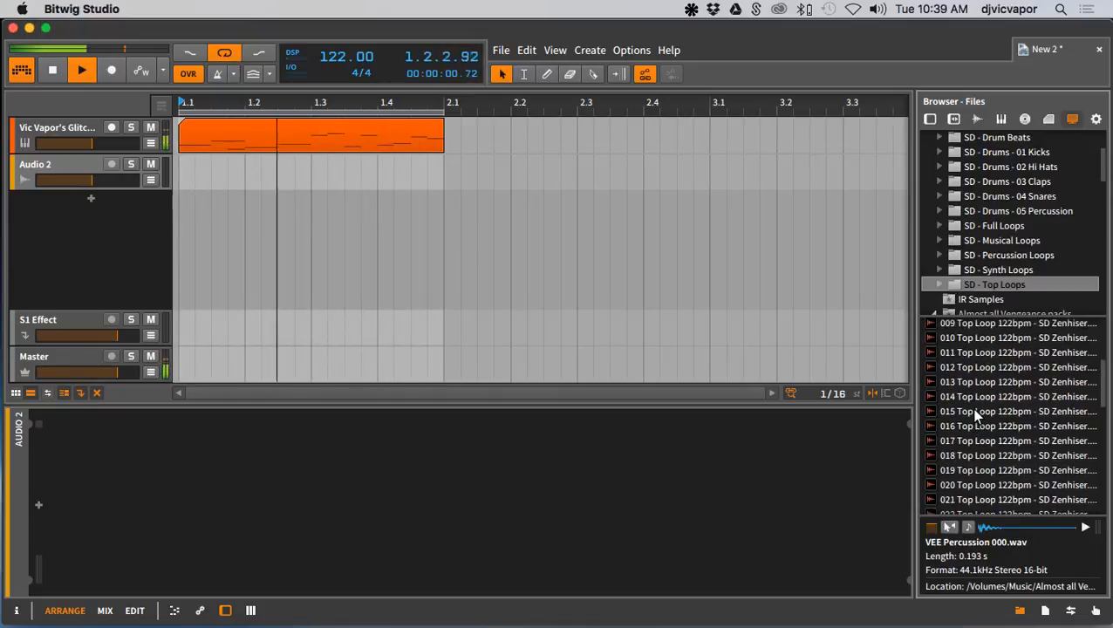
{"action": "left_click", "coordinate": [976, 412]}
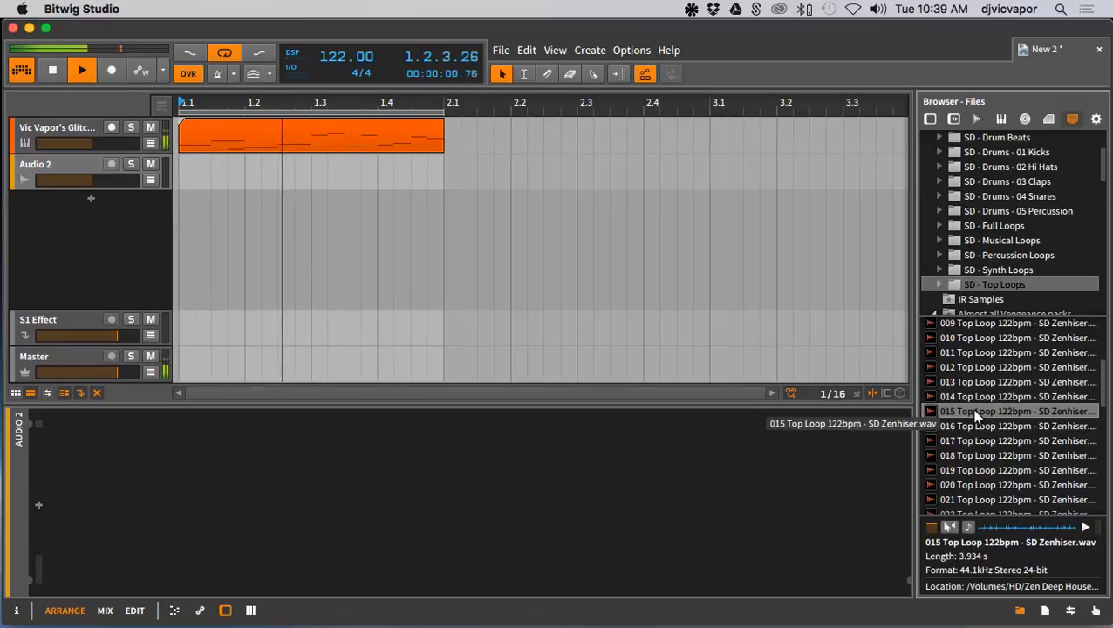
Turn on both browser preview options, including automatic preview of selected items, and audition 017 Top Loop 122bpm
{"action": "left_click", "coordinate": [969, 528]}
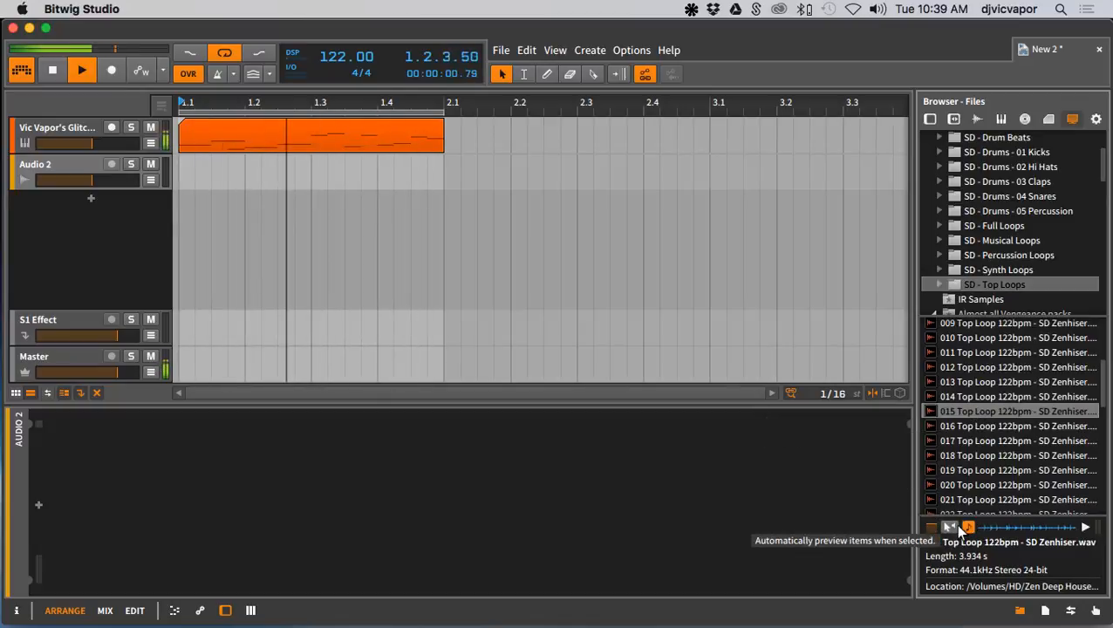
{"action": "left_click", "coordinate": [954, 528]}
{"action": "left_click", "coordinate": [983, 441]}
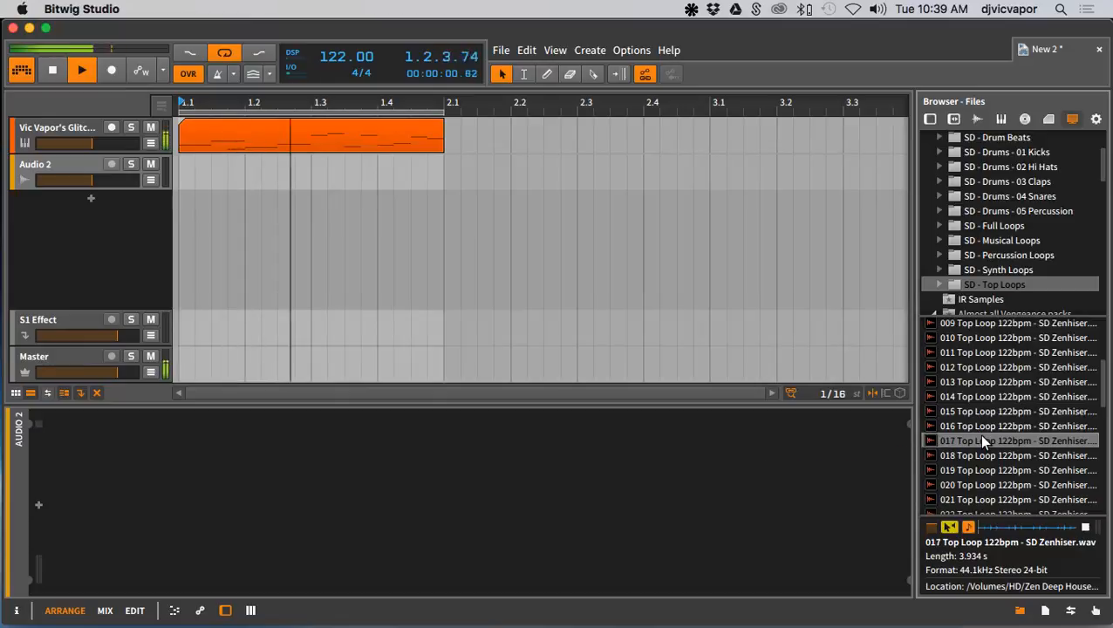
Place 017 Top Loop 122bpm on the Audio 2 track at bar 1 and shorten the clip to one bar
{"action": "scroll", "coordinate": [983, 408], "scroll_direction": "down", "scroll_amount": 3}
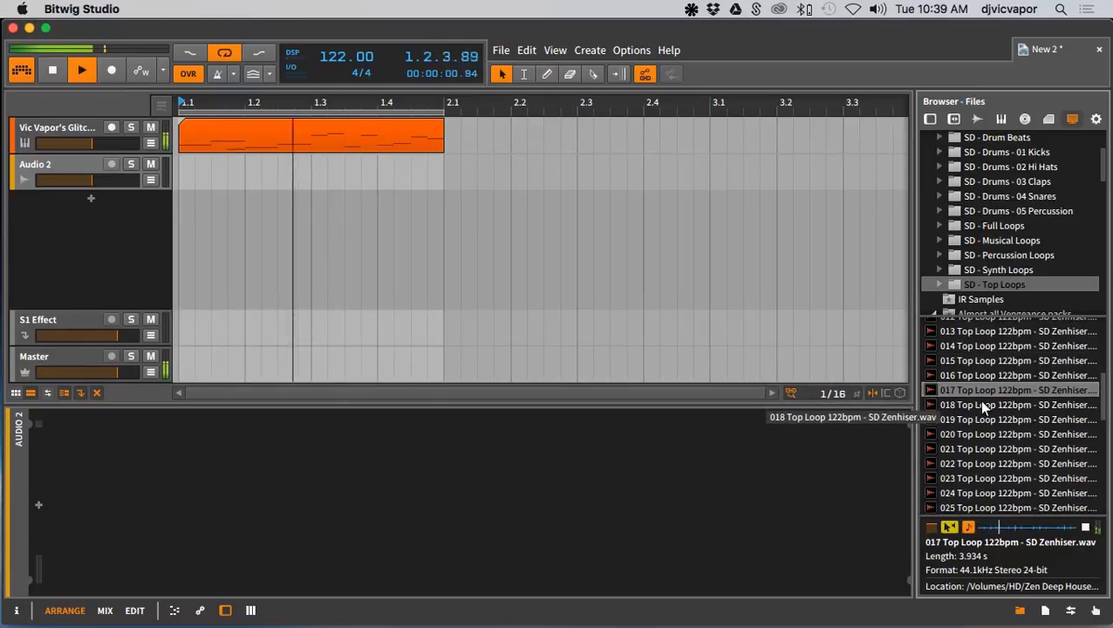
{"action": "left_click_drag", "start_coordinate": [975, 389], "coordinate": [178, 177]}
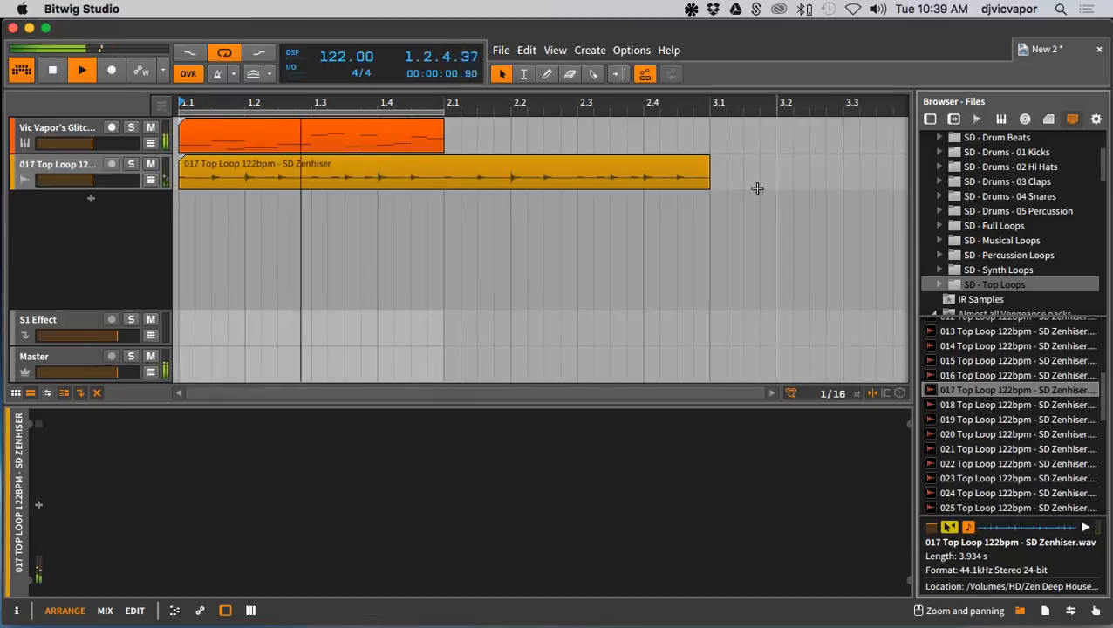
{"action": "left_click_drag", "start_coordinate": [710, 178], "coordinate": [444, 178]}
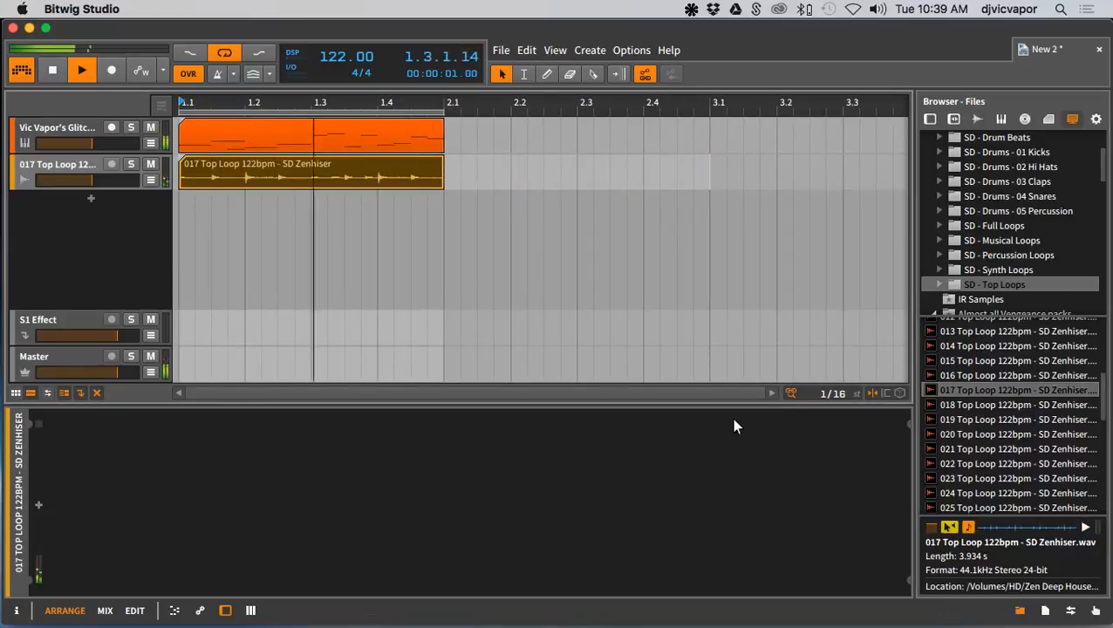
Bring the glitch sampler track's device chain back into view, keeping the file browser open
{"action": "left_click_drag", "start_coordinate": [728, 405], "coordinate": [736, 578]}
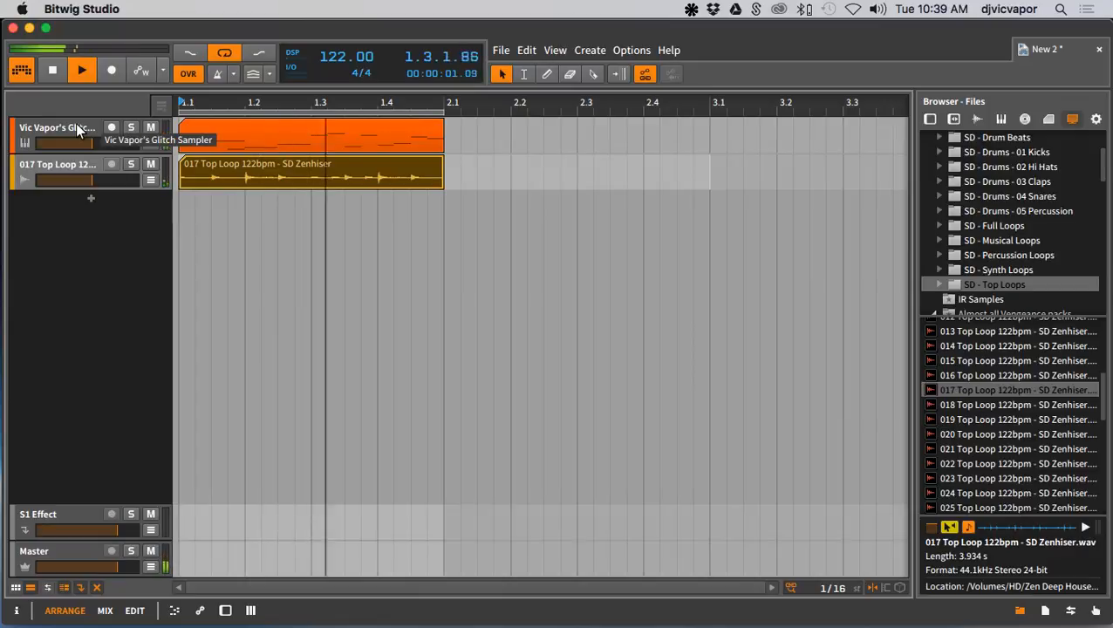
{"action": "key", "text": "d"}
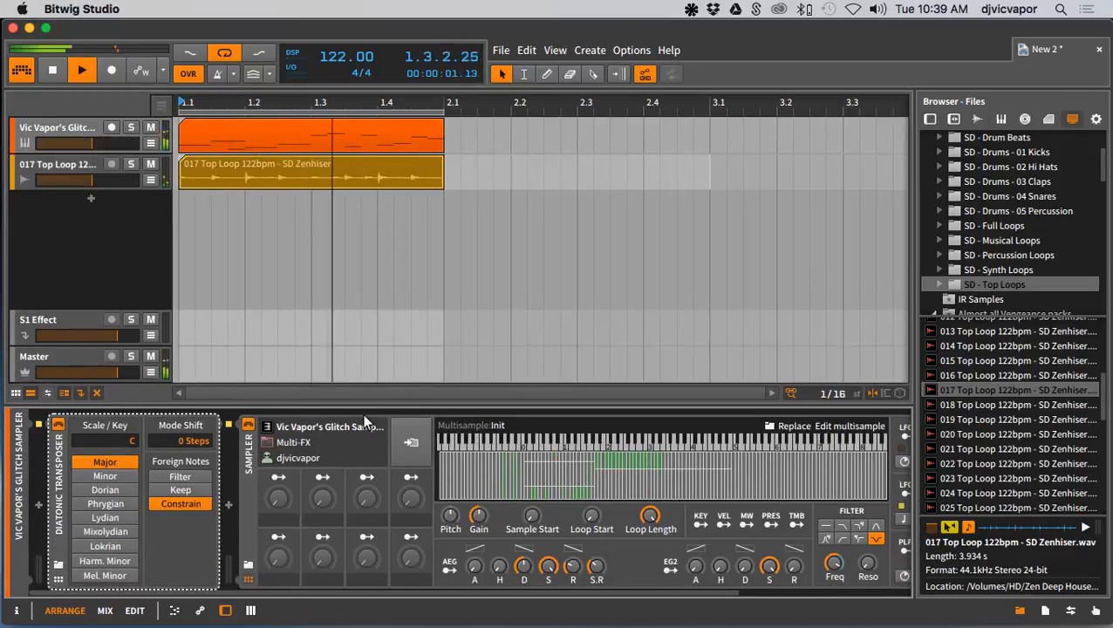
{"action": "left_click", "coordinate": [1019, 610]}
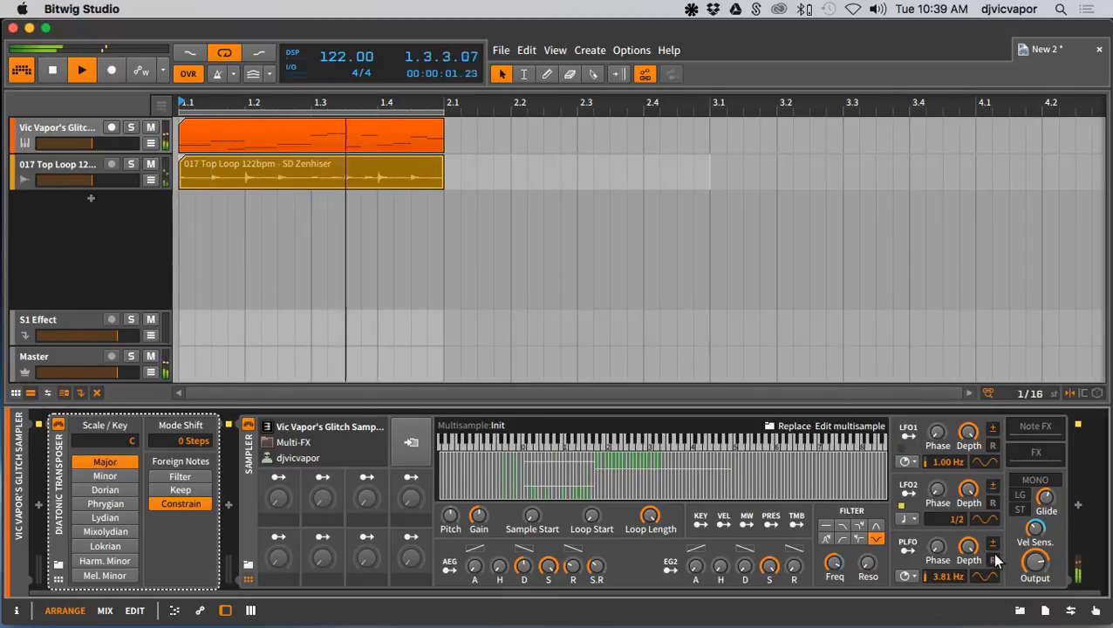
{"action": "left_click", "coordinate": [1019, 609]}
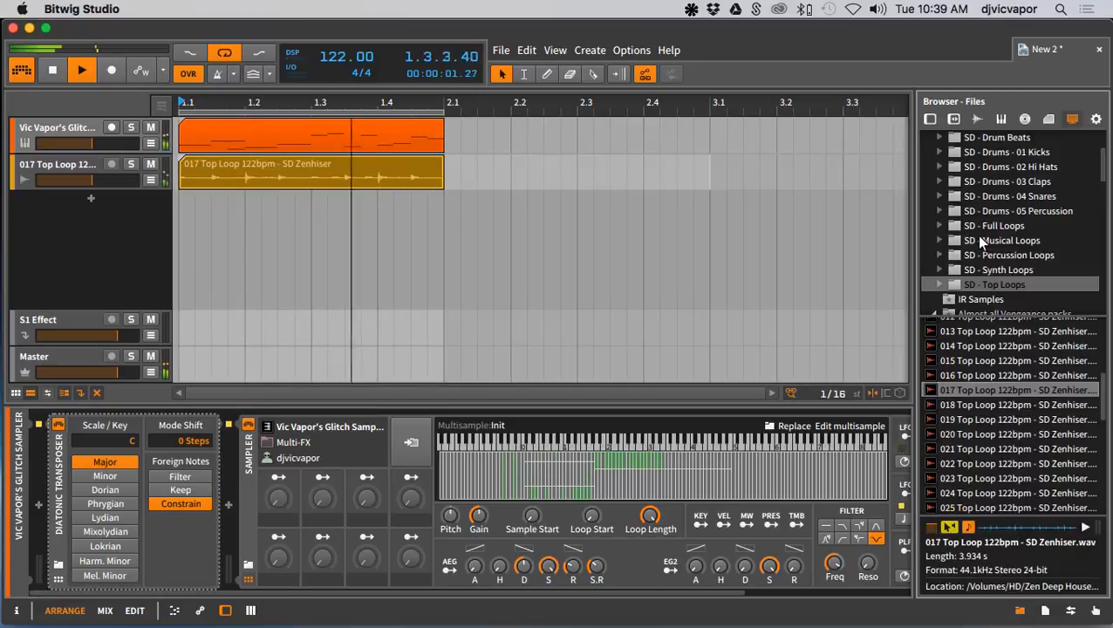
Add Cretan - ARP.mid from the mousemidifiles folder at bar 1 on a new track below the top loop
{"action": "scroll", "coordinate": [975, 234], "scroll_direction": "up", "scroll_amount": 3}
{"action": "left_click", "coordinate": [948, 170]}
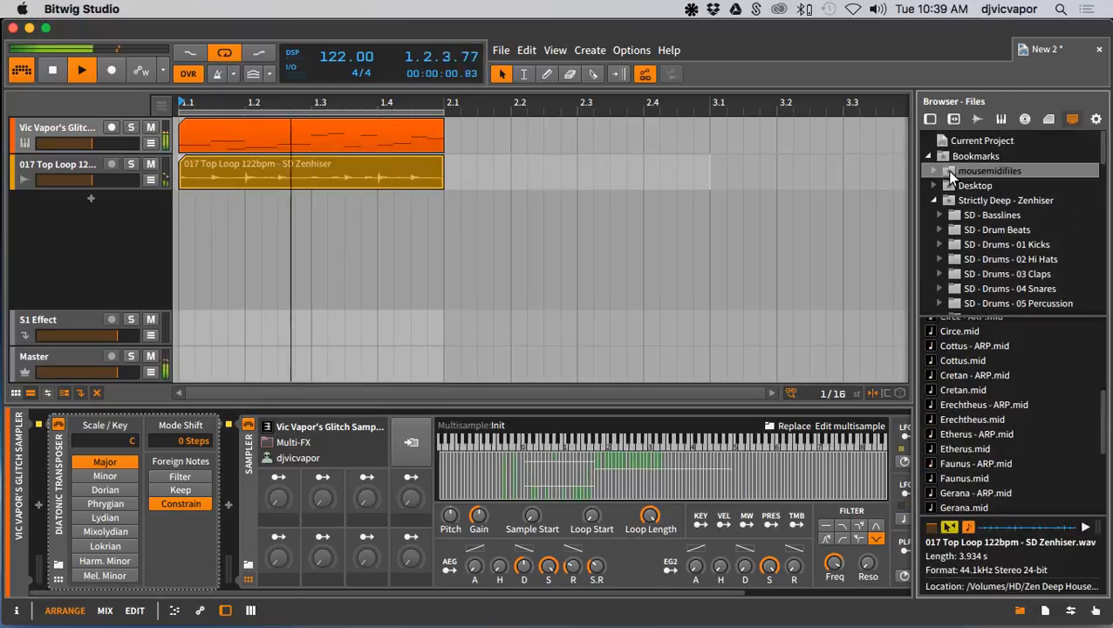
{"action": "left_click", "coordinate": [958, 375]}
{"action": "left_click_drag", "start_coordinate": [958, 375], "coordinate": [186, 210]}
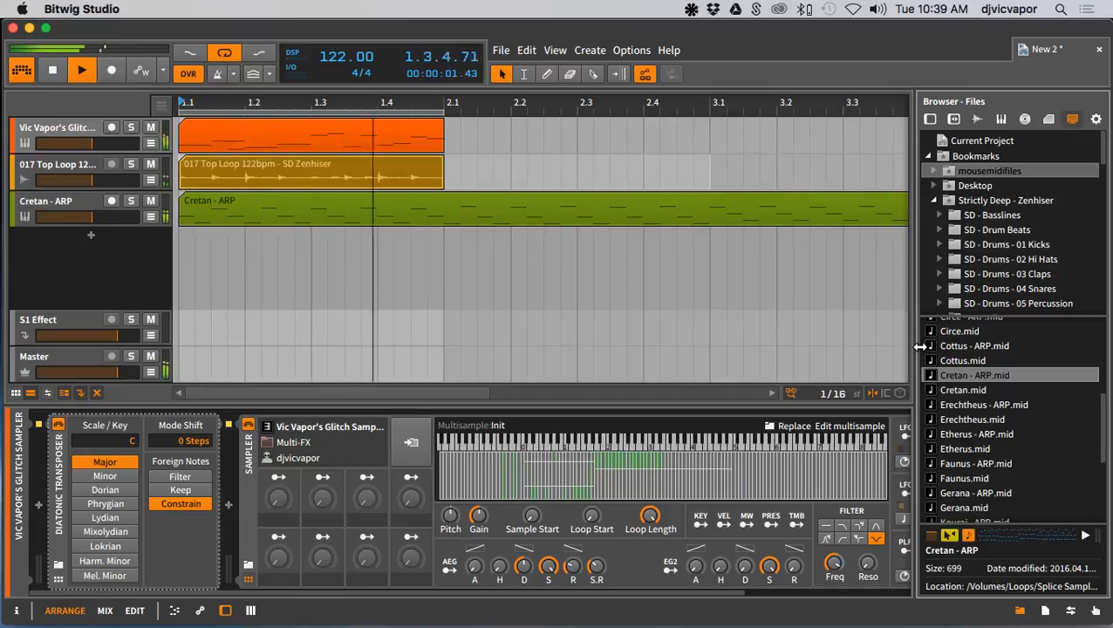
Hide the file browser and shorten the Cretan - ARP clip to one bar
{"action": "left_click_drag", "start_coordinate": [919, 347], "coordinate": [1110, 350]}
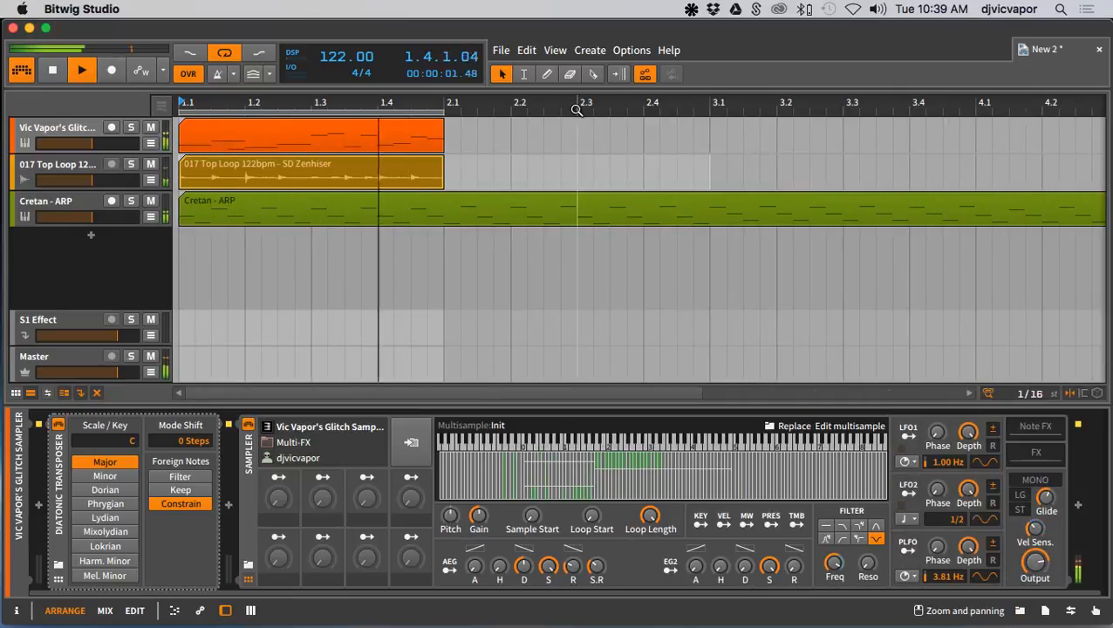
{"action": "left_click_drag", "start_coordinate": [577, 108], "coordinate": [577, 166]}
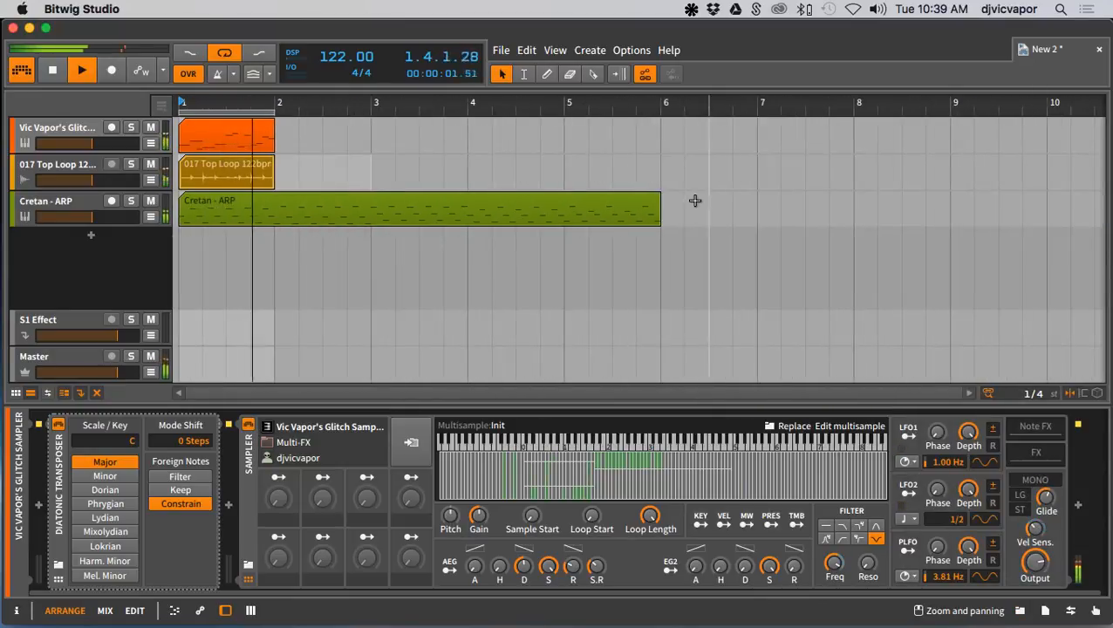
{"action": "left_click_drag", "start_coordinate": [662, 200], "coordinate": [275, 200]}
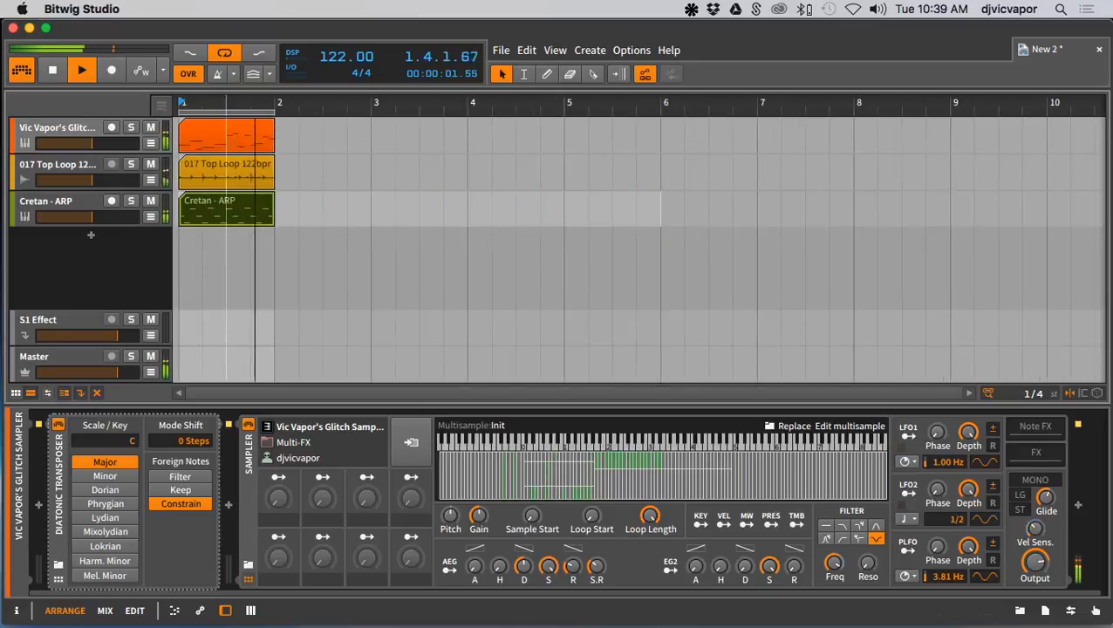
{"action": "left_click_drag", "start_coordinate": [226, 103], "coordinate": [458, 273]}
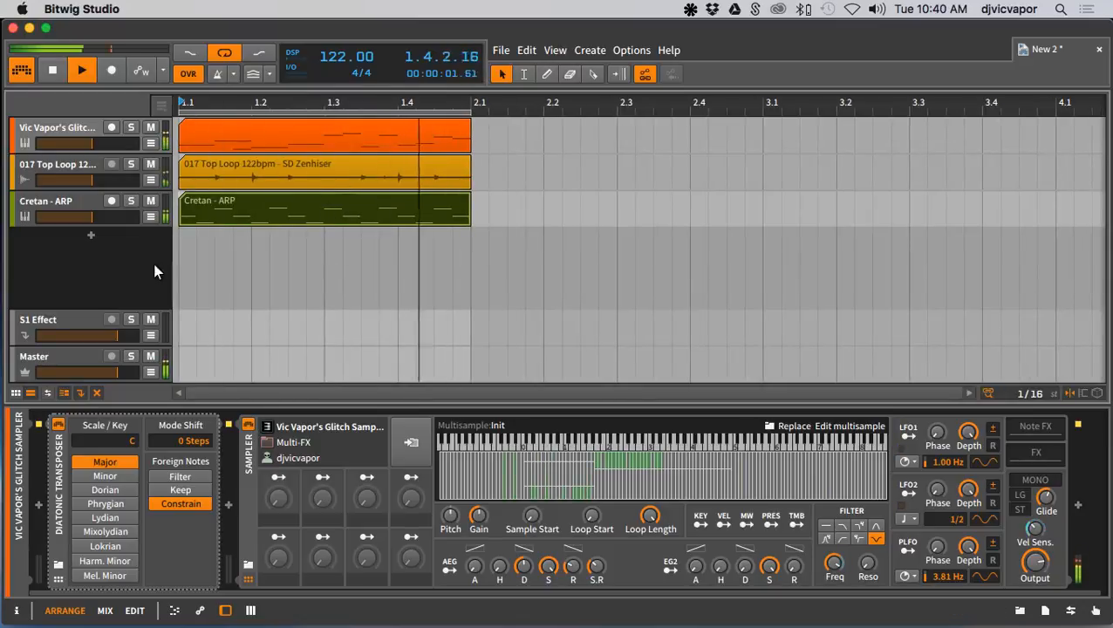
Delete the Polysynth from the Cretan - ARP track and insert a Note Receiver in its place
{"action": "left_click", "coordinate": [88, 205]}
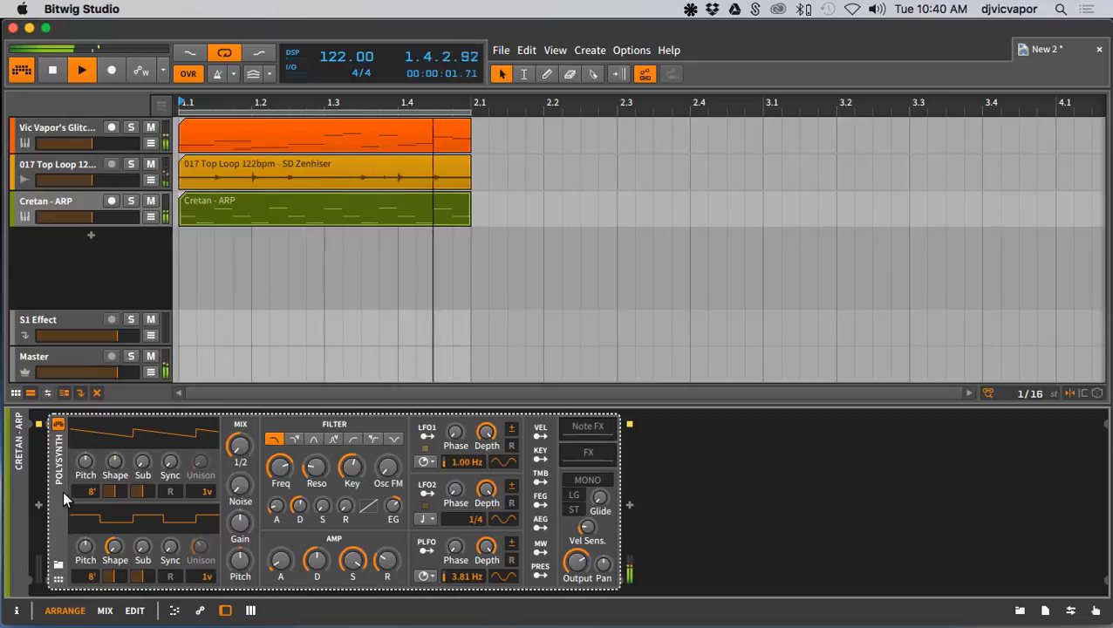
{"action": "key", "text": "Delete"}
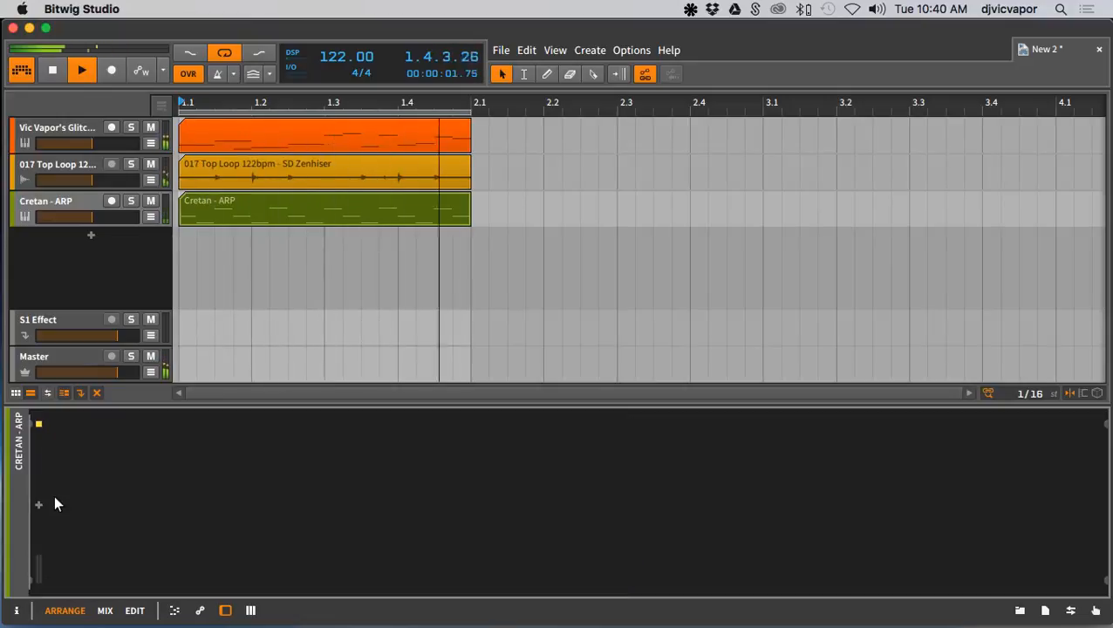
{"action": "left_click", "coordinate": [38, 505]}
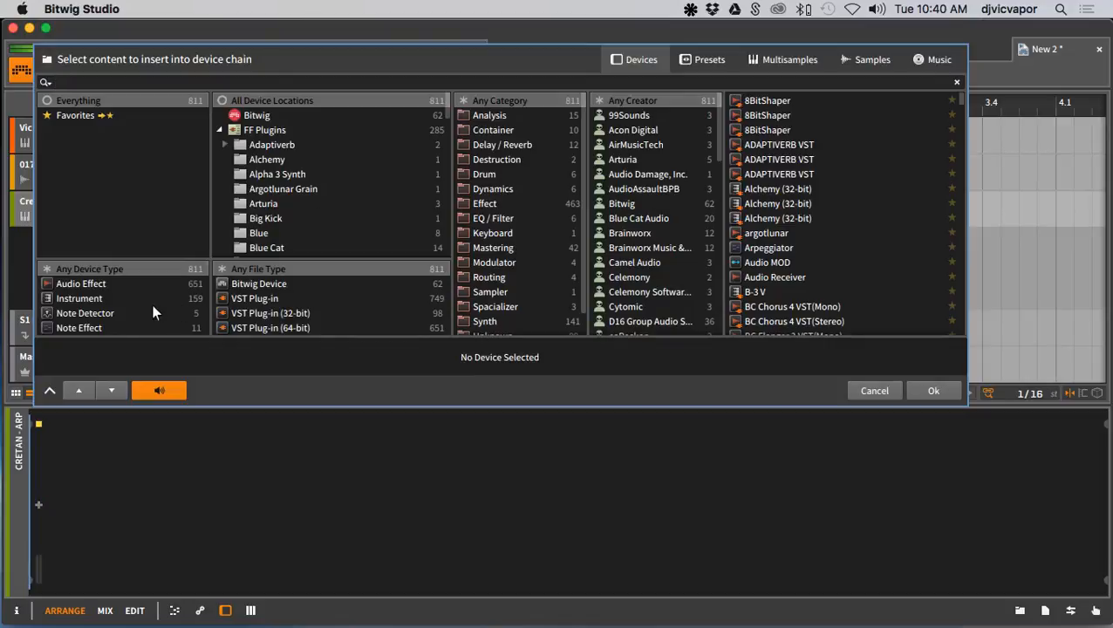
{"action": "left_click", "coordinate": [119, 327]}
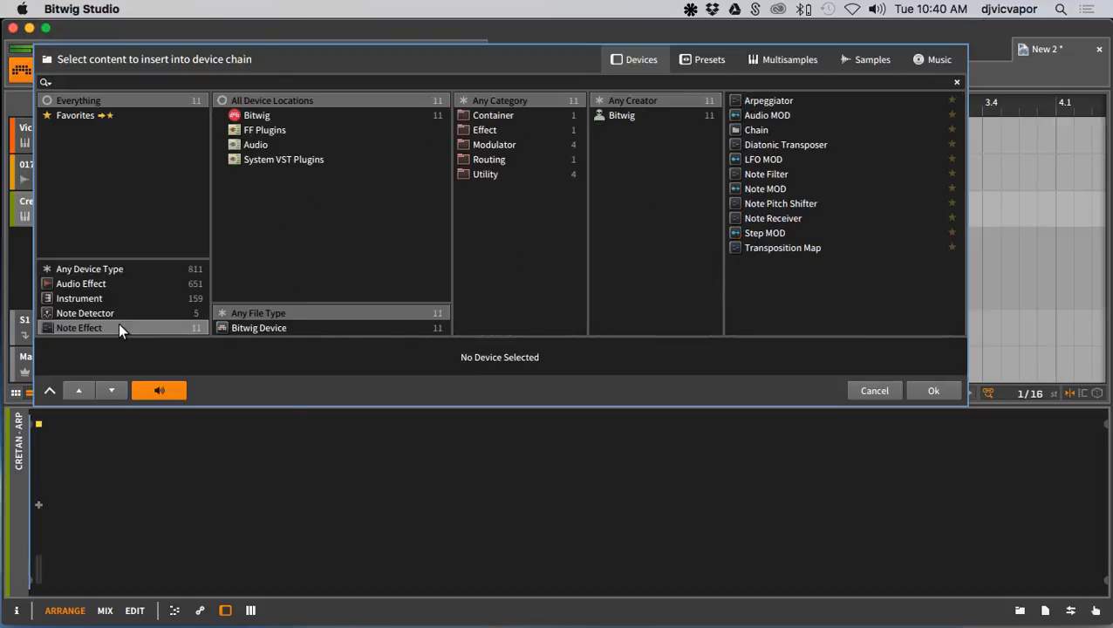
{"action": "left_click", "coordinate": [755, 217]}
{"action": "left_click", "coordinate": [939, 391]}
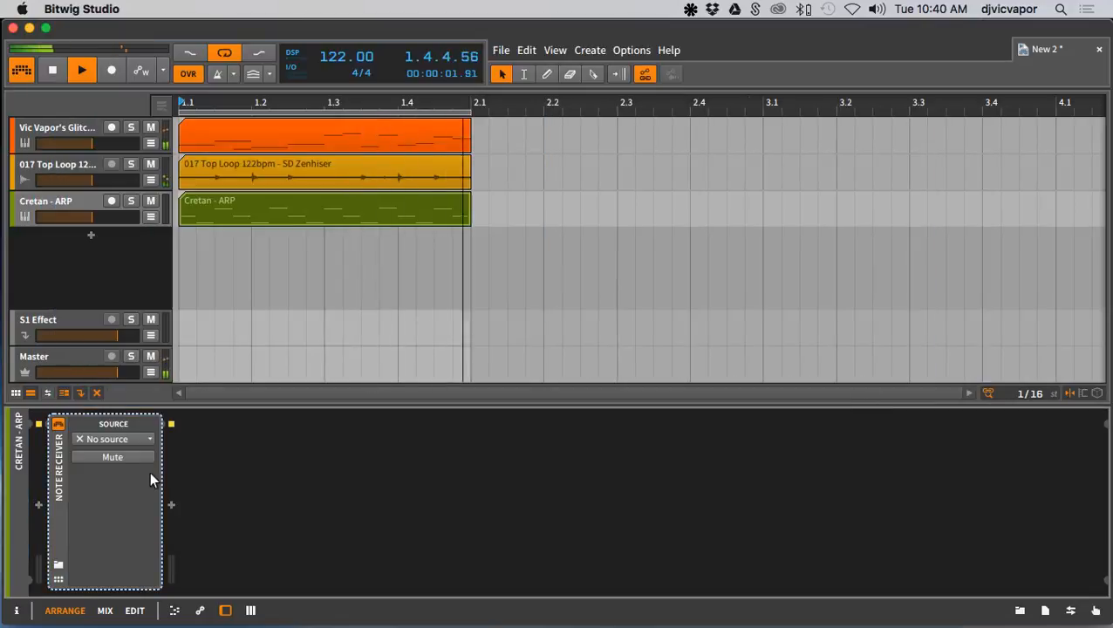
Set the Note Receiver's source to the glitch sampler track itself, not its Diatonic Transposer
{"action": "left_click", "coordinate": [120, 438]}
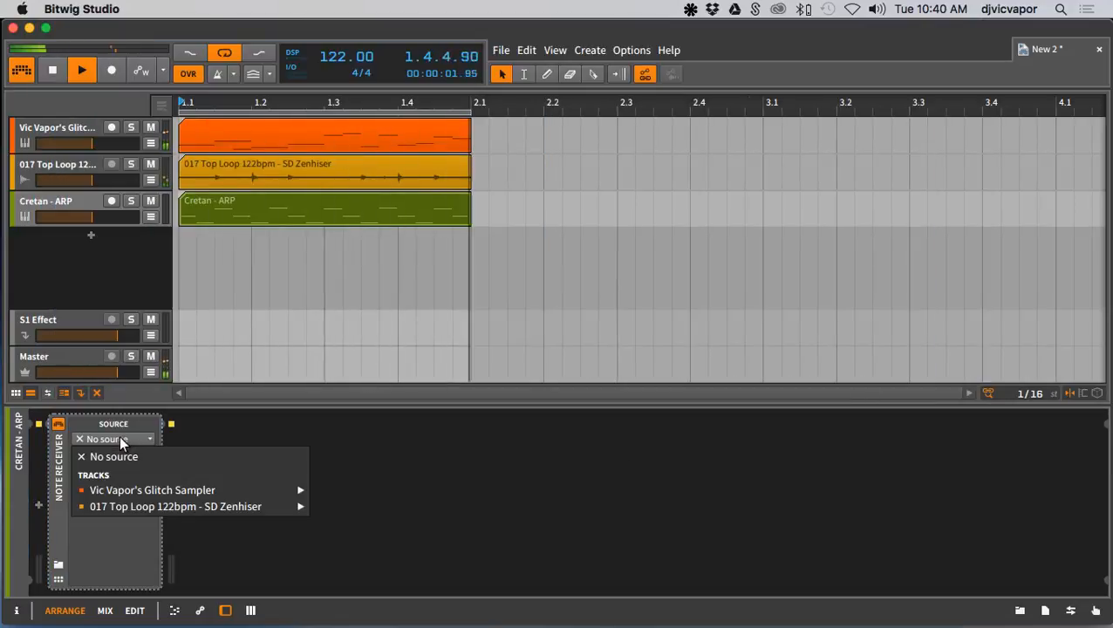
{"action": "mouse_move", "coordinate": [170, 494]}
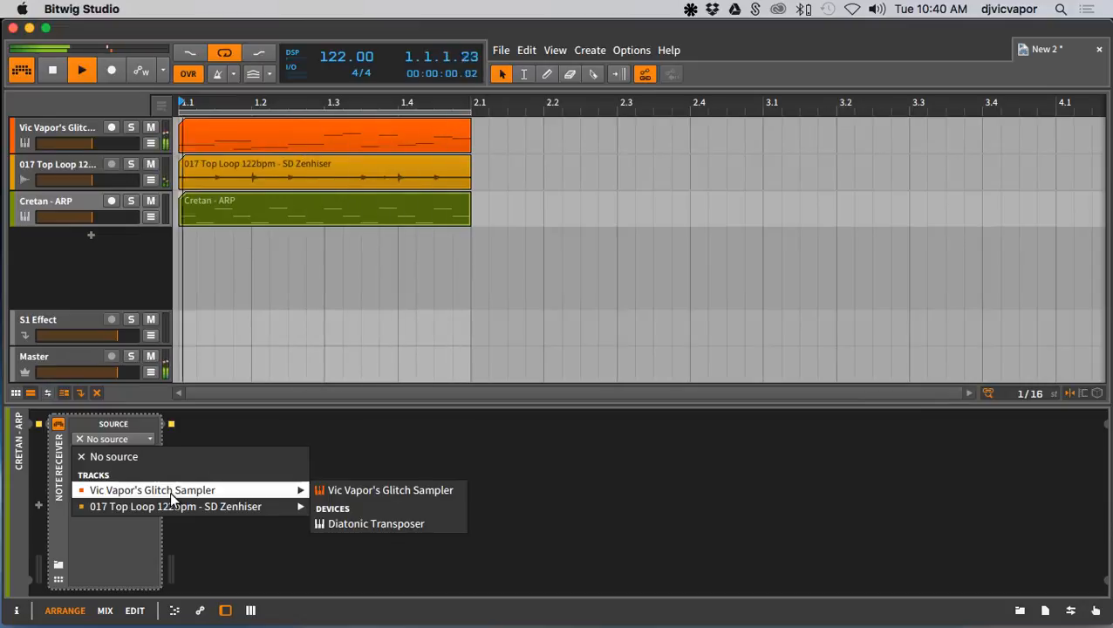
{"action": "left_click", "coordinate": [323, 490]}
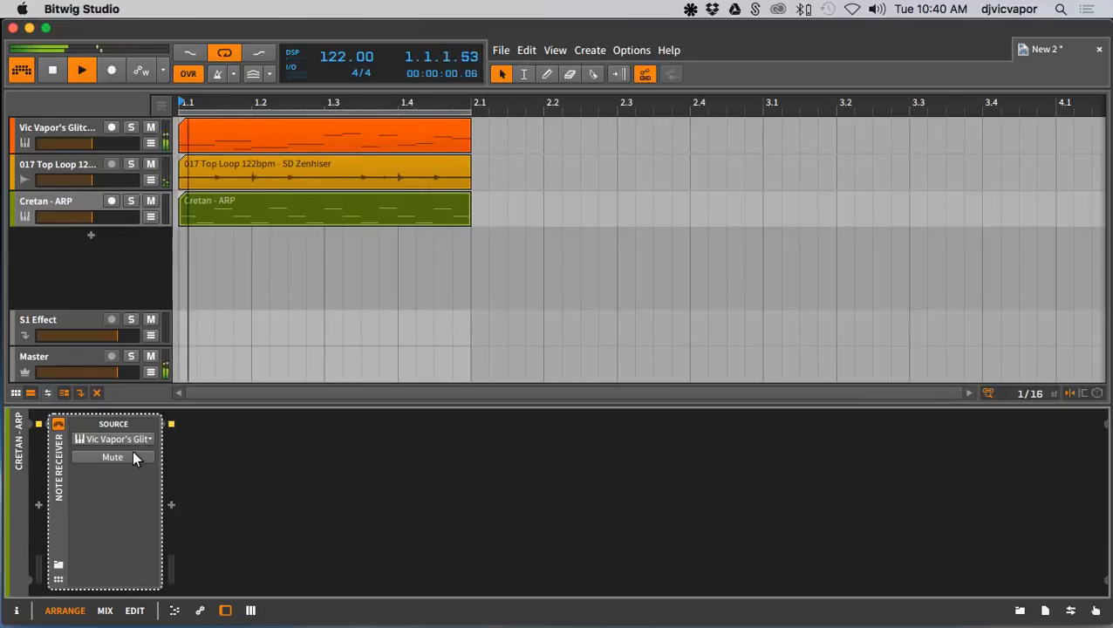
Search the presets by their creator's name and insert the Glitch Sampler preset after the Note Receiver
{"action": "left_click", "coordinate": [171, 507]}
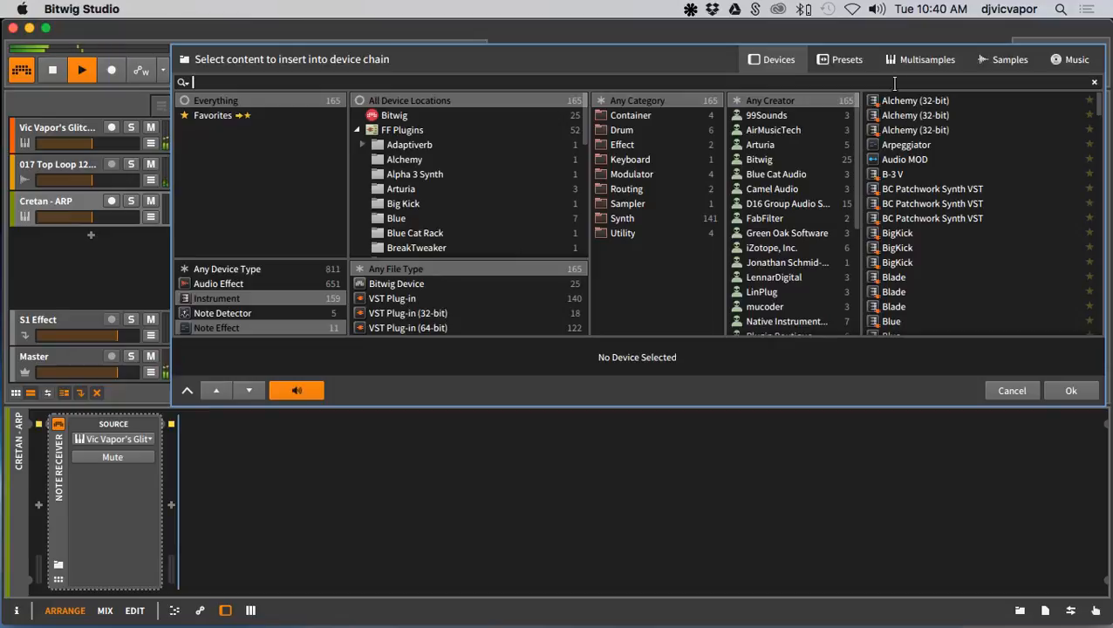
{"action": "left_click", "coordinate": [634, 203]}
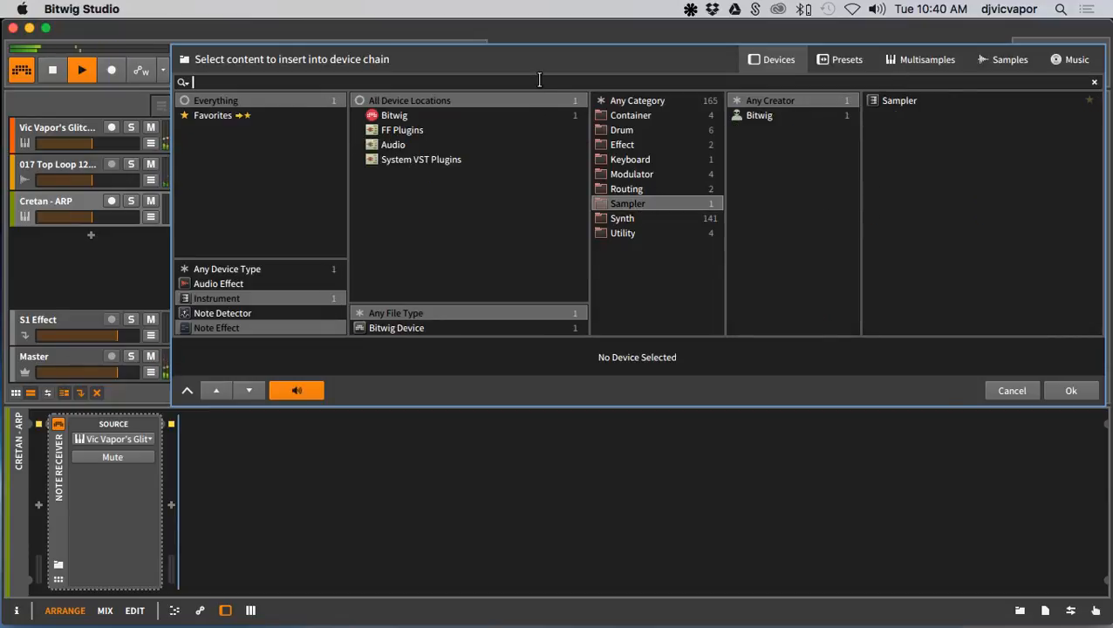
{"action": "type", "text": "vic vapor"}
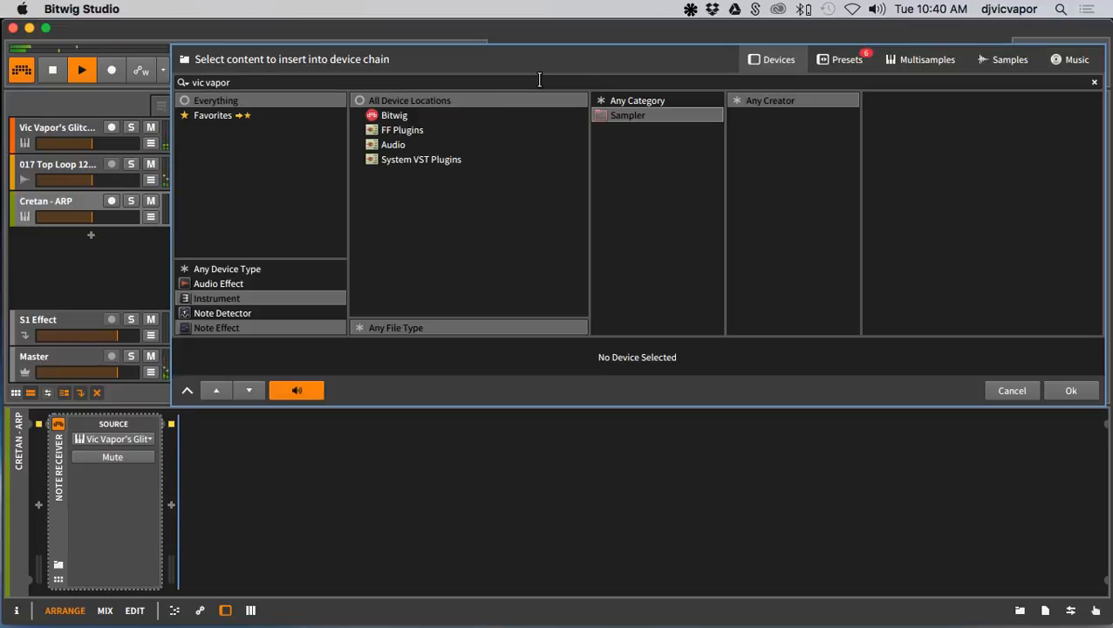
{"action": "left_click", "coordinate": [845, 59]}
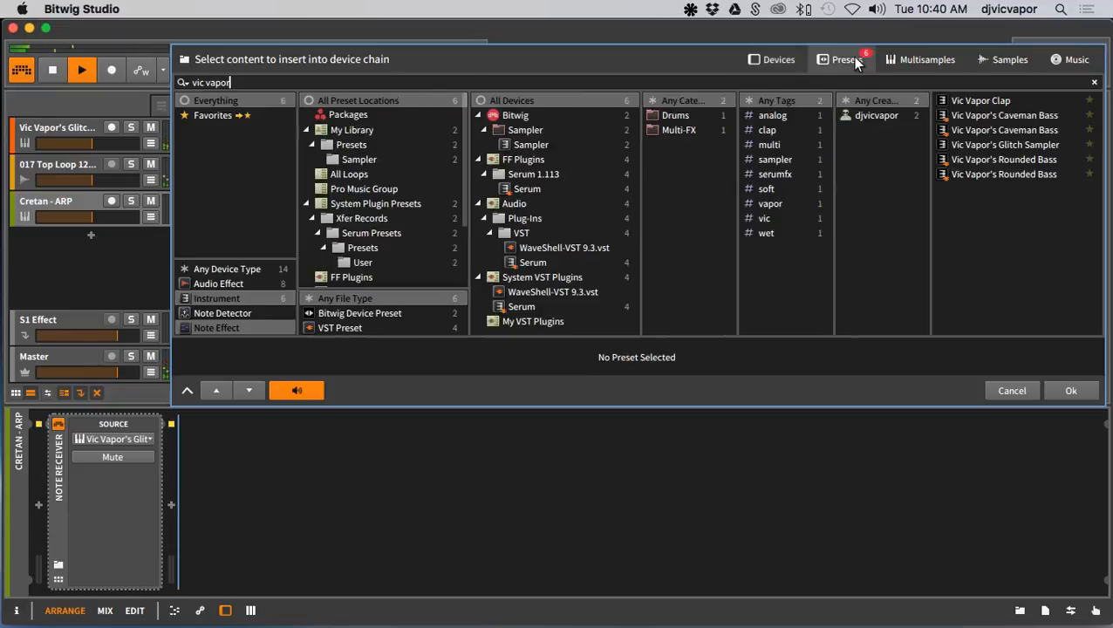
{"action": "left_click", "coordinate": [975, 144]}
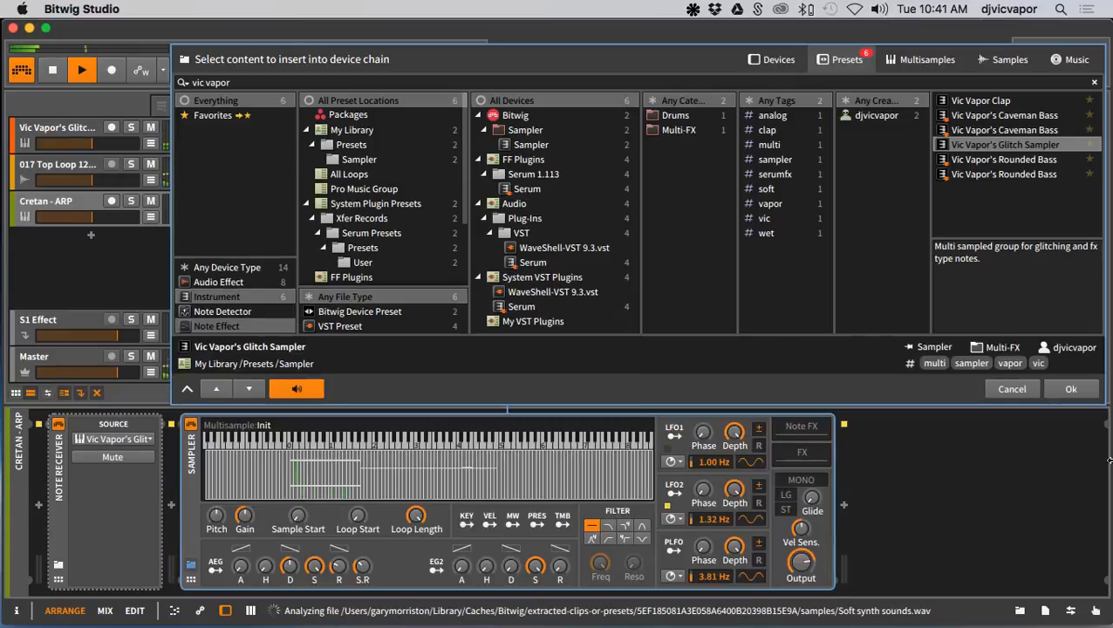
{"action": "left_click", "coordinate": [1068, 390]}
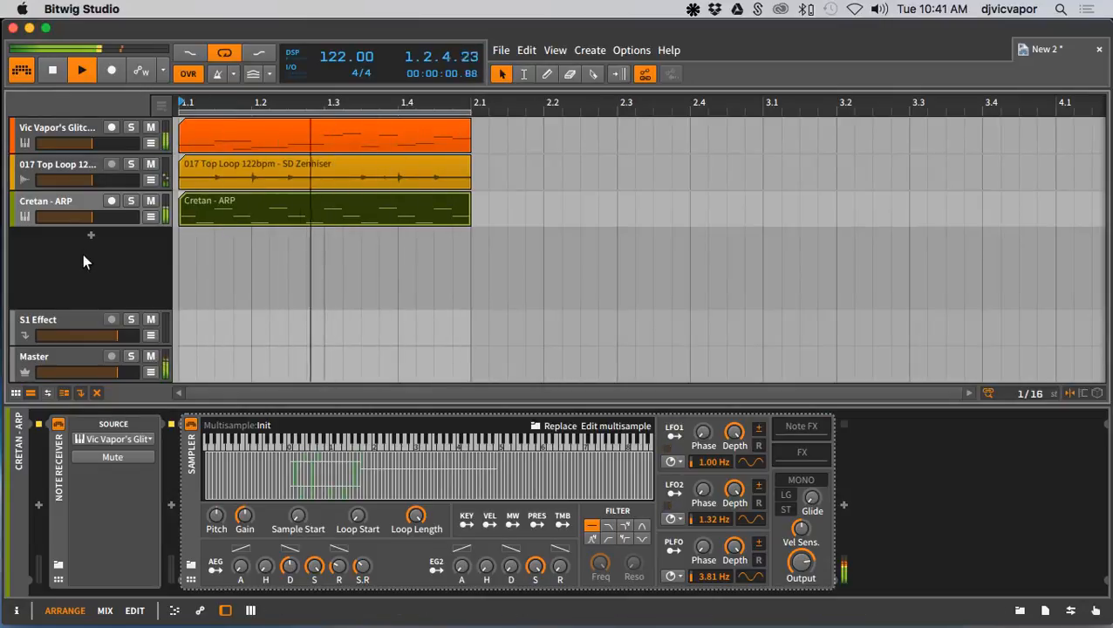
Listen to the Cretan - ARP track soloed, end the solo, and set its sampler's filter to the notch type
{"action": "left_click", "coordinate": [131, 202]}
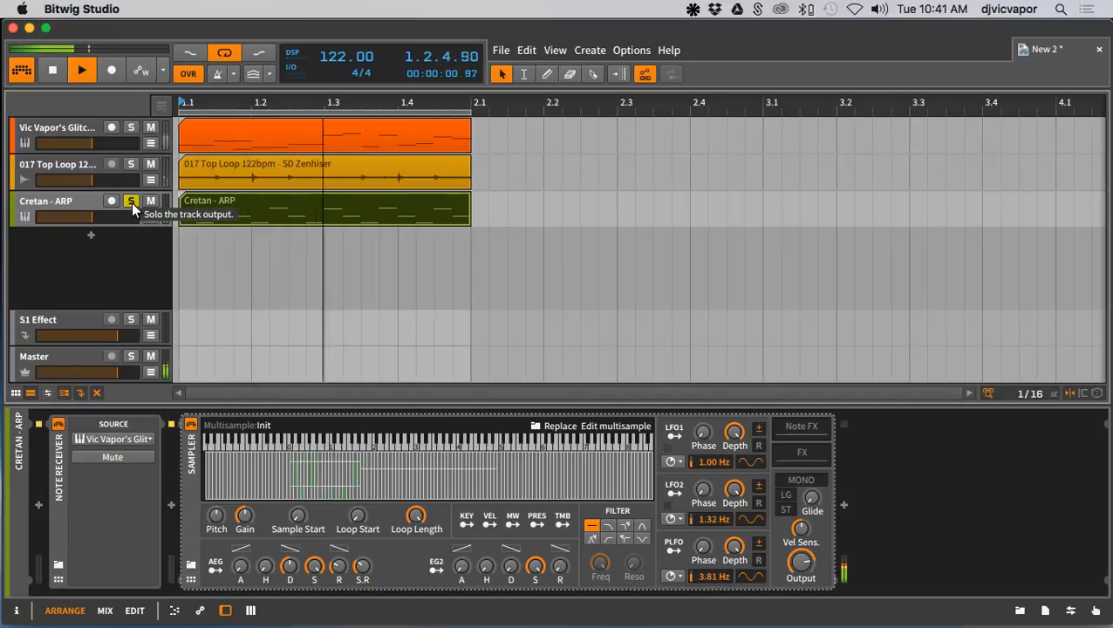
{"action": "left_click", "coordinate": [132, 202]}
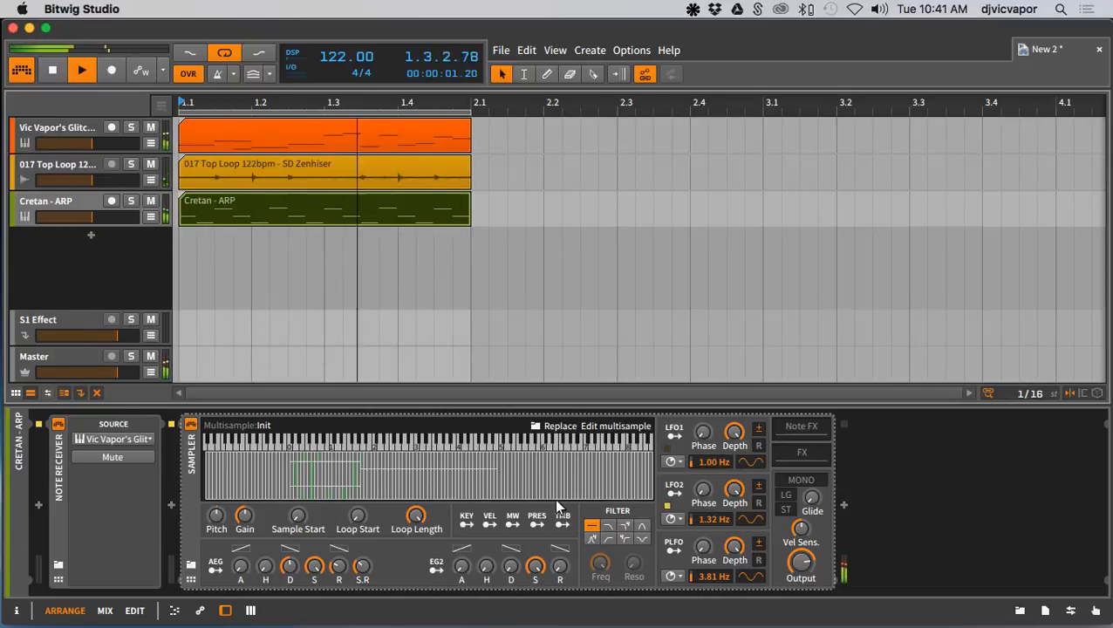
{"action": "left_click", "coordinate": [641, 540]}
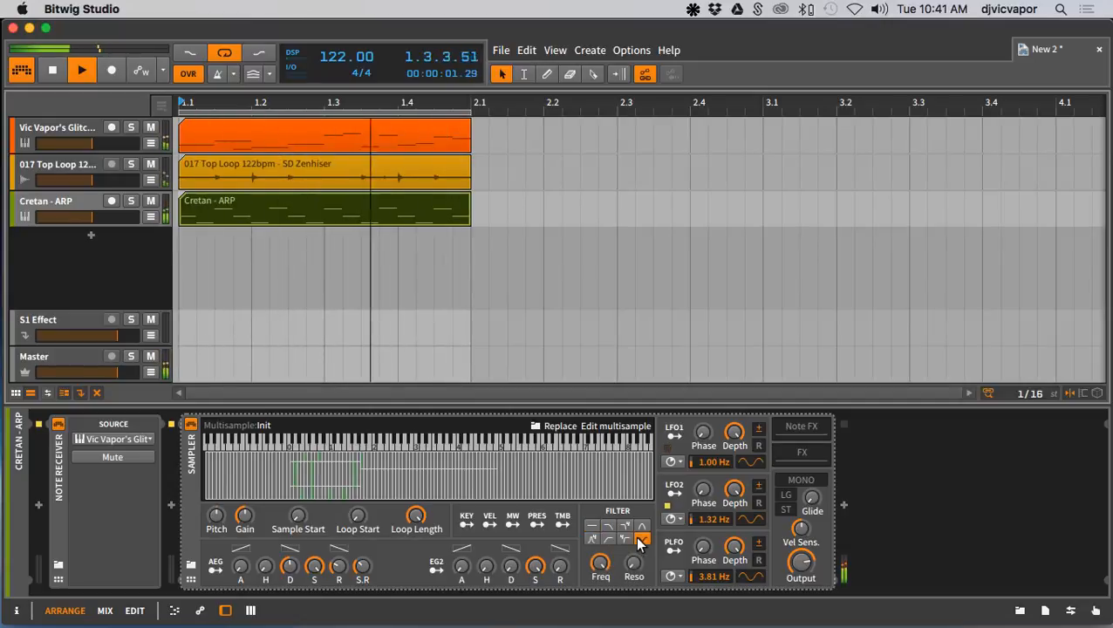
Lower the notch filter's frequency on the Cretan - ARP track's sampler
{"action": "left_click_drag", "start_coordinate": [600, 562], "coordinate": [601, 589]}
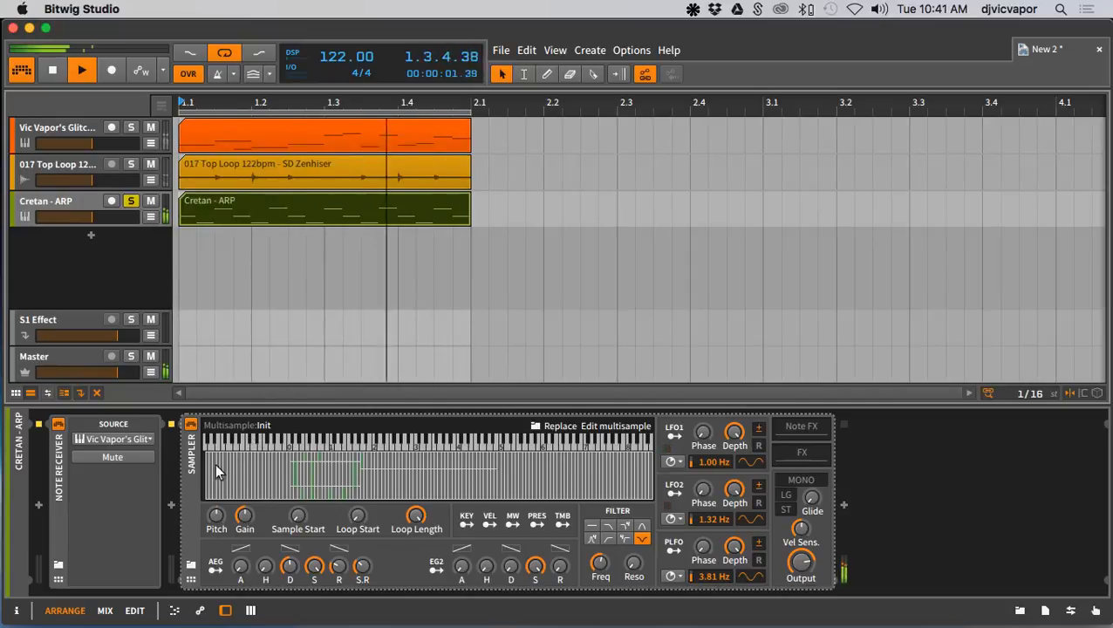
Try all notes of the Cretan - ARP clip in higher and lower octaves, returning them to their original pitch
{"action": "double_click", "coordinate": [246, 195]}
{"action": "left_click_drag", "start_coordinate": [443, 405], "coordinate": [444, 251]}
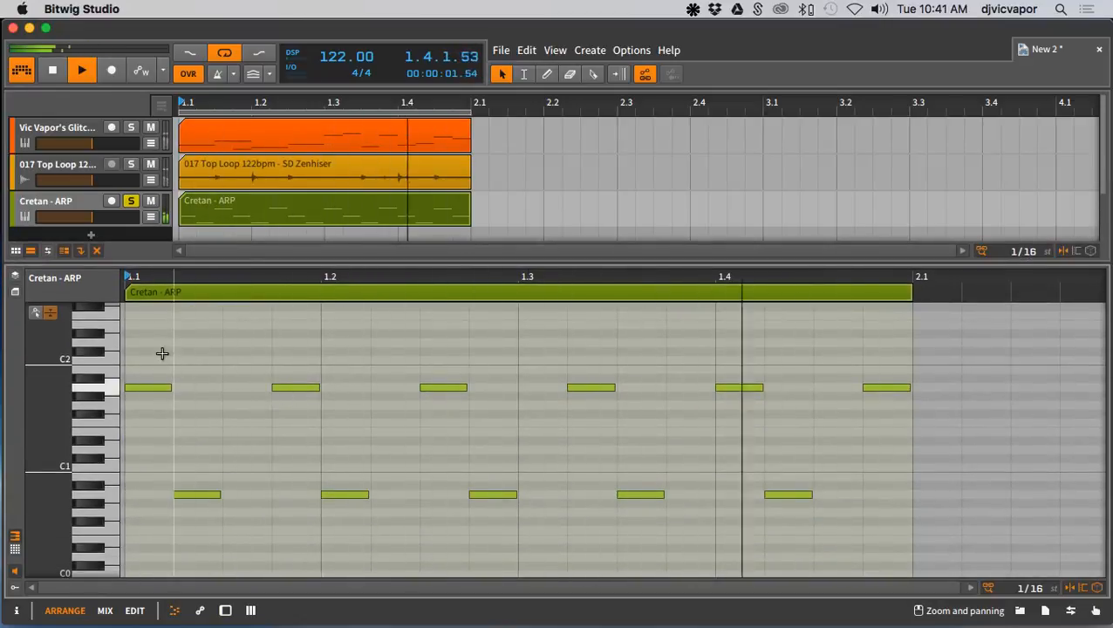
{"action": "left_click_drag", "start_coordinate": [152, 358], "coordinate": [873, 546]}
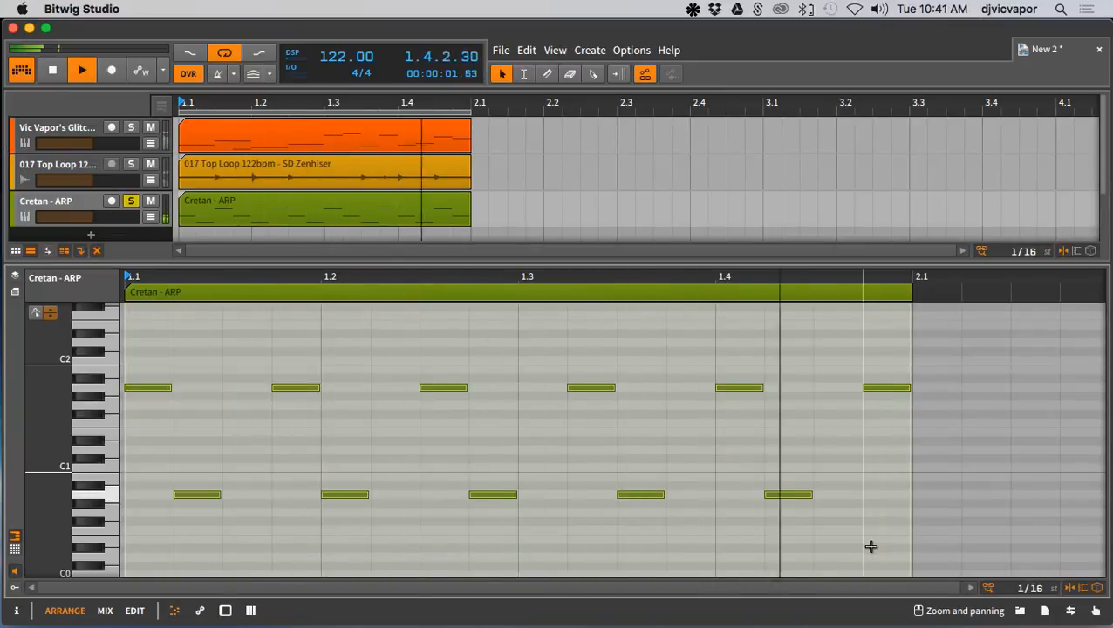
{"action": "key", "text": "shift+Down"}
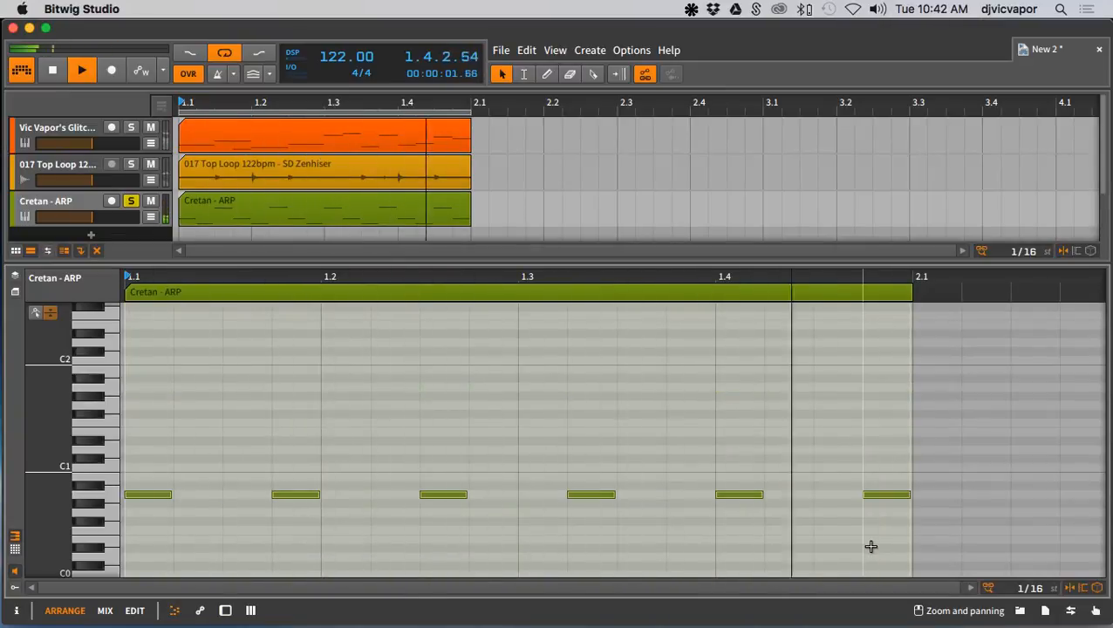
{"action": "key", "text": "shift+Up"}
{"action": "key", "text": "shift+Up"}
{"action": "key", "text": "shift+Up"}
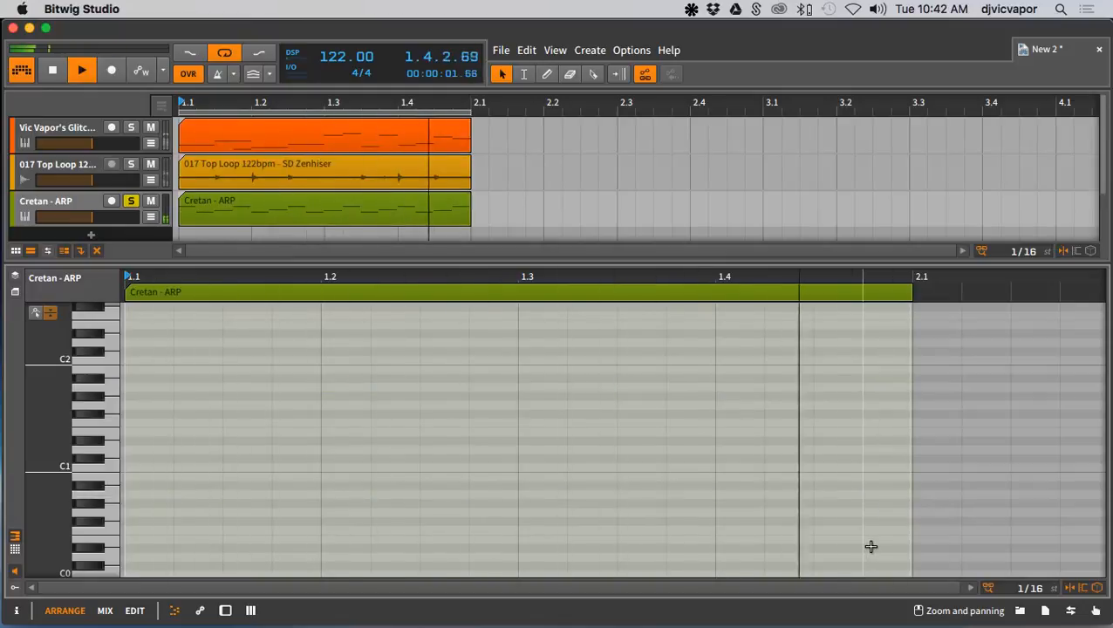
{"action": "key", "text": "shift+Down"}
{"action": "key", "text": "shift+Down"}
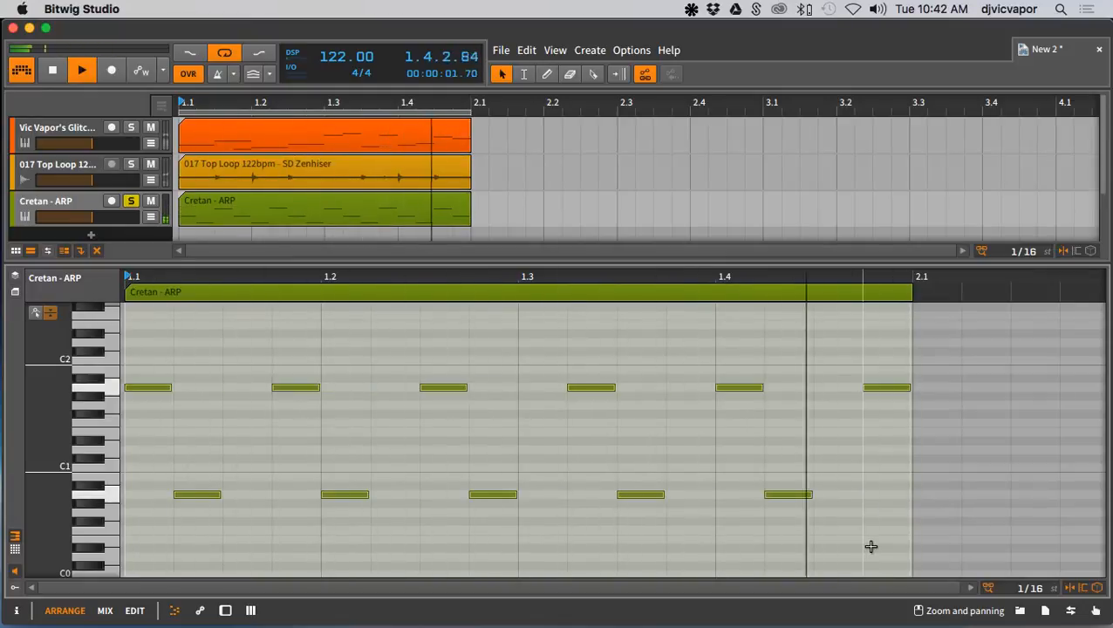
{"action": "key", "text": "shift+Down"}
{"action": "key", "text": "shift+Up"}
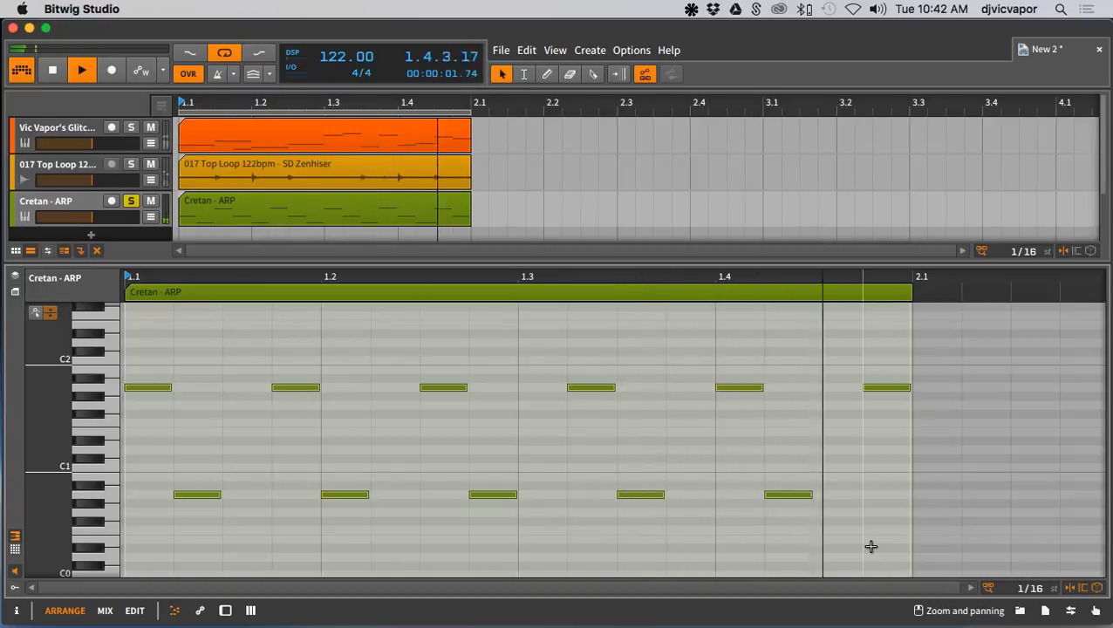
Randomize the velocities of all notes in the Cretan - ARP clip with Chaos and raise their mean to 85.1 %
{"action": "double_click", "coordinate": [58, 208]}
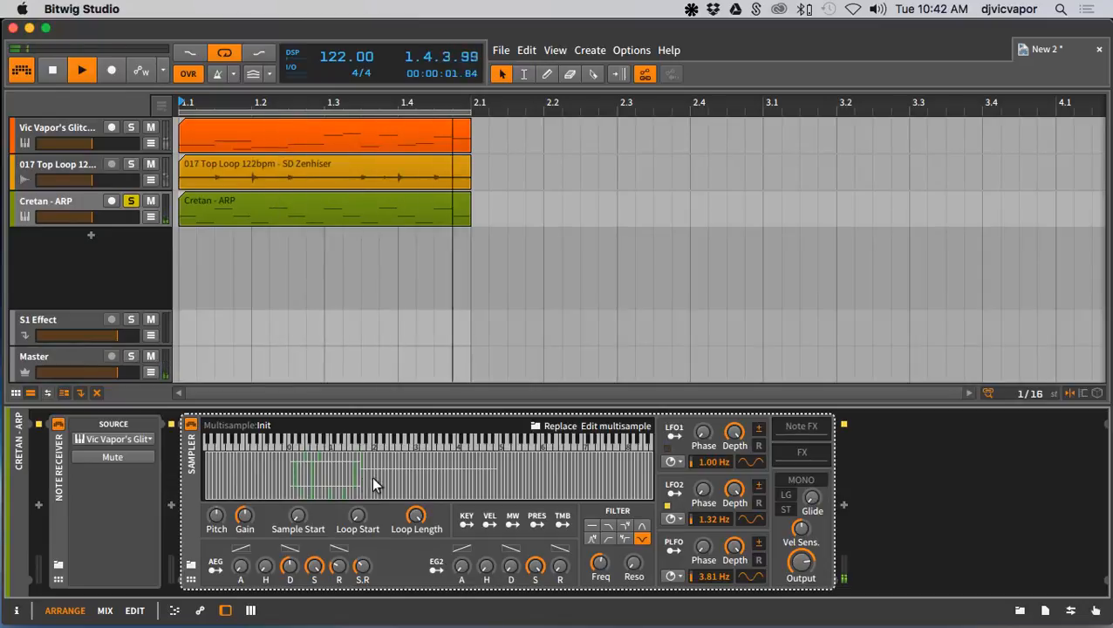
{"action": "double_click", "coordinate": [262, 202]}
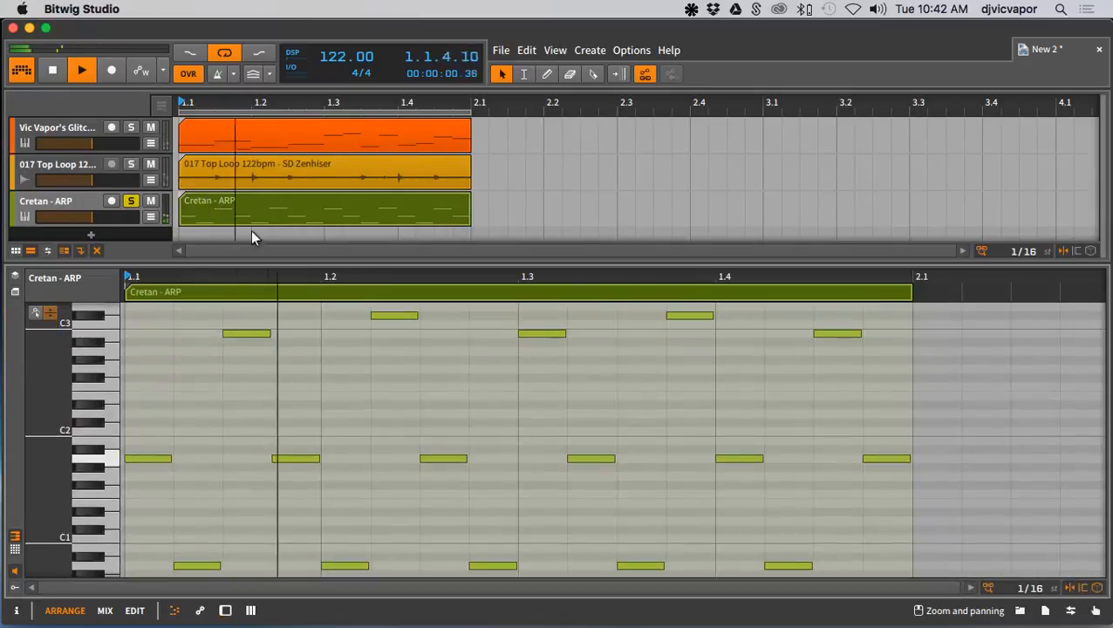
{"action": "left_click", "coordinate": [278, 294]}
{"action": "left_click", "coordinate": [15, 611]}
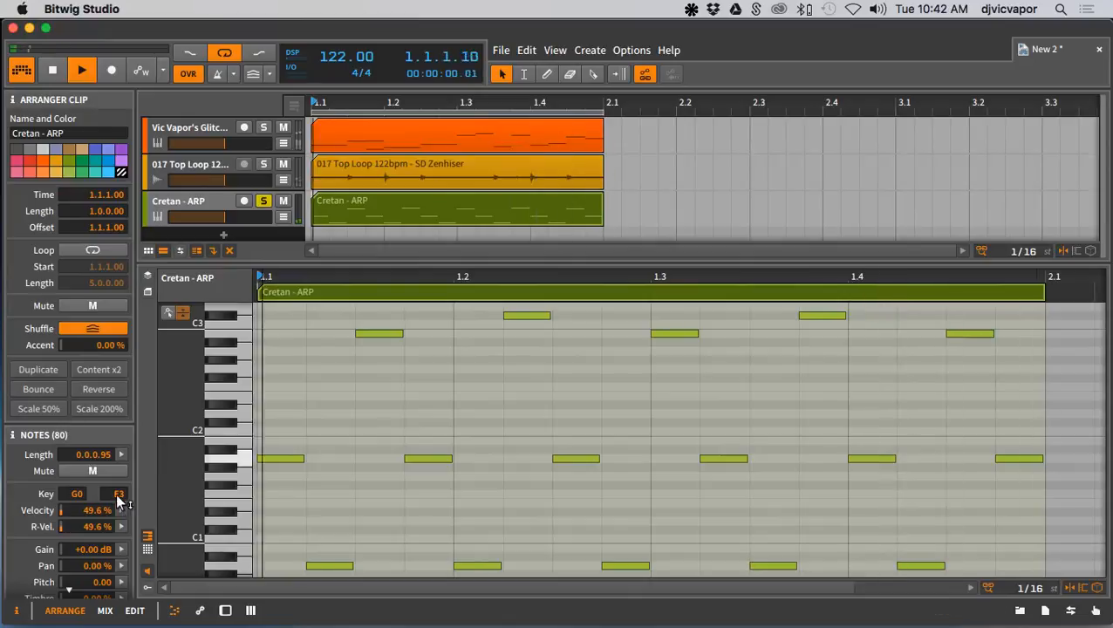
{"action": "left_click", "coordinate": [120, 509]}
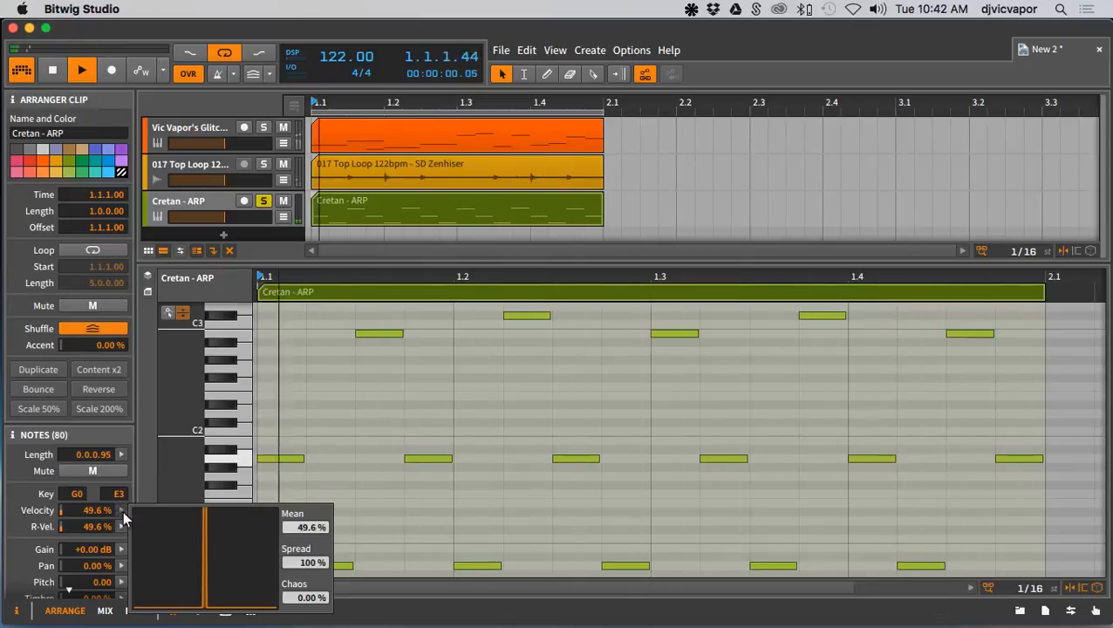
{"action": "left_click_drag", "start_coordinate": [309, 600], "coordinate": [309, 513]}
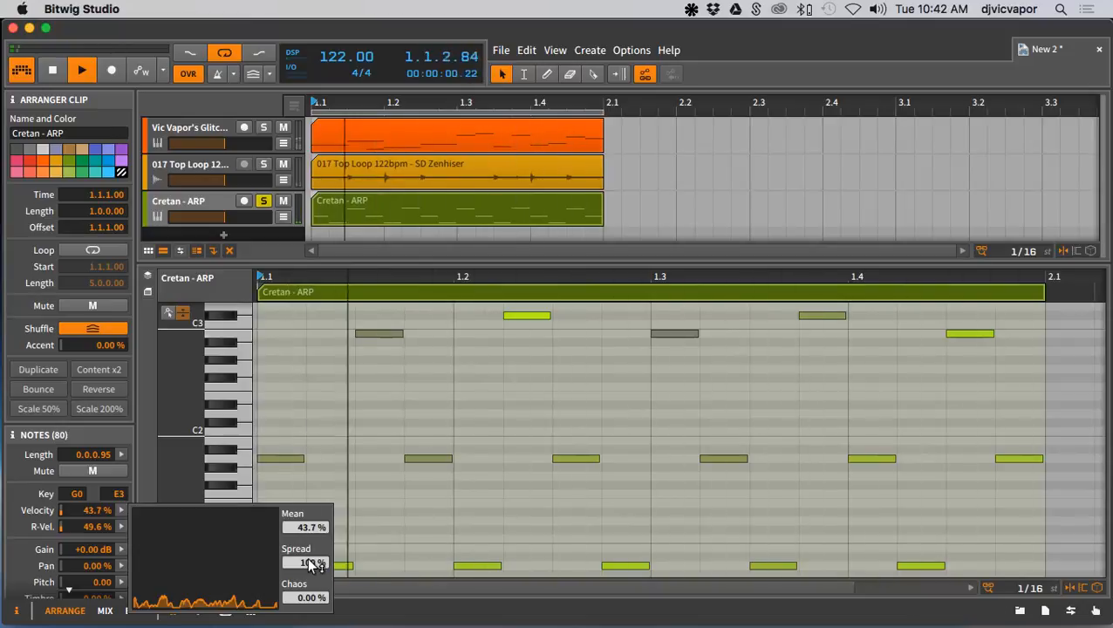
{"action": "left_click_drag", "start_coordinate": [318, 527], "coordinate": [319, 487]}
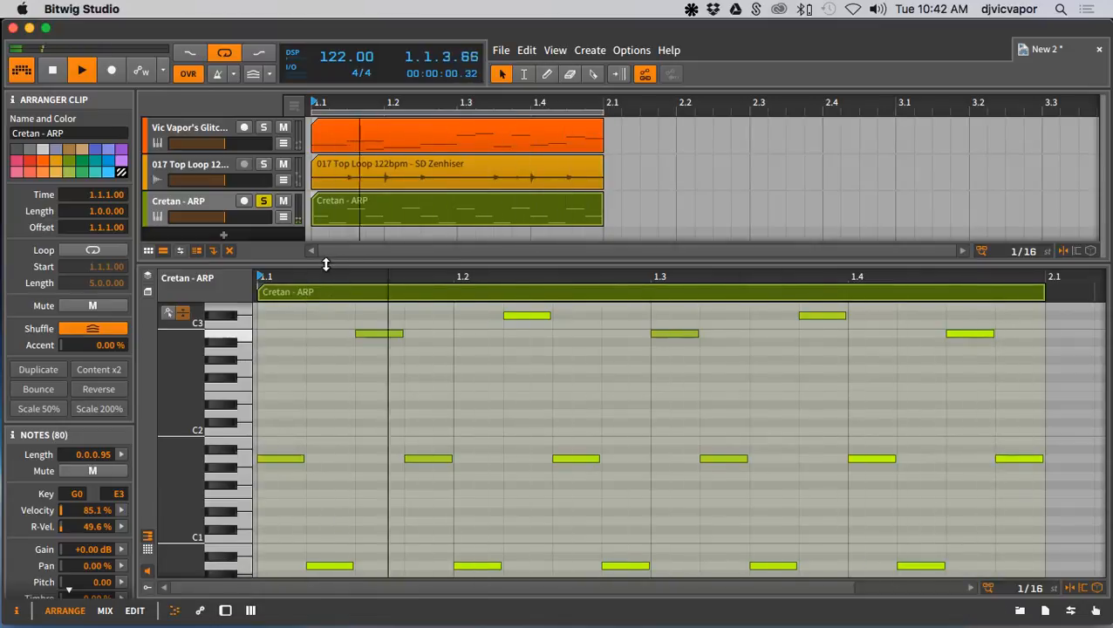
Examine which sample zones the Cretan - ARP track's sampler plays in its multisample editor, and return to the arrangement
{"action": "left_click_drag", "start_coordinate": [327, 264], "coordinate": [295, 611]}
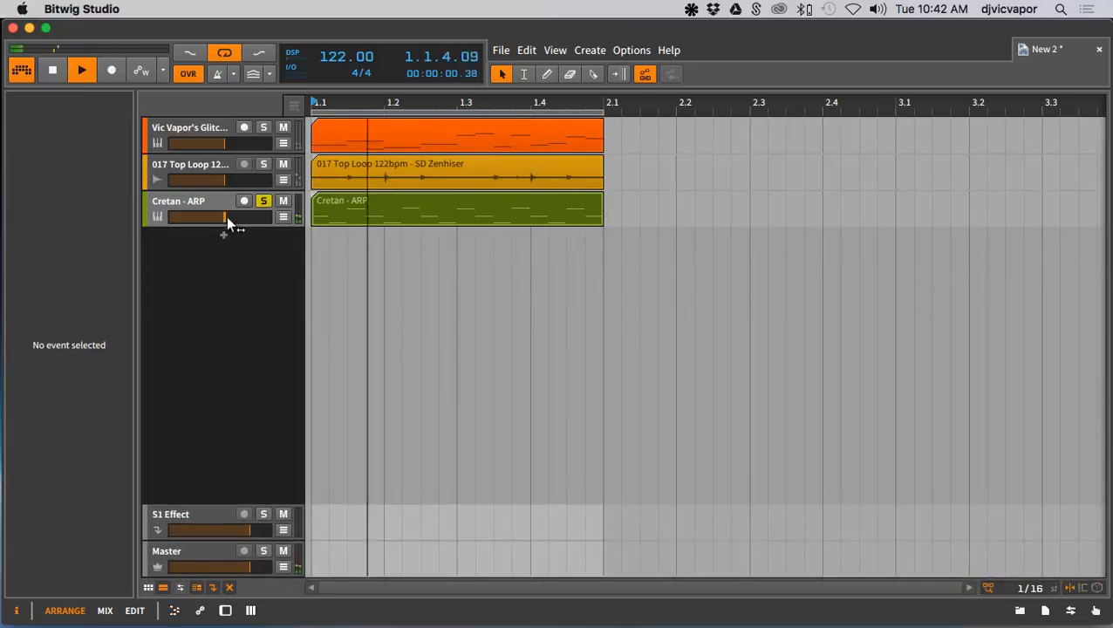
{"action": "left_click", "coordinate": [224, 205]}
{"action": "double_click", "coordinate": [224, 206]}
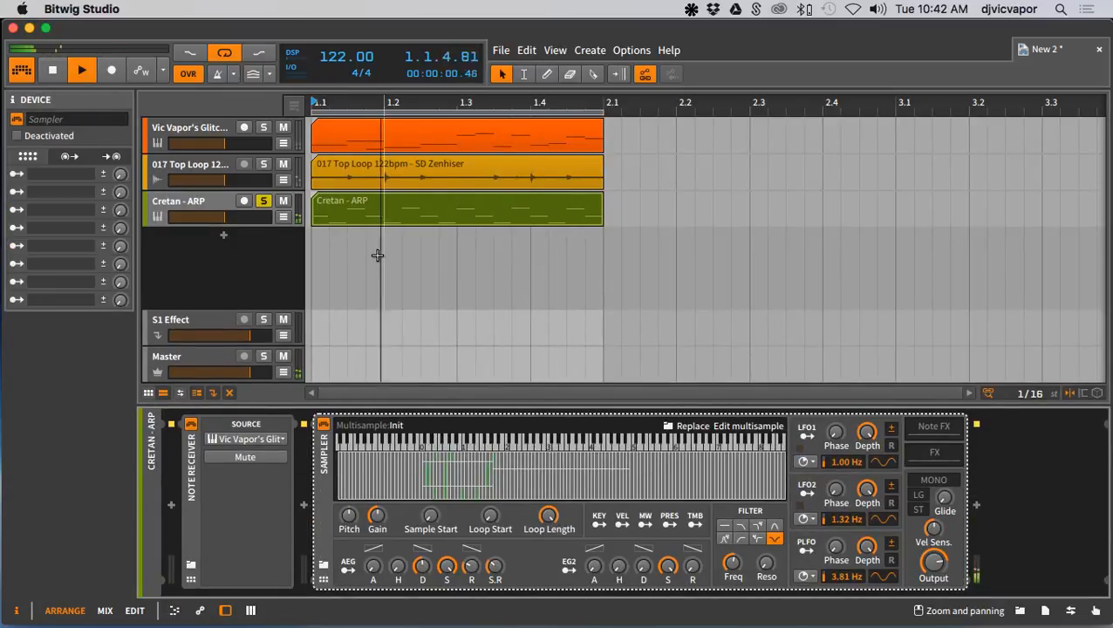
{"action": "left_click", "coordinate": [748, 425]}
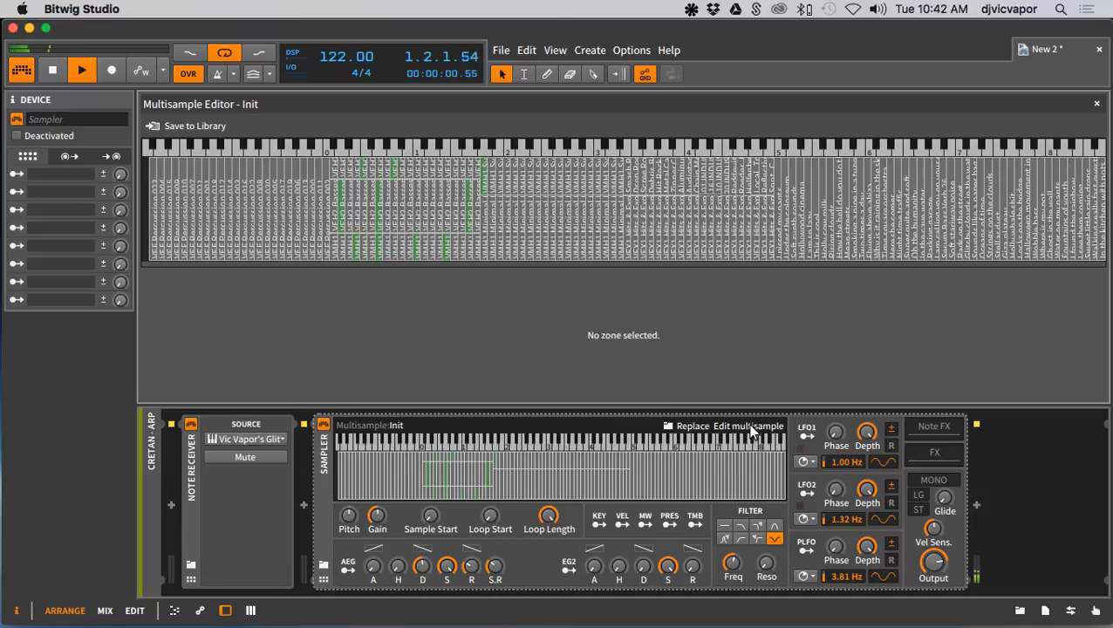
{"action": "left_click", "coordinate": [748, 427]}
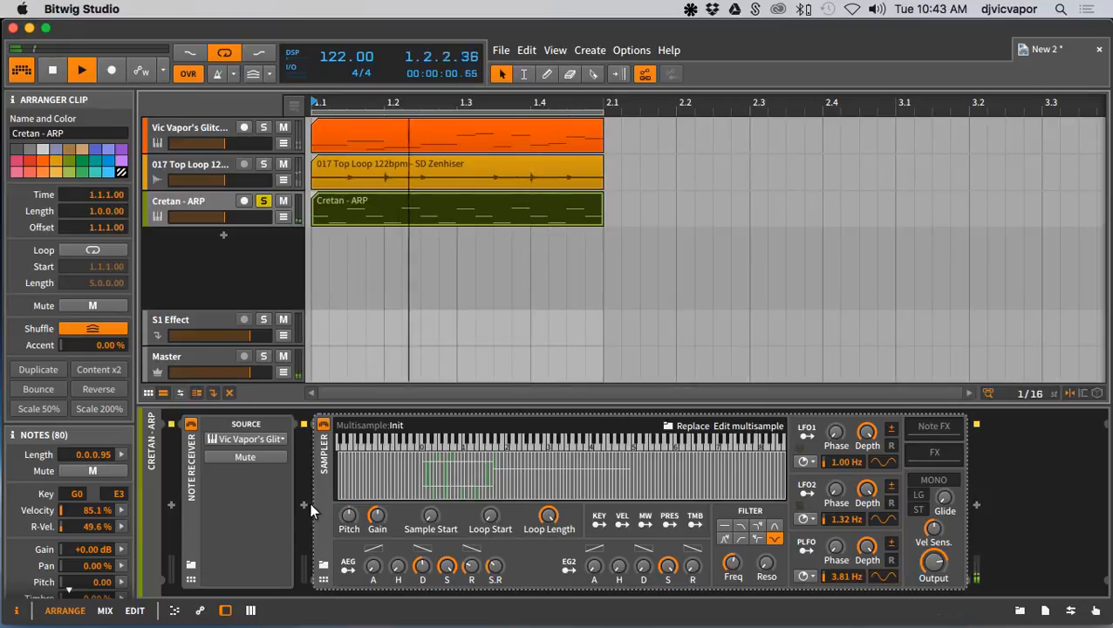
Insert an Arpeggiator between the Note Receiver and the Sampler on the Cretan - ARP track
{"action": "left_click", "coordinate": [16, 612]}
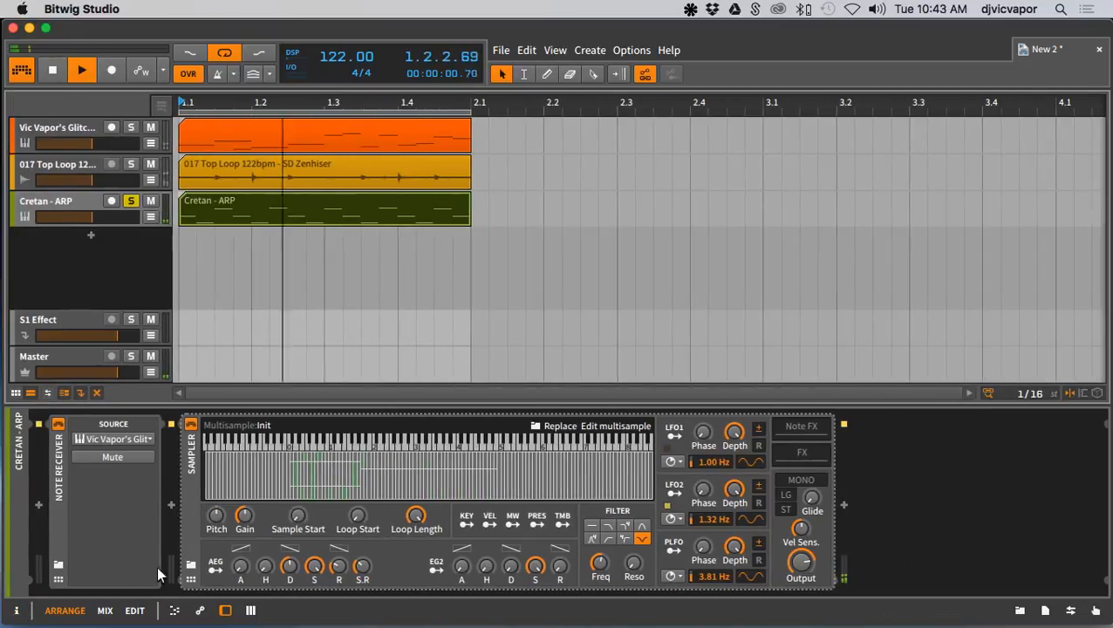
{"action": "left_click", "coordinate": [172, 505]}
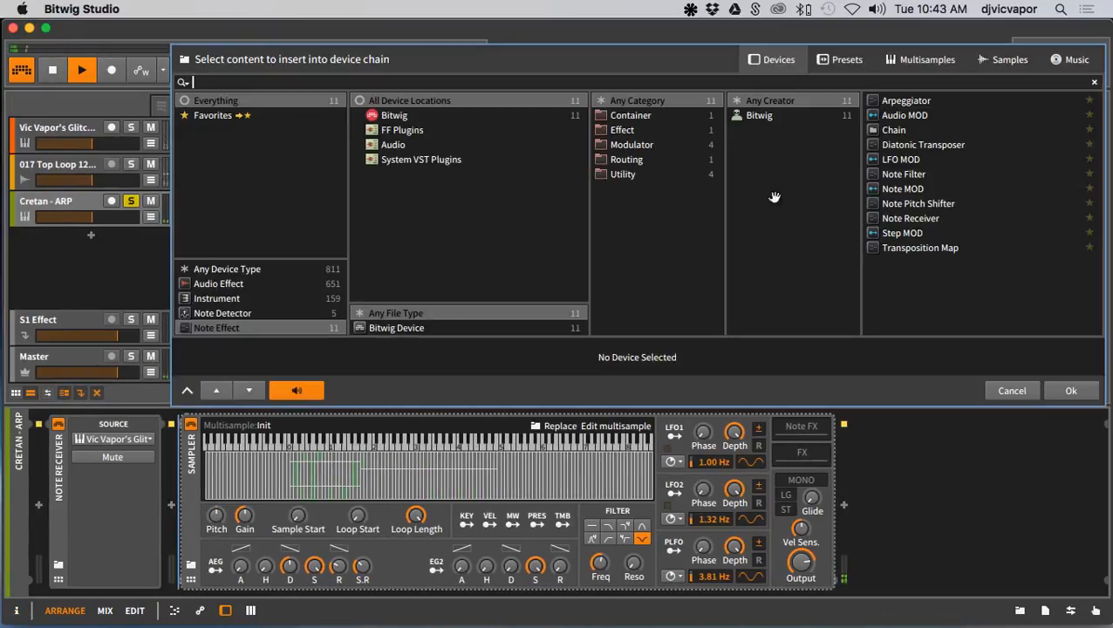
{"action": "left_click", "coordinate": [887, 103]}
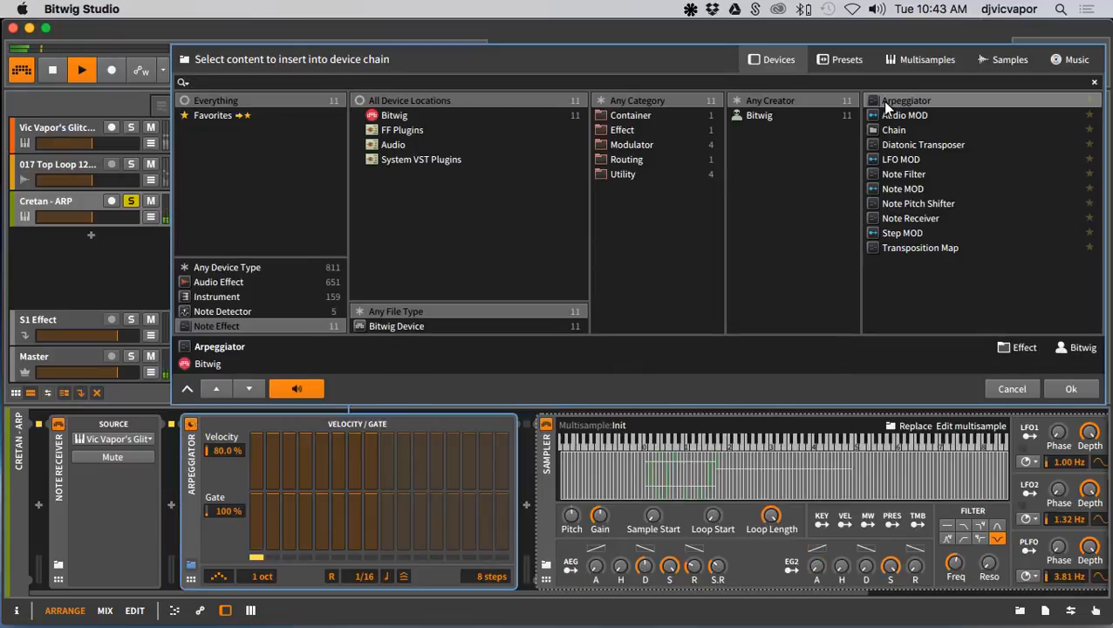
{"action": "left_click", "coordinate": [1052, 388]}
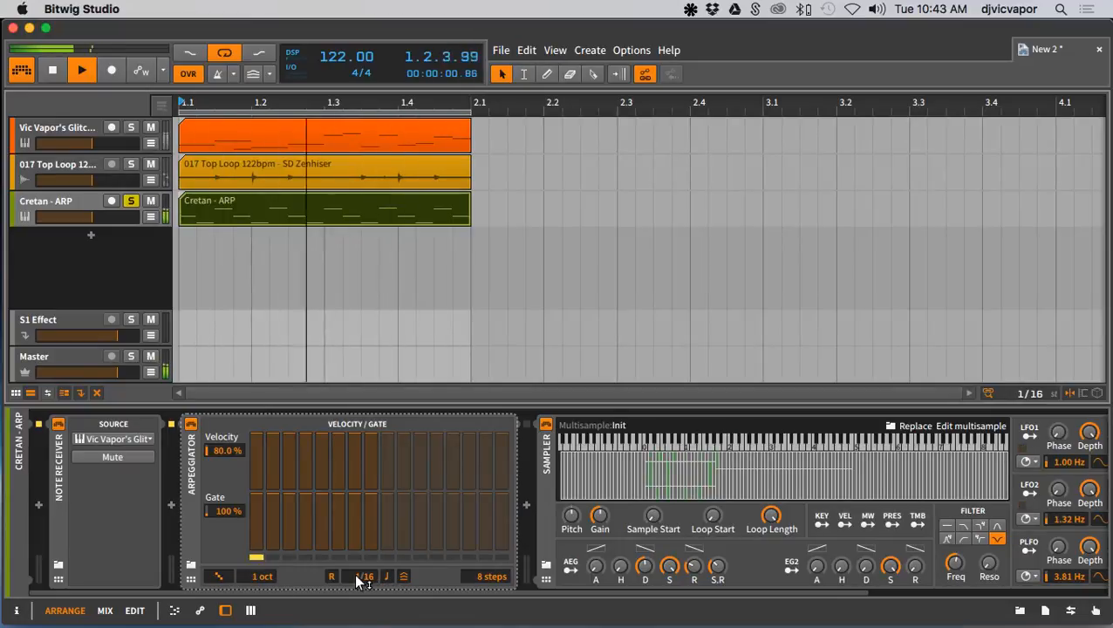
Set the Arpeggiator's rate to 1/4 and its range to 2 octaves
{"action": "left_click_drag", "start_coordinate": [358, 578], "coordinate": [359, 558]}
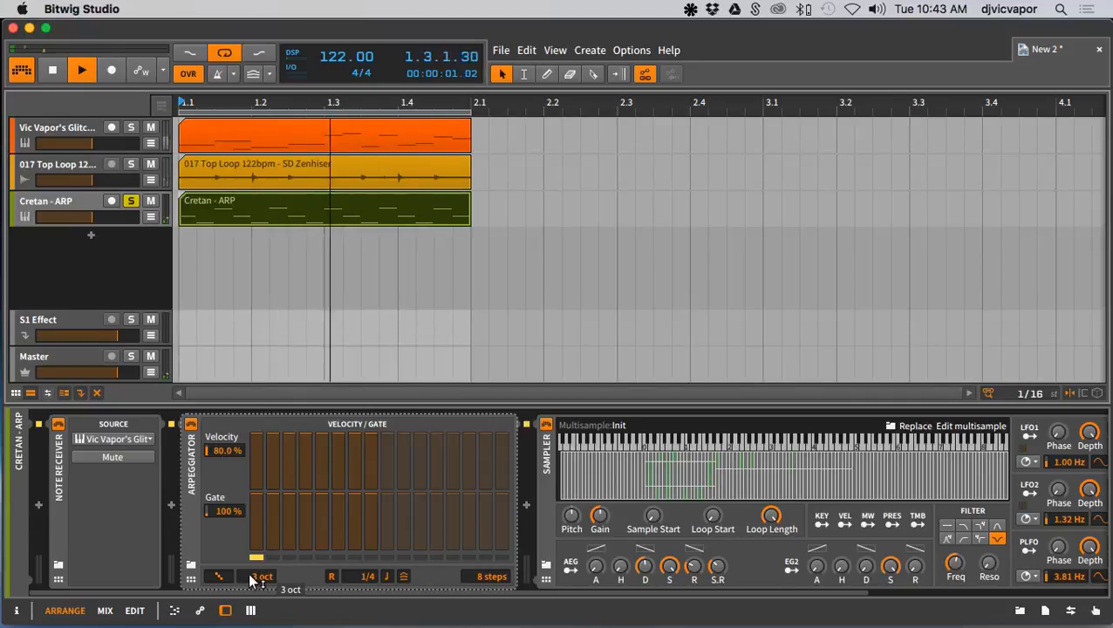
{"action": "left_click_drag", "start_coordinate": [252, 583], "coordinate": [253, 593]}
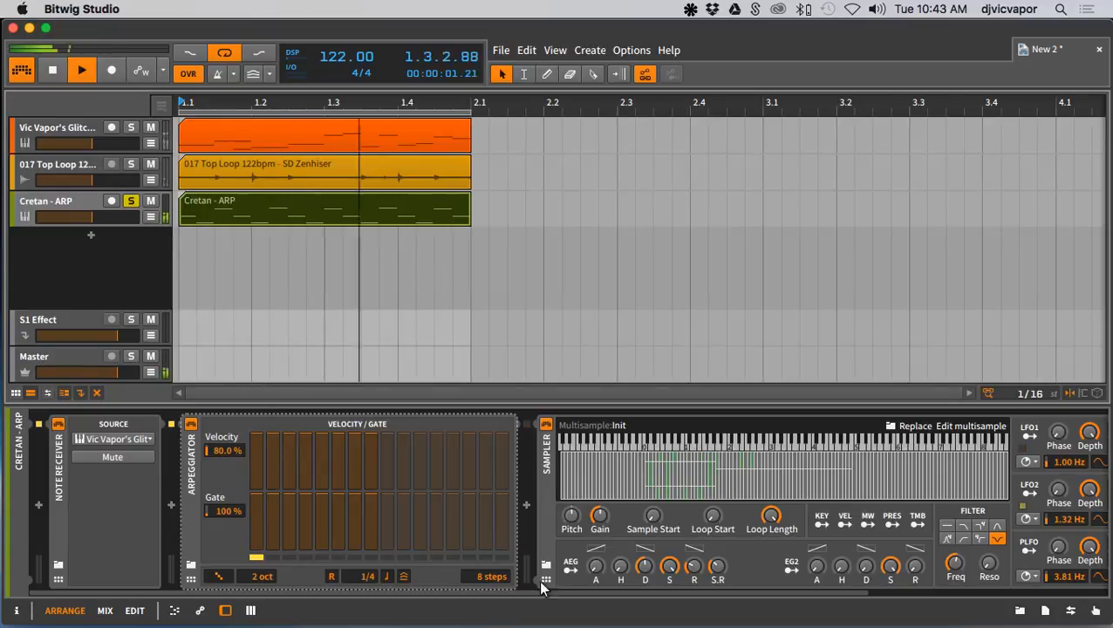
{"action": "left_click_drag", "start_coordinate": [549, 593], "coordinate": [671, 595]}
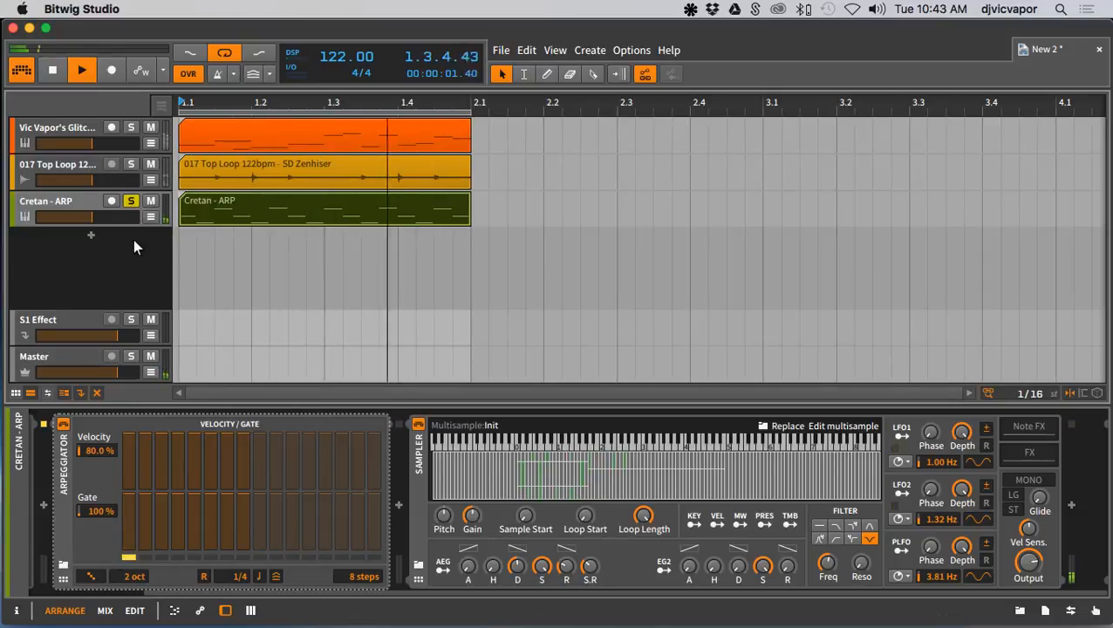
Raise the Cretan - ARP track's volume slightly and set its Arpeggiator's pattern to down-up
{"action": "left_click_drag", "start_coordinate": [91, 216], "coordinate": [107, 215]}
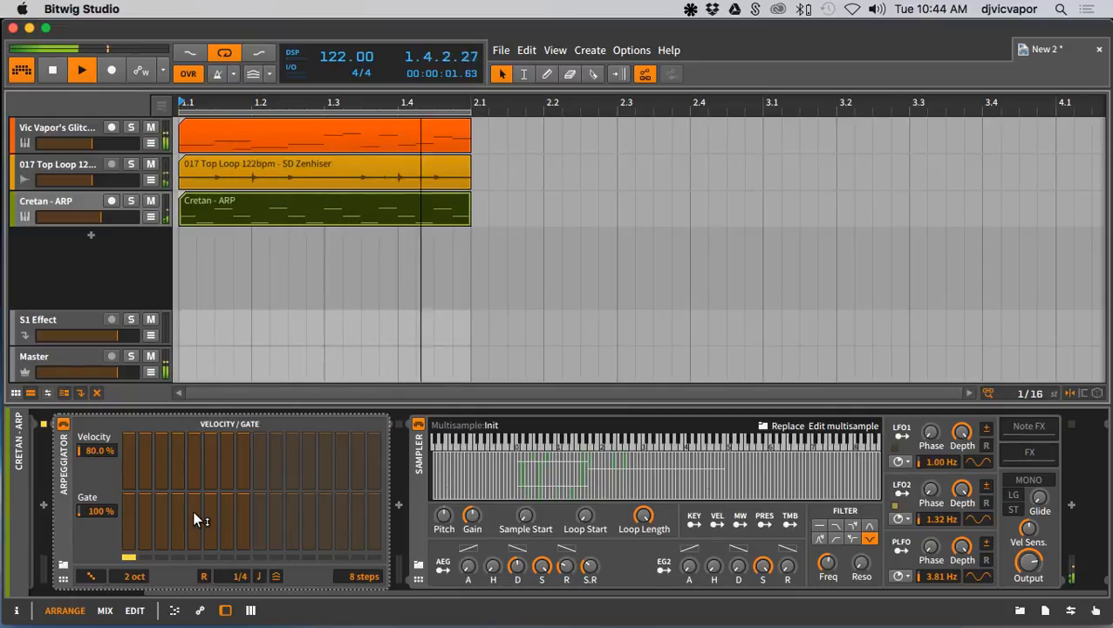
{"action": "left_click_drag", "start_coordinate": [93, 576], "coordinate": [93, 565]}
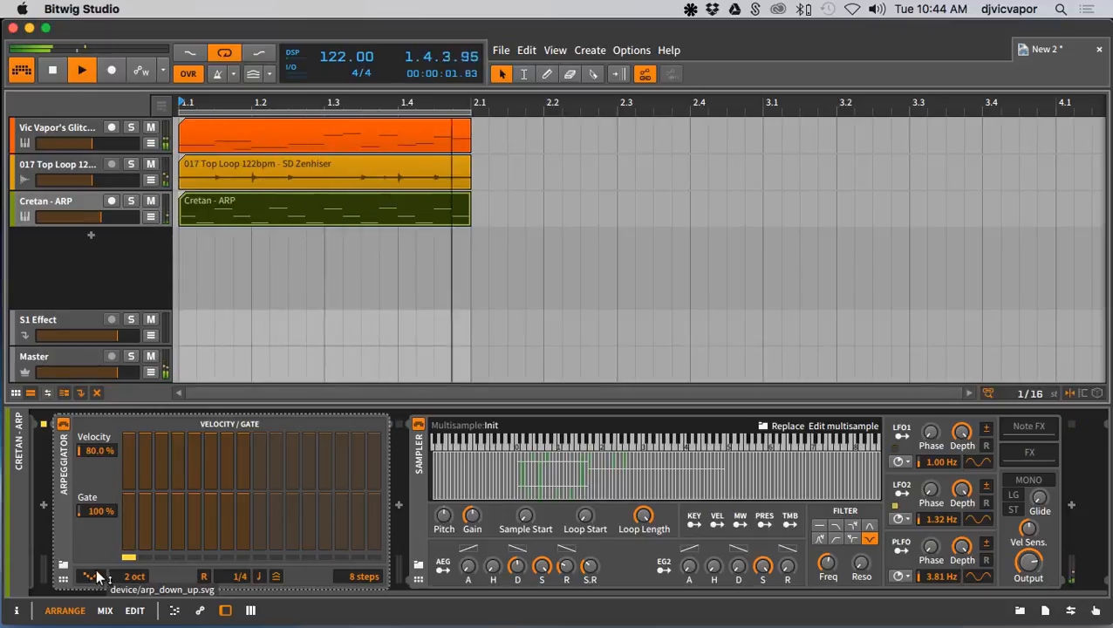
Close the device chain and add an audio track below the Cretan - ARP track
{"action": "left_click_drag", "start_coordinate": [199, 408], "coordinate": [184, 592]}
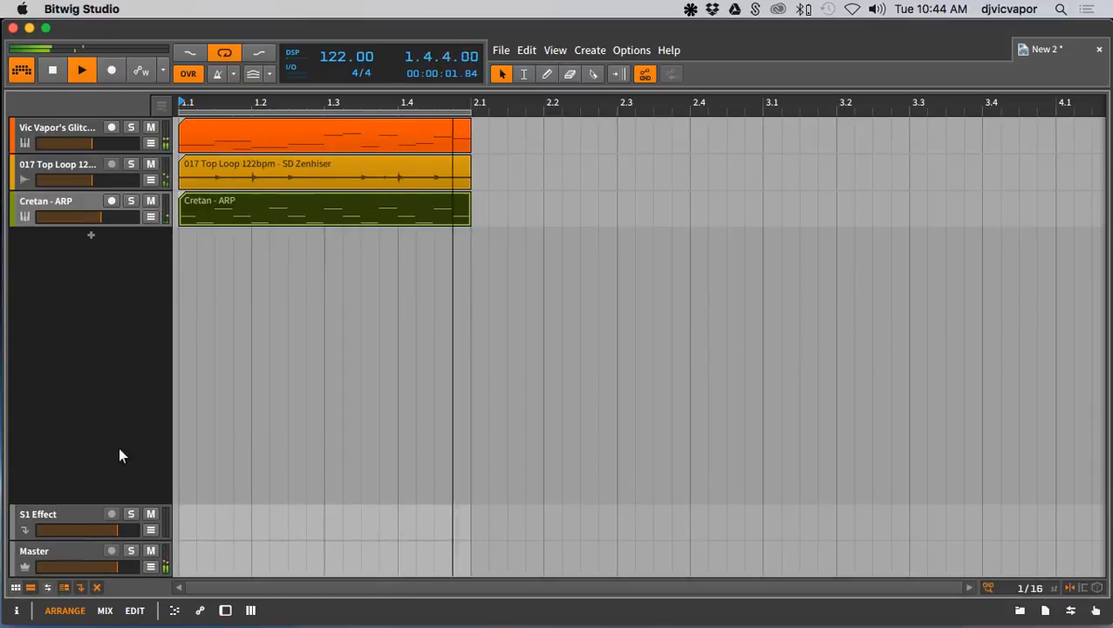
{"action": "right_click", "coordinate": [93, 252]}
{"action": "left_click", "coordinate": [111, 277]}
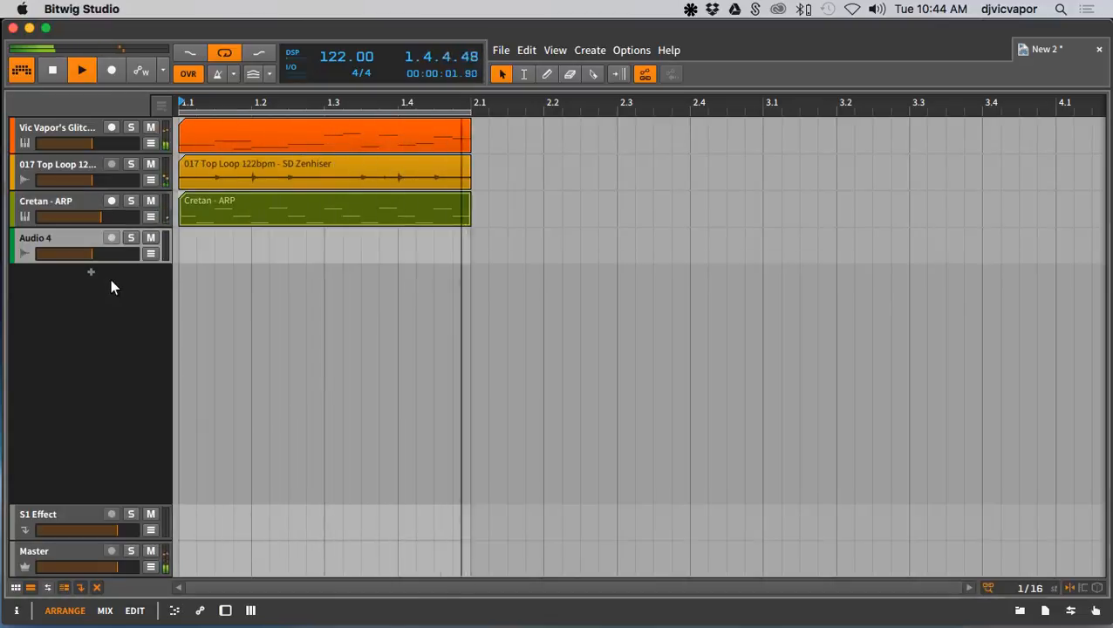
Place the 017(a) Drum Beat 122bpm loop from SD - Drum Beats at the start of the new audio track and trim it to one bar
{"action": "left_click", "coordinate": [1021, 611]}
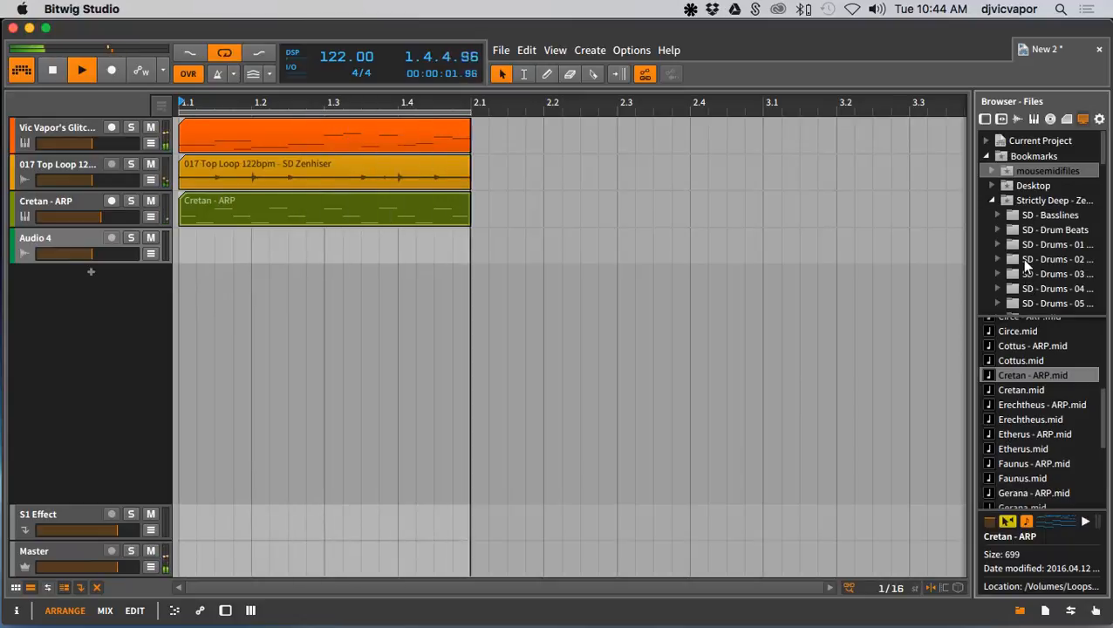
{"action": "left_click", "coordinate": [1011, 231]}
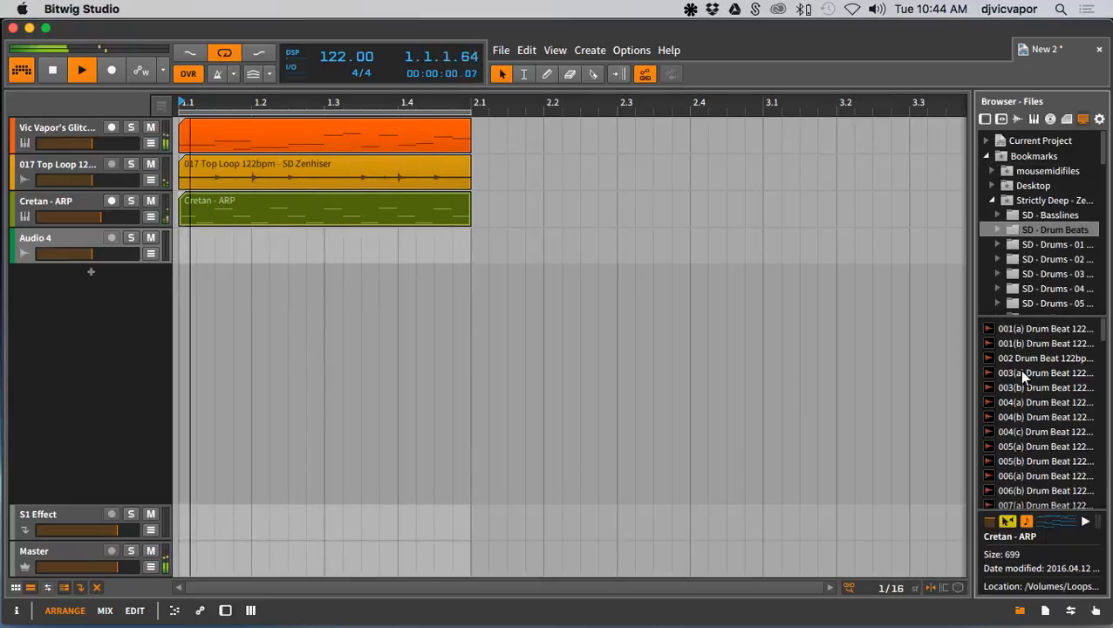
{"action": "scroll", "coordinate": [1018, 370], "scroll_direction": "down", "scroll_amount": 5}
{"action": "scroll", "coordinate": [1023, 441], "scroll_direction": "down", "scroll_amount": 3}
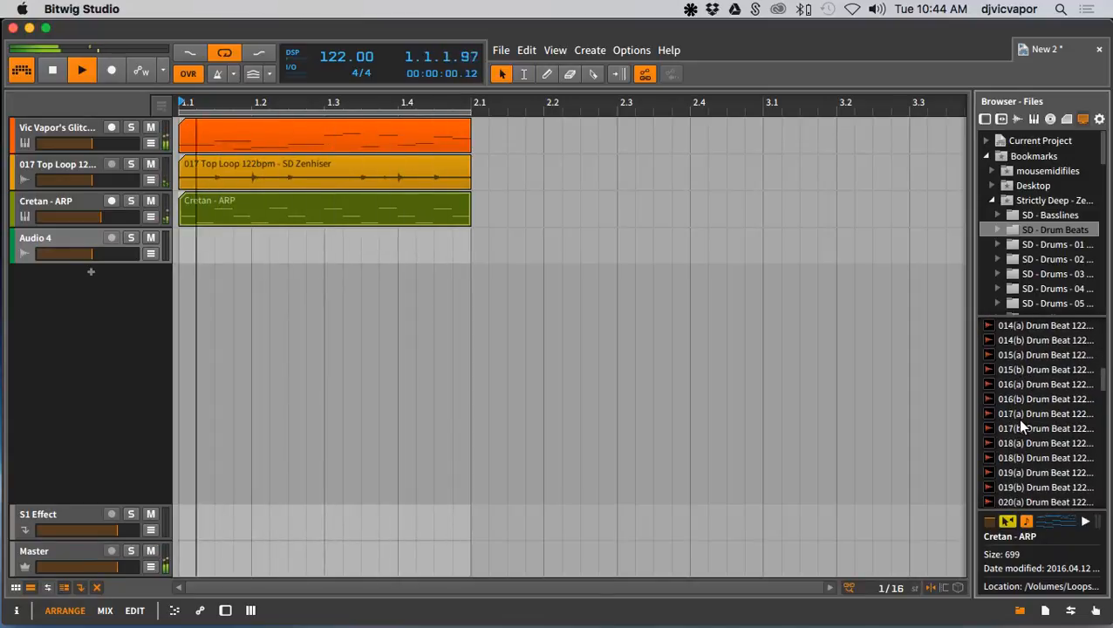
{"action": "left_click", "coordinate": [1023, 415]}
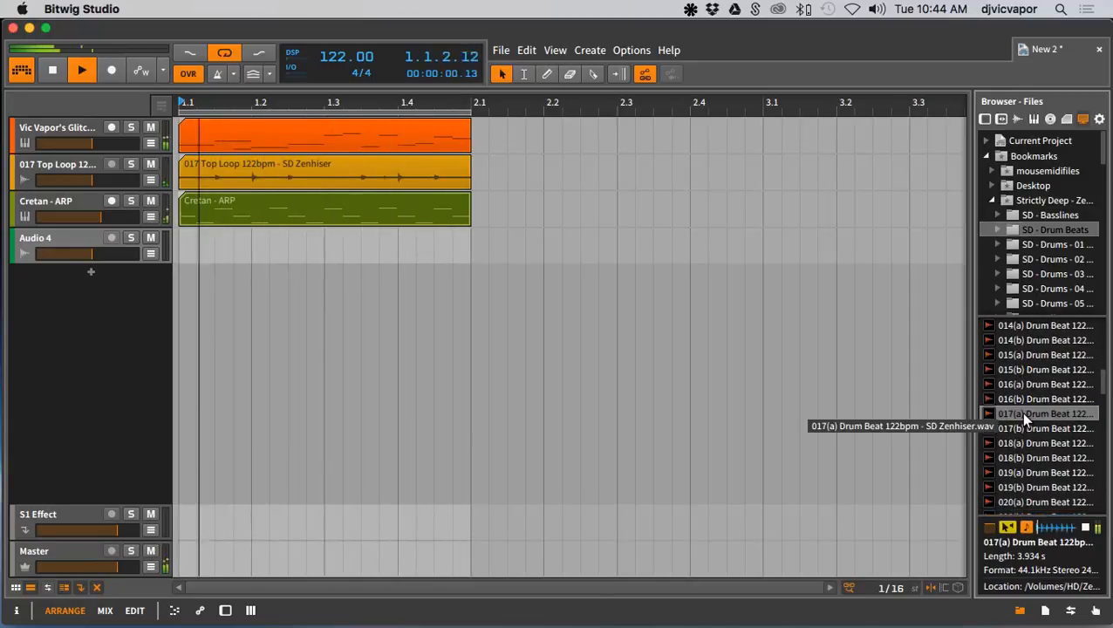
{"action": "left_click_drag", "start_coordinate": [978, 422], "coordinate": [186, 251]}
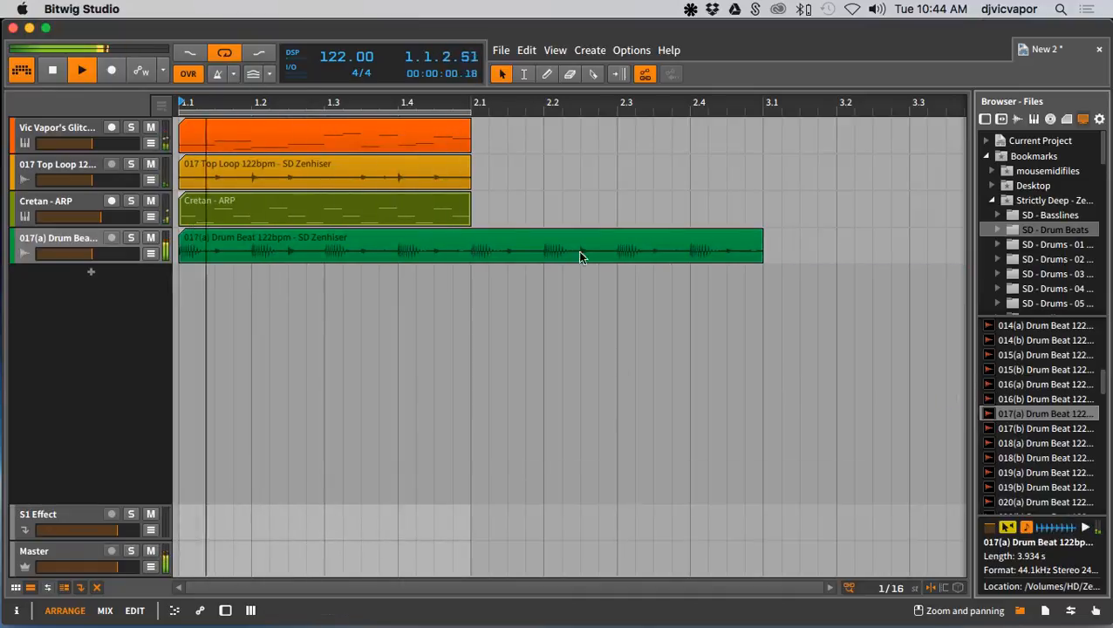
{"action": "left_click_drag", "start_coordinate": [760, 236], "coordinate": [472, 242]}
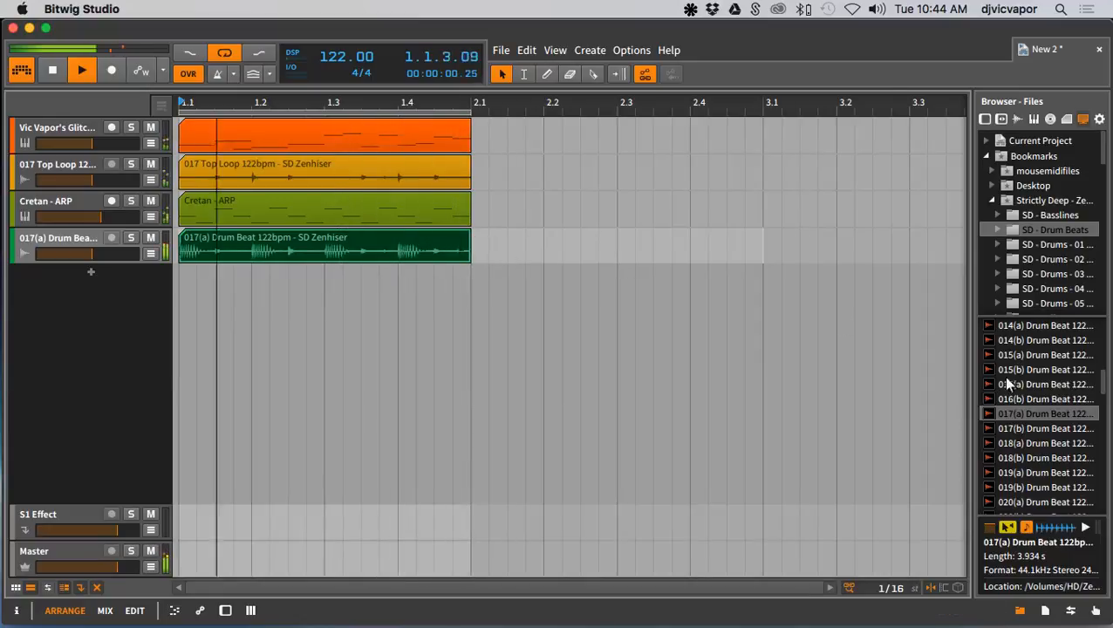
{"action": "left_click_drag", "start_coordinate": [1002, 485], "coordinate": [1110, 472]}
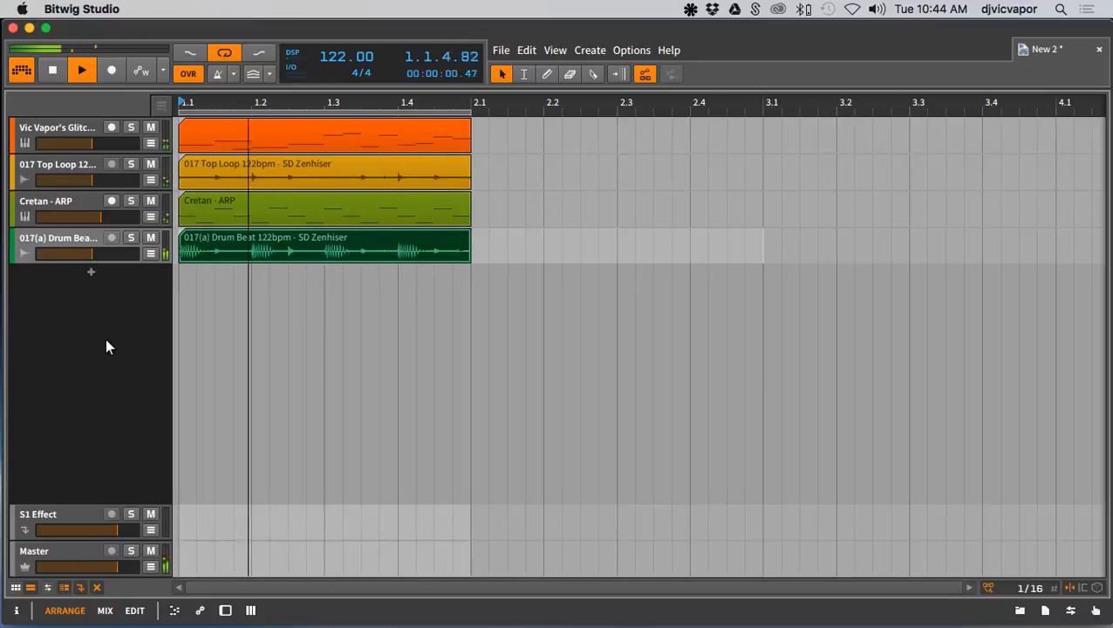
Stop playback and look over the glitch sampler track's device chain, closing it again when done
{"action": "left_click", "coordinate": [53, 70]}
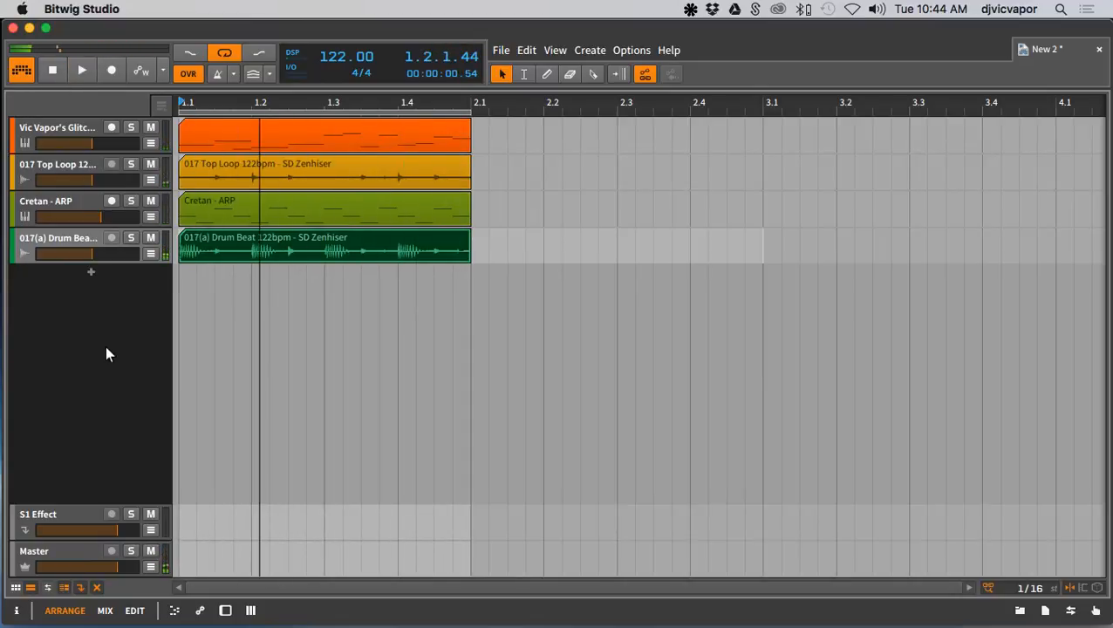
{"action": "left_click", "coordinate": [76, 127]}
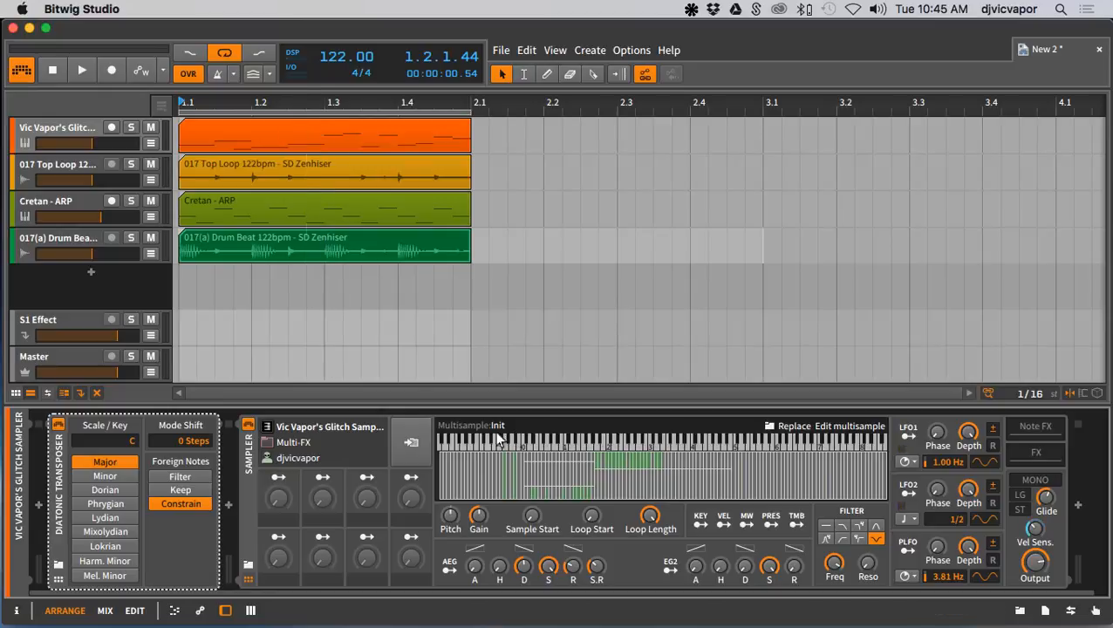
{"action": "left_click_drag", "start_coordinate": [547, 409], "coordinate": [592, 618]}
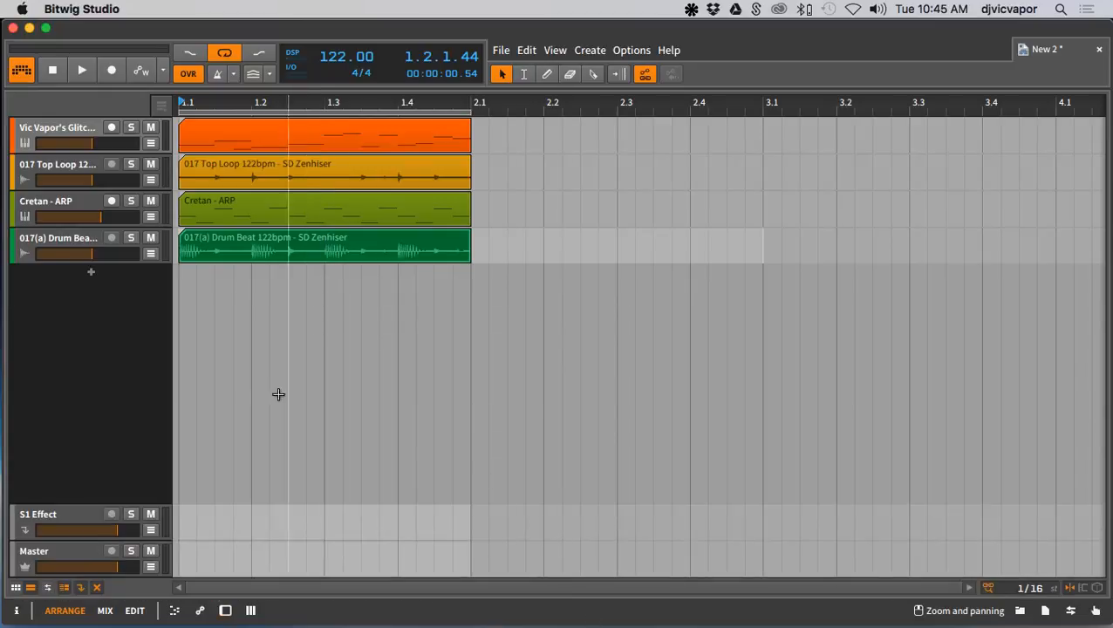
Replace the clip on the Cretan - ARP track with Gerana.mid from the mousemidifiles bookmark, starting at bar 1 and trimmed to one bar
{"action": "left_click", "coordinate": [211, 212]}
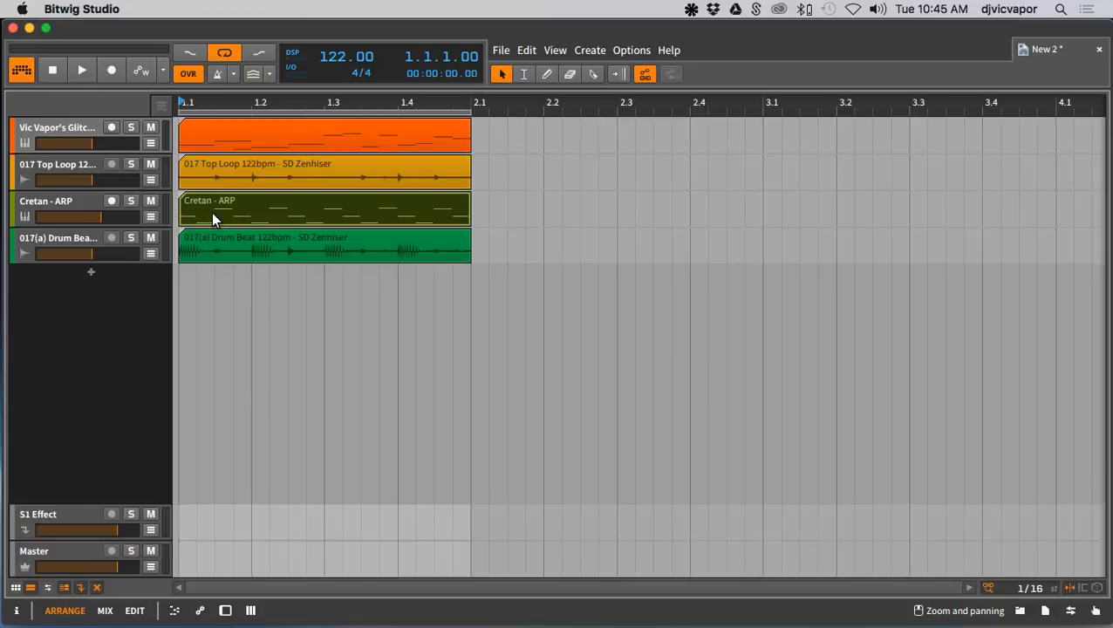
{"action": "key", "text": "Delete"}
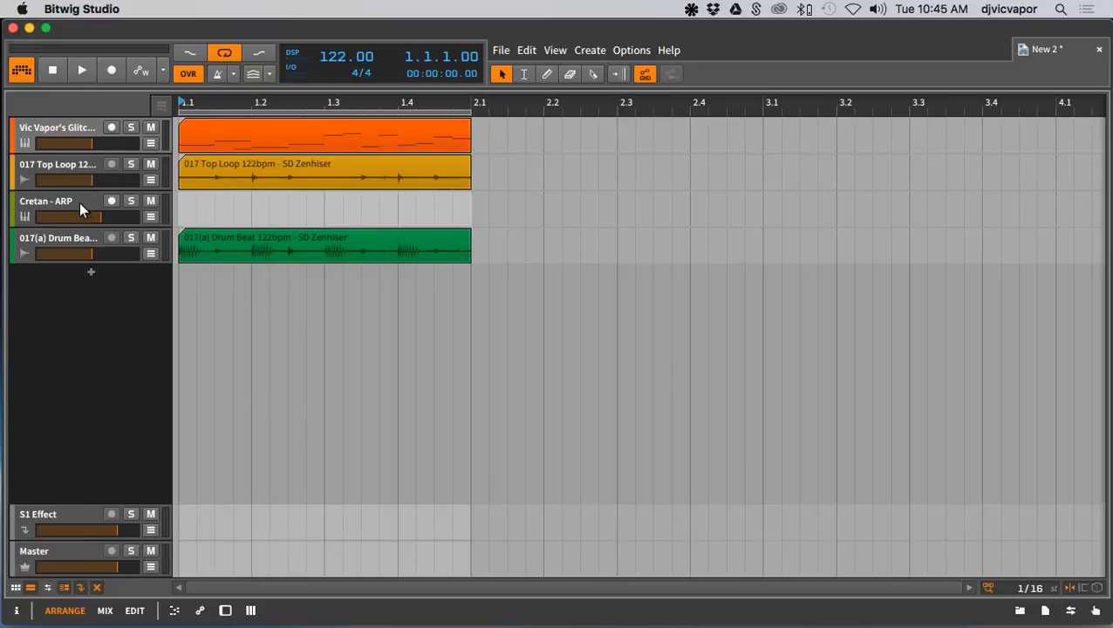
{"action": "left_click", "coordinate": [1020, 611]}
{"action": "left_click", "coordinate": [1042, 171]}
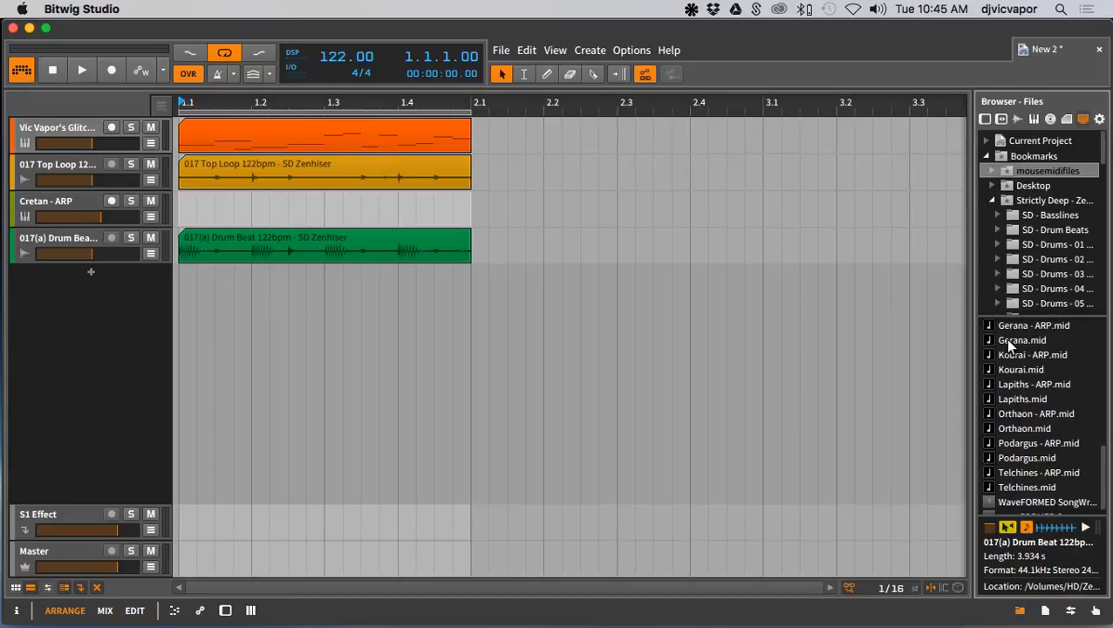
{"action": "left_click_drag", "start_coordinate": [1004, 339], "coordinate": [179, 223]}
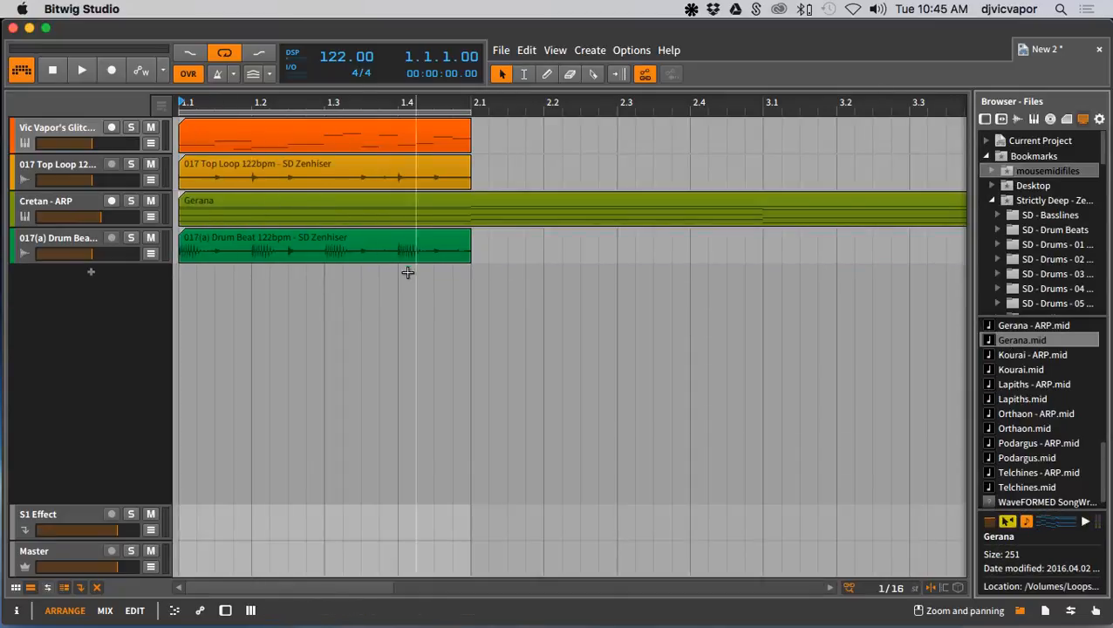
{"action": "left_click_drag", "start_coordinate": [489, 104], "coordinate": [488, 70]}
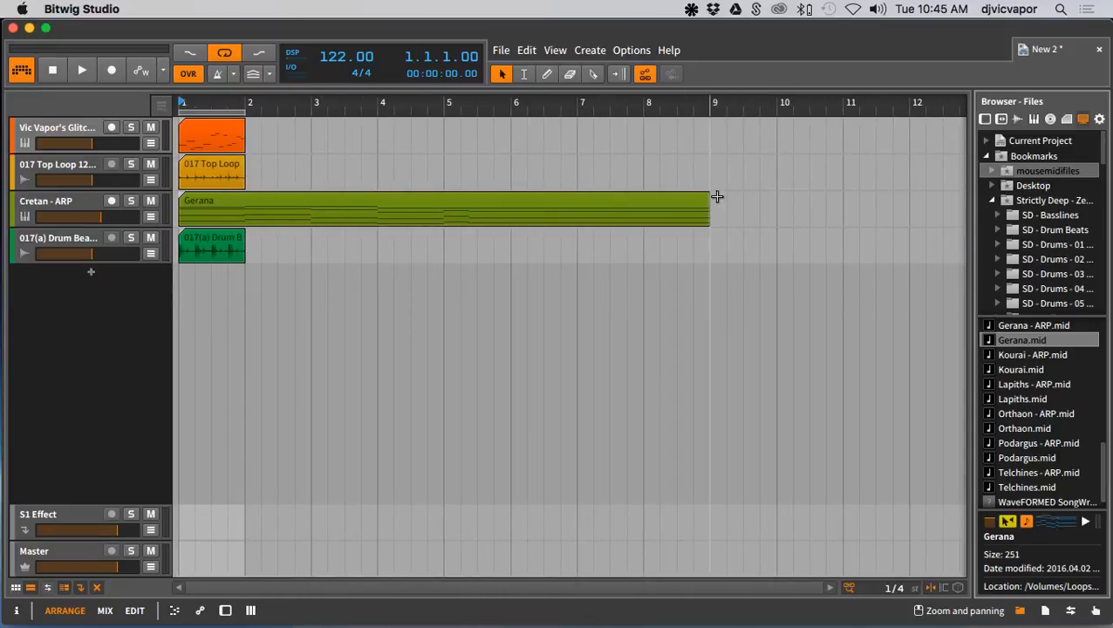
{"action": "left_click_drag", "start_coordinate": [708, 198], "coordinate": [279, 215]}
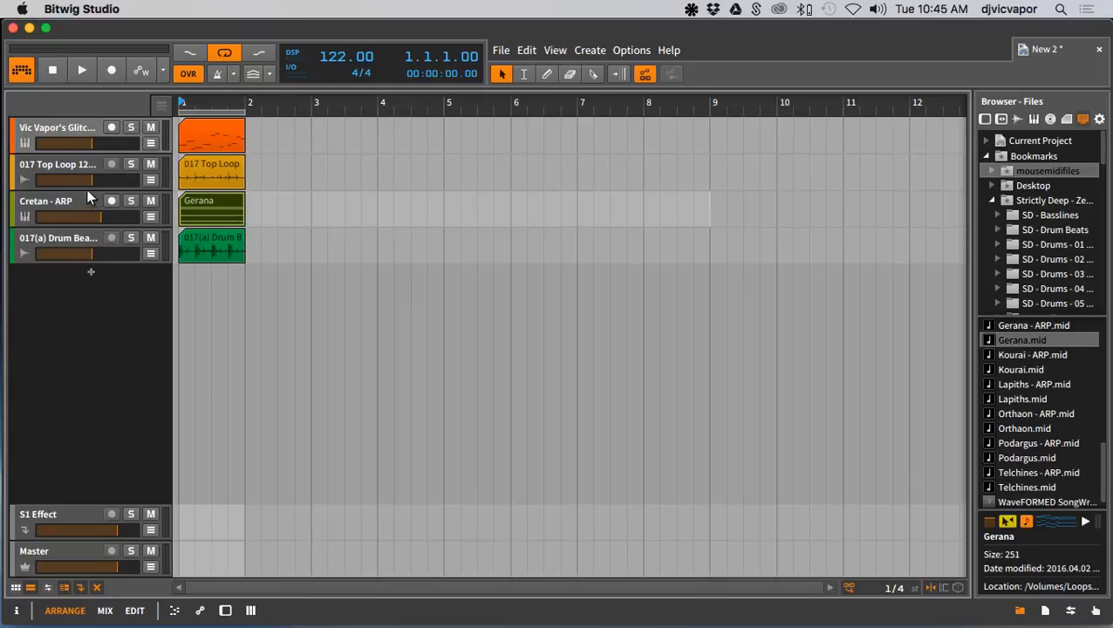
Solo the Cretan - ARP track during playback, set its Arpeggiator to random, 4 octaves and 1/8 rate, and restore the full mix
{"action": "left_click", "coordinate": [80, 72]}
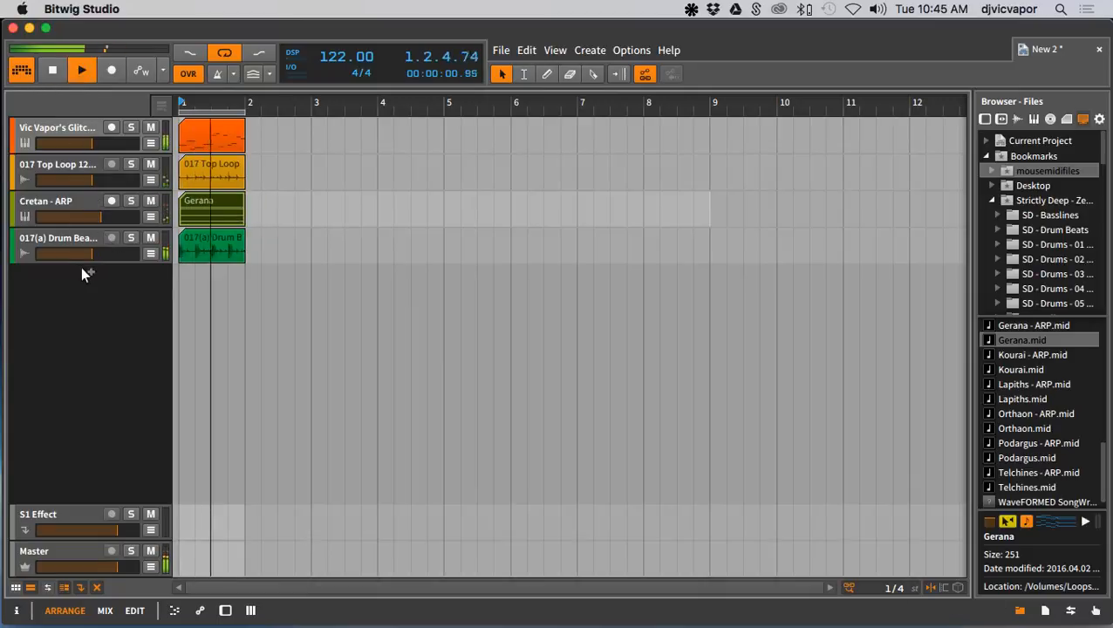
{"action": "left_click", "coordinate": [131, 202]}
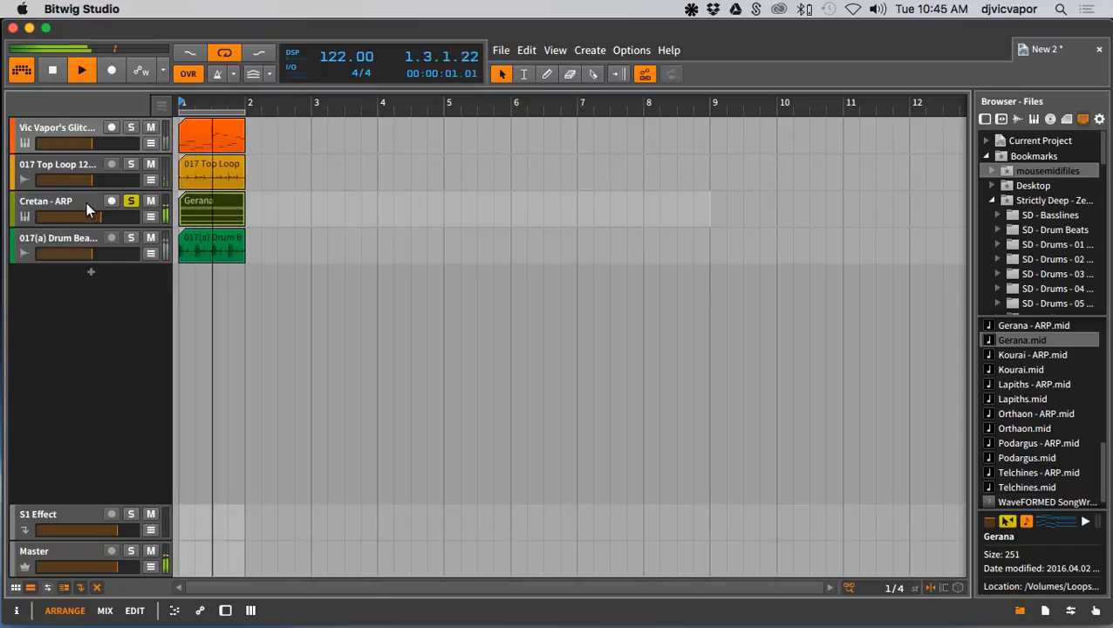
{"action": "double_click", "coordinate": [88, 206]}
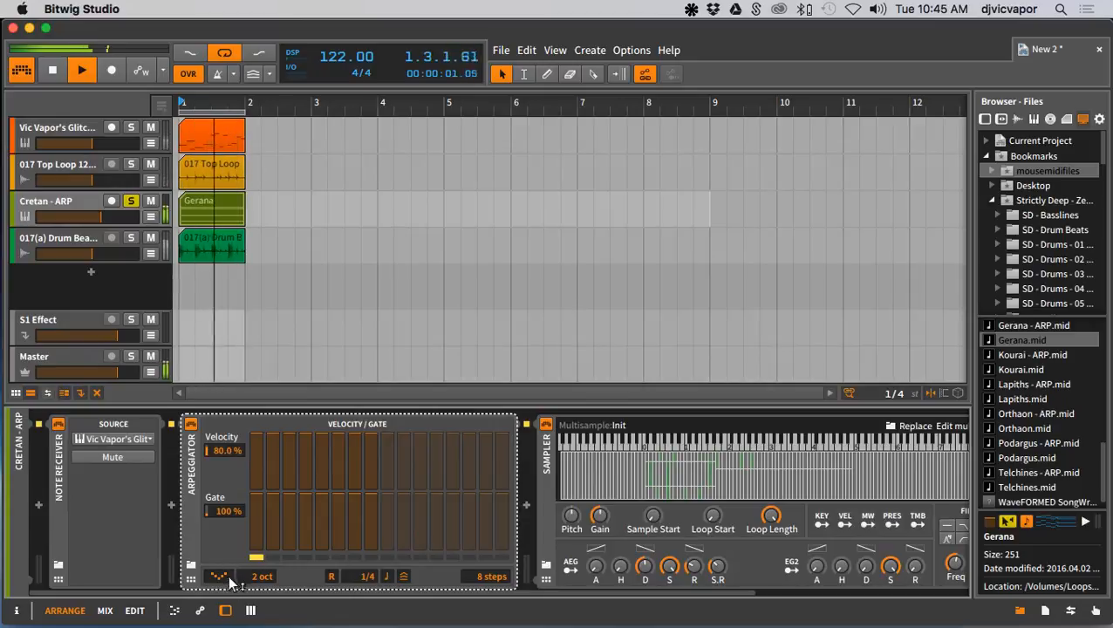
{"action": "left_click_drag", "start_coordinate": [224, 578], "coordinate": [224, 554]}
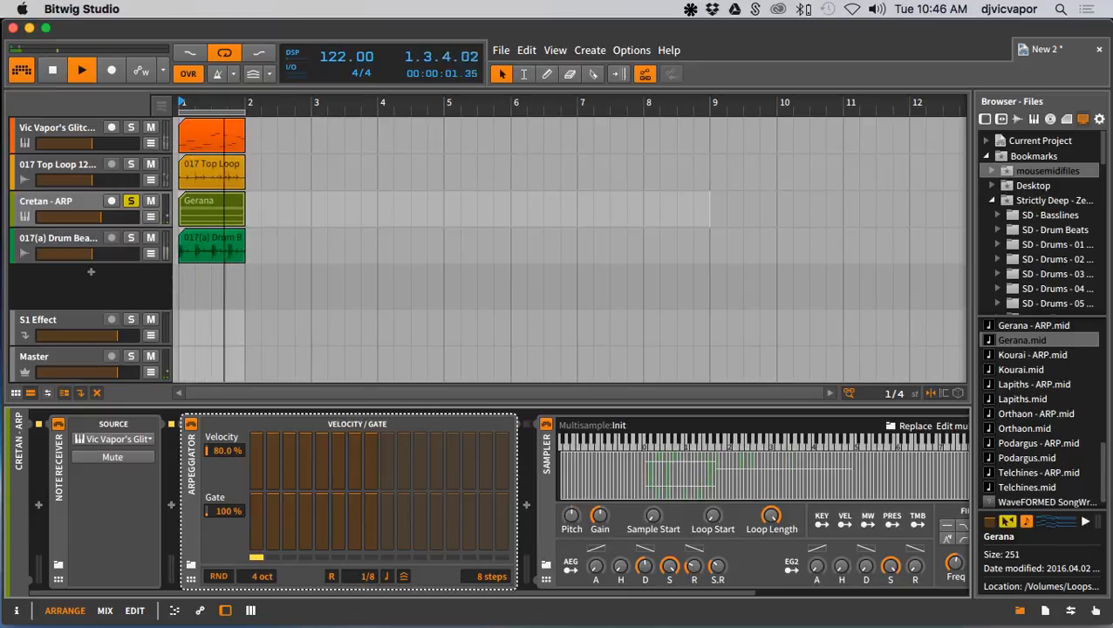
{"action": "left_click", "coordinate": [131, 202]}
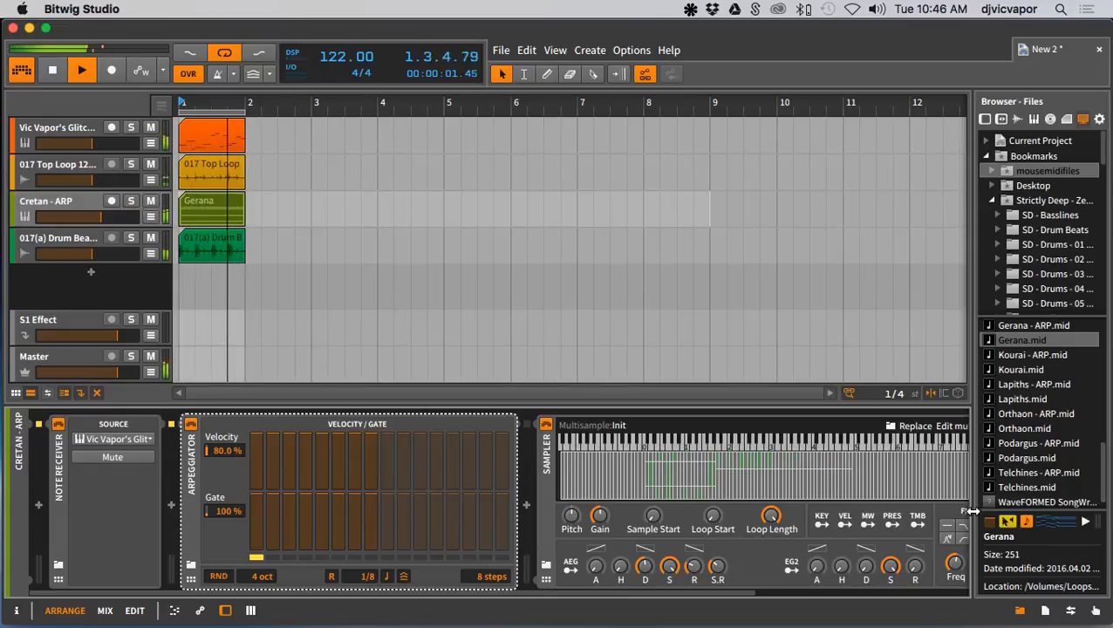
{"action": "left_click_drag", "start_coordinate": [974, 494], "coordinate": [1108, 497]}
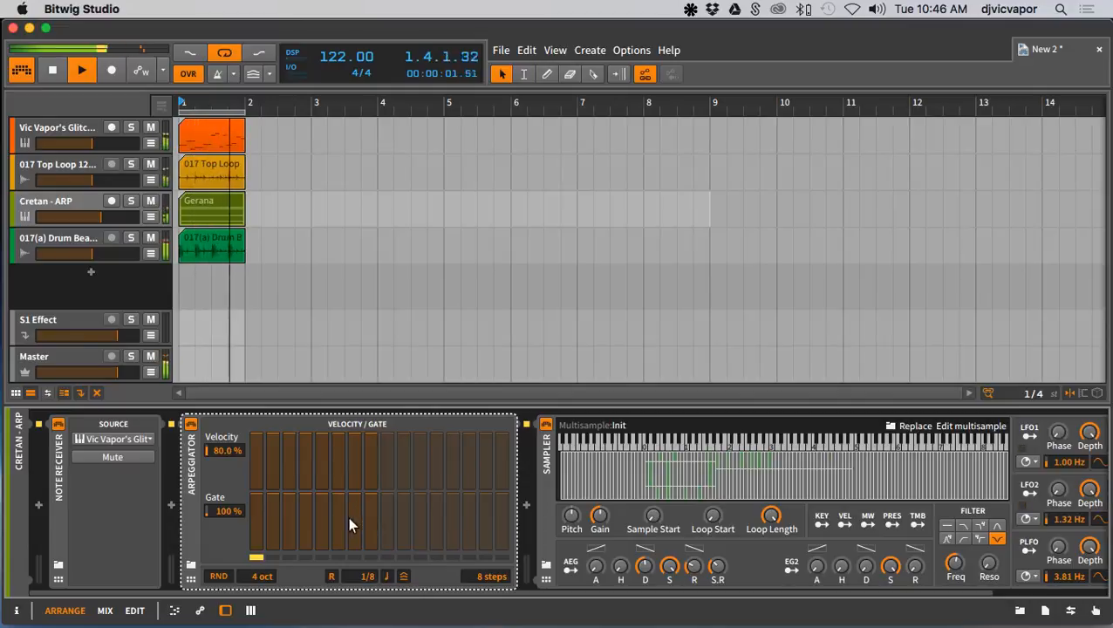
Lower the Cretan - ARP track's volume slightly and bring the glitch sampler track's volume down to about -13.3 dB
{"action": "left_click_drag", "start_coordinate": [104, 224], "coordinate": [100, 224]}
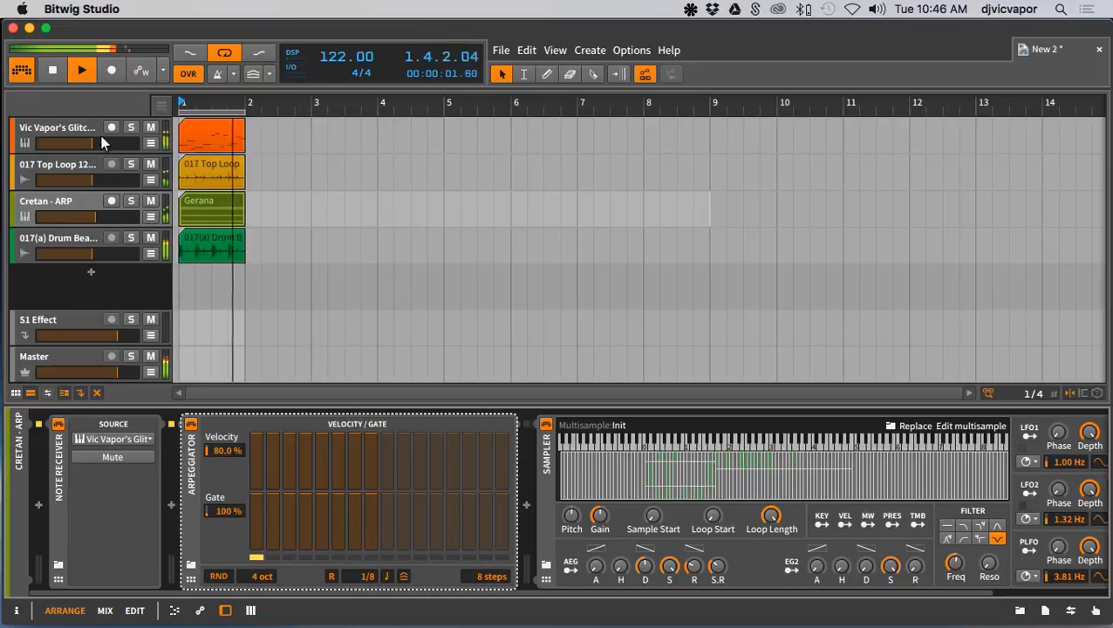
{"action": "left_click", "coordinate": [130, 128]}
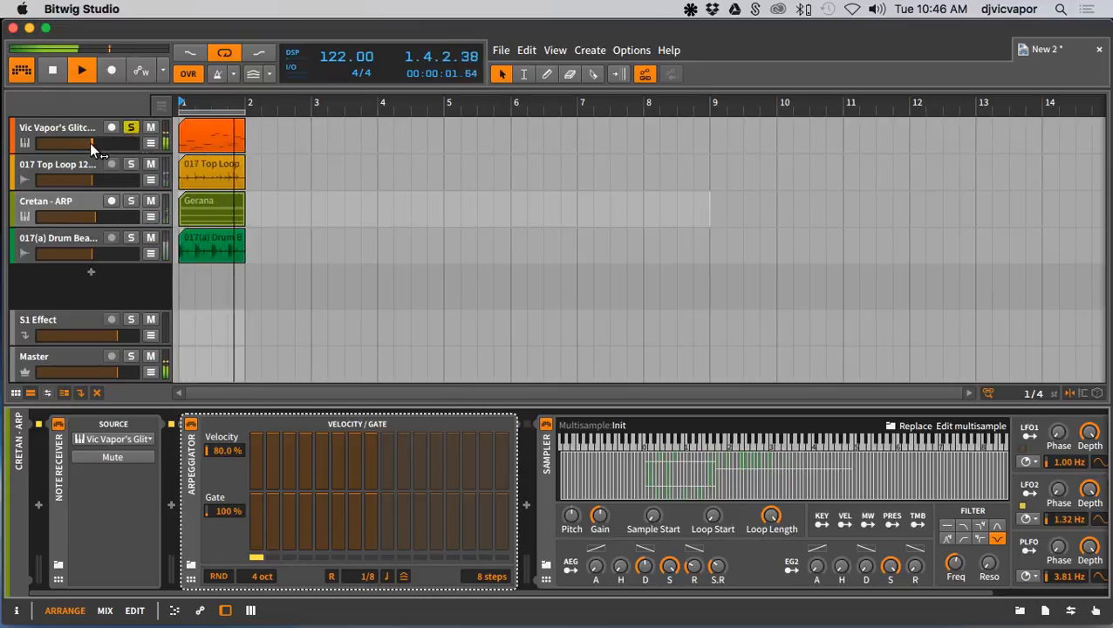
{"action": "left_click_drag", "start_coordinate": [91, 144], "coordinate": [85, 144]}
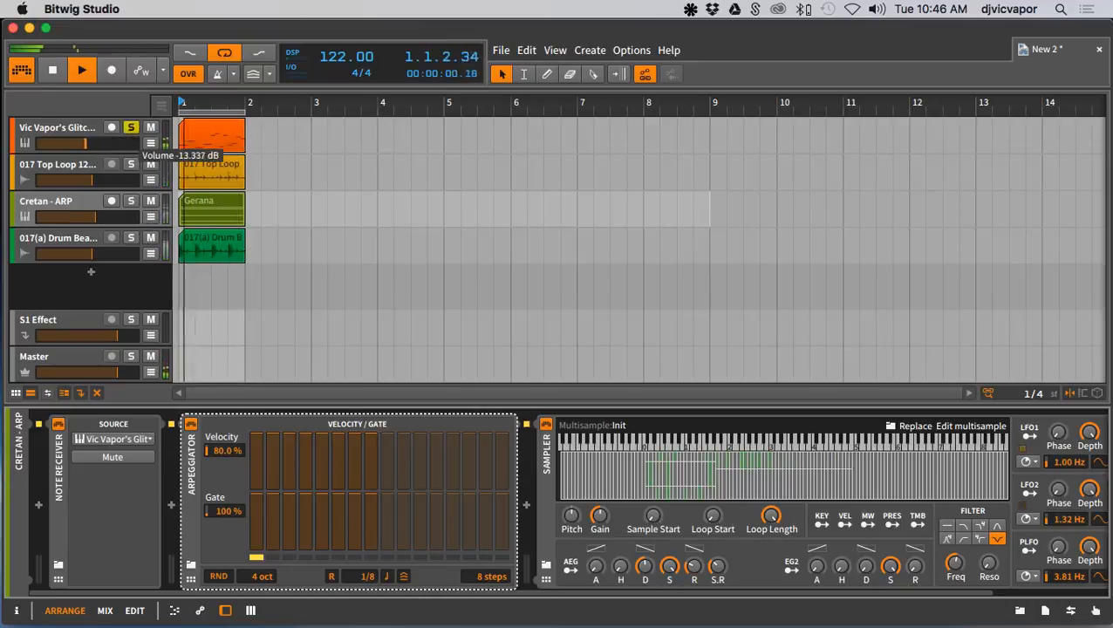
{"action": "left_click", "coordinate": [132, 128]}
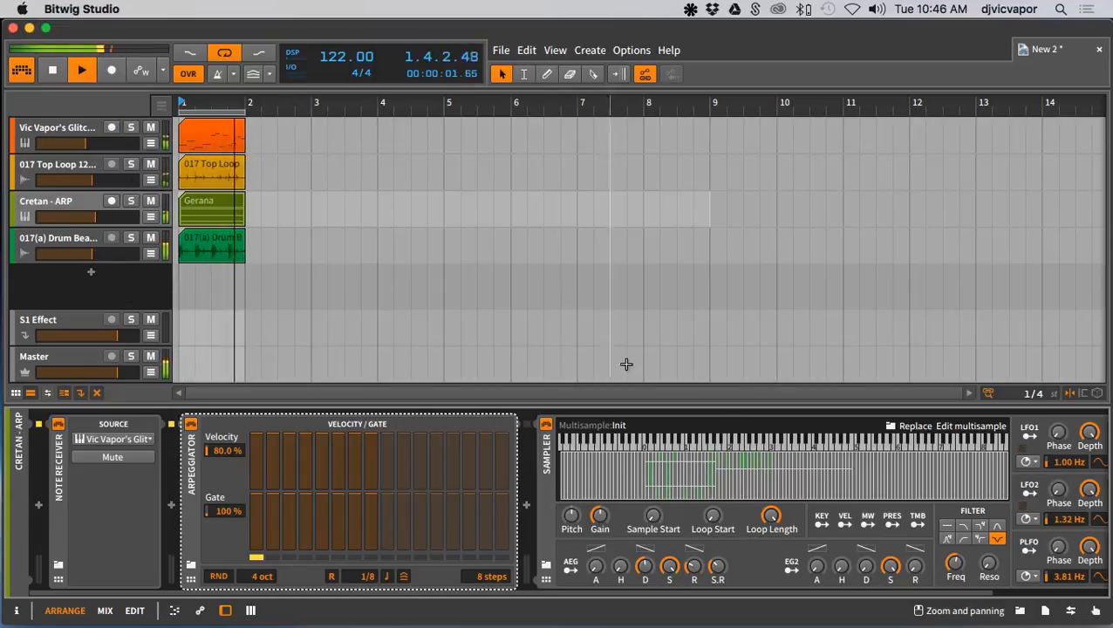
Insert a Delay-2 from the Delay / Reverb category into the FX chain of the Cretan - ARP track's Sampler
{"action": "left_click_drag", "start_coordinate": [858, 592], "coordinate": [1029, 602]}
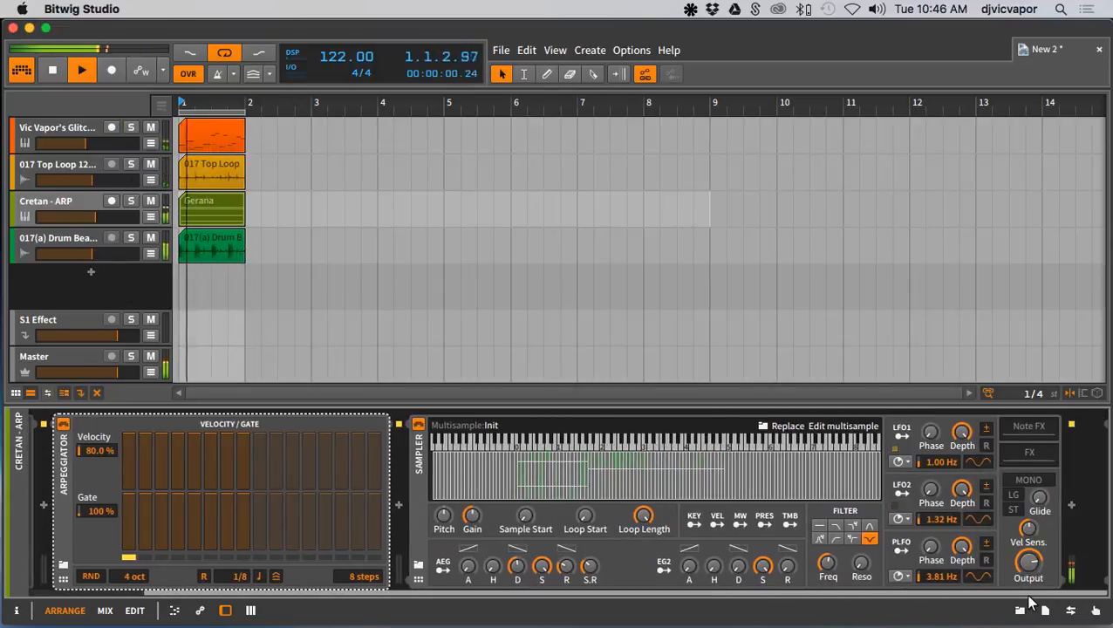
{"action": "left_click", "coordinate": [1027, 451]}
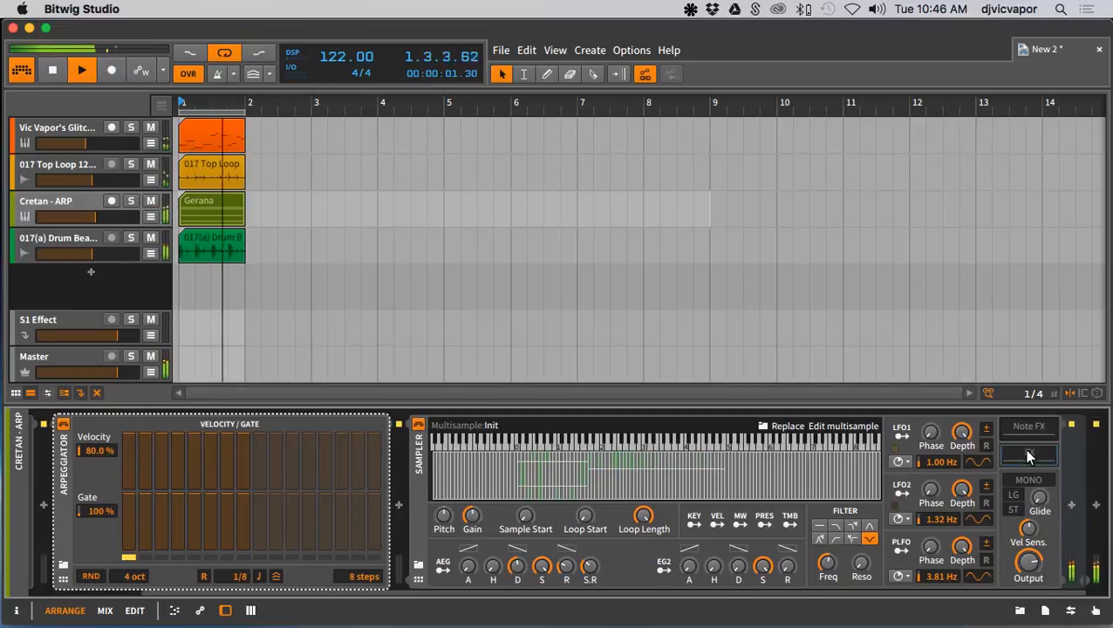
{"action": "left_click", "coordinate": [1072, 505]}
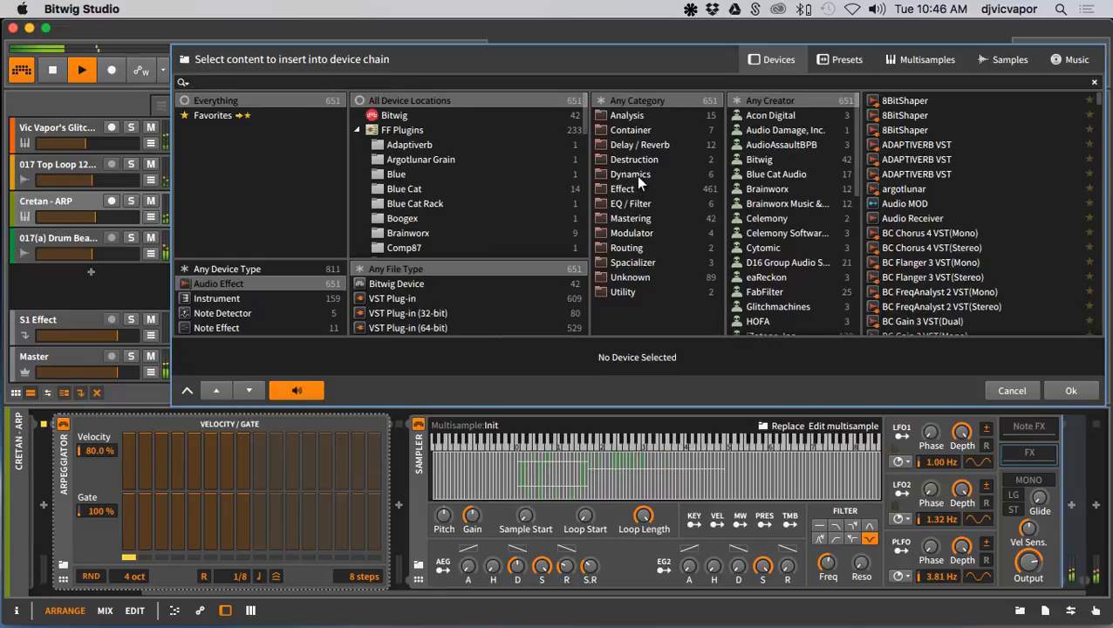
{"action": "left_click", "coordinate": [643, 146]}
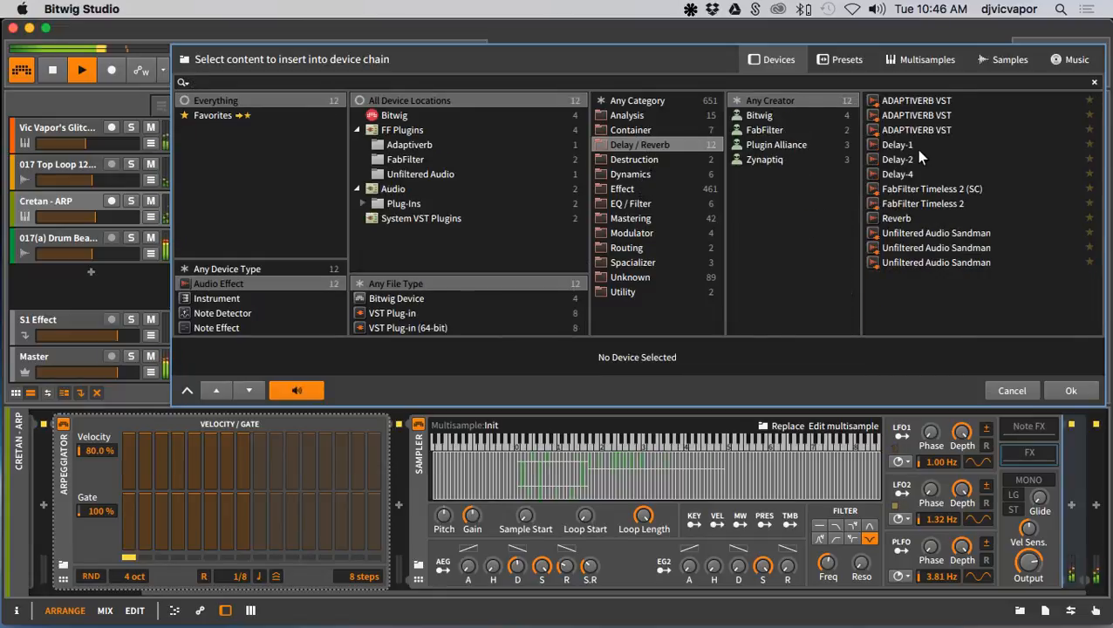
{"action": "left_click", "coordinate": [903, 159]}
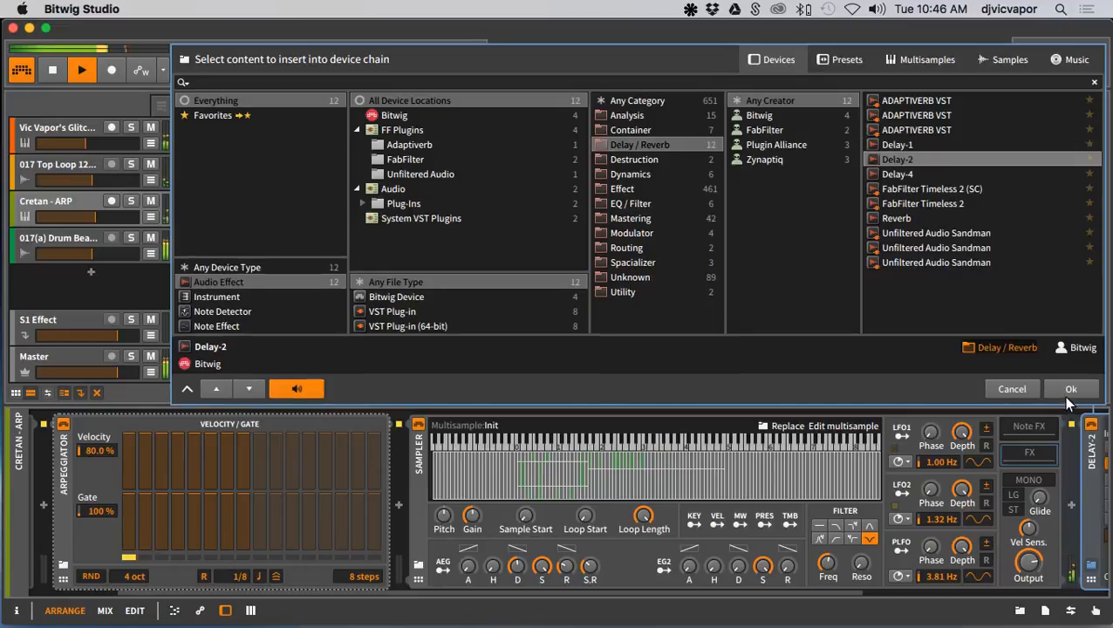
{"action": "left_click", "coordinate": [1062, 396]}
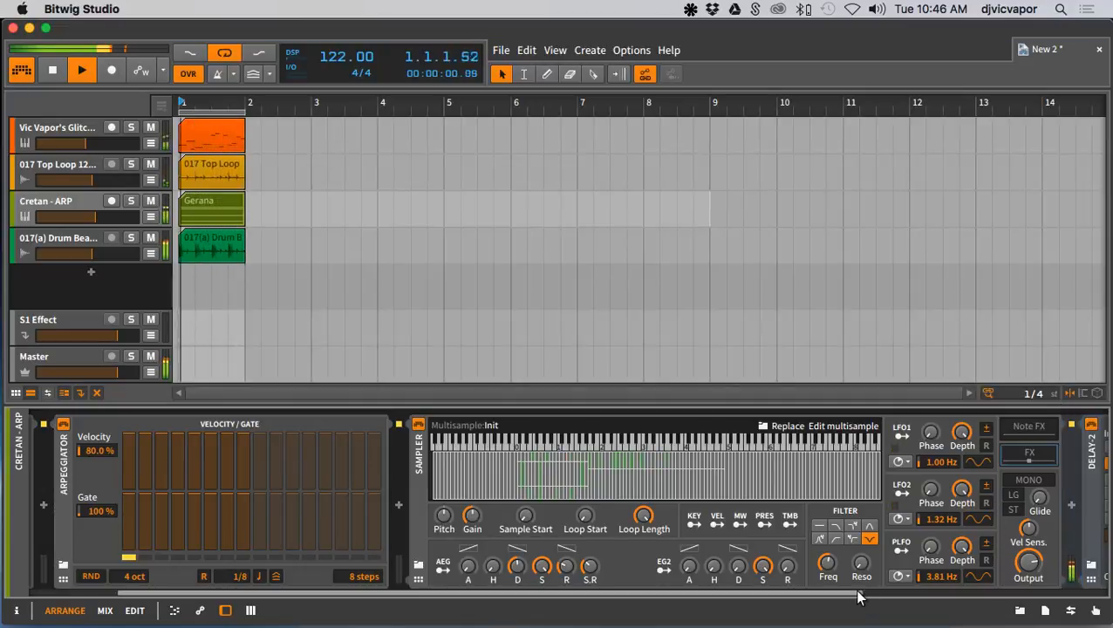
{"action": "left_click_drag", "start_coordinate": [858, 595], "coordinate": [1069, 593]}
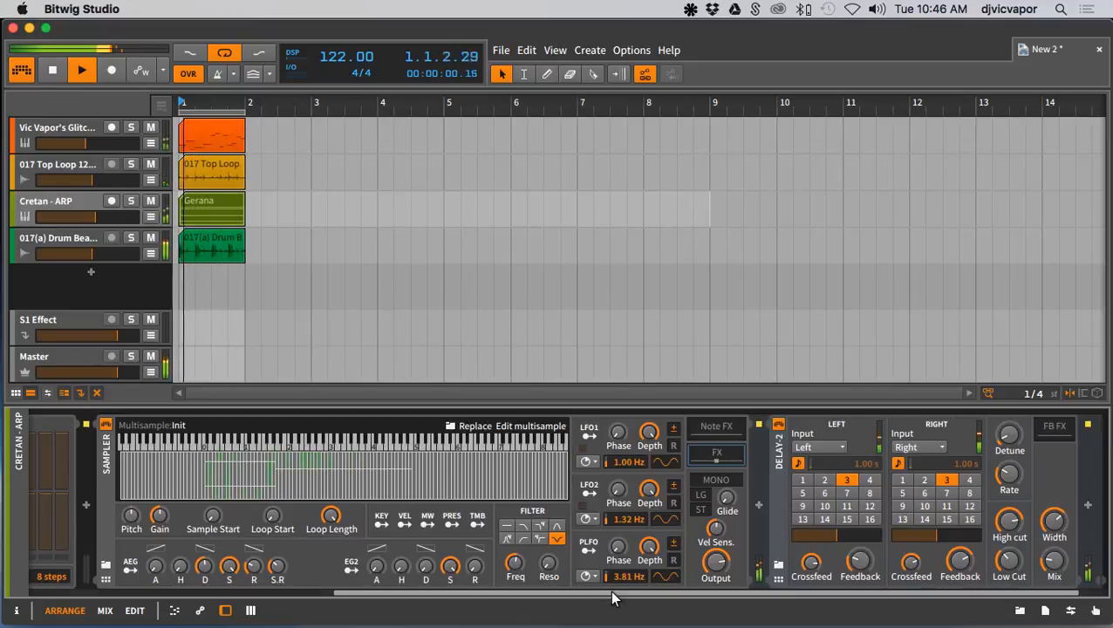
Insert an LFO MOD between the Note Receiver and the Arpeggiator, and move the Arpeggiator into the LFO MOD's FX chain
{"action": "left_click_drag", "start_coordinate": [613, 596], "coordinate": [255, 595]}
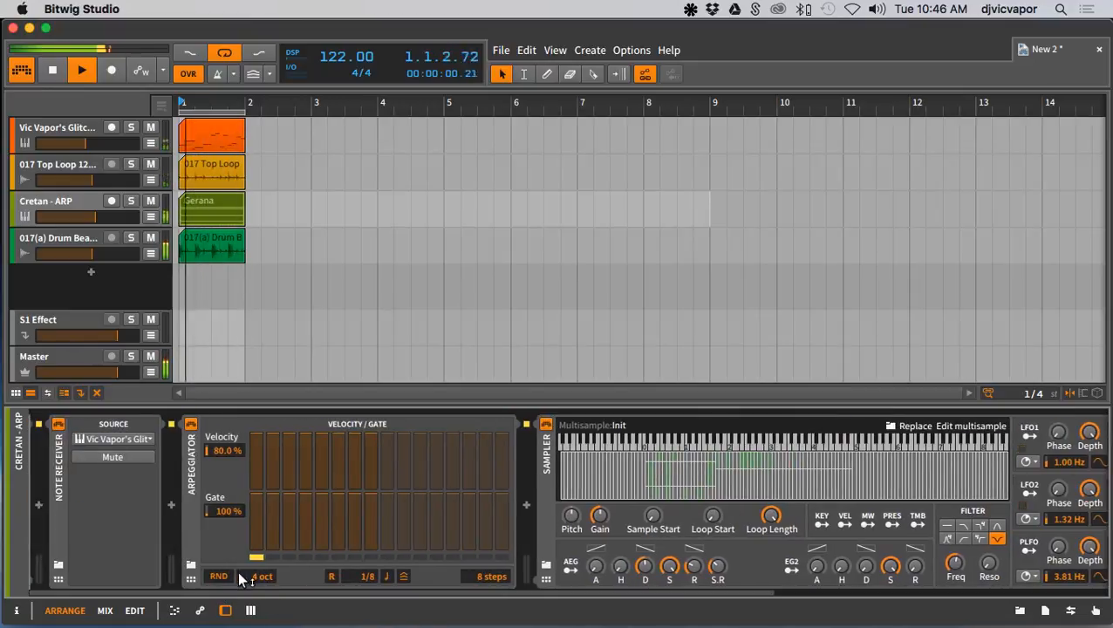
{"action": "left_click", "coordinate": [172, 506]}
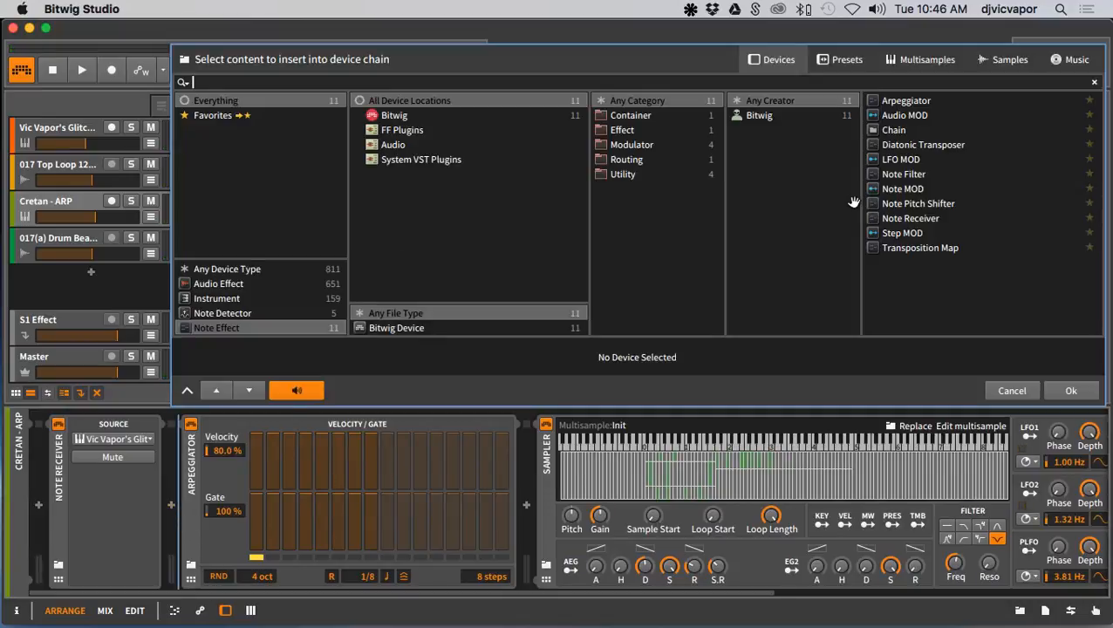
{"action": "left_click", "coordinate": [903, 160]}
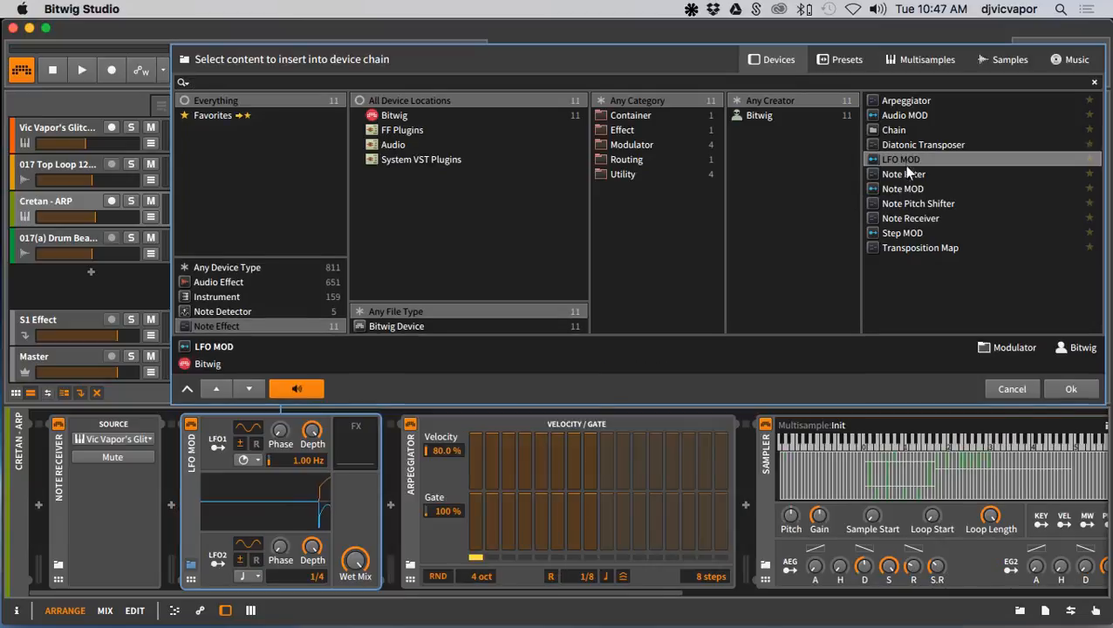
{"action": "left_click", "coordinate": [1071, 389]}
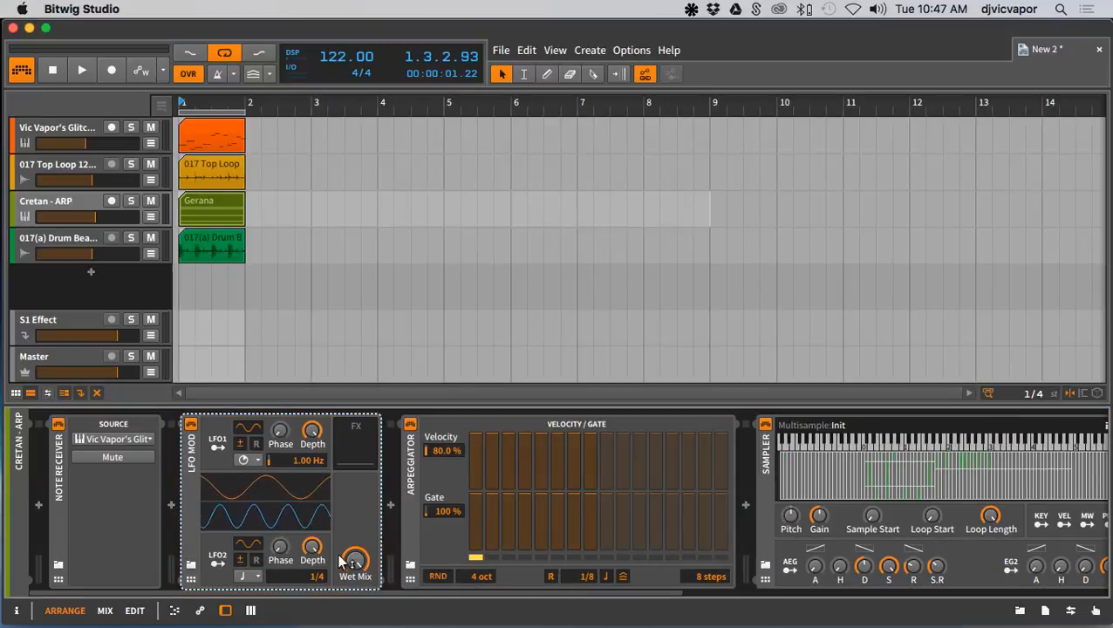
{"action": "left_click", "coordinate": [411, 480]}
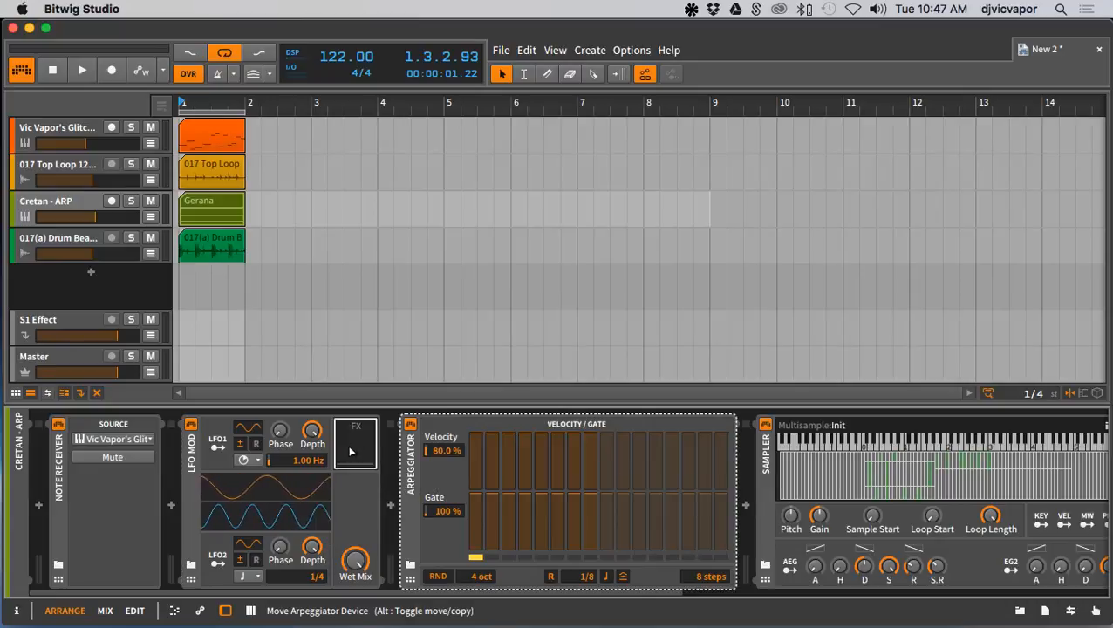
{"action": "left_click_drag", "start_coordinate": [351, 451], "coordinate": [349, 446]}
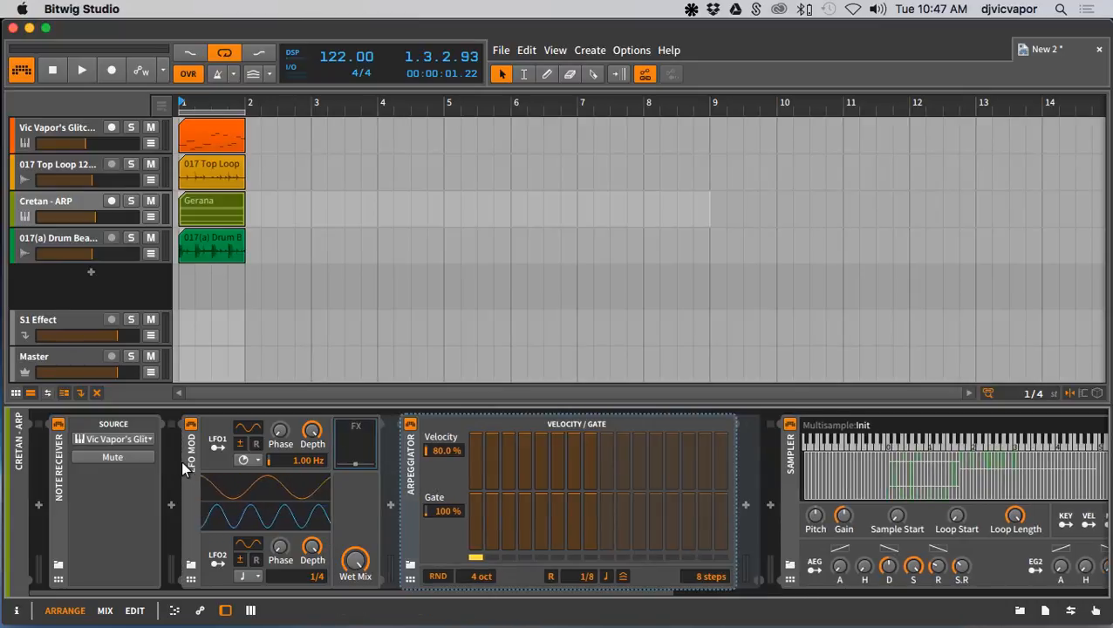
Resume playback and map LFO1 of the LFO MOD to the Arpeggiator's Mode with an amount of +8.00
{"action": "key", "text": "space"}
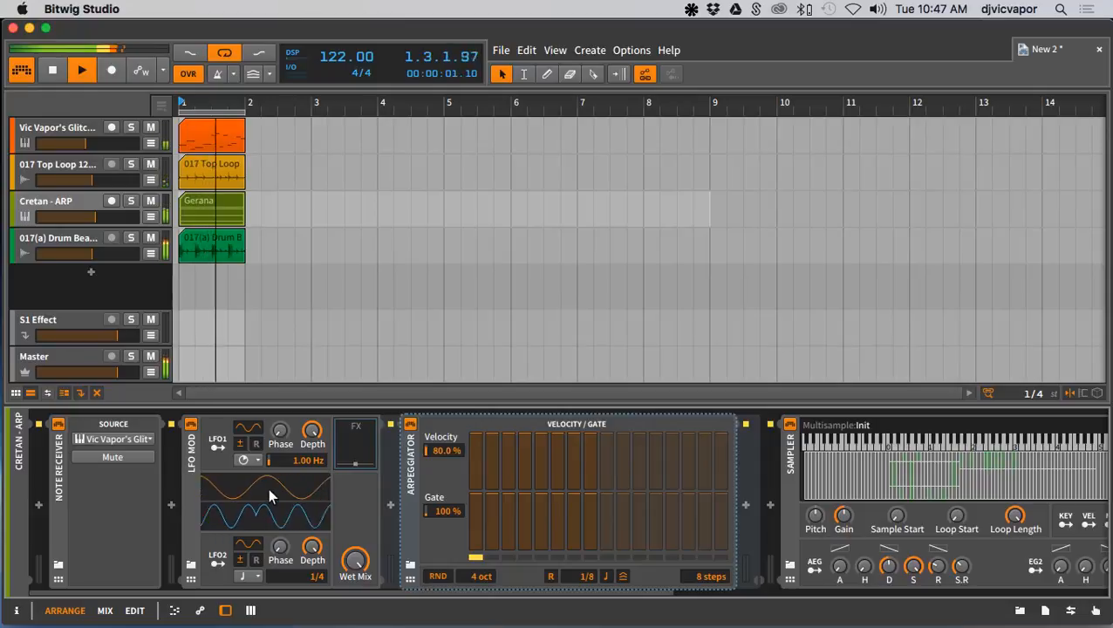
{"action": "left_click", "coordinate": [216, 446]}
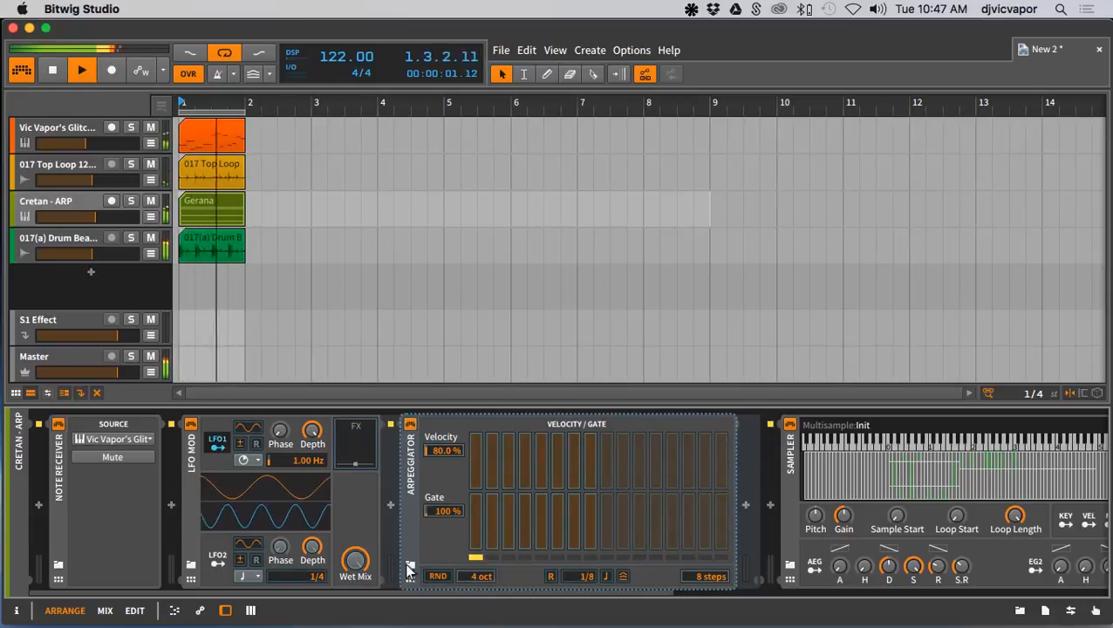
{"action": "left_click_drag", "start_coordinate": [438, 576], "coordinate": [438, 493]}
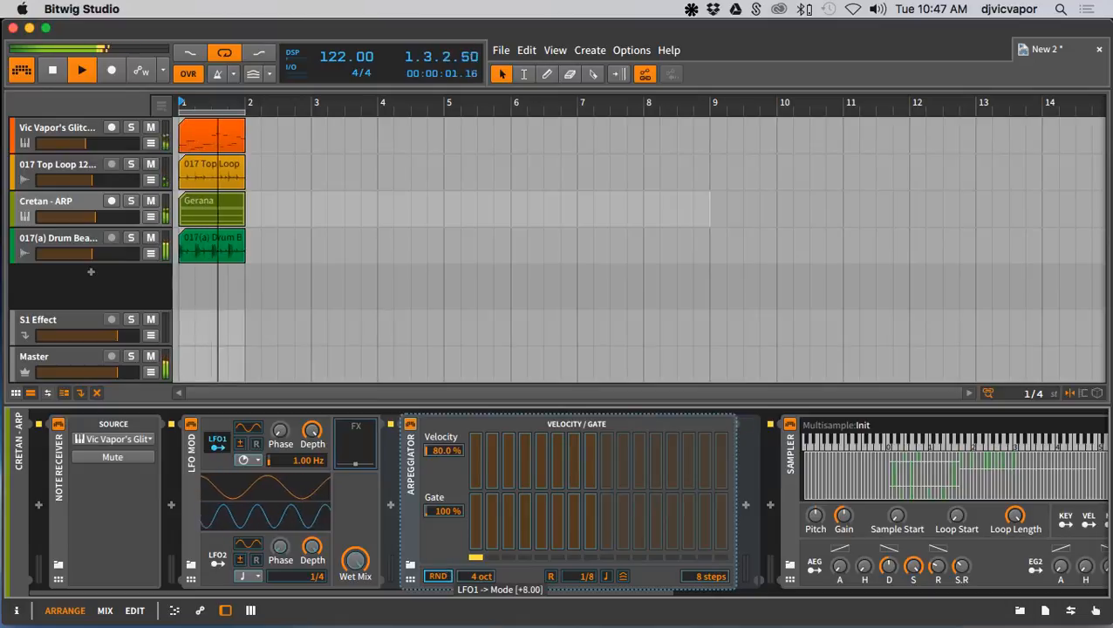
Finish the LFO1 mapping, solo the Cretan - ARP track and set LFO1's rate to 0.10 Hz
{"action": "left_click", "coordinate": [221, 443]}
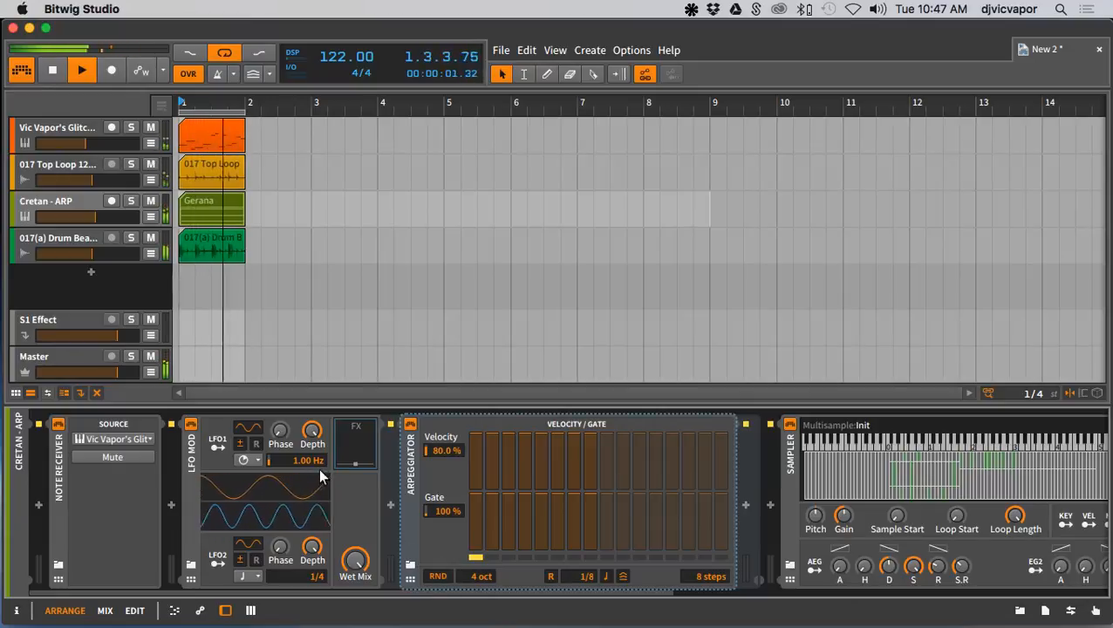
{"action": "mouse_move", "coordinate": [302, 461]}
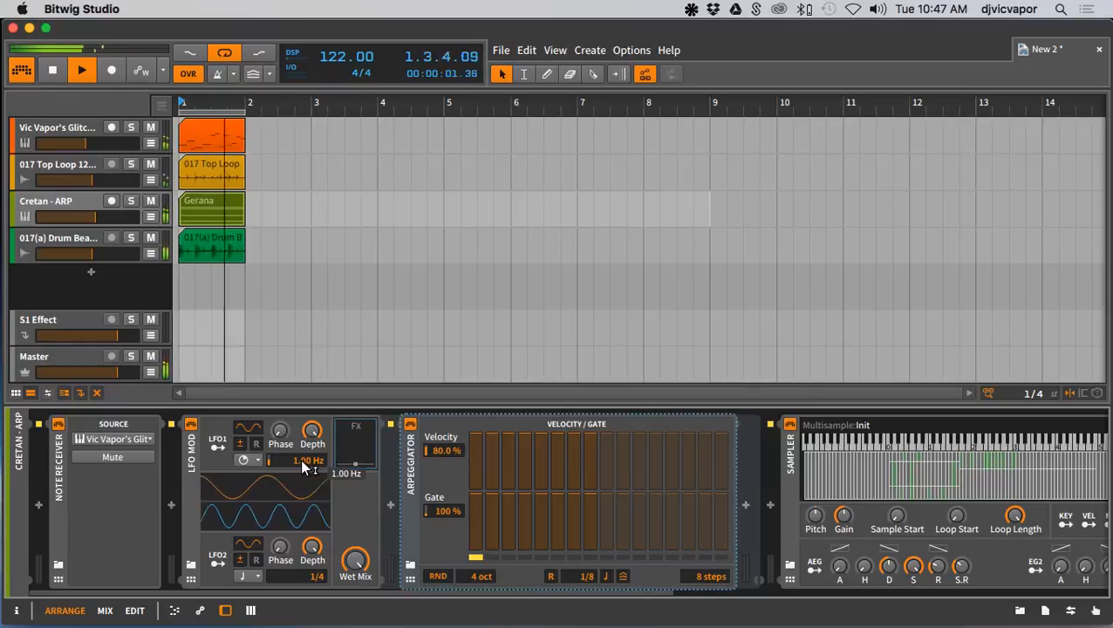
{"action": "left_click_drag", "start_coordinate": [302, 461], "coordinate": [302, 529]}
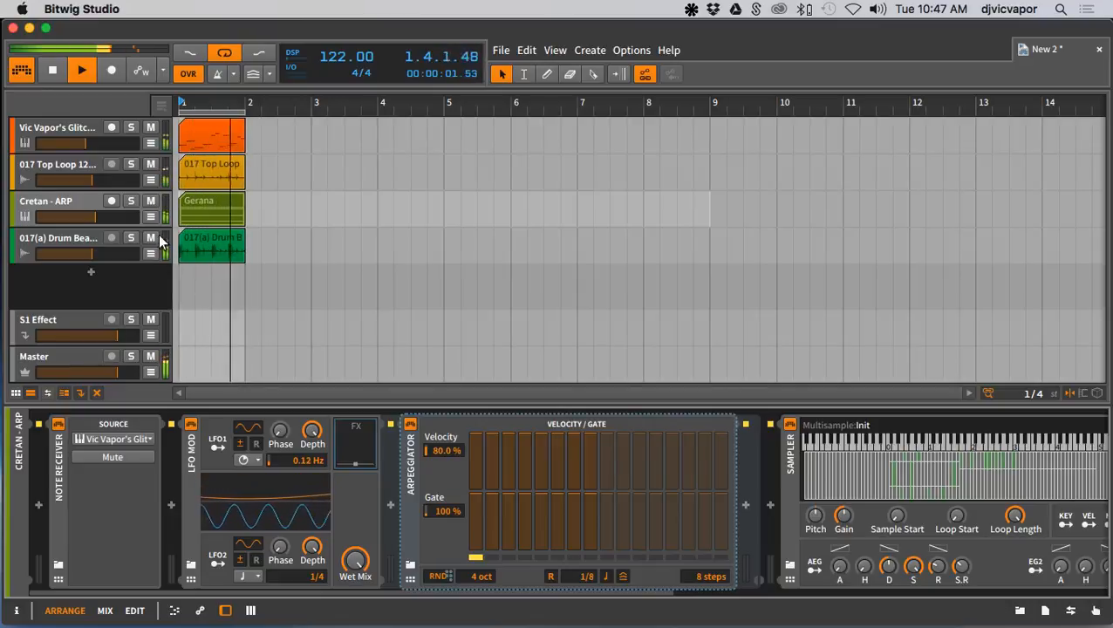
{"action": "left_click", "coordinate": [131, 201]}
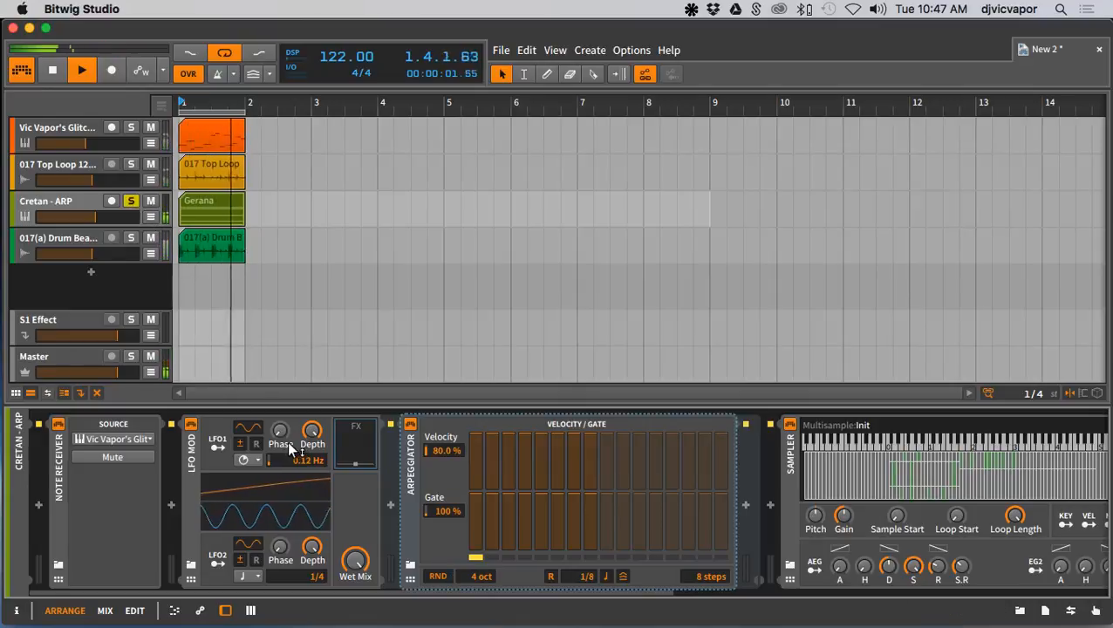
{"action": "left_click_drag", "start_coordinate": [302, 464], "coordinate": [302, 475]}
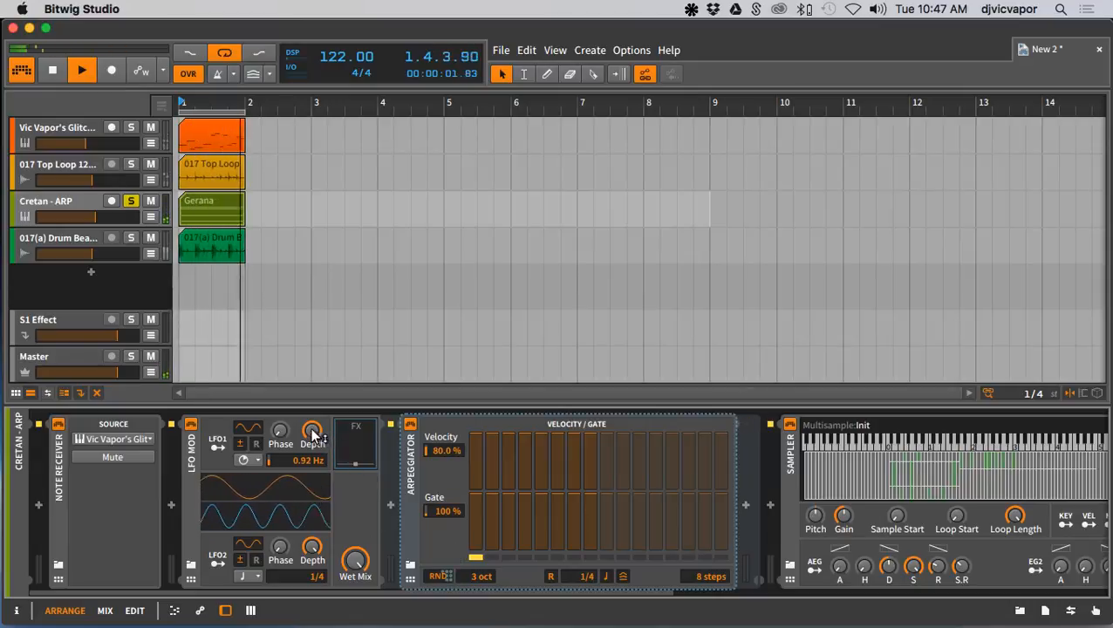
{"action": "left_click_drag", "start_coordinate": [312, 432], "coordinate": [312, 445]}
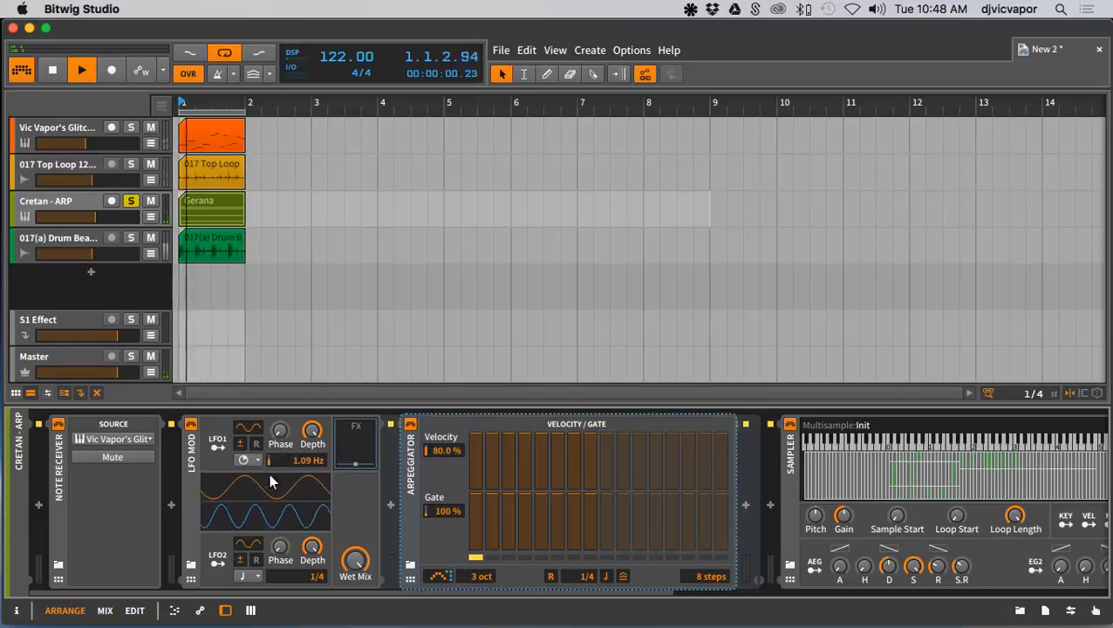
{"action": "mouse_move", "coordinate": [297, 459]}
{"action": "left_mouse_down"}
{"action": "mouse_move", "coordinate": [297, 439]}
{"action": "mouse_move", "coordinate": [296, 475]}
{"action": "left_mouse_up"}
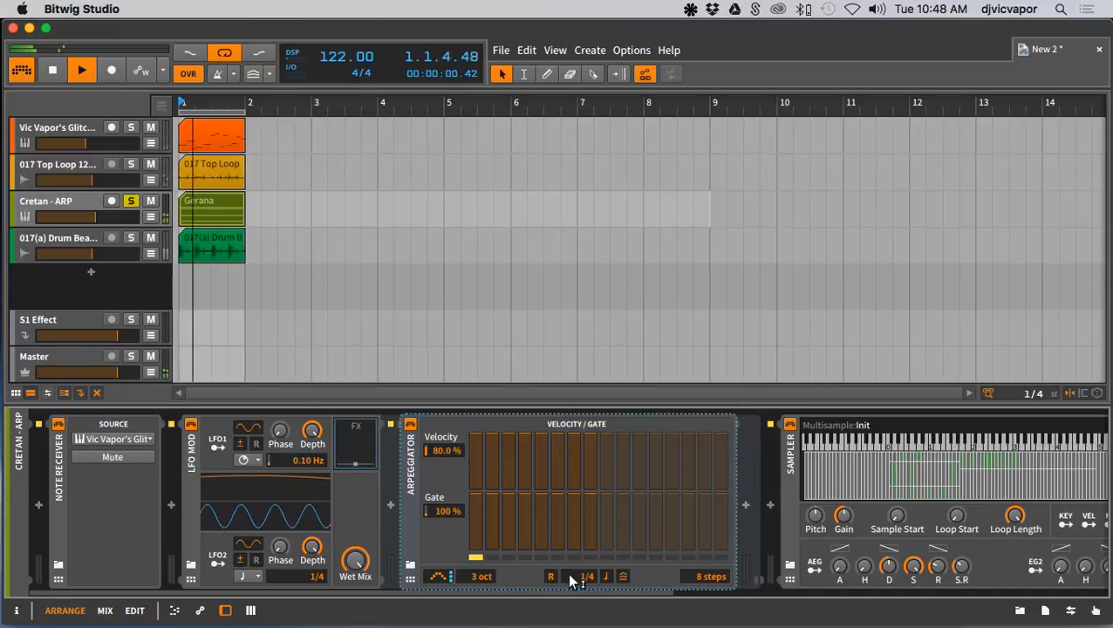
Set the Arpeggiator to a 1/8 rate, RND mode and 4 oct, then unsolo the Cretan - ARP track
{"action": "left_click_drag", "start_coordinate": [586, 577], "coordinate": [586, 563]}
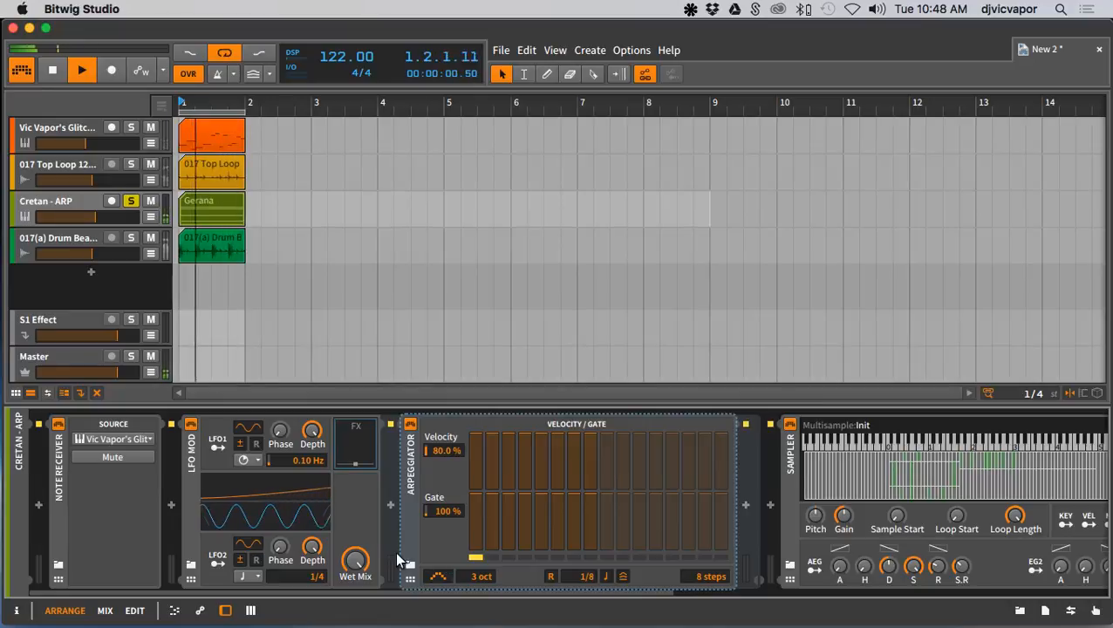
{"action": "left_click_drag", "start_coordinate": [446, 575], "coordinate": [445, 559]}
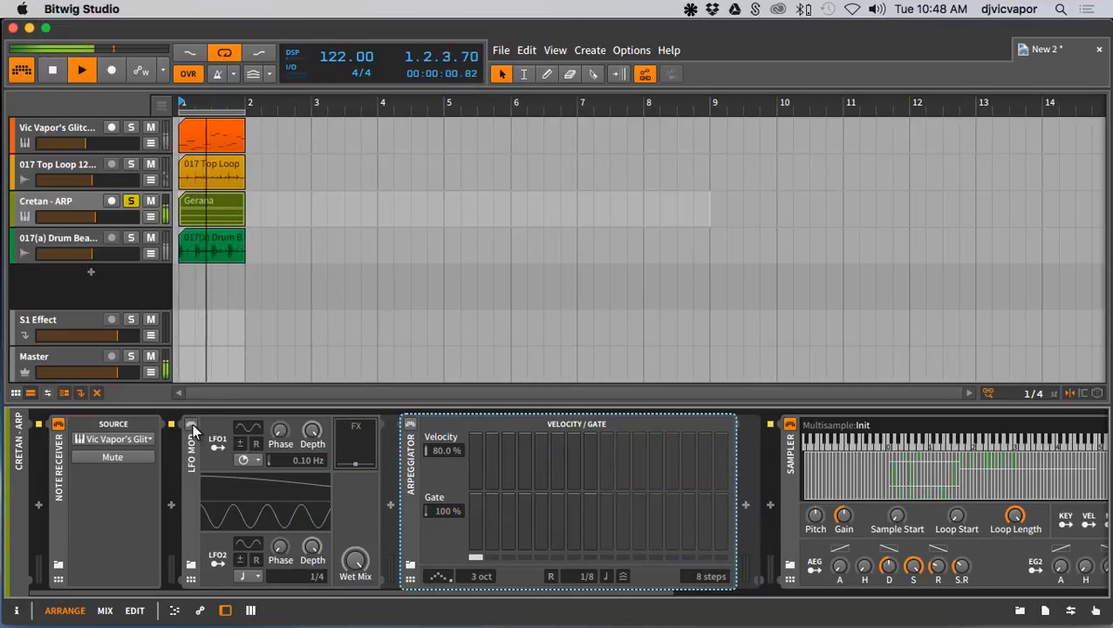
{"action": "left_click", "coordinate": [192, 422]}
{"action": "left_click", "coordinate": [411, 424]}
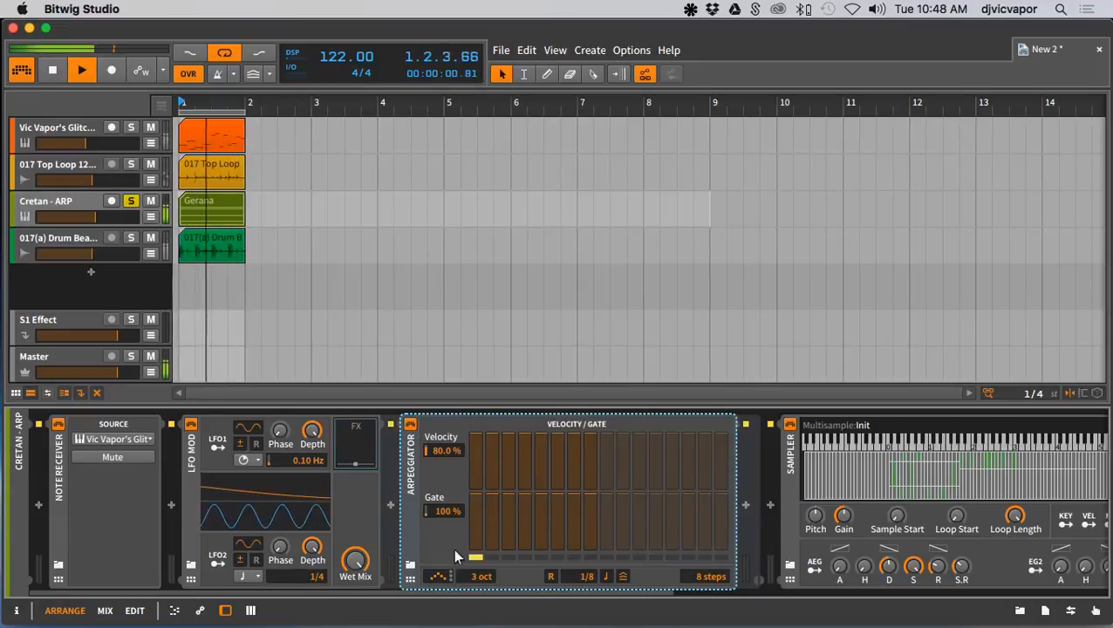
{"action": "left_click_drag", "start_coordinate": [483, 577], "coordinate": [482, 567]}
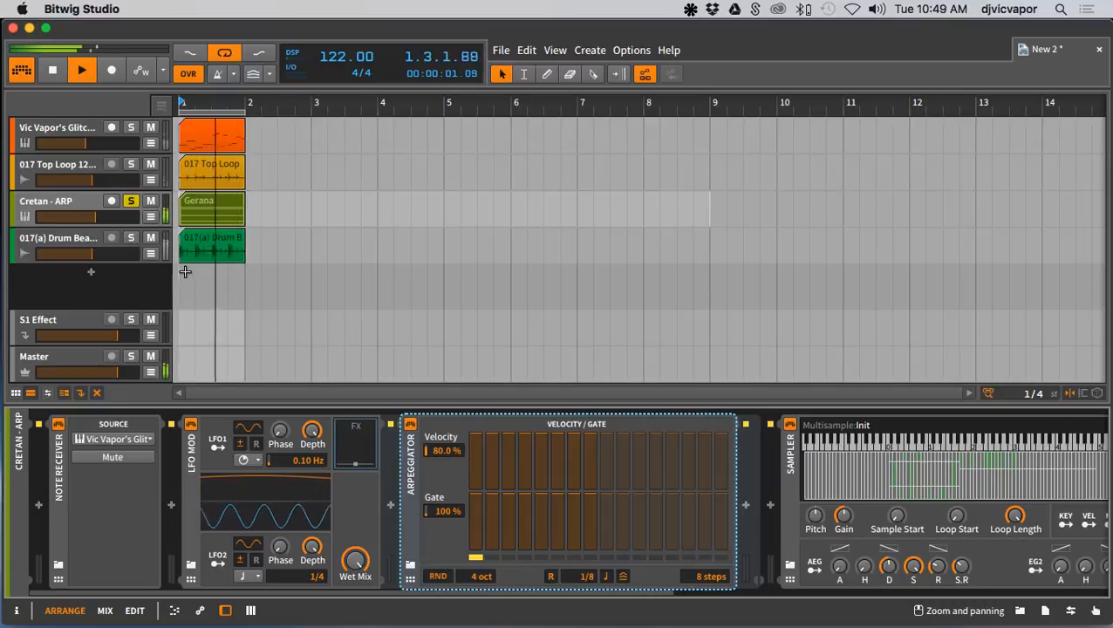
{"action": "left_click", "coordinate": [132, 201]}
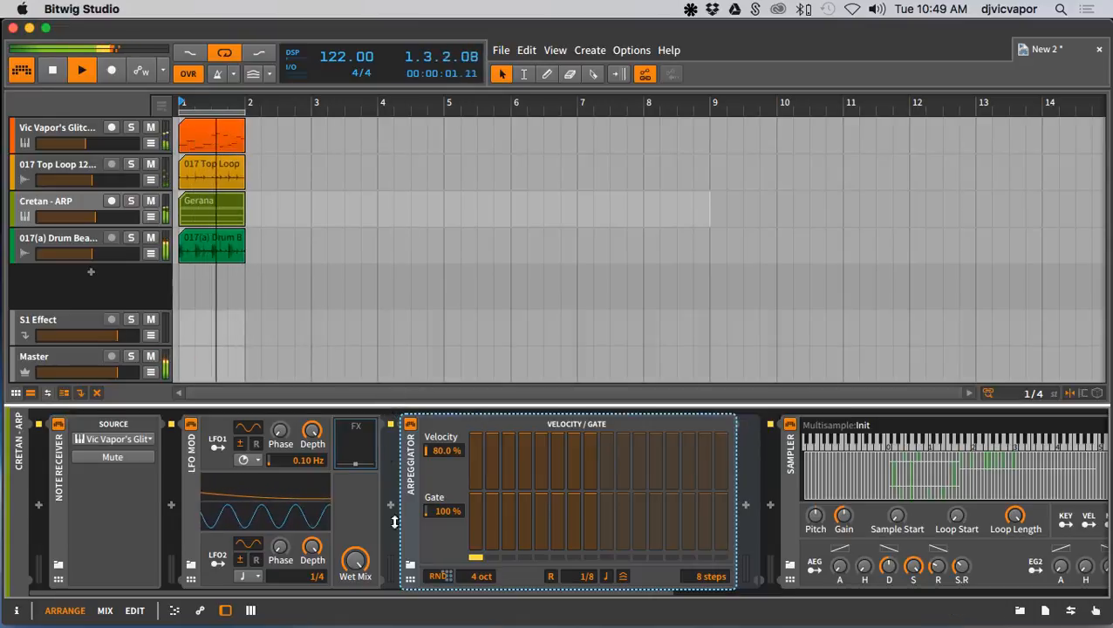
Create an empty one-bar clip at bar 2 of the glitch sampler track, extend the loop to bar 3 and open the clip's notes
{"action": "left_click_drag", "start_coordinate": [390, 405], "coordinate": [392, 566]}
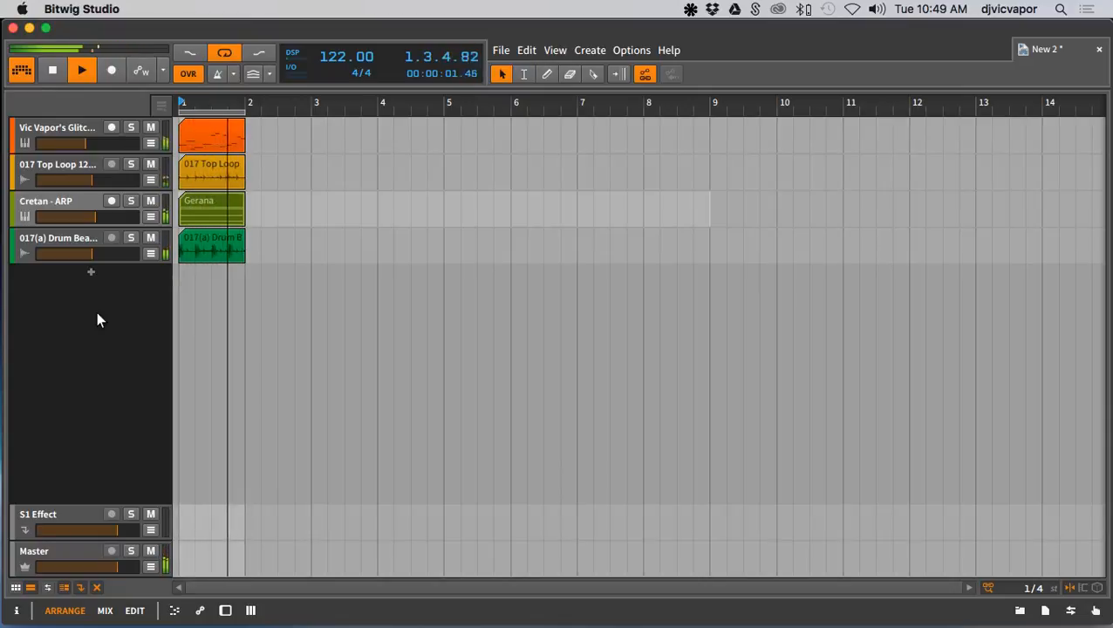
{"action": "double_click", "coordinate": [249, 135]}
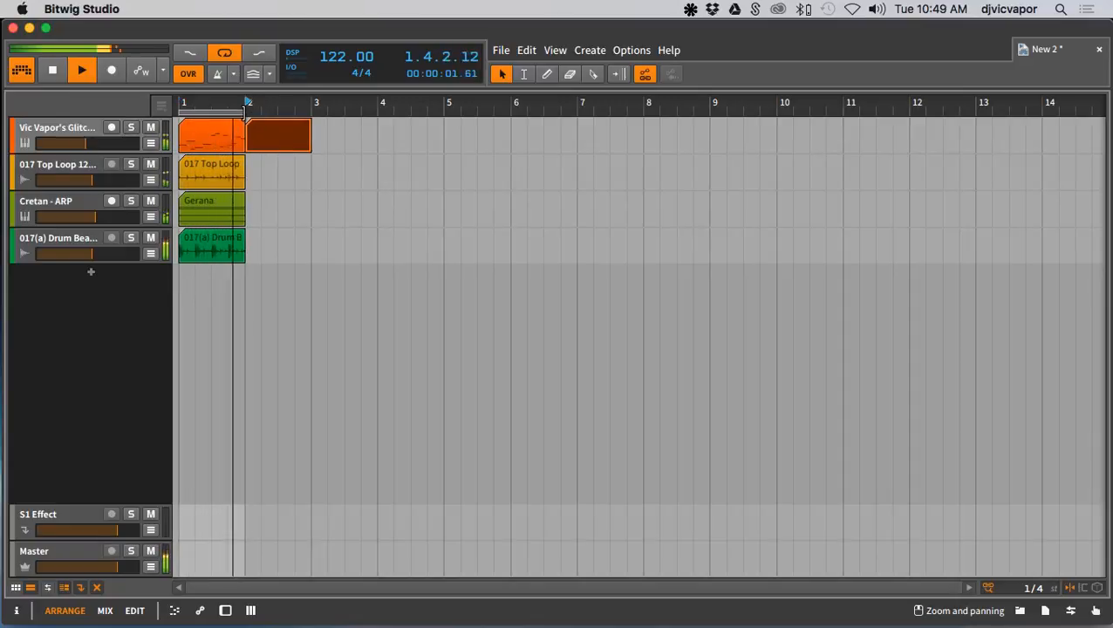
{"action": "left_click_drag", "start_coordinate": [251, 105], "coordinate": [310, 106]}
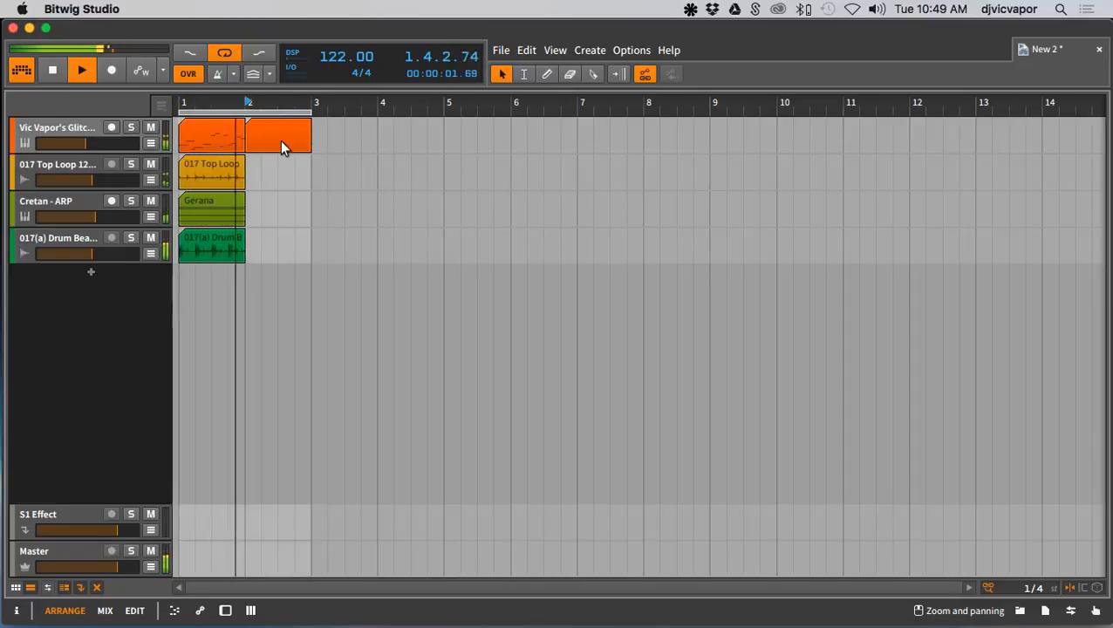
{"action": "double_click", "coordinate": [281, 140]}
{"action": "left_click_drag", "start_coordinate": [339, 405], "coordinate": [363, 285]}
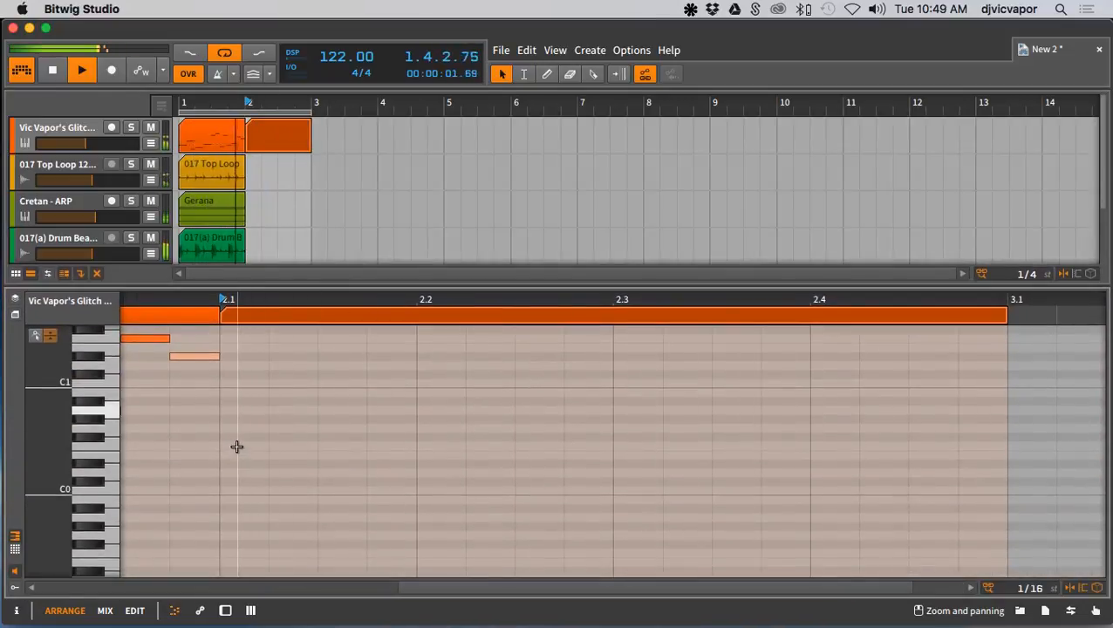
Add a C2 note at 2.1 in the new clip and lengthen it to seven sixteenths
{"action": "scroll", "coordinate": [236, 462], "scroll_direction": "up", "scroll_amount": 10}
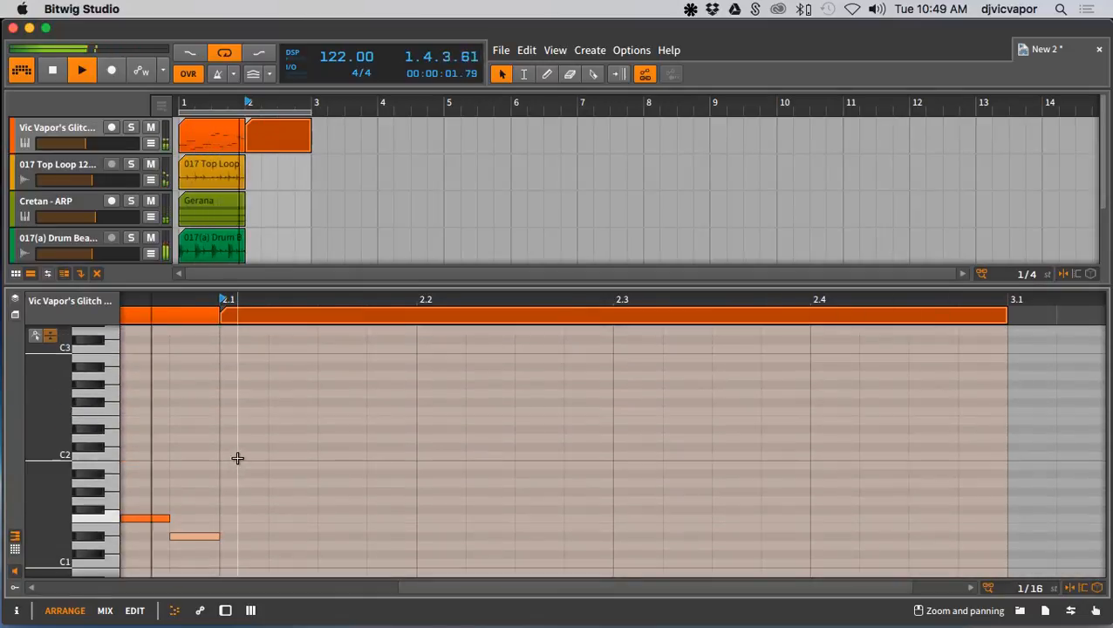
{"action": "double_click", "coordinate": [237, 456]}
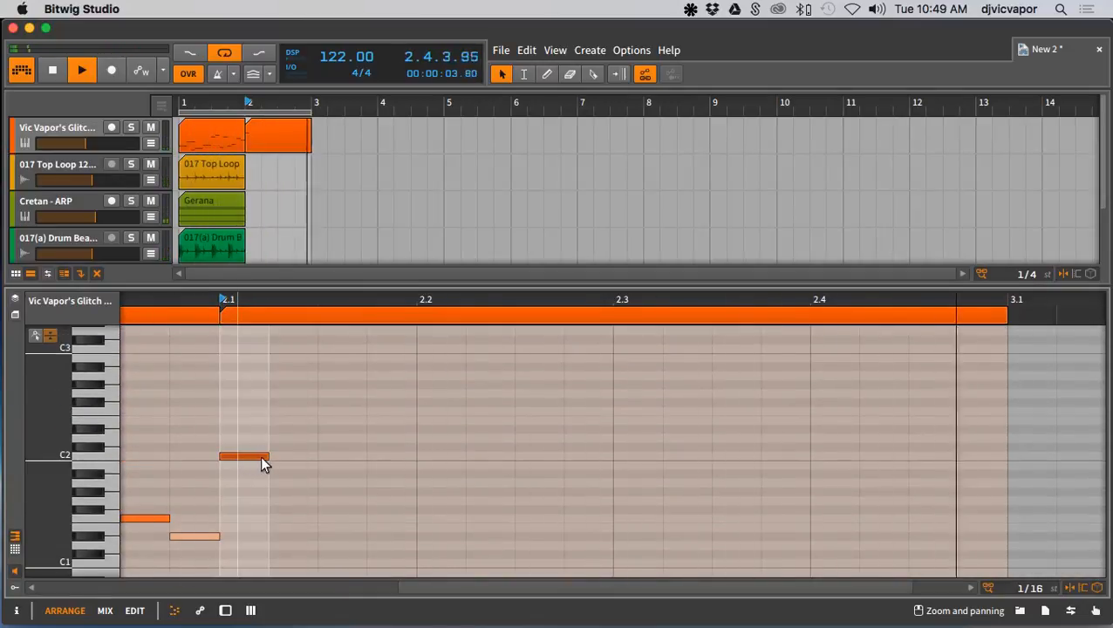
{"action": "left_click_drag", "start_coordinate": [261, 457], "coordinate": [565, 461]}
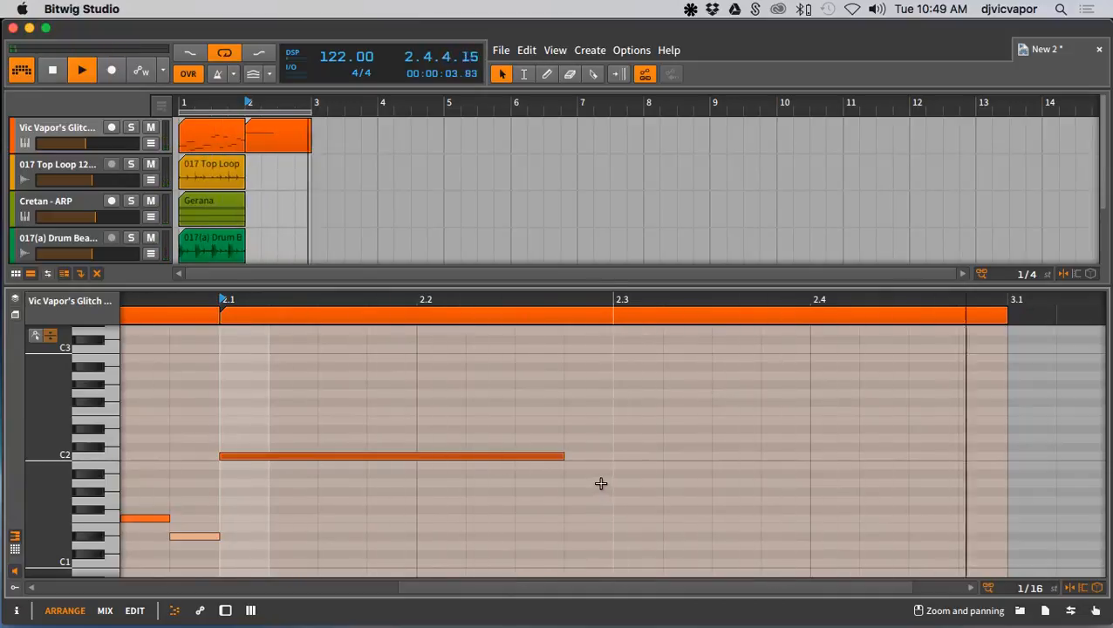
Add a second note right after the C2 note, raise it to E2 and shorten it to three sixteenths
{"action": "double_click", "coordinate": [602, 485]}
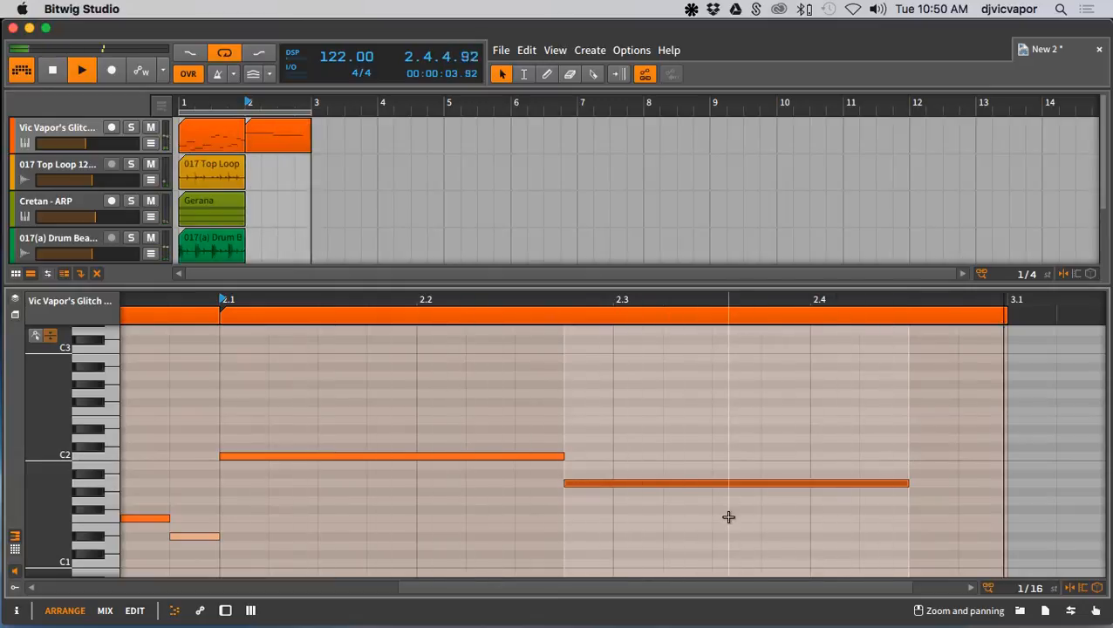
{"action": "key", "text": "Up"}
{"action": "key", "text": "Up"}
{"action": "key", "text": "Up"}
{"action": "key", "text": "Up"}
{"action": "key", "text": "Up"}
{"action": "key", "text": "Up"}
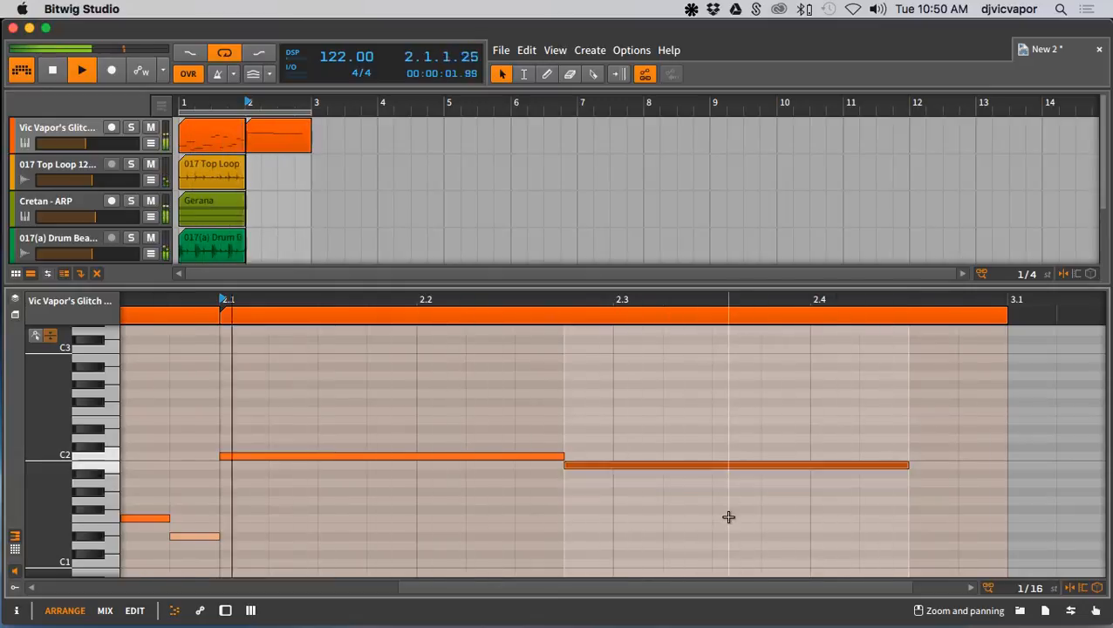
{"action": "key", "text": "Up"}
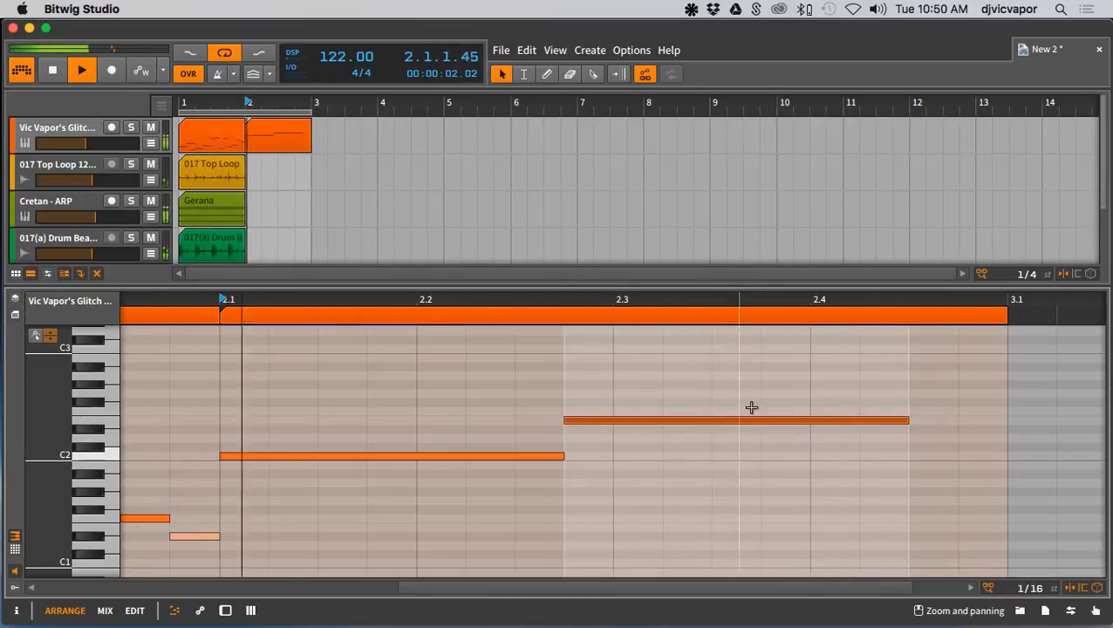
{"action": "left_click_drag", "start_coordinate": [906, 420], "coordinate": [706, 425]}
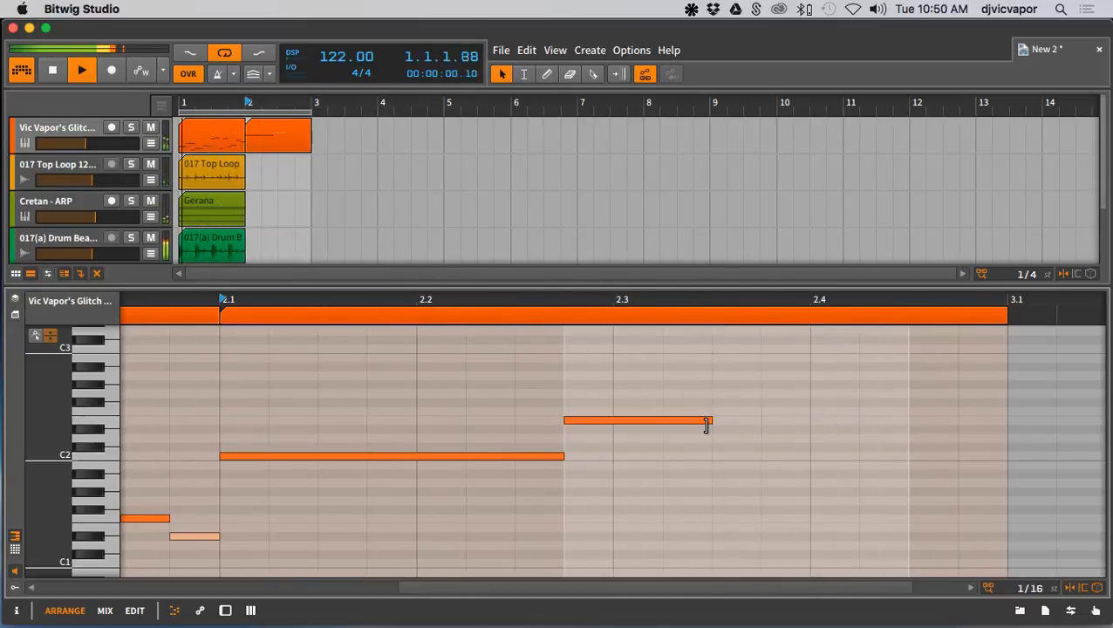
Add an F#2 note four sixteenths long after the E2 note, and a D2 note filling the last two sixteenths of the clip
{"action": "double_click", "coordinate": [774, 395]}
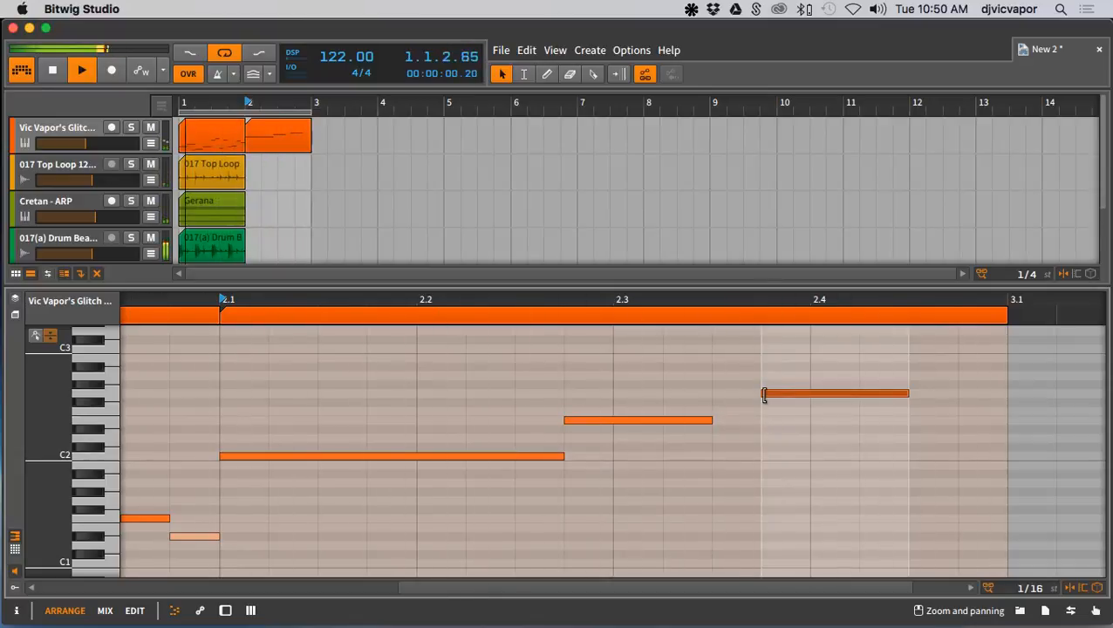
{"action": "left_click_drag", "start_coordinate": [762, 393], "coordinate": [746, 395]}
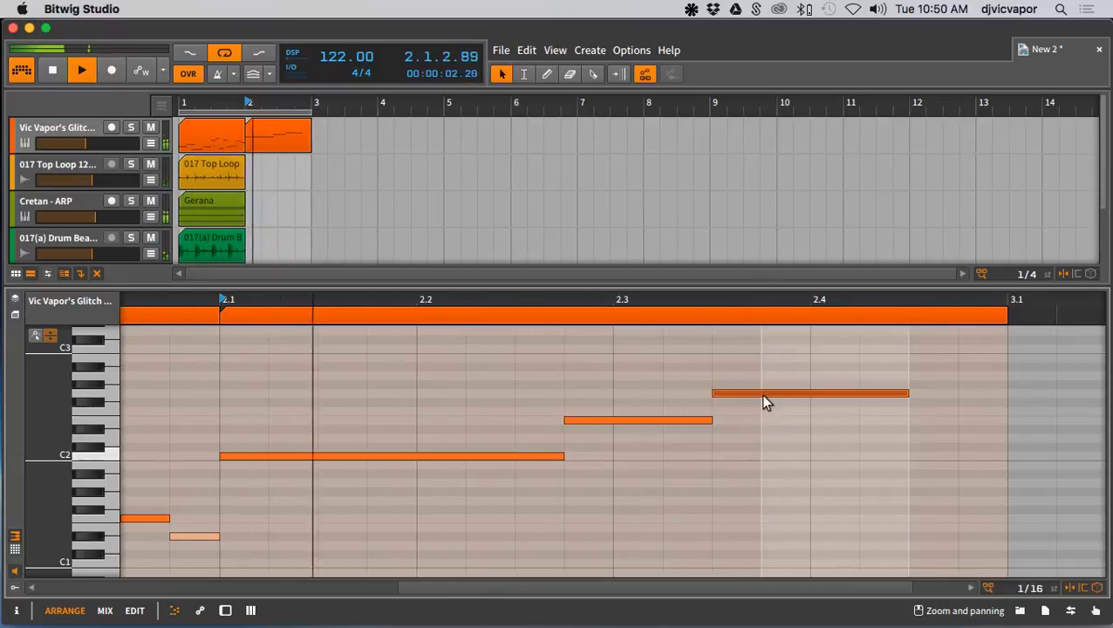
{"action": "key", "text": "Down"}
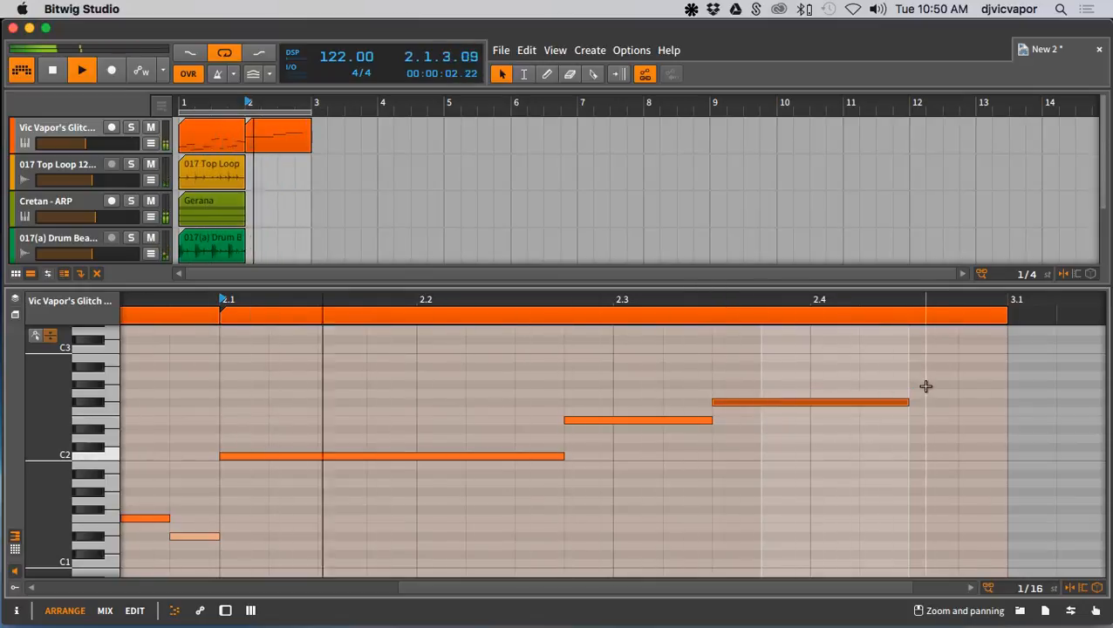
{"action": "double_click", "coordinate": [921, 441]}
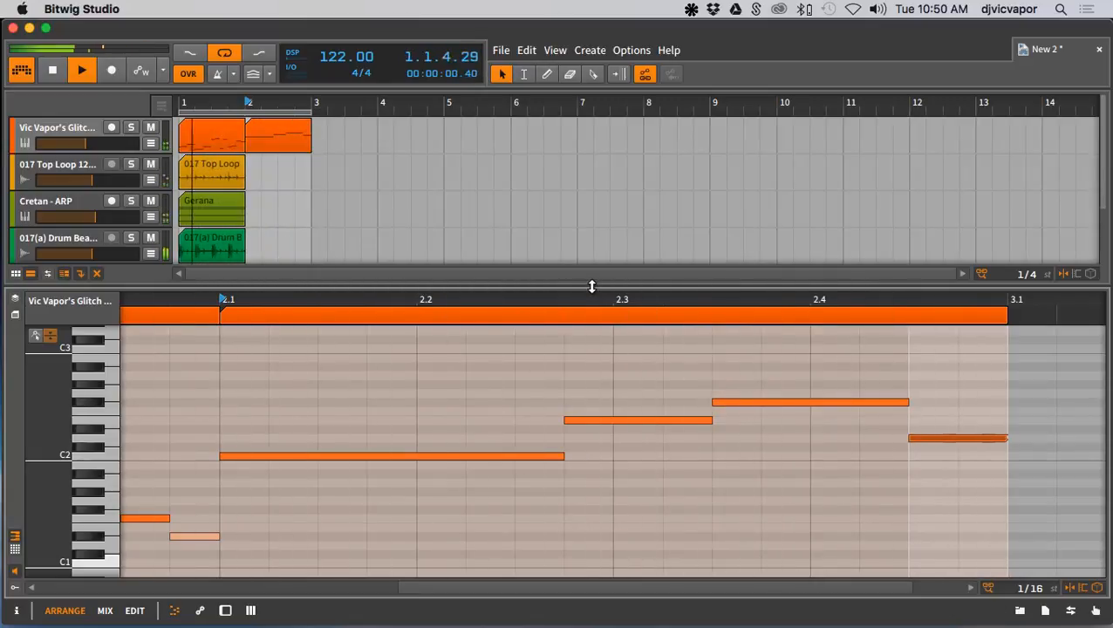
Duplicate the 017 Top Loop, Gerana and 017(a) Drum Beat clips into bar 2
{"action": "left_click_drag", "start_coordinate": [592, 286], "coordinate": [597, 463]}
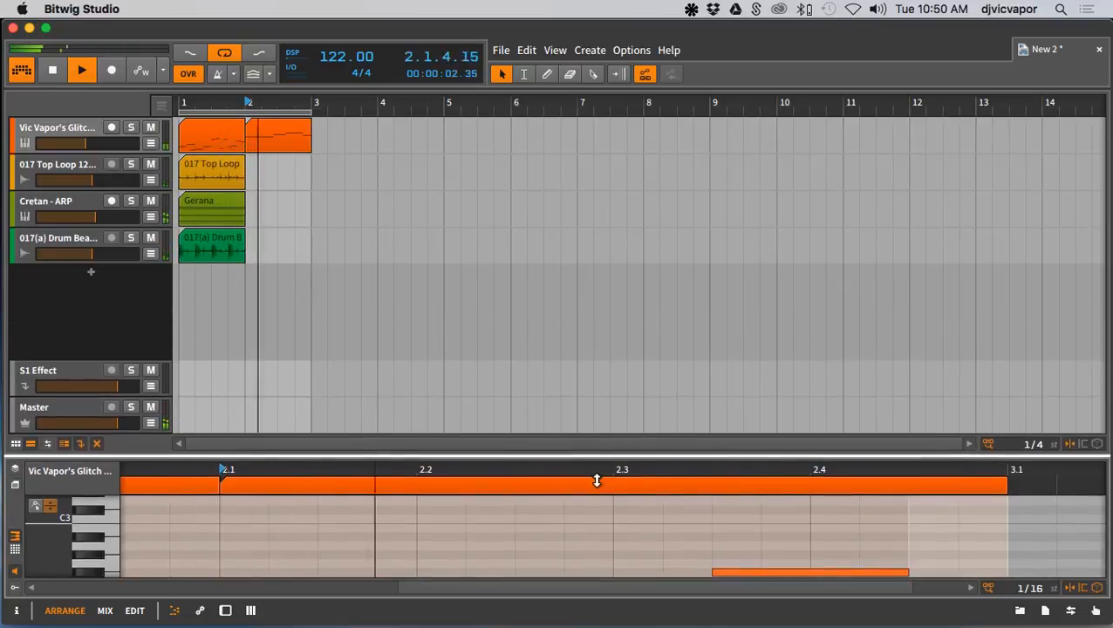
{"action": "left_click", "coordinate": [222, 174]}
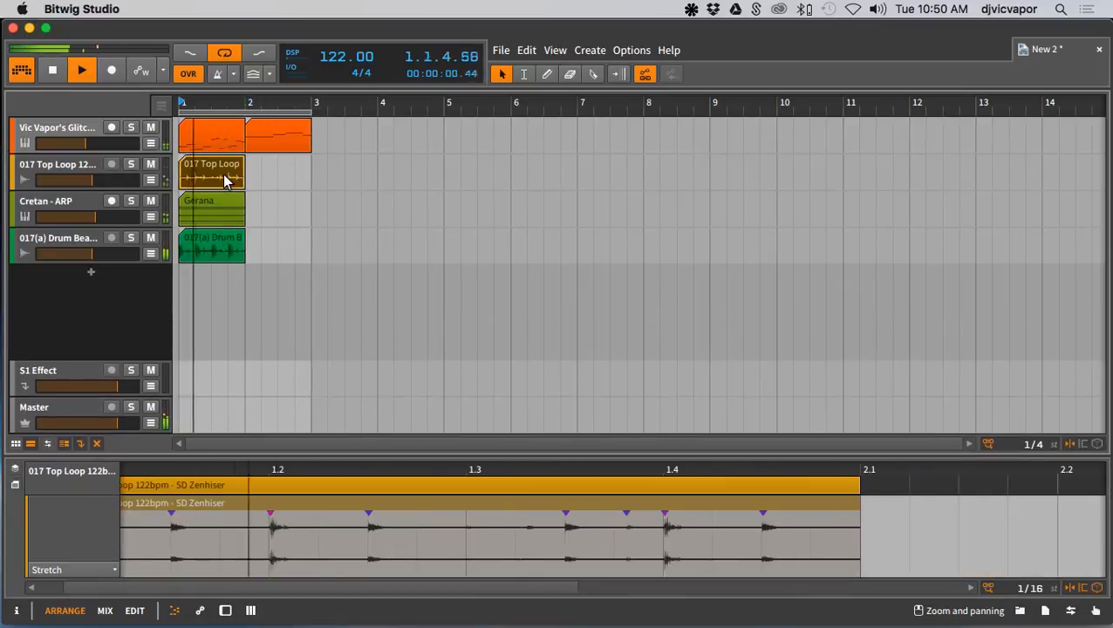
{"action": "key", "text": "super+d"}
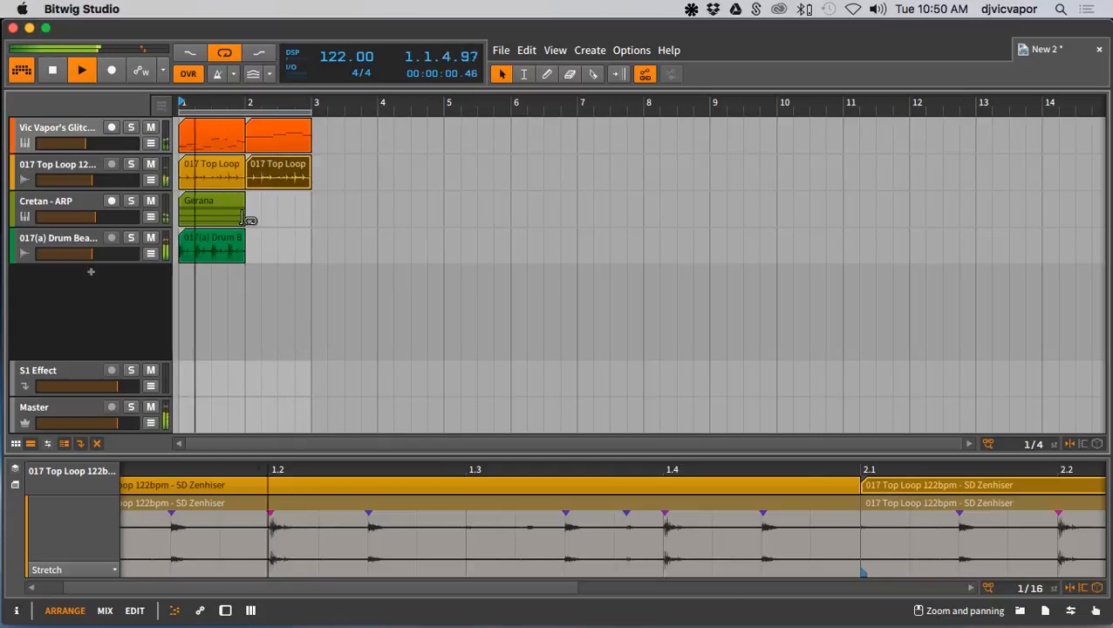
{"action": "mouse_move", "coordinate": [245, 220]}
{"action": "left_mouse_down"}
{"action": "mouse_move", "coordinate": [504, 220]}
{"action": "mouse_move", "coordinate": [246, 226]}
{"action": "left_mouse_up"}
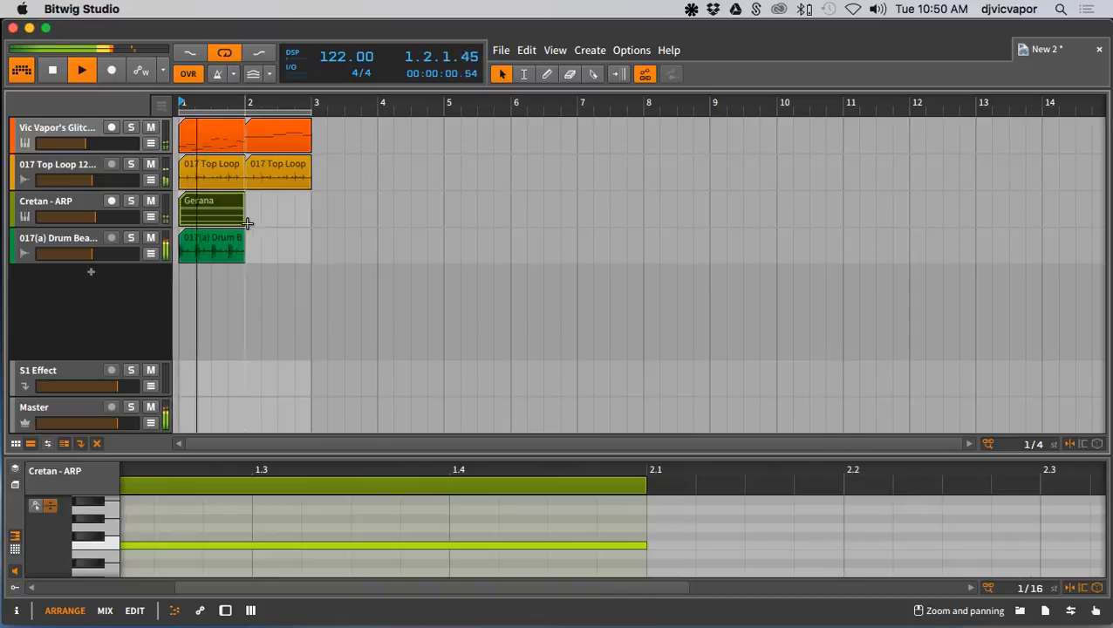
{"action": "key", "text": "super+d"}
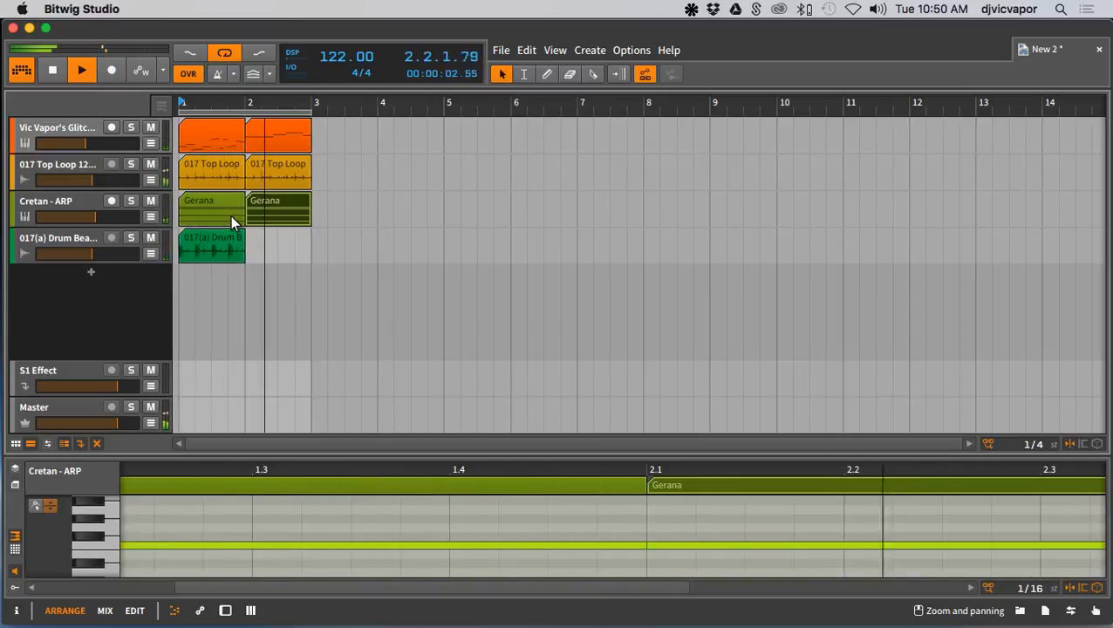
{"action": "left_click", "coordinate": [223, 251]}
{"action": "key", "text": "super+d"}
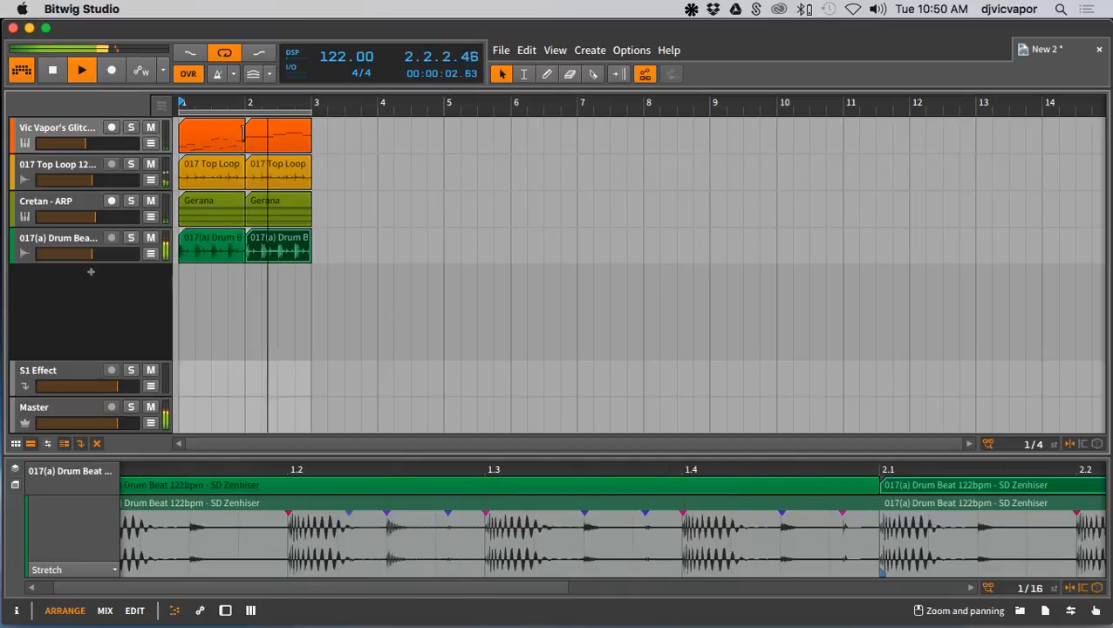
Extend the arranger loop to bar 4 and fill bar 3 with copies of the bar 1 glitch sampler clip, 017 Top Loop and 017(a) Drum Beat
{"action": "left_click_drag", "start_coordinate": [308, 112], "coordinate": [381, 113]}
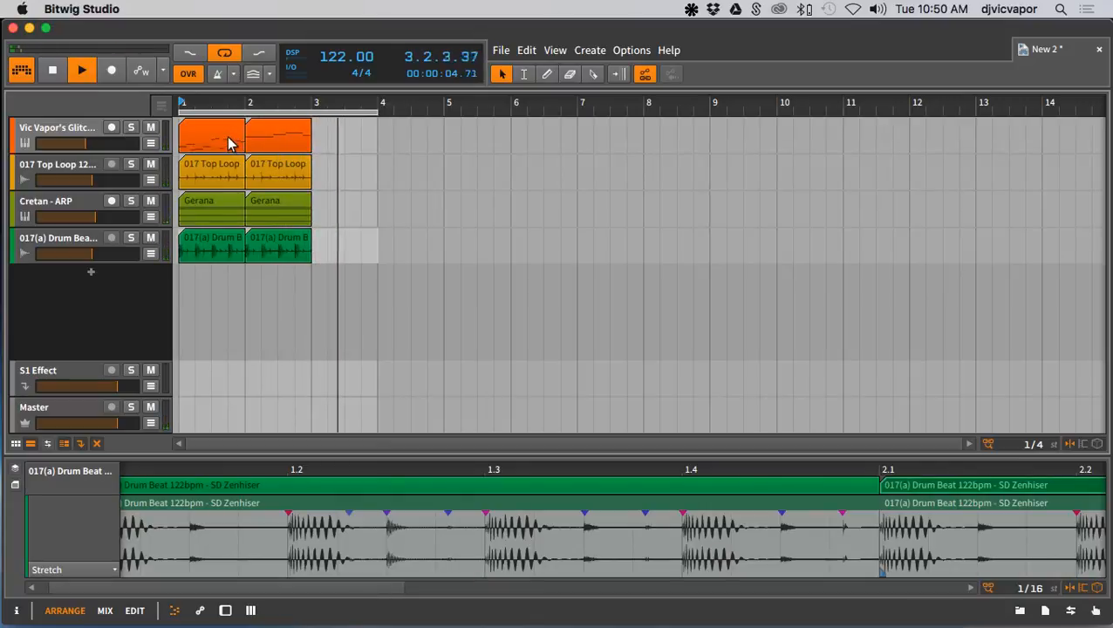
{"action": "left_click_drag", "start_coordinate": [236, 143], "coordinate": [360, 131]}
{"action": "left_click", "coordinate": [291, 178]}
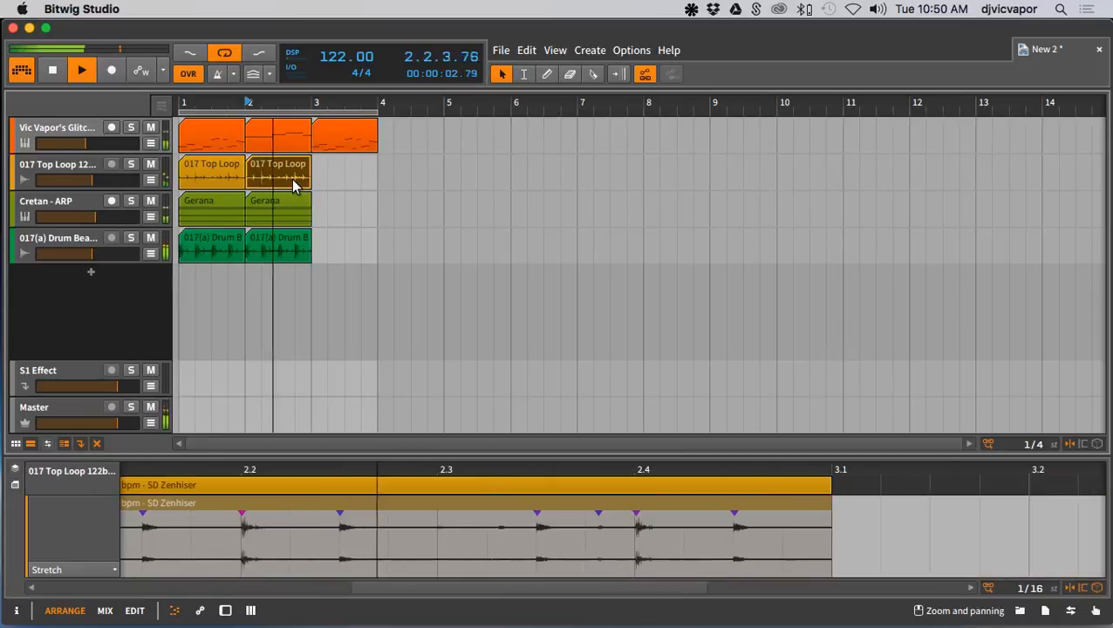
{"action": "key", "text": "super+d"}
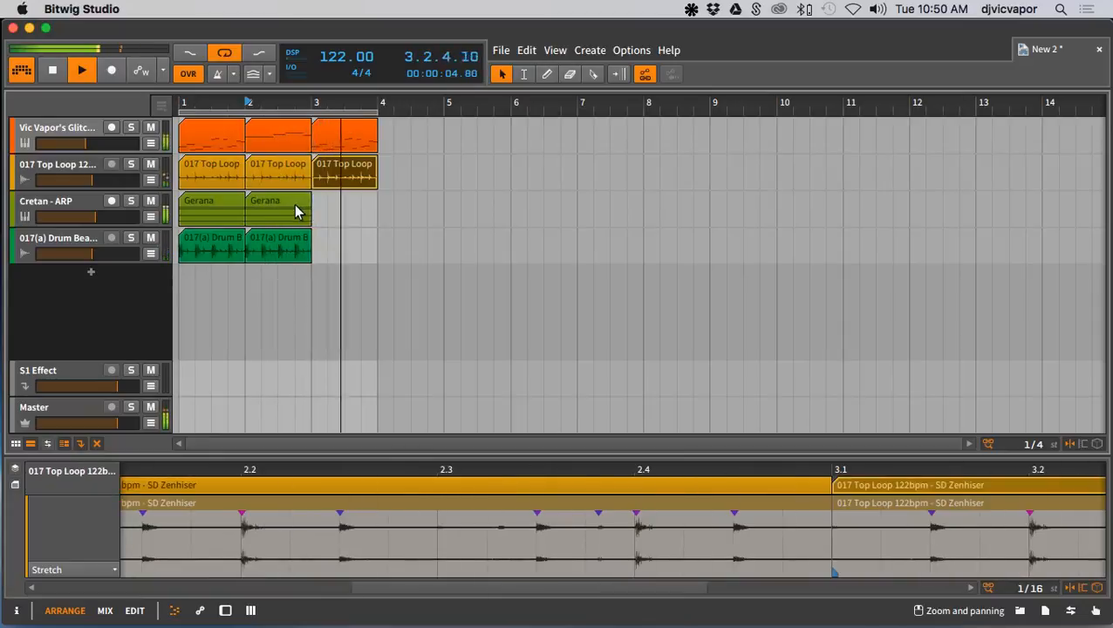
{"action": "left_click", "coordinate": [300, 243]}
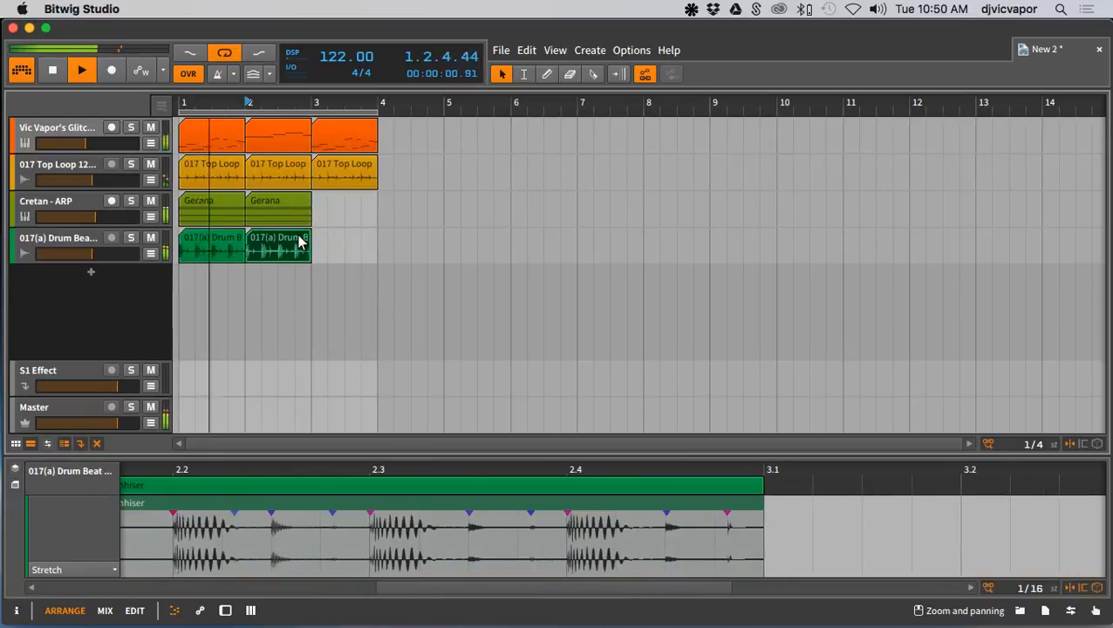
{"action": "key", "text": "super+d"}
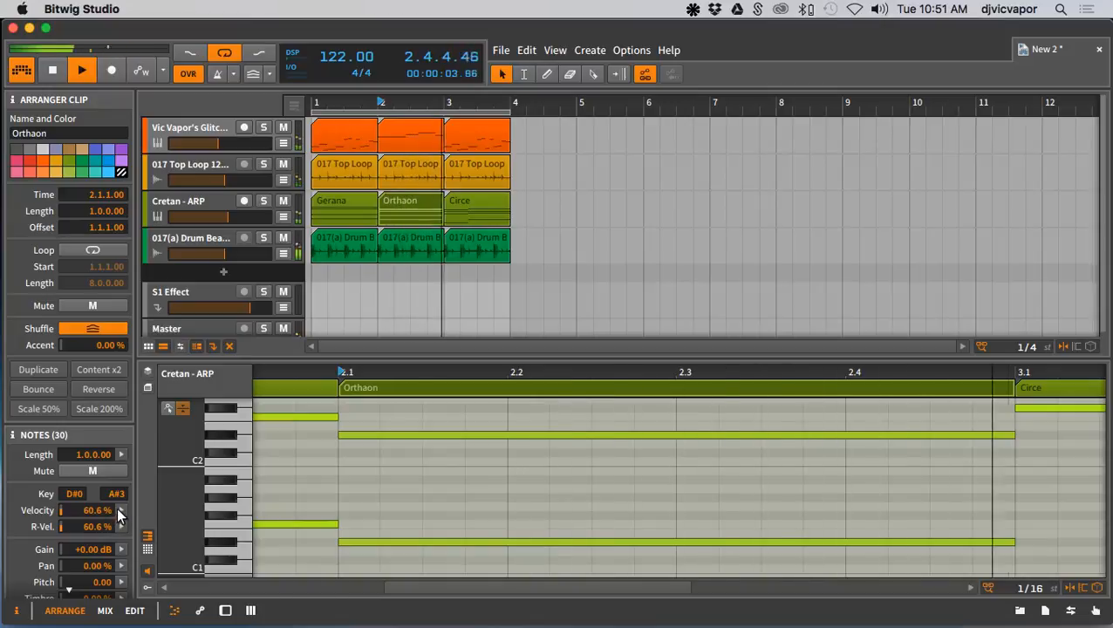
Randomize the note velocities of the Orthaon and Circe clips with the velocity histogram's chaos, setting Circe's spread to 100%, and hide the note editor
{"action": "left_click", "coordinate": [119, 511]}
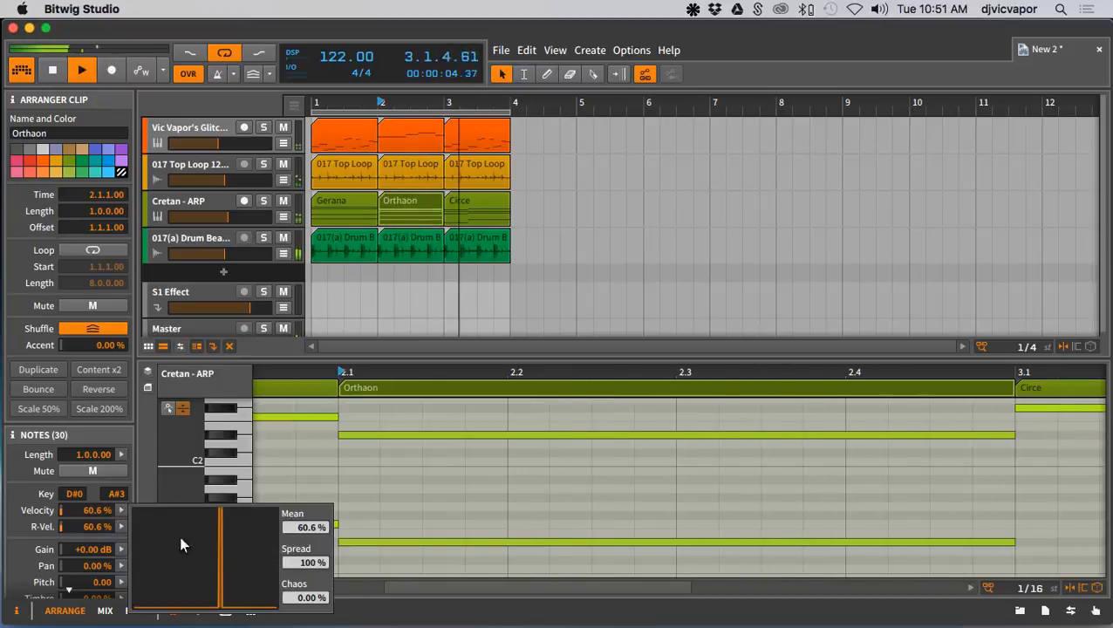
{"action": "left_click_drag", "start_coordinate": [300, 599], "coordinate": [300, 528]}
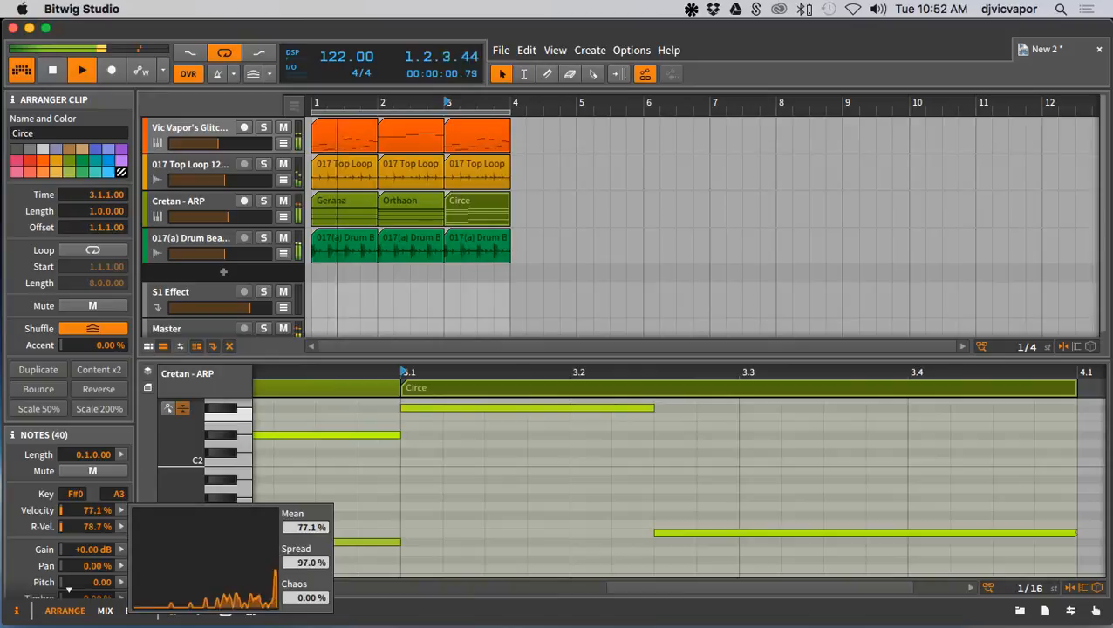
{"action": "left_click_drag", "start_coordinate": [305, 563], "coordinate": [305, 508]}
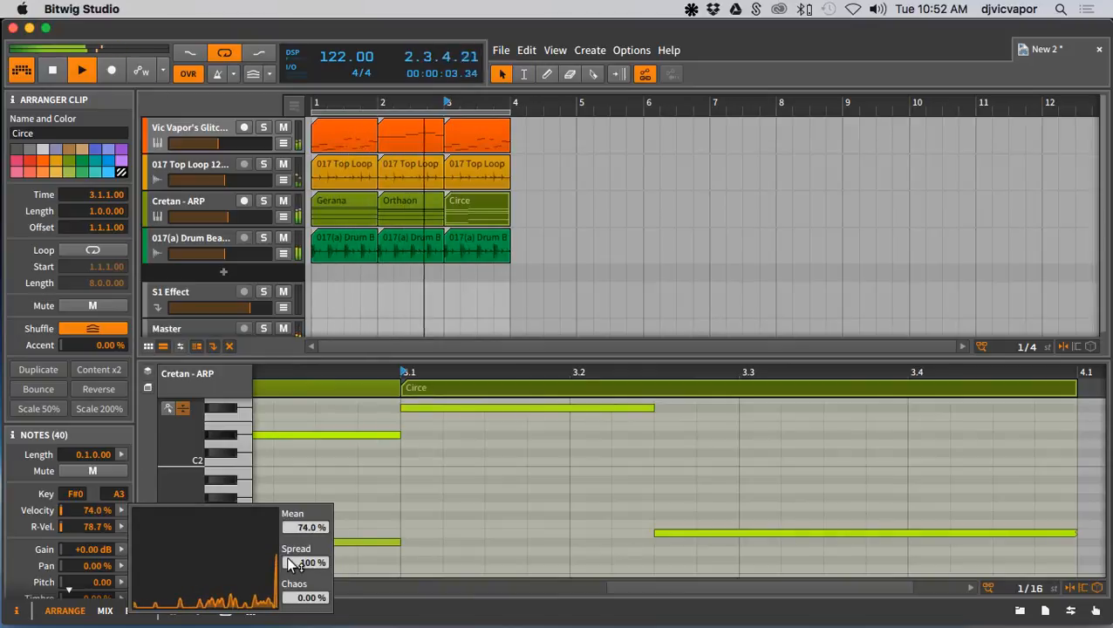
{"action": "left_click_drag", "start_coordinate": [292, 599], "coordinate": [292, 567]}
{"action": "left_click", "coordinate": [121, 511]}
{"action": "left_click", "coordinate": [175, 611]}
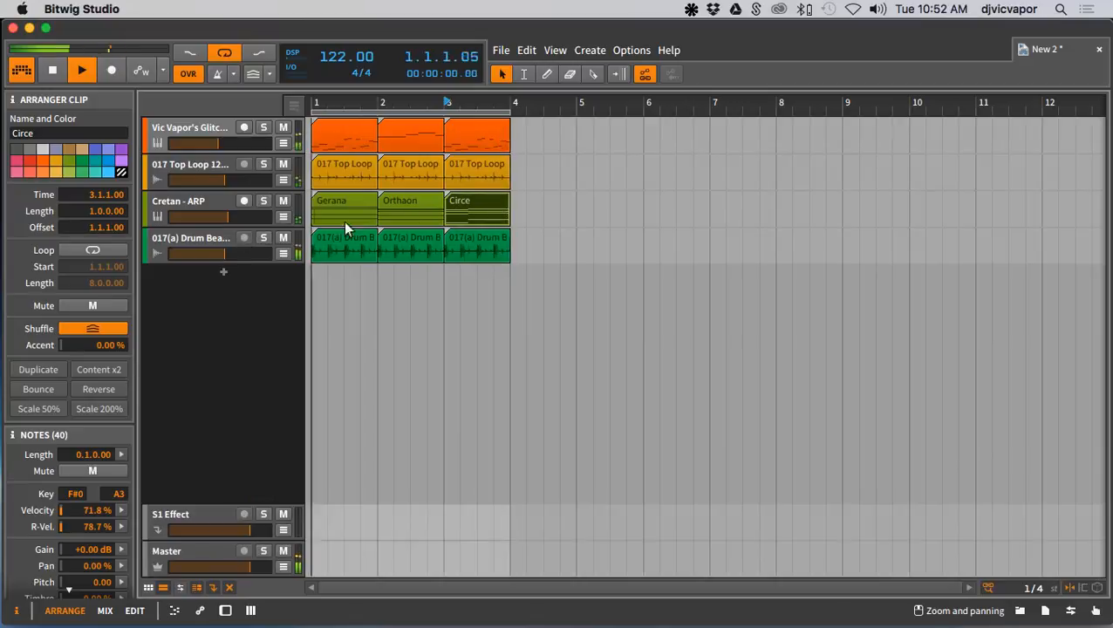
Open the Circe clip on the Cretan - ARP track for note editing and enlarge the editor area
{"action": "left_click", "coordinate": [216, 201]}
{"action": "key", "text": "d"}
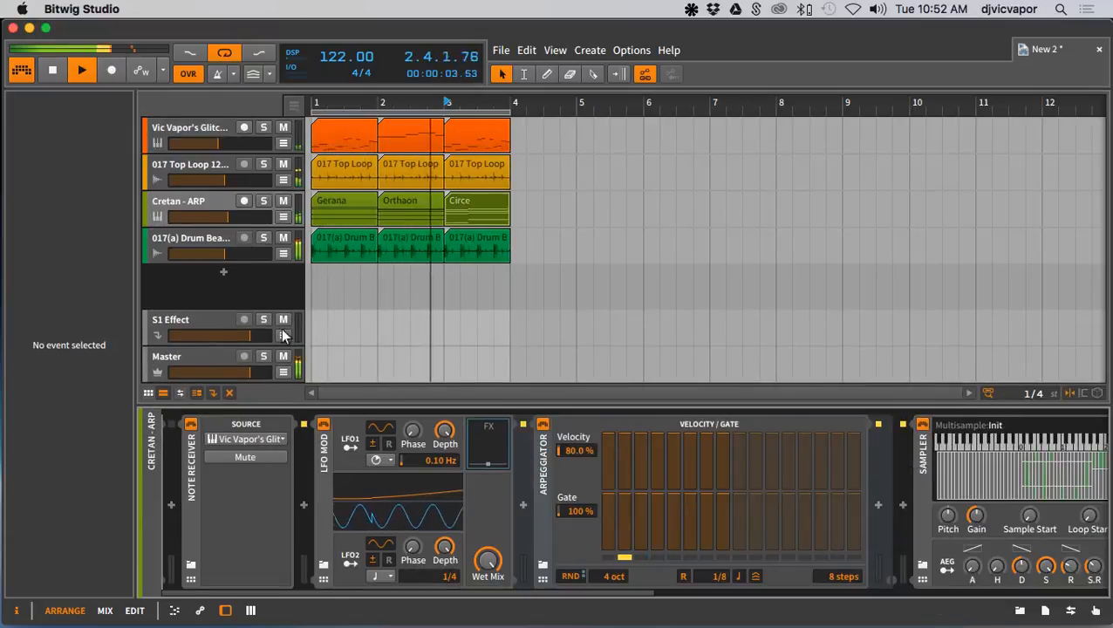
{"action": "double_click", "coordinate": [478, 210]}
{"action": "left_click_drag", "start_coordinate": [587, 460], "coordinate": [589, 176]}
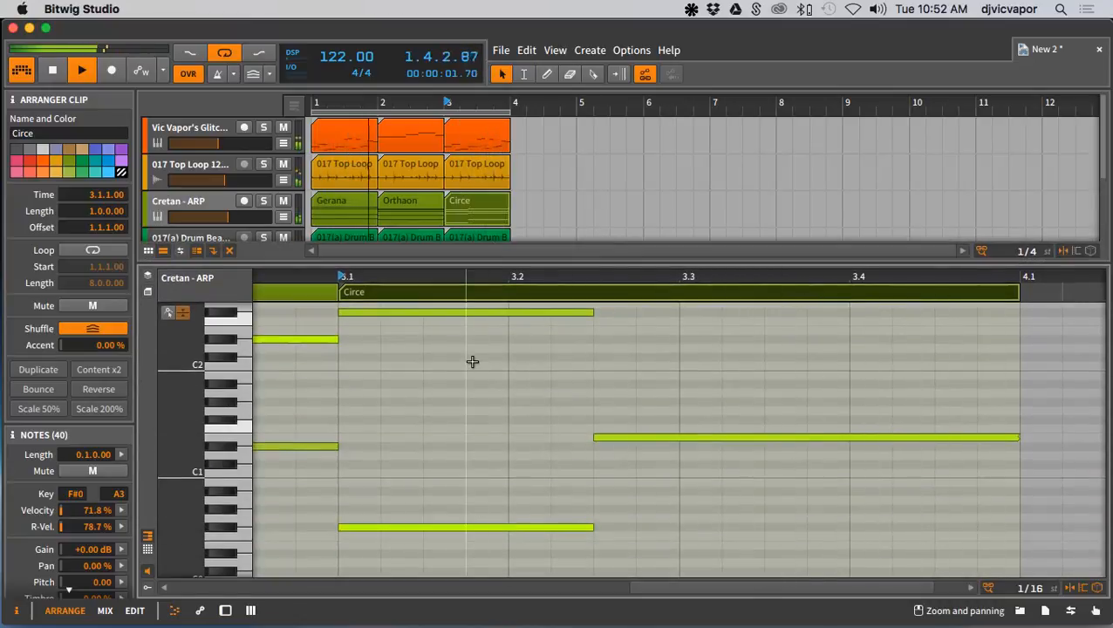
Transpose all notes in the Circe clip up one octave, and hide the inspector and note editor
{"action": "key", "text": "super+a"}
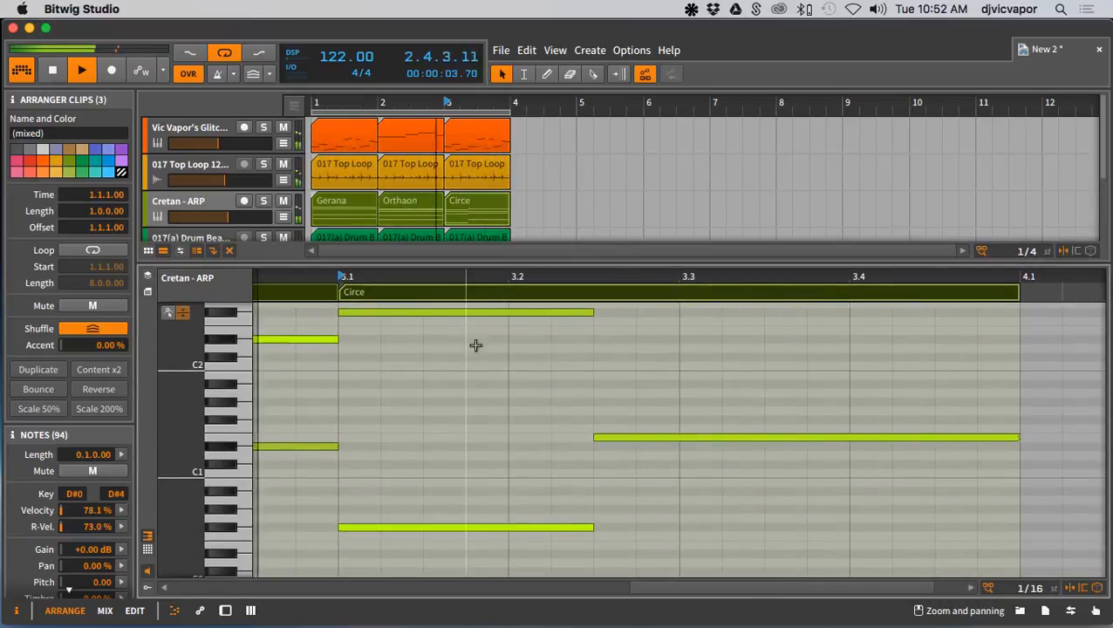
{"action": "left_click", "coordinate": [482, 307]}
{"action": "scroll", "coordinate": [320, 358], "scroll_direction": "up", "scroll_amount": 5}
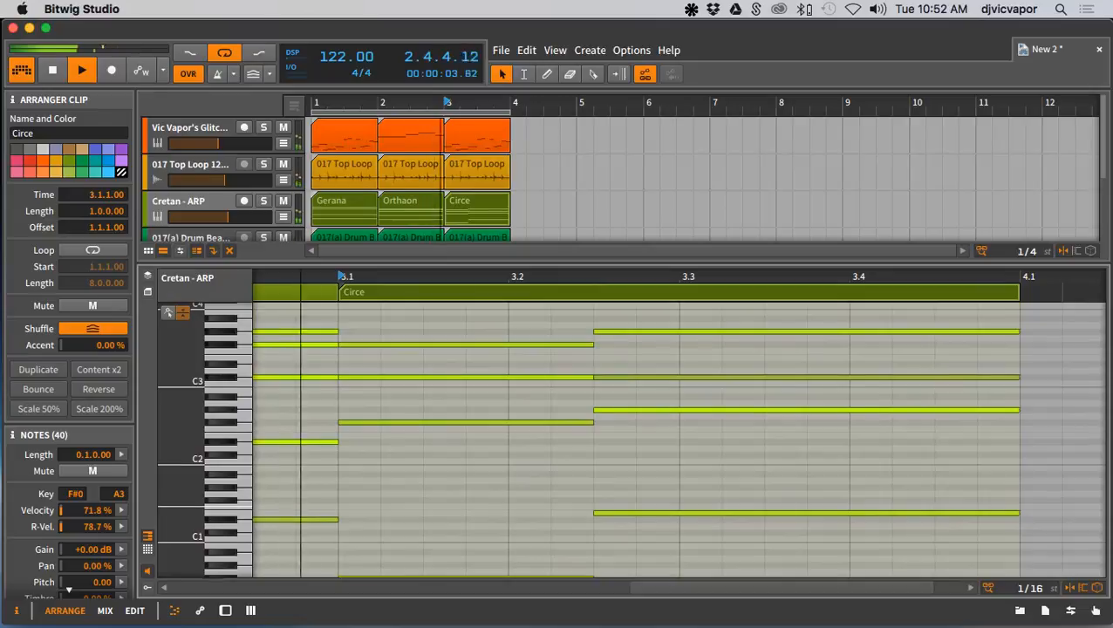
{"action": "scroll", "coordinate": [320, 359], "scroll_direction": "down", "scroll_amount": 1}
{"action": "left_click_drag", "start_coordinate": [381, 314], "coordinate": [707, 566]}
{"action": "key", "text": "shift+Up"}
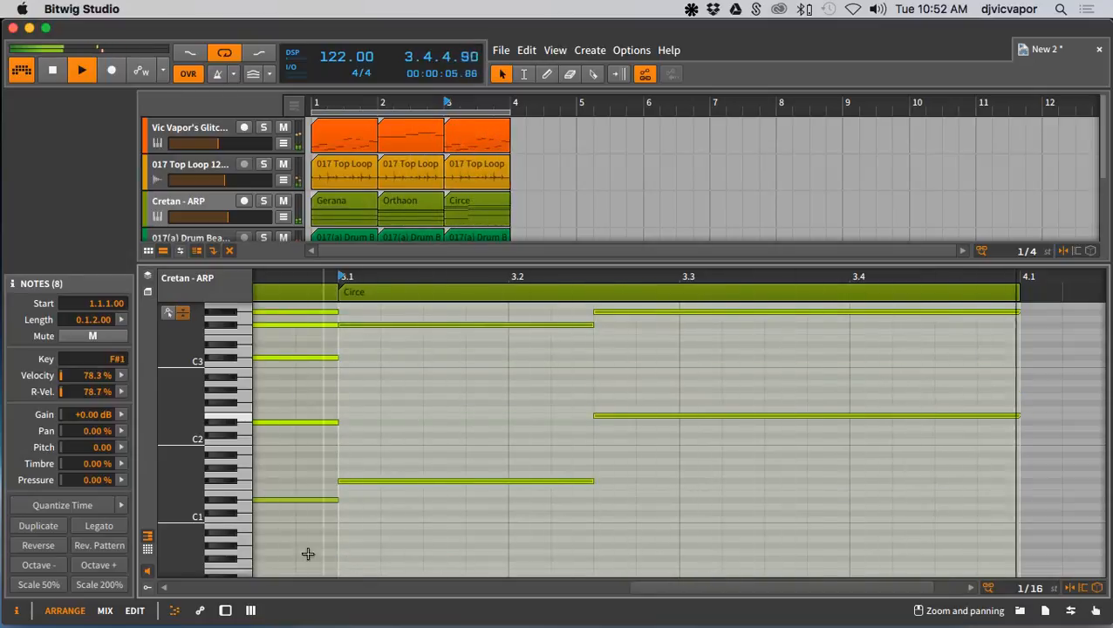
{"action": "left_click", "coordinate": [22, 614]}
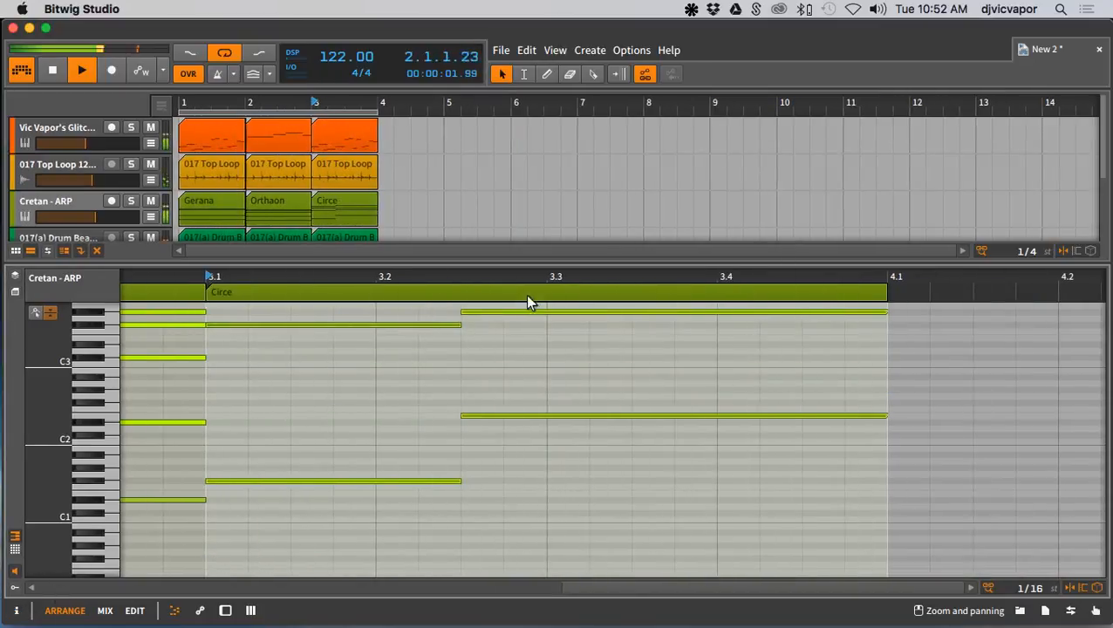
{"action": "left_click", "coordinate": [175, 610]}
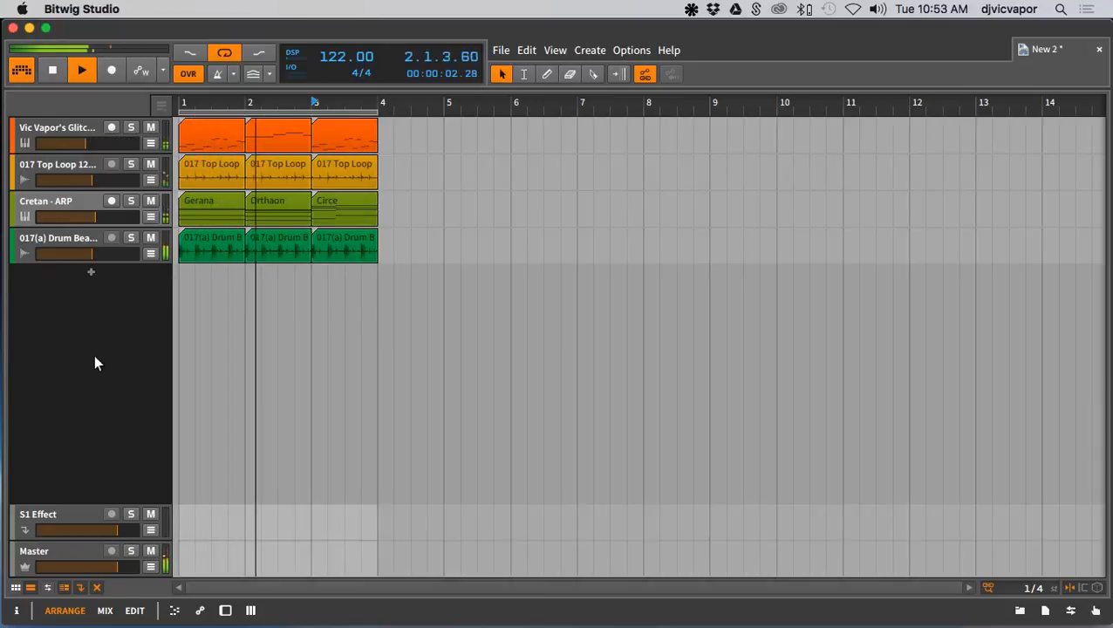
Show the glitch sampler track's devices and compare playback with the Diatonic Transposer bypassed and re-enabled
{"action": "left_click", "coordinate": [48, 124]}
{"action": "key", "text": "d"}
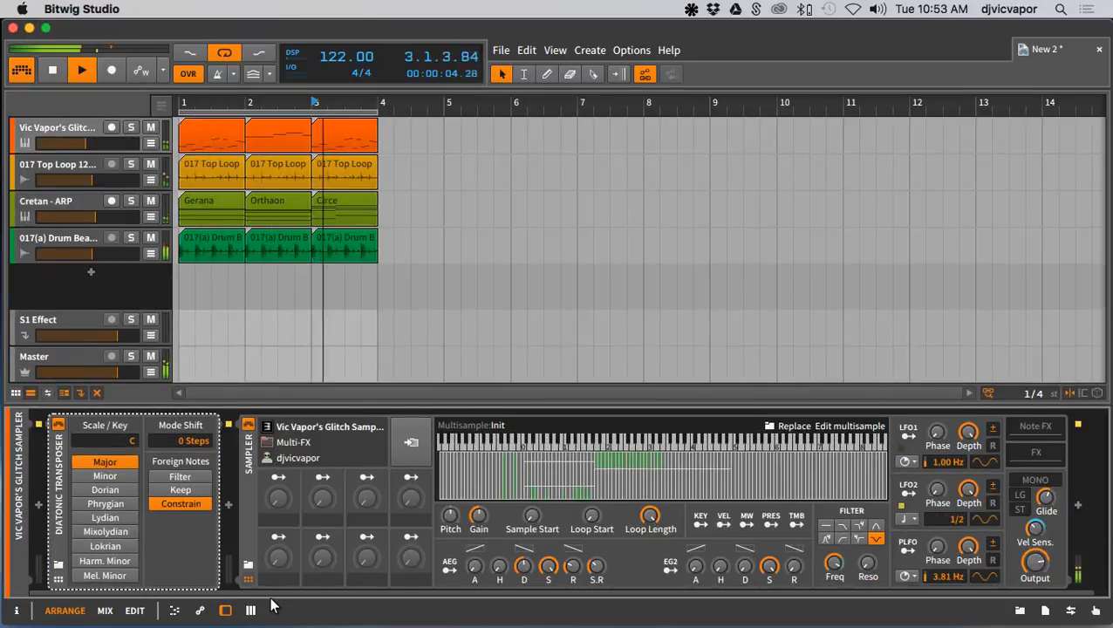
{"action": "left_click", "coordinate": [58, 425]}
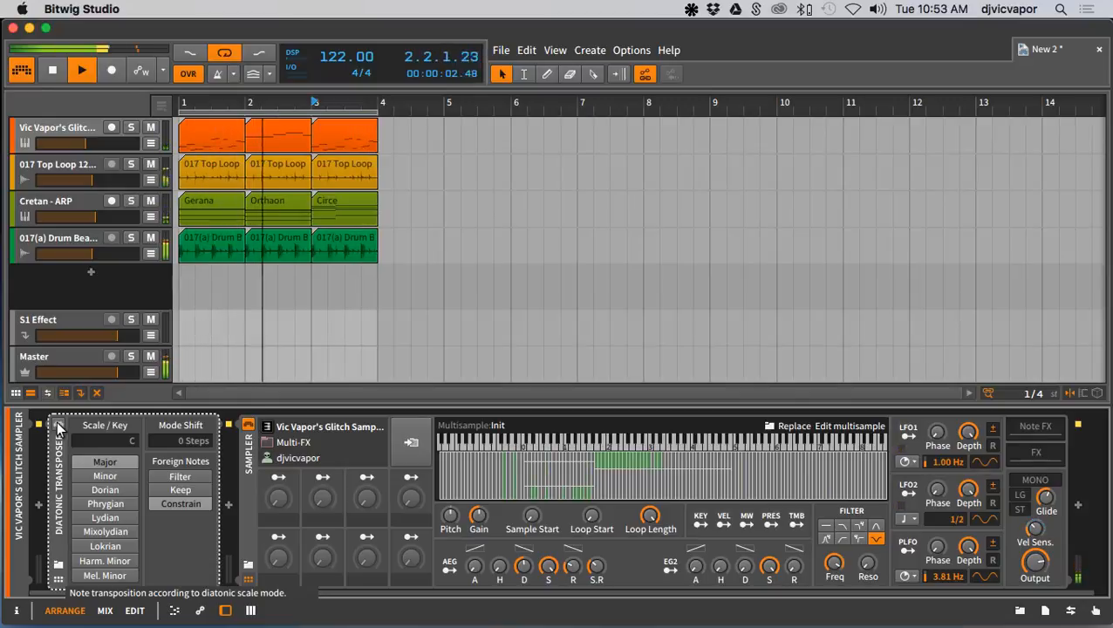
{"action": "left_click", "coordinate": [58, 426]}
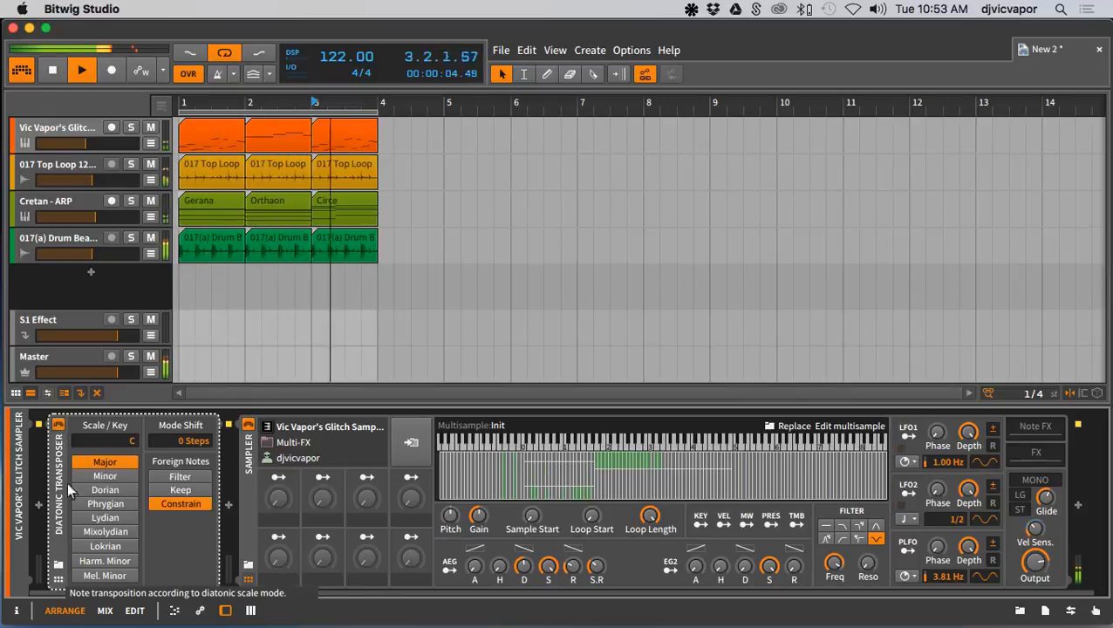
Try the Phrygian scale in the Diatonic Transposer, return it to Major, and stop playback
{"action": "left_click", "coordinate": [82, 505]}
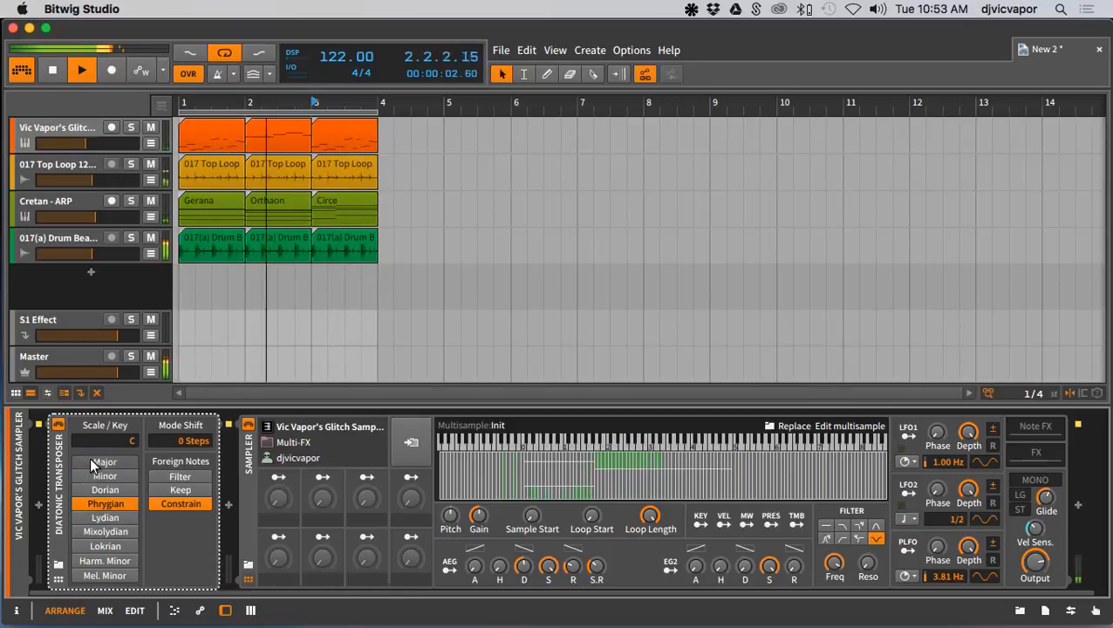
{"action": "left_click", "coordinate": [90, 457]}
{"action": "key", "text": "space"}
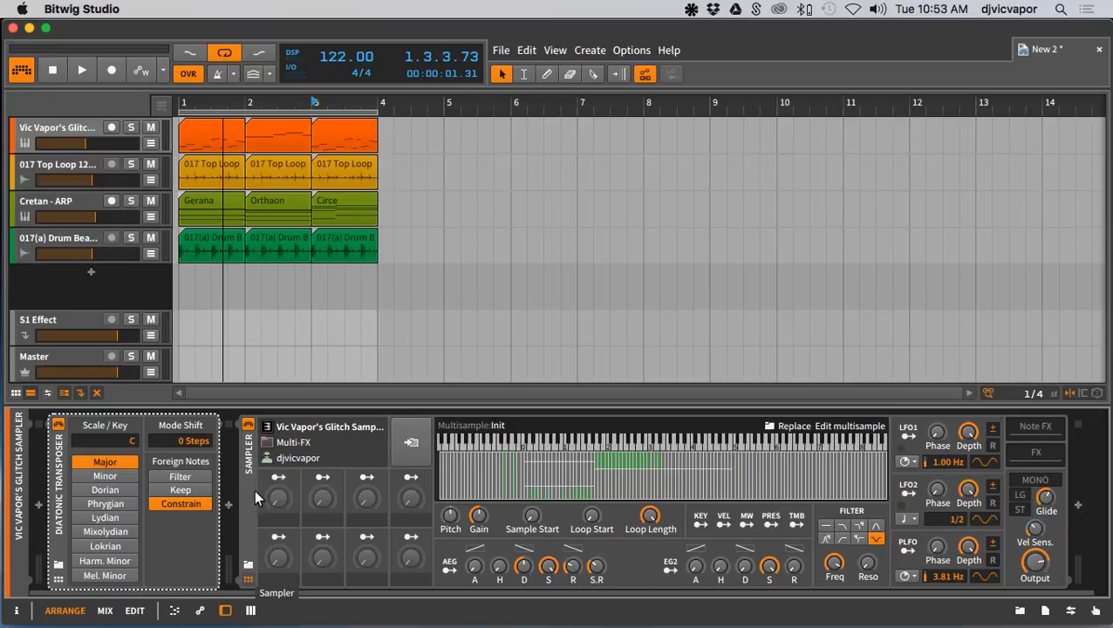